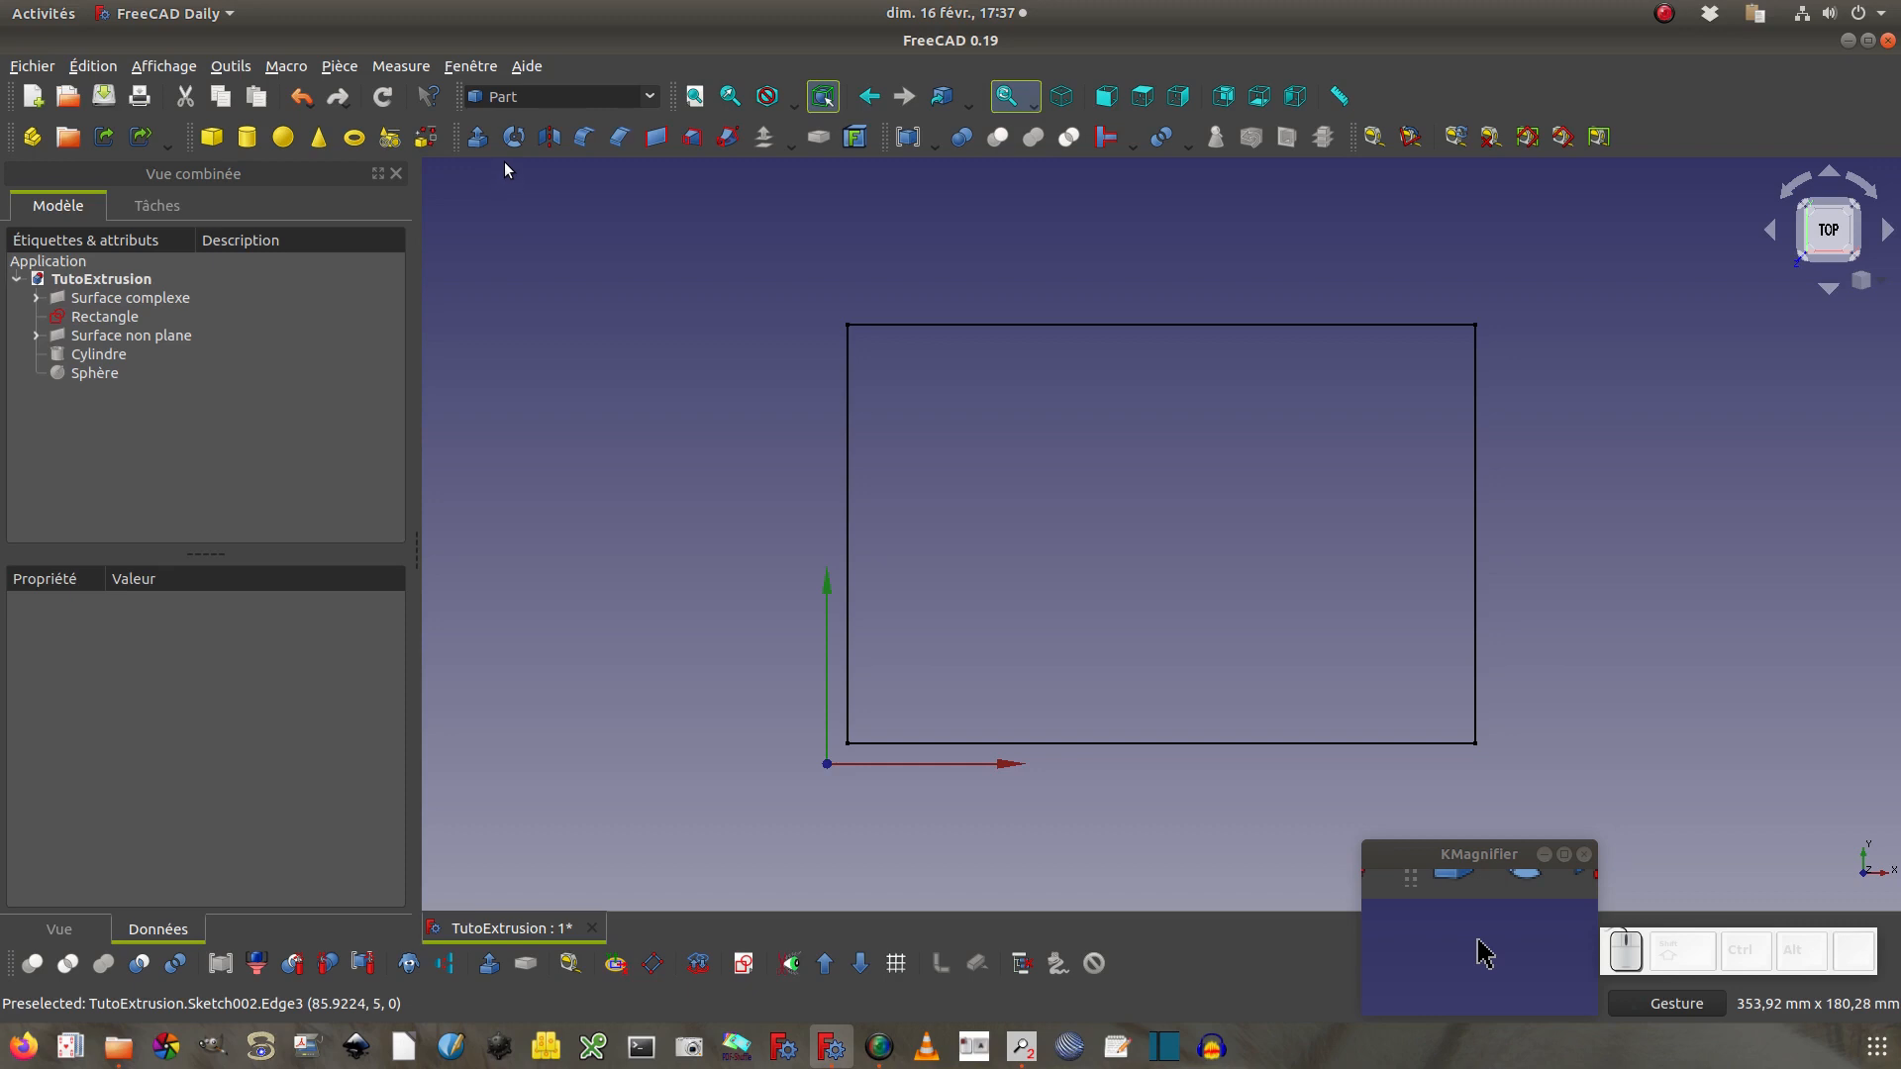
Switch to the Part Design workbench to look at its tools and return to the Part workbench
left_click(519, 95)
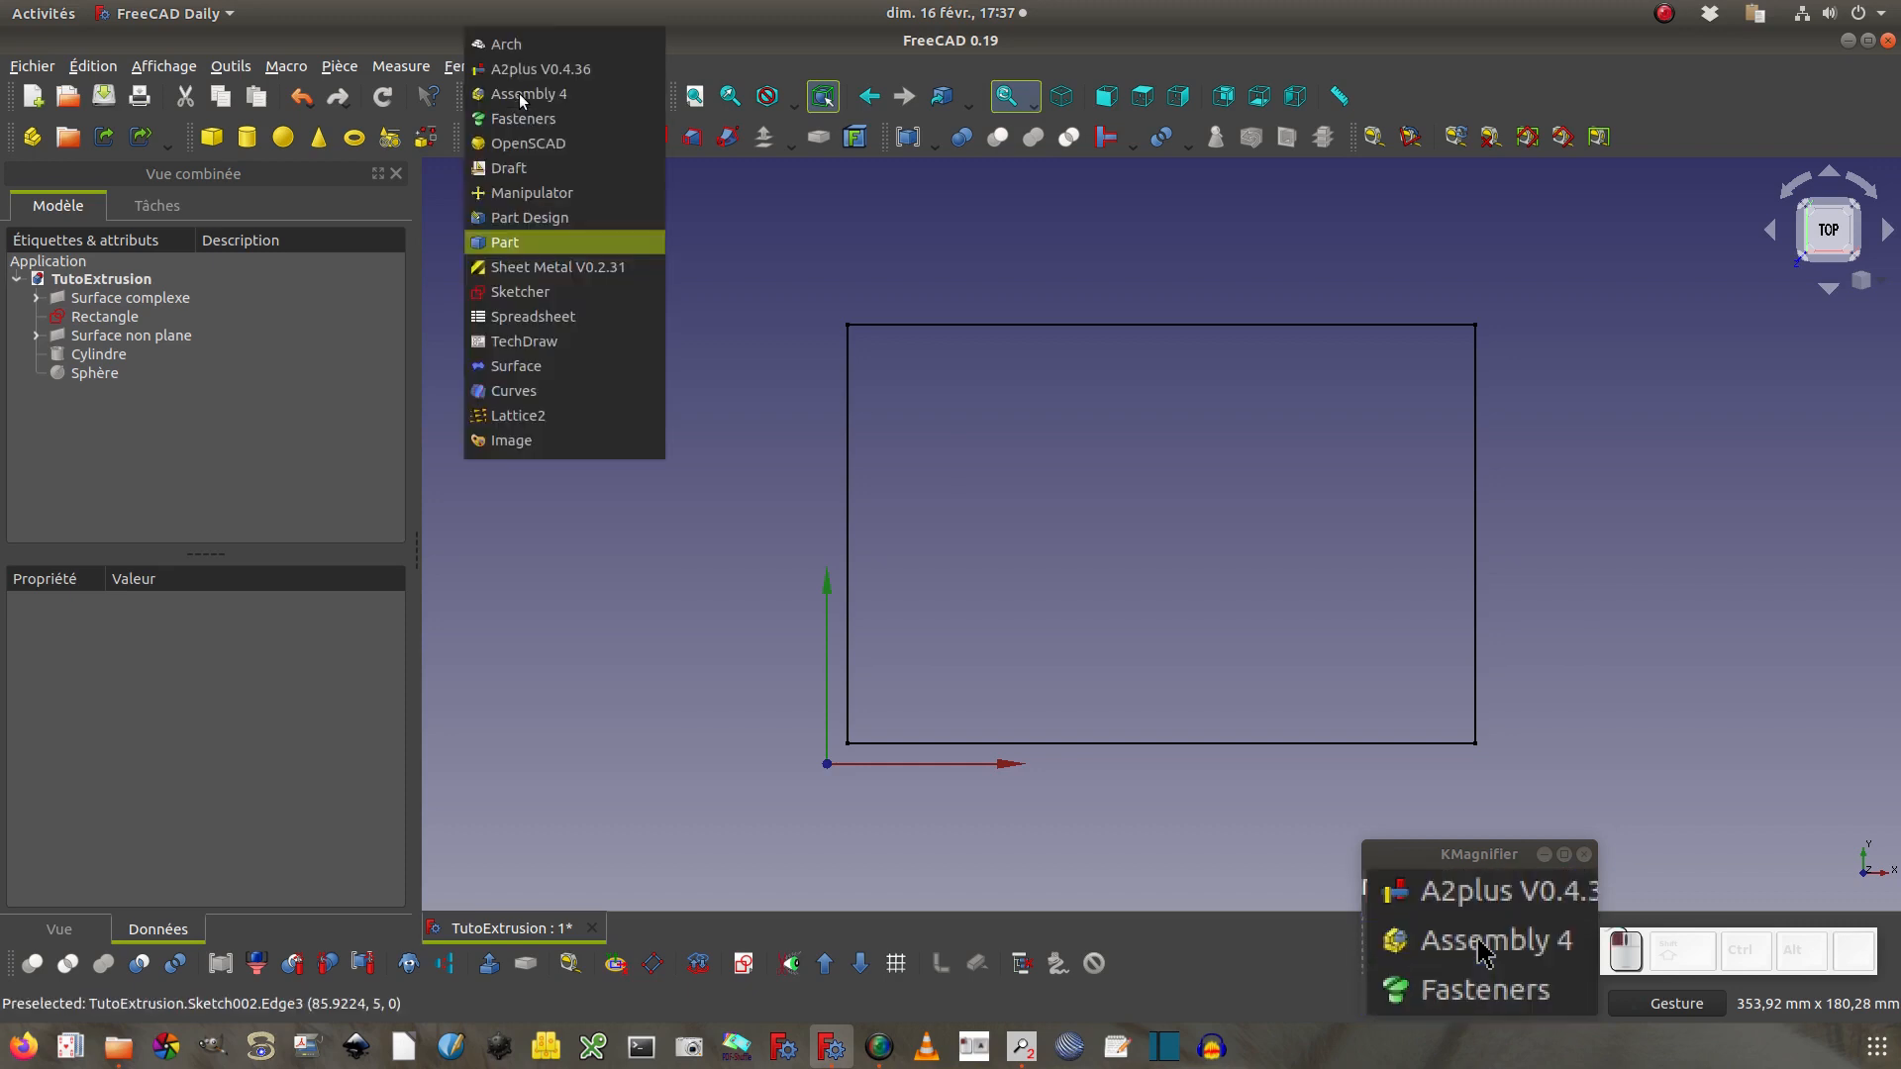
left_click(519, 222)
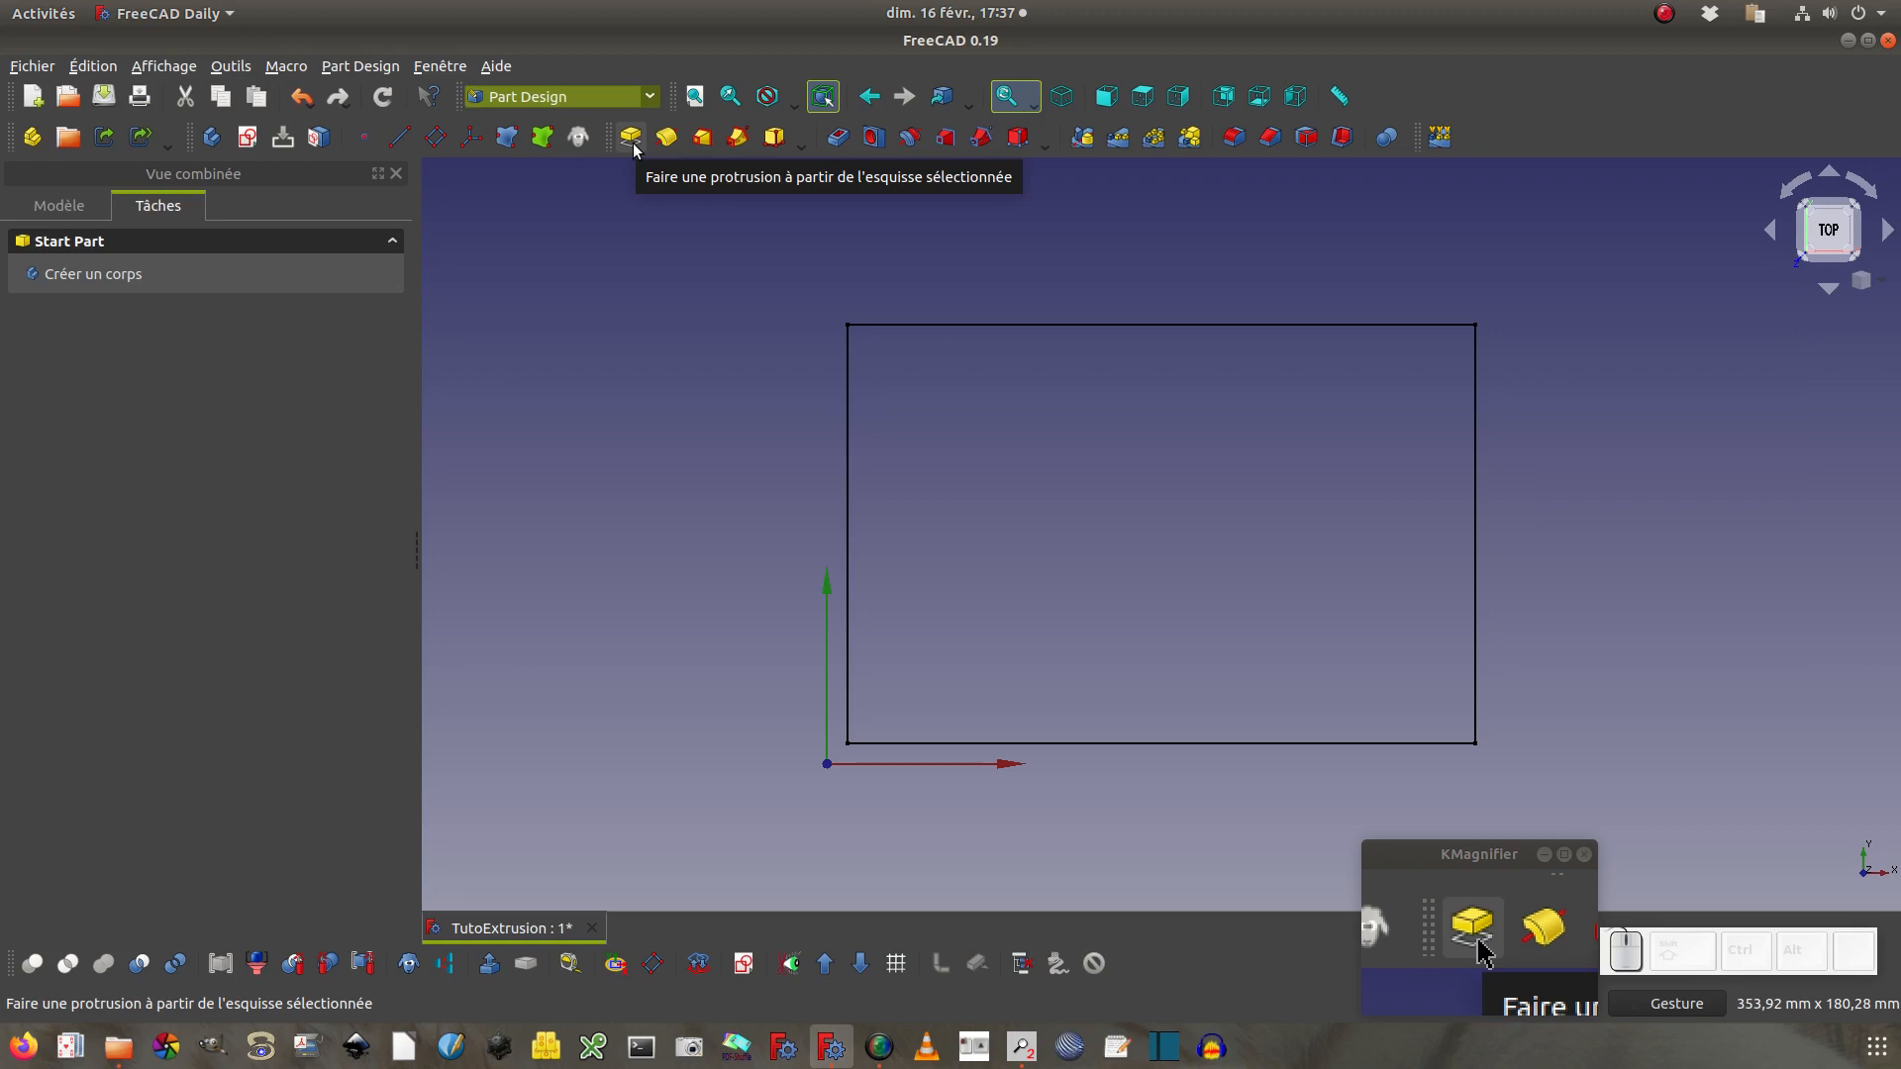
left_click(608, 93)
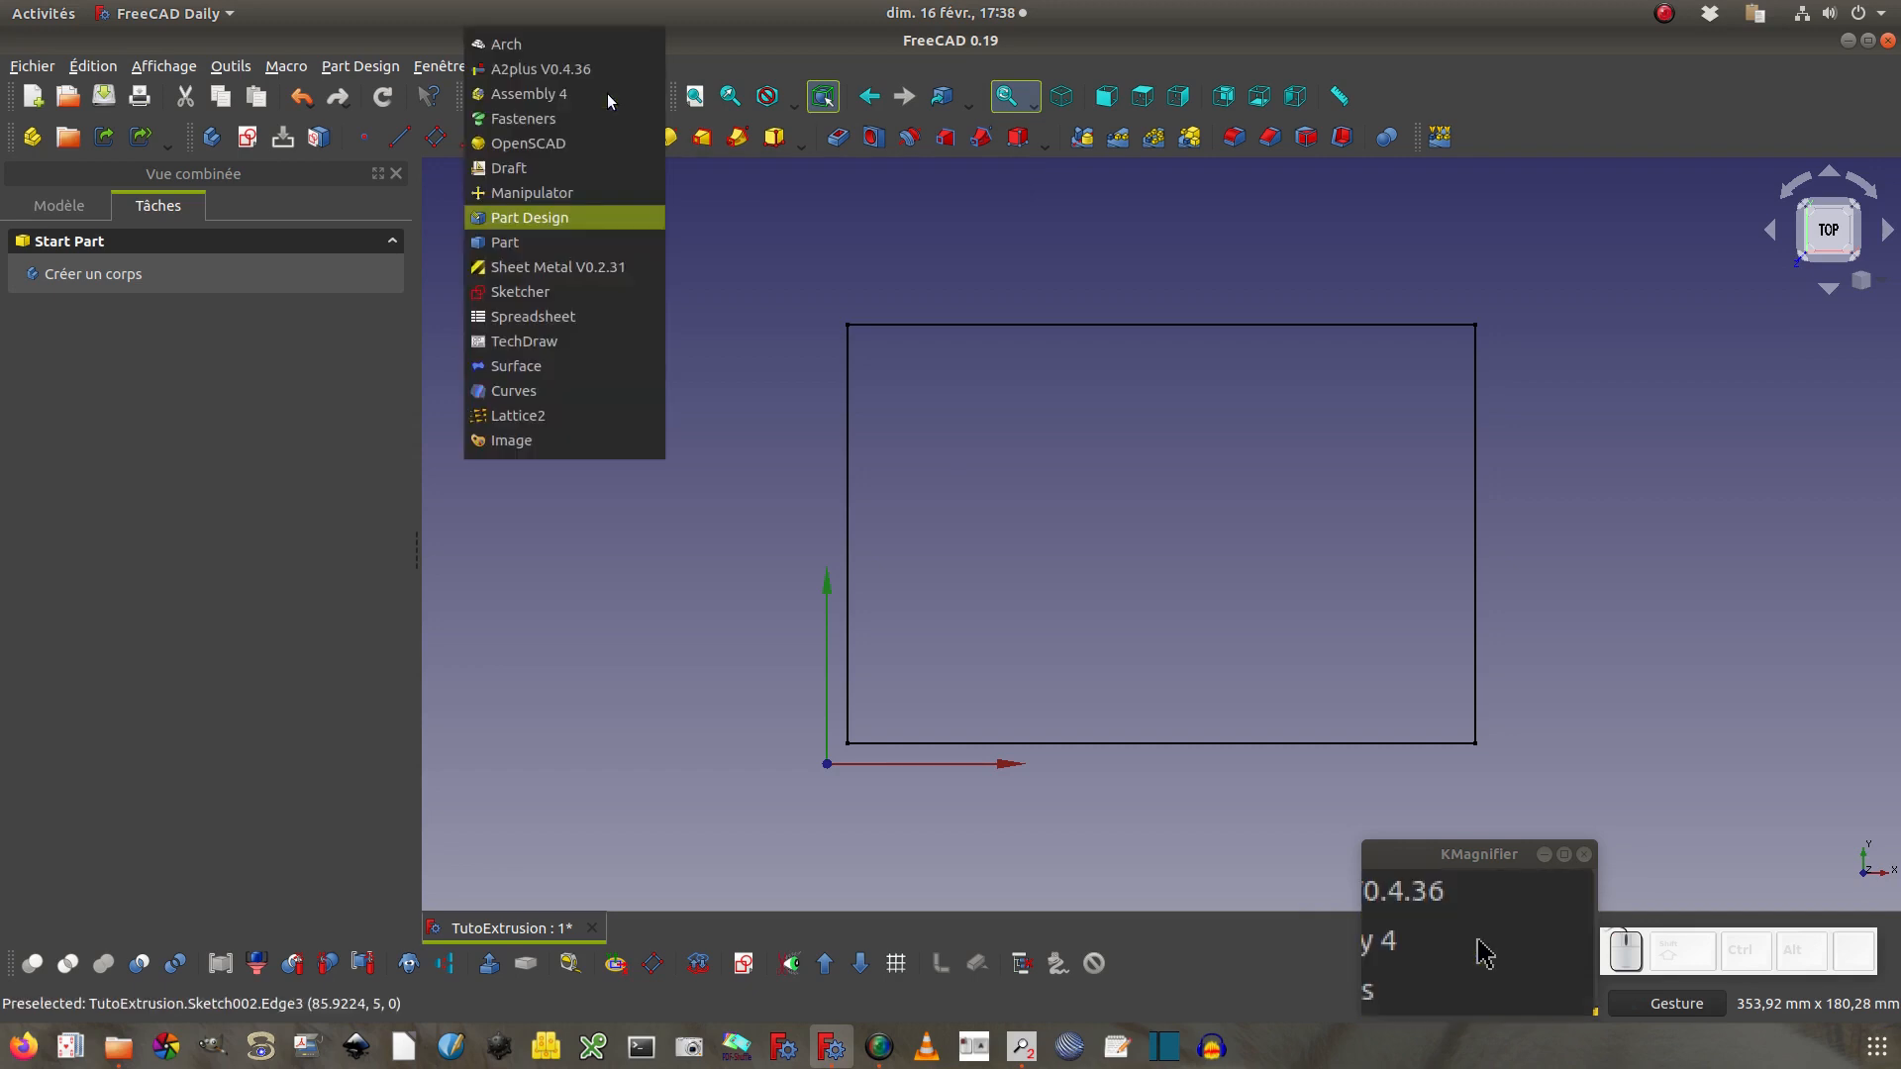
left_click(569, 239)
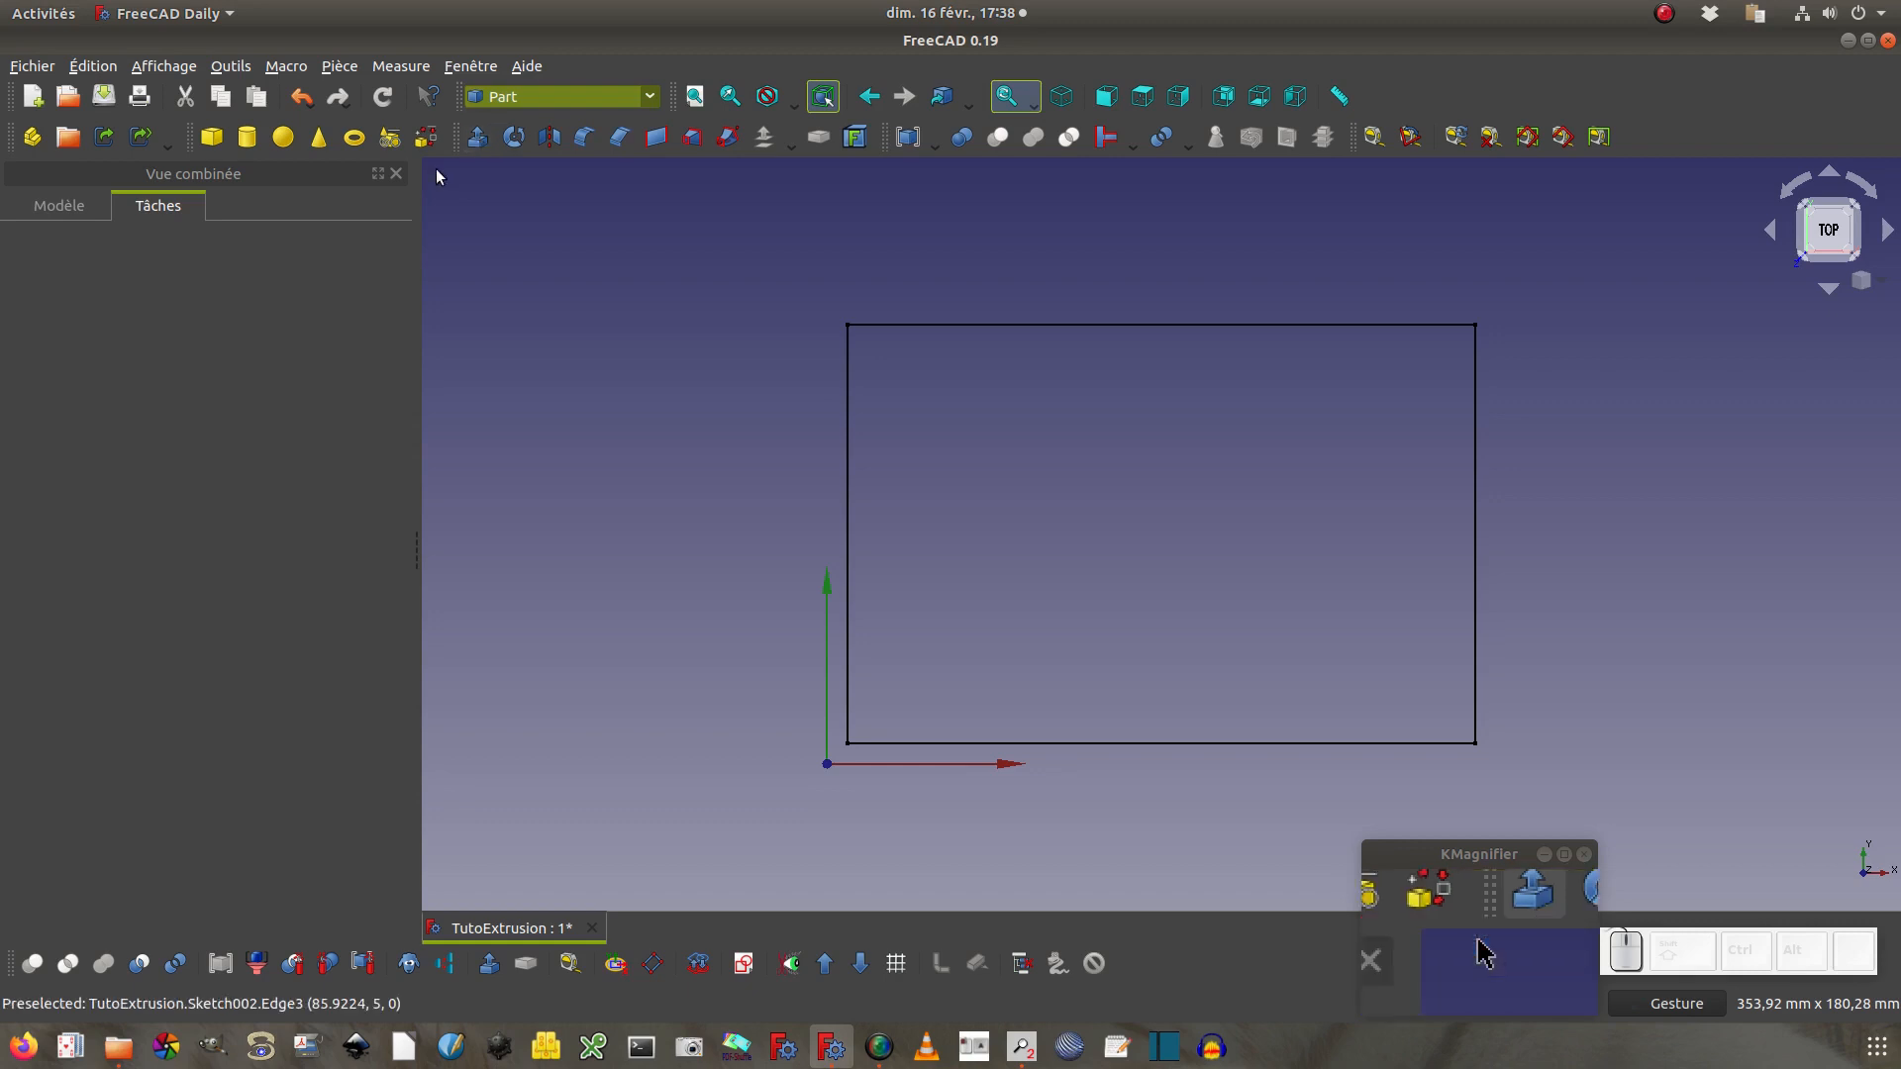
Select the Rectangle sketch in the model tree and look at it from the front
left_click(99, 208)
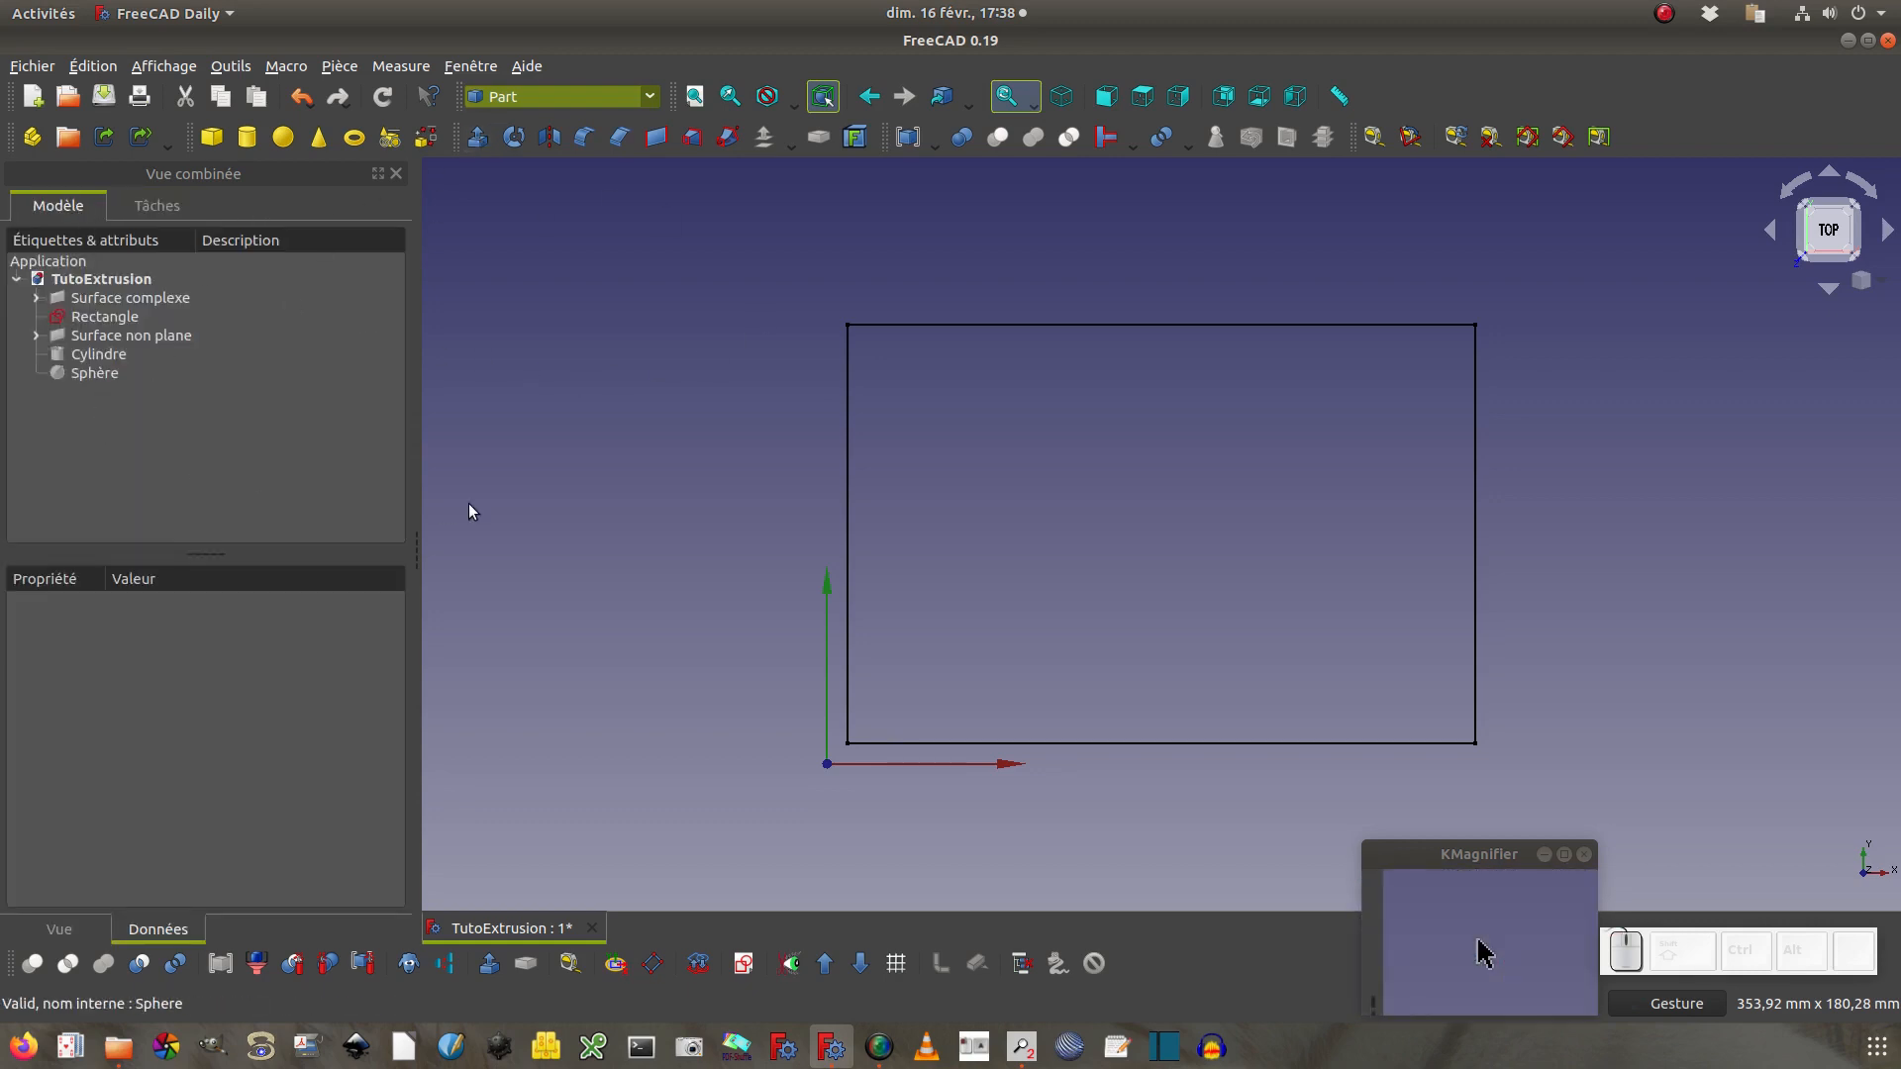
left_click(144, 317)
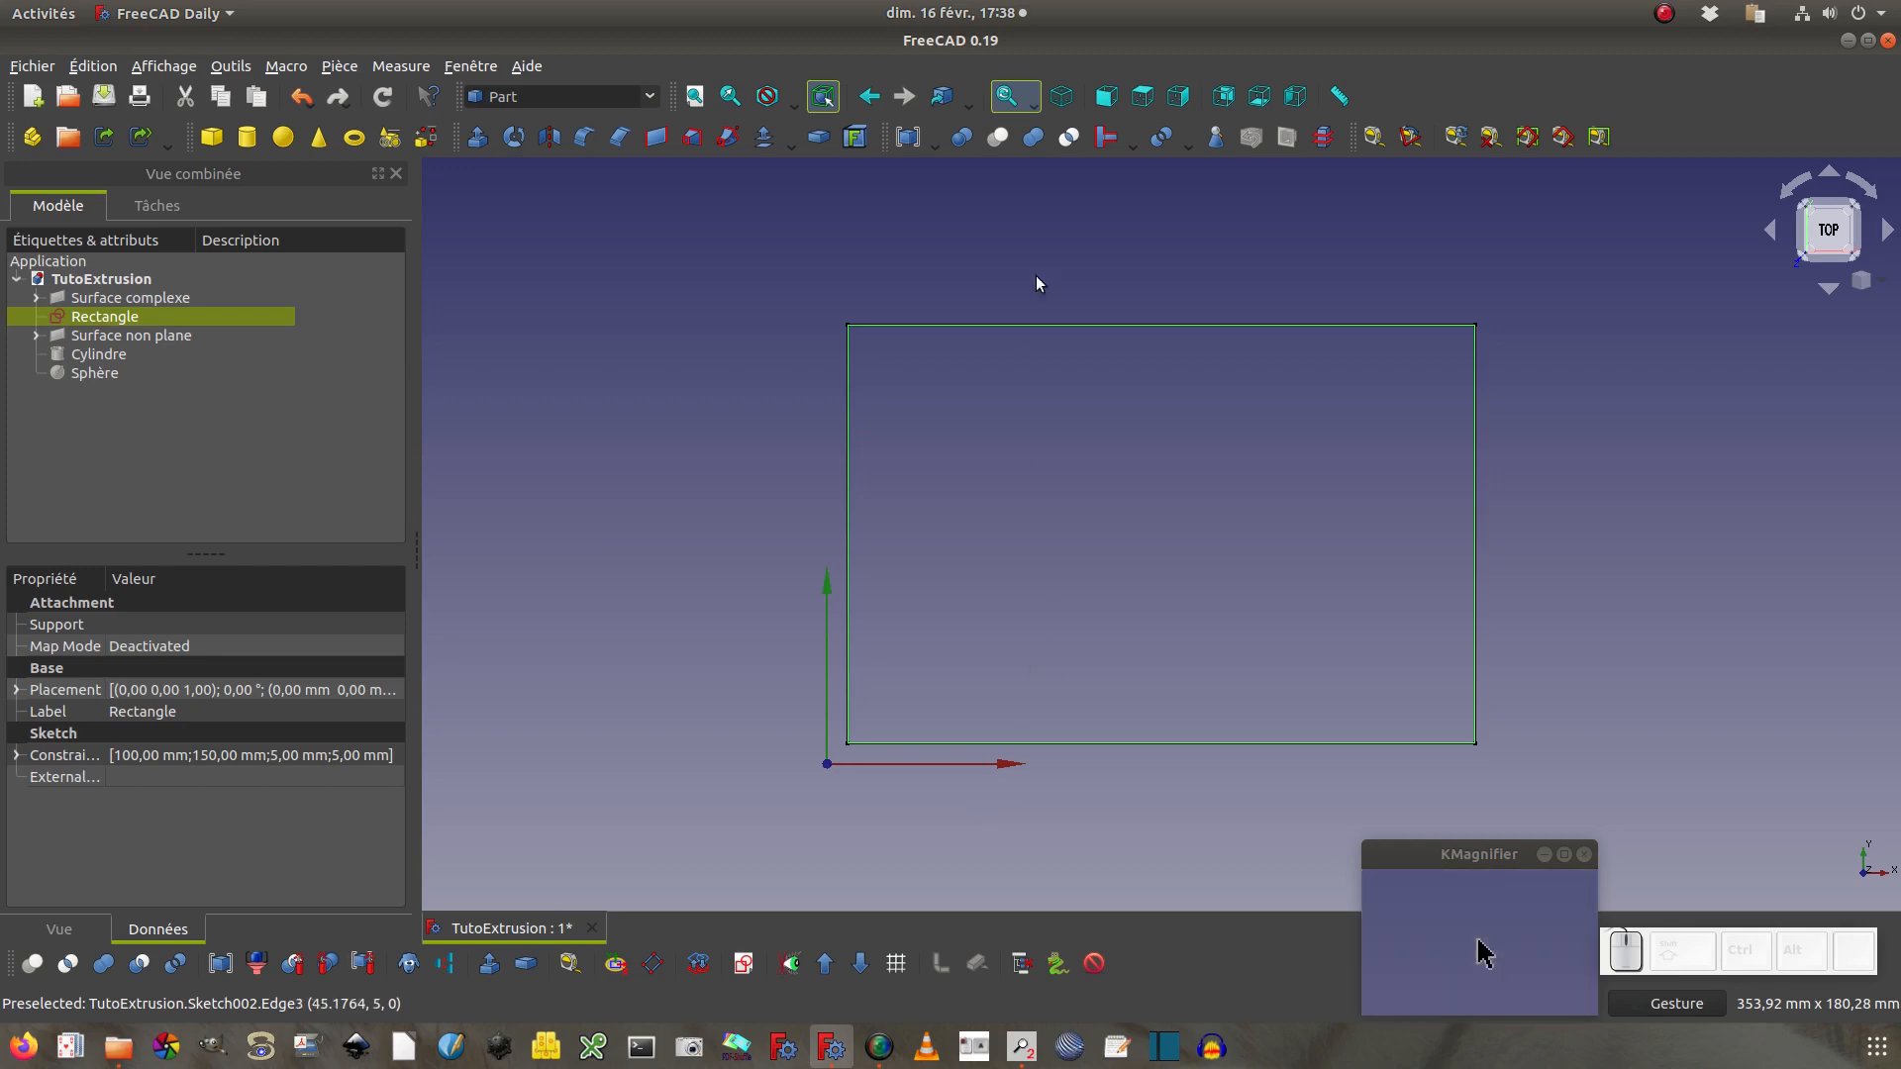
left_click(1106, 99)
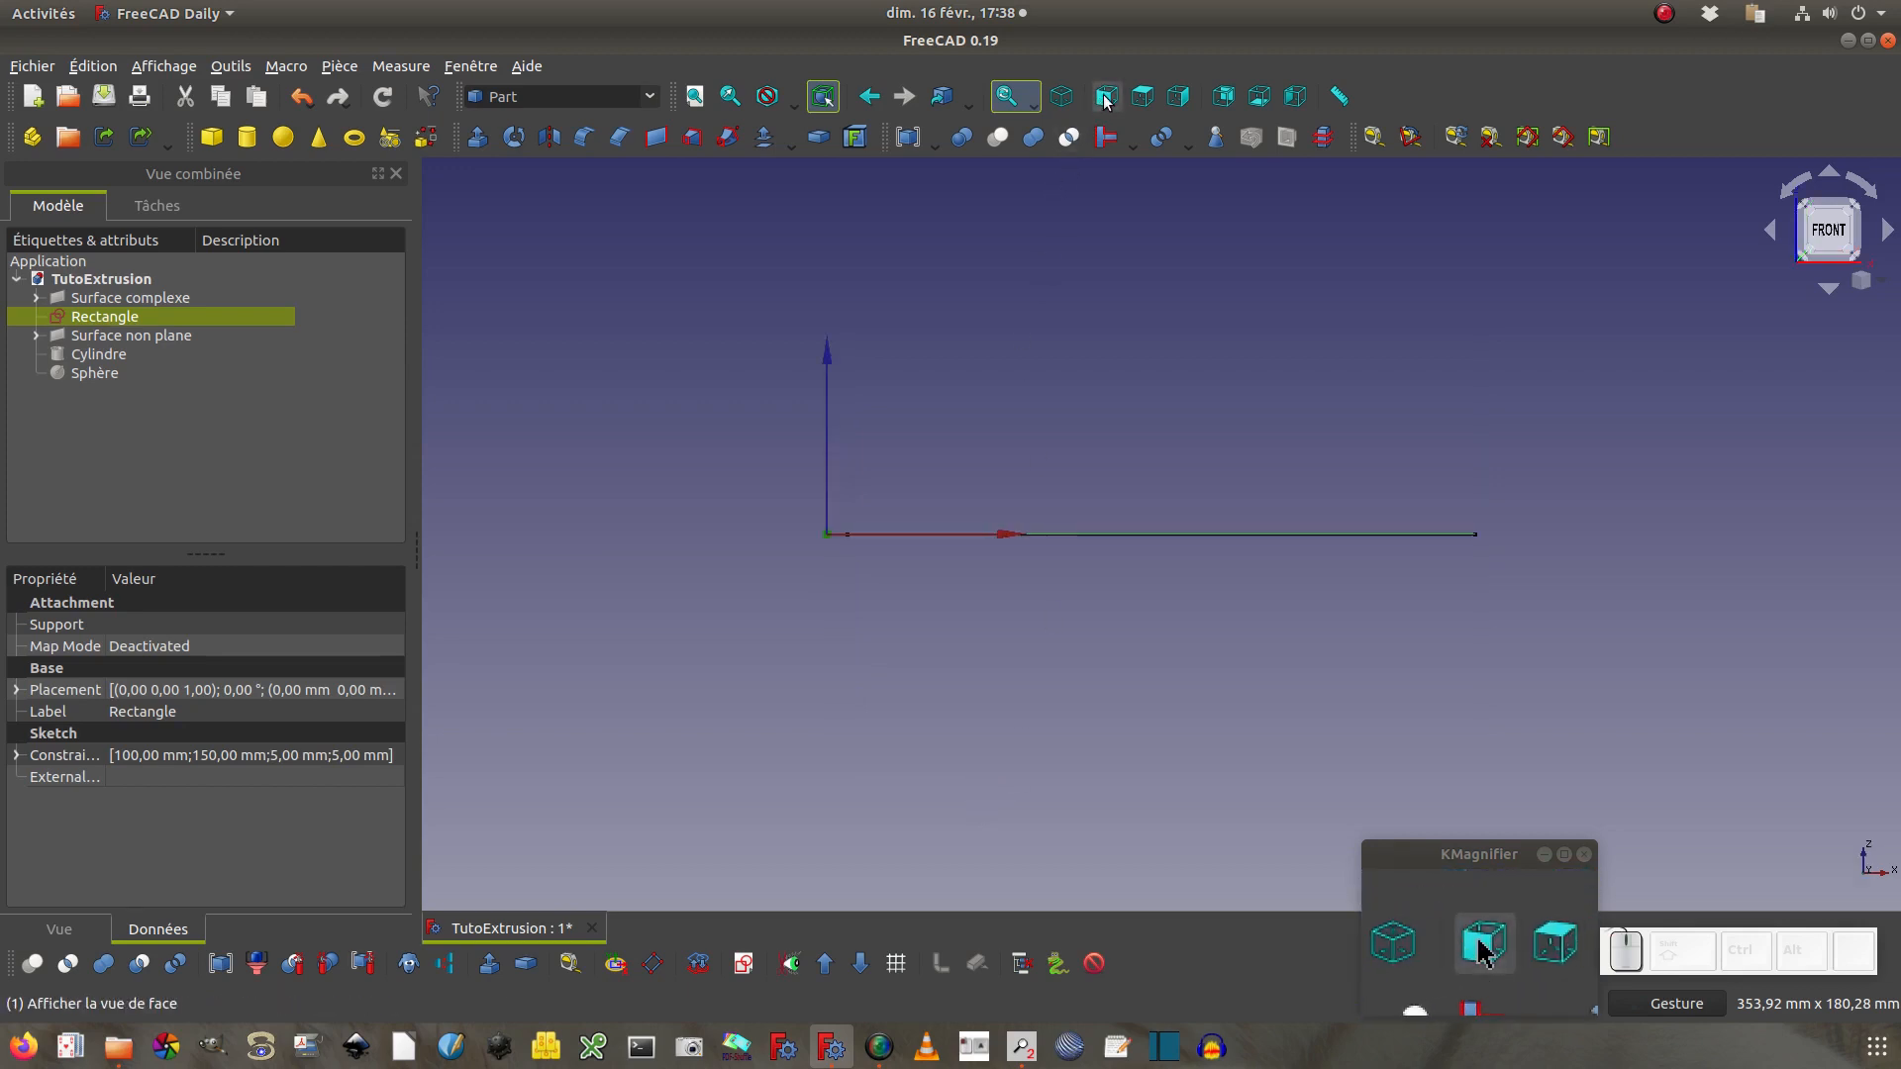
right_click_drag(936, 688, 794, 867)
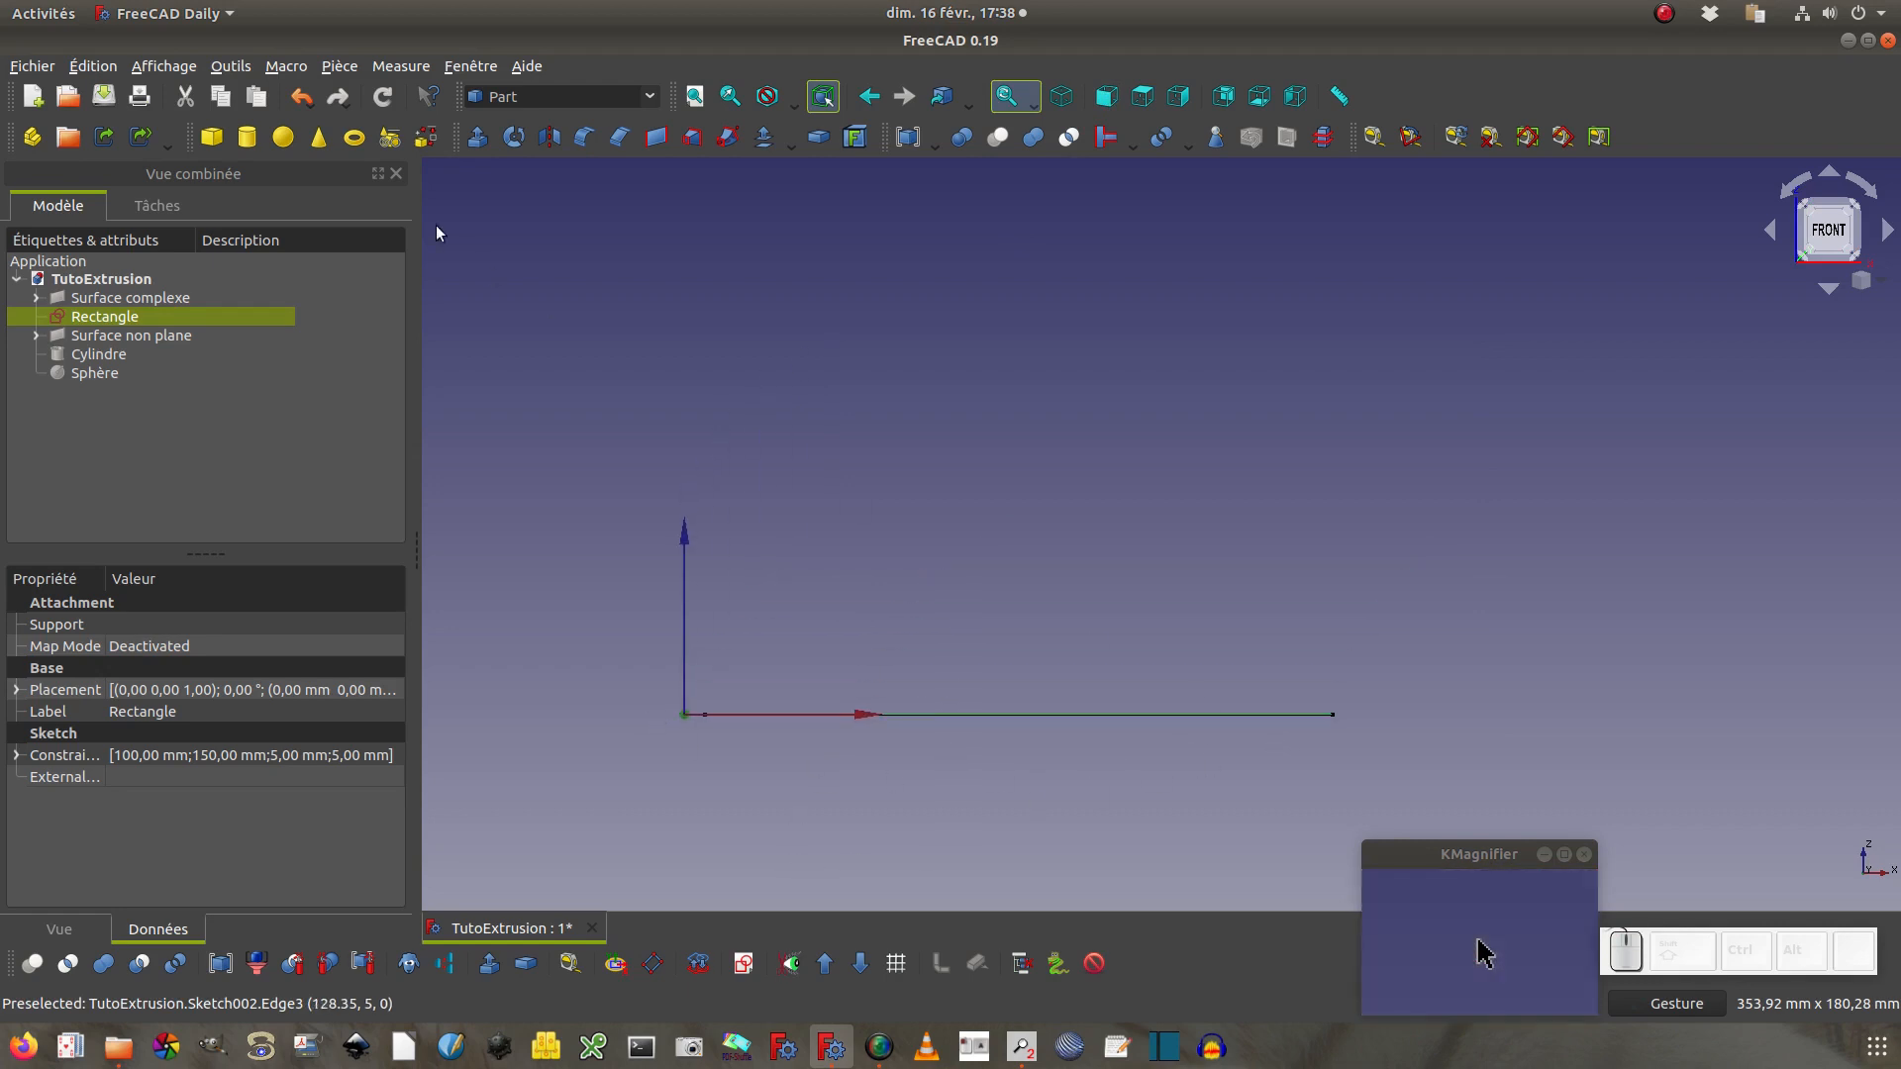
Start Extrude with only the TutoExtrusion document selected and try to extrude with the default settings
left_click(146, 282)
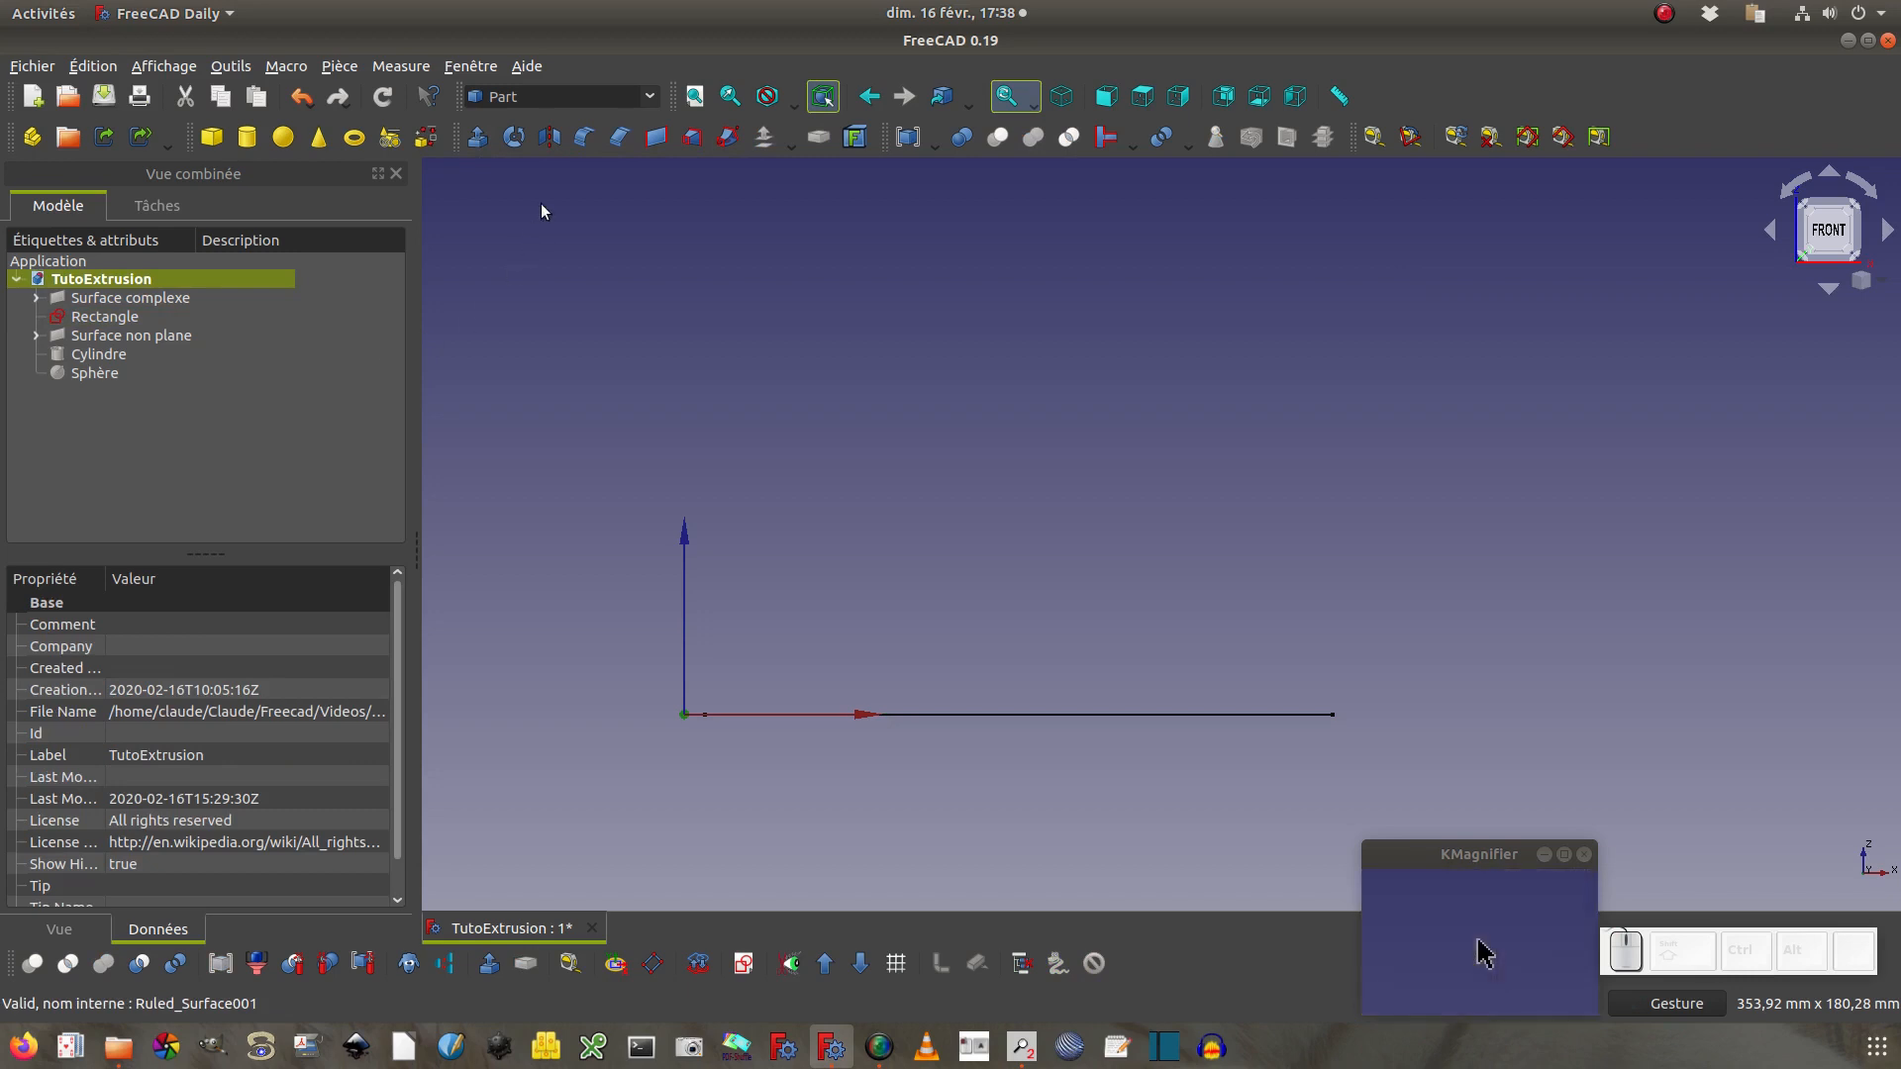
left_click(479, 139)
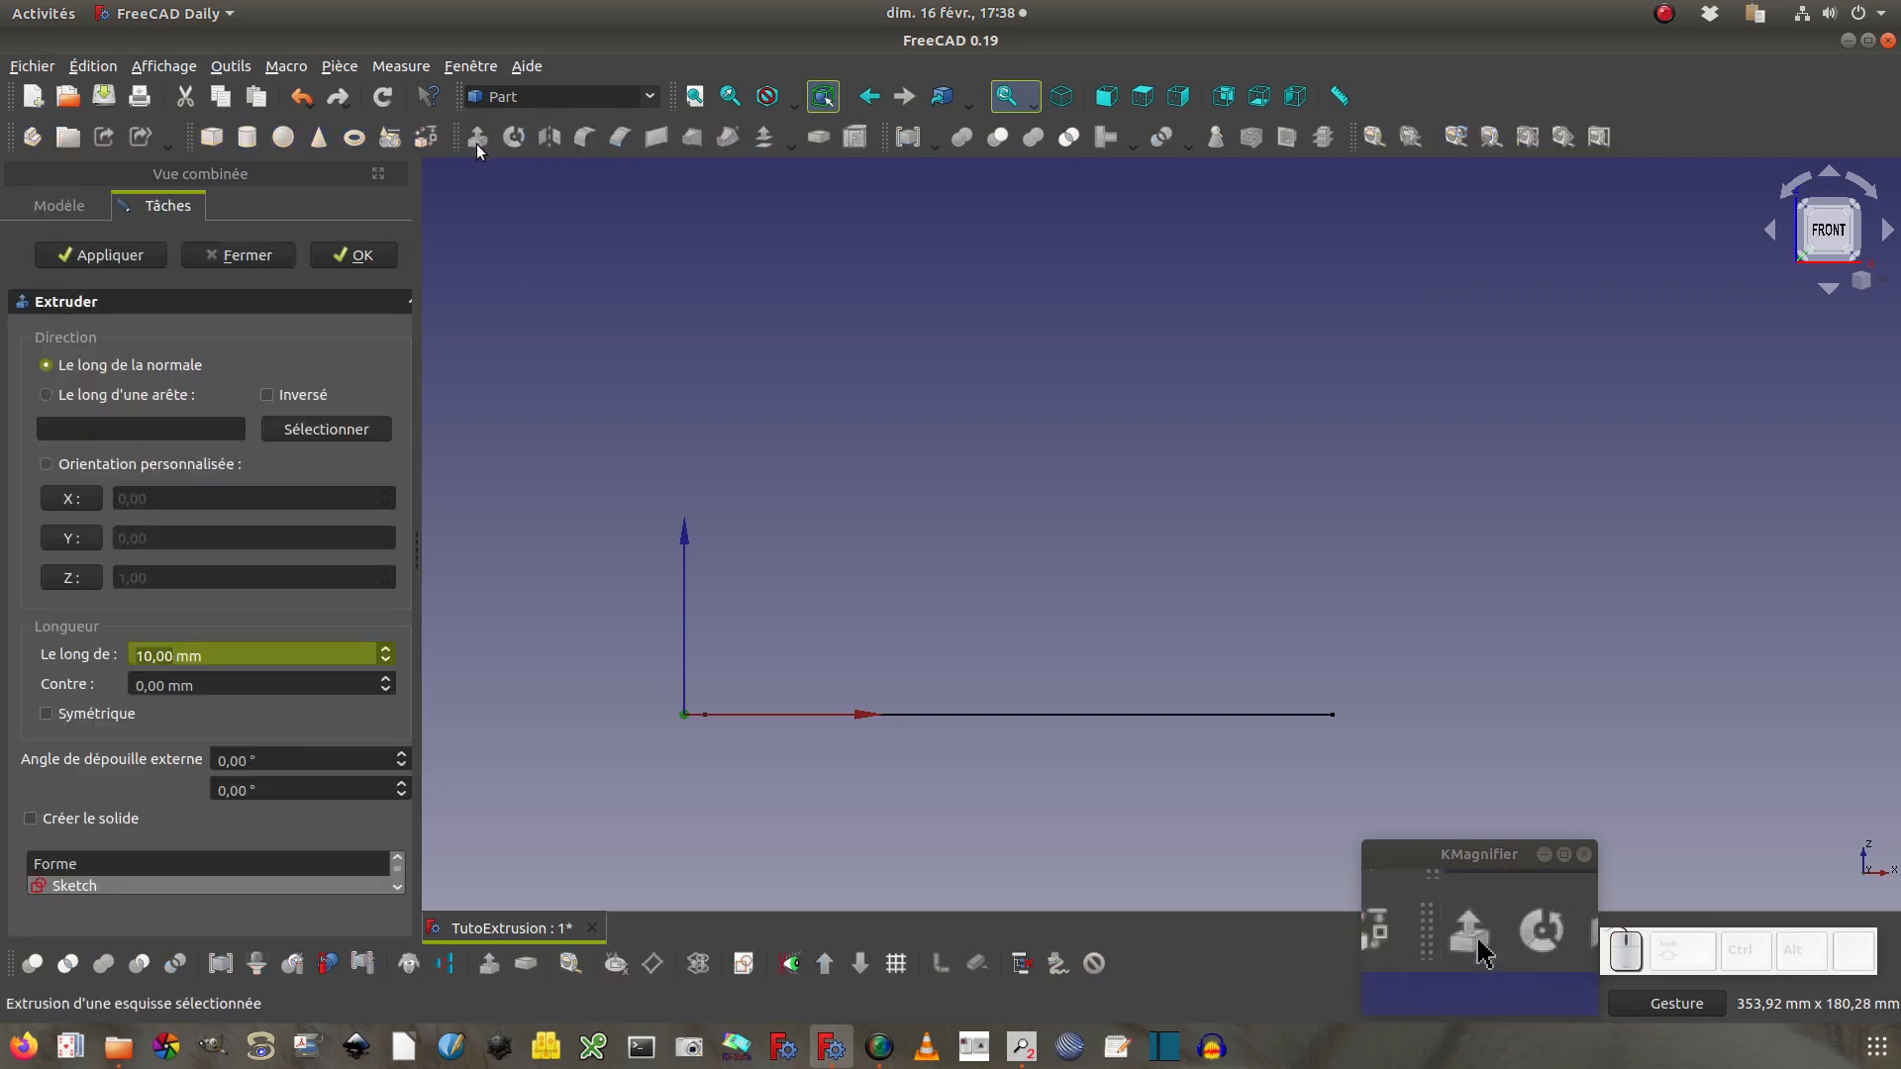
left_click(354, 258)
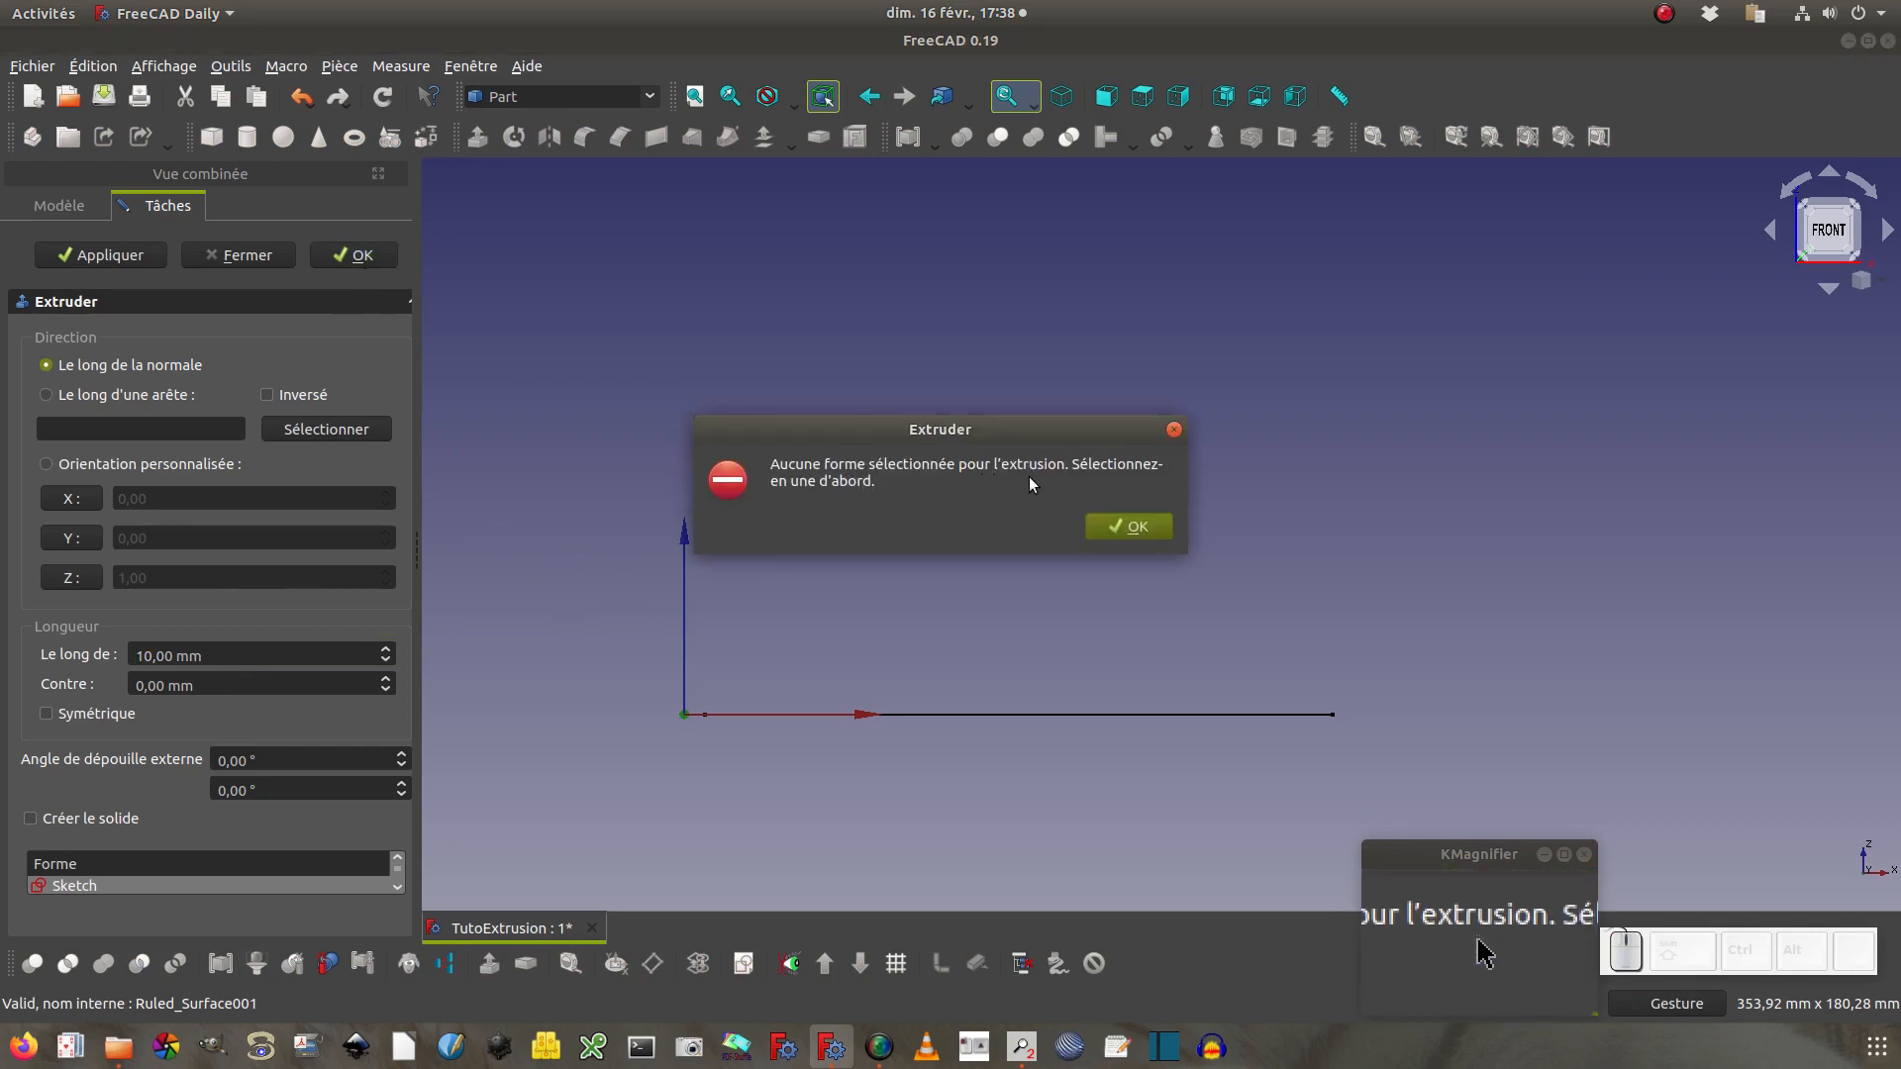
left_click(1115, 527)
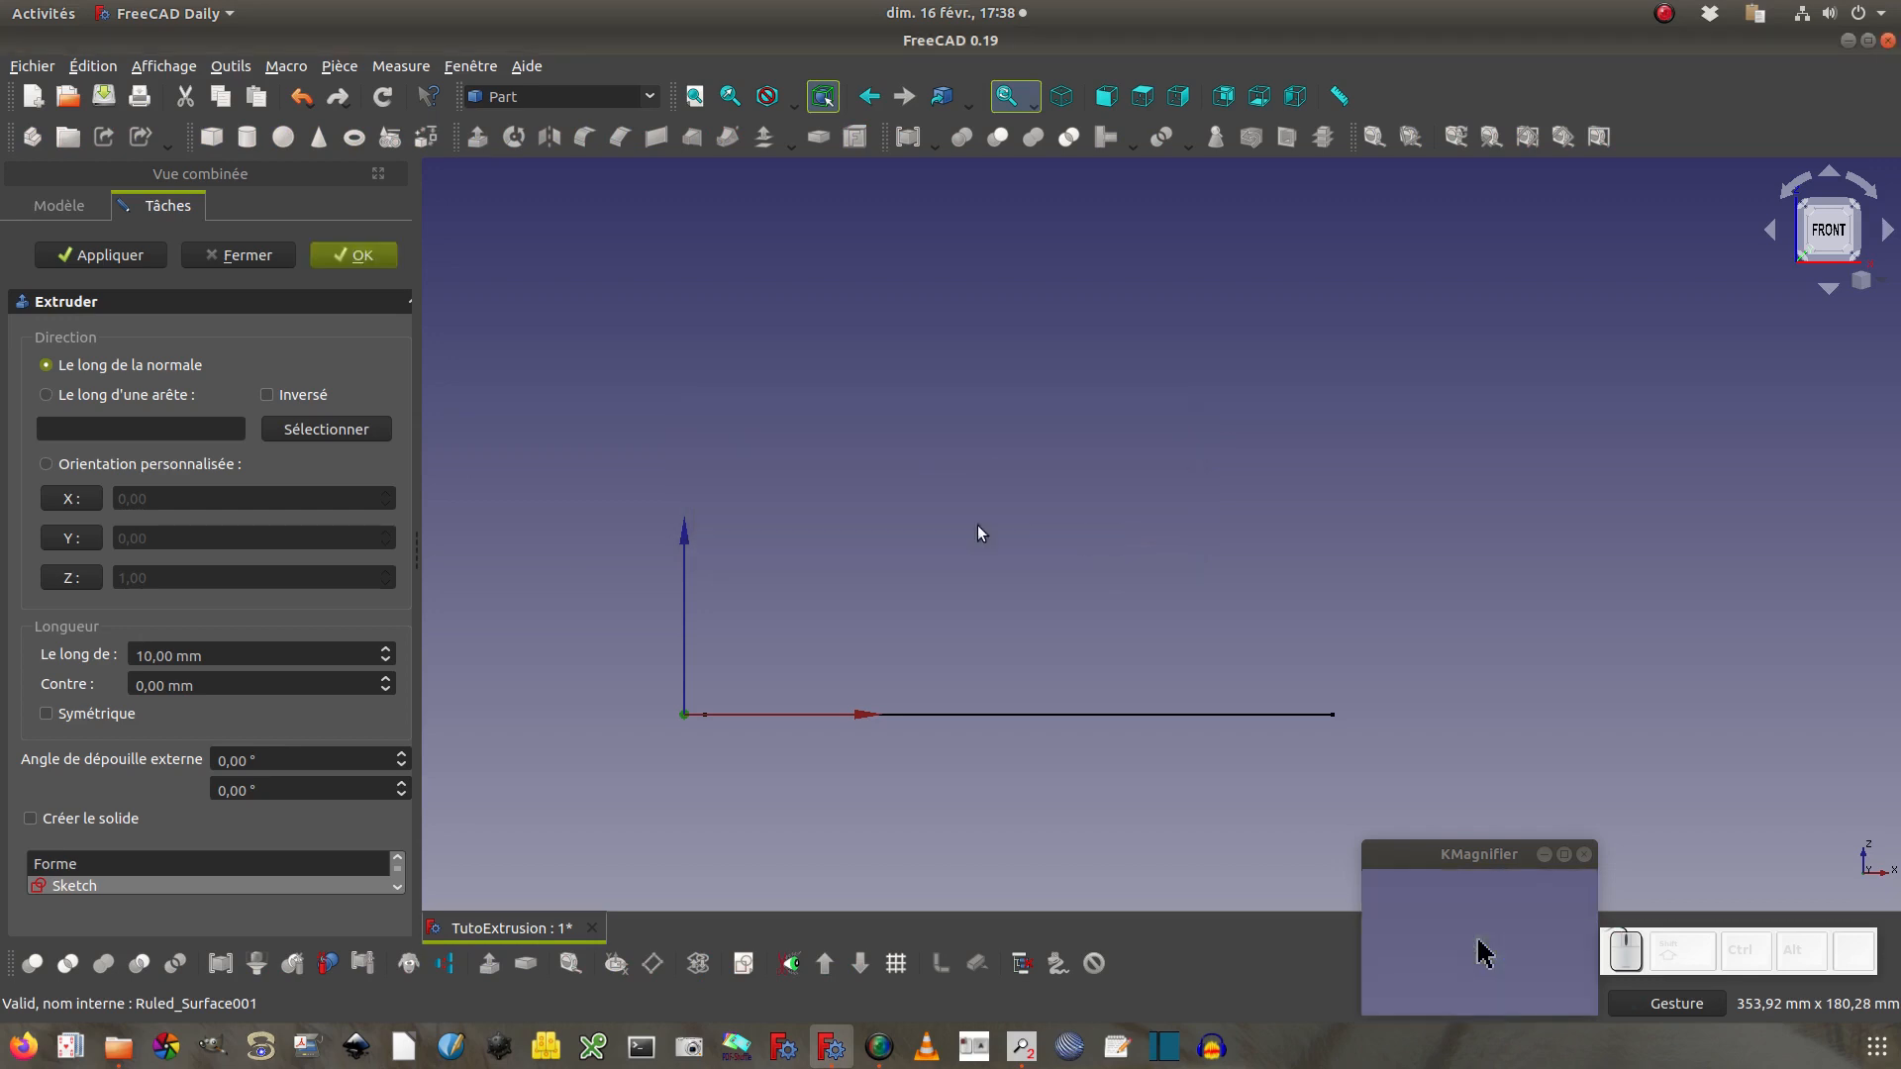
Try to run the open Extrude command after selecting Rectangle in the model tree
left_click(63, 203)
left_click(97, 317)
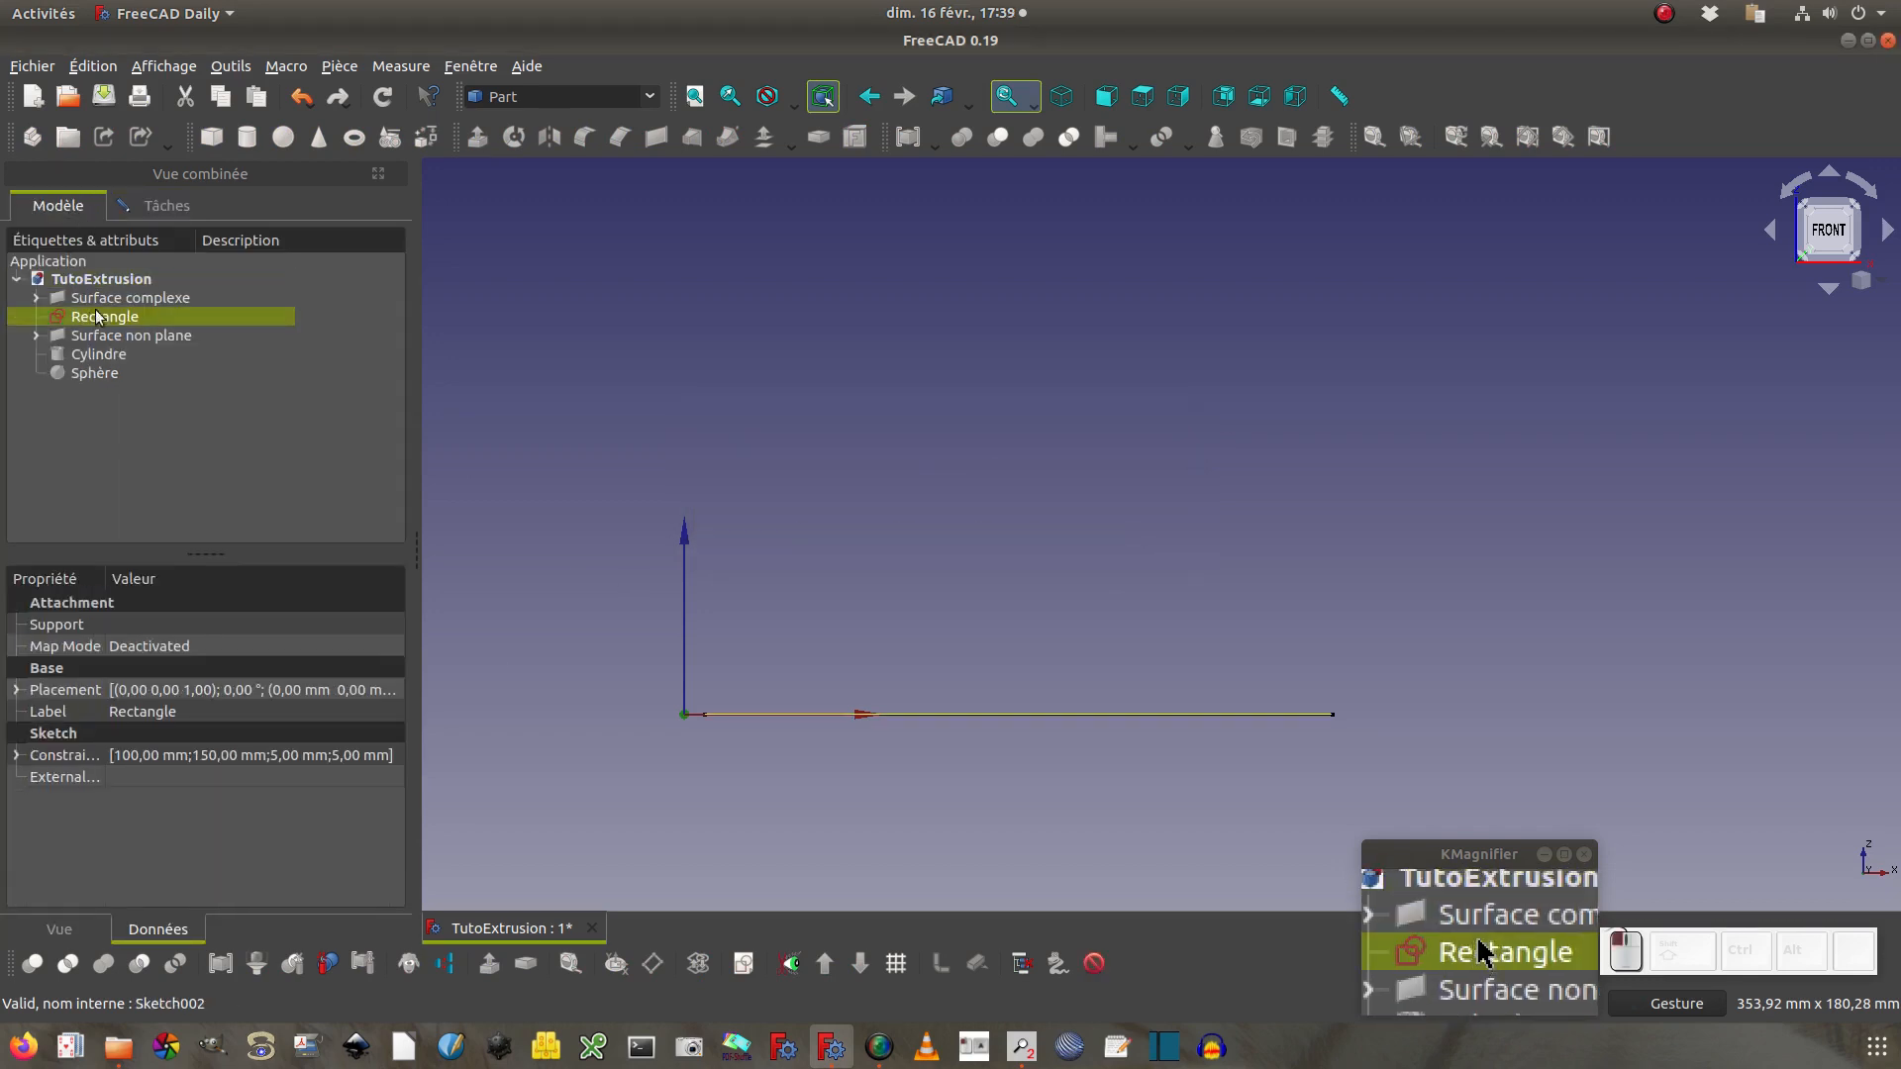
left_click(196, 206)
left_click(336, 257)
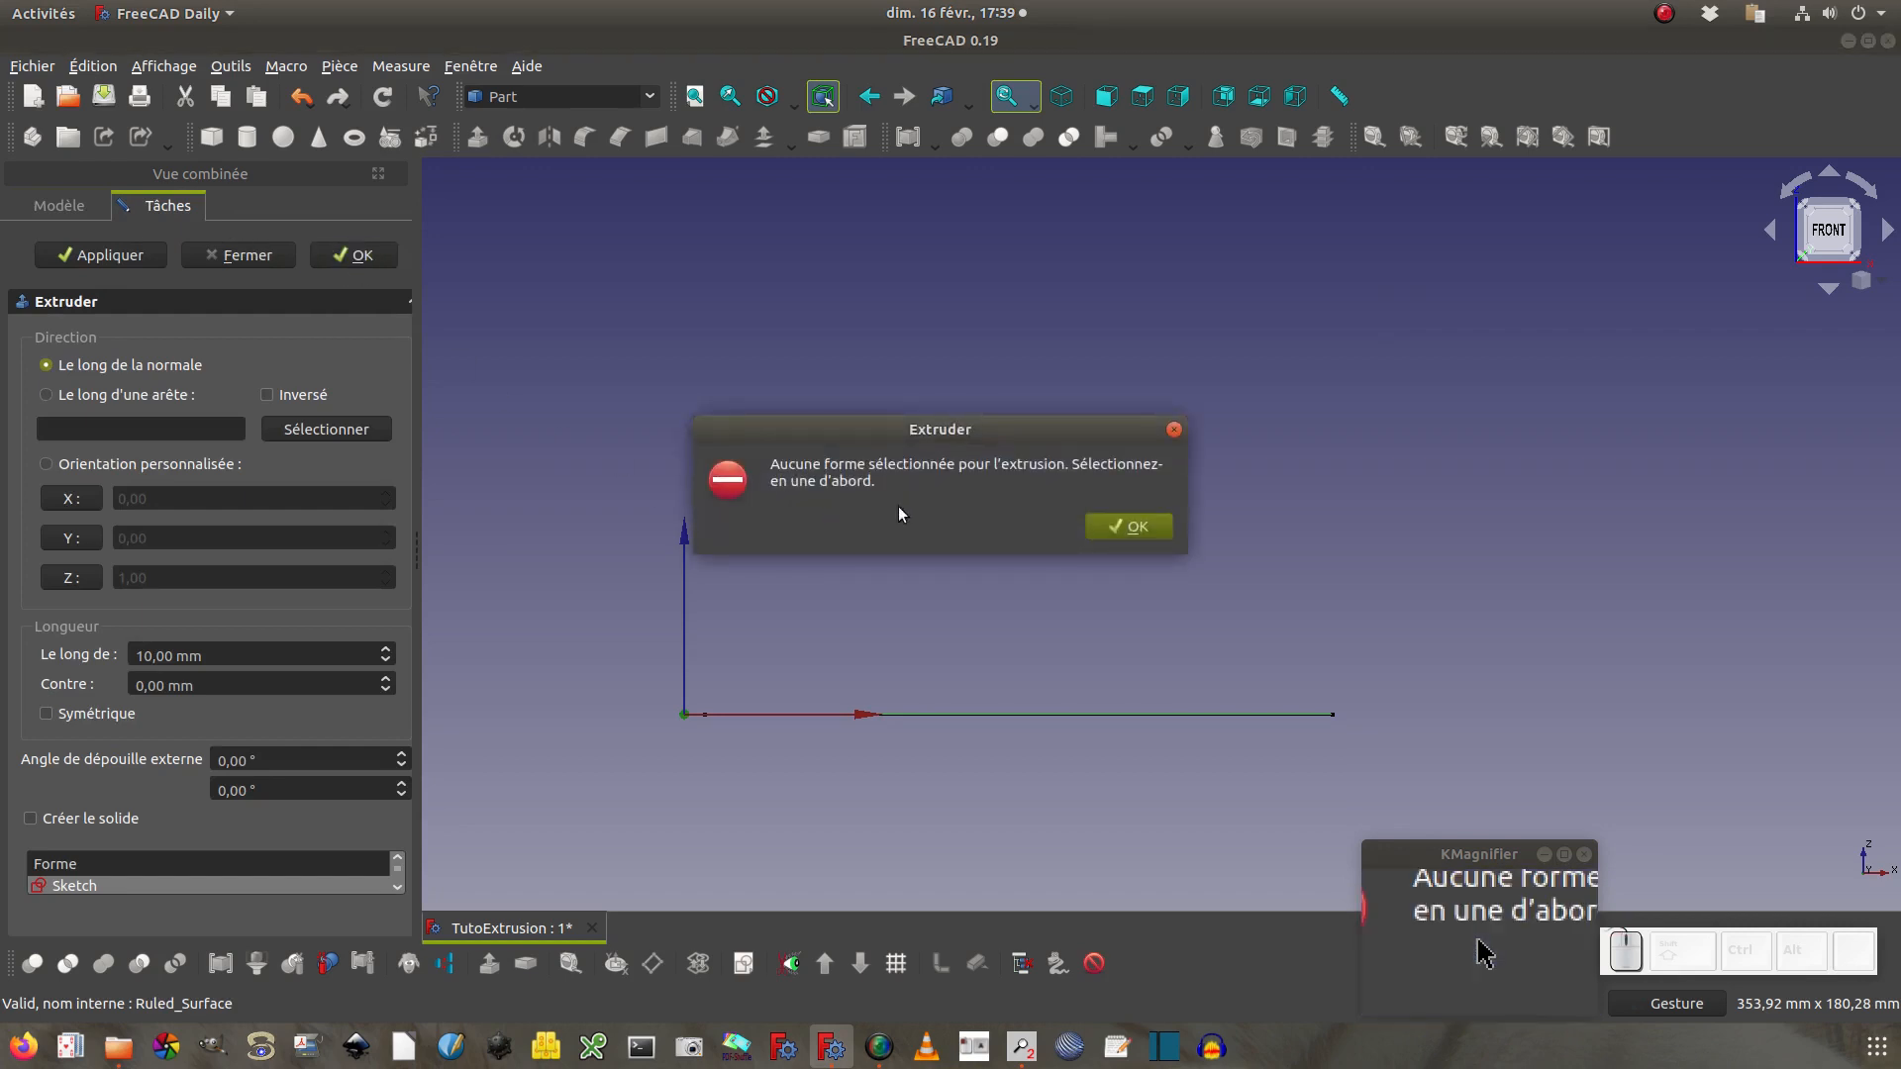
left_click(1099, 522)
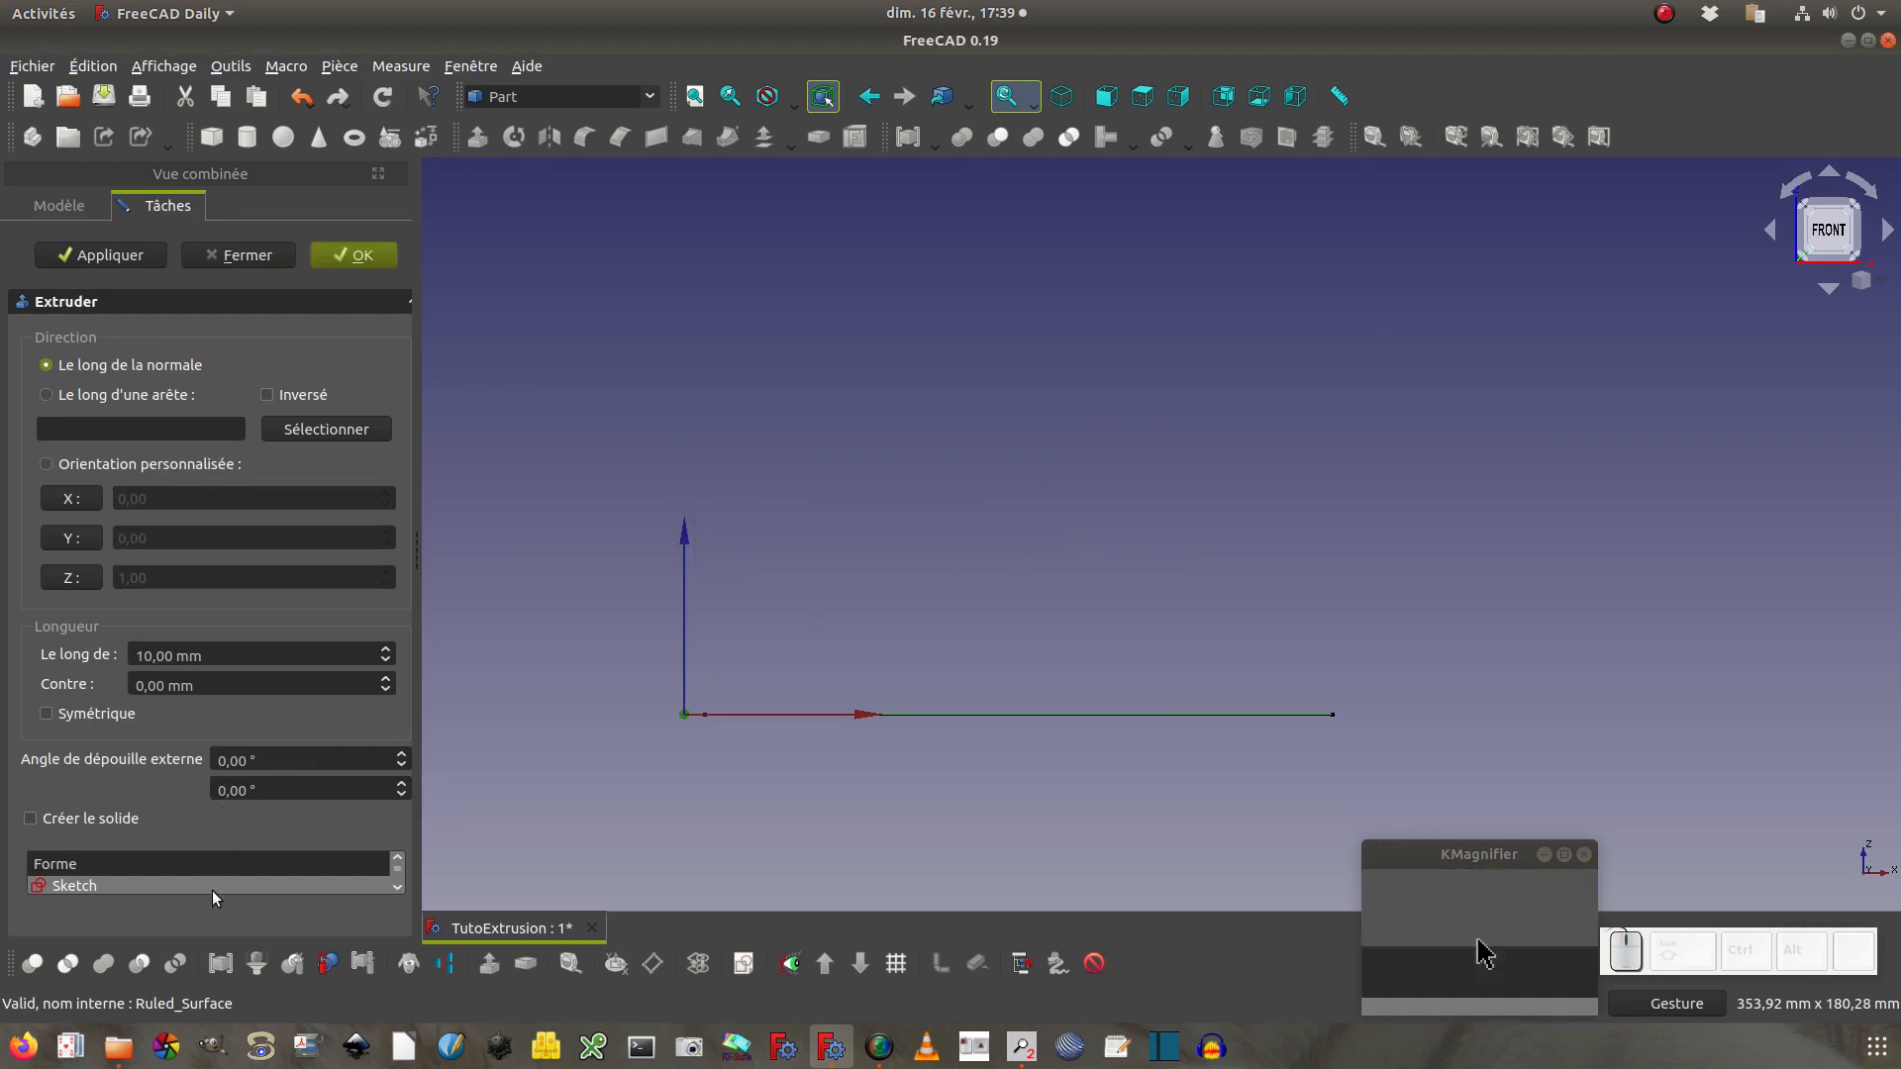
Choose Rectangle as the shape, extrude it 10 mm along its normal without creating a solid, and undo the extrusion
left_click(395, 885)
left_click(395, 885)
left_click(395, 886)
left_click(324, 885)
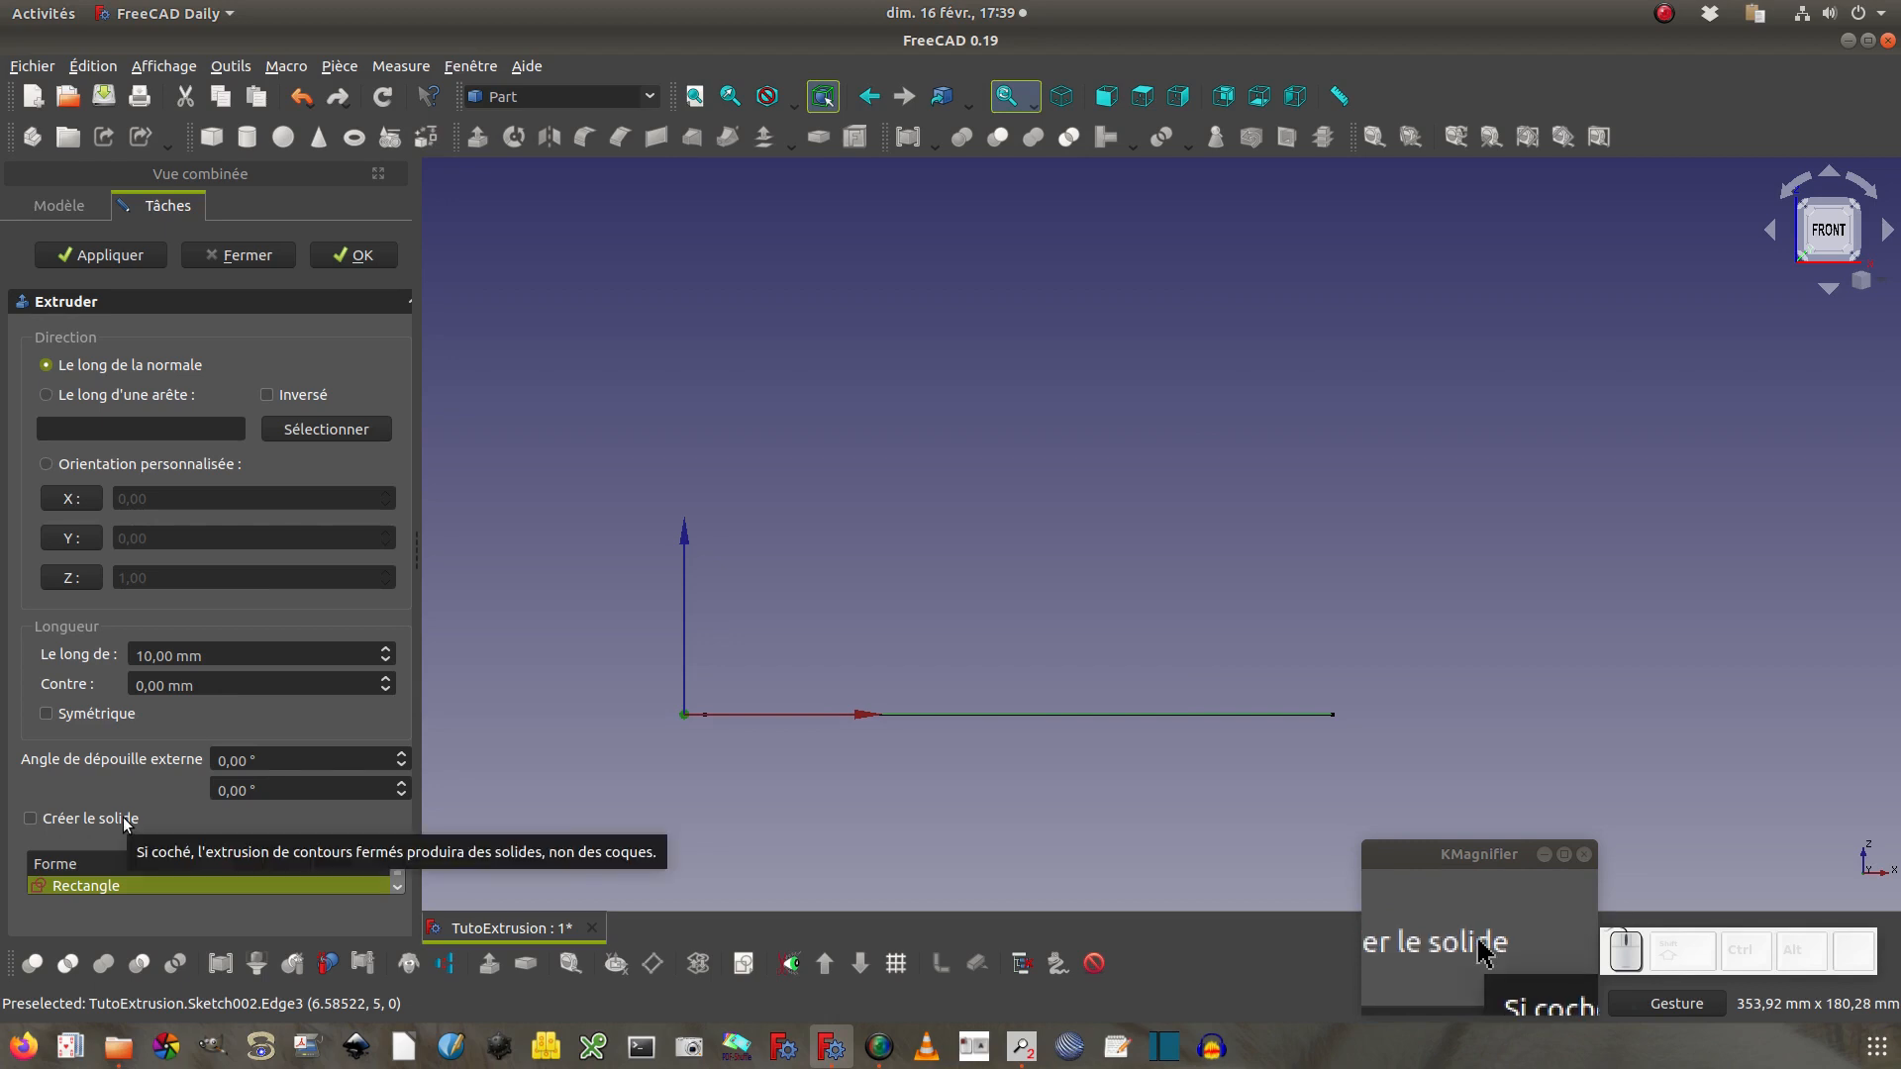
left_click(122, 253)
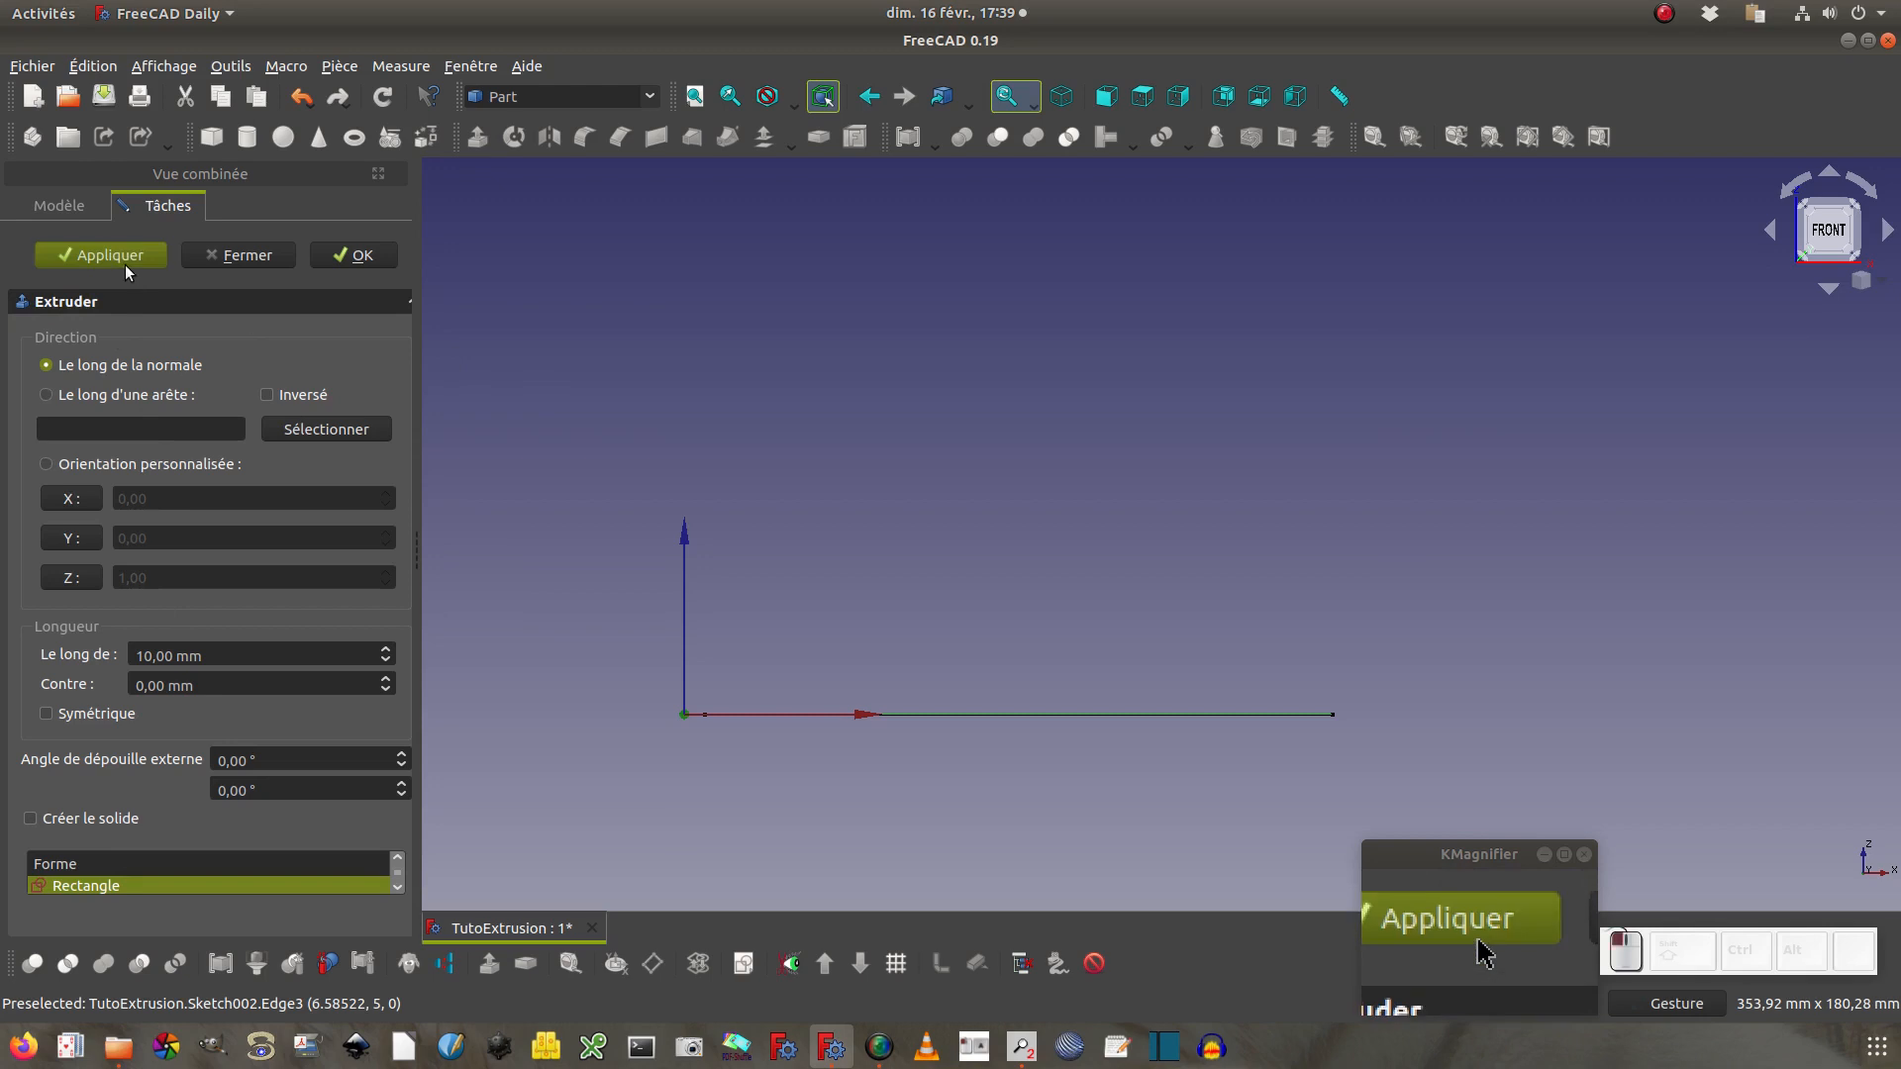
mouse_move(845, 490)
left_mouse_down()
mouse_move(862, 591)
mouse_move(794, 547)
mouse_move(862, 508)
left_mouse_up()
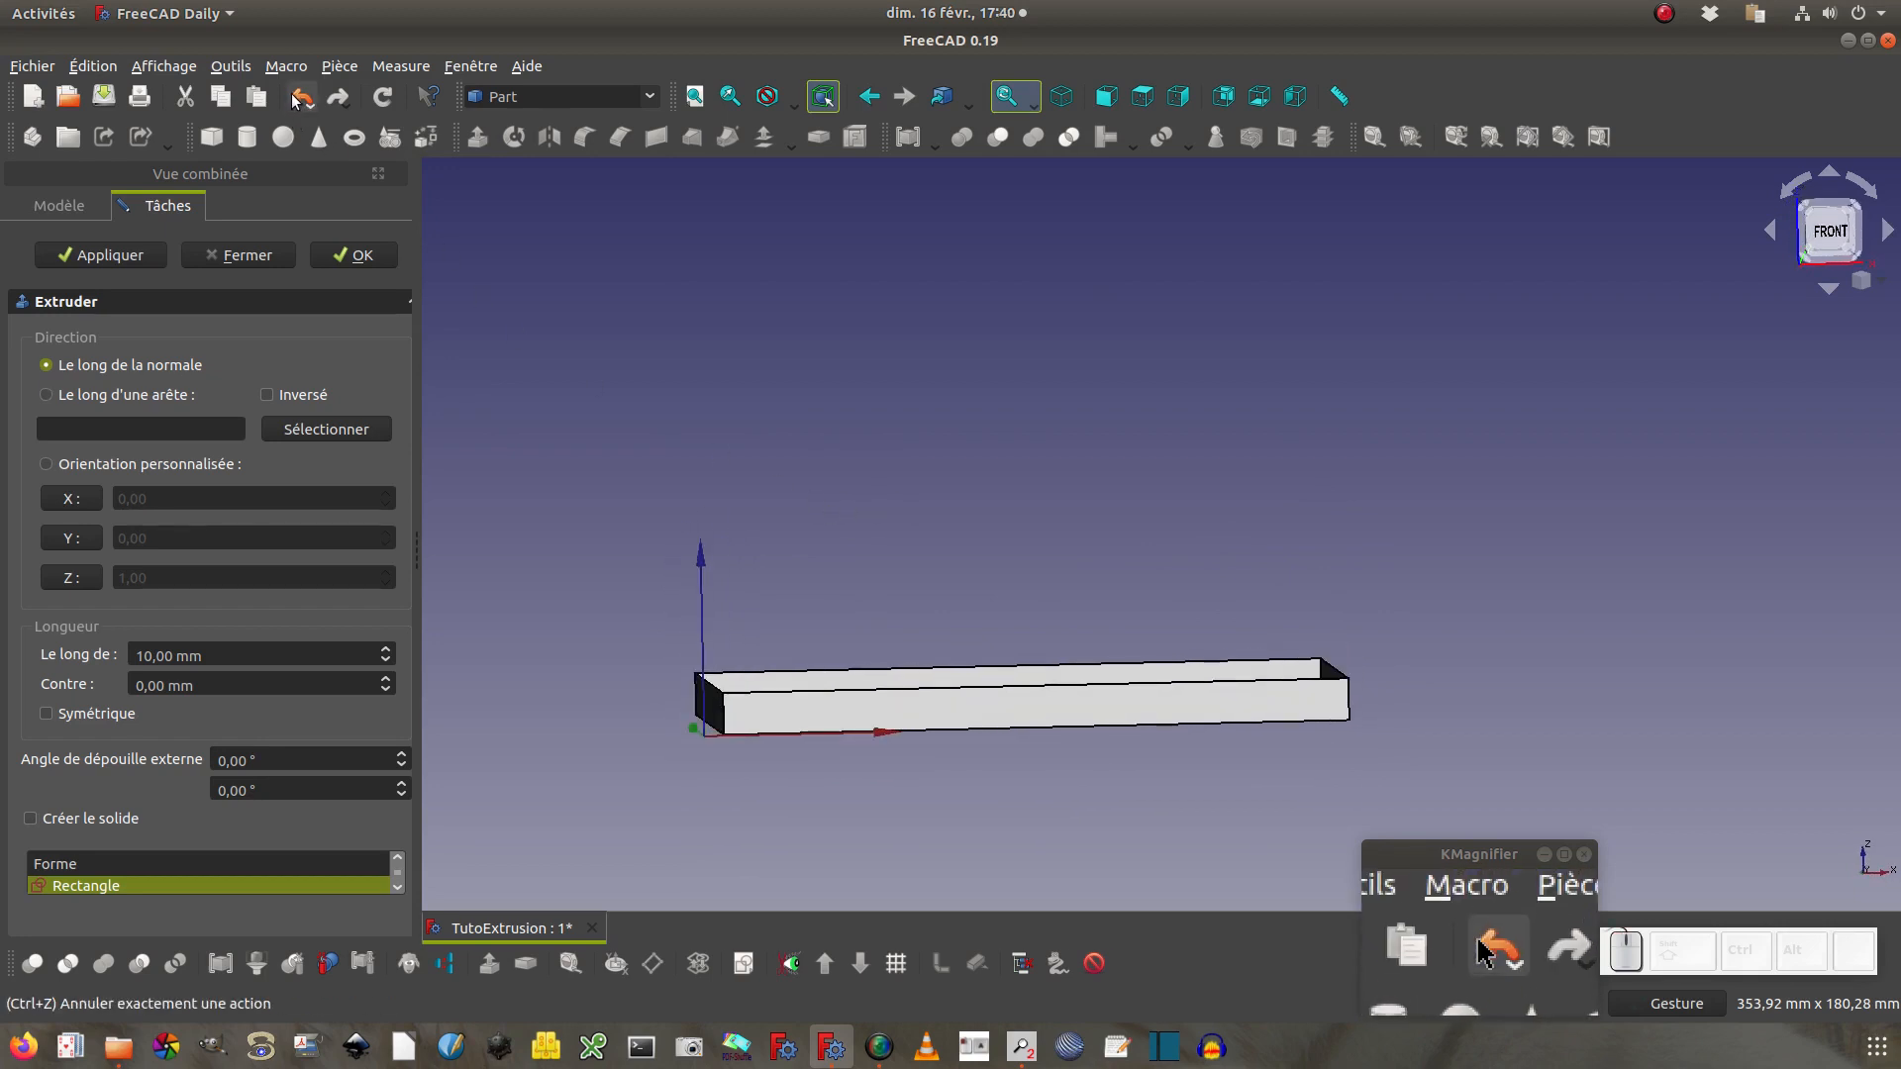
left_click(299, 97)
Enable solid creation, extrude Rectangle 10 mm along its normal, and undo the extrusion after viewing it
left_click(123, 822)
left_click(100, 257)
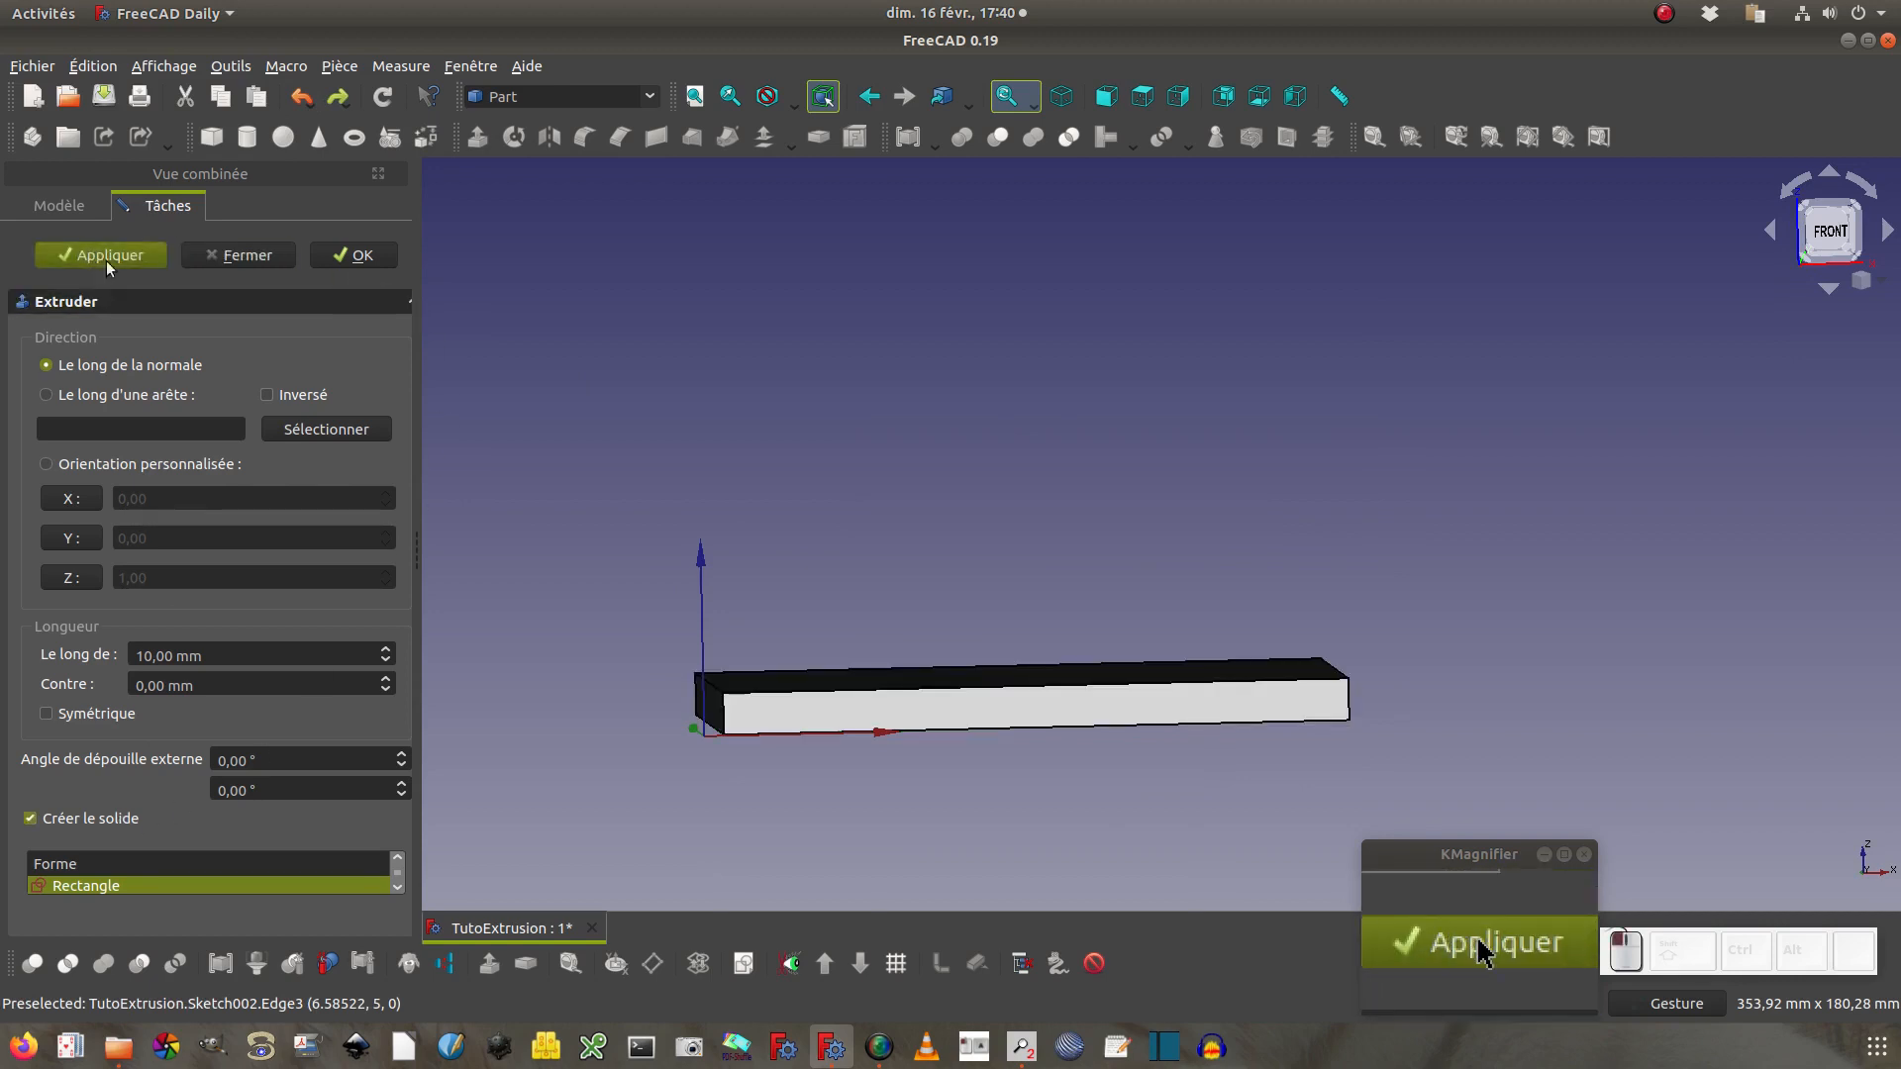
mouse_move(897, 450)
left_mouse_down()
mouse_move(939, 509)
mouse_move(937, 452)
mouse_move(870, 442)
mouse_move(908, 455)
left_mouse_up()
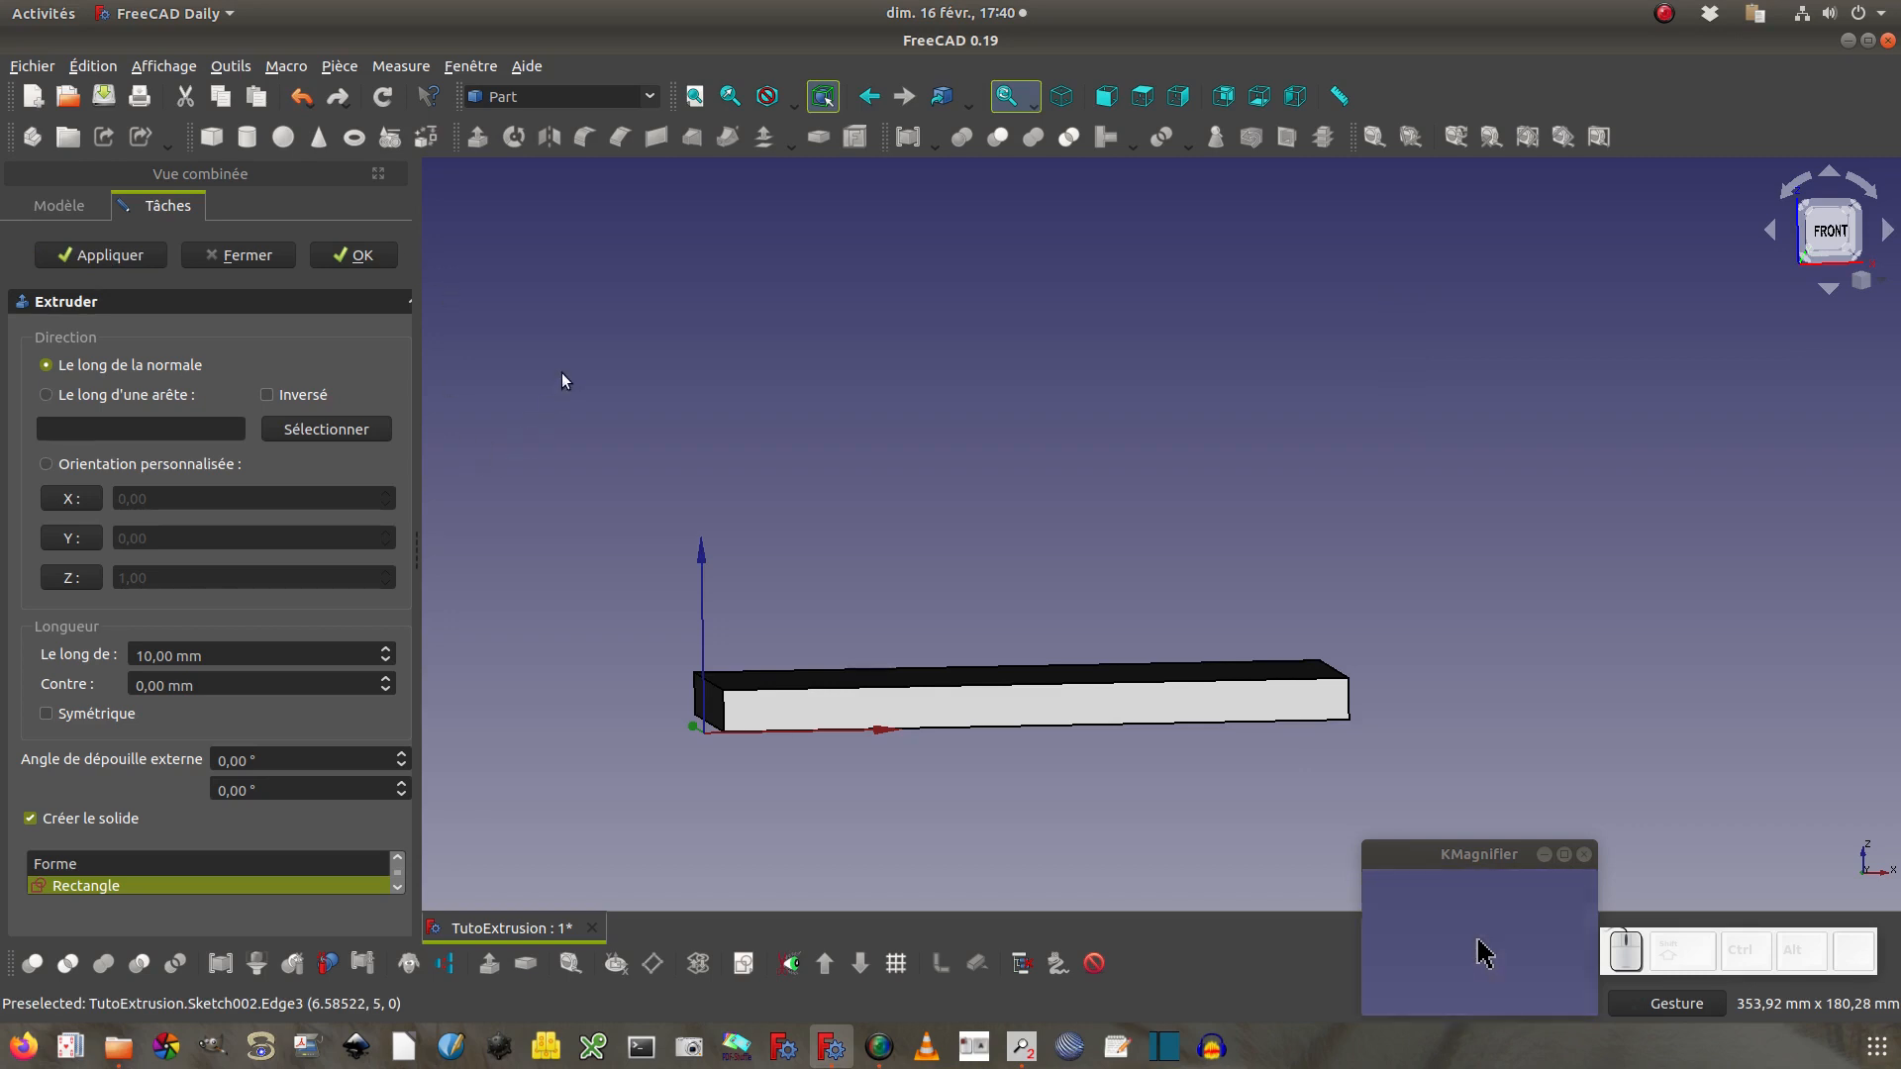
left_click(299, 97)
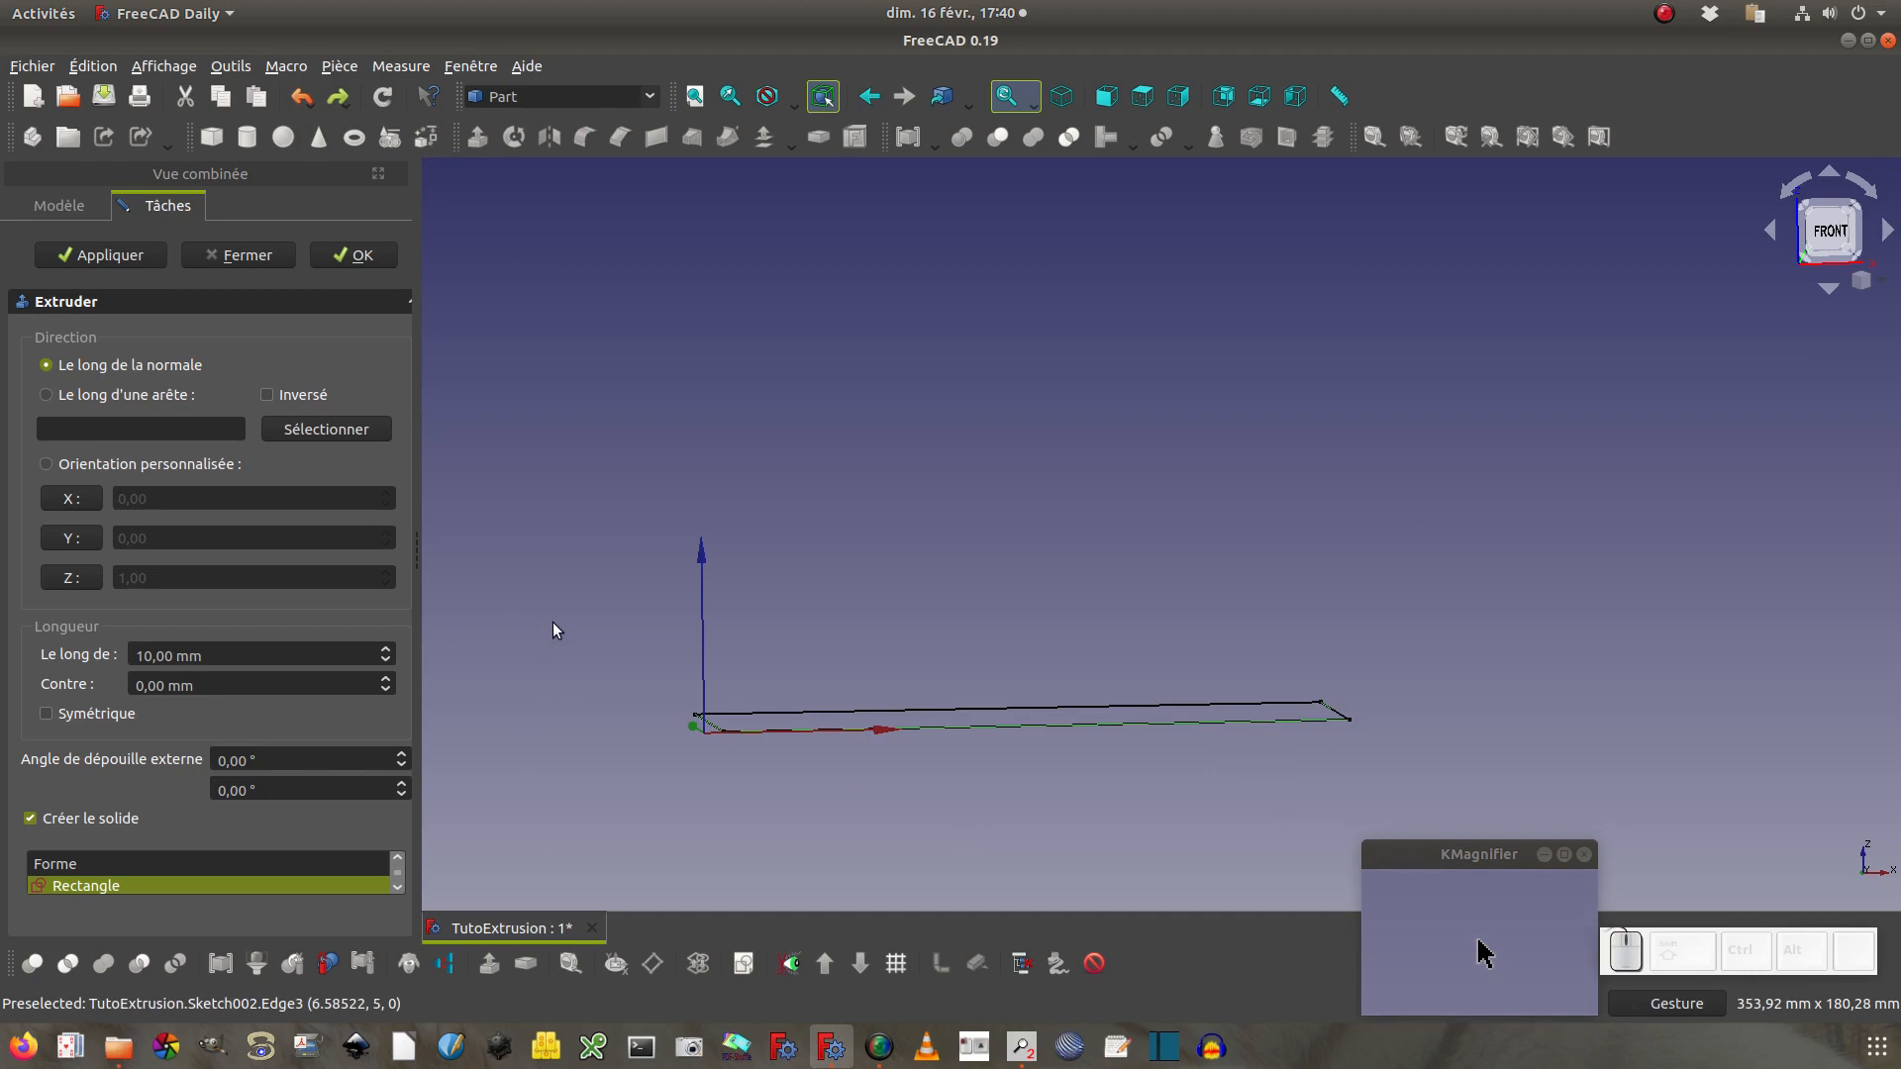
Extrude Rectangle 10 mm in the reversed direction, inspect it, and undo the extrusion and the reversed option
left_click(307, 394)
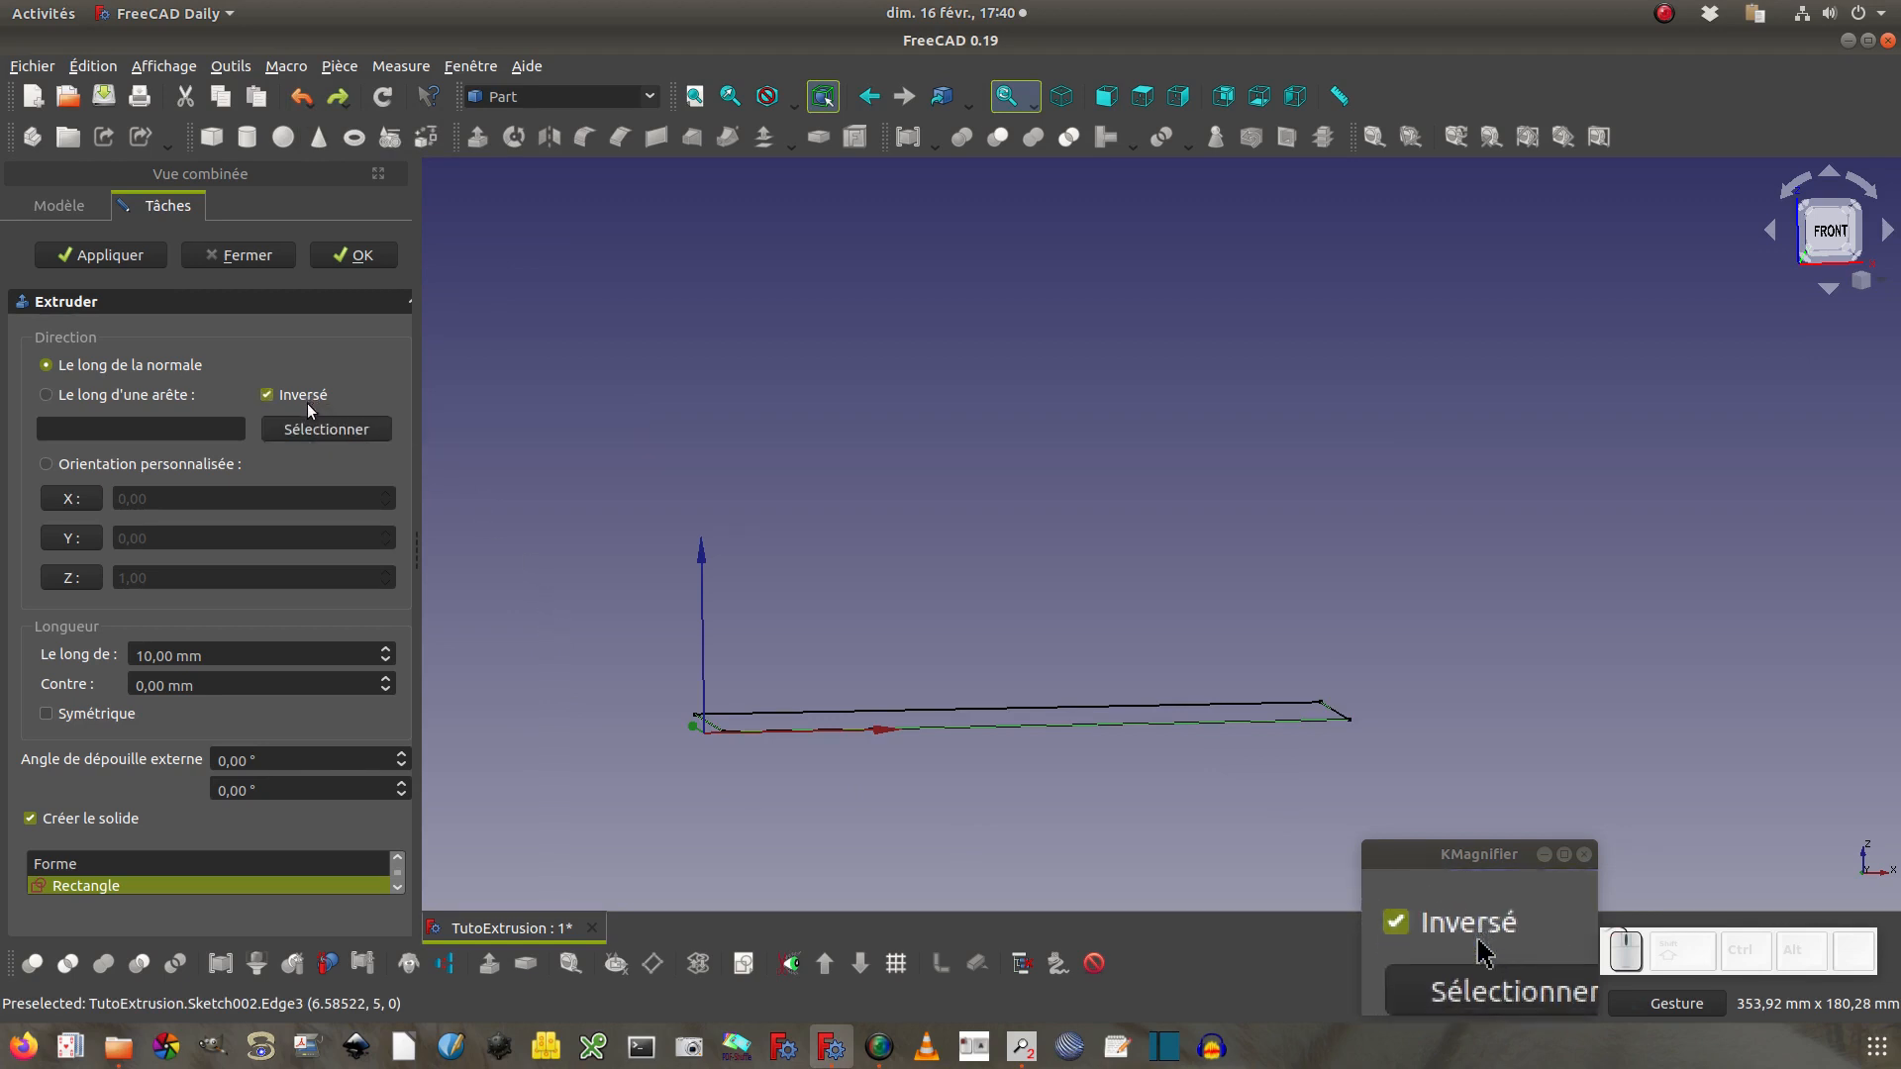
left_click(124, 255)
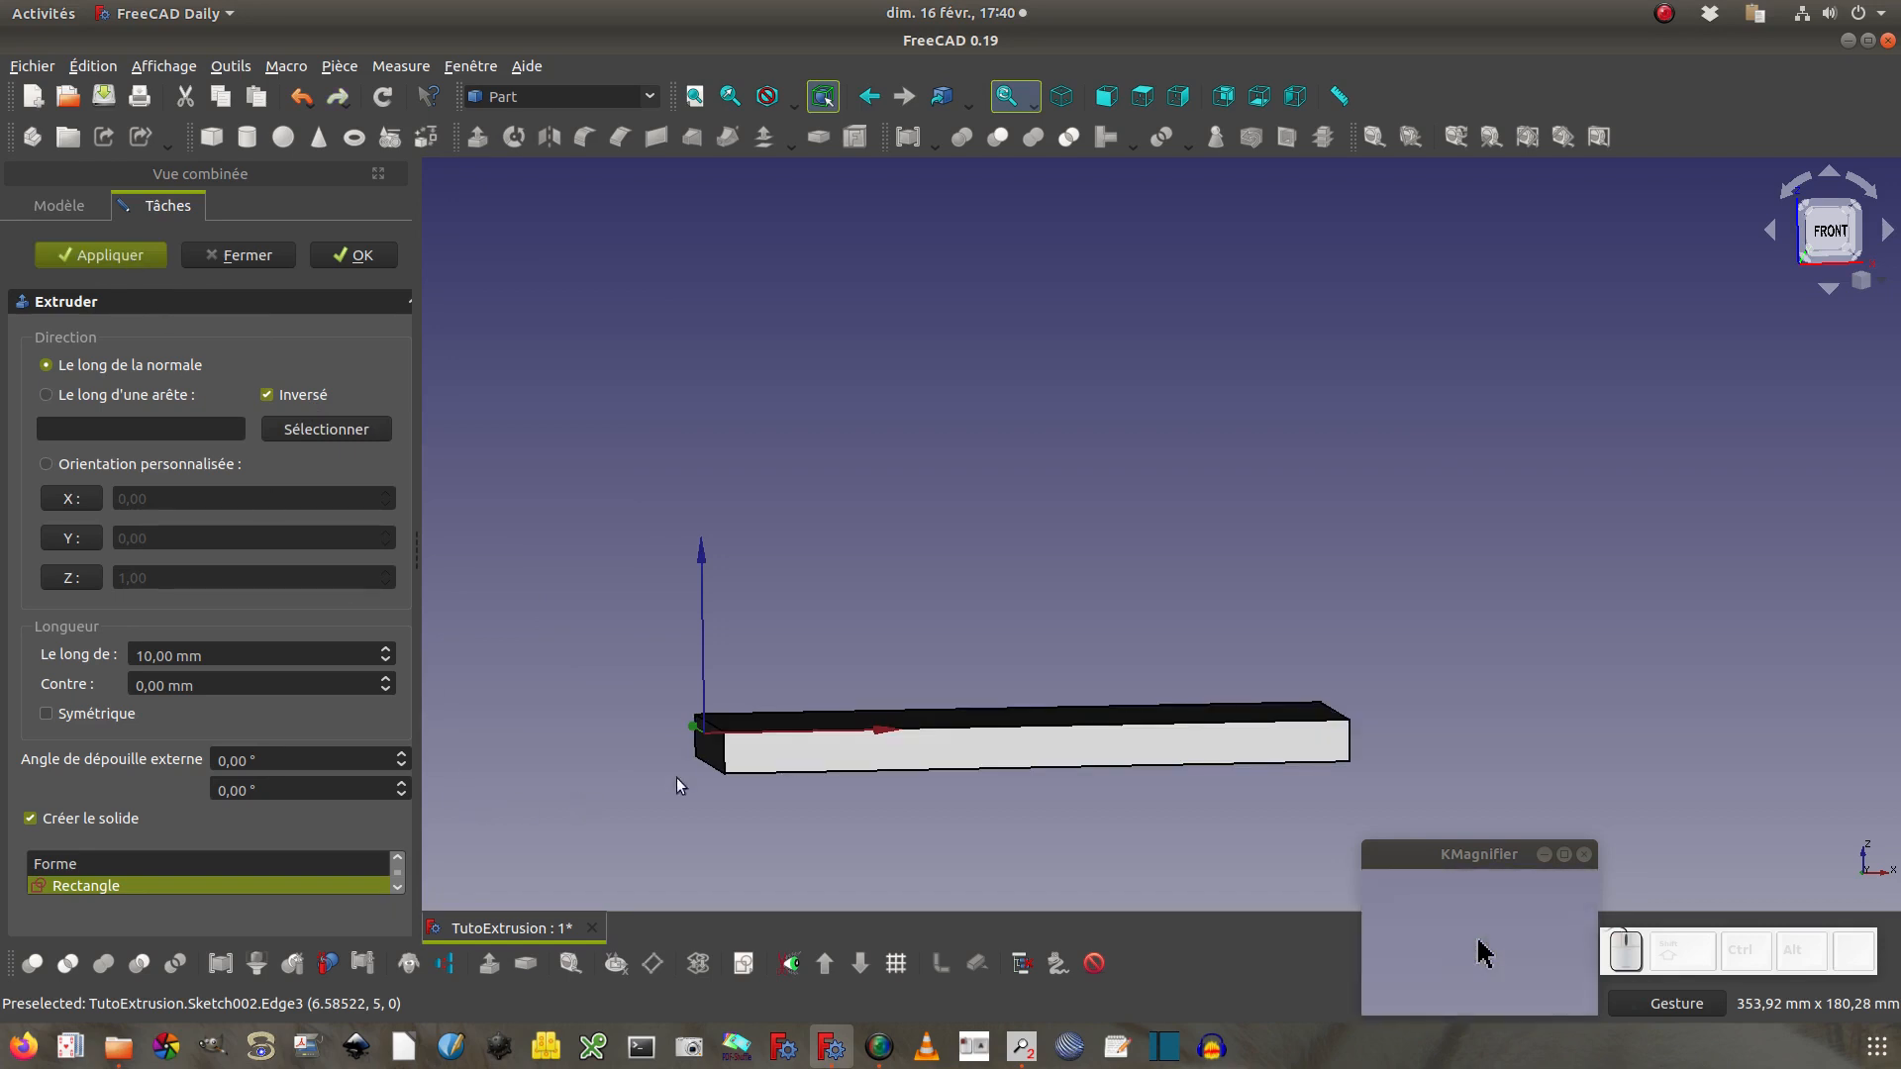
left_click_drag(900, 806, 849, 798)
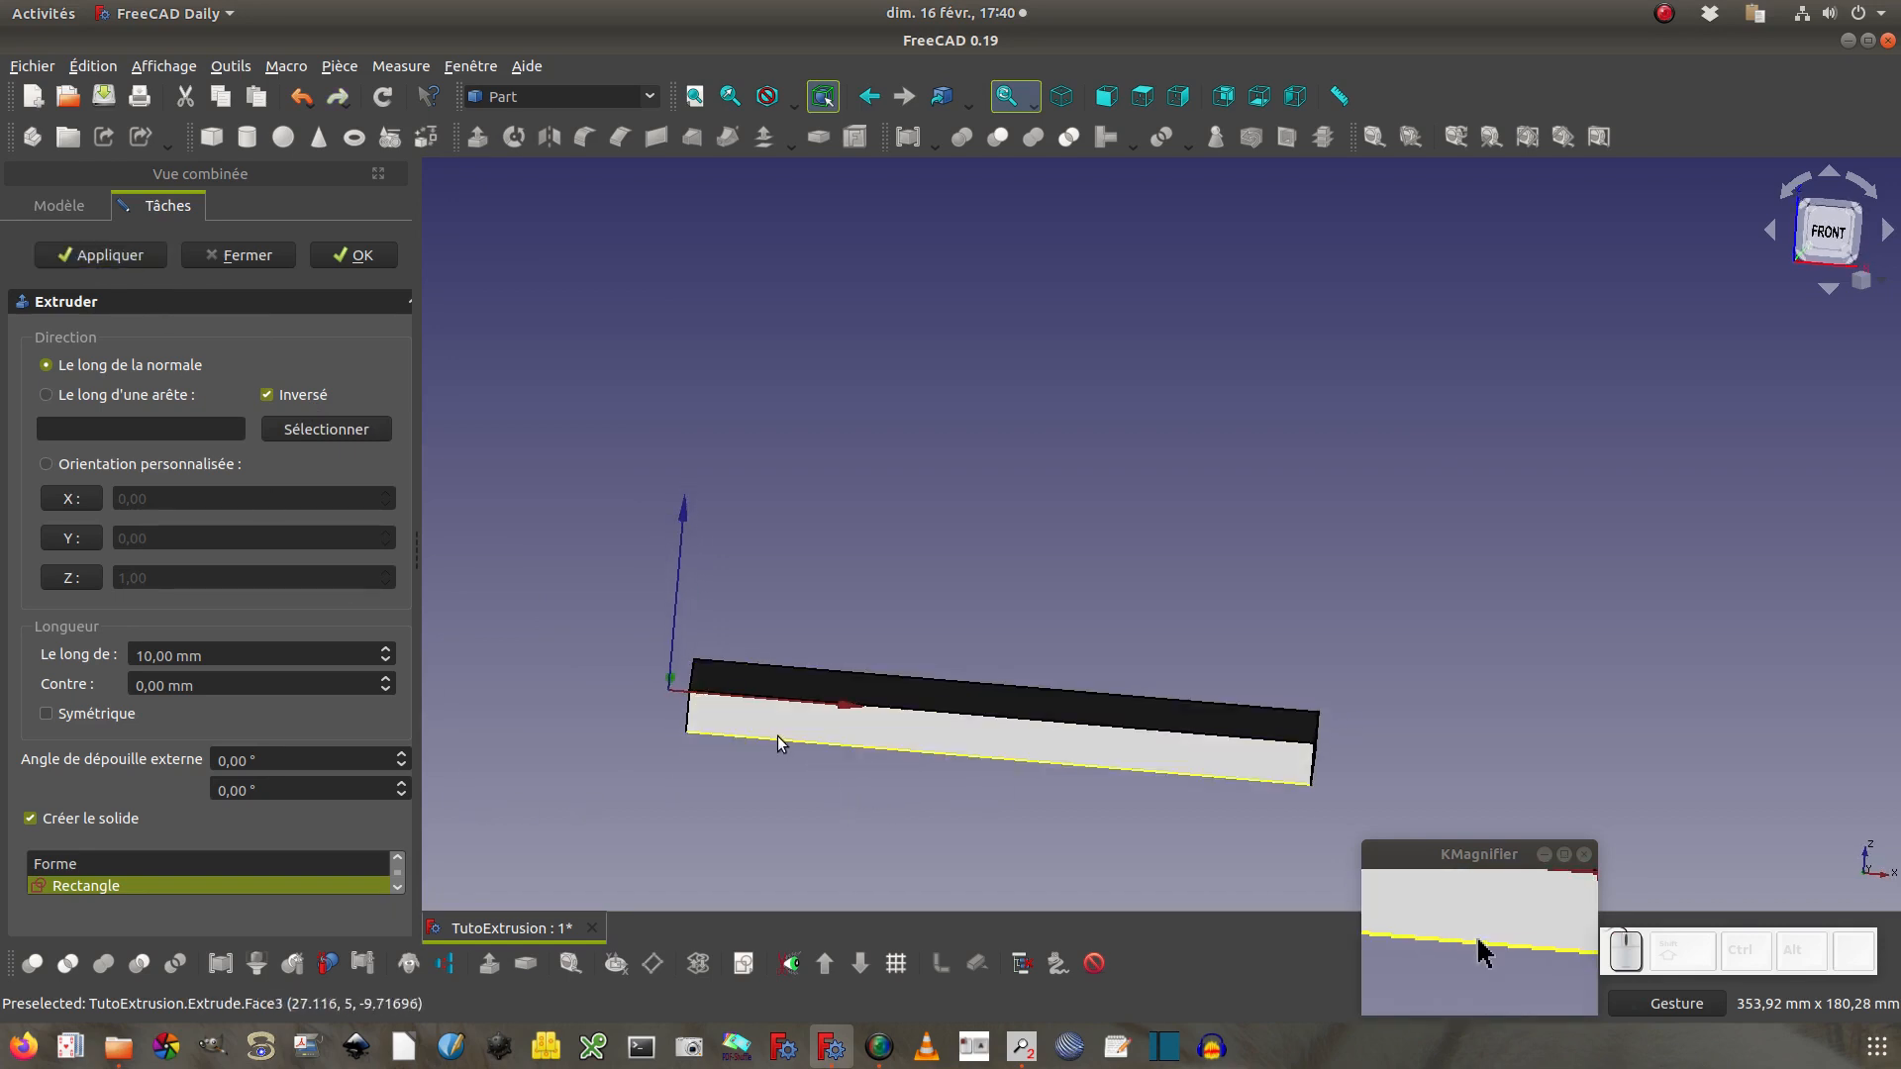
left_click(296, 96)
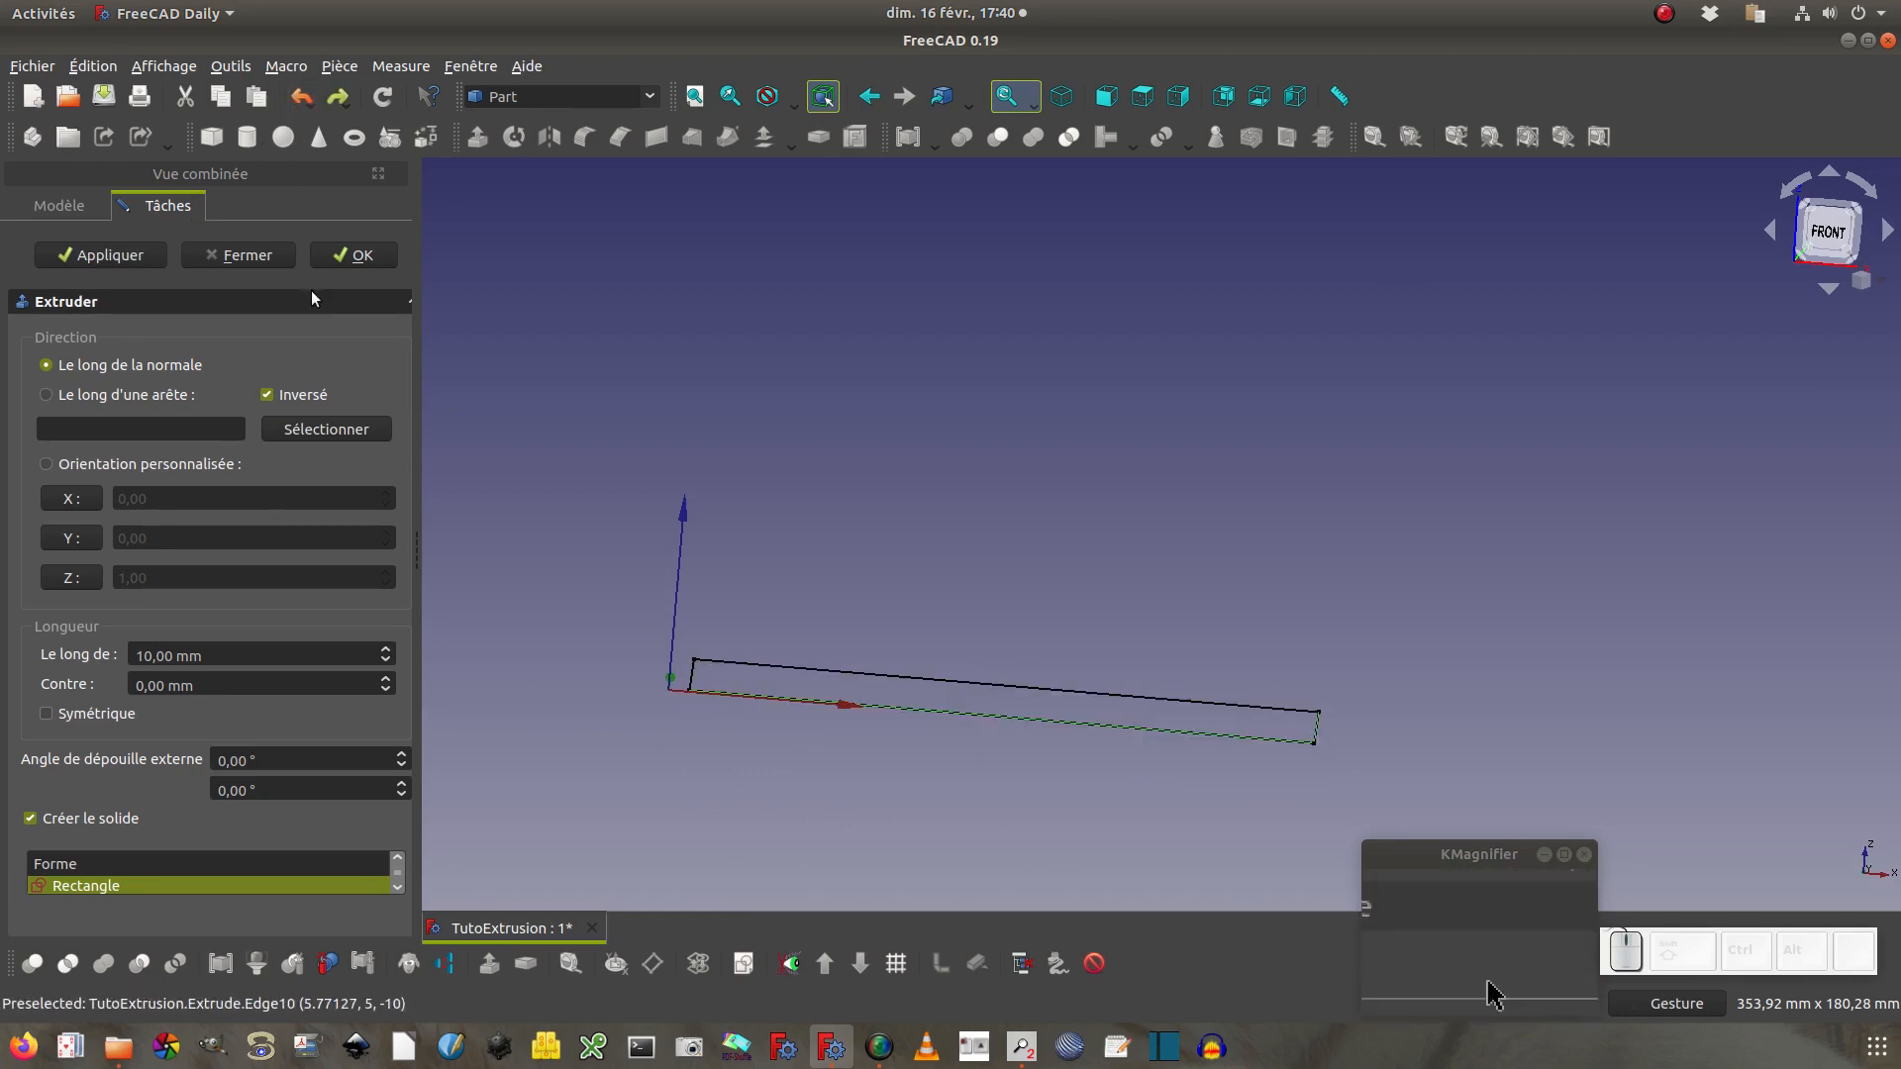
left_click(305, 400)
Extrude Rectangle symmetrically with a 10 mm length, then undo the extrusion and turn symmetry off
left_click(136, 714)
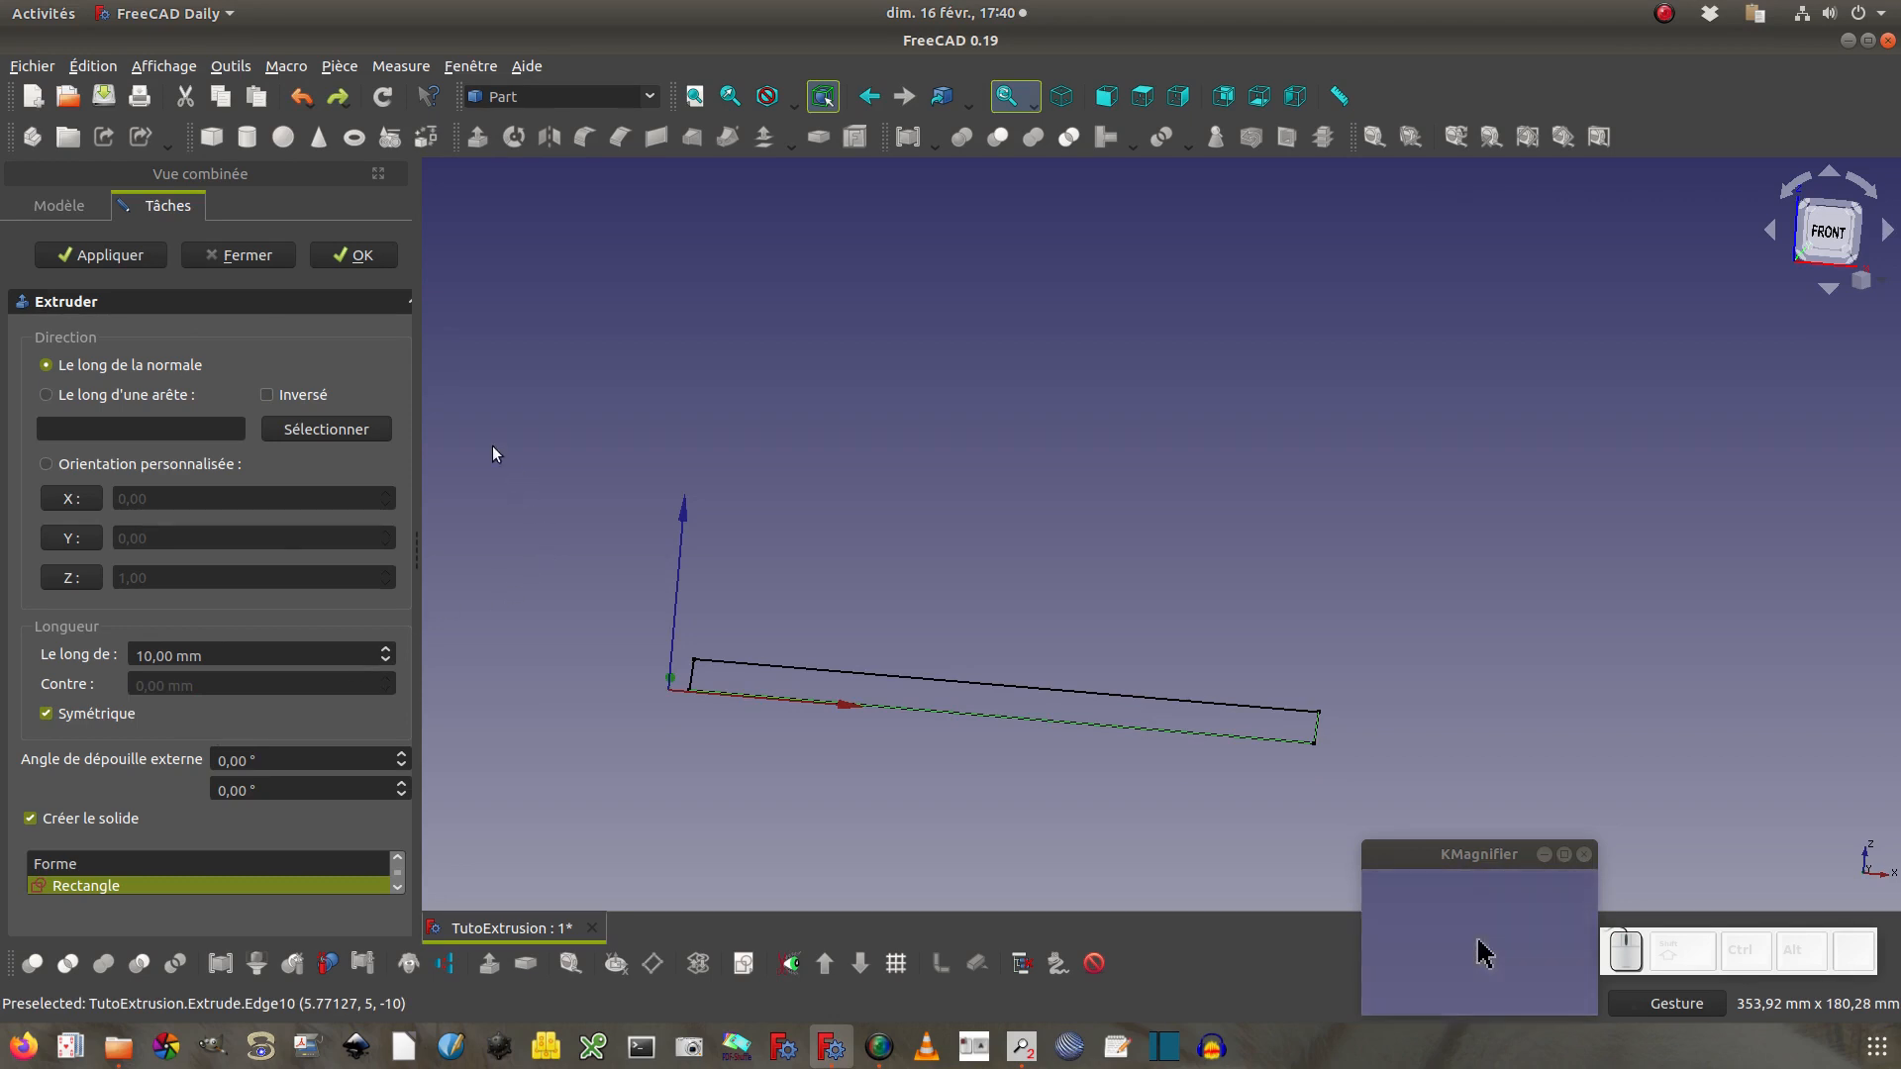
left_click(101, 254)
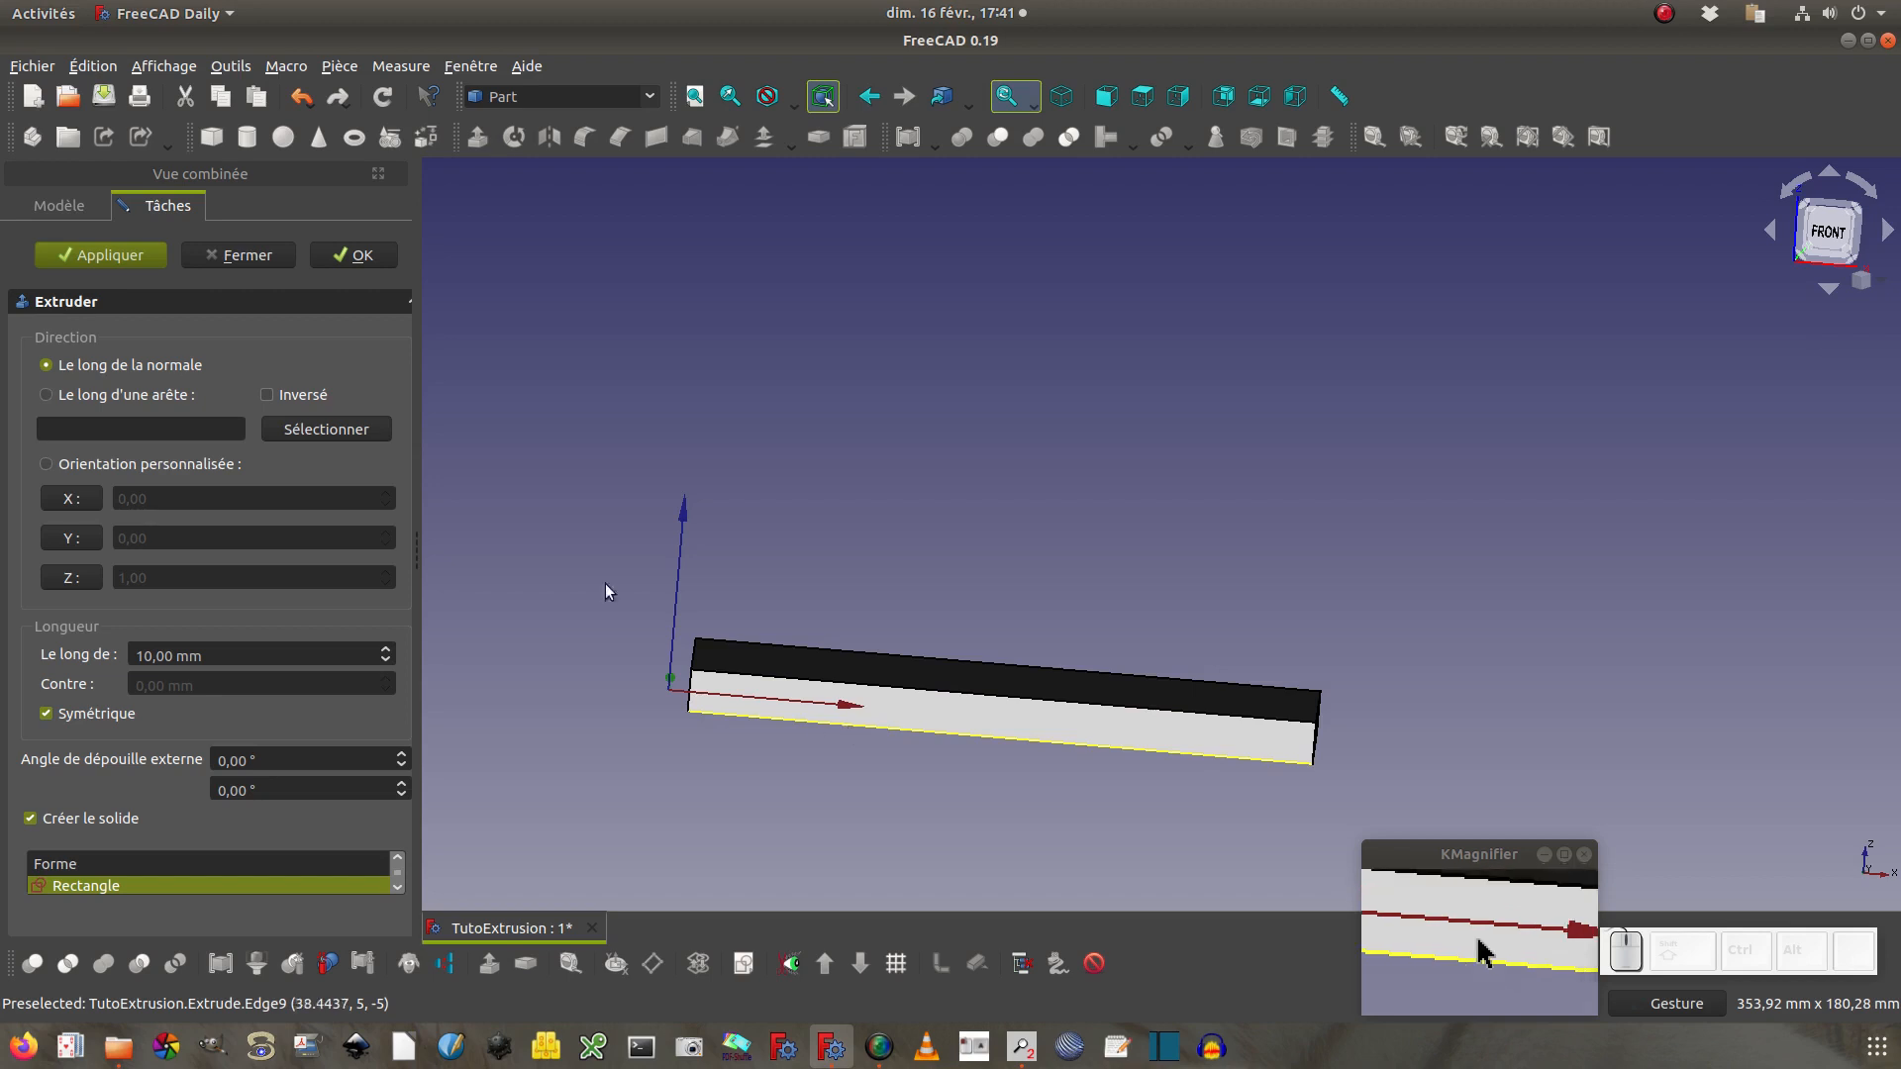
left_click(302, 96)
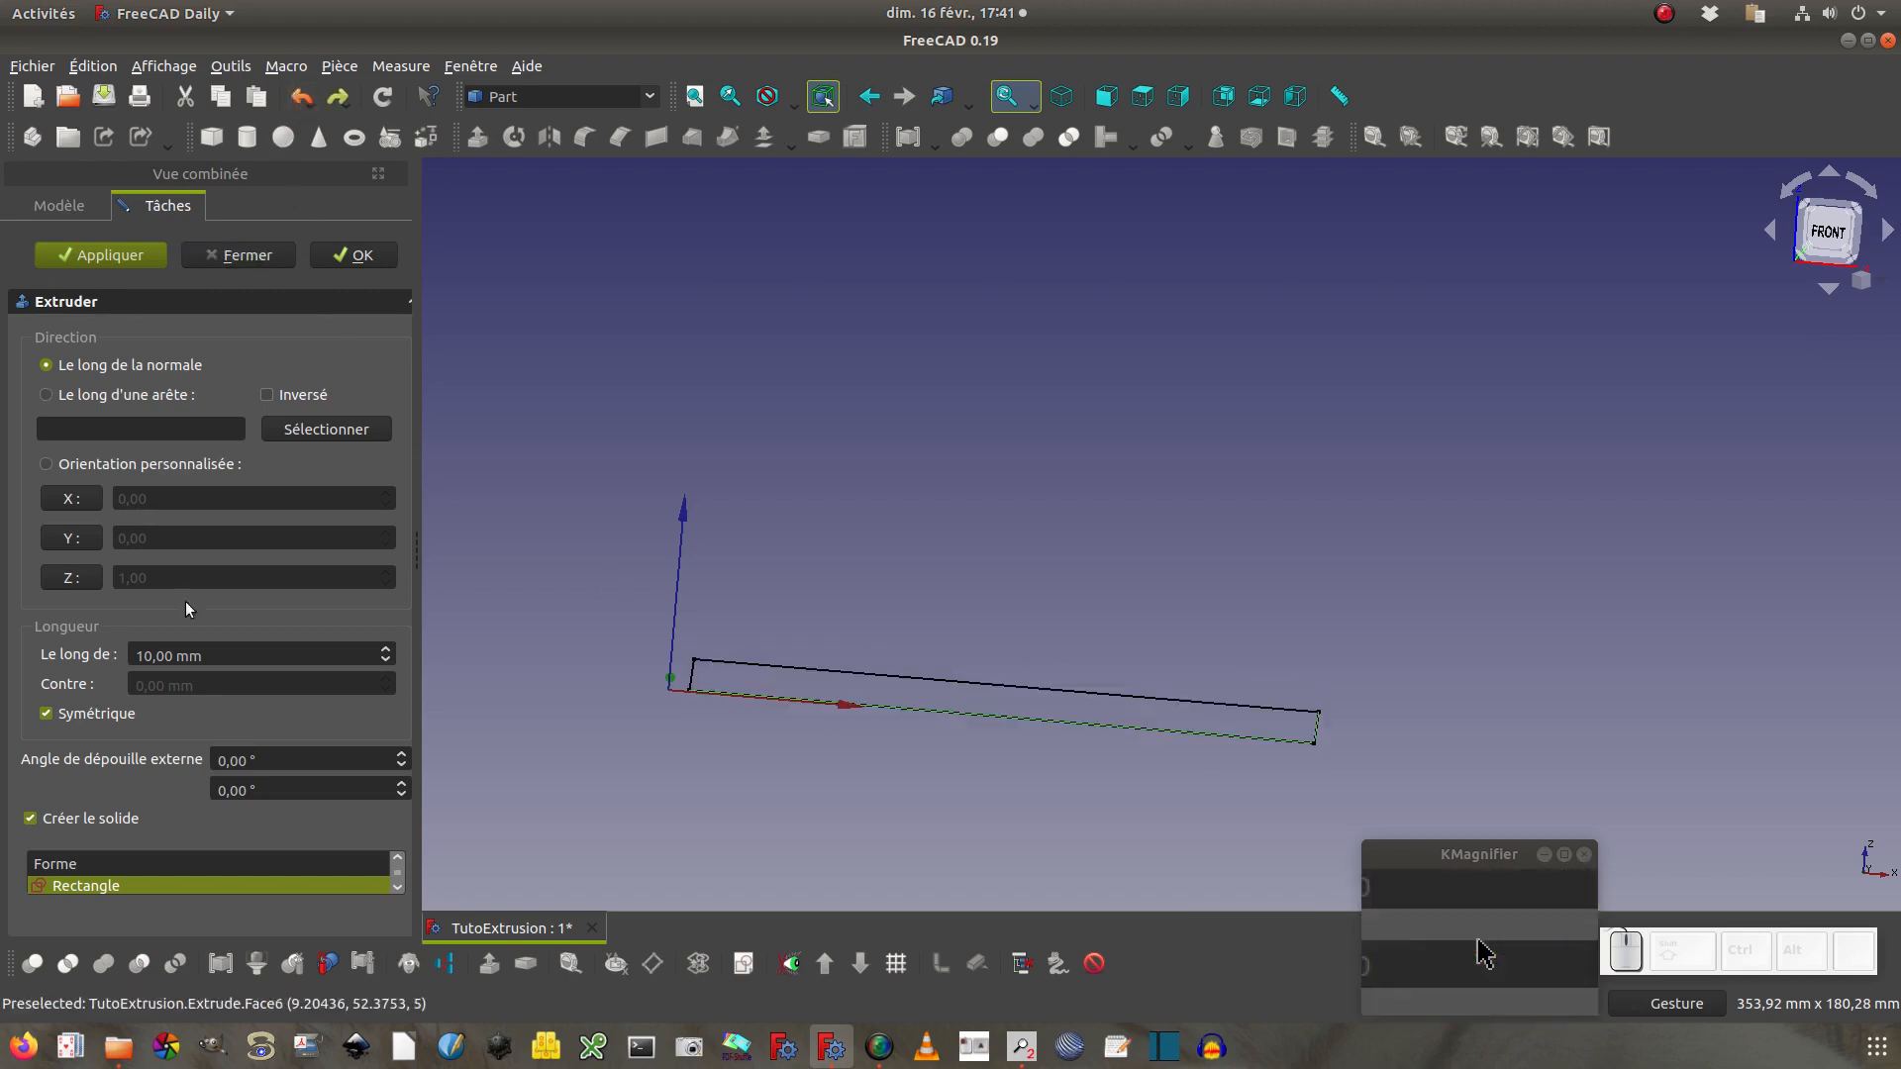
left_click(116, 715)
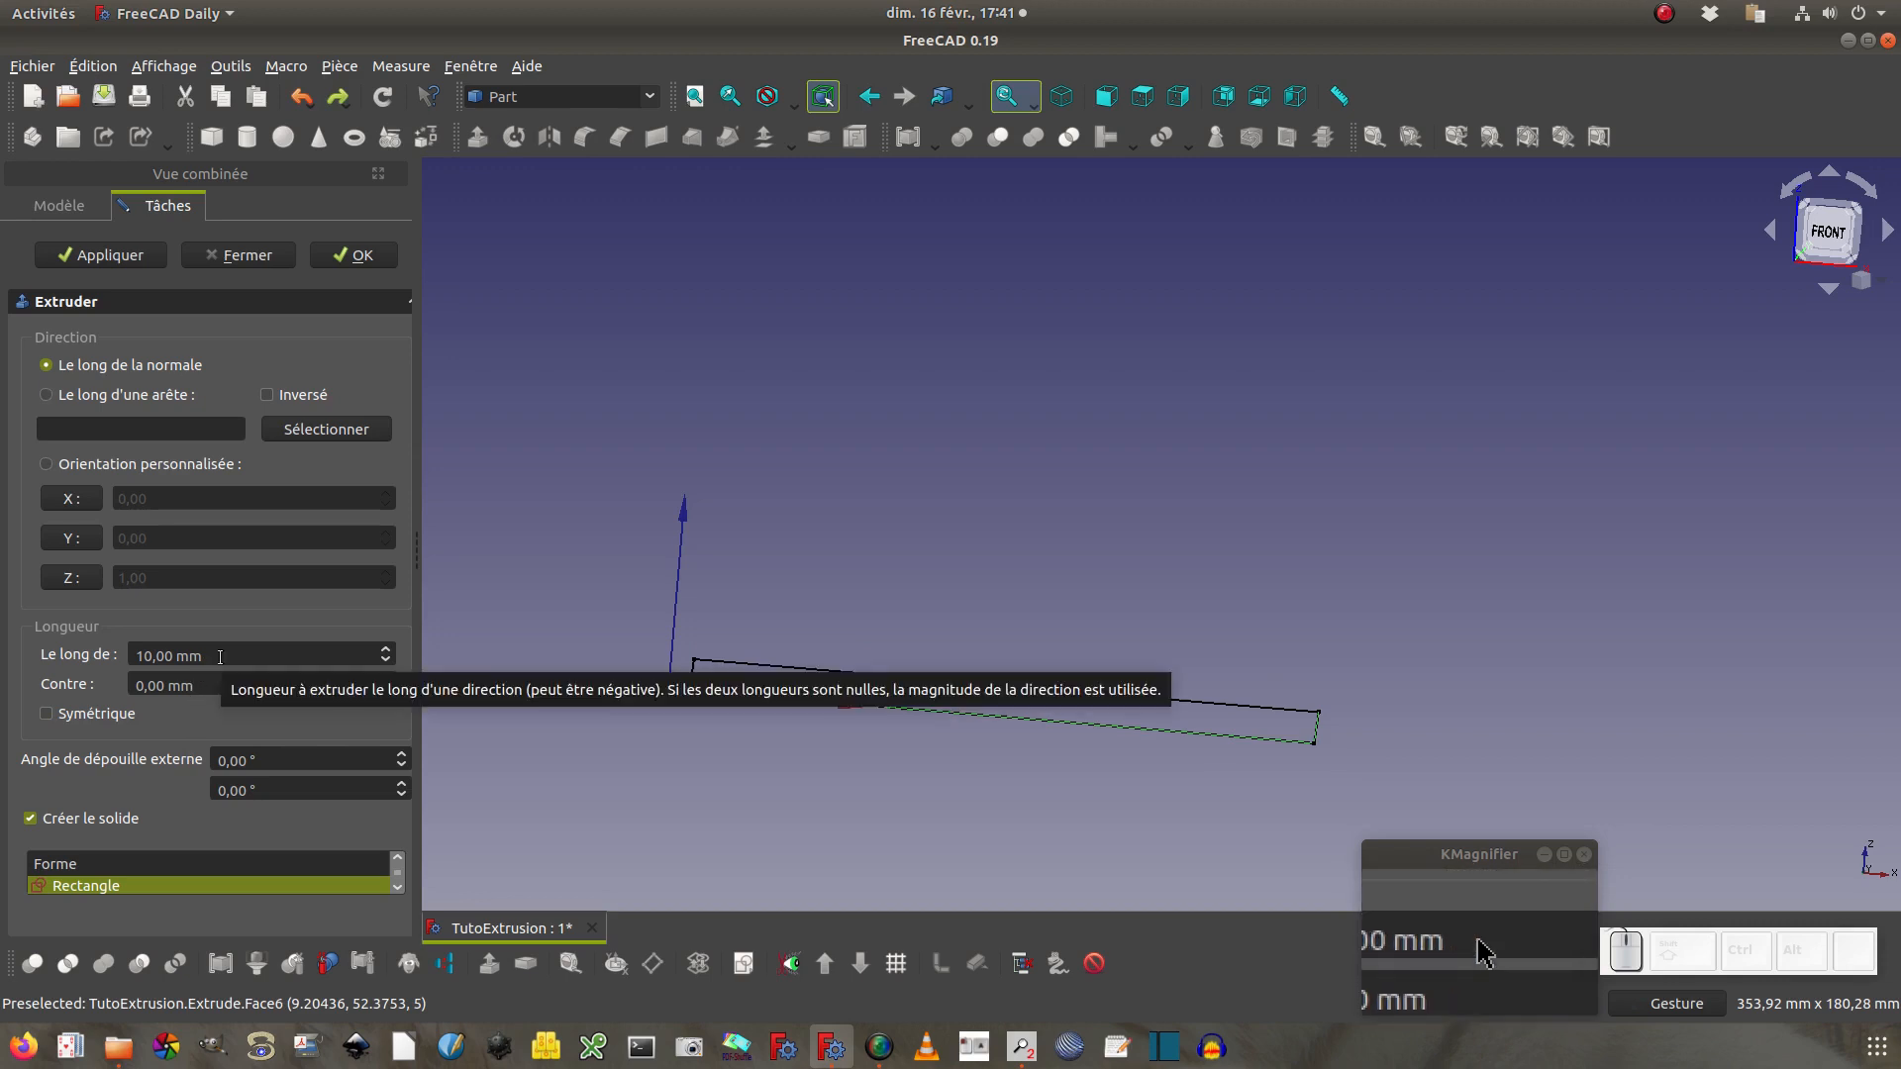
Extrude Rectangle 10 mm along and 20 mm against the normal, undo it, and reset the against length to 0 mm
left_click_drag(212, 684, 101, 678)
type("20 mm")
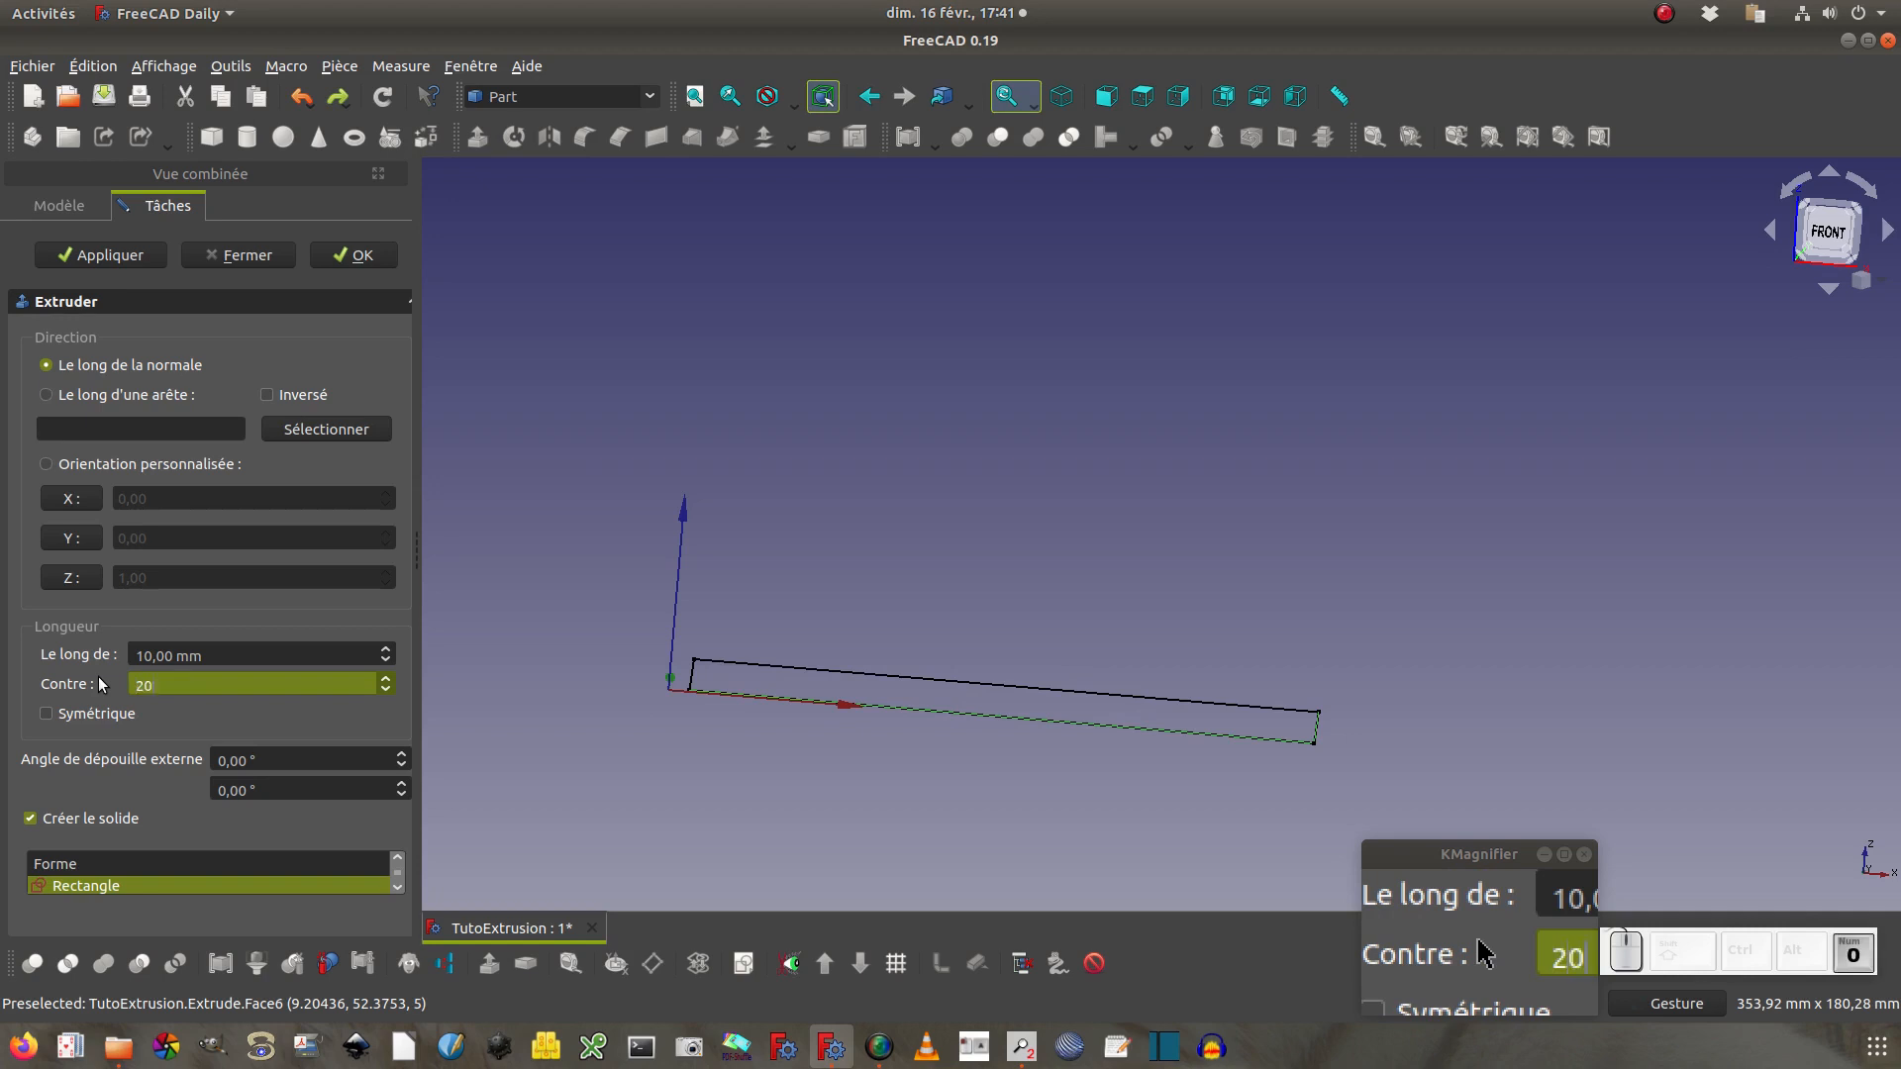
left_click(127, 256)
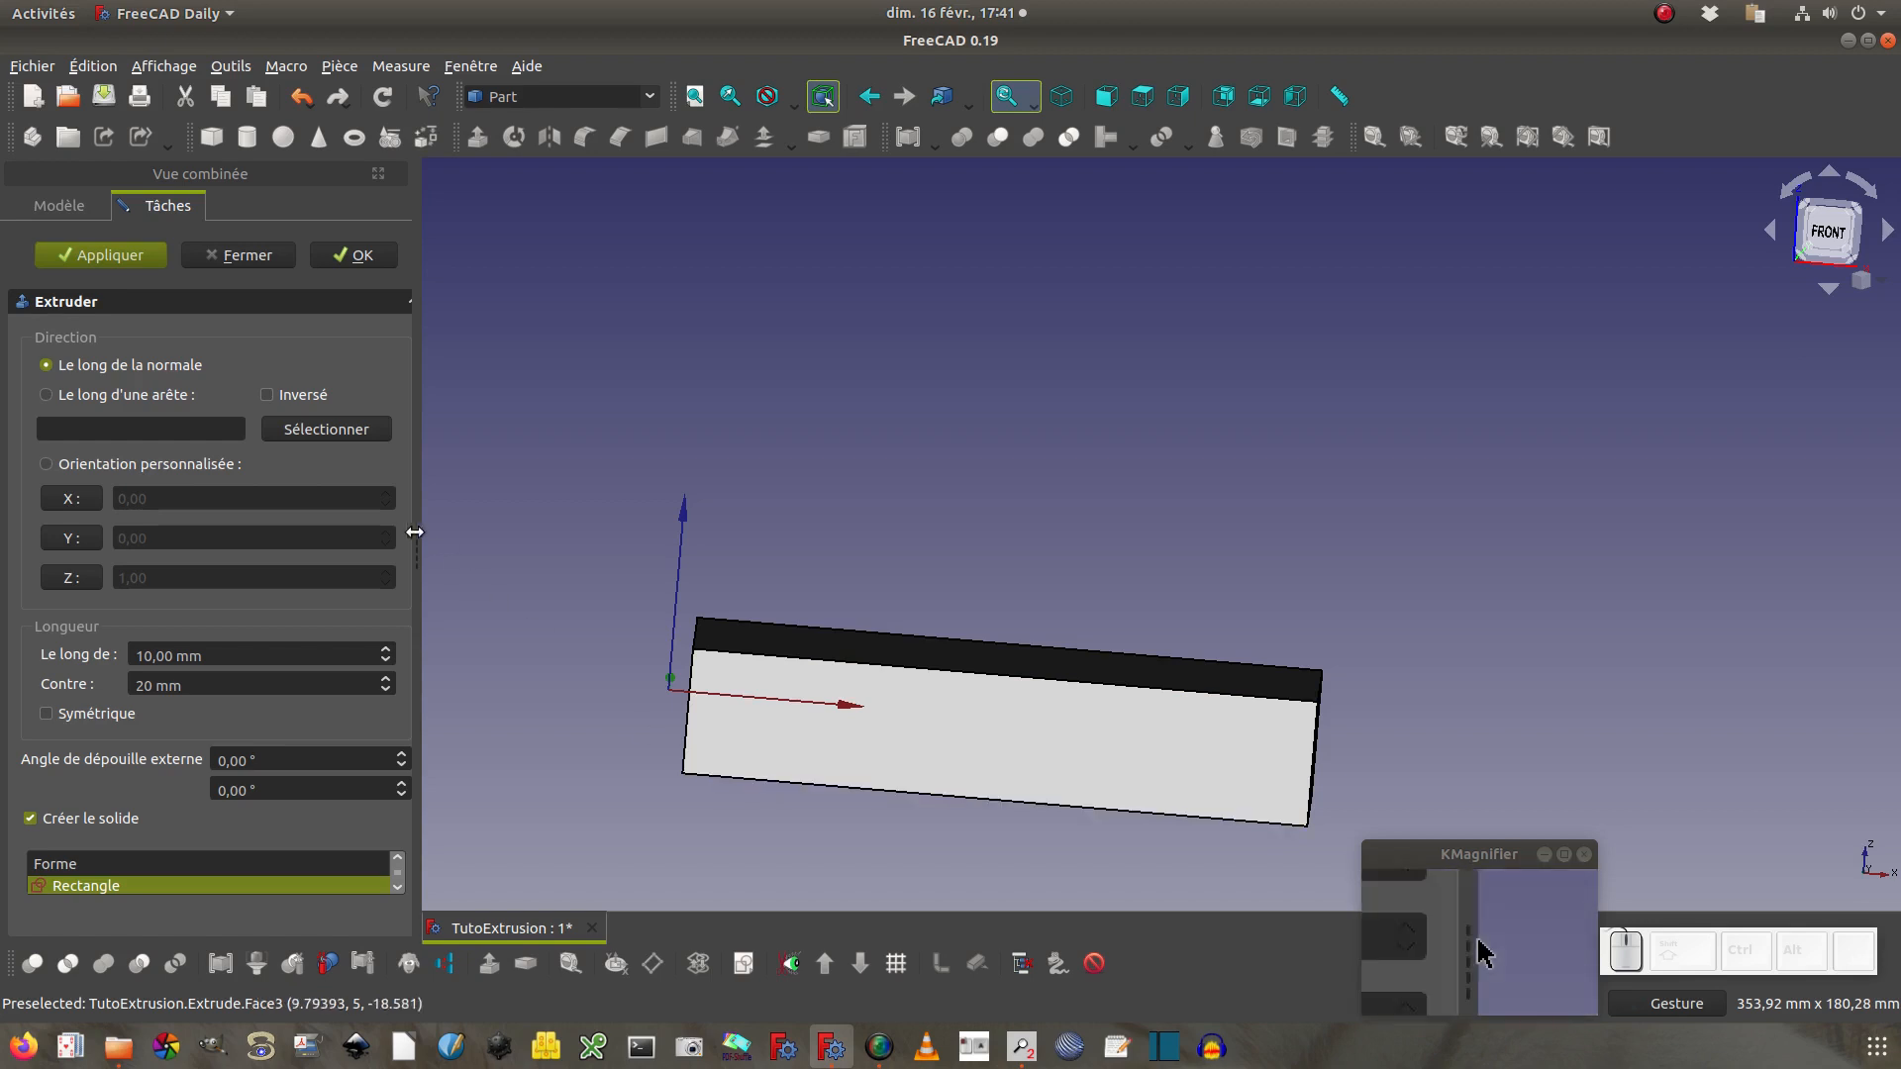
left_click(302, 96)
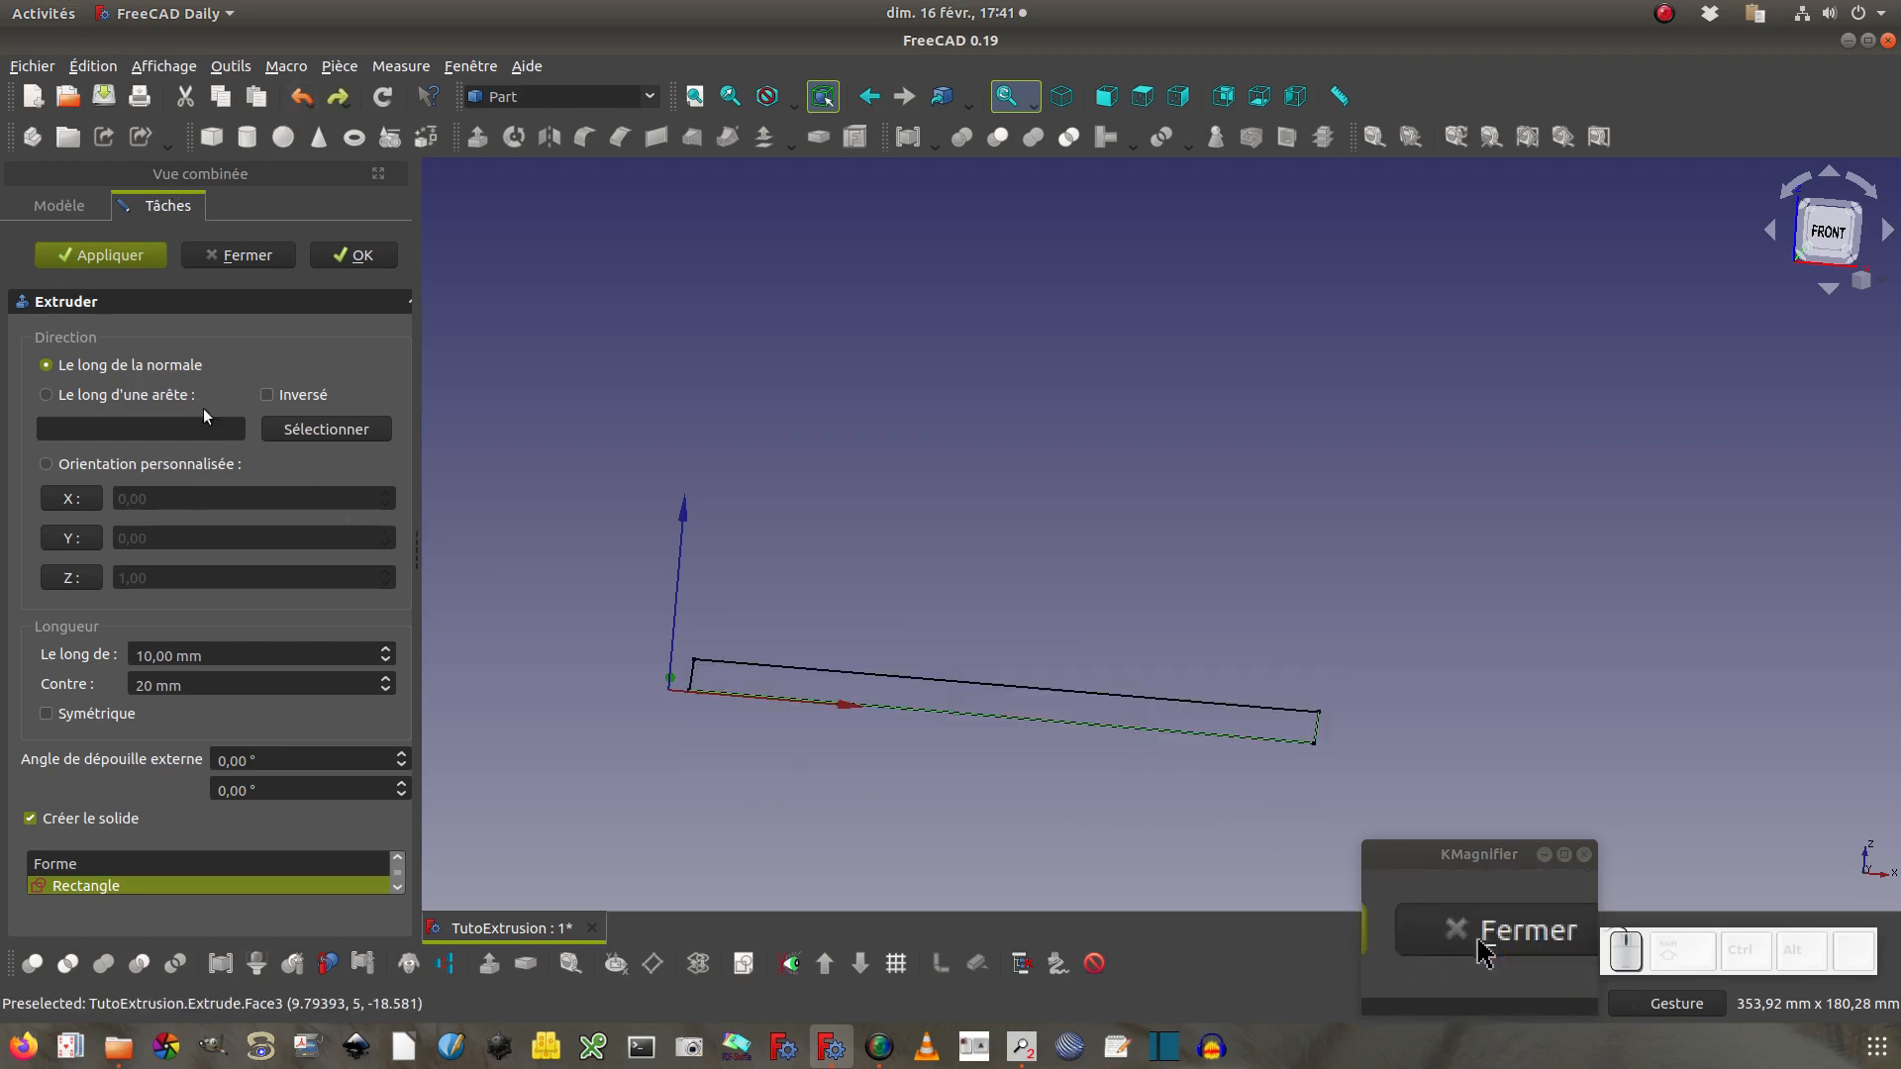
left_click(188, 688)
type("0")
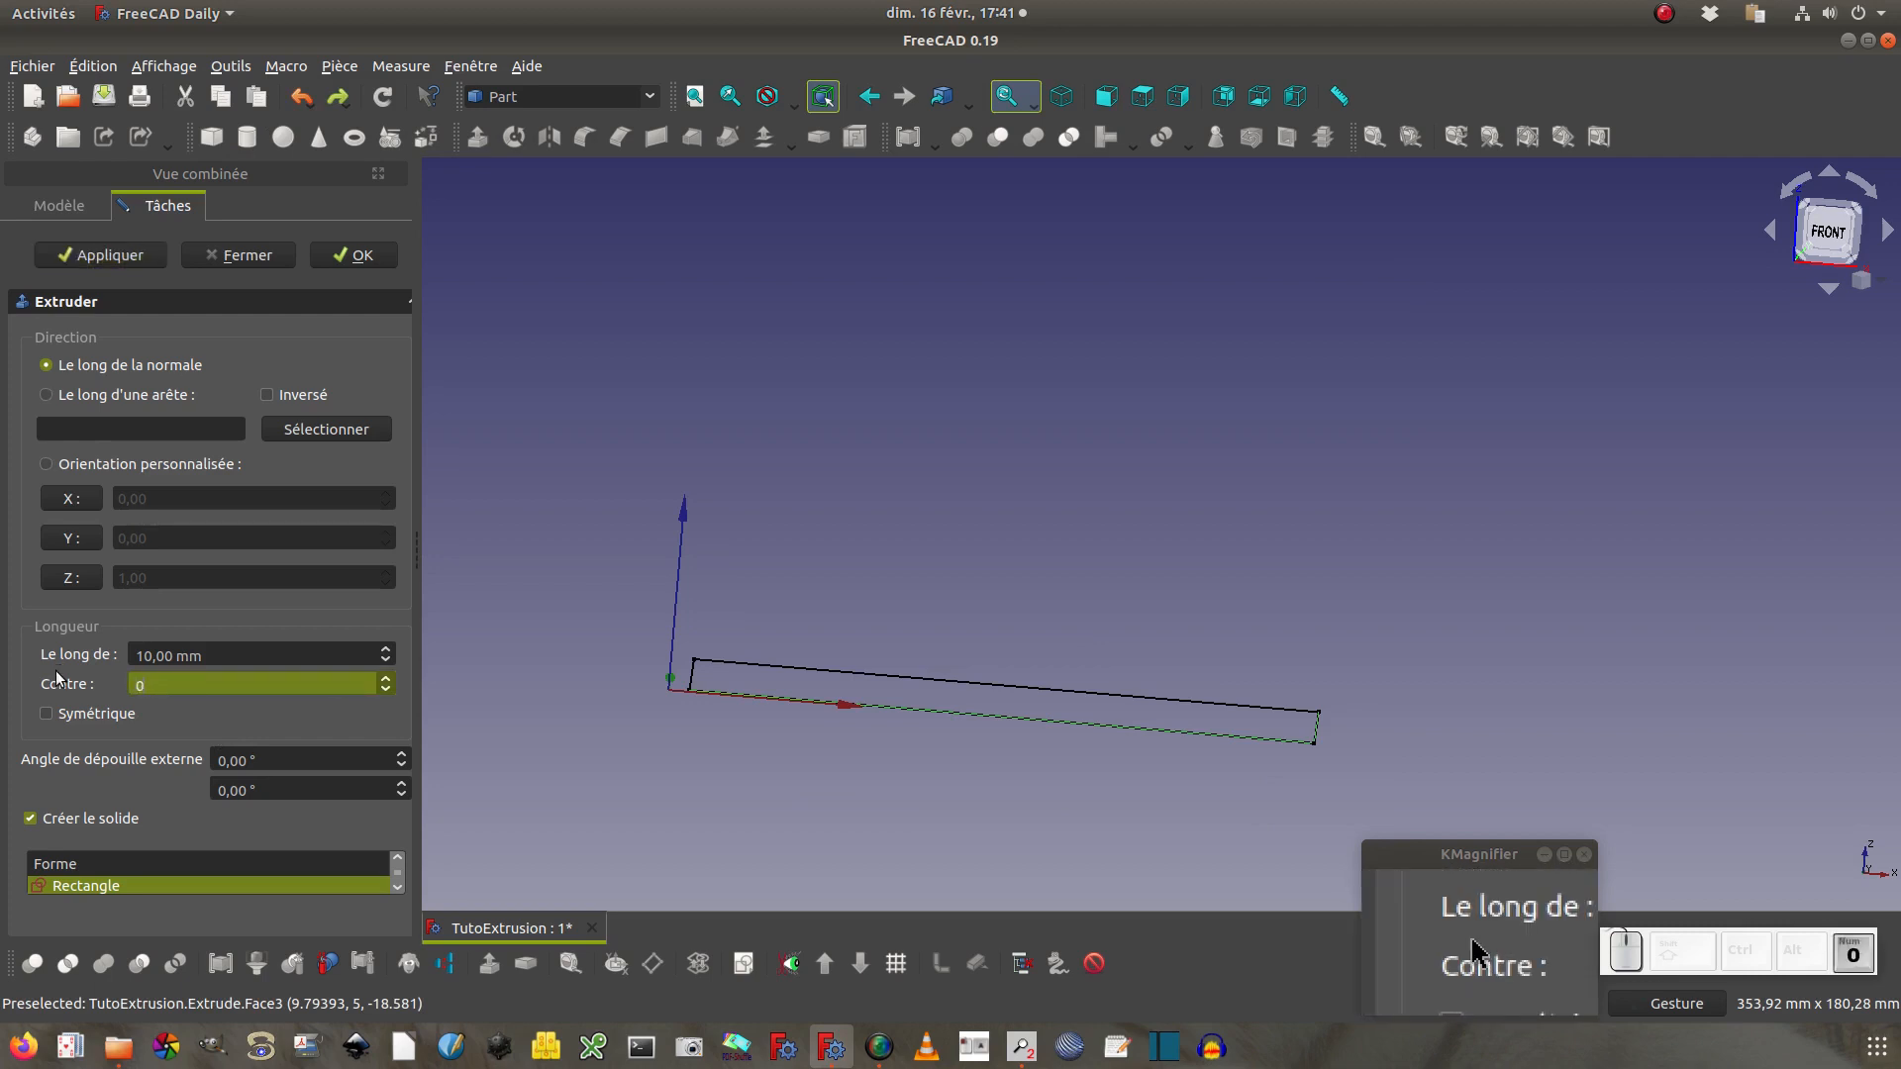
left_click(146, 713)
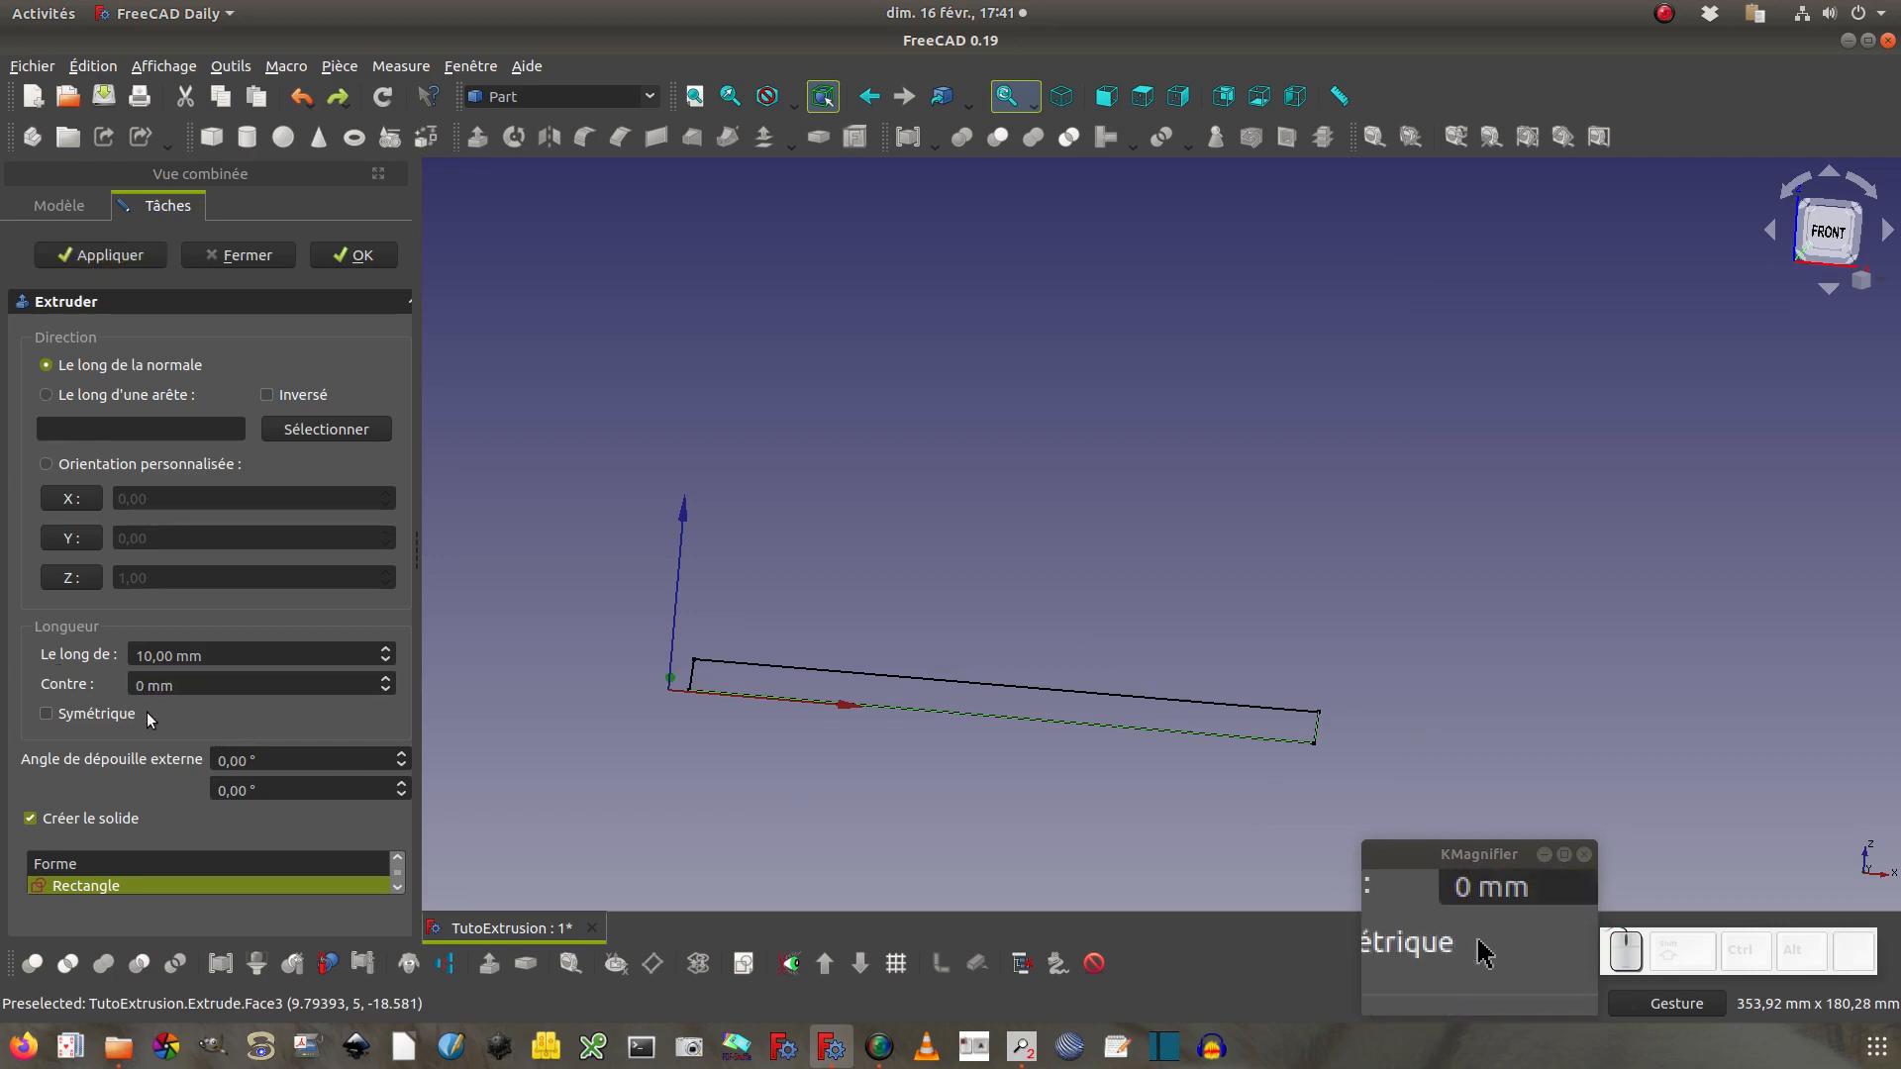
Extrude Rectangle 10 mm along its normal with a 45° outward taper, inspect the result, and undo the extrusion
left_click(280, 765)
type("45")
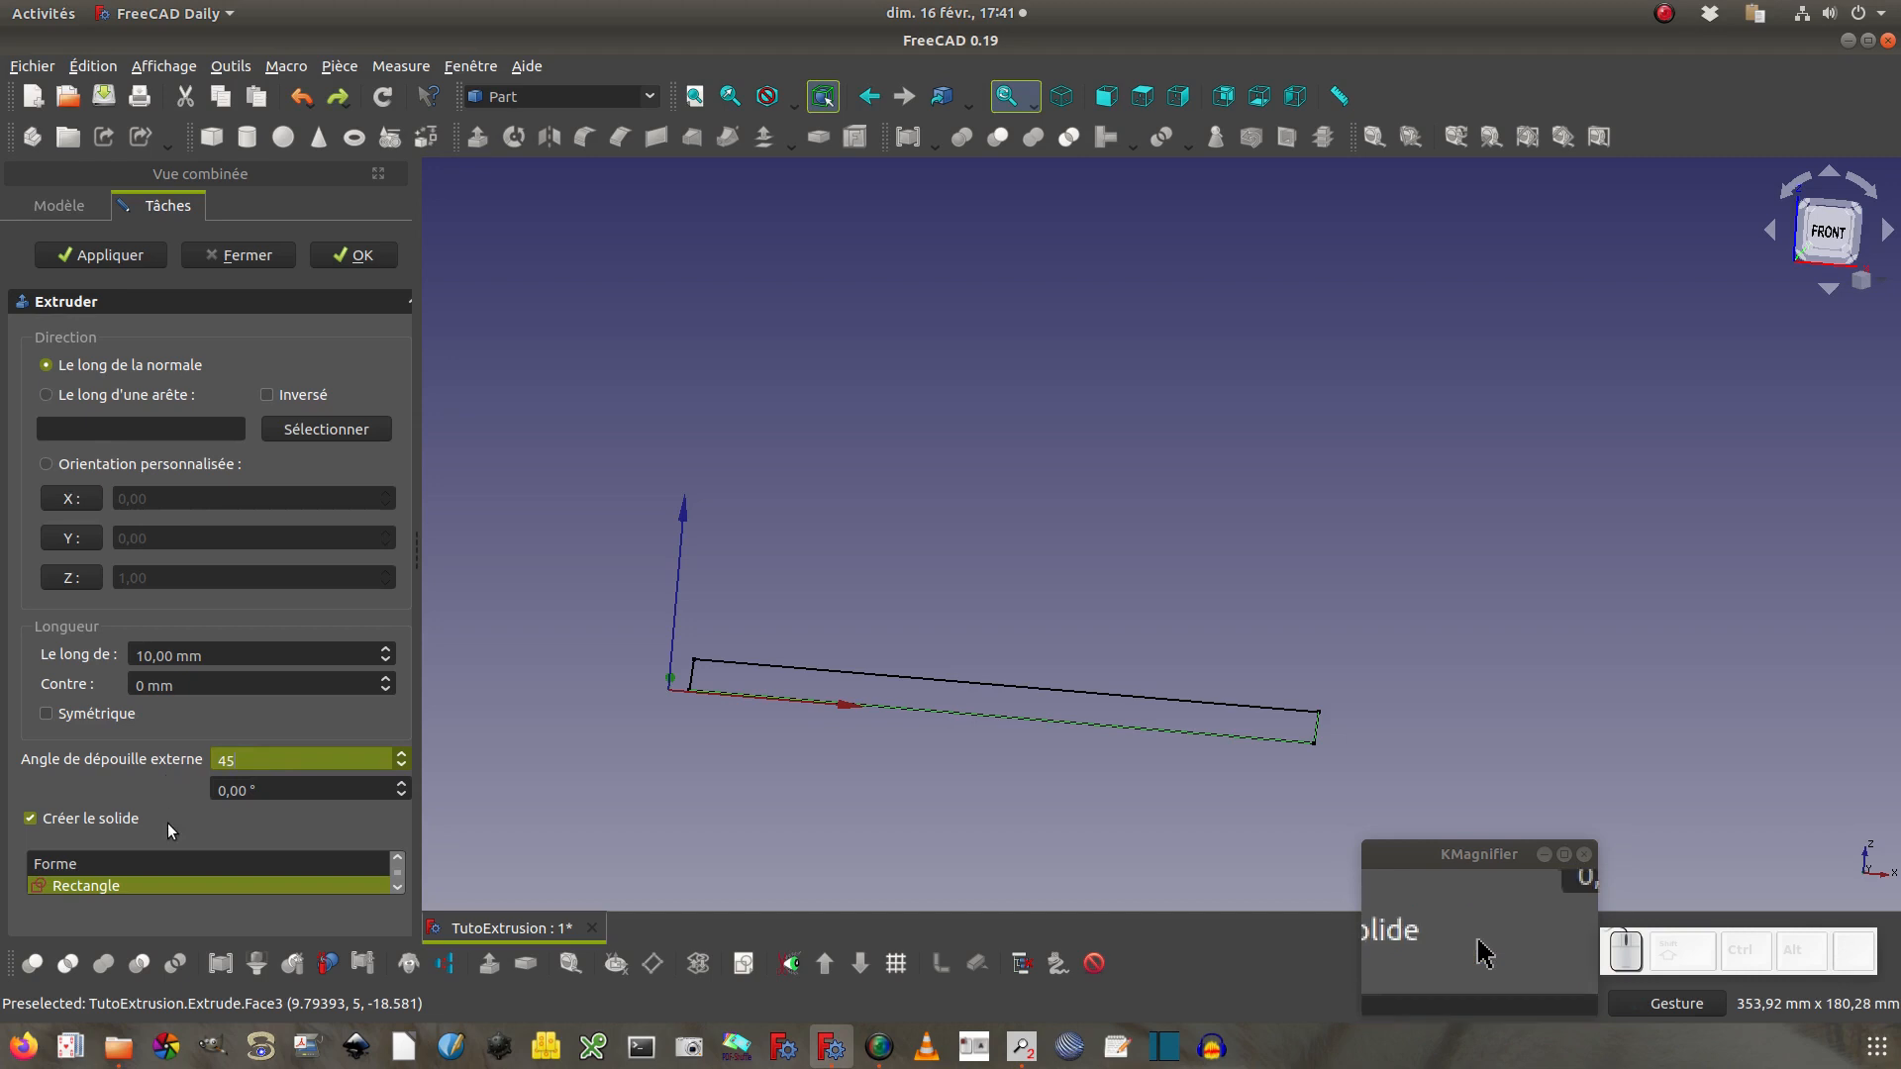
left_click(169, 783)
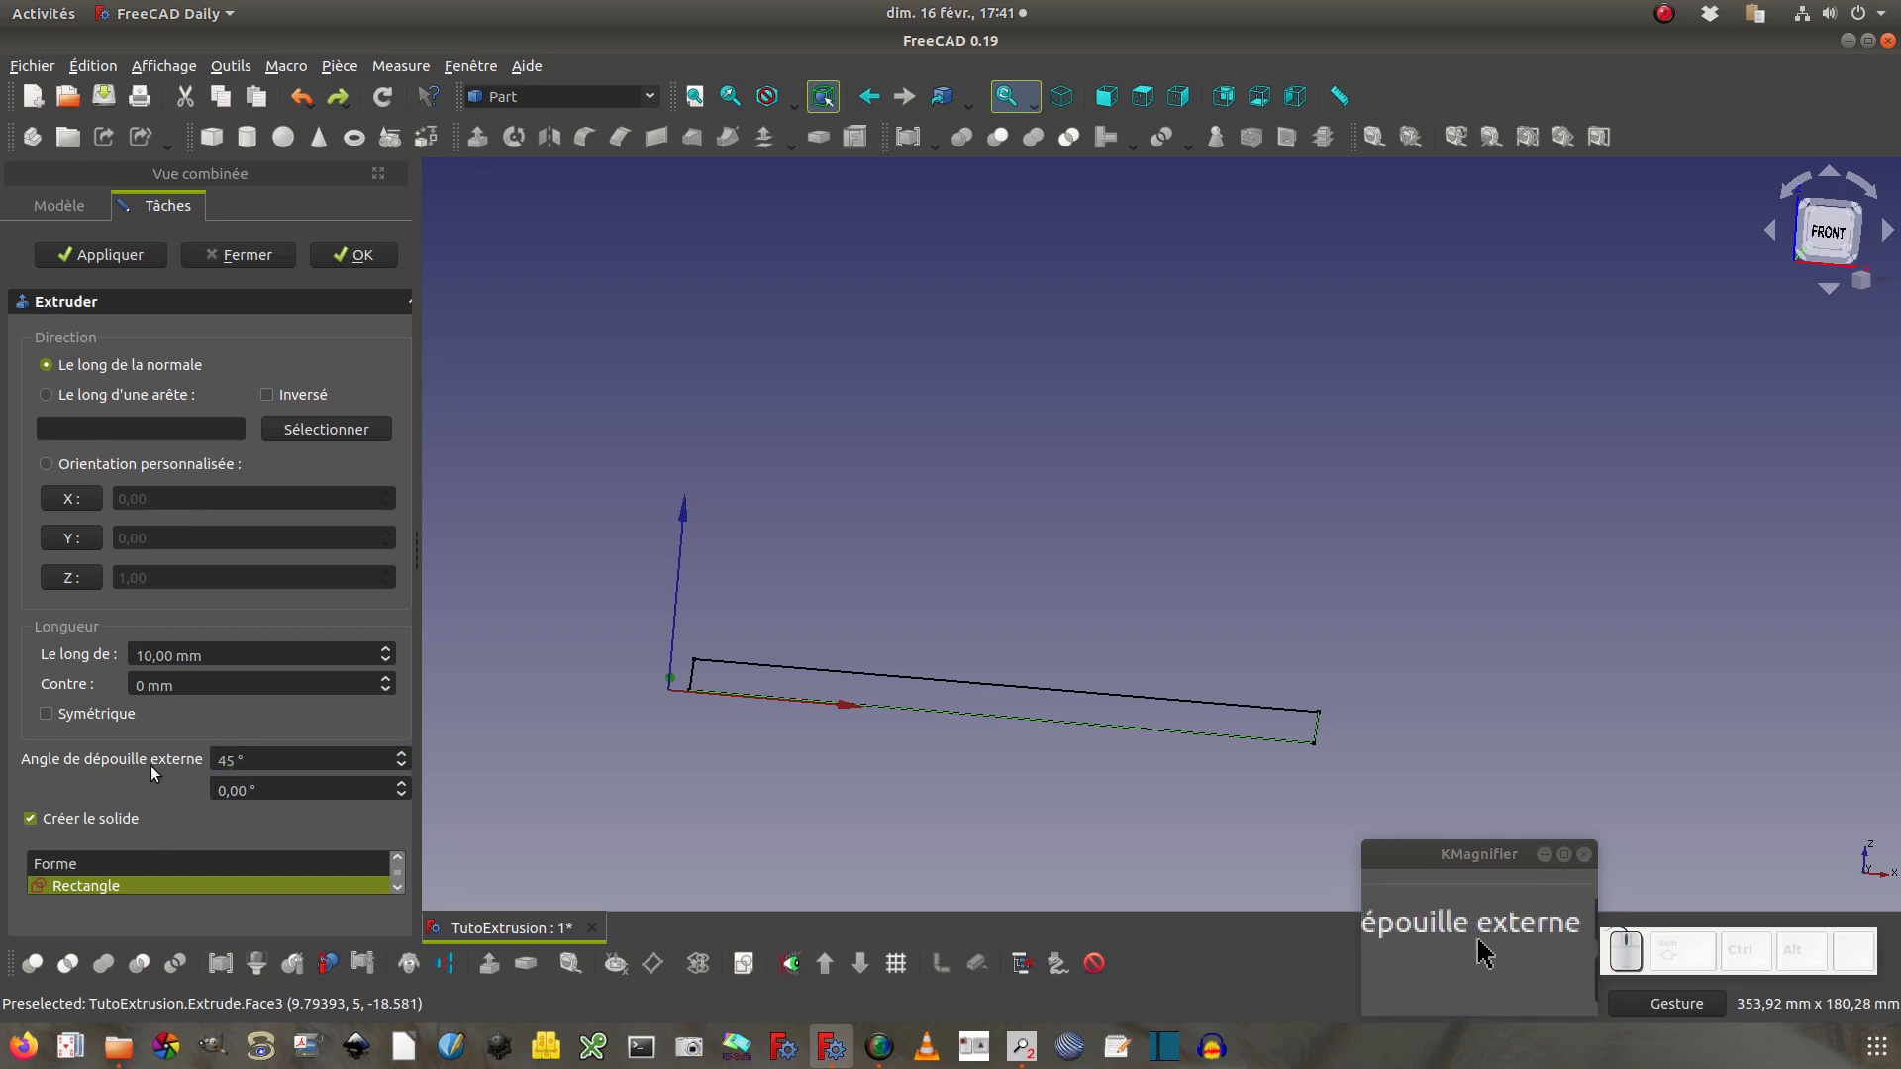
left_click(134, 261)
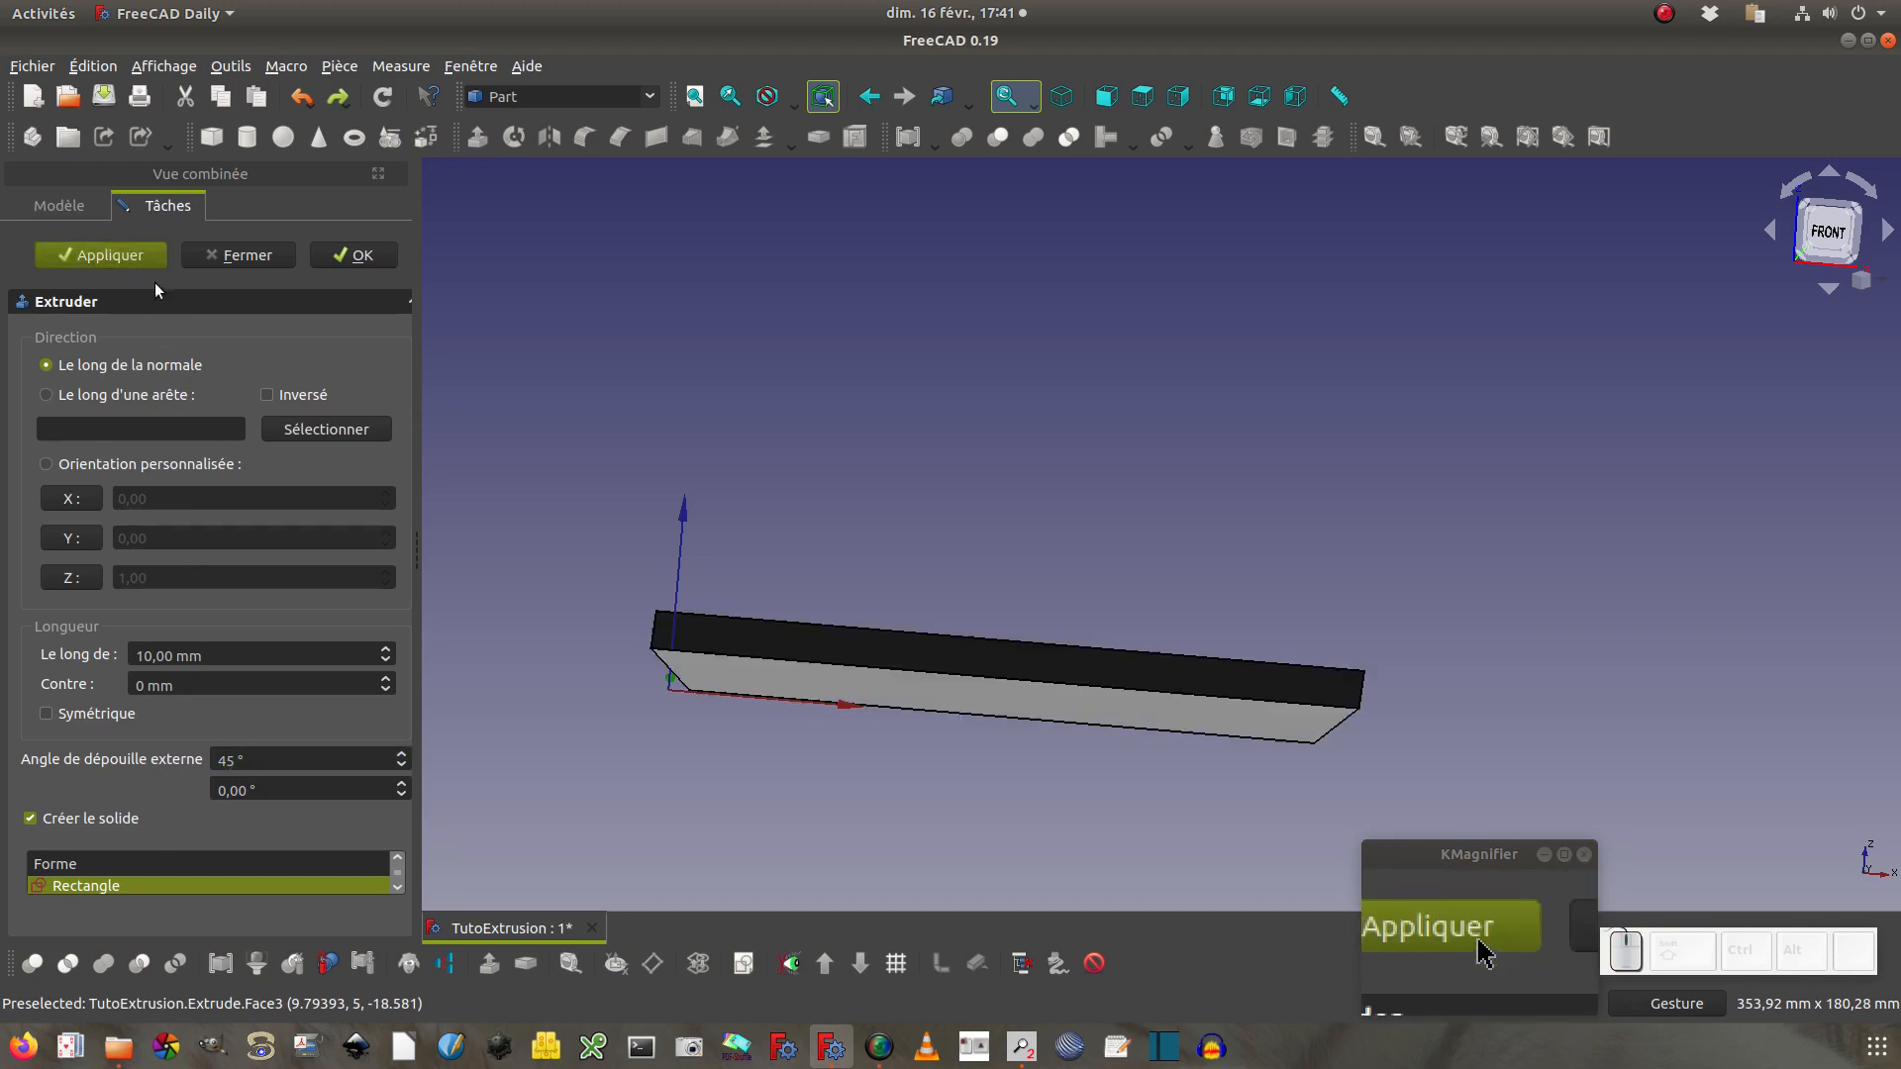
mouse_move(953, 802)
left_mouse_down()
mouse_move(961, 782)
mouse_move(975, 804)
left_mouse_up()
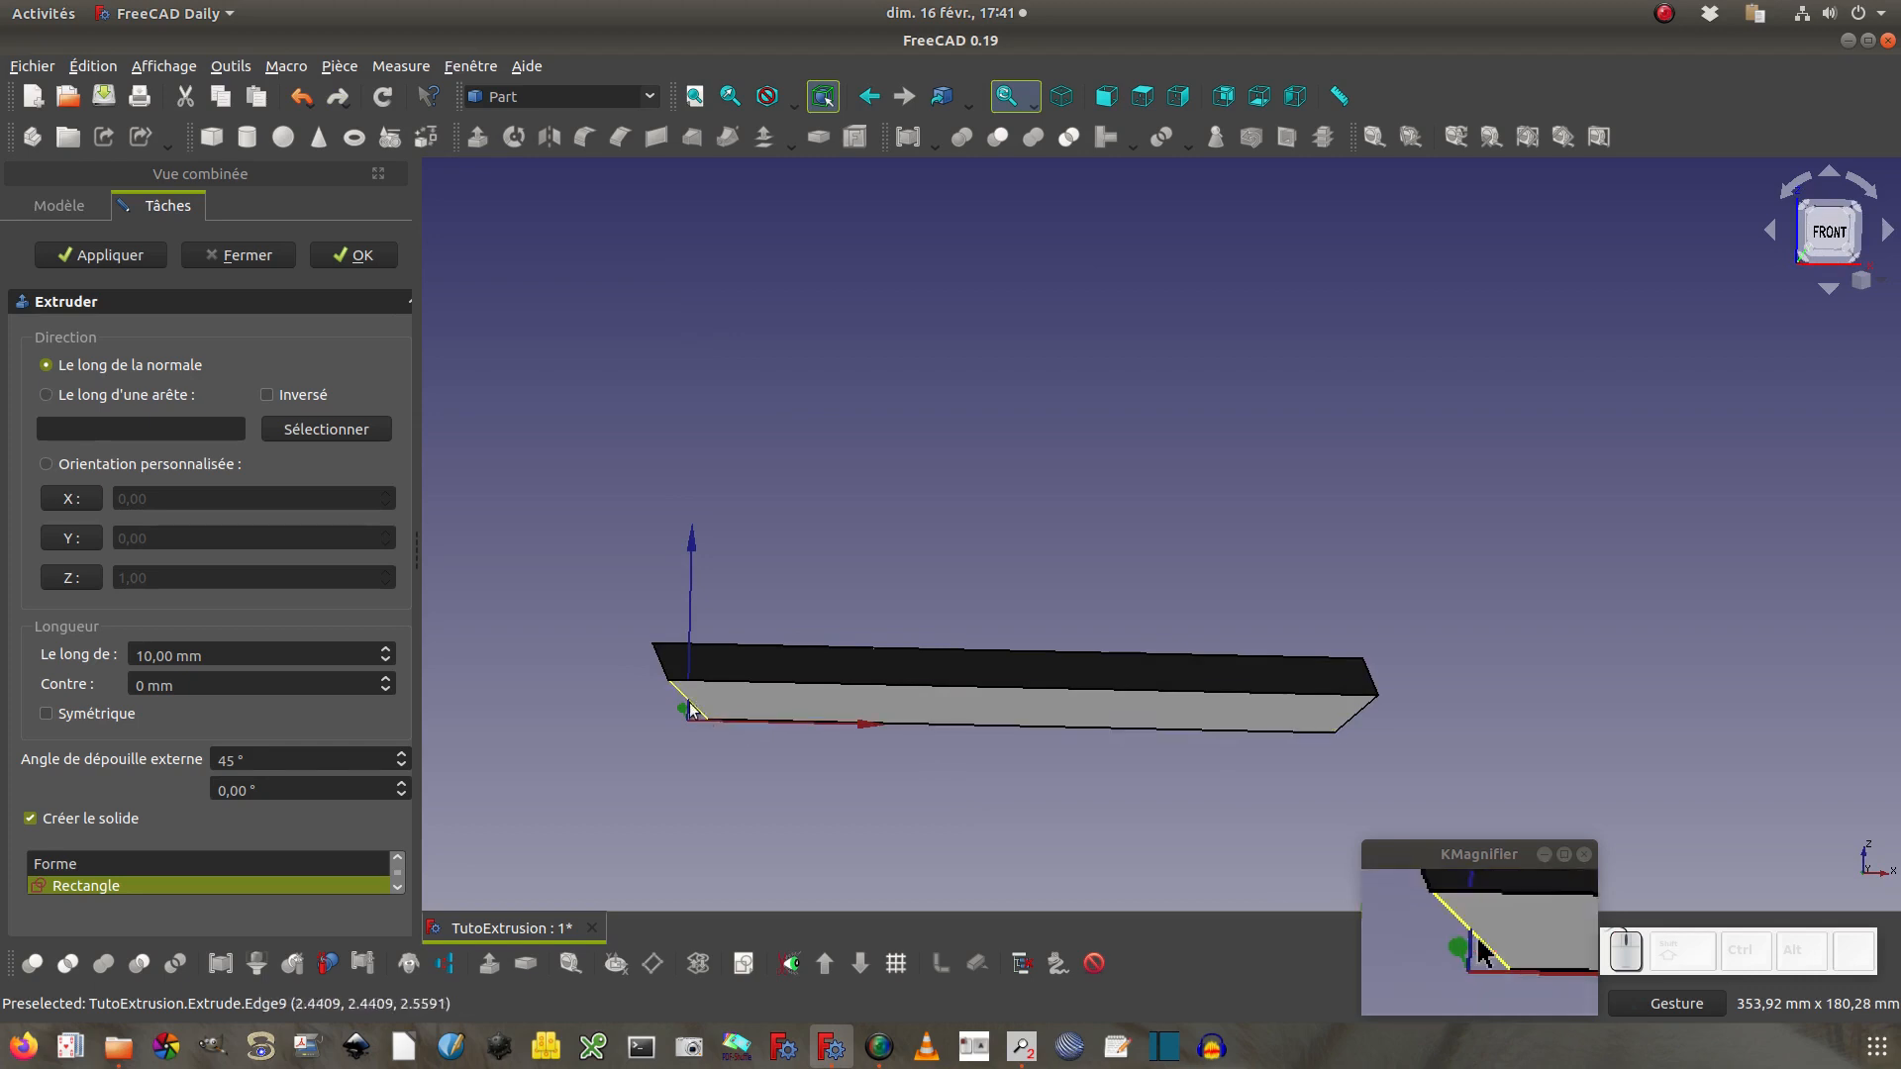
mouse_move(690, 764)
left_mouse_down()
mouse_move(1164, 636)
mouse_move(1000, 594)
mouse_move(747, 667)
mouse_move(700, 763)
mouse_move(662, 765)
left_mouse_up()
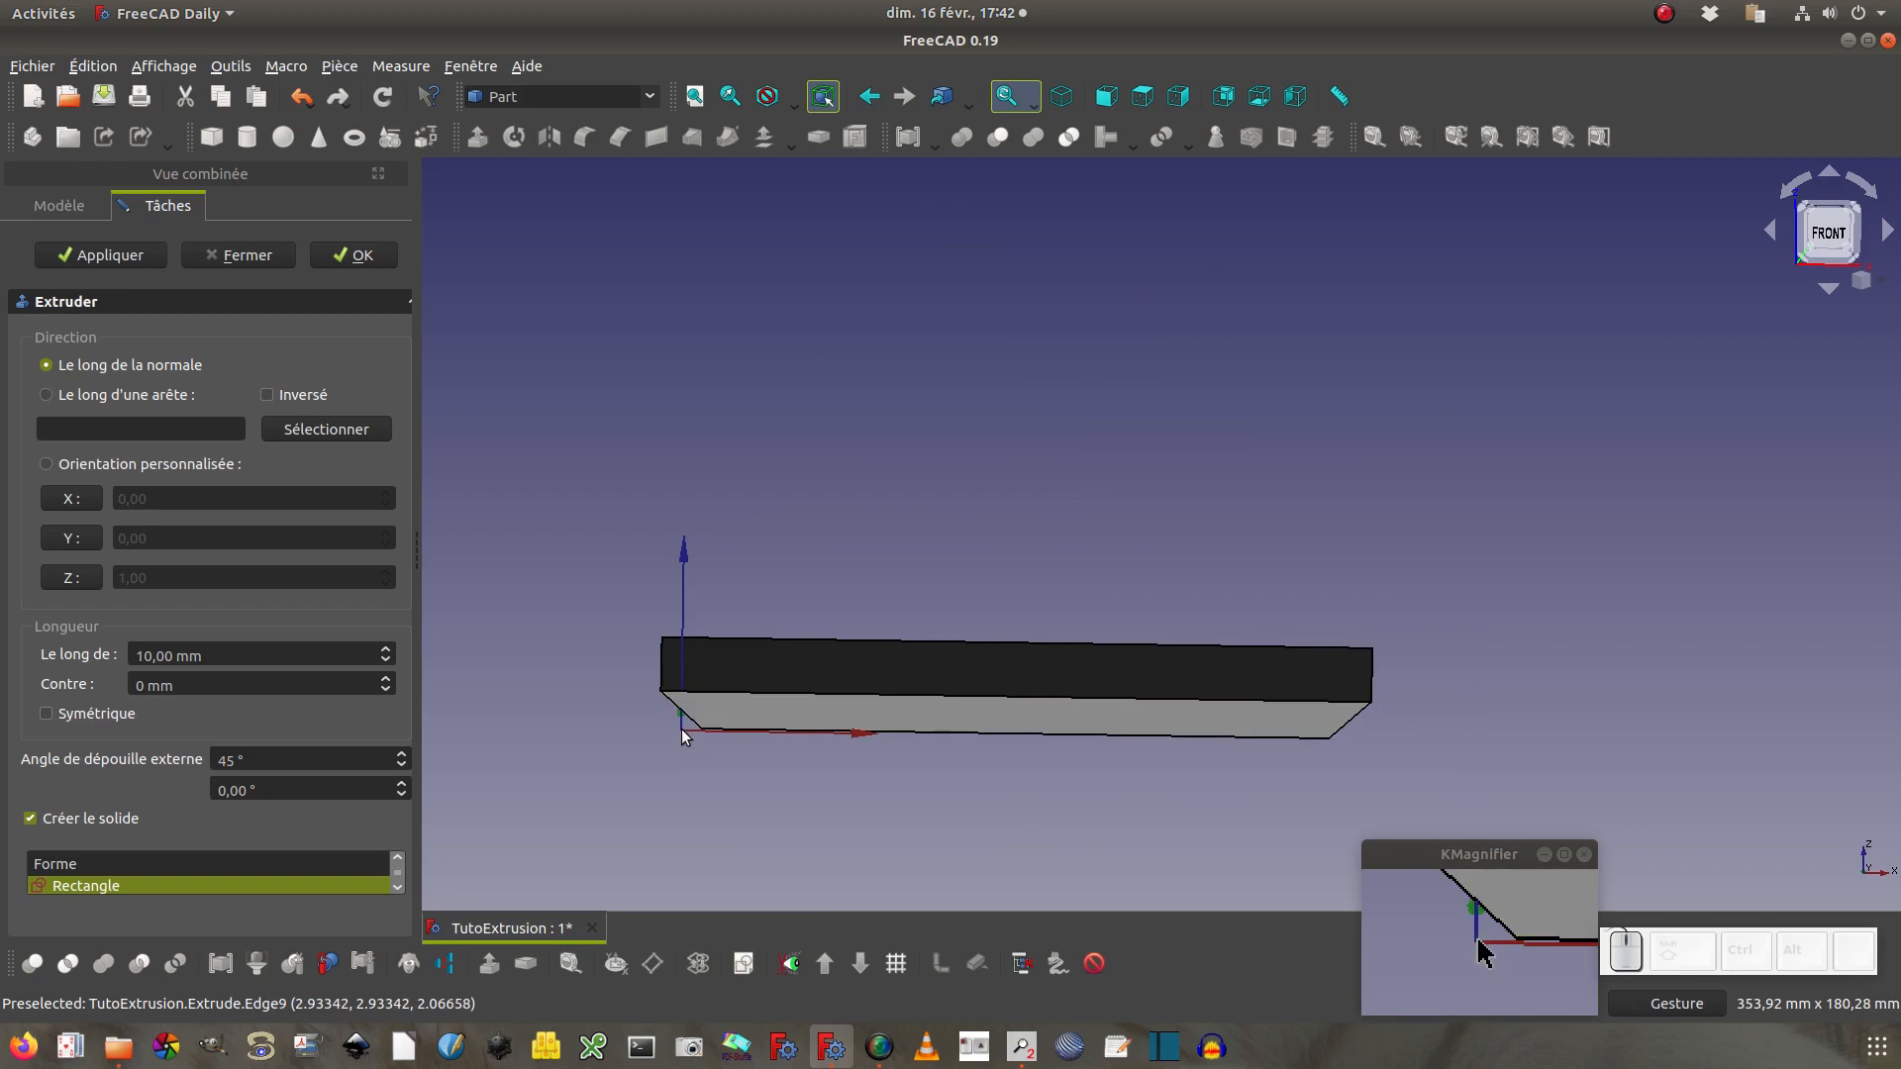
left_click(301, 96)
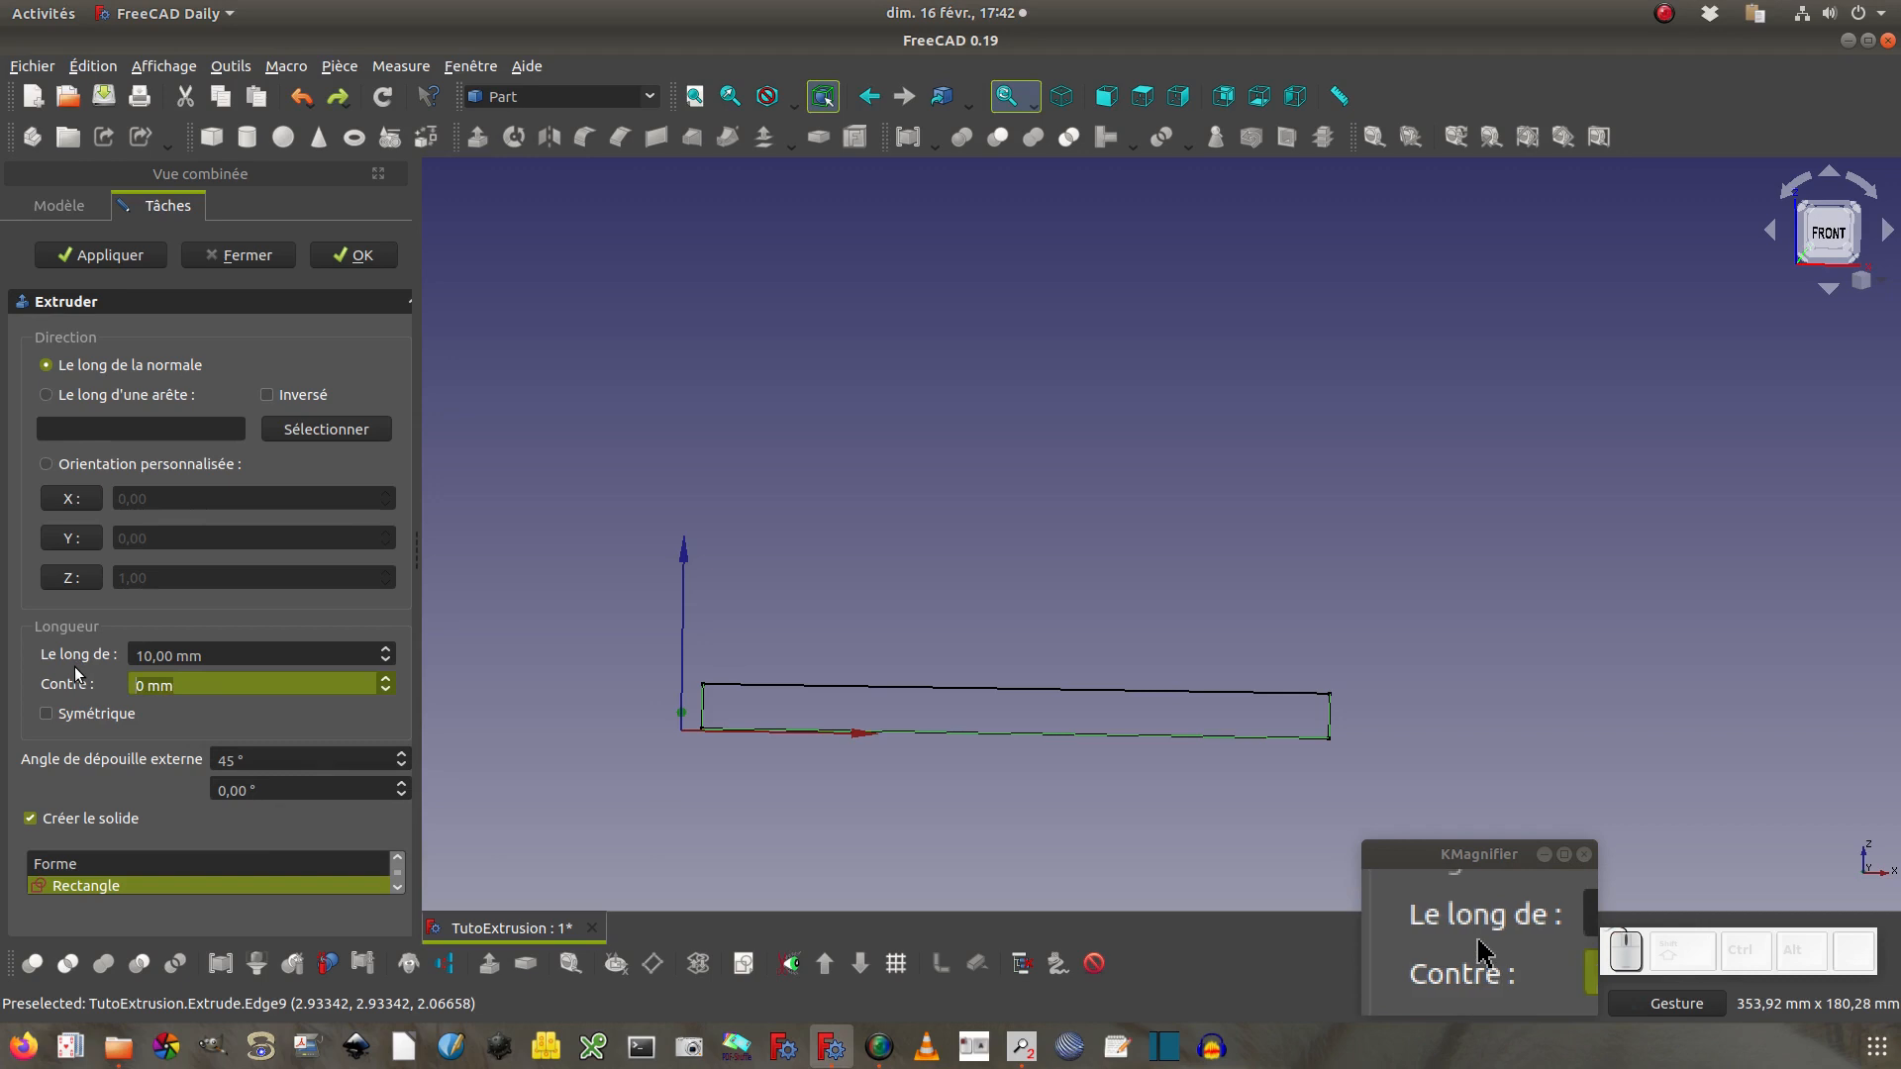
Extrude Rectangle 10 mm along and 10 mm against the normal with 45° tapers on both sides, then undo it and close Extrude
type("10")
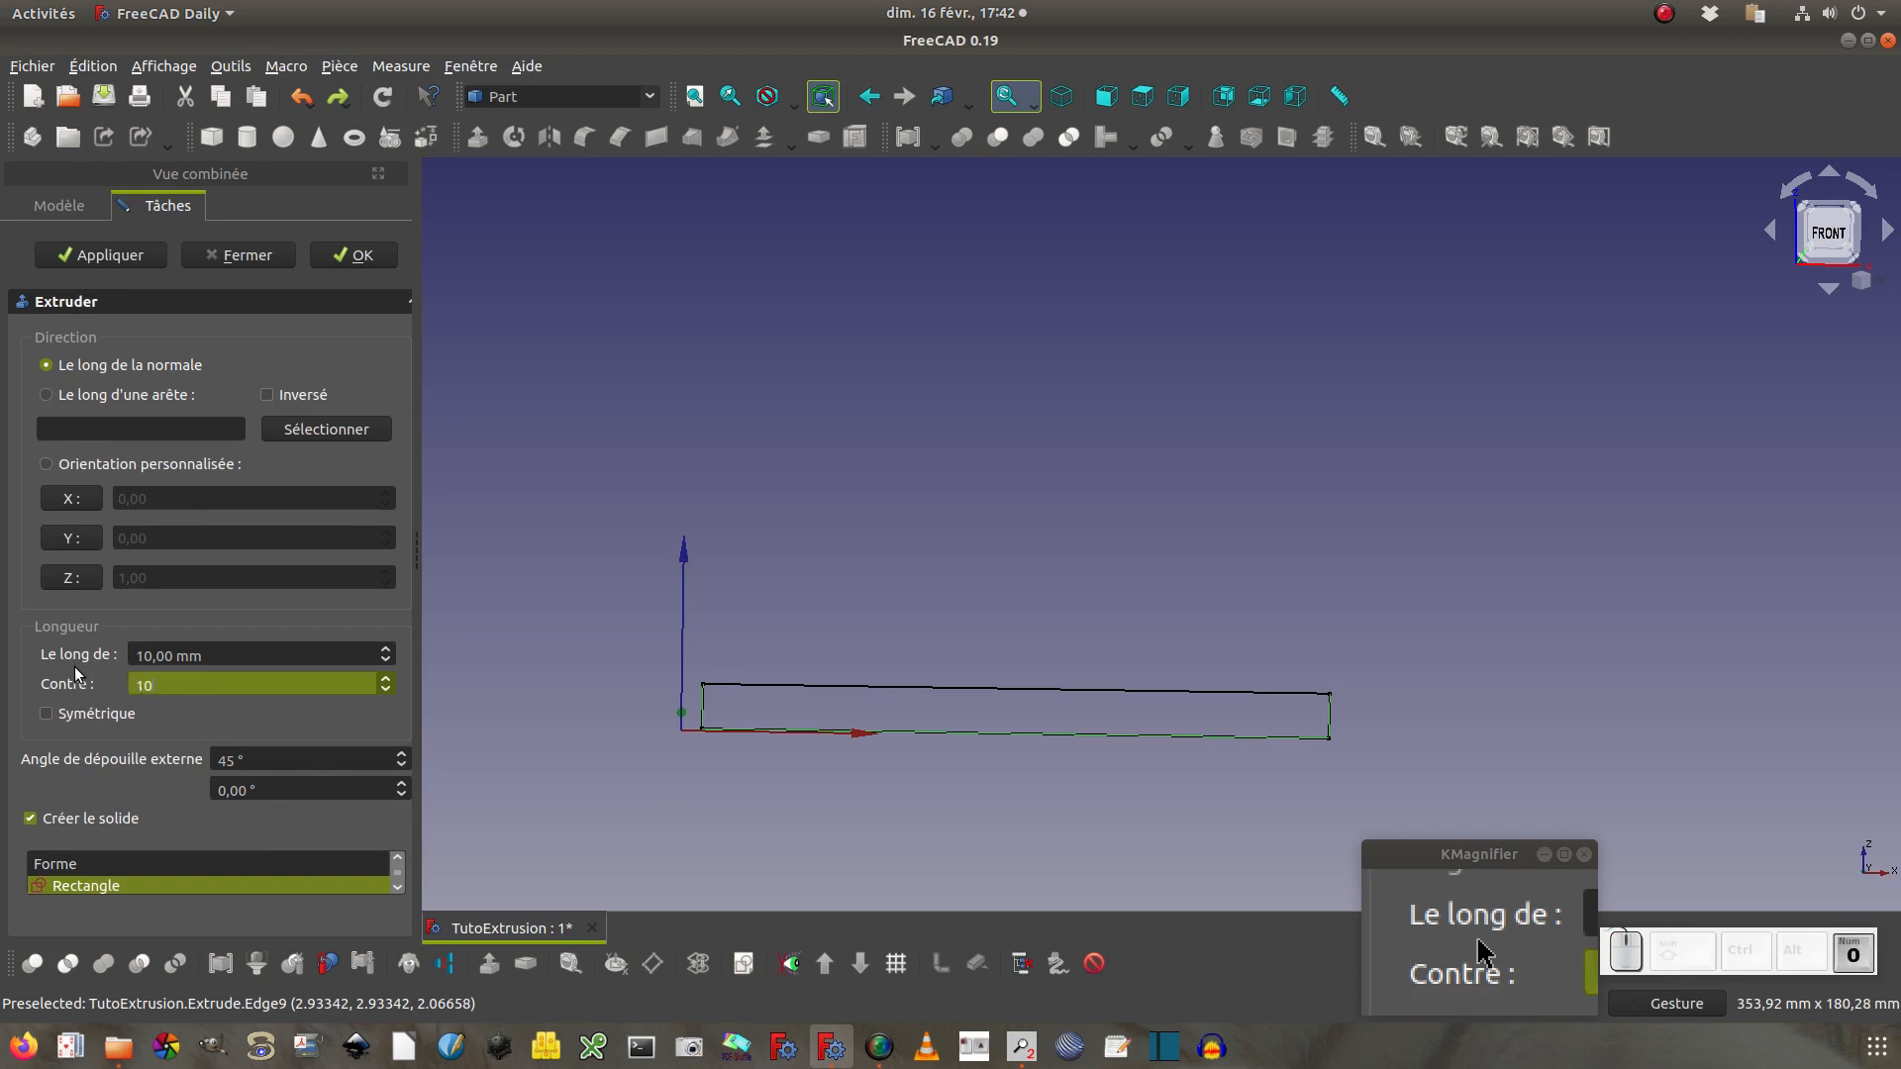
left_click(148, 776)
left_click_drag(278, 782, 173, 778)
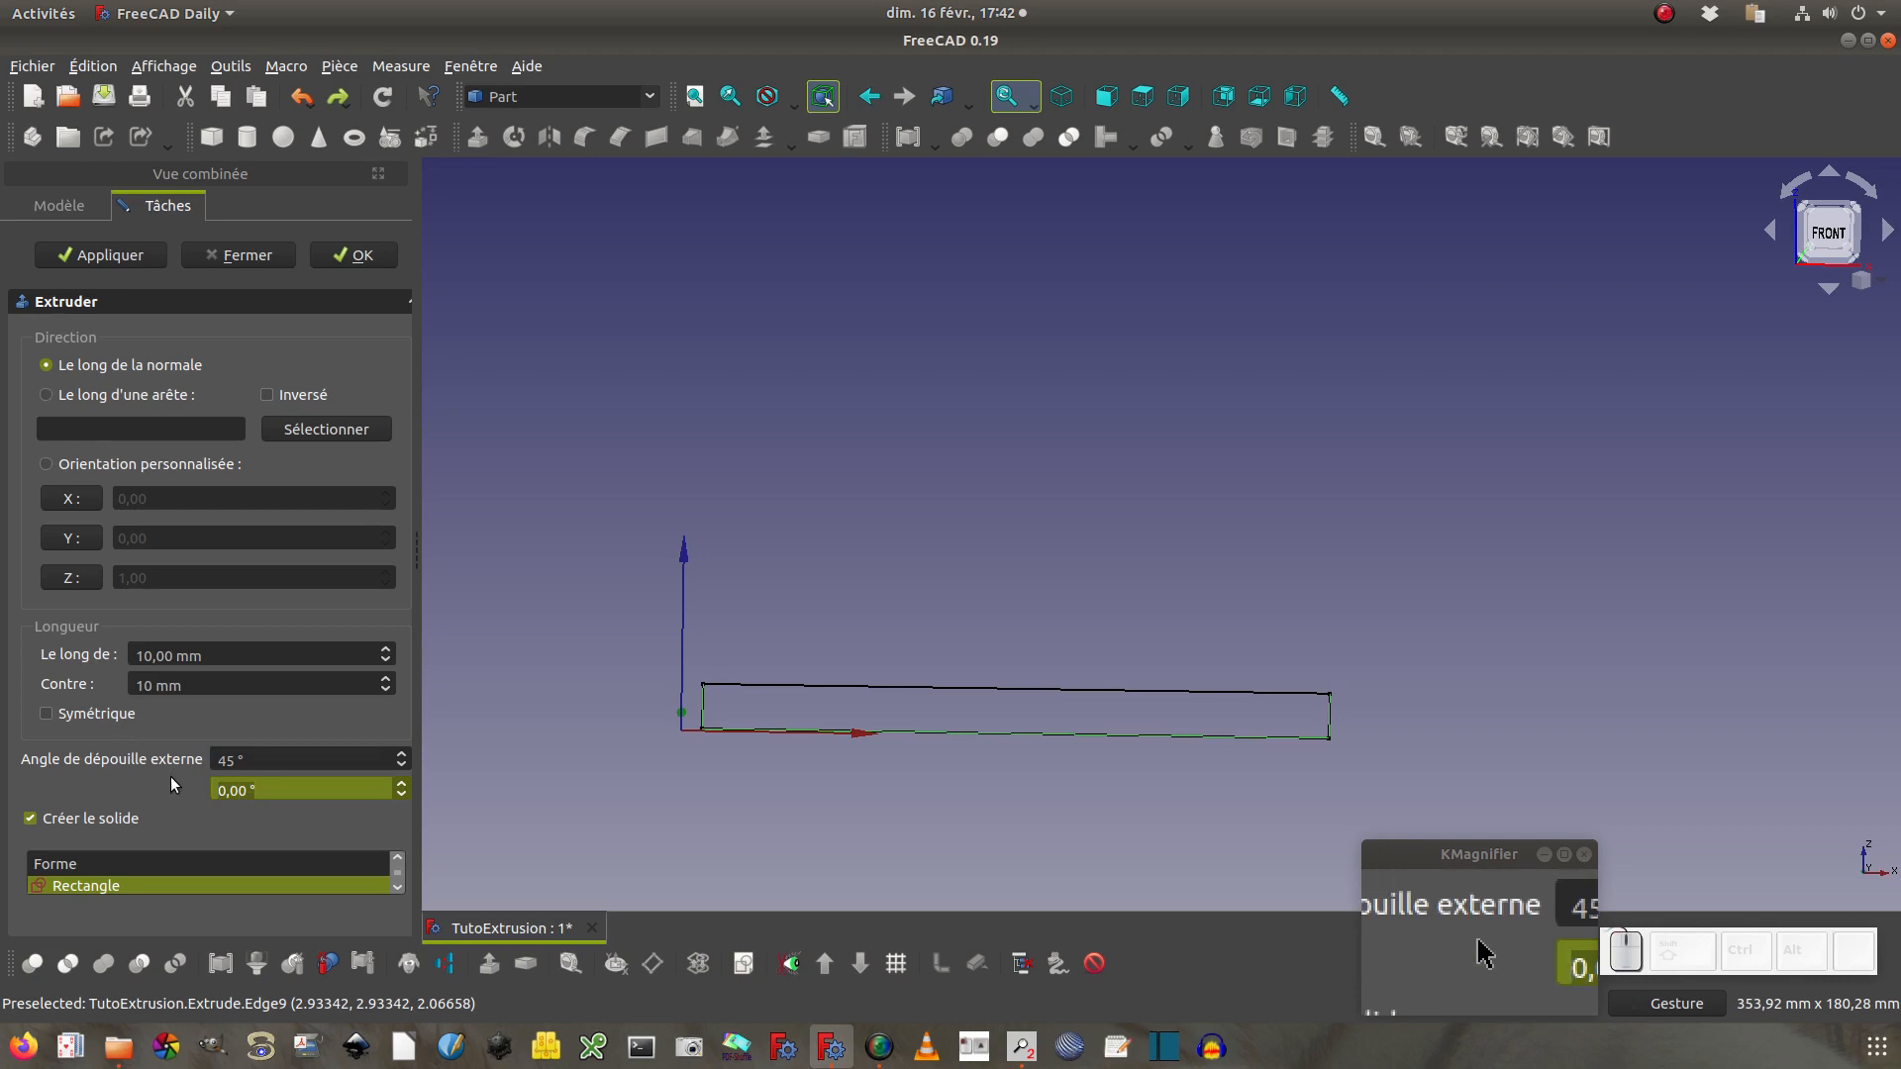
type("45")
left_click(281, 819)
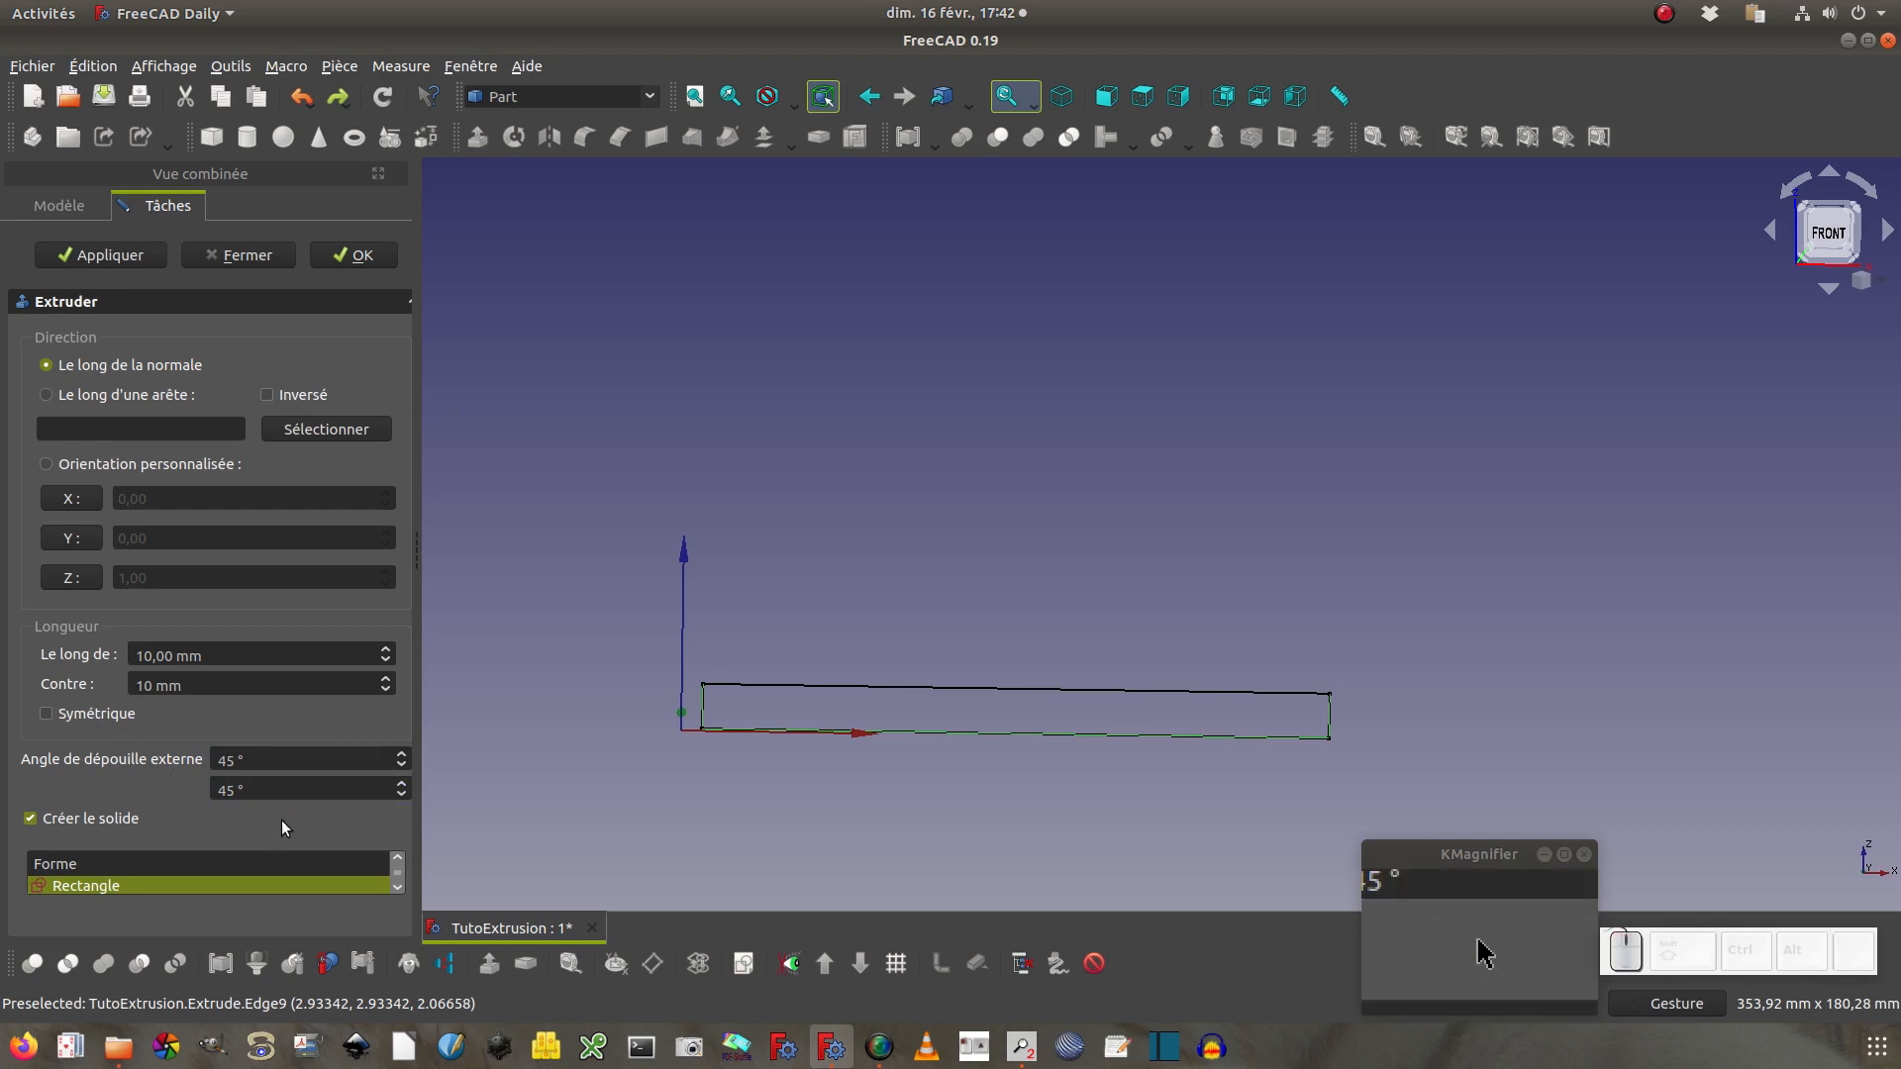
left_click(122, 257)
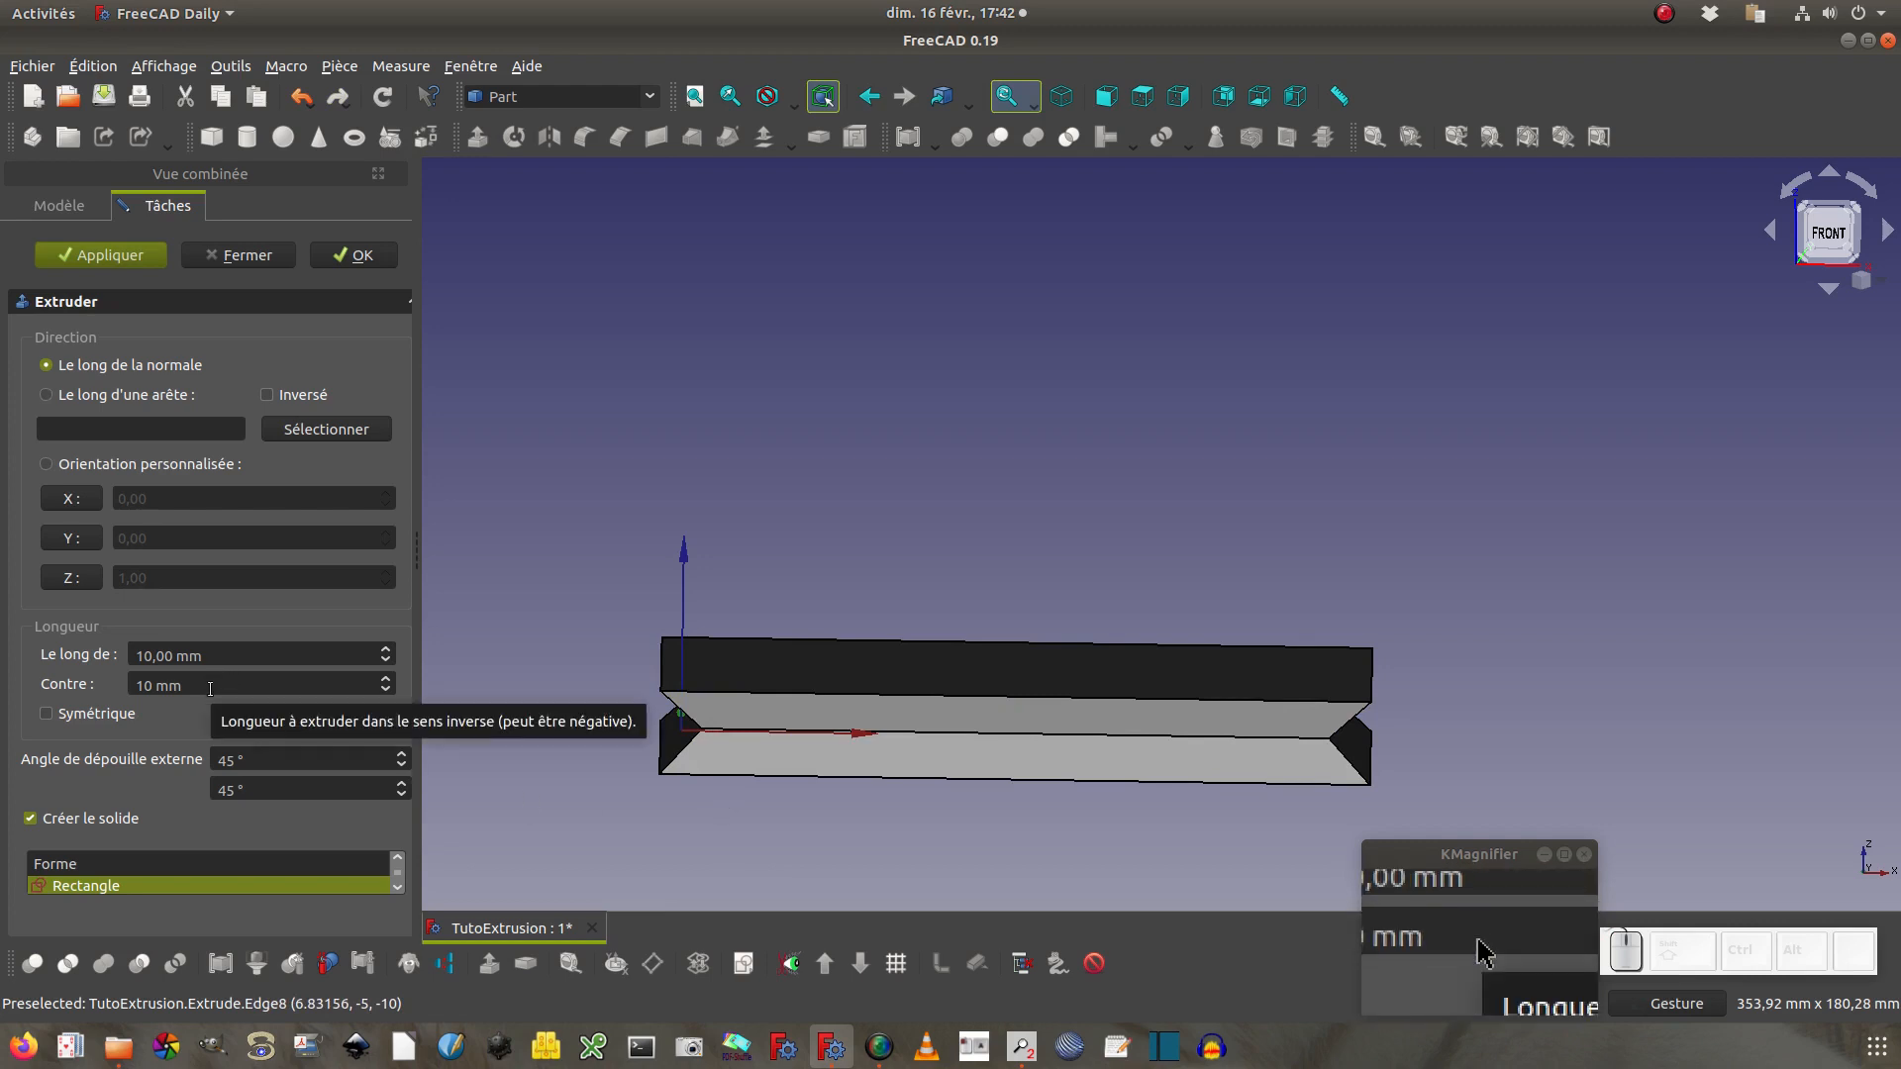
left_click_drag(628, 786, 693, 808)
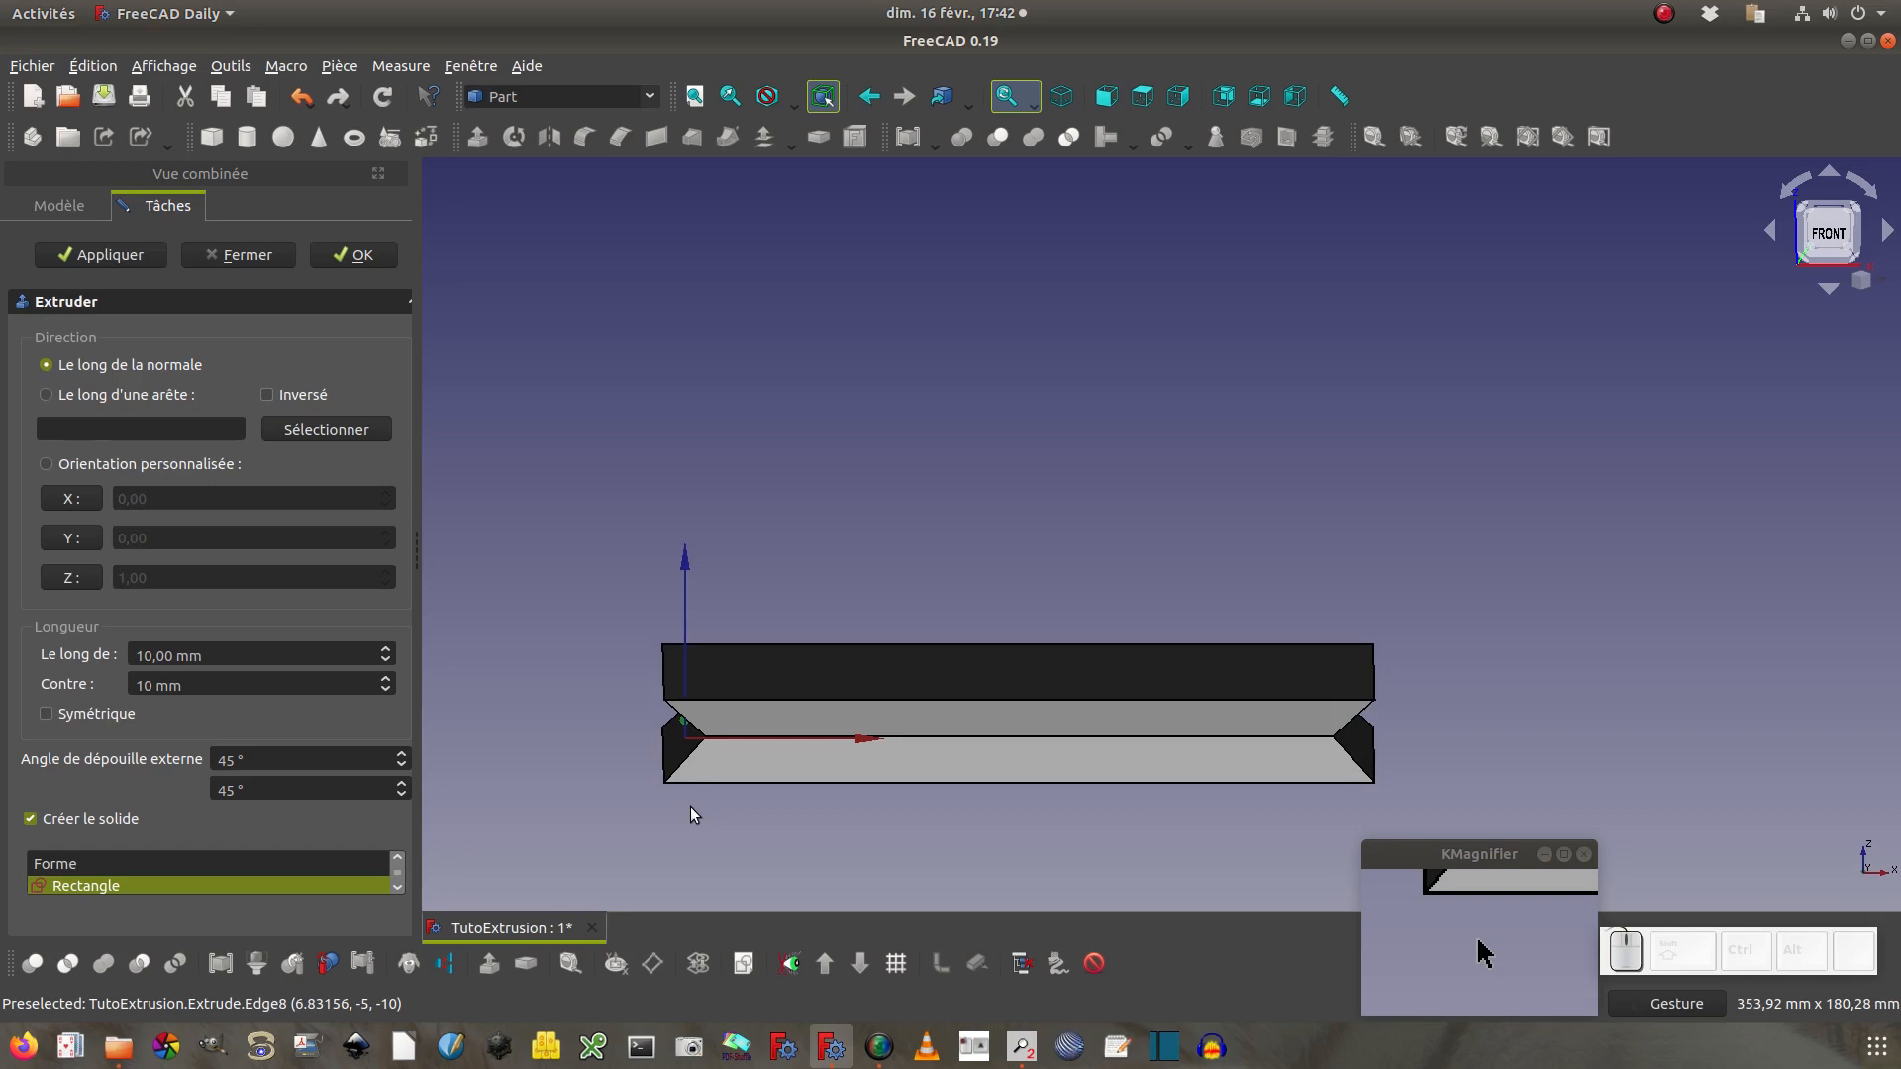
left_click(309, 103)
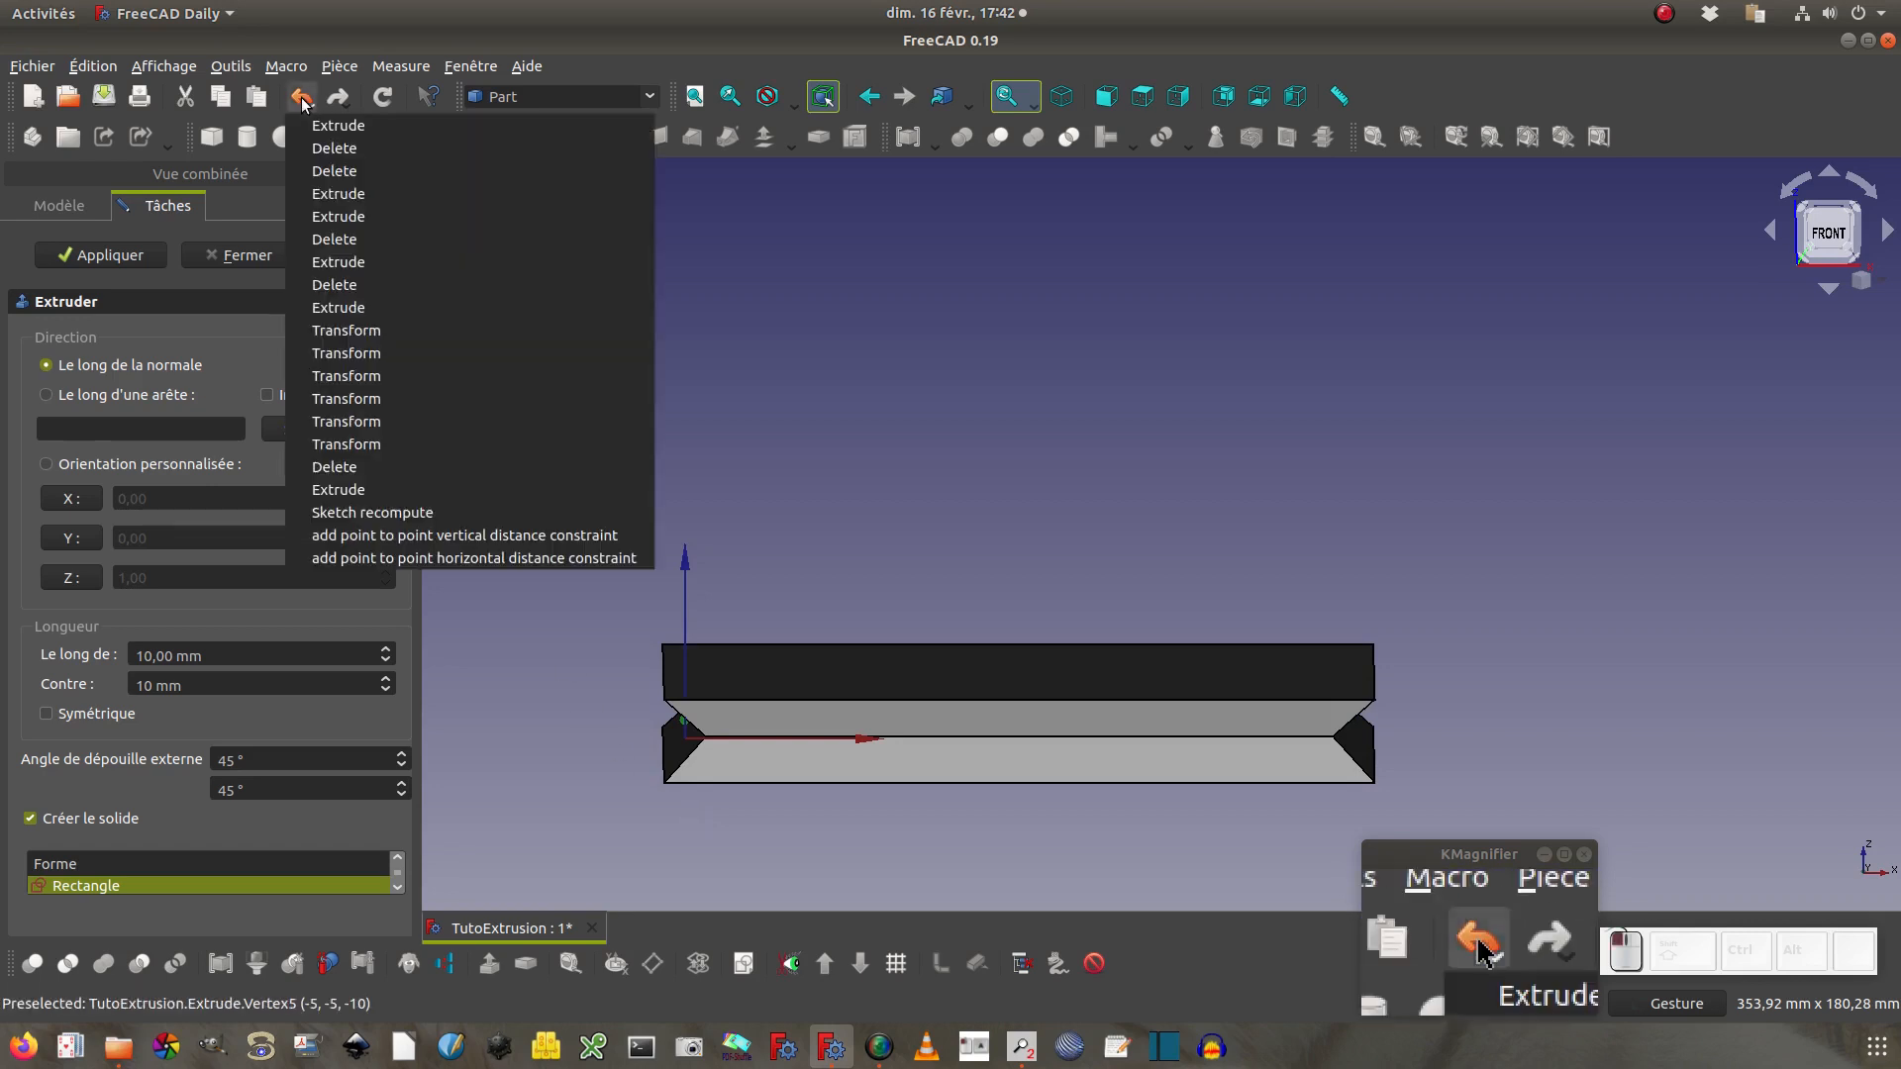
left_click(351, 135)
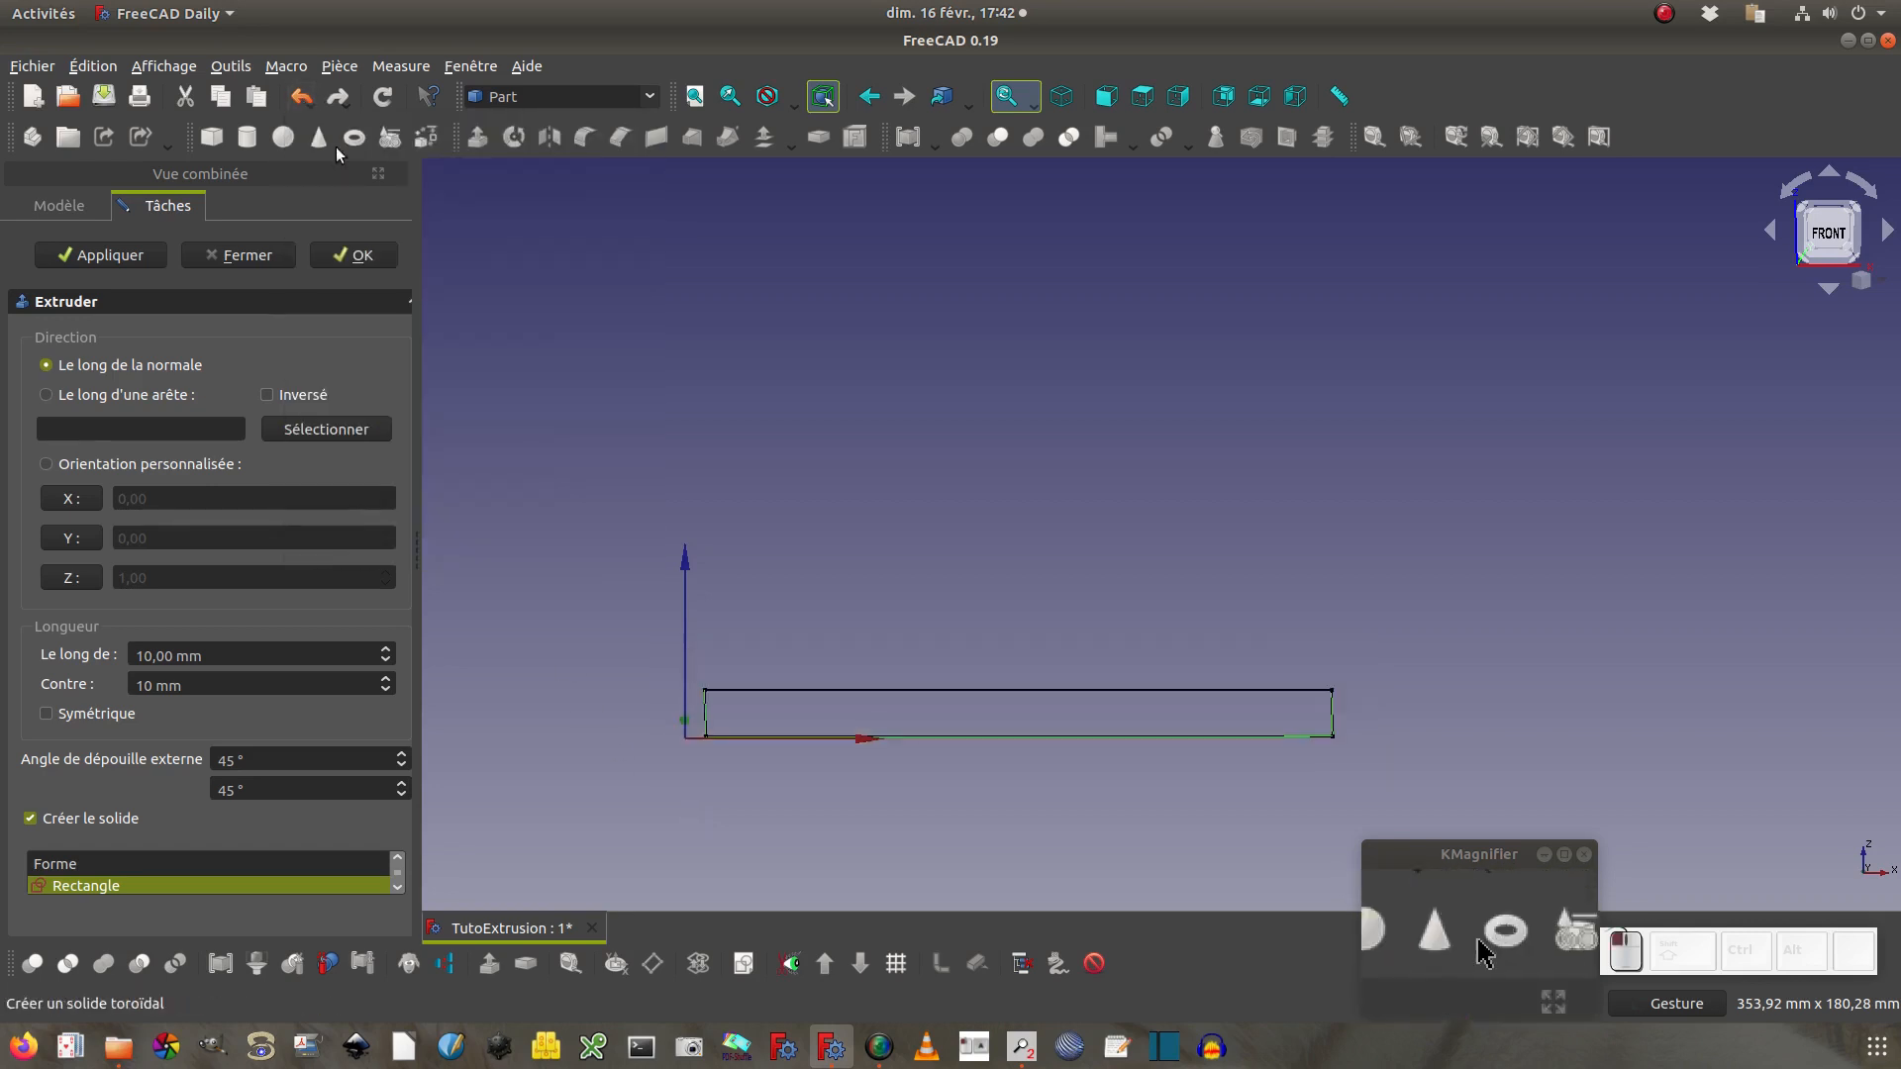
left_click(234, 257)
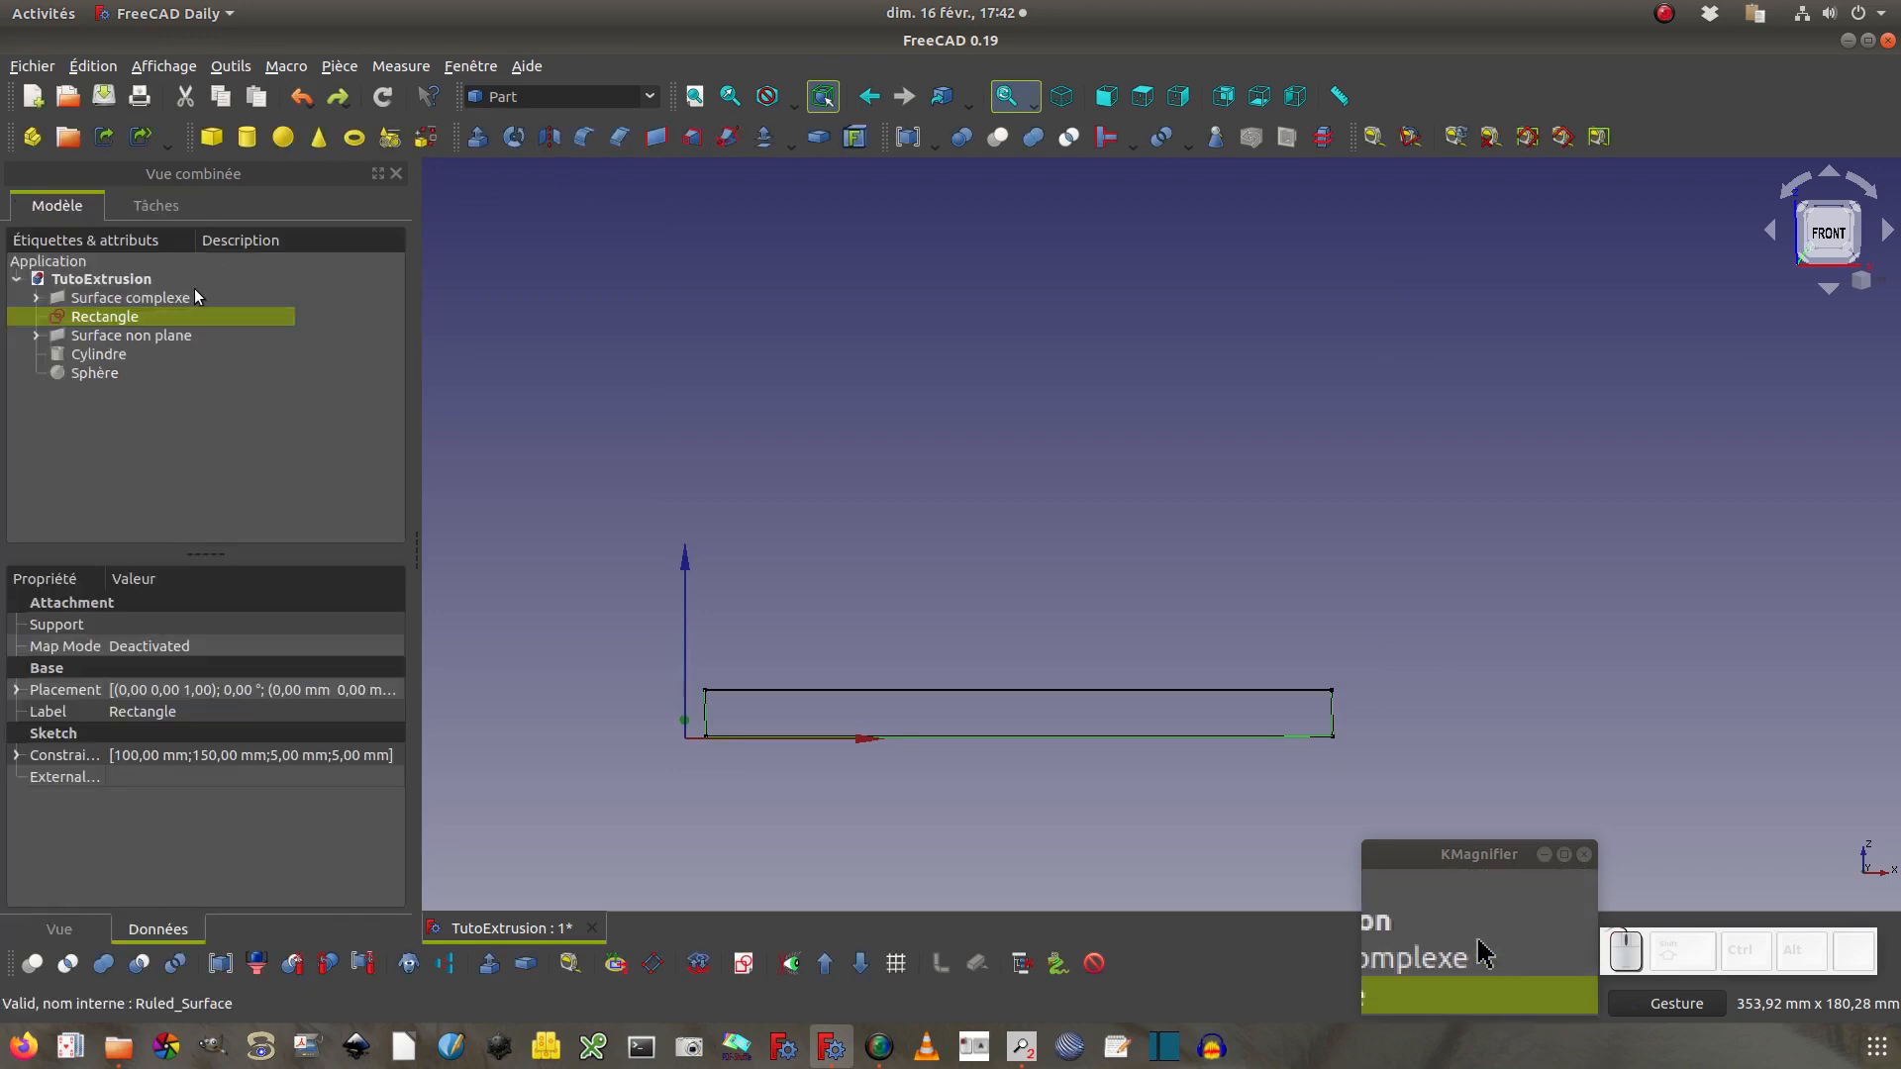
Hide the Rectangle sketch, show Surface non plane in its place, and expand its source sketches in the model tree
key("space")
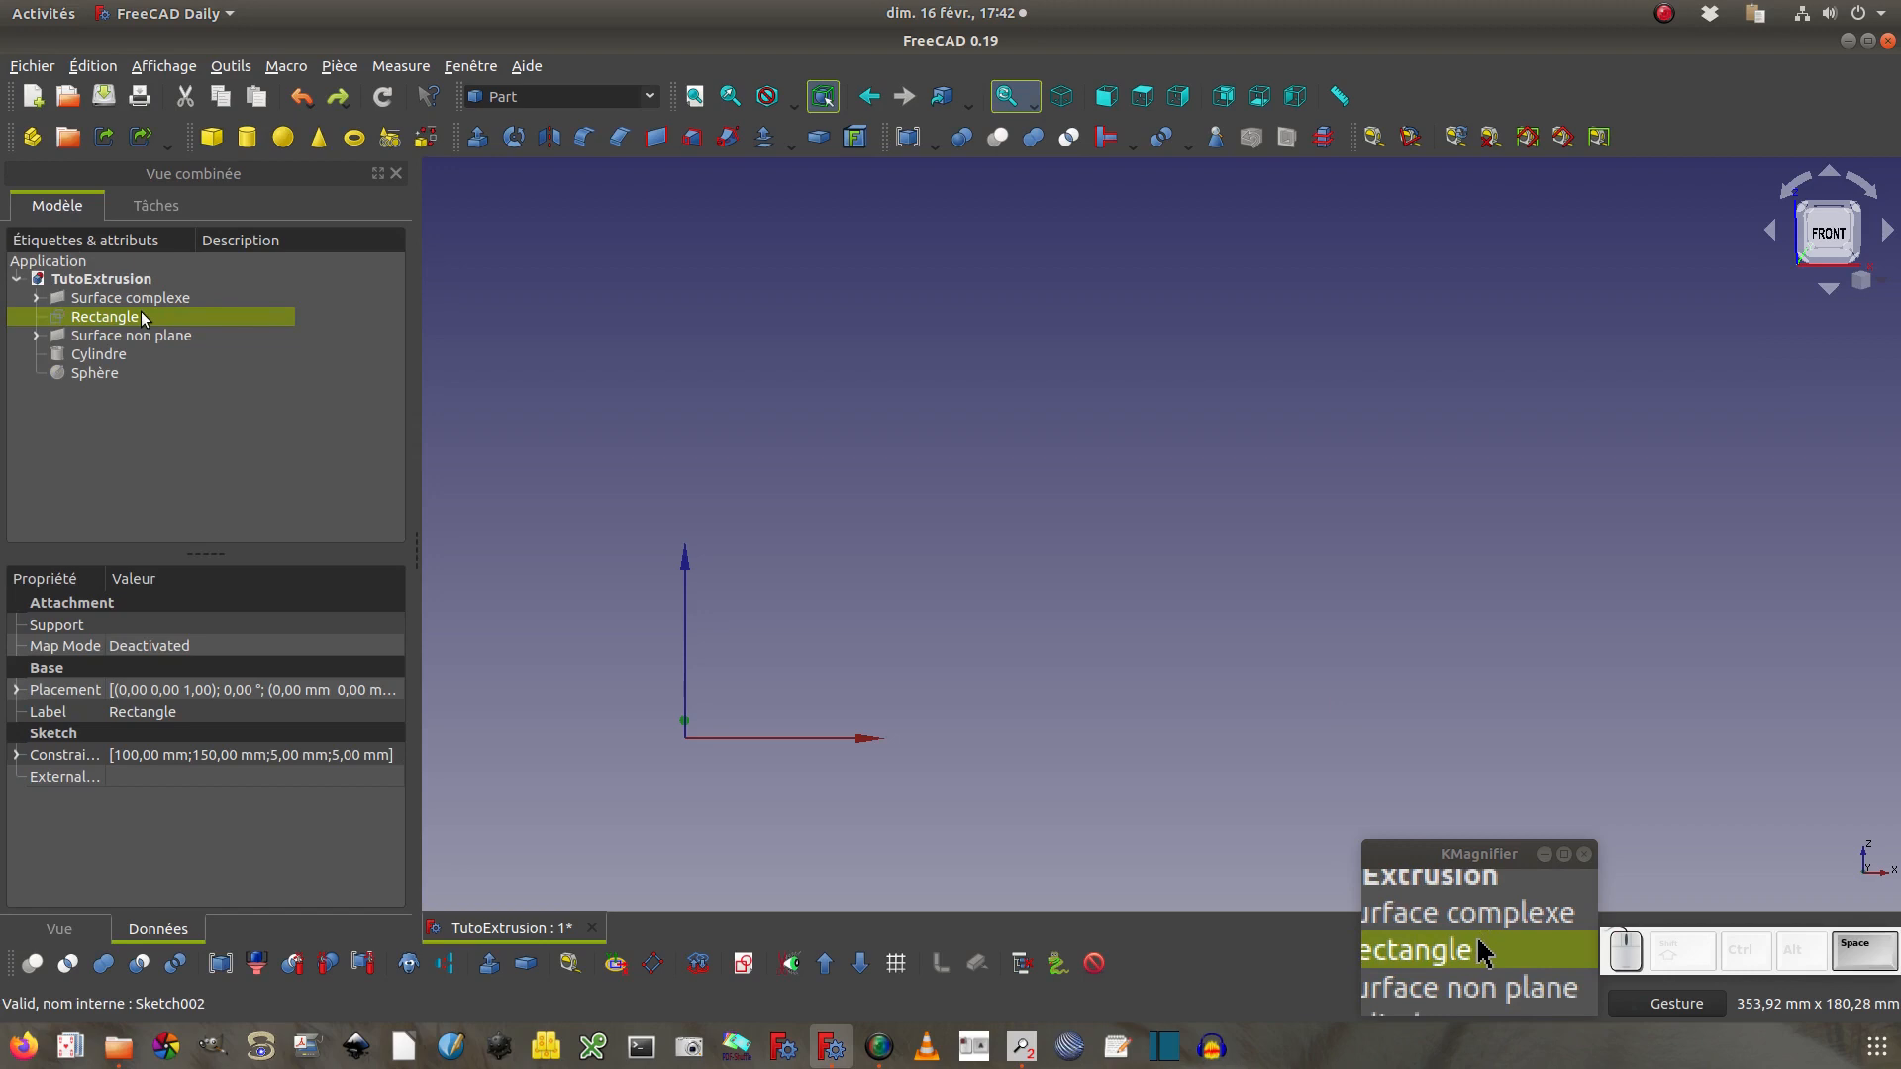
left_click(132, 299)
key("space")
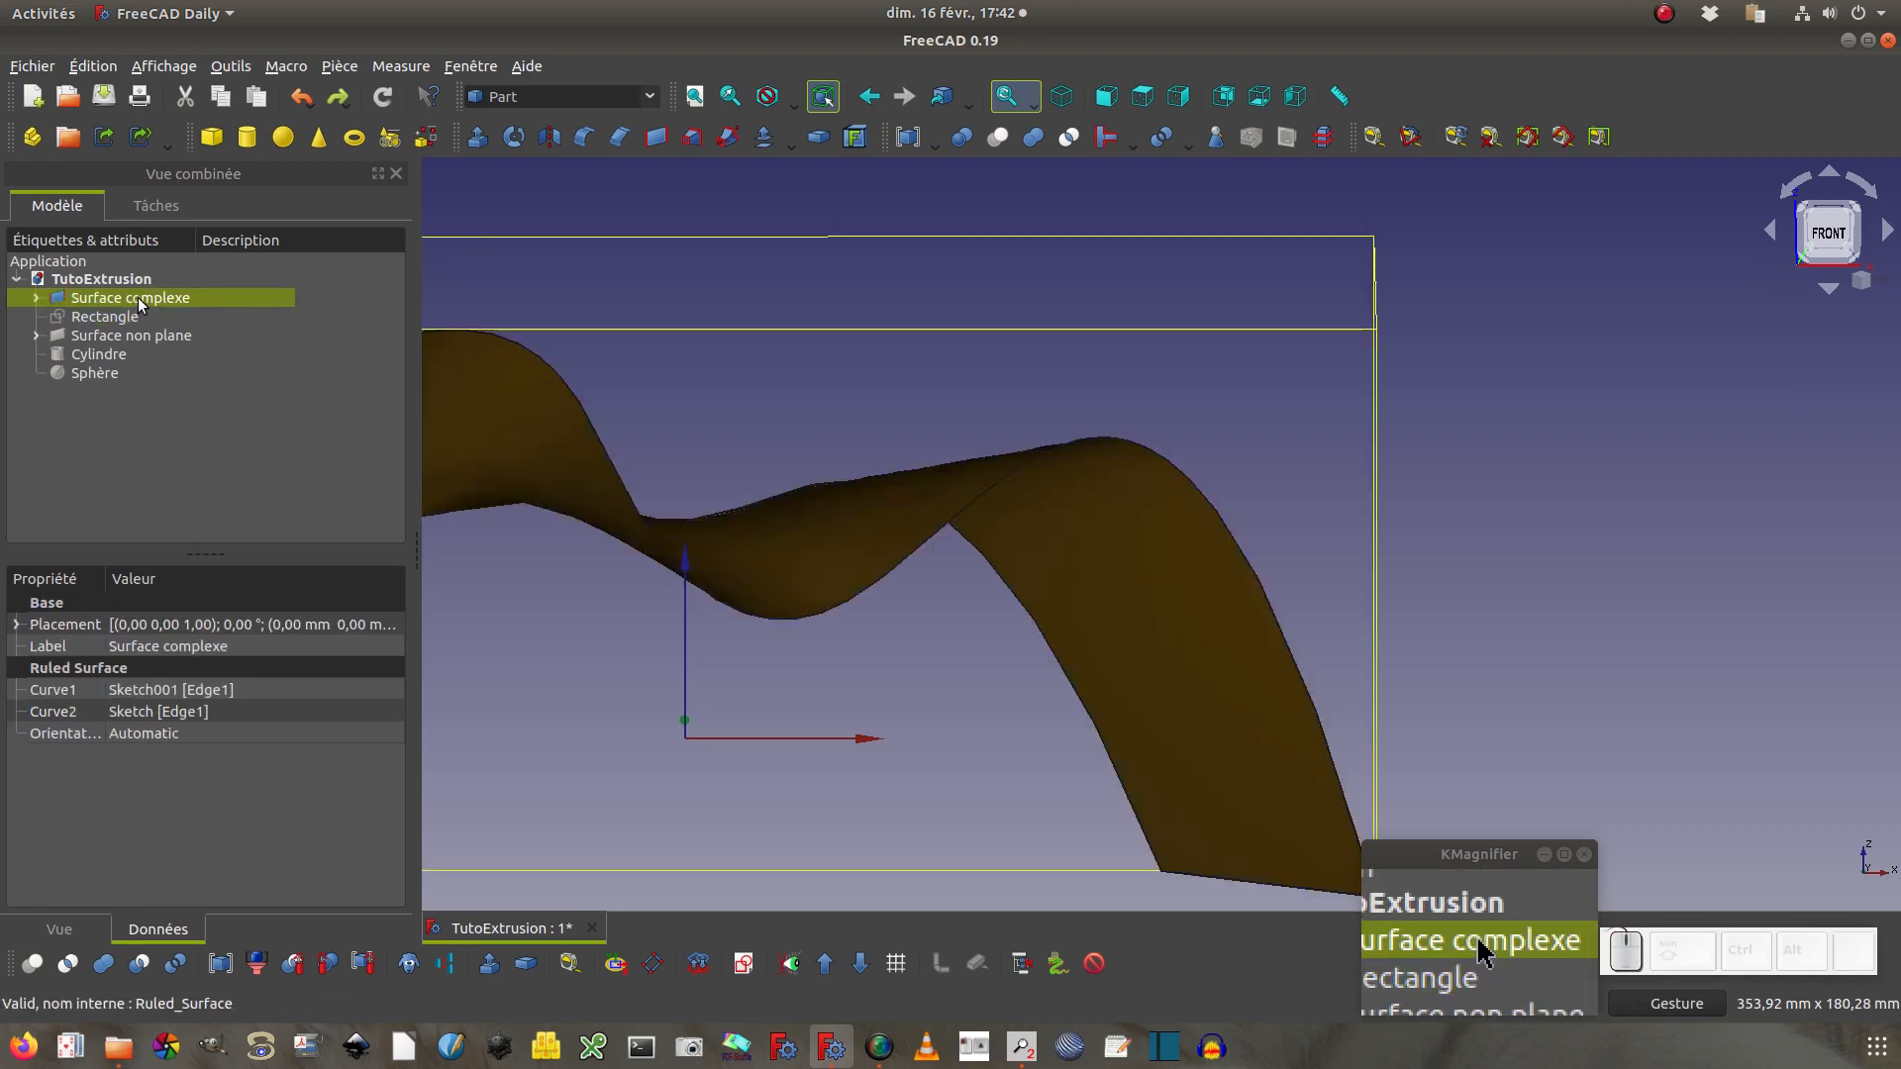
key("space")
left_click(131, 336)
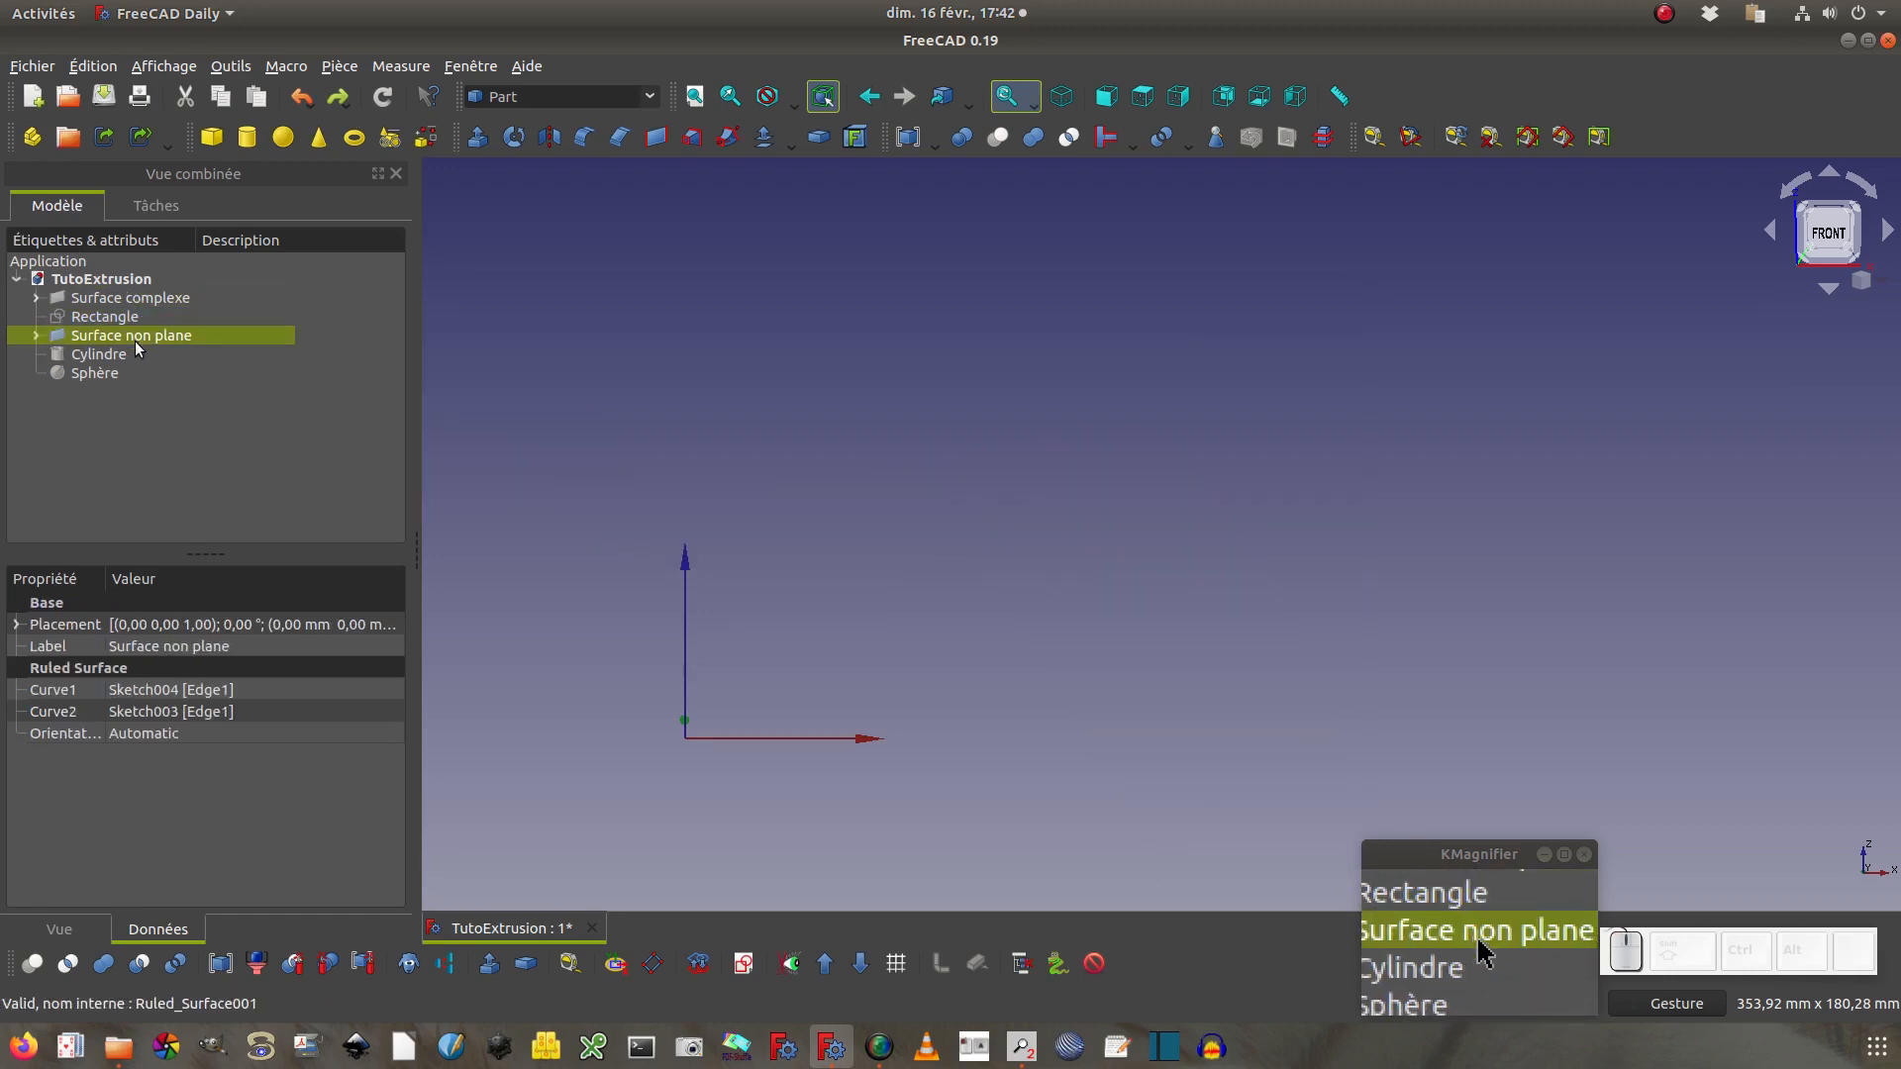
key("space")
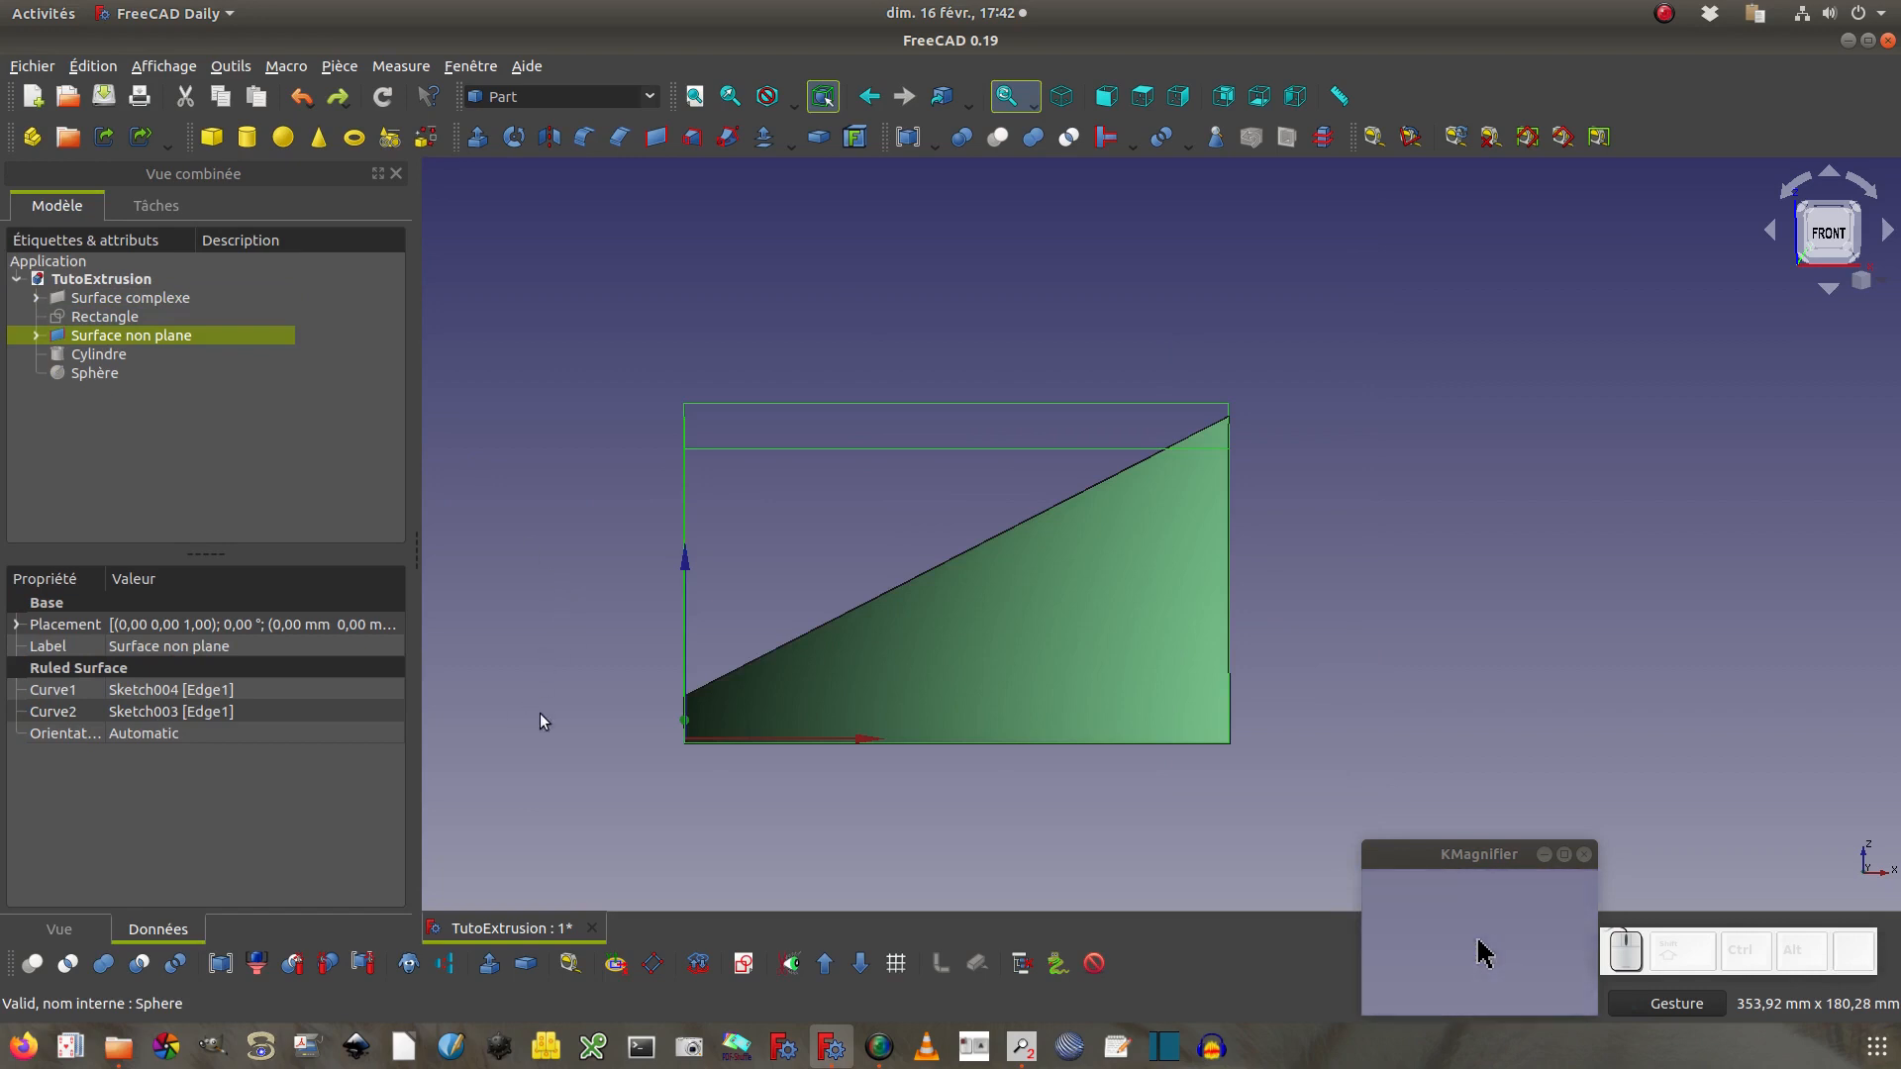
left_click_drag(557, 733, 628, 674)
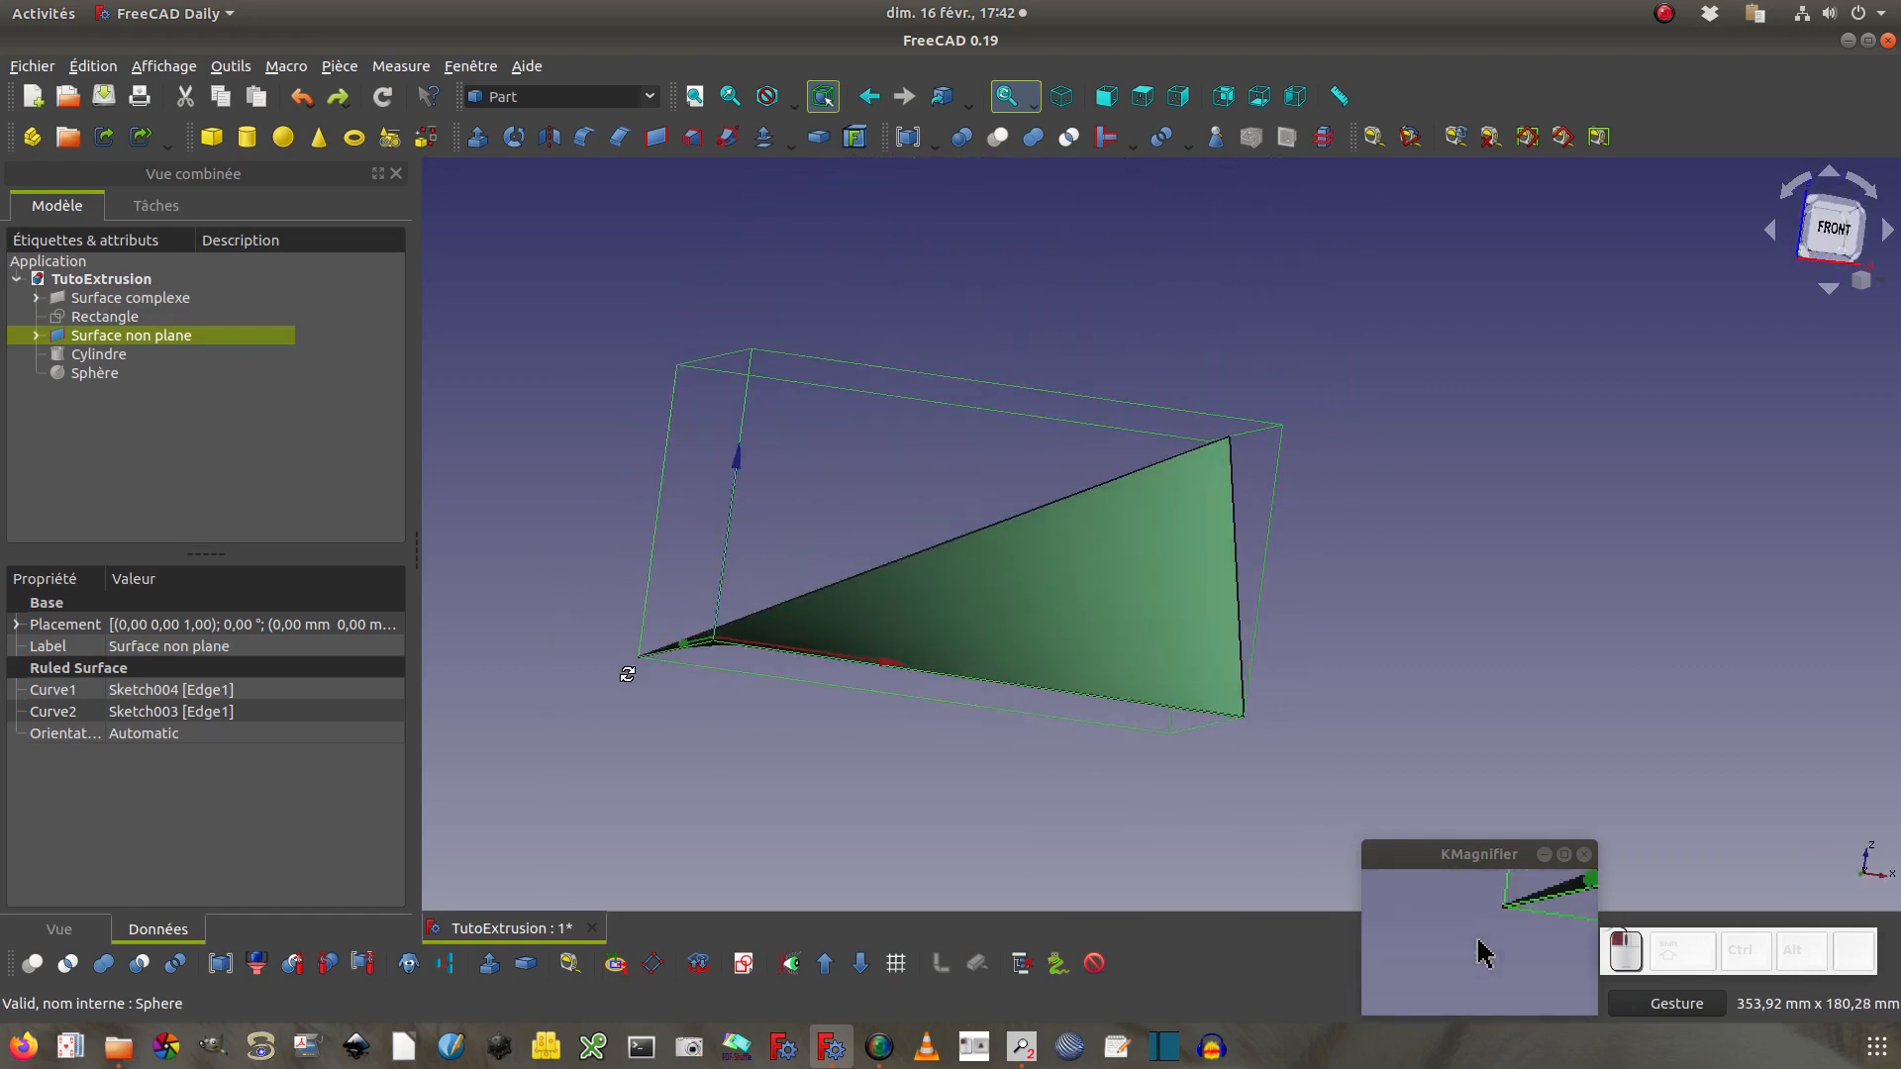
left_click(36, 337)
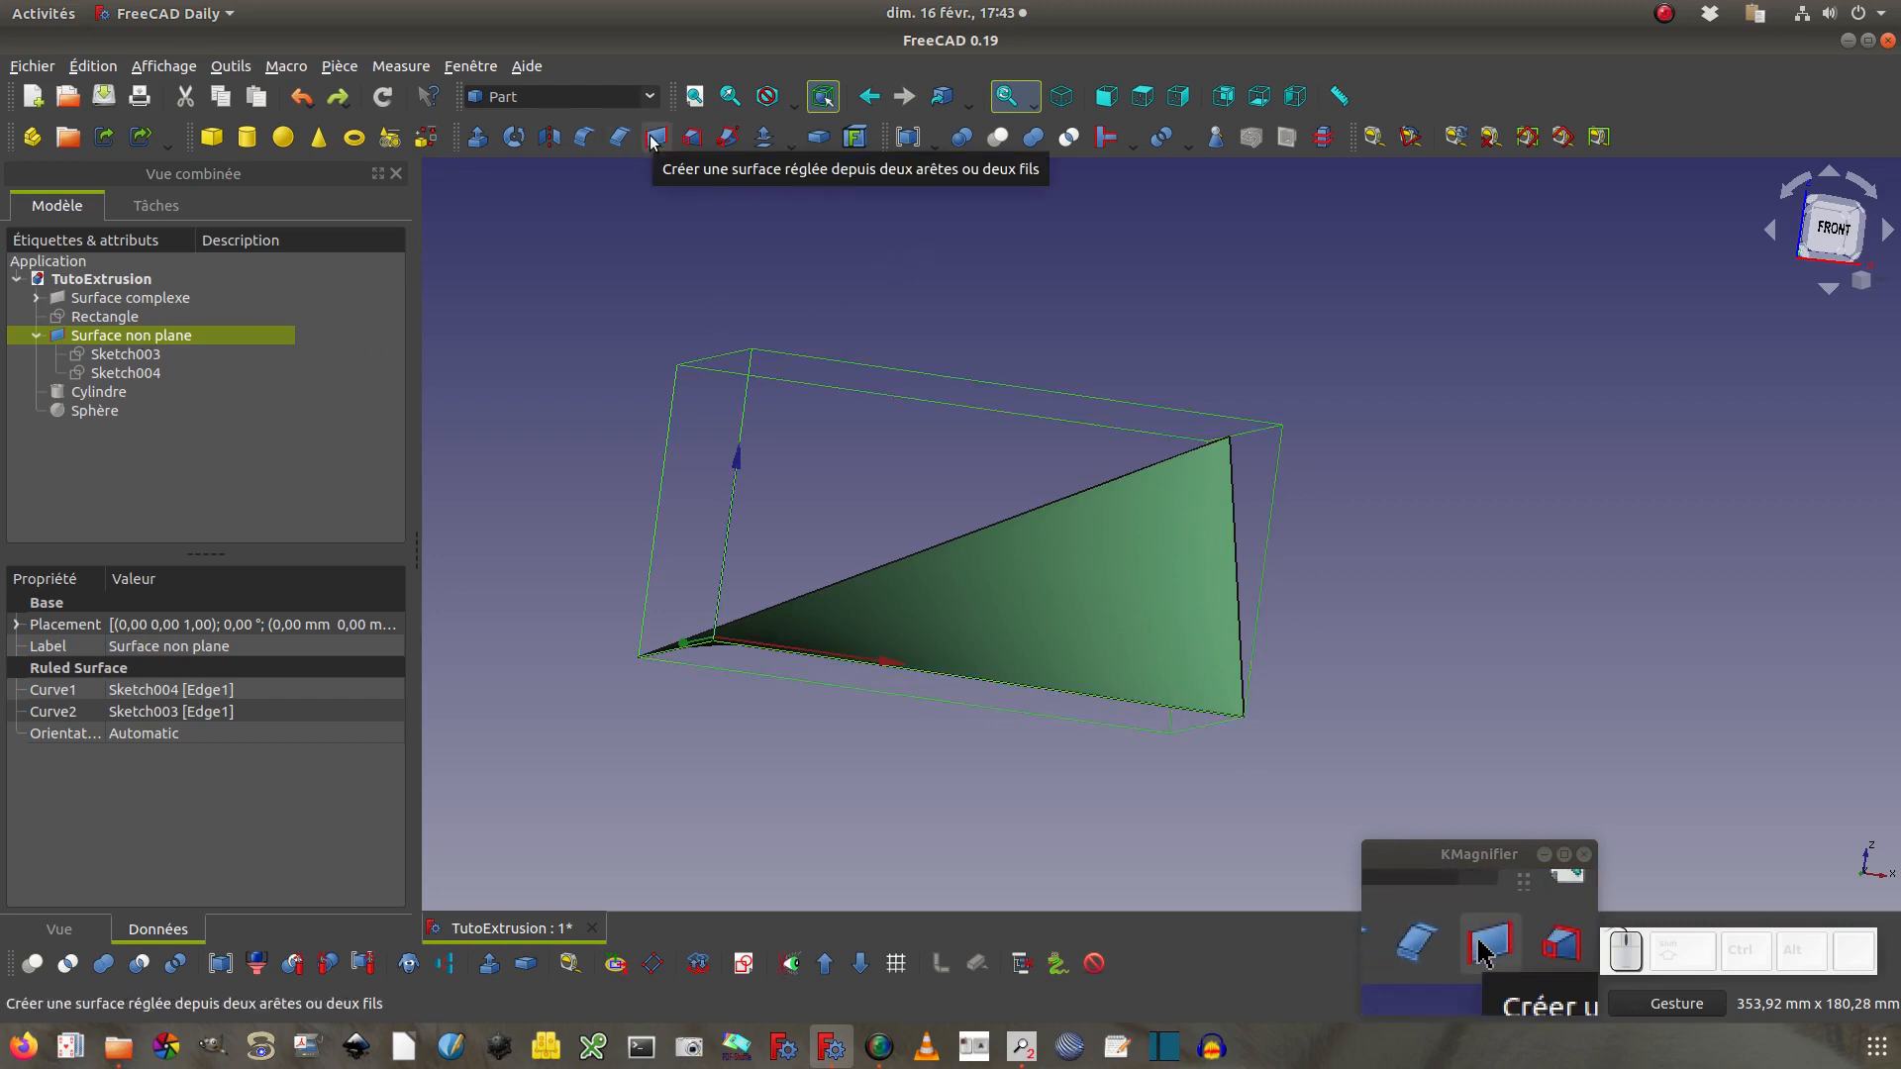
Try to extrude Surface non plane 10 mm along its normal with solid creation enabled
key("1")
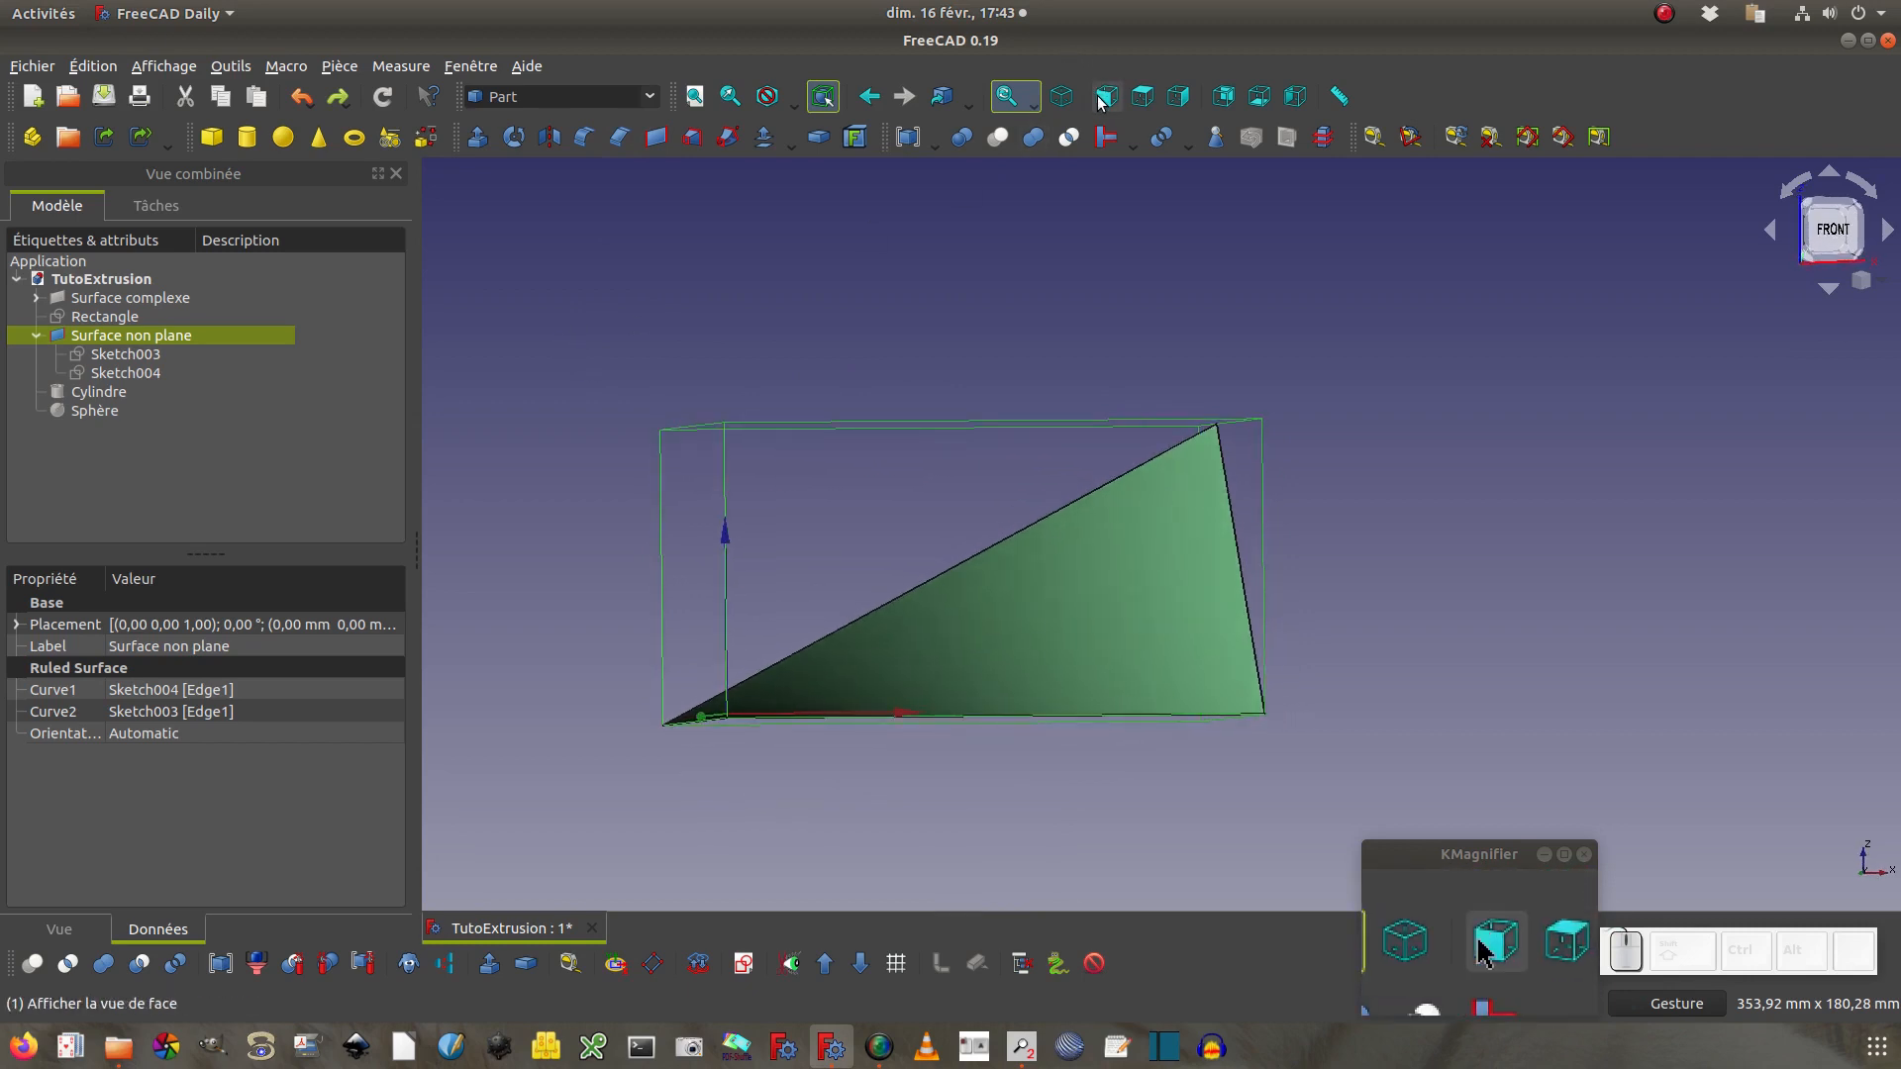
key("o")
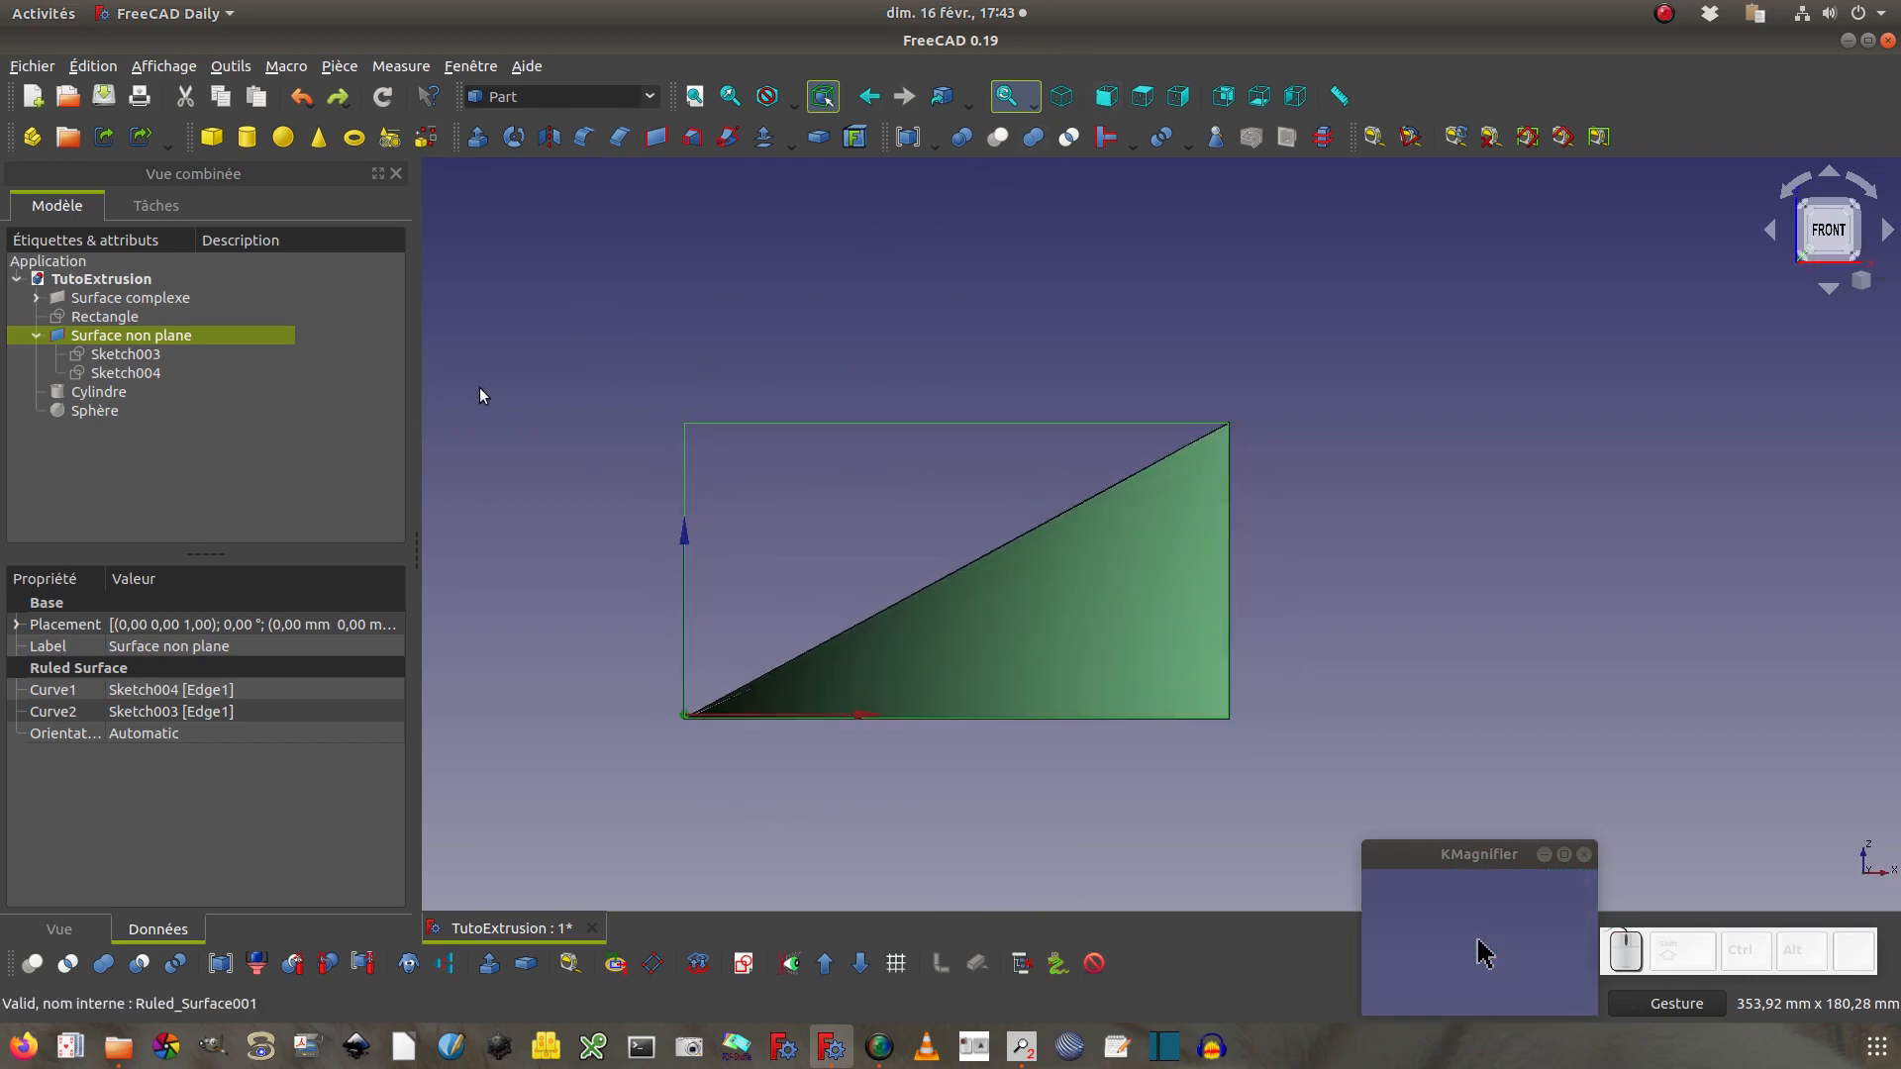
left_click(478, 139)
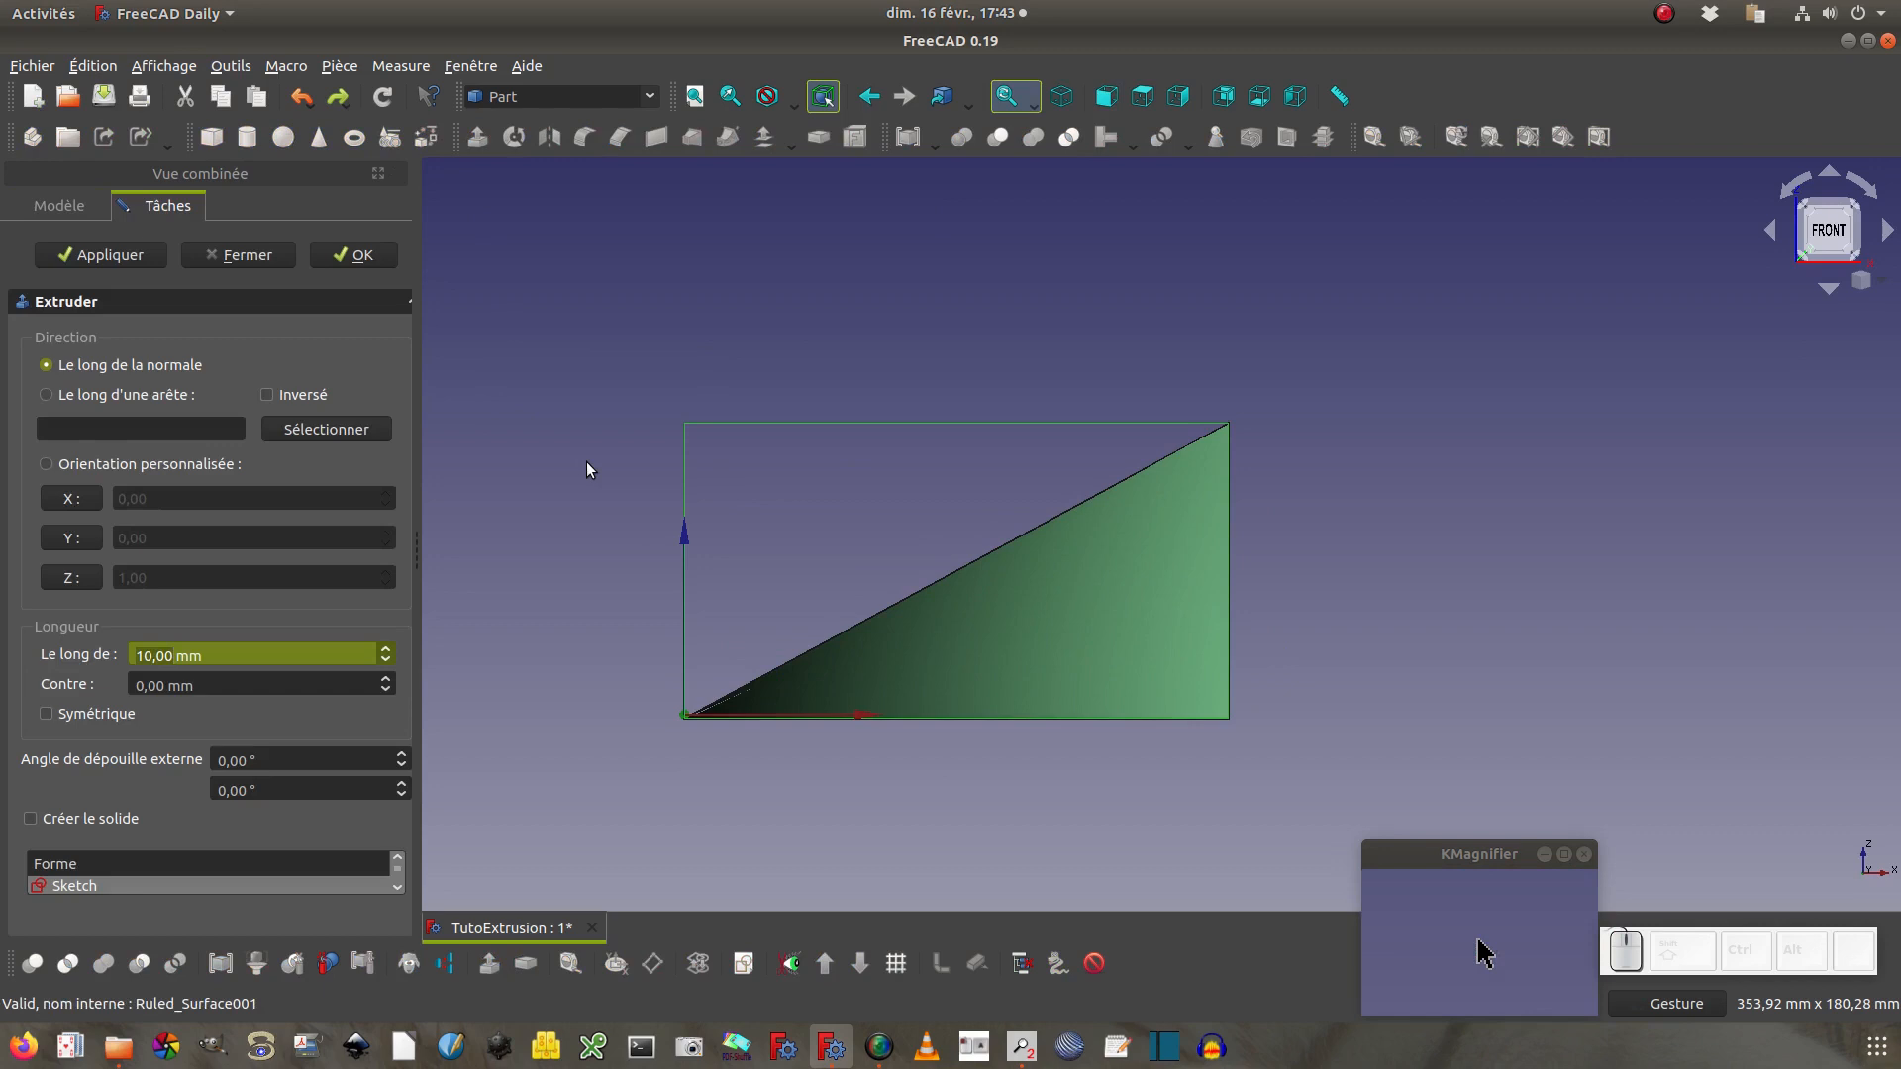
left_click(88, 818)
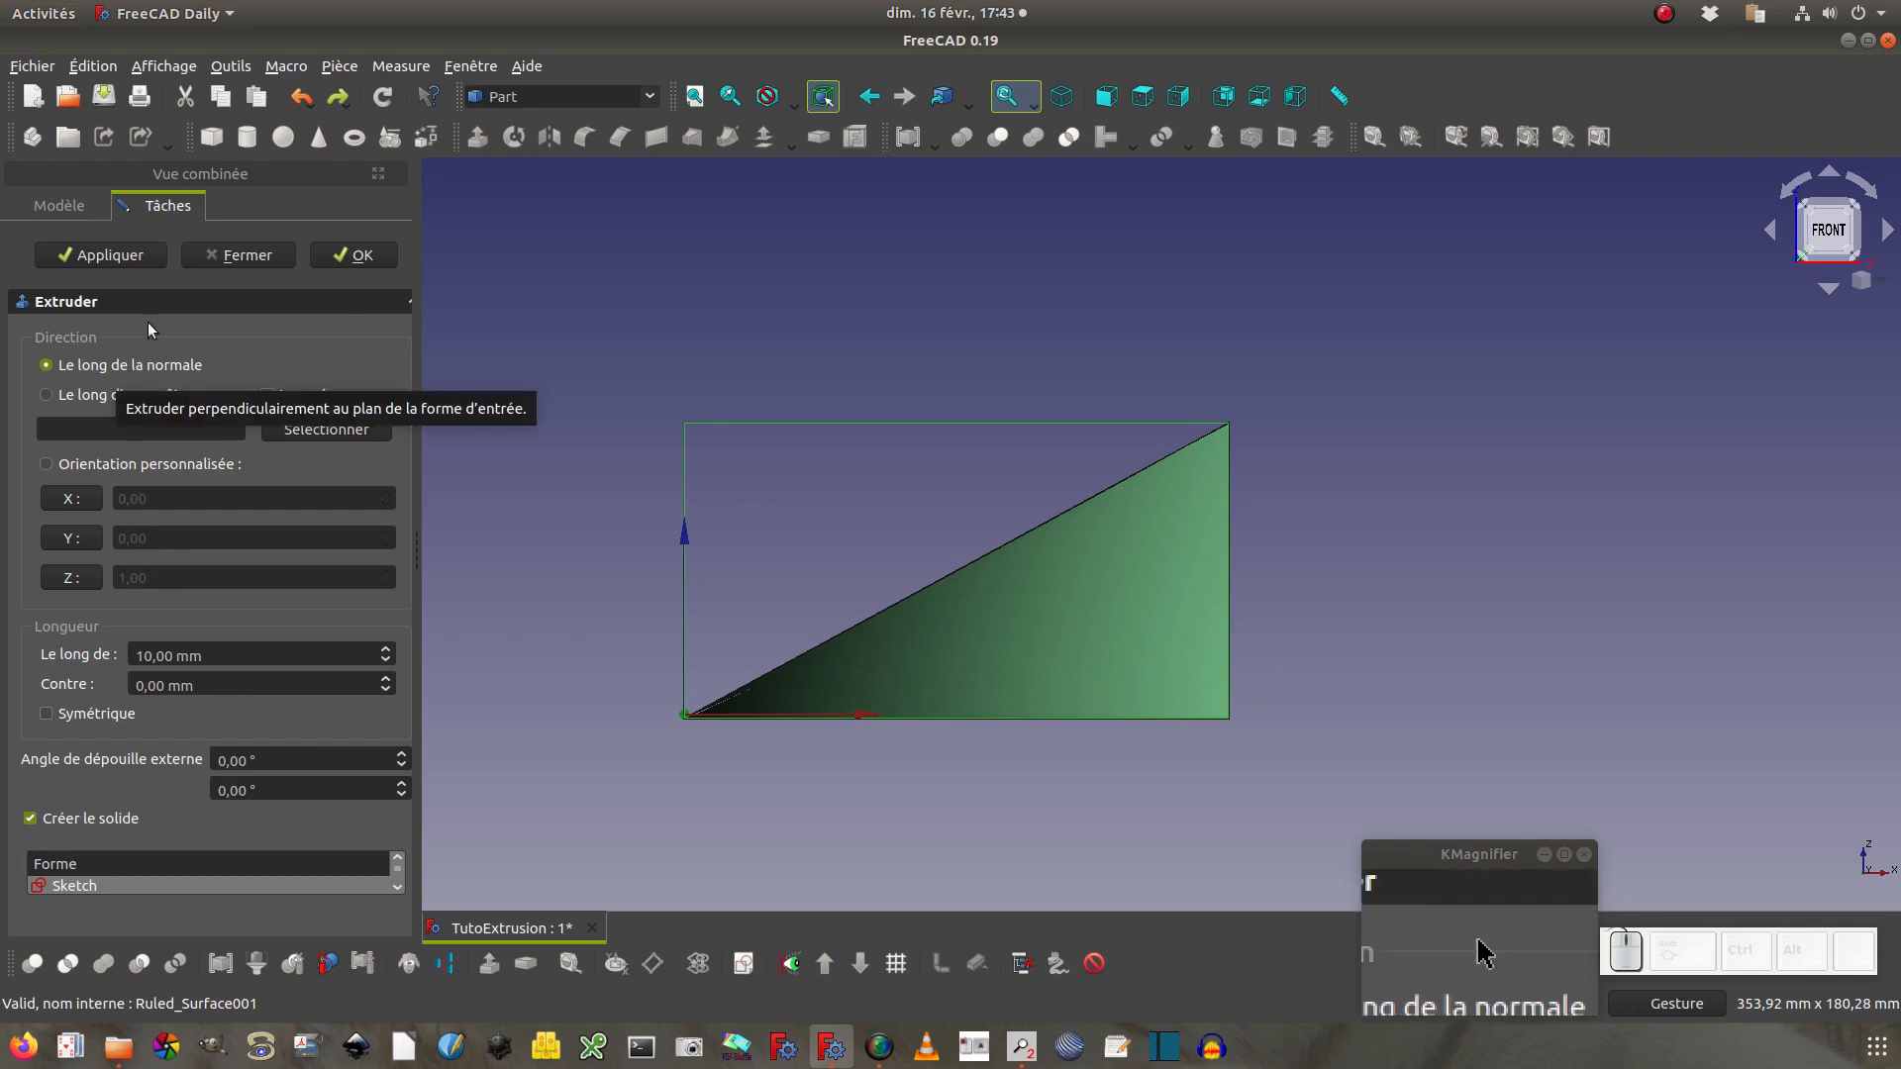
left_click(121, 252)
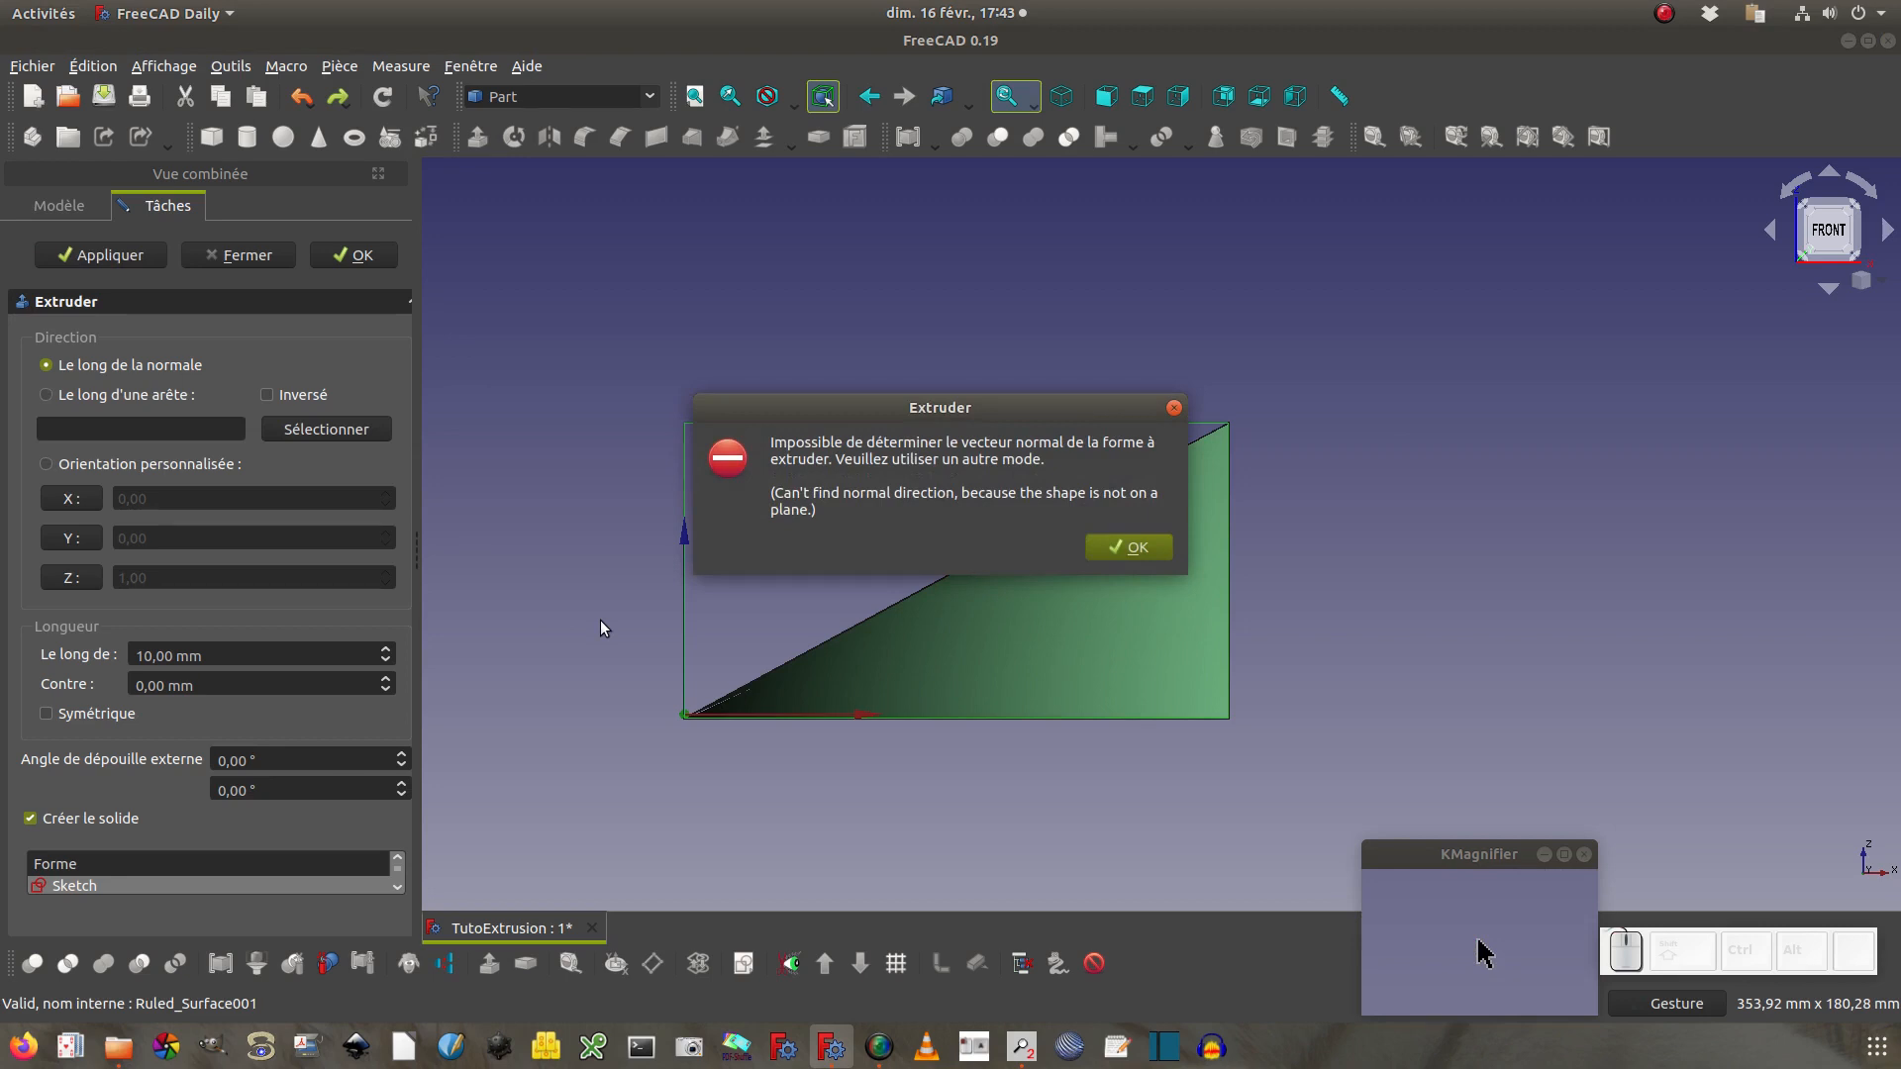
left_click(1105, 548)
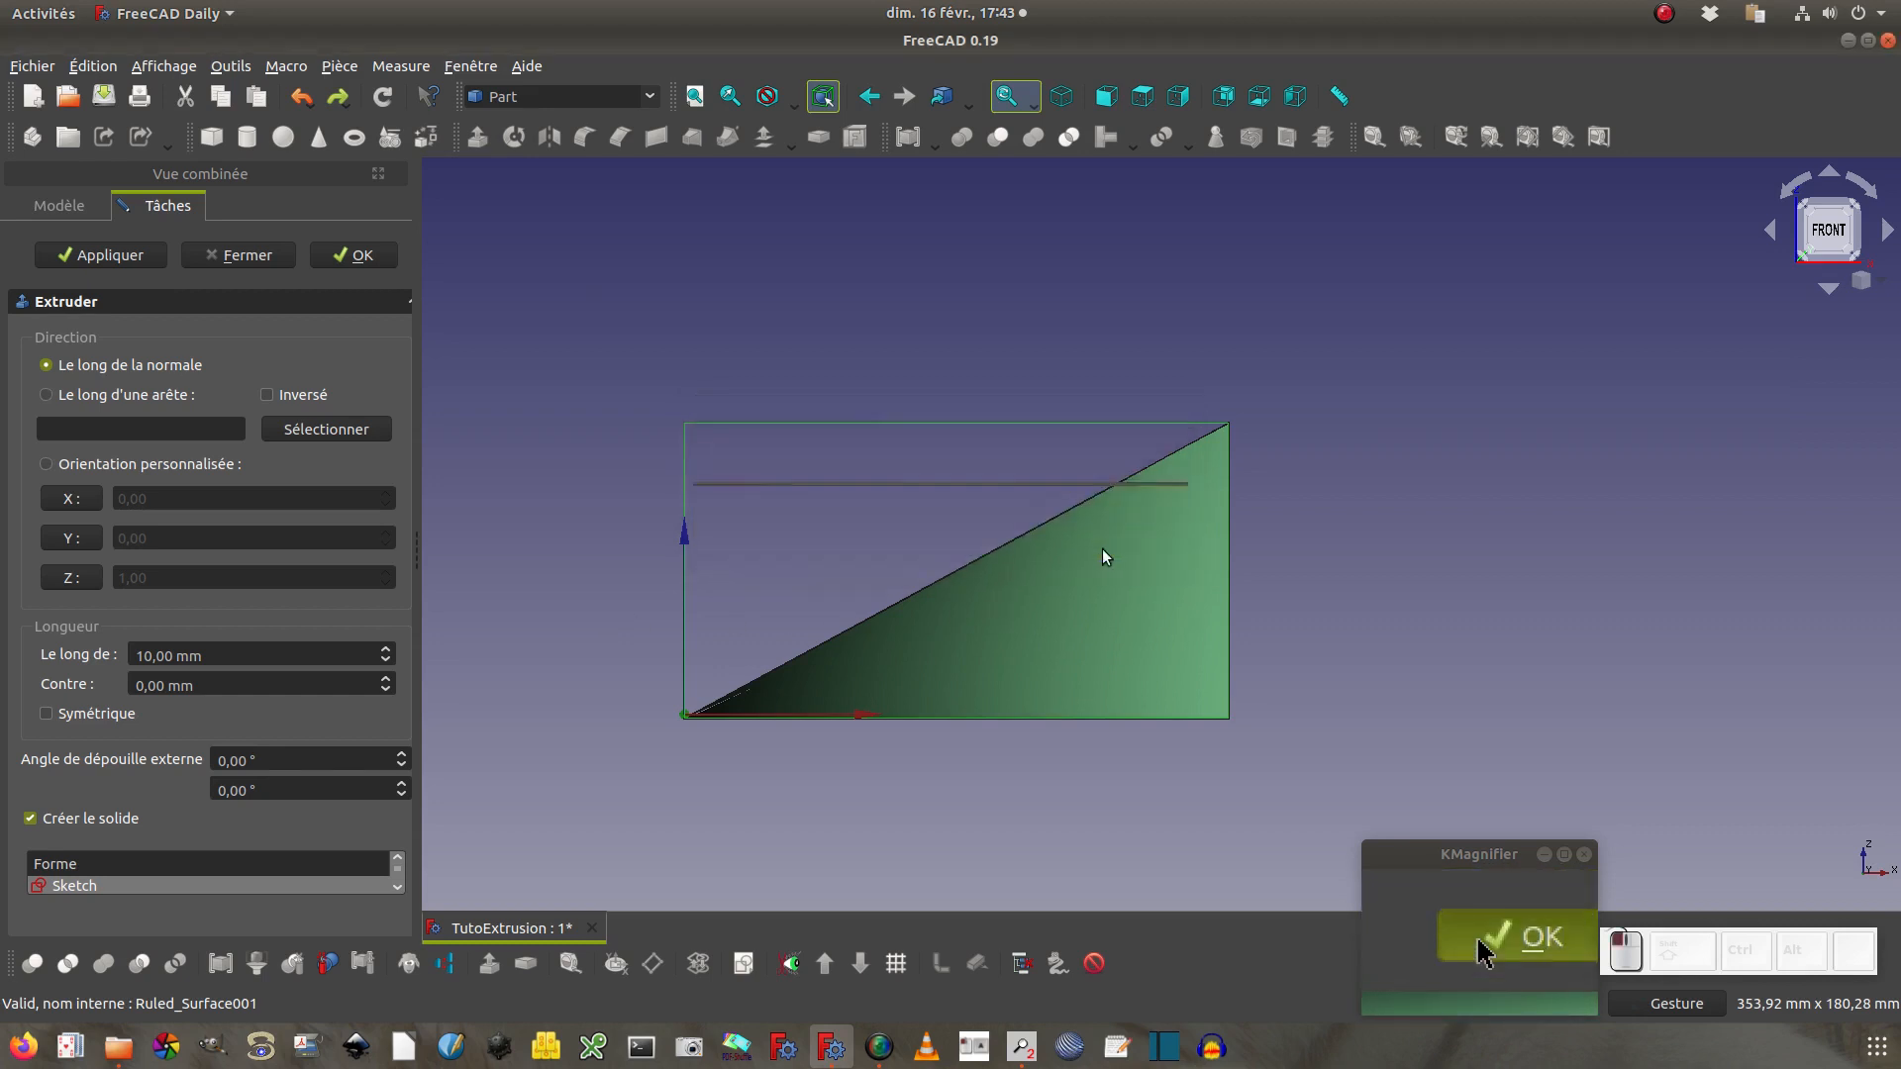
Switch the extrusion to a custom direction, try flipping its Z component, and set Z back to 1
mouse_move(567, 517)
left_mouse_down()
mouse_move(614, 564)
mouse_move(575, 517)
left_mouse_up()
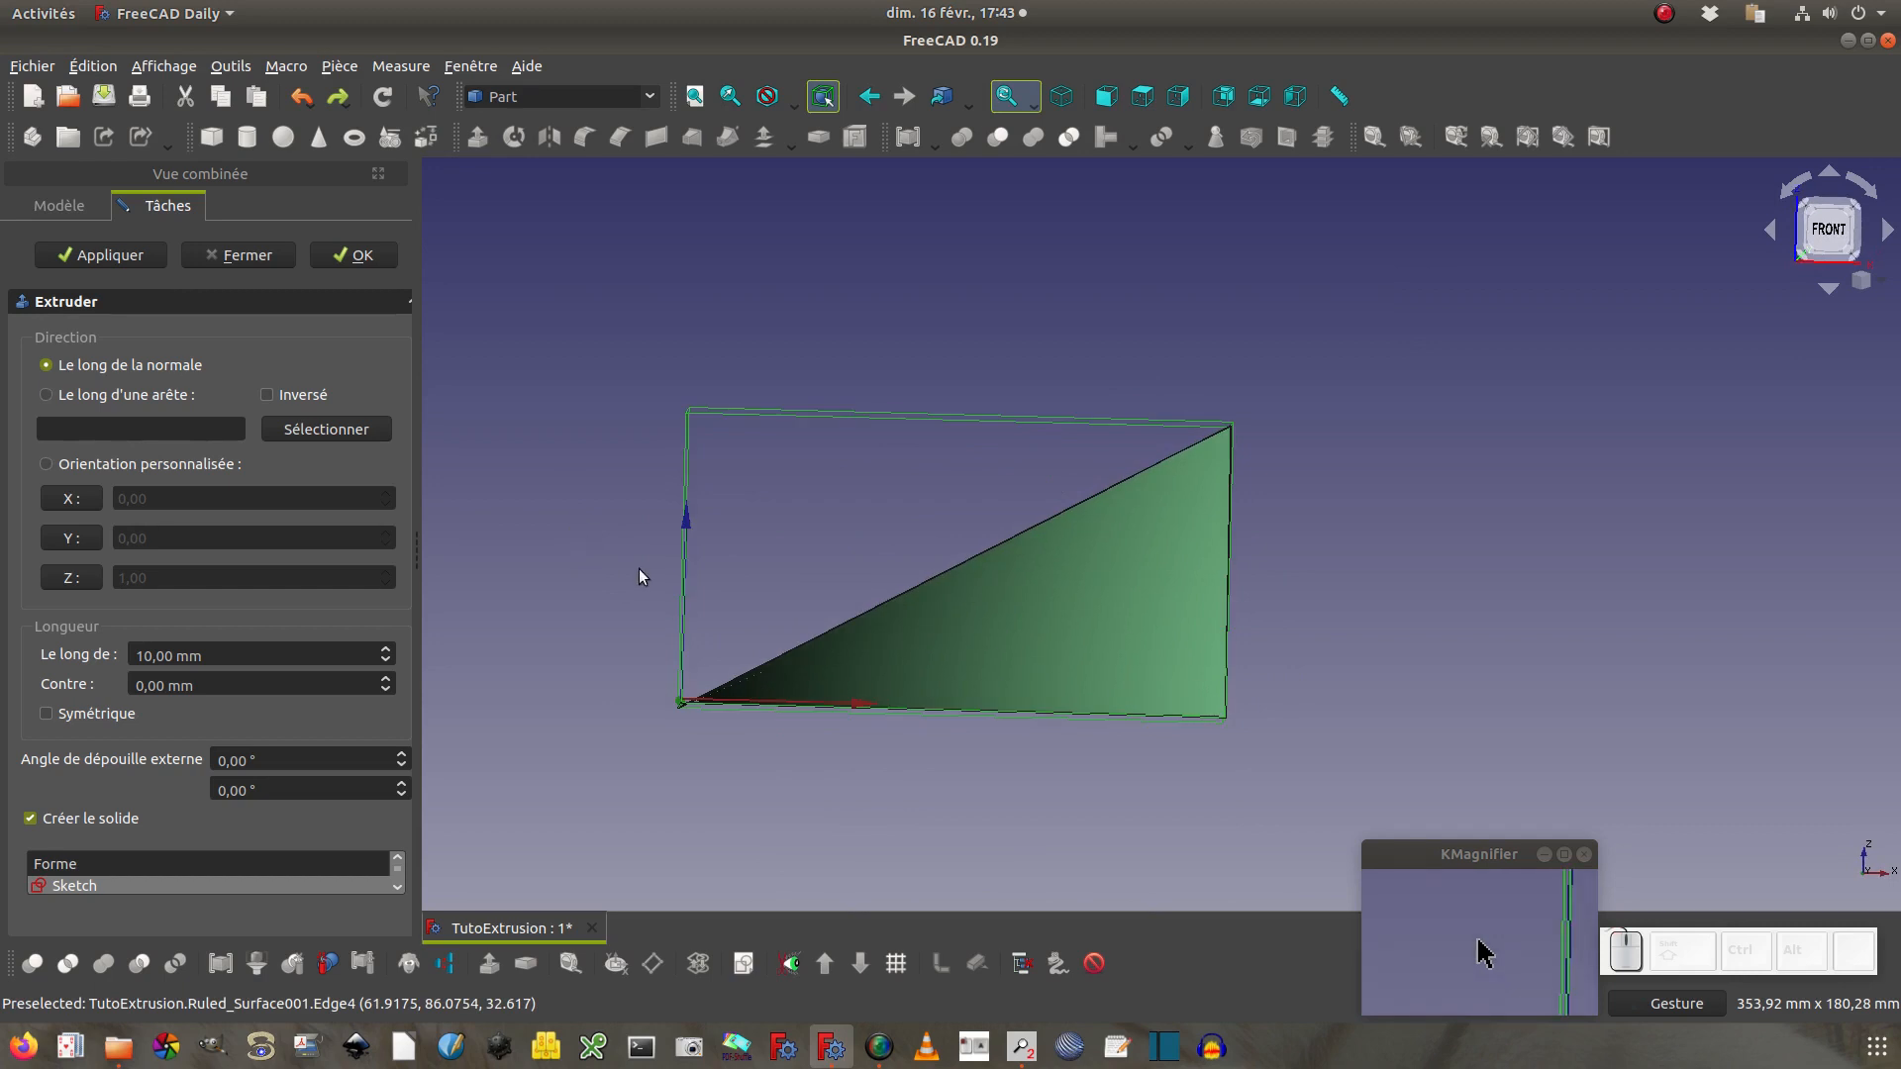
mouse_move(586, 490)
left_mouse_down()
mouse_move(768, 555)
mouse_move(679, 496)
mouse_move(583, 507)
left_mouse_up()
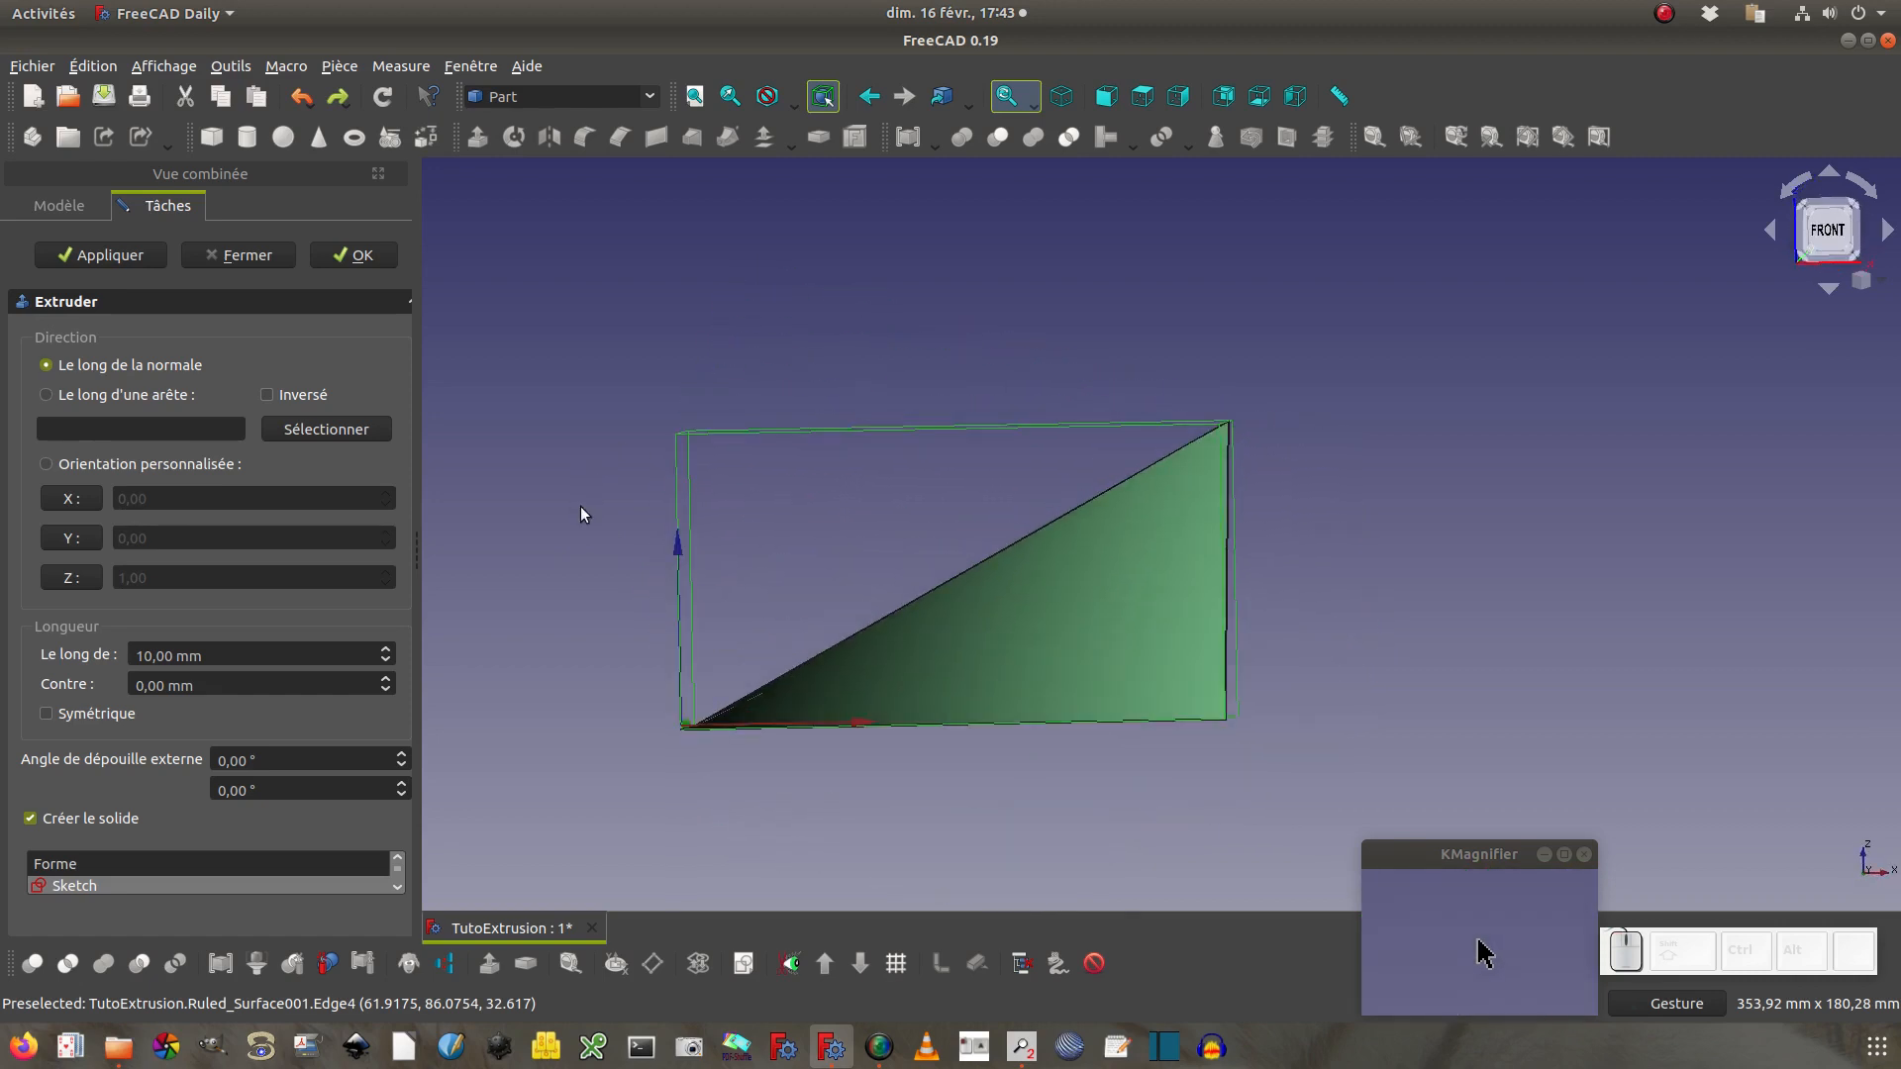
left_click(208, 464)
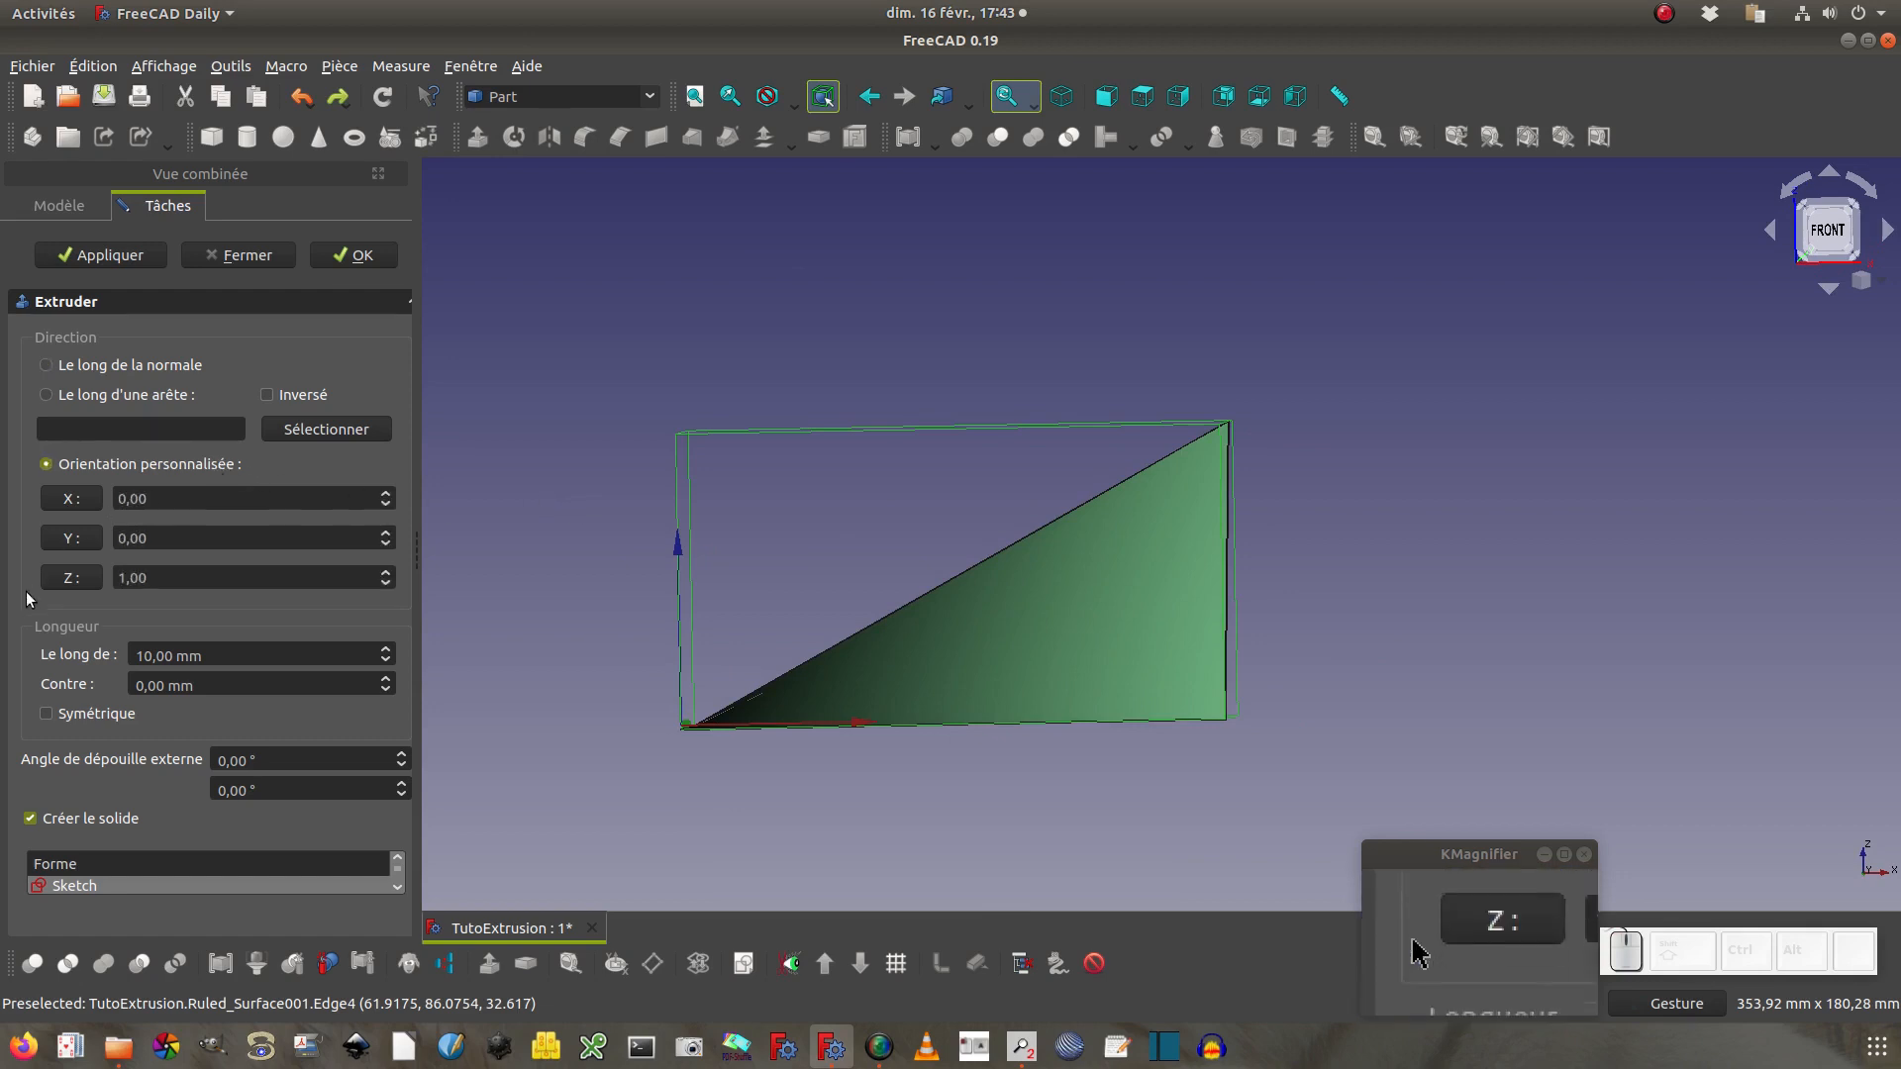
left_click(80, 579)
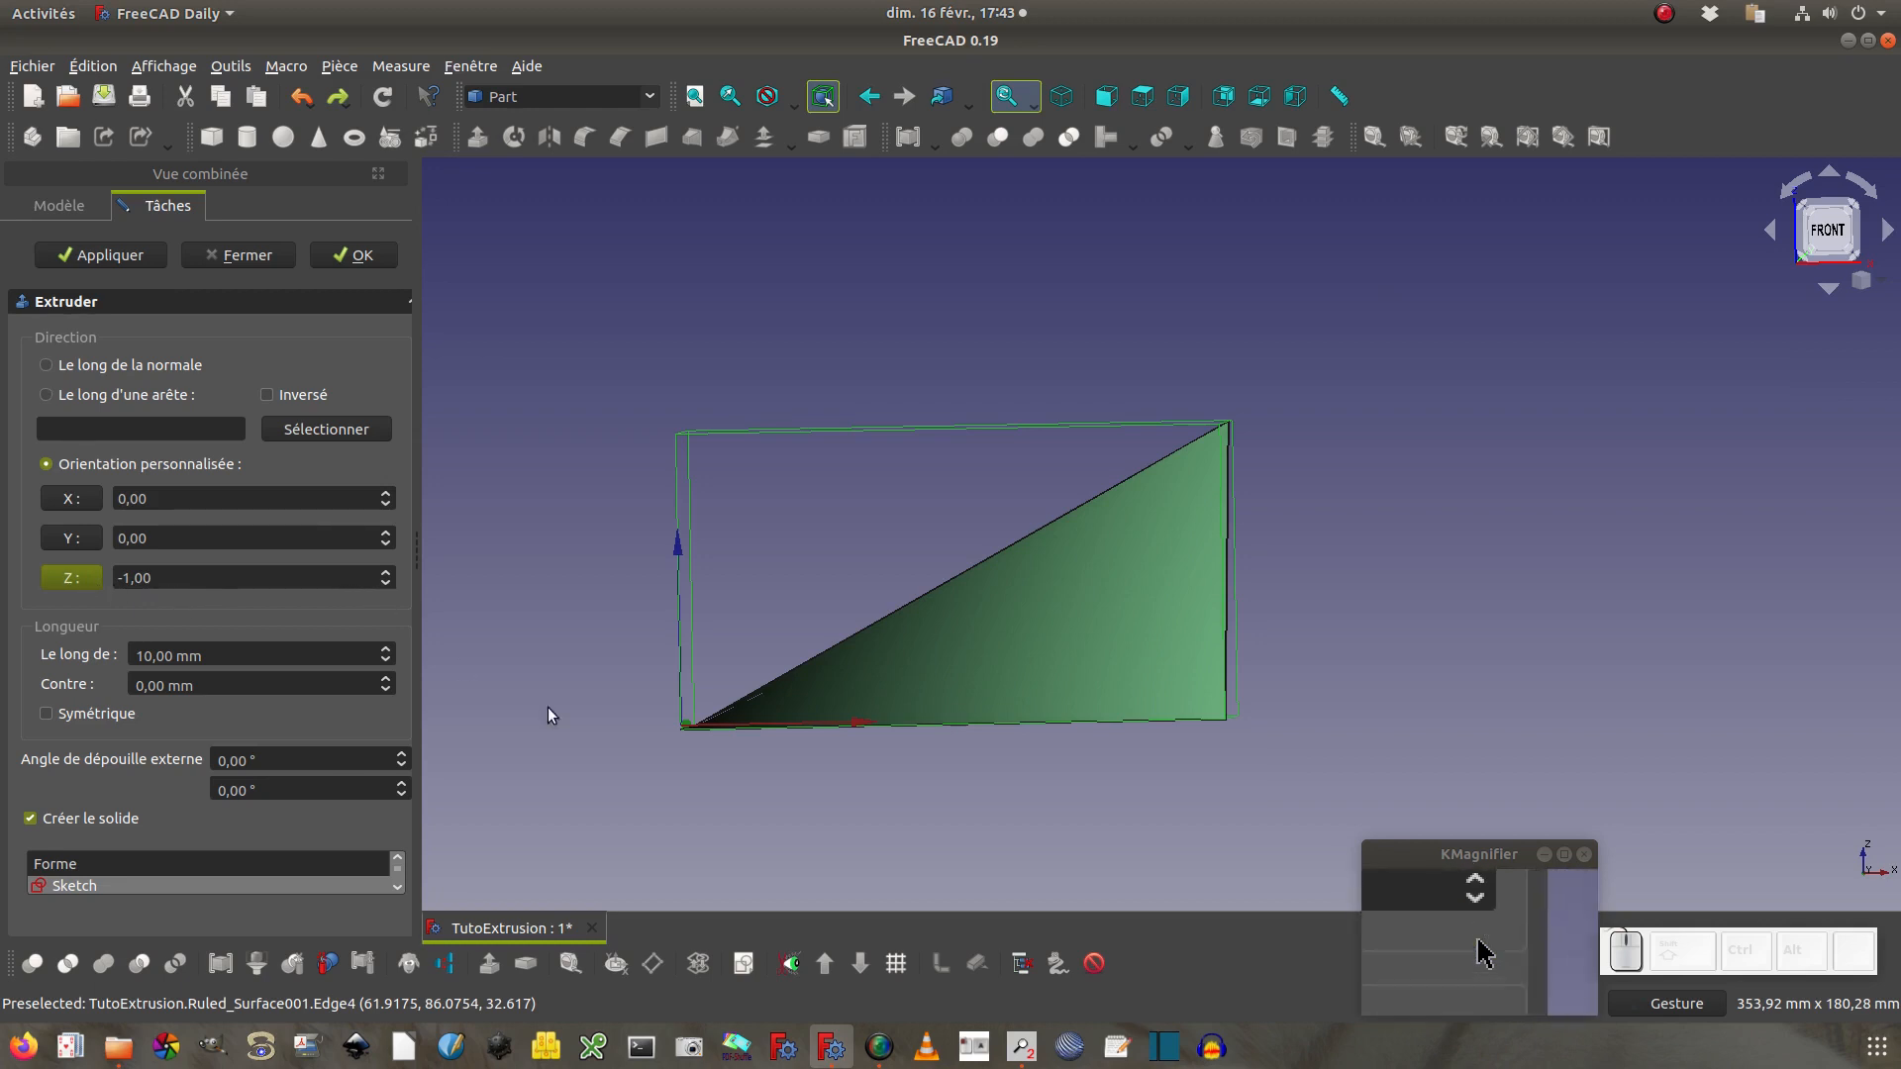
left_click(389, 573)
left_click(389, 573)
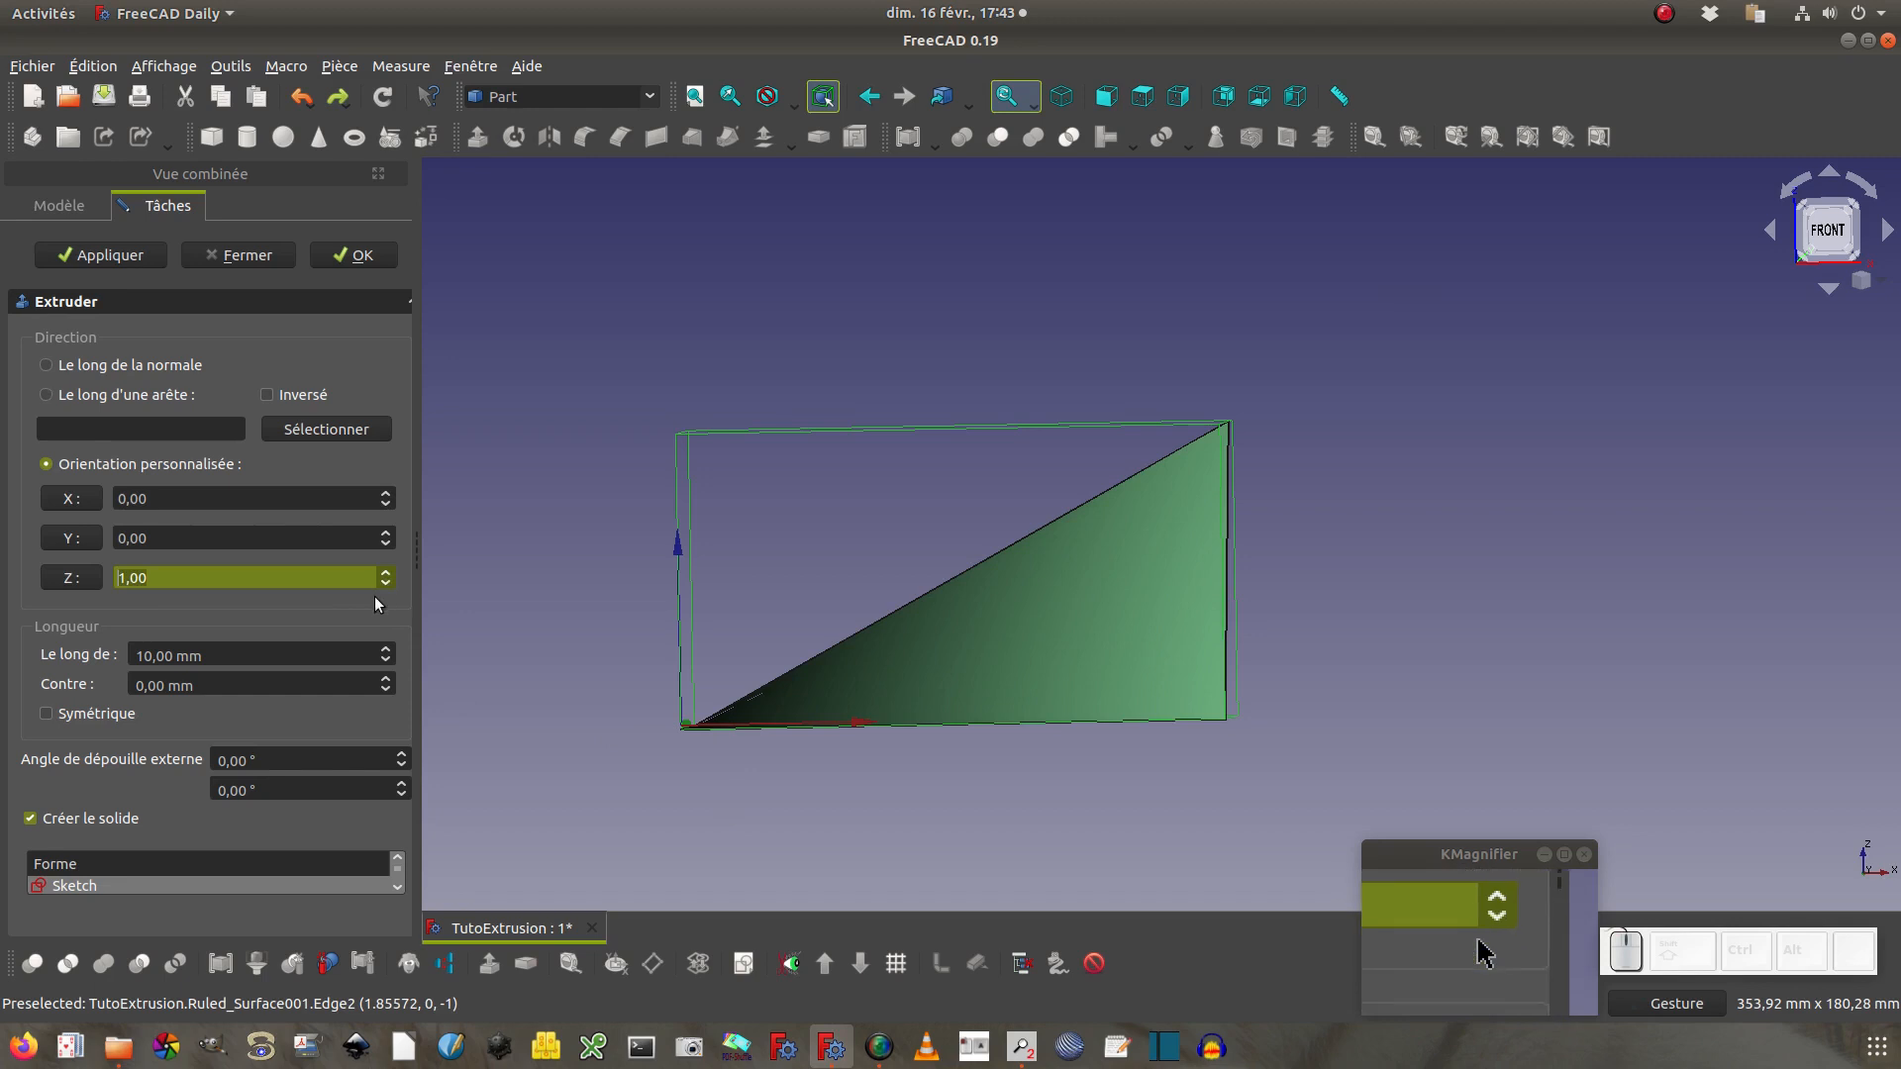
Extrude Surface non plane 10 mm along the custom Z direction, inspect it from several angles, and undo the extrusion
left_click(123, 258)
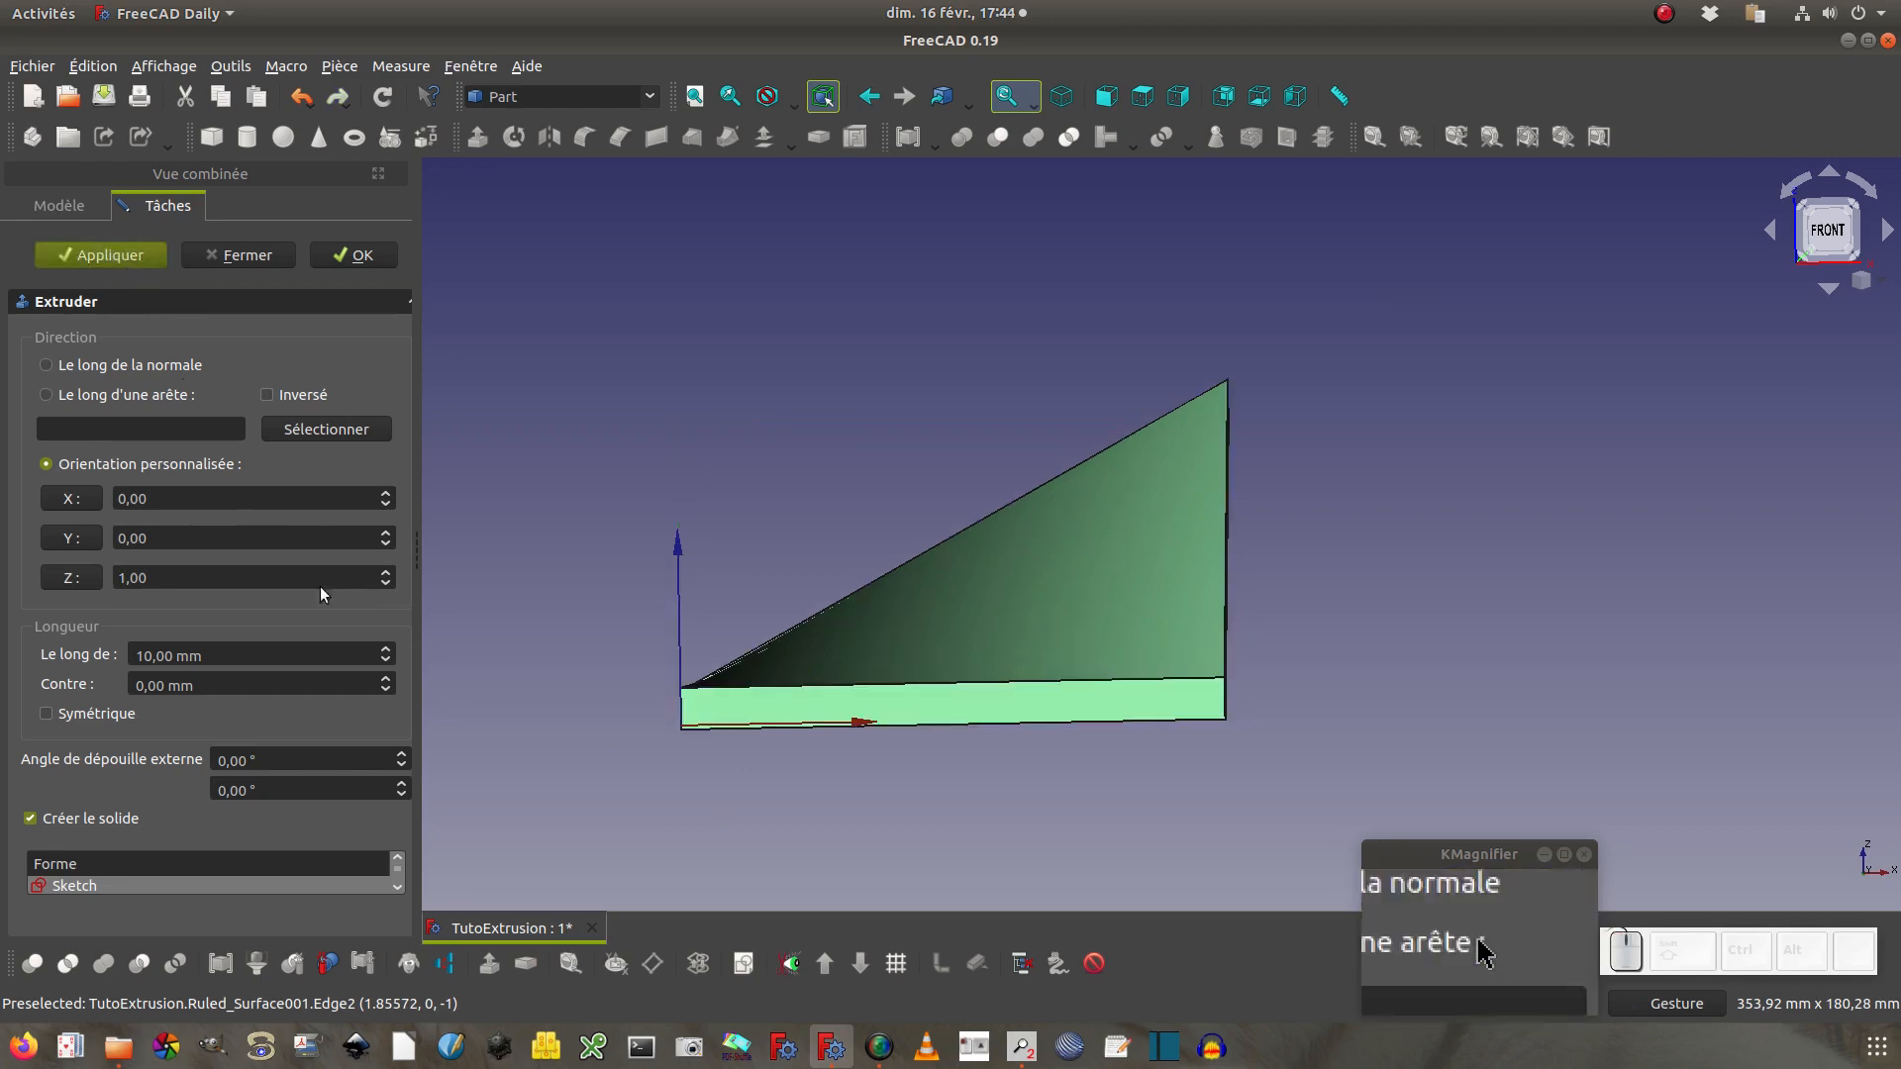
left_click_drag(614, 766, 1375, 679)
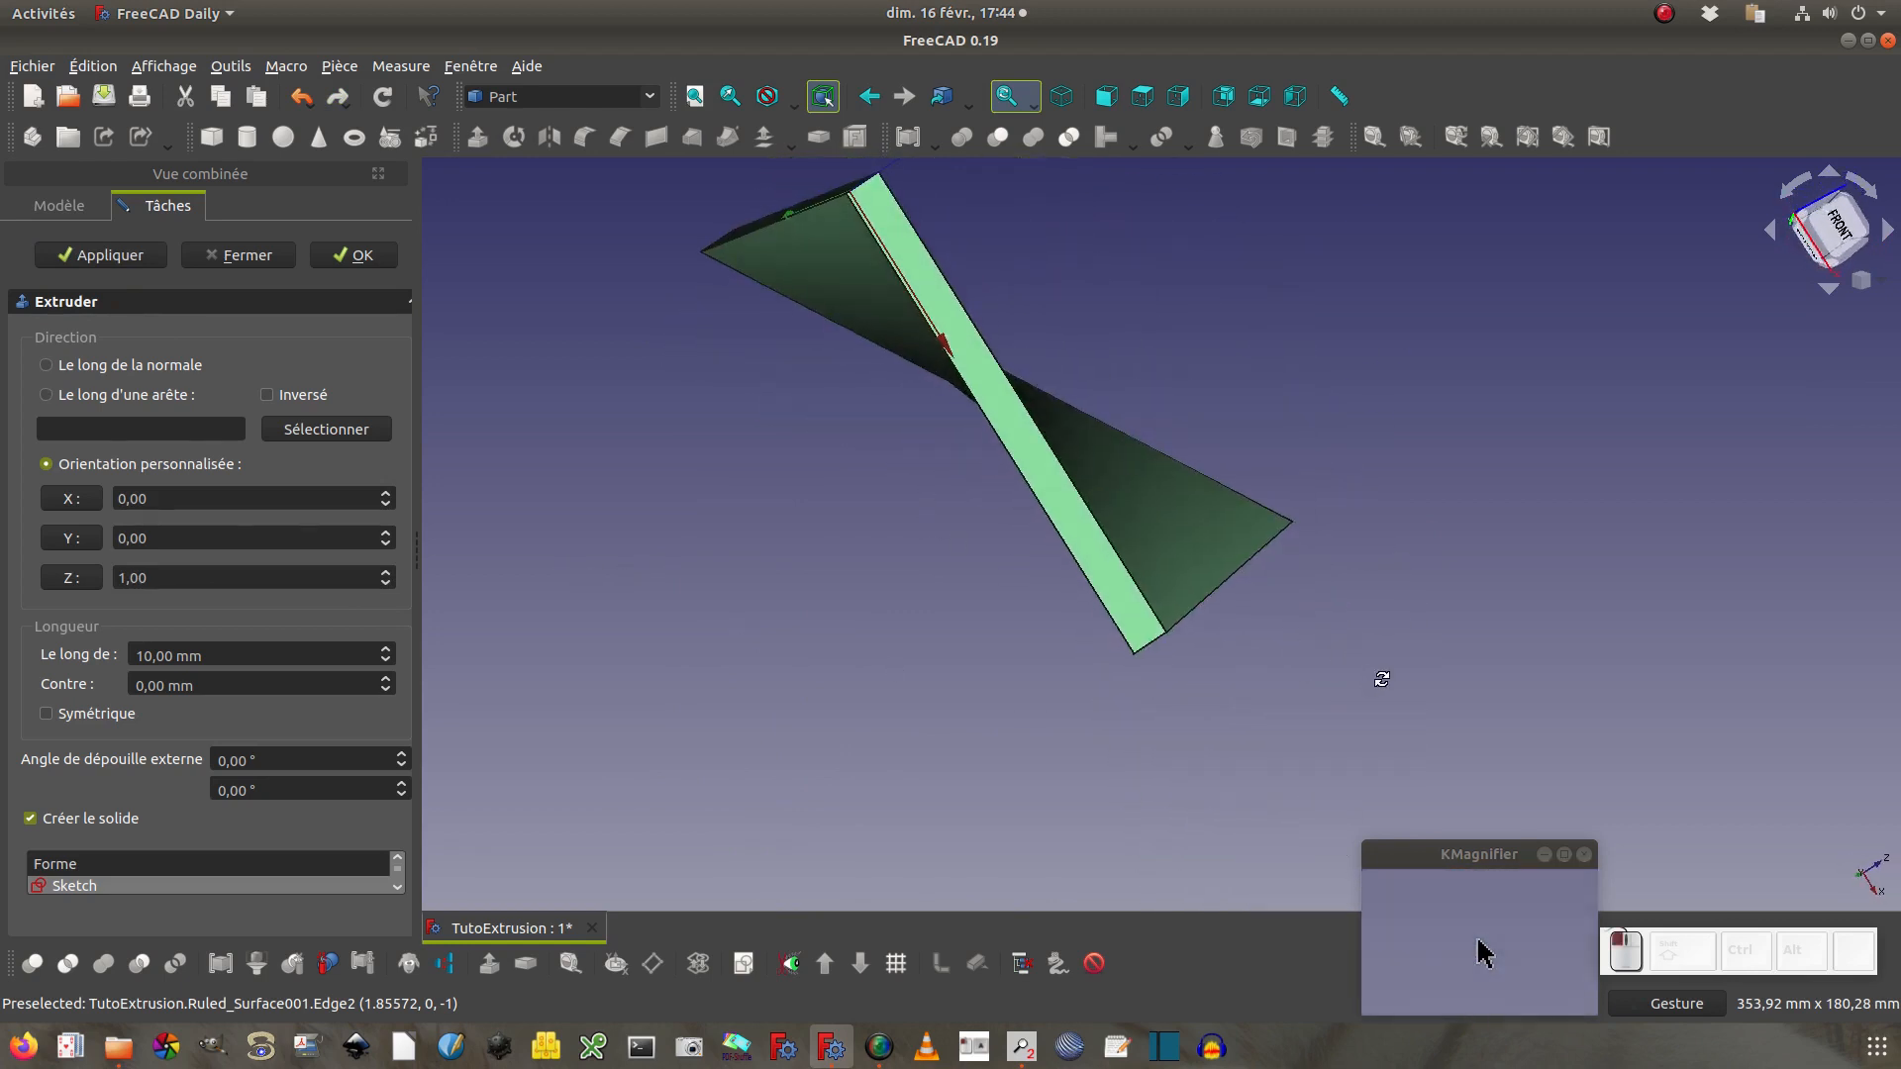
left_click_drag(823, 420, 442, 561)
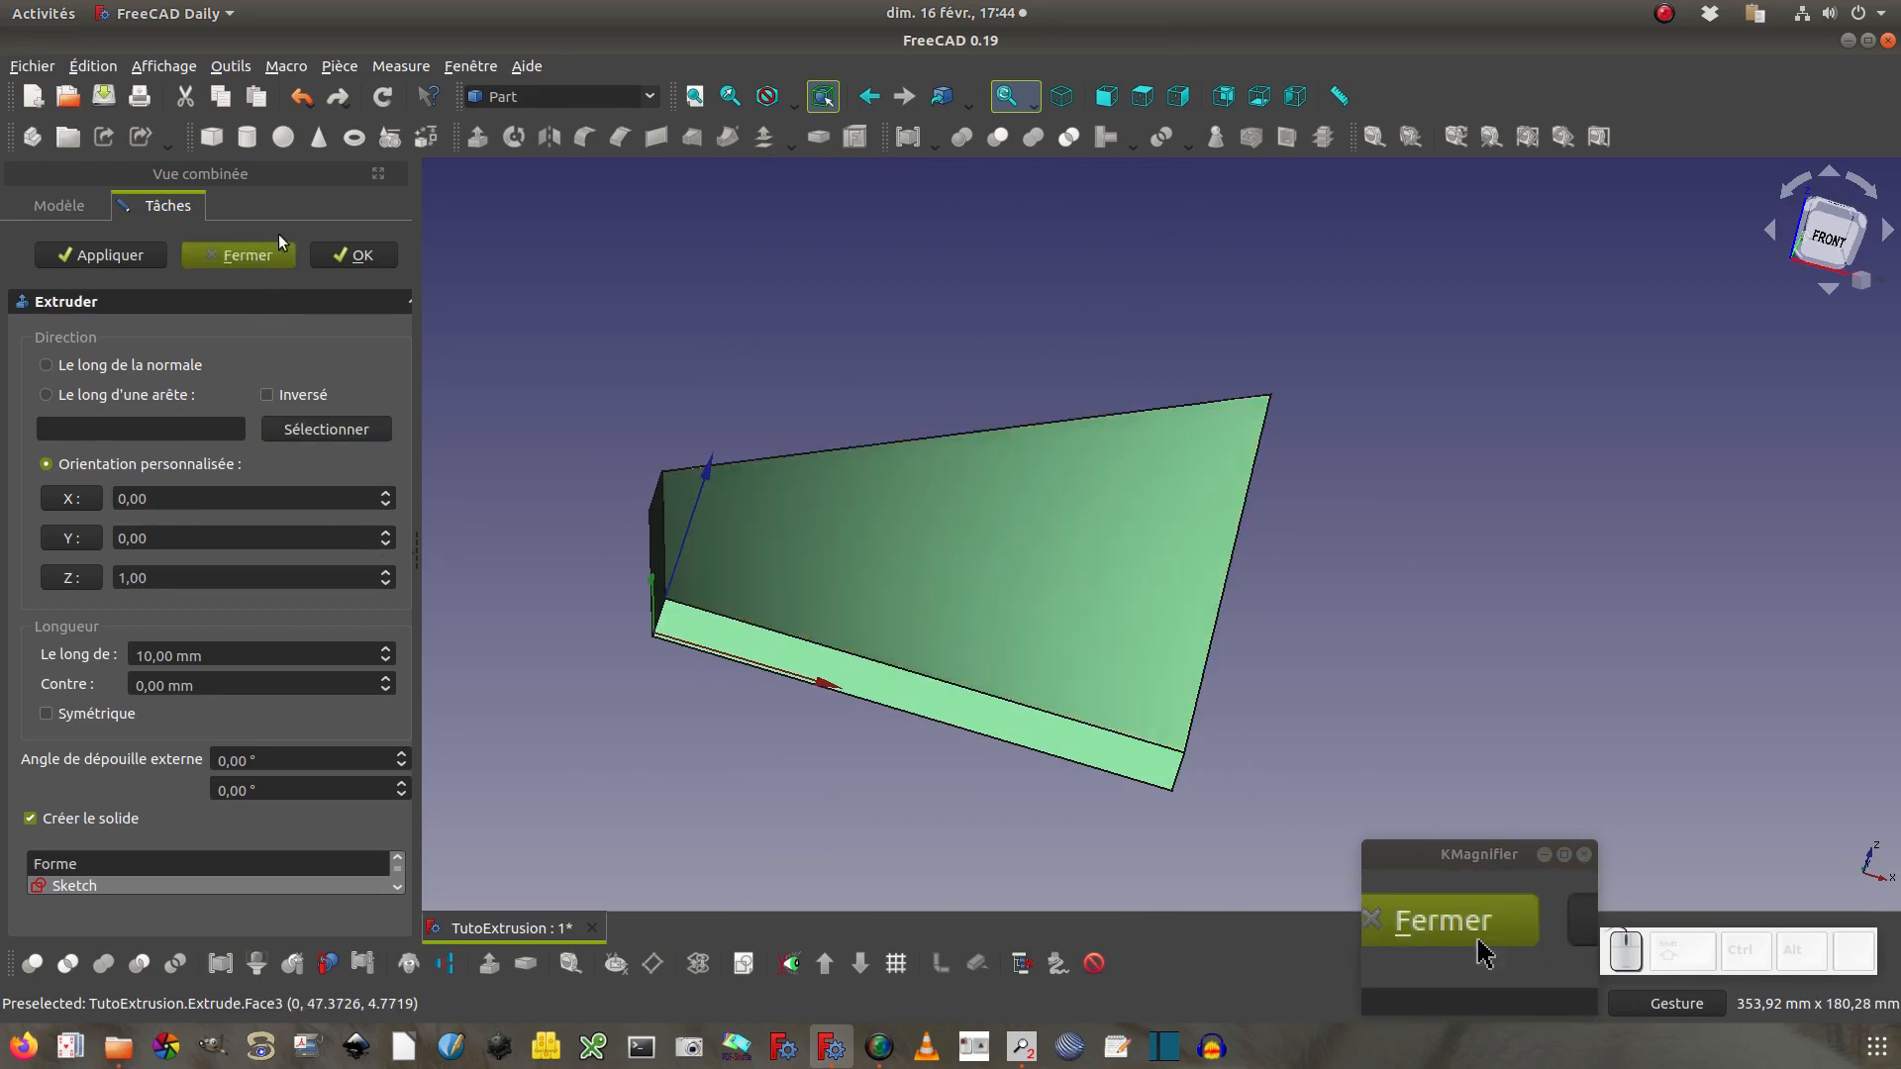
left_click(297, 98)
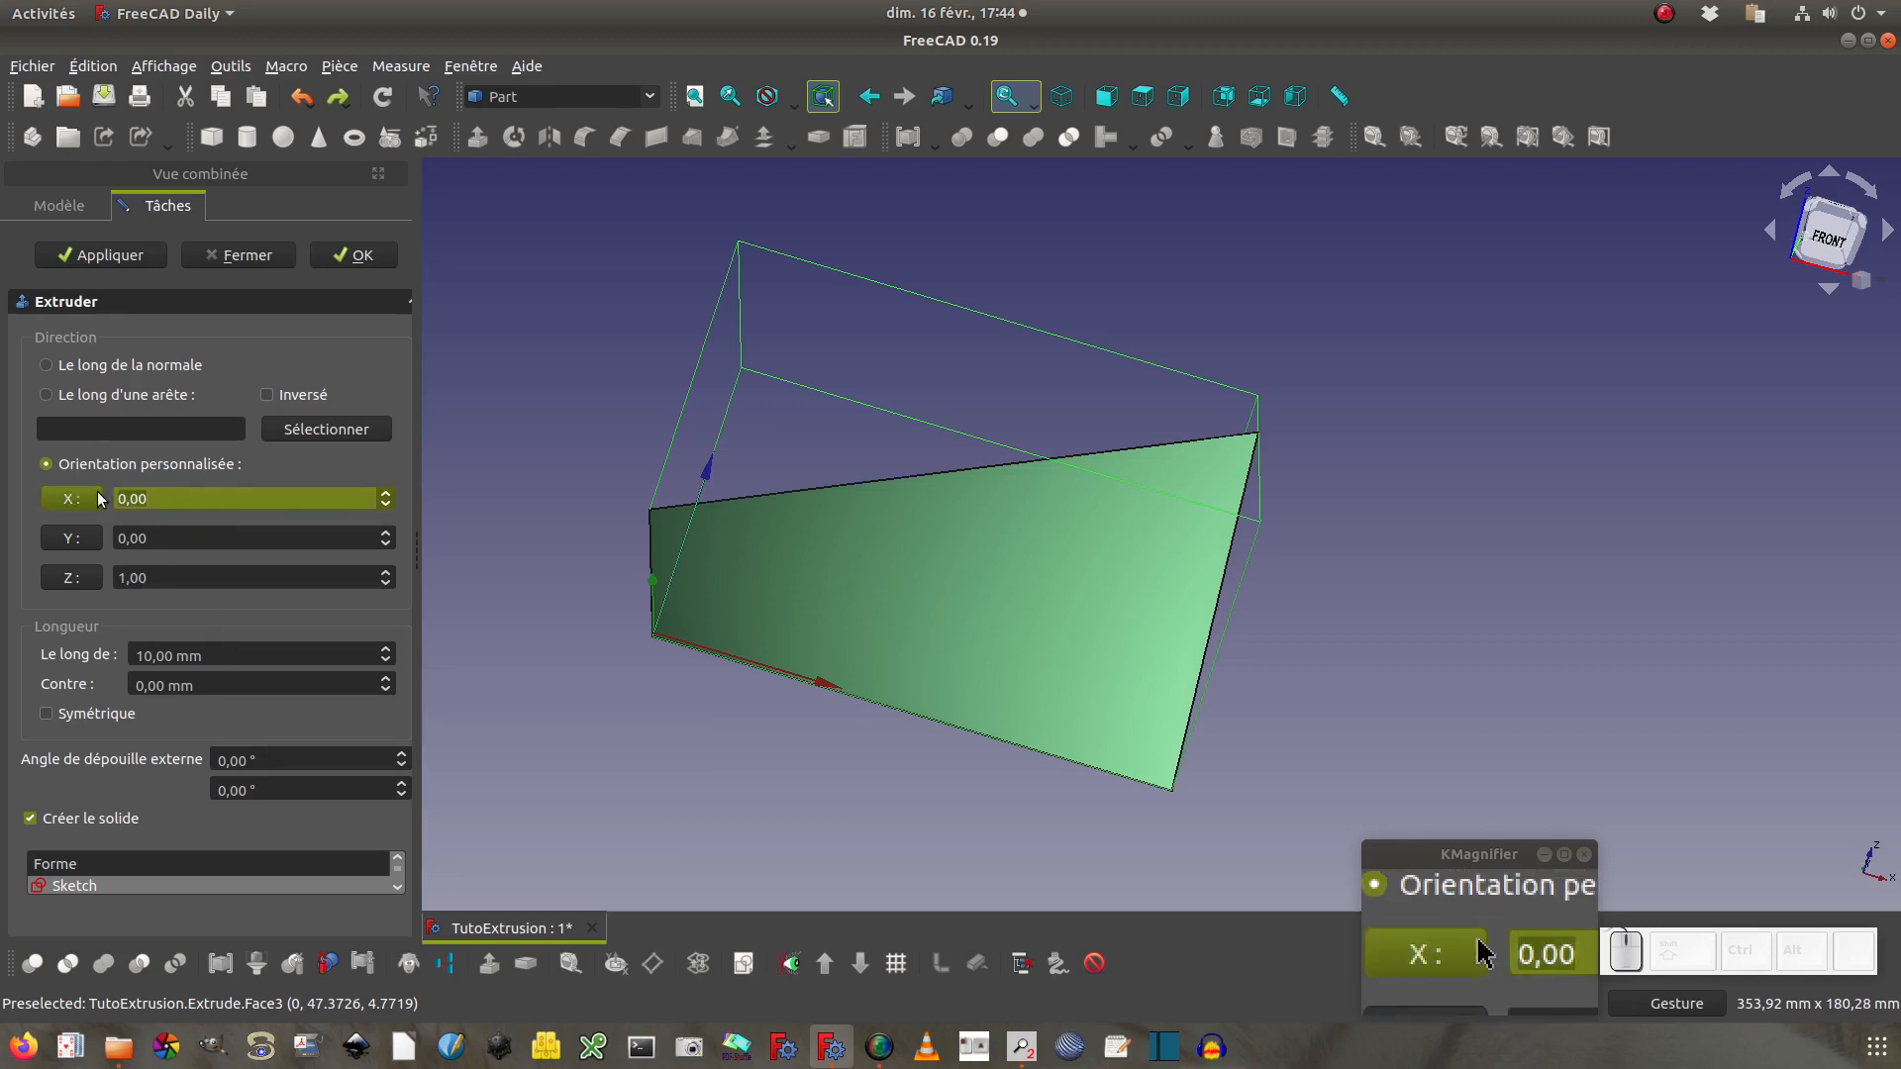
Extrude Surface non plane 10 mm as a solid along the custom direction X 1, Y 0, Z 1, and inspect the result
type("1")
left_click(174, 600)
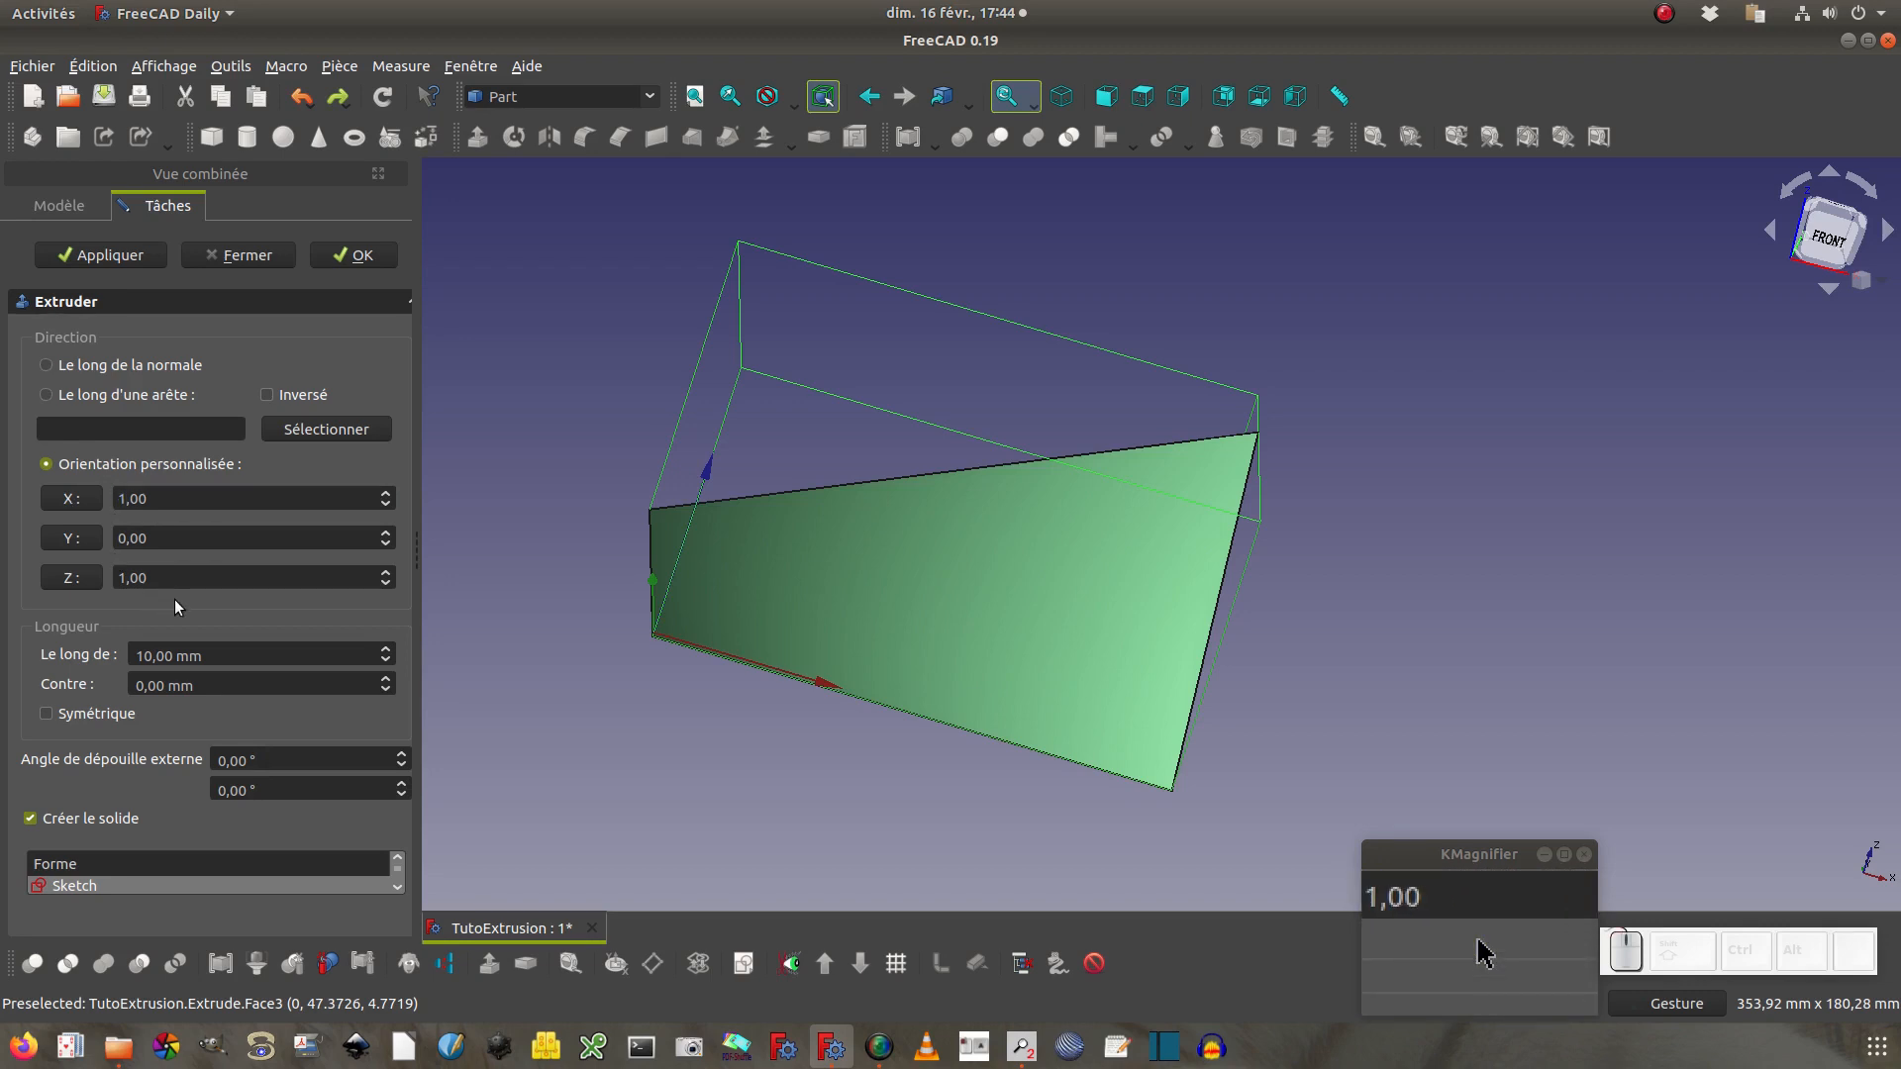
left_click(354, 254)
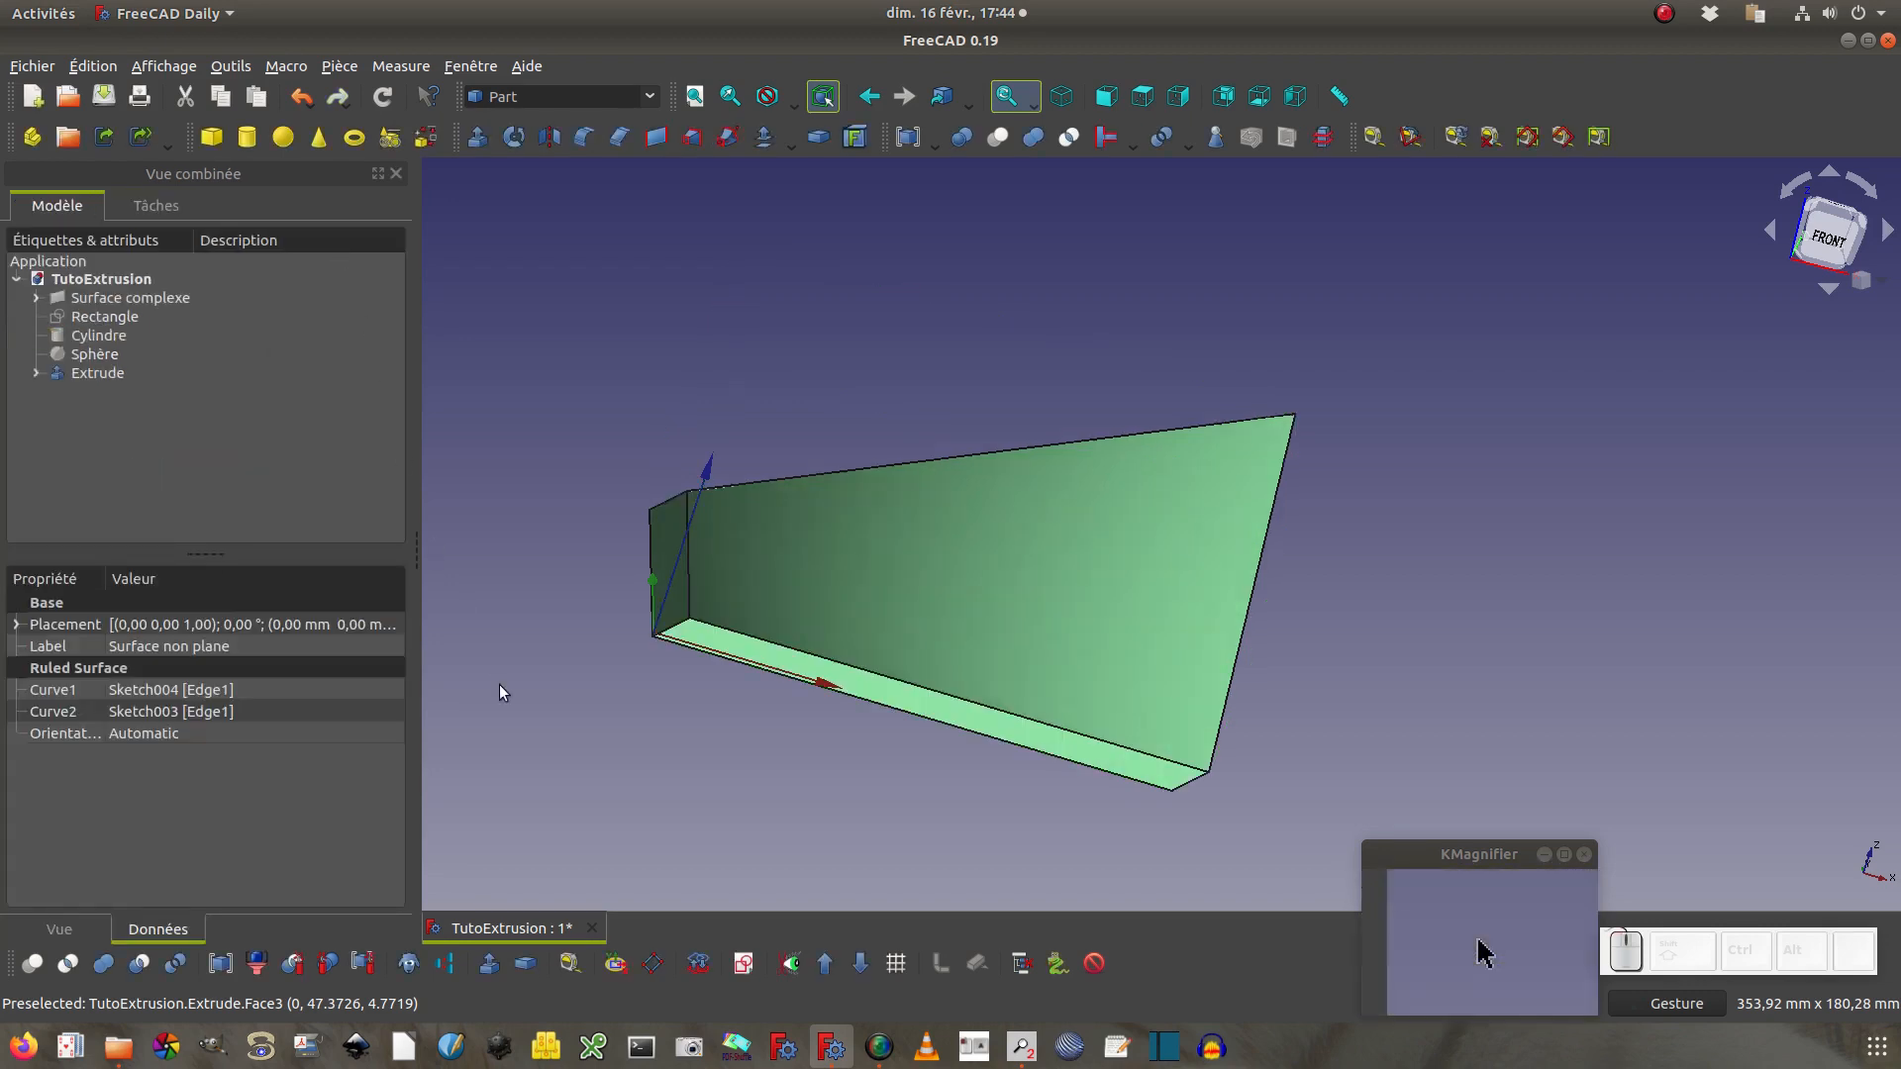
left_click_drag(1168, 894, 1660, 627)
left_click_drag(756, 514, 561, 478)
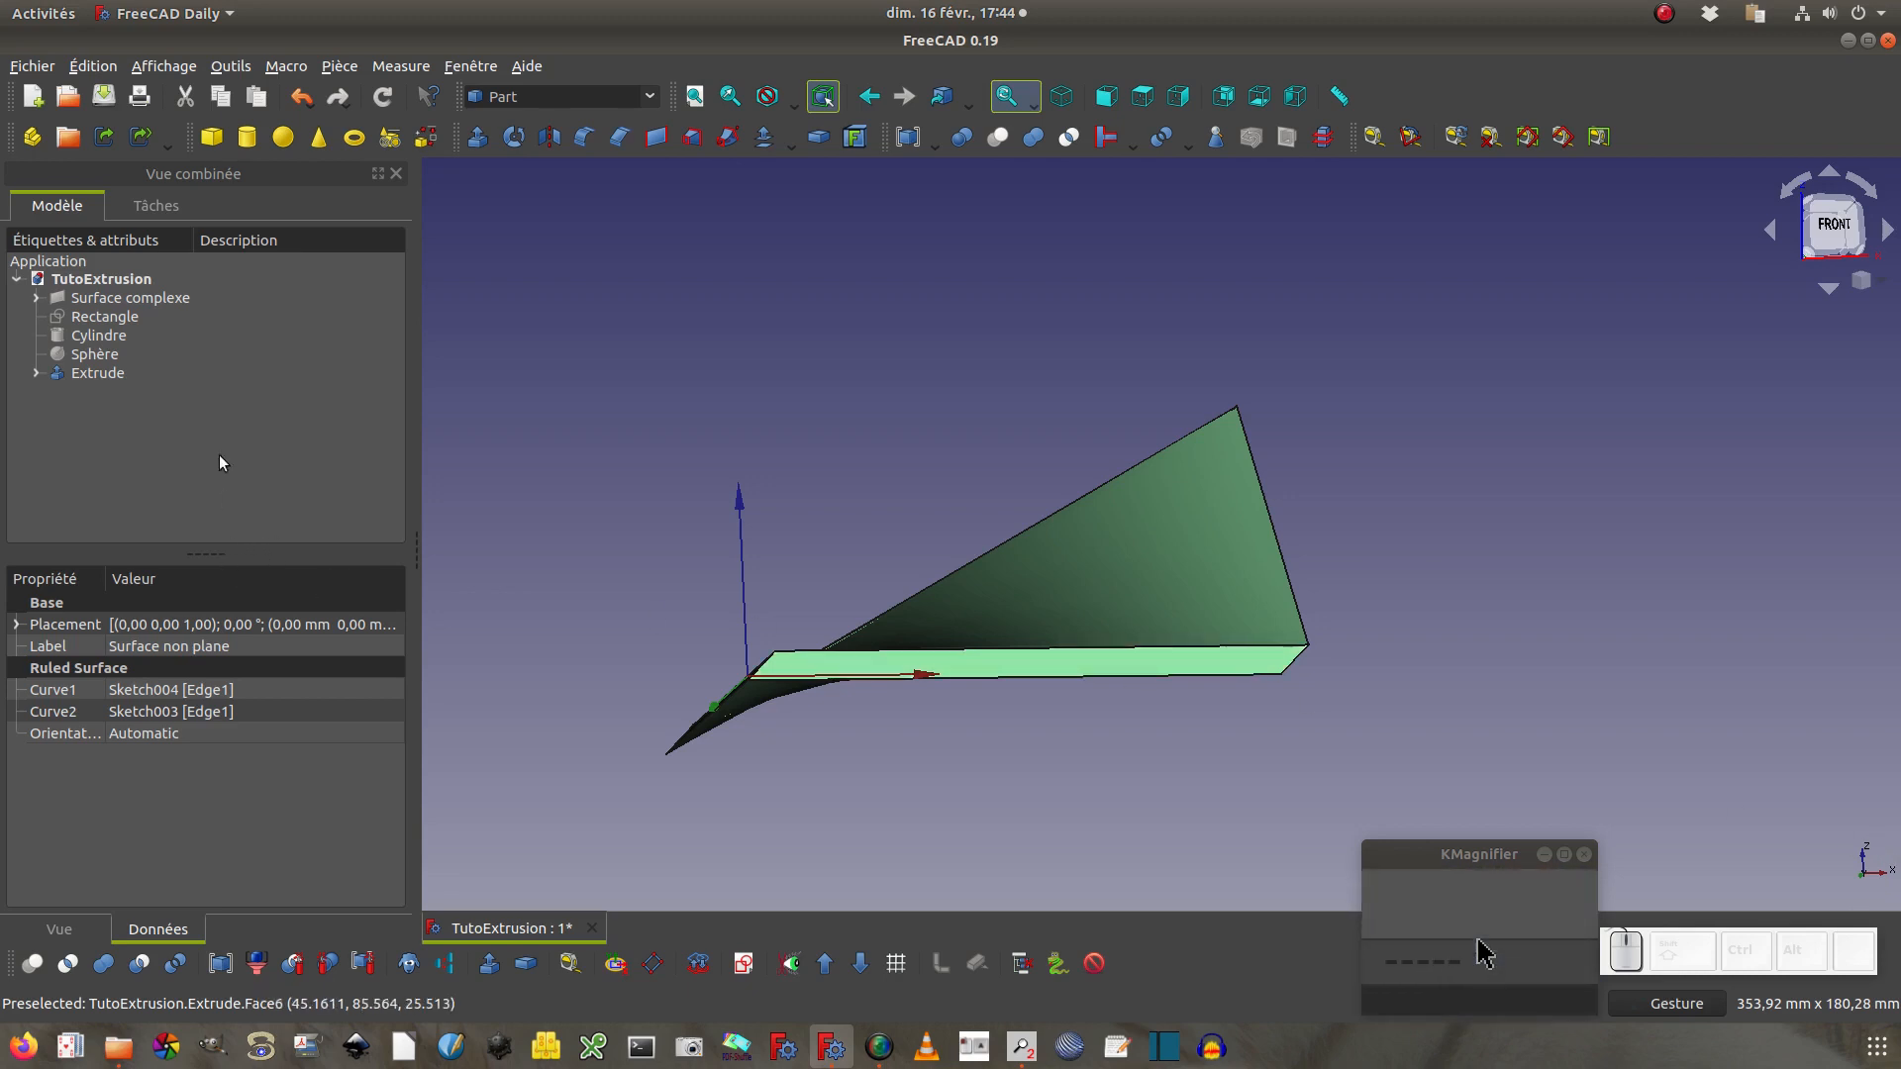
Extrude Surface non plane again, 10 mm along the custom direction Z 1 without creating a solid, and close the Extrude task
left_click(478, 137)
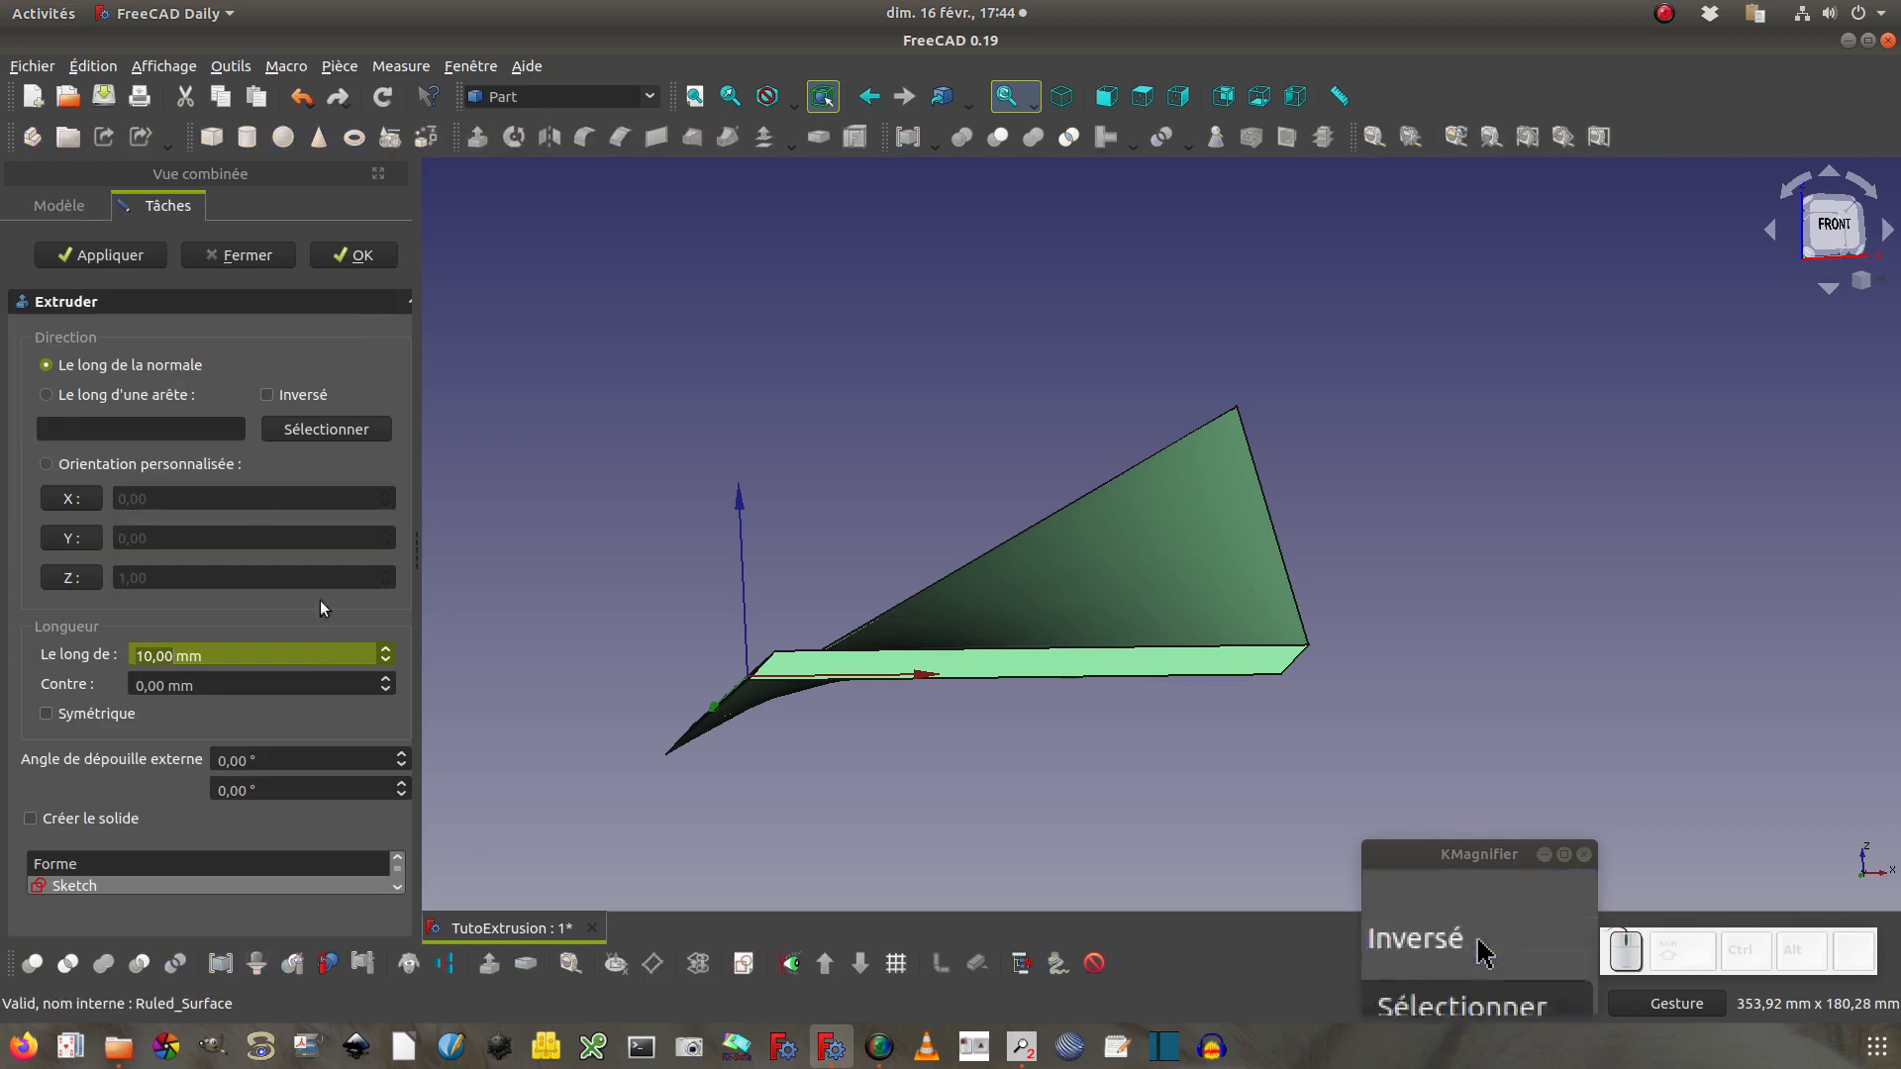
left_click(90, 582)
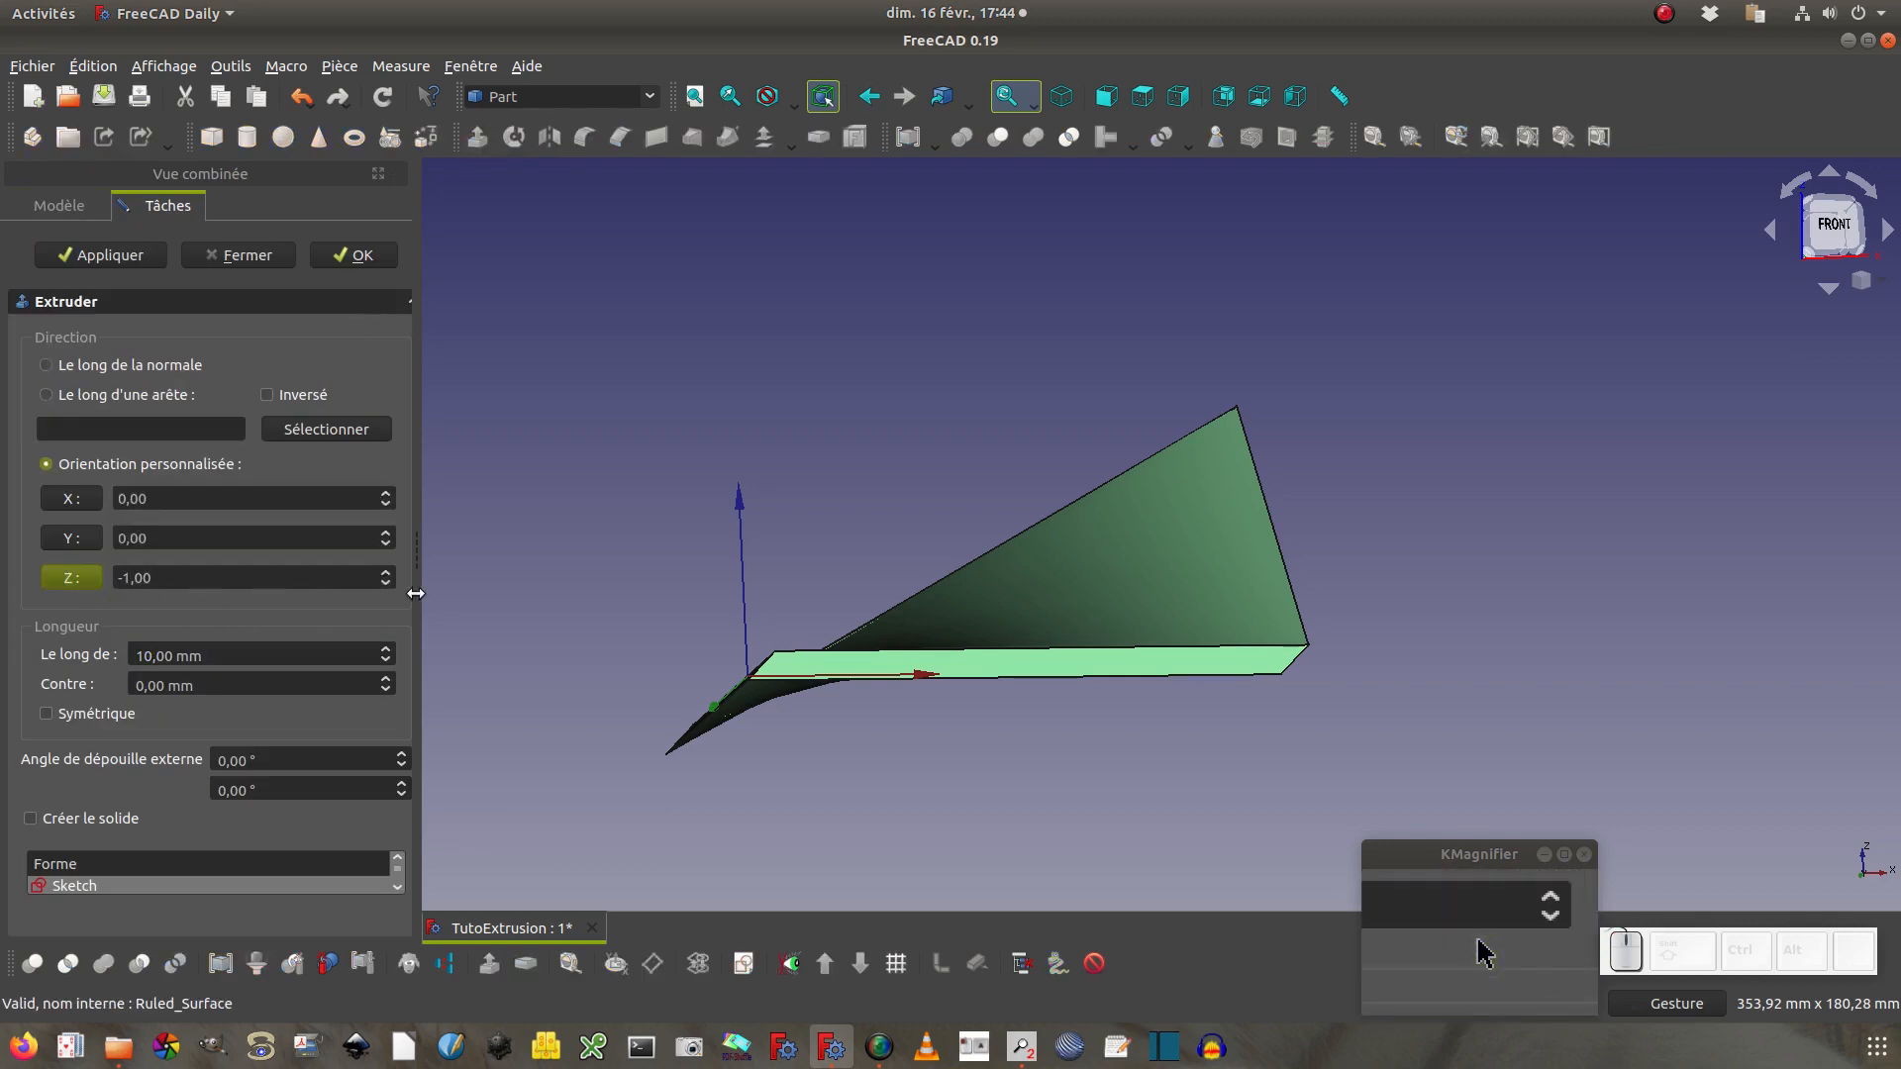
left_click(386, 573)
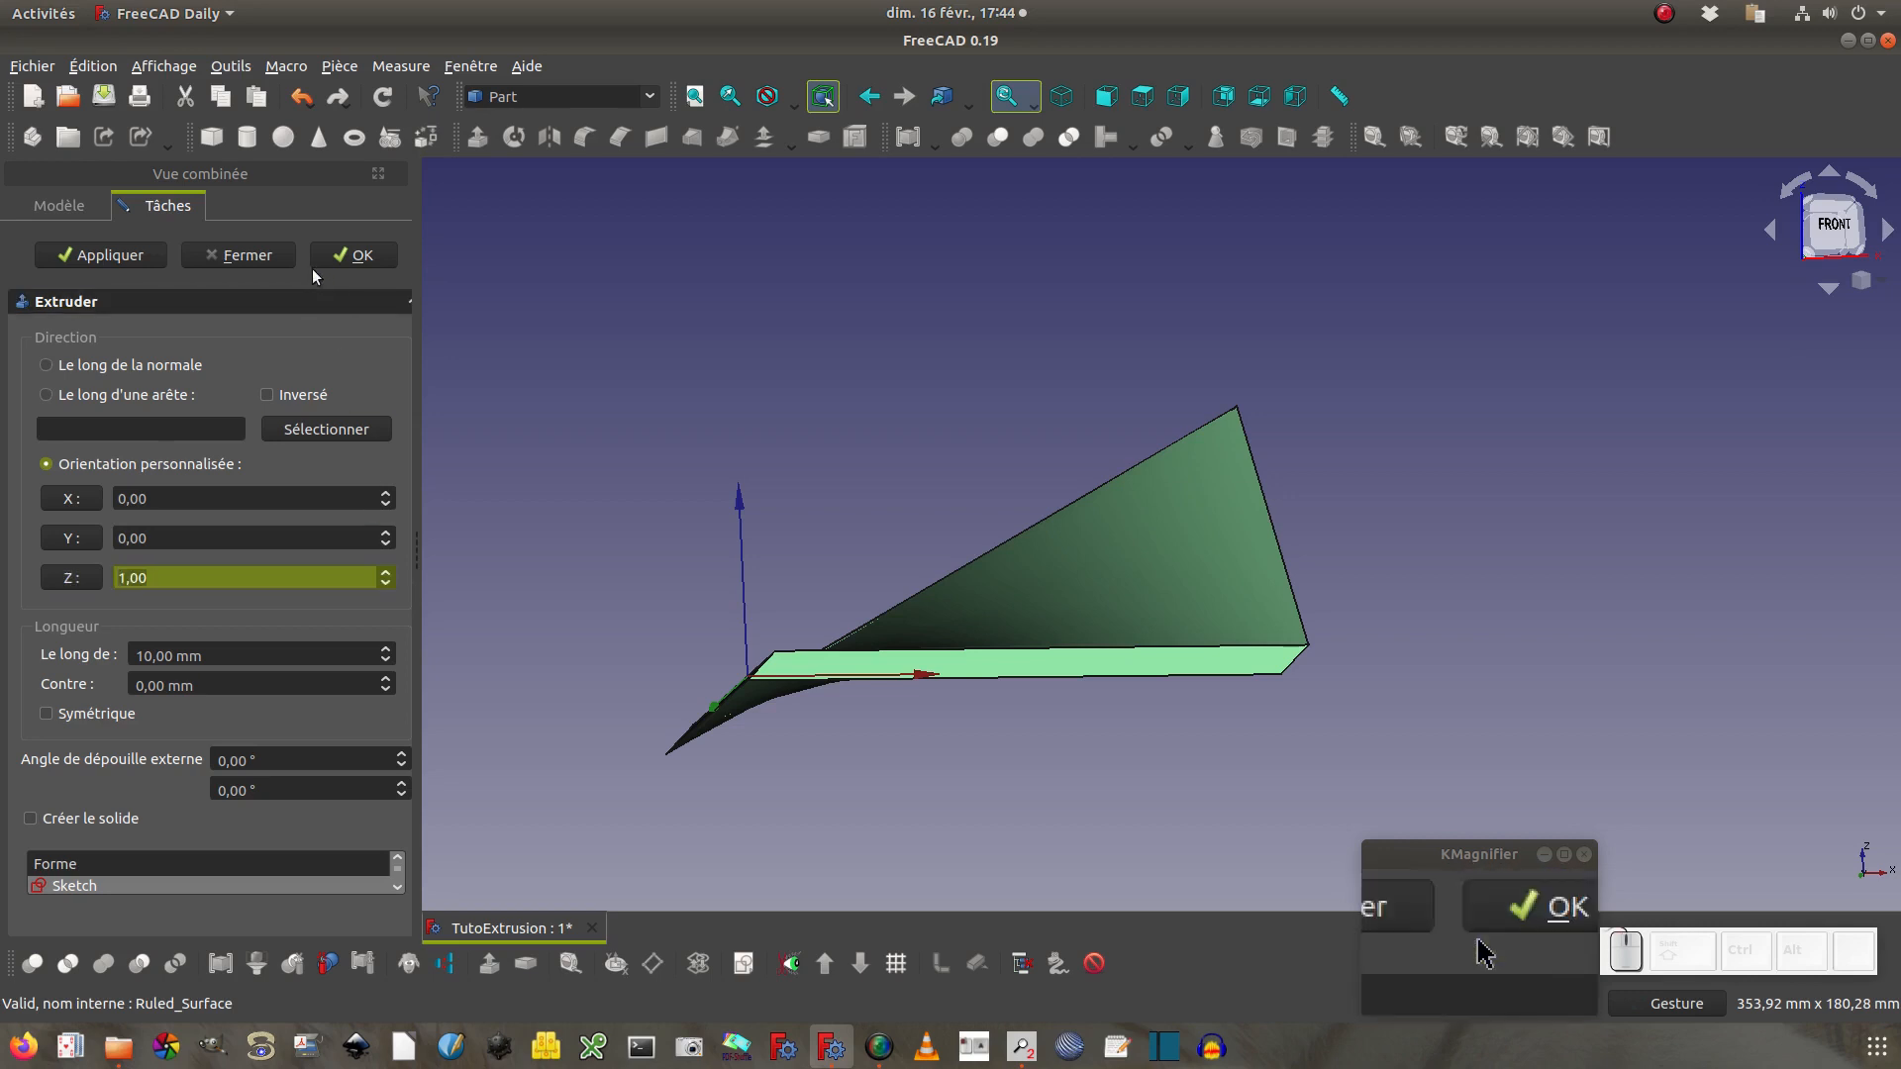
left_click(147, 256)
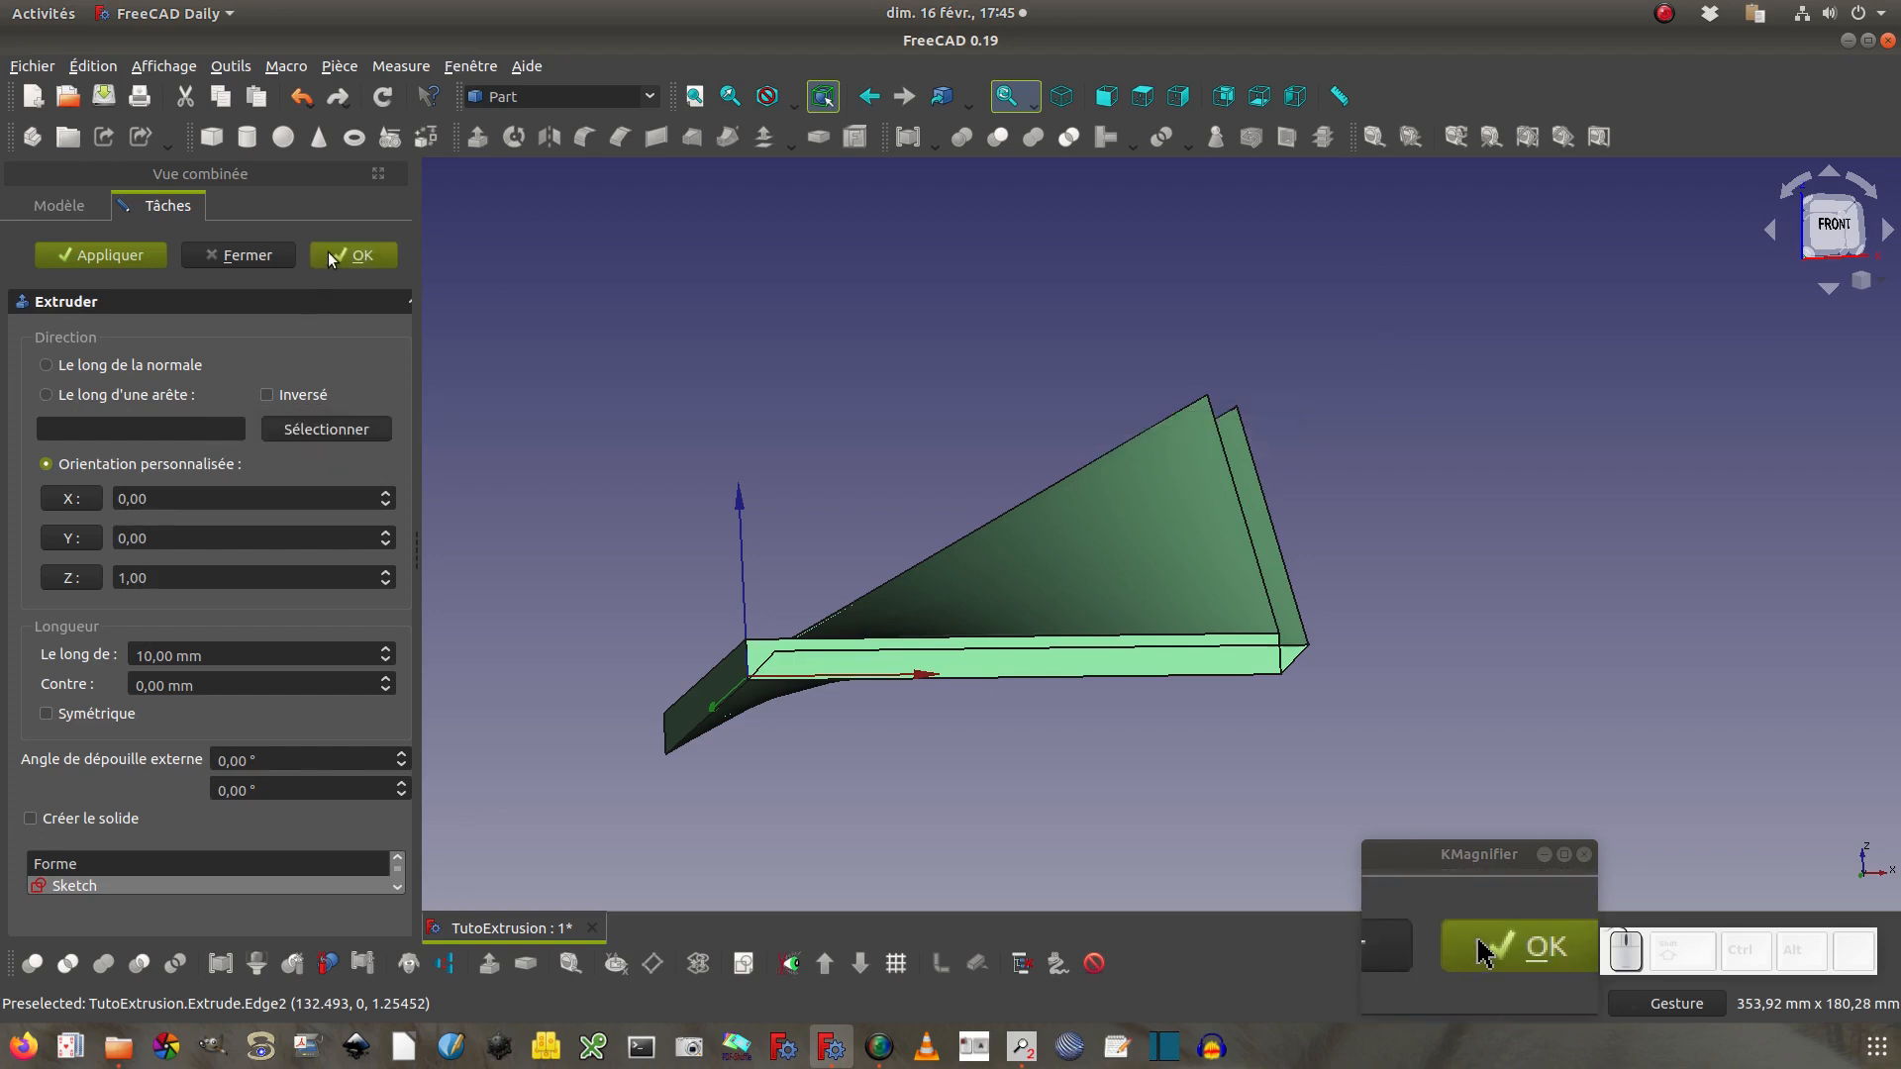
left_click(247, 254)
Hide the two extrusions, Extrude and Extrude001
left_click(111, 375)
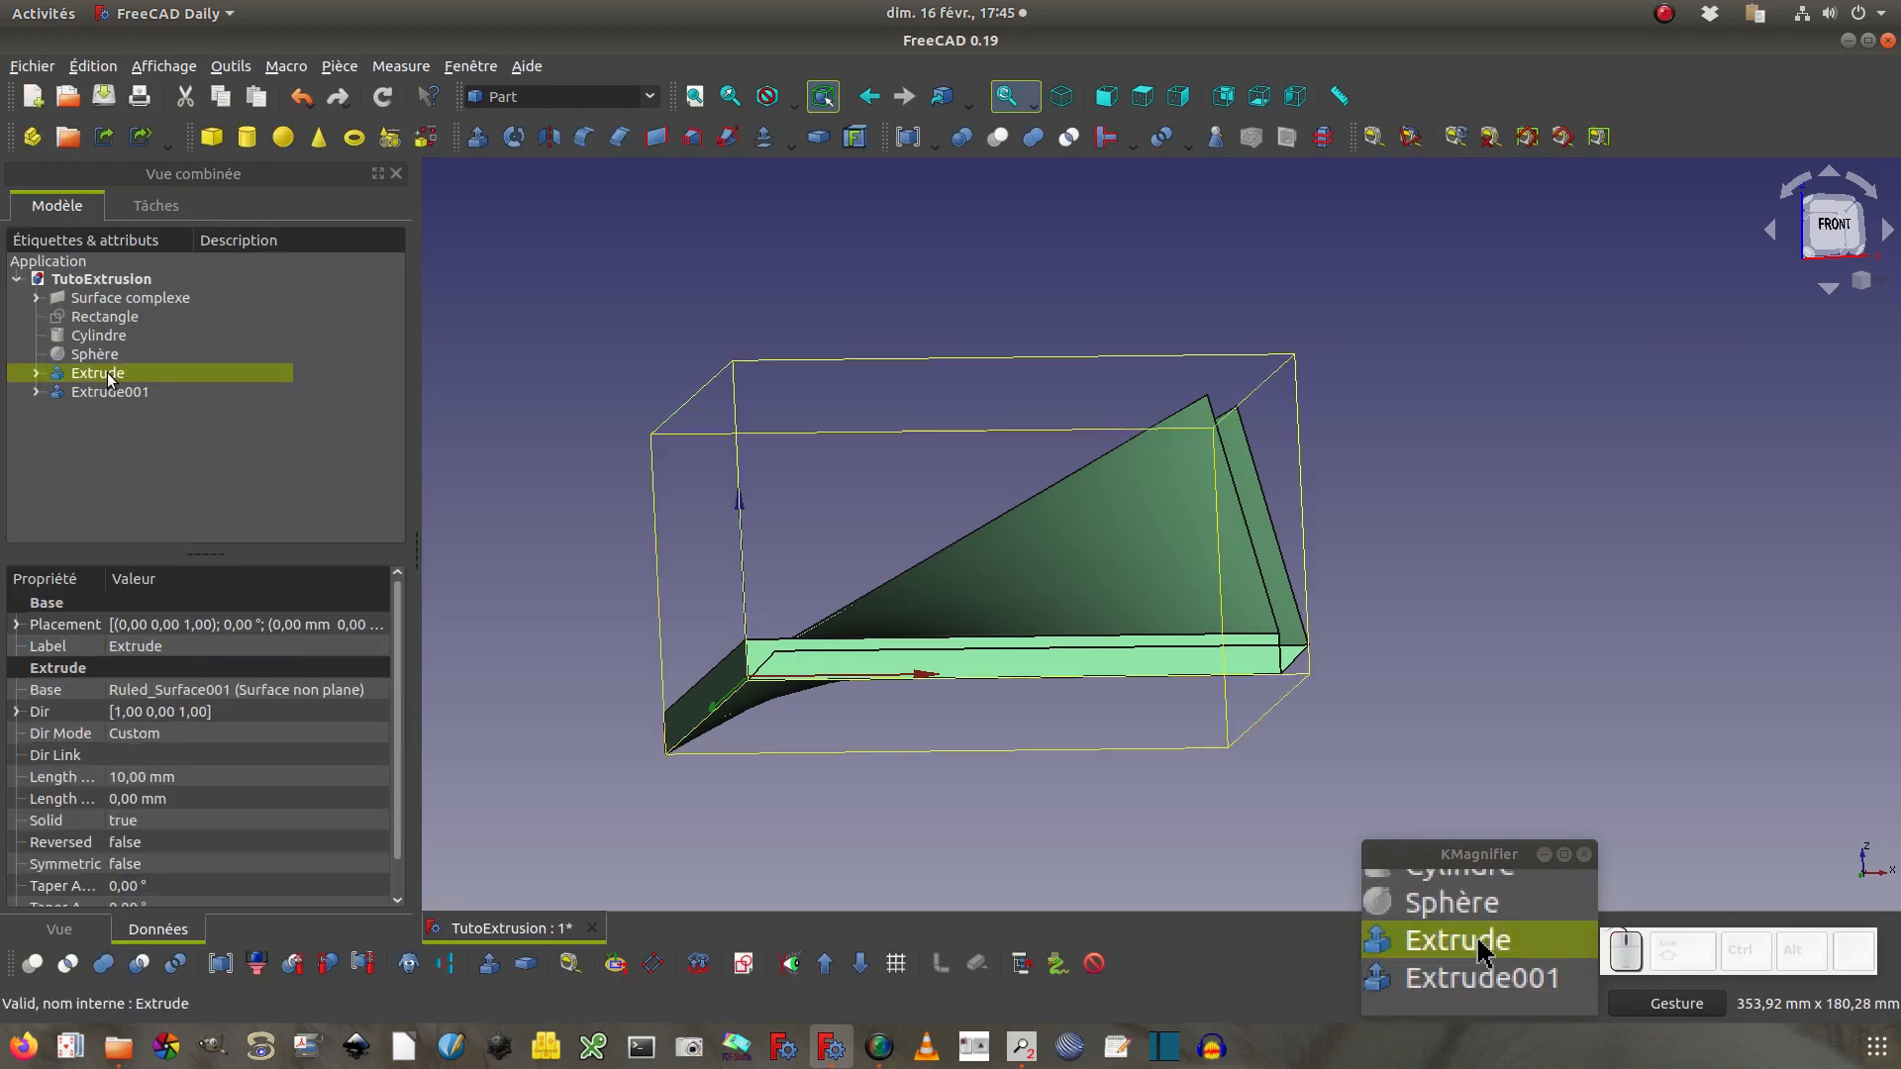
key("space")
left_click(110, 392)
key("space")
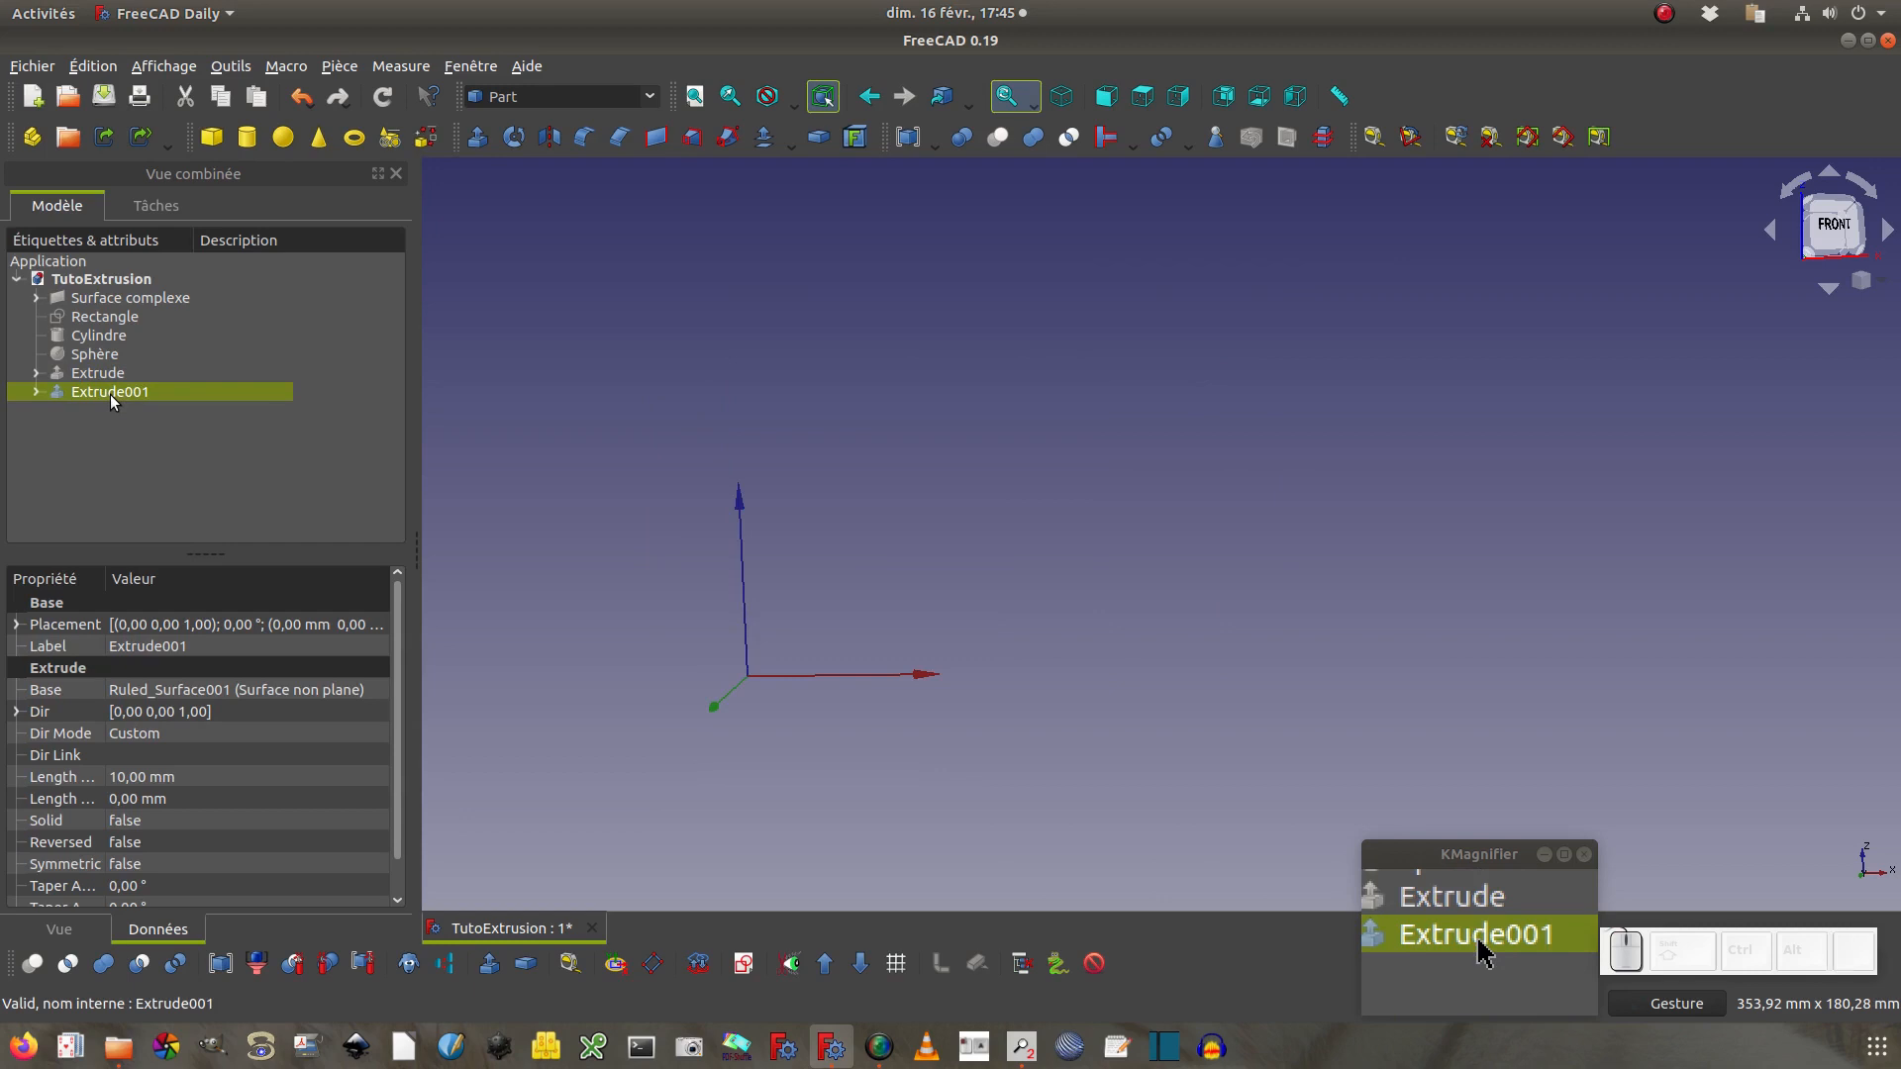
Show the Rectangle sketch together with the Cylindre and Sphère solids
left_click(108, 317)
key("space")
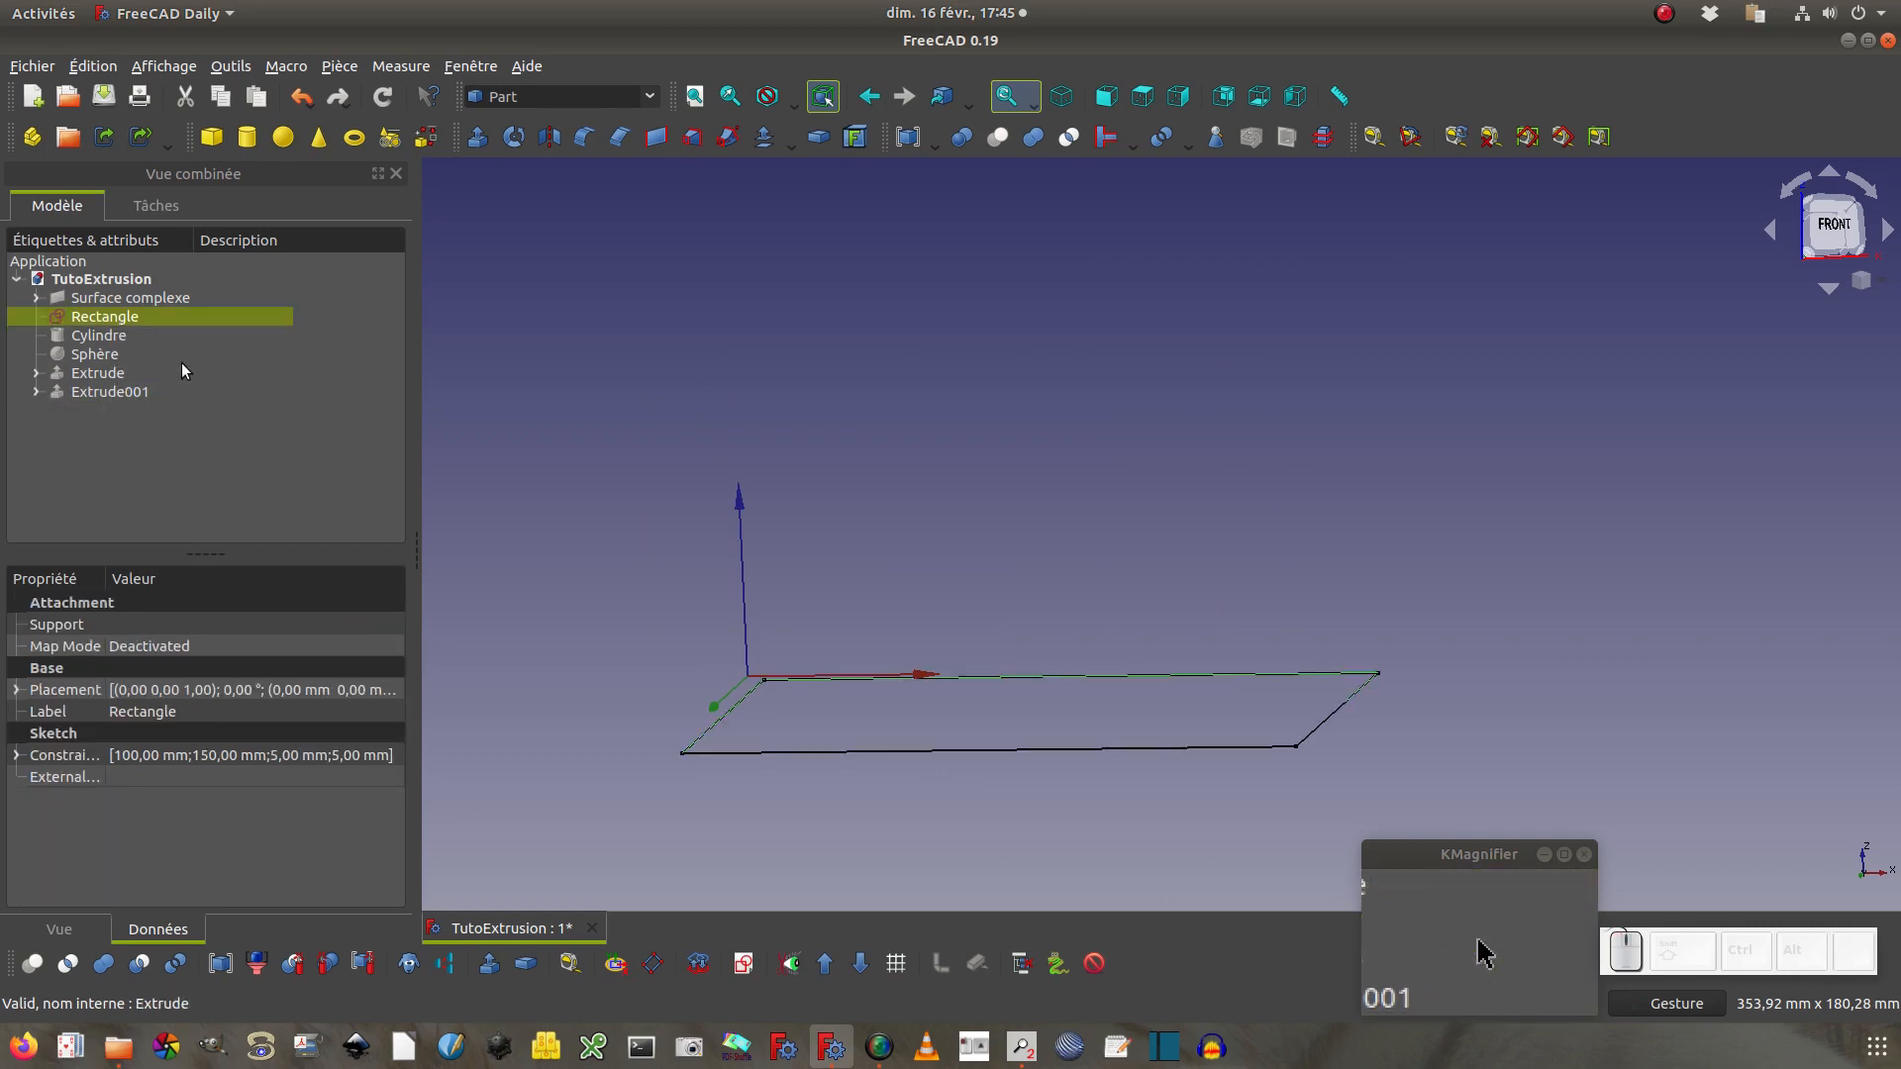
mouse_move(551, 549)
left_mouse_down()
mouse_move(573, 525)
mouse_move(561, 545)
left_mouse_up()
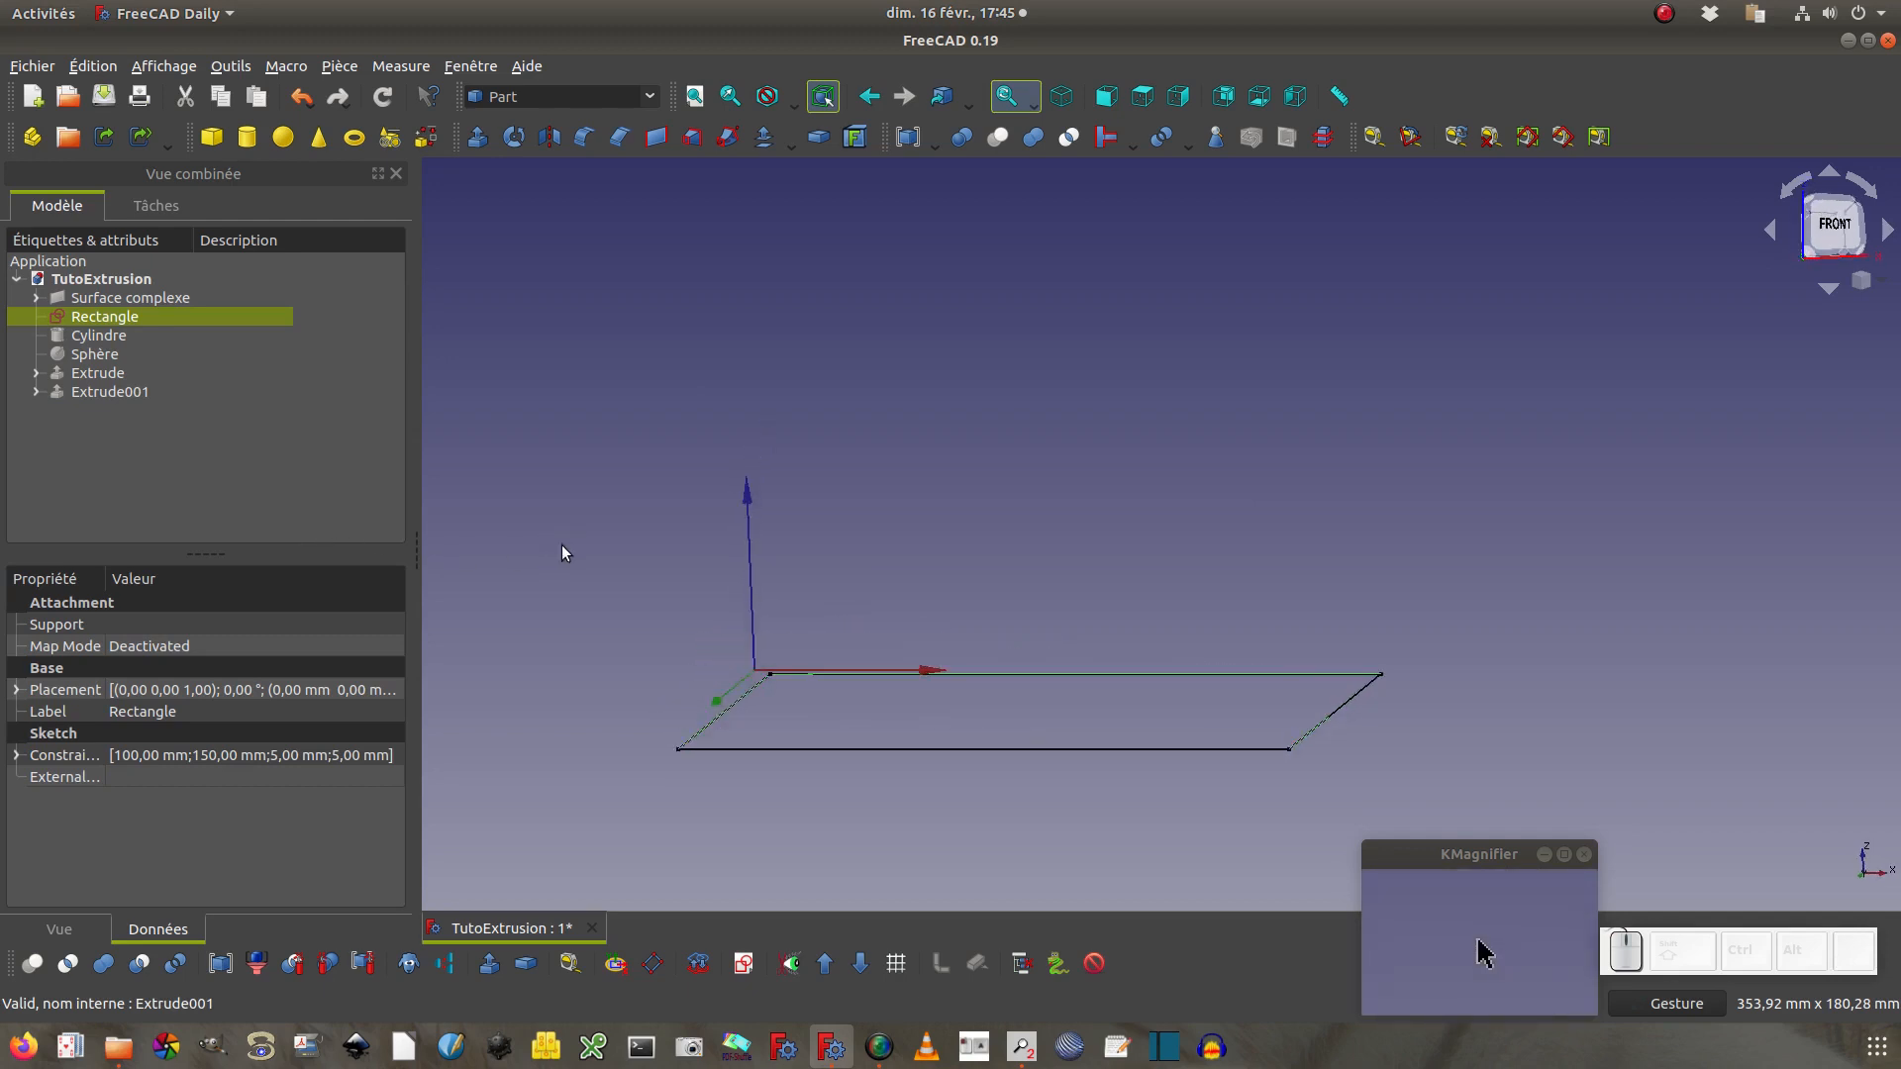
left_click(123, 337)
key("space")
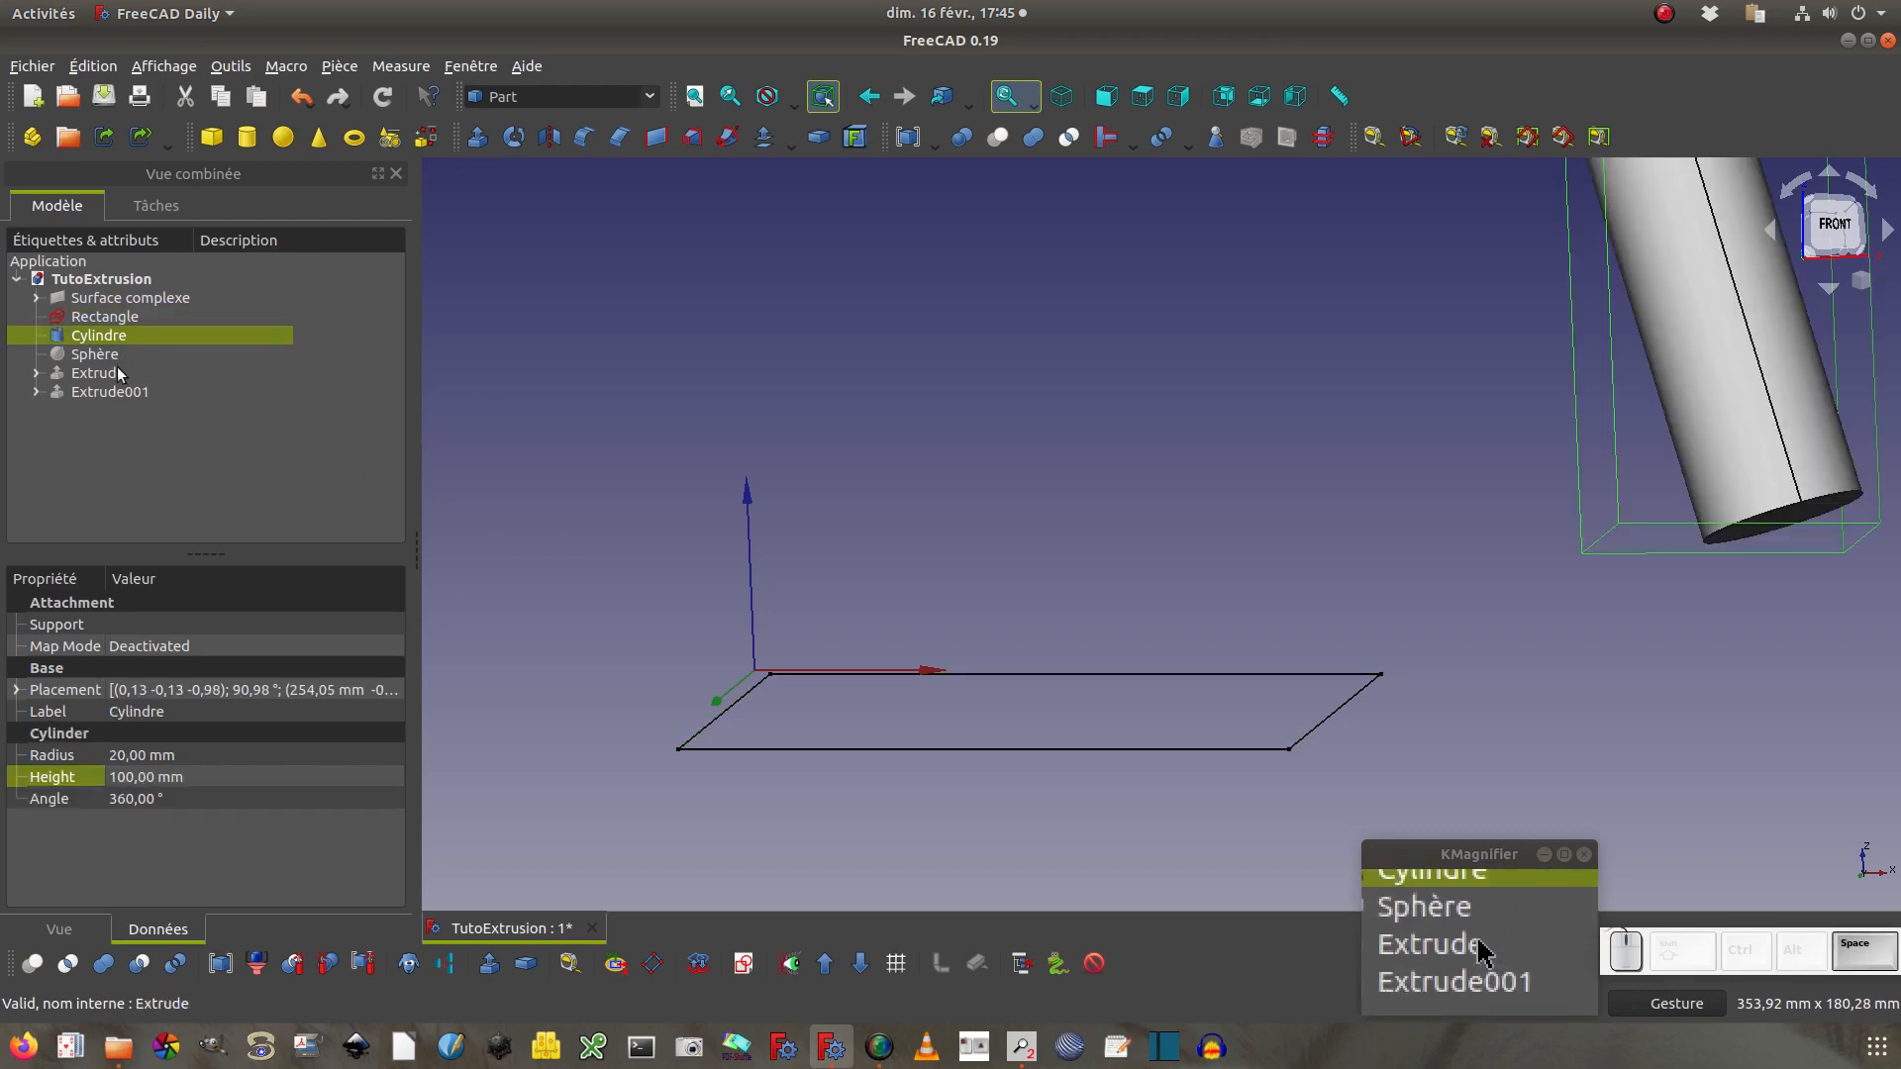
left_click(112, 355)
key("space")
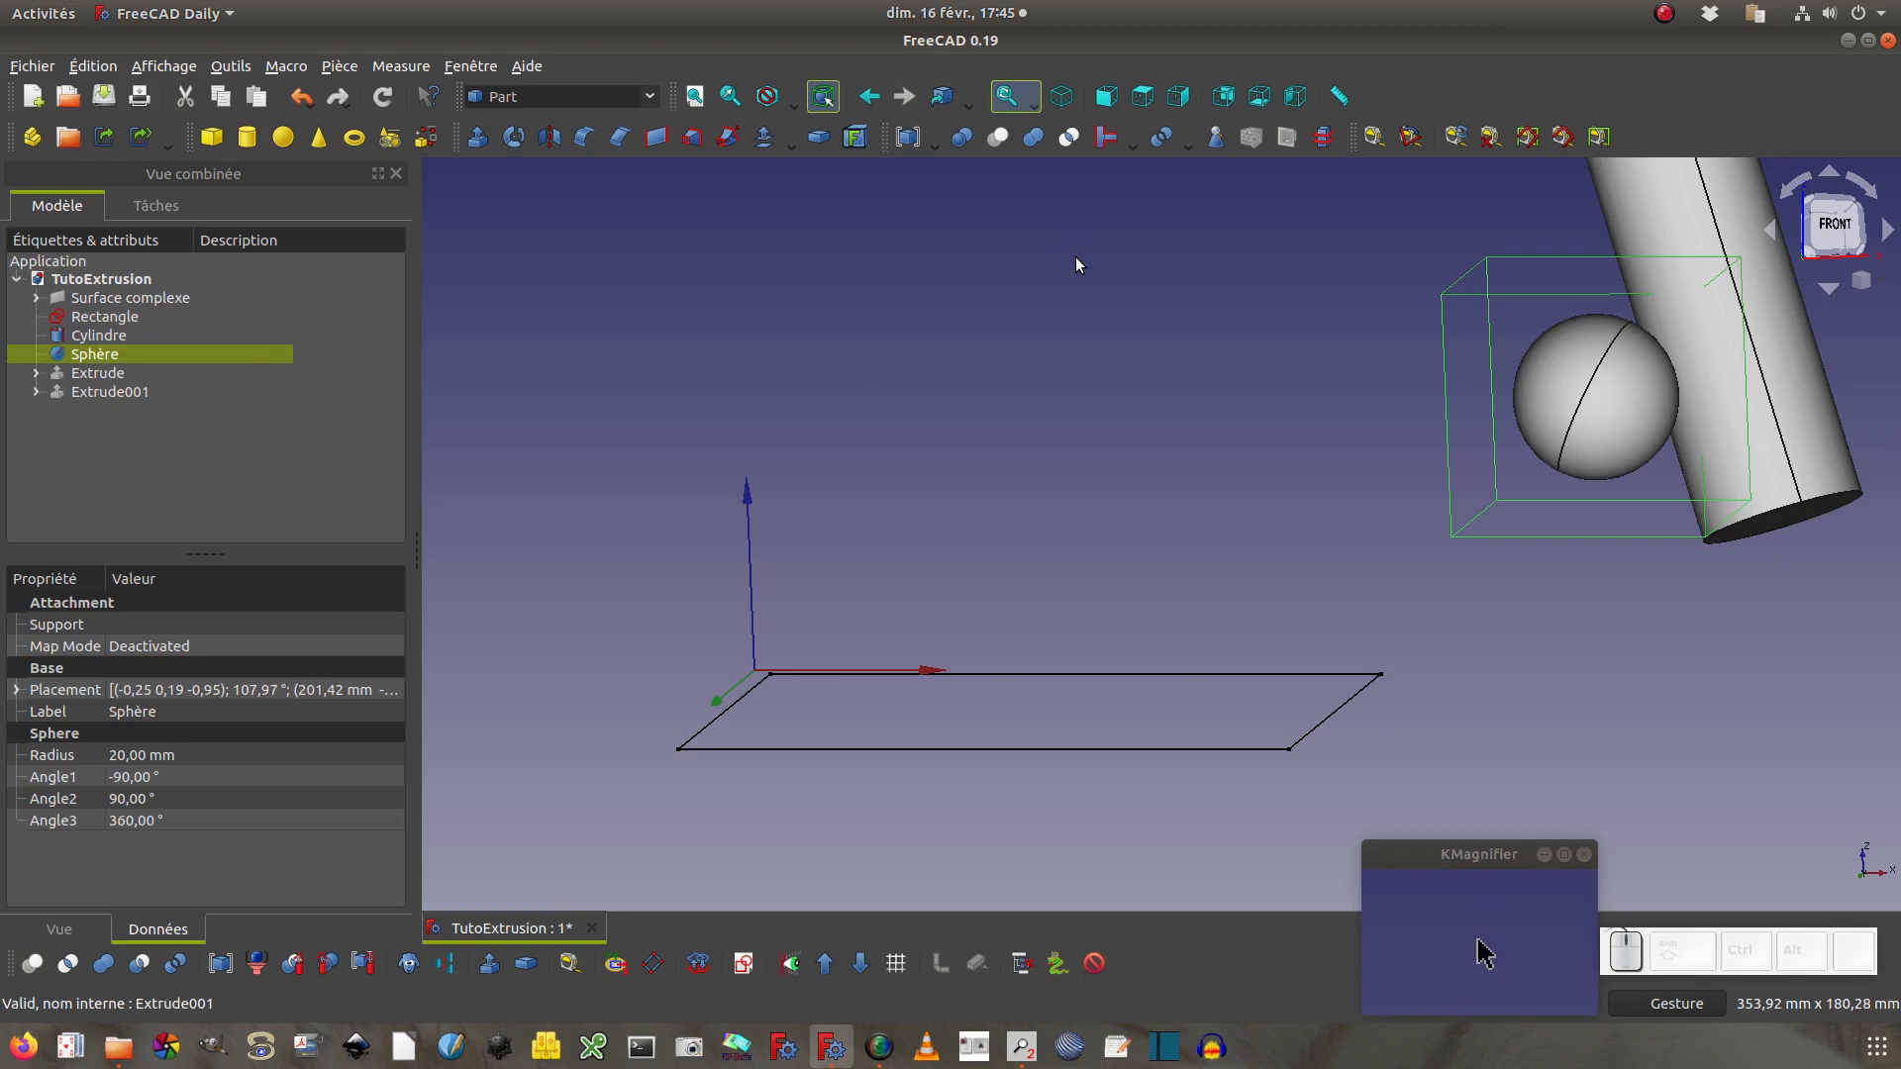
Start an extrusion along an edge and choose the cylinder's straight side edge as its direction
left_click(479, 139)
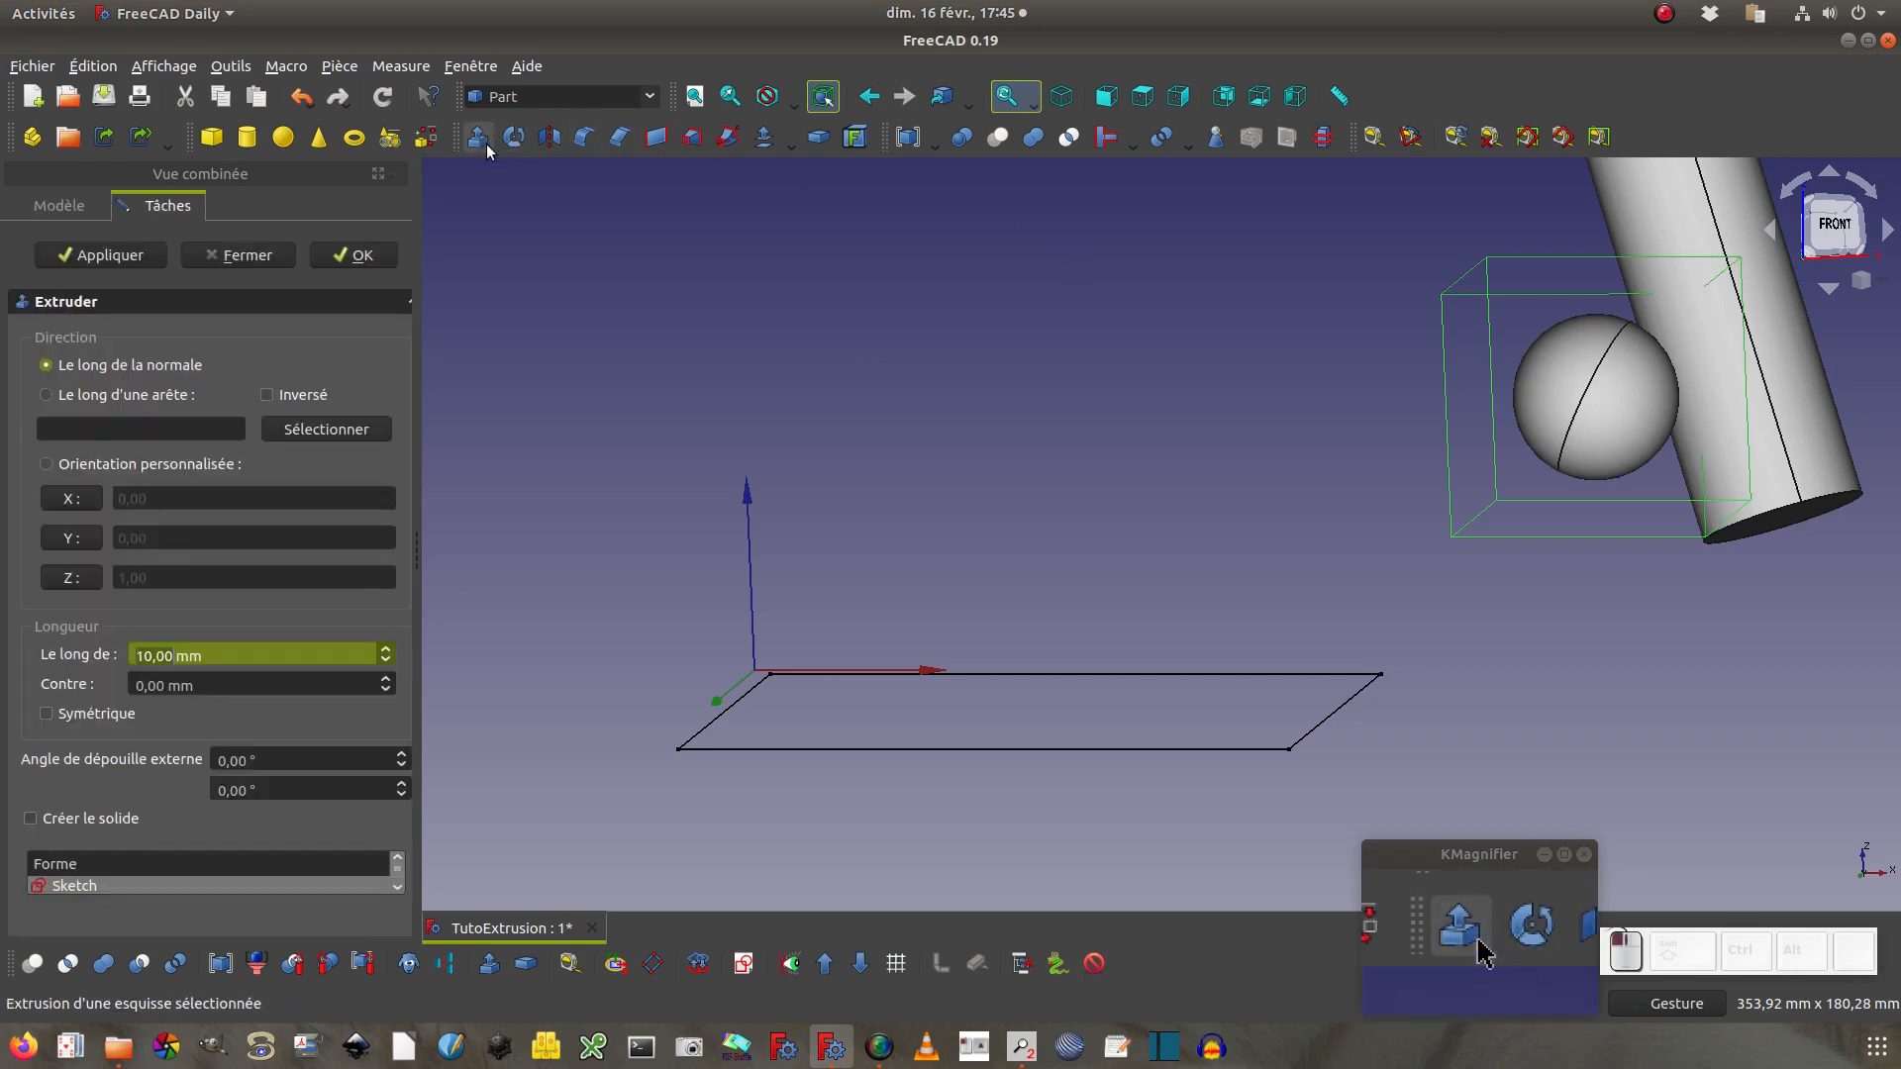
left_click(129, 395)
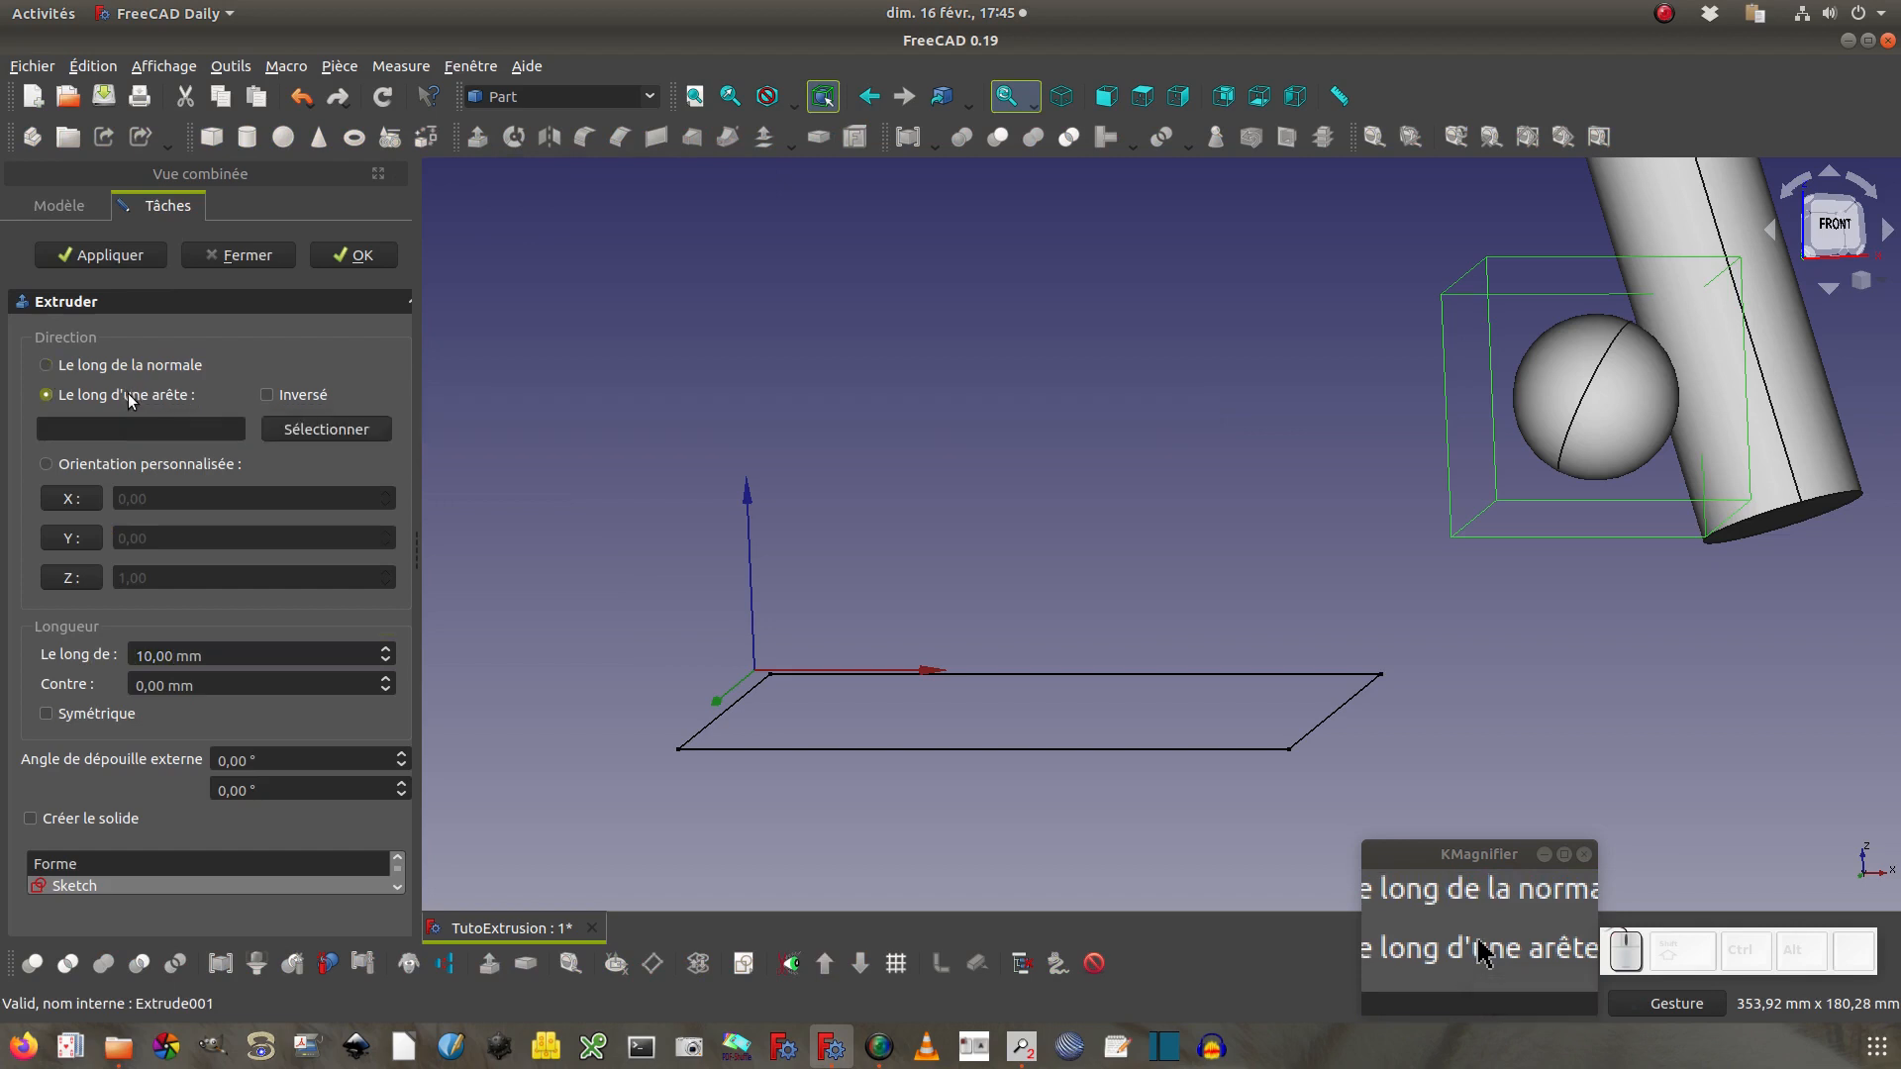
left_click(317, 431)
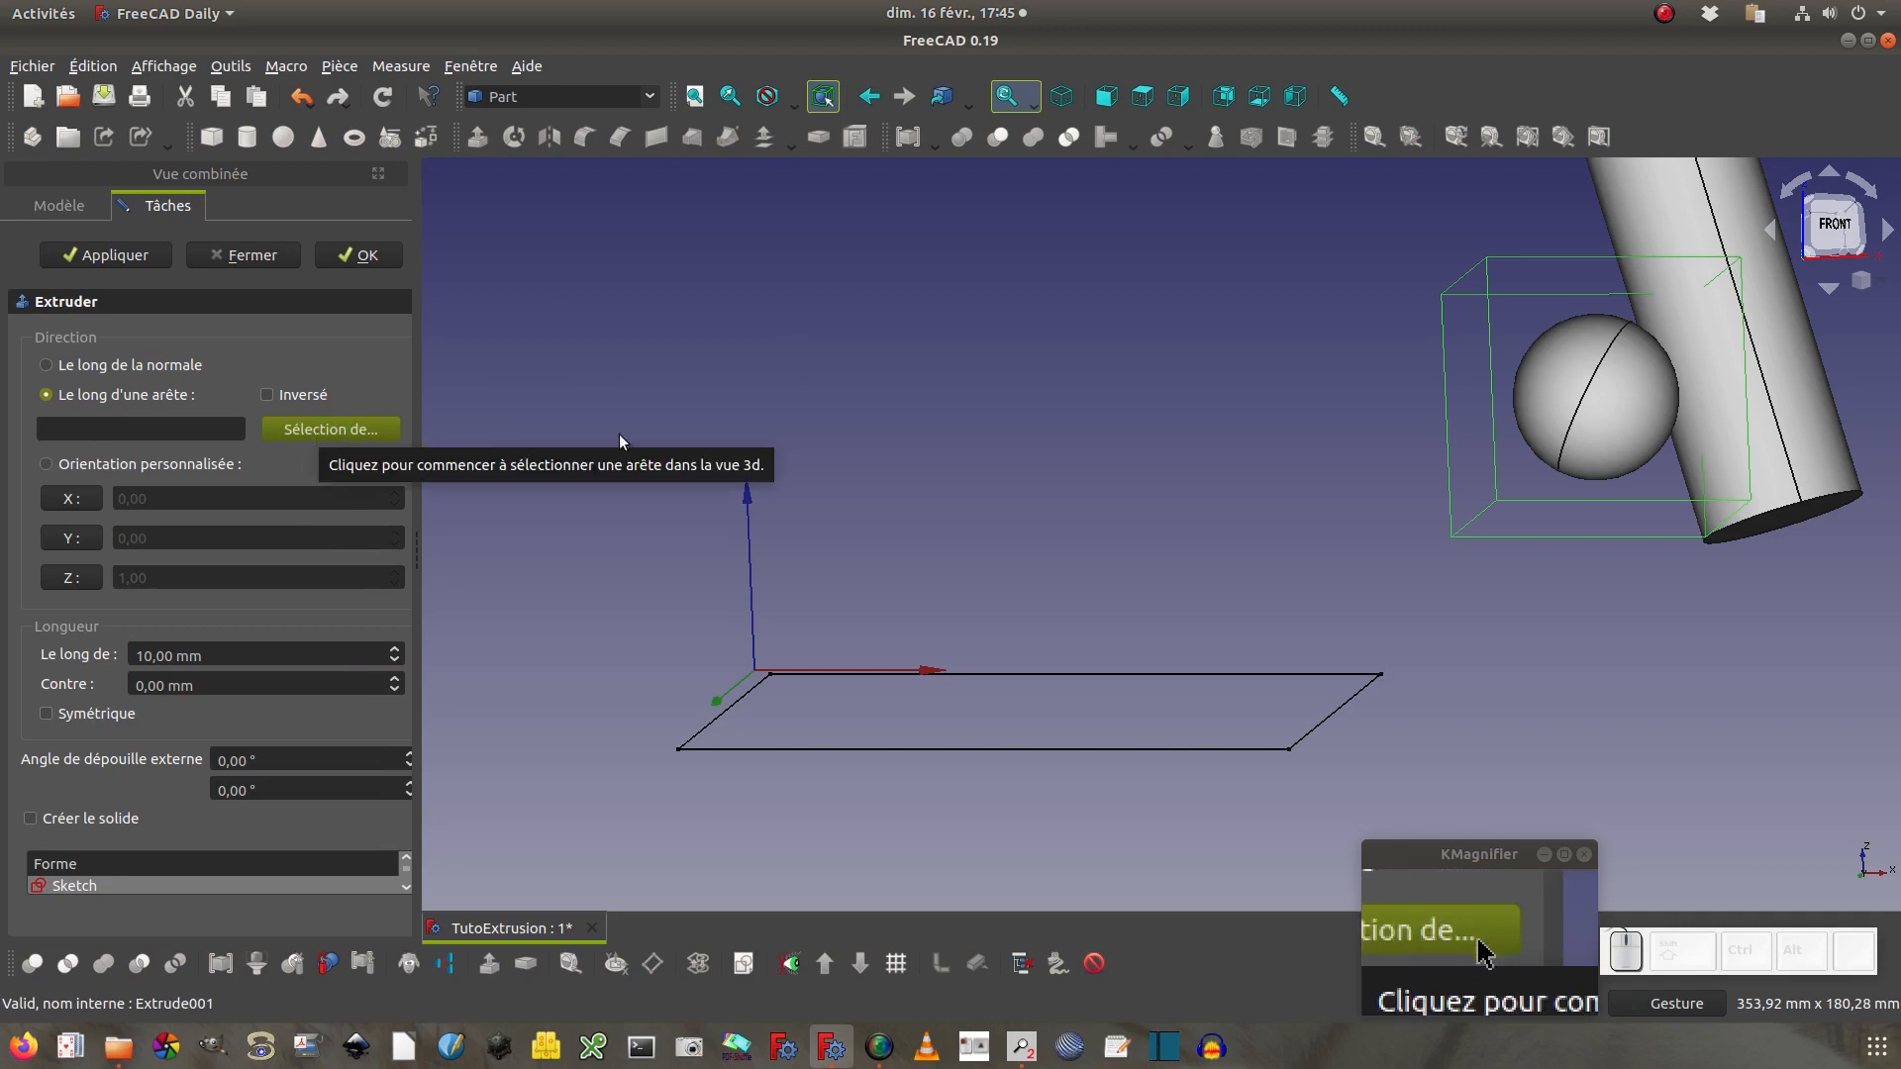
left_click(1777, 419)
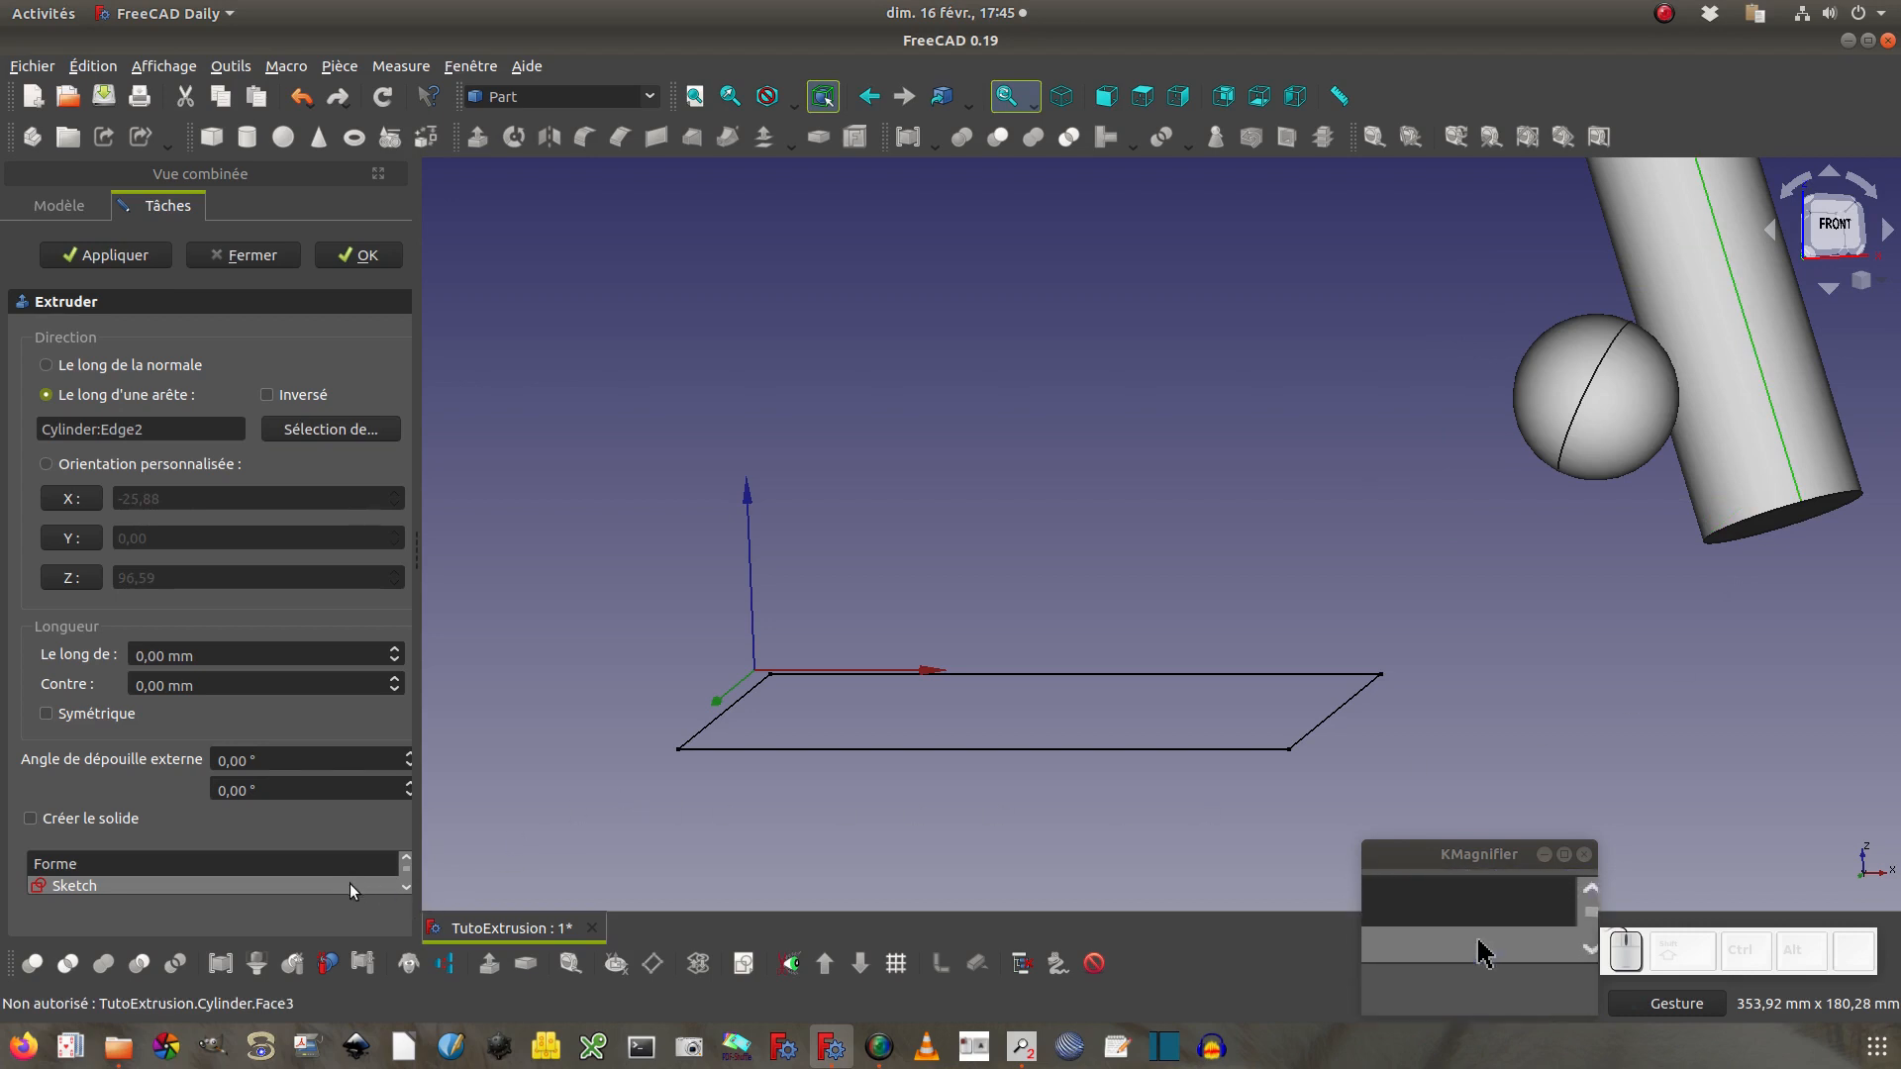
Extrude the Rectangle sketch along the cylinder edge with both lengths at 0 mm, compare it with the cylinder, and undo the extrusion
scroll(354, 885, "down", 1)
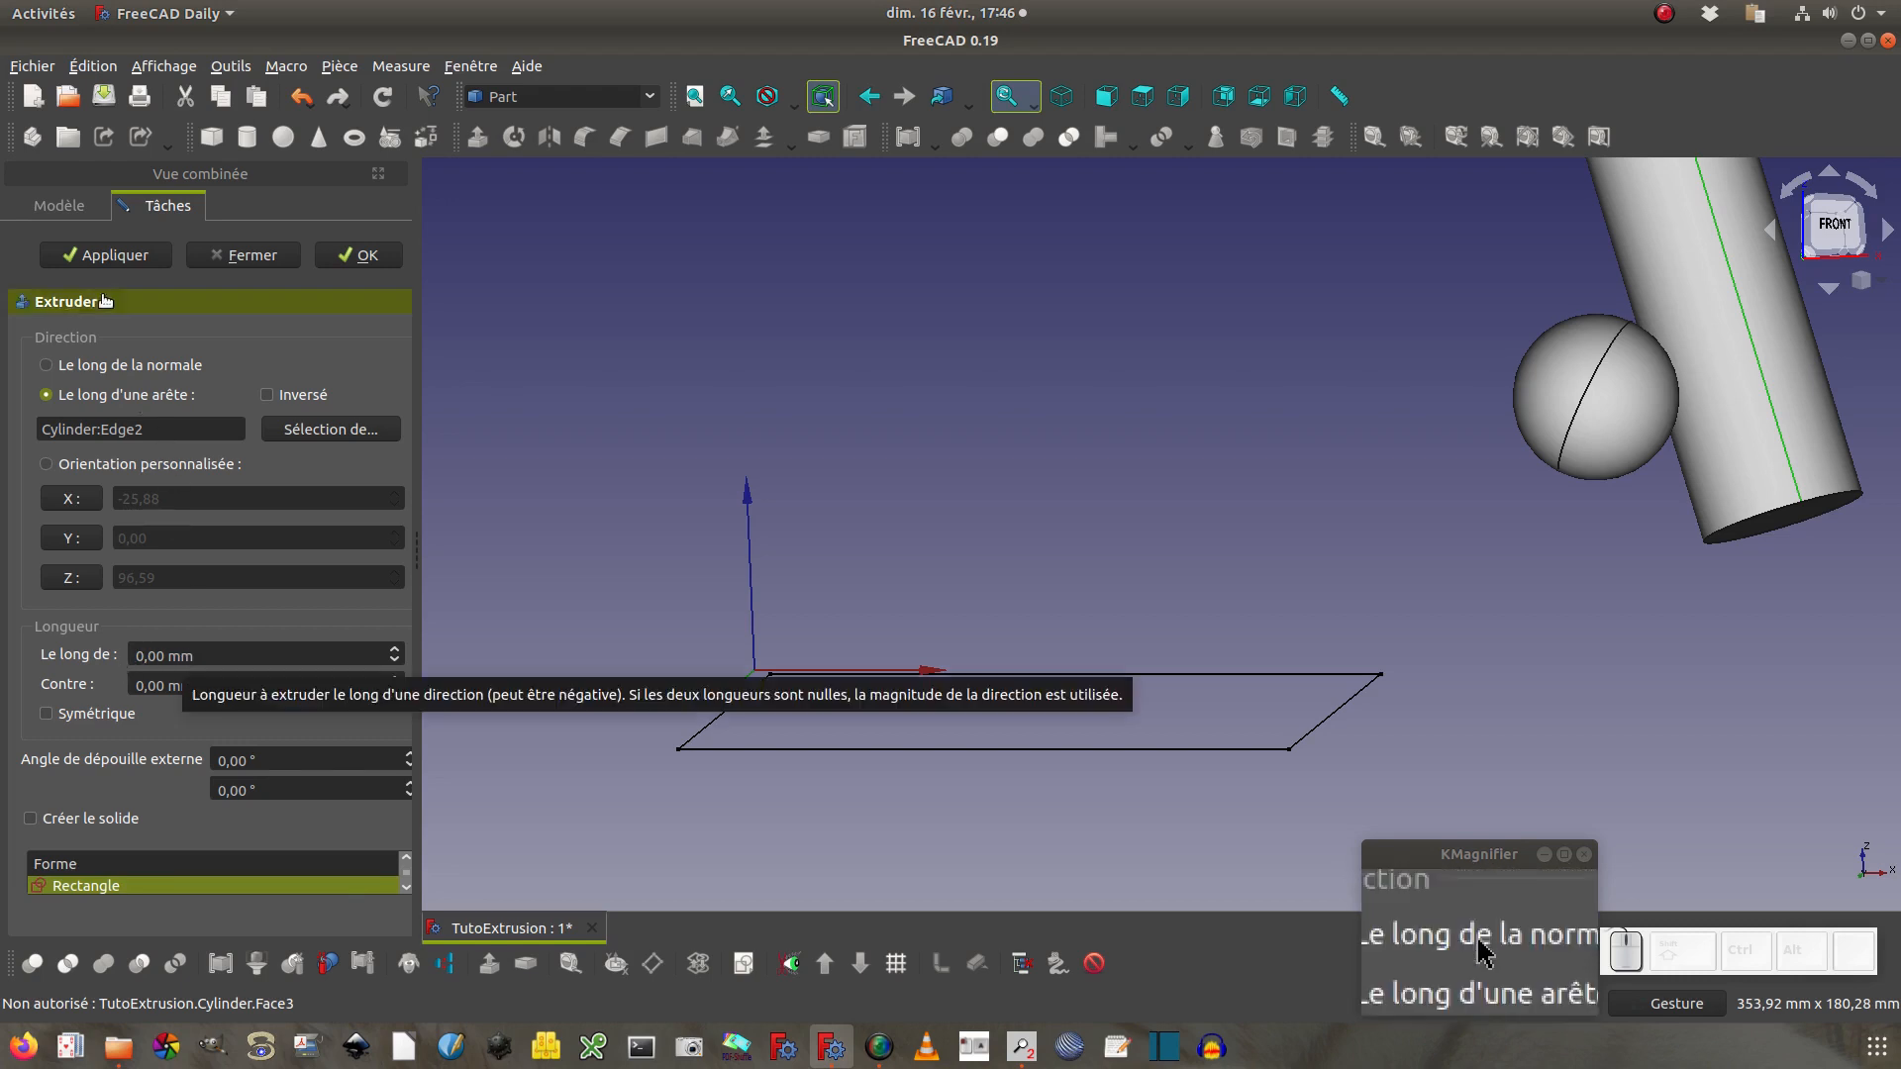
left_click(113, 255)
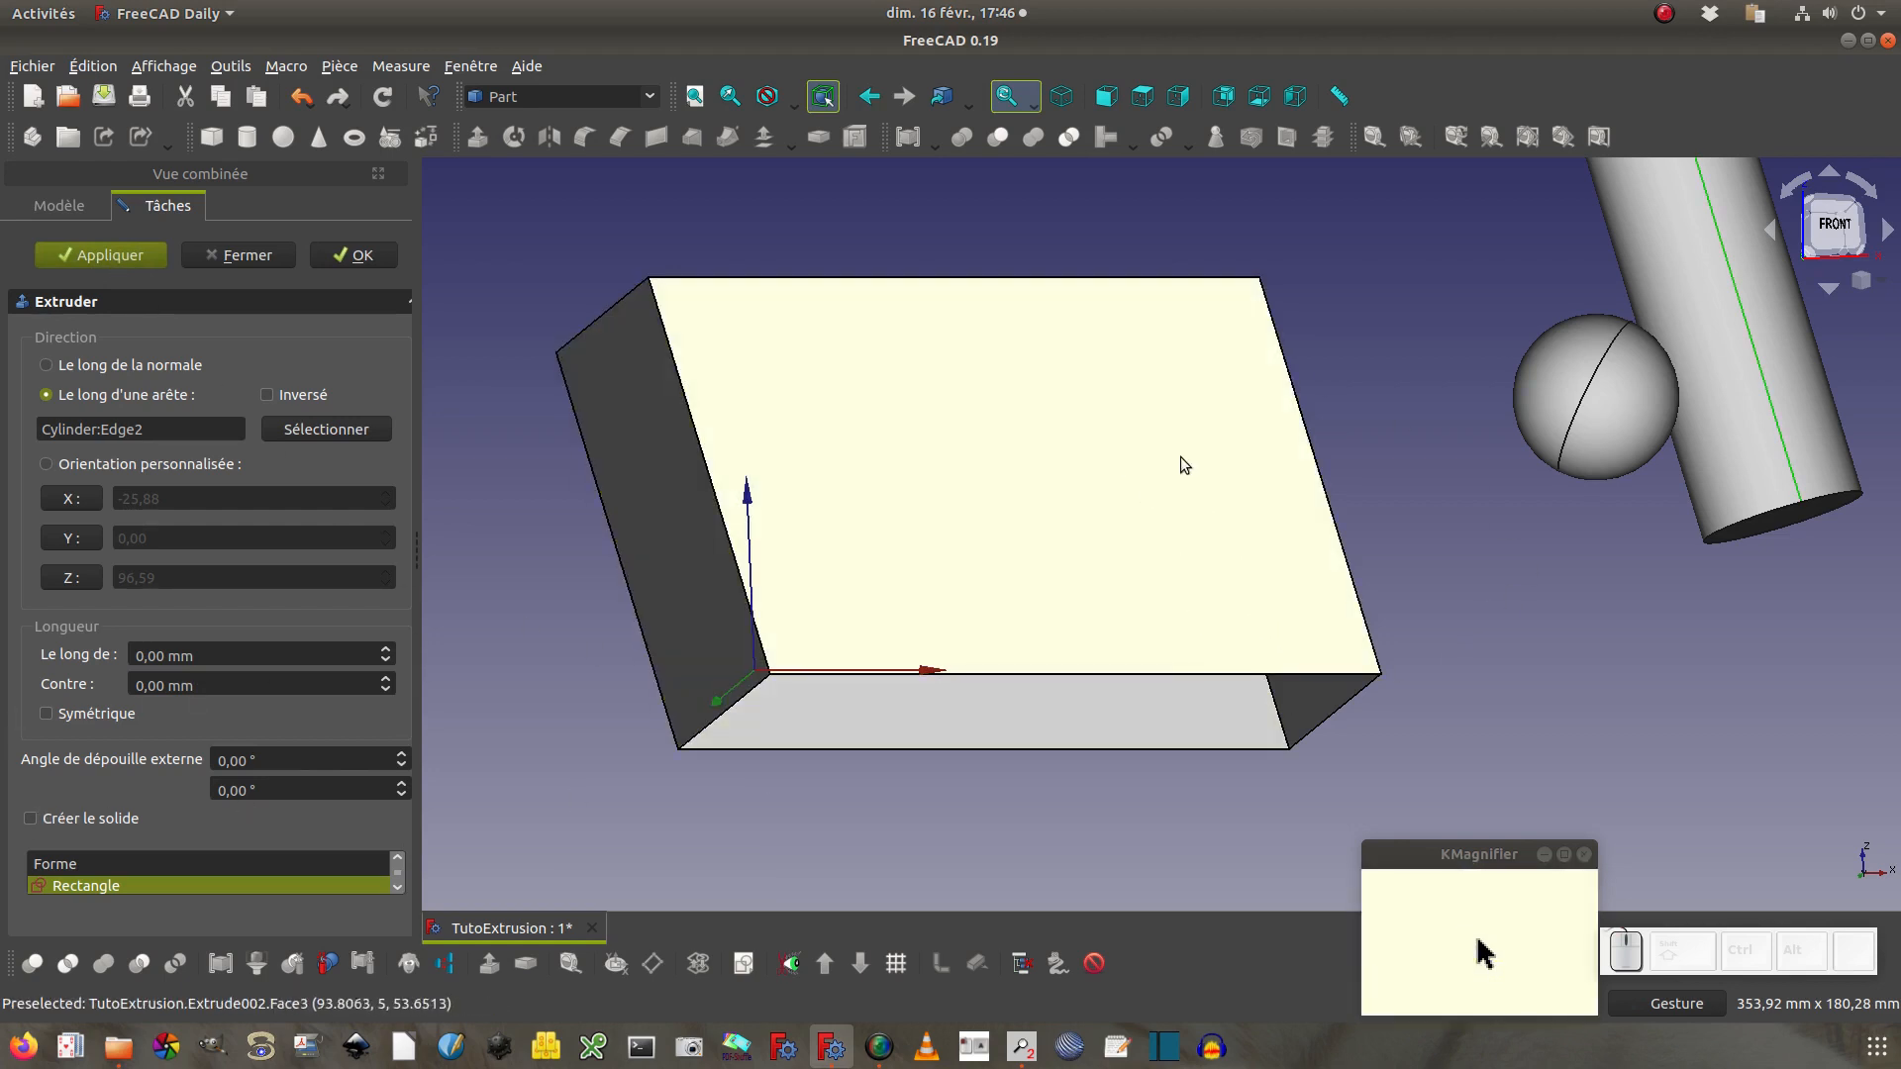
left_click_drag(1503, 465, 1517, 510)
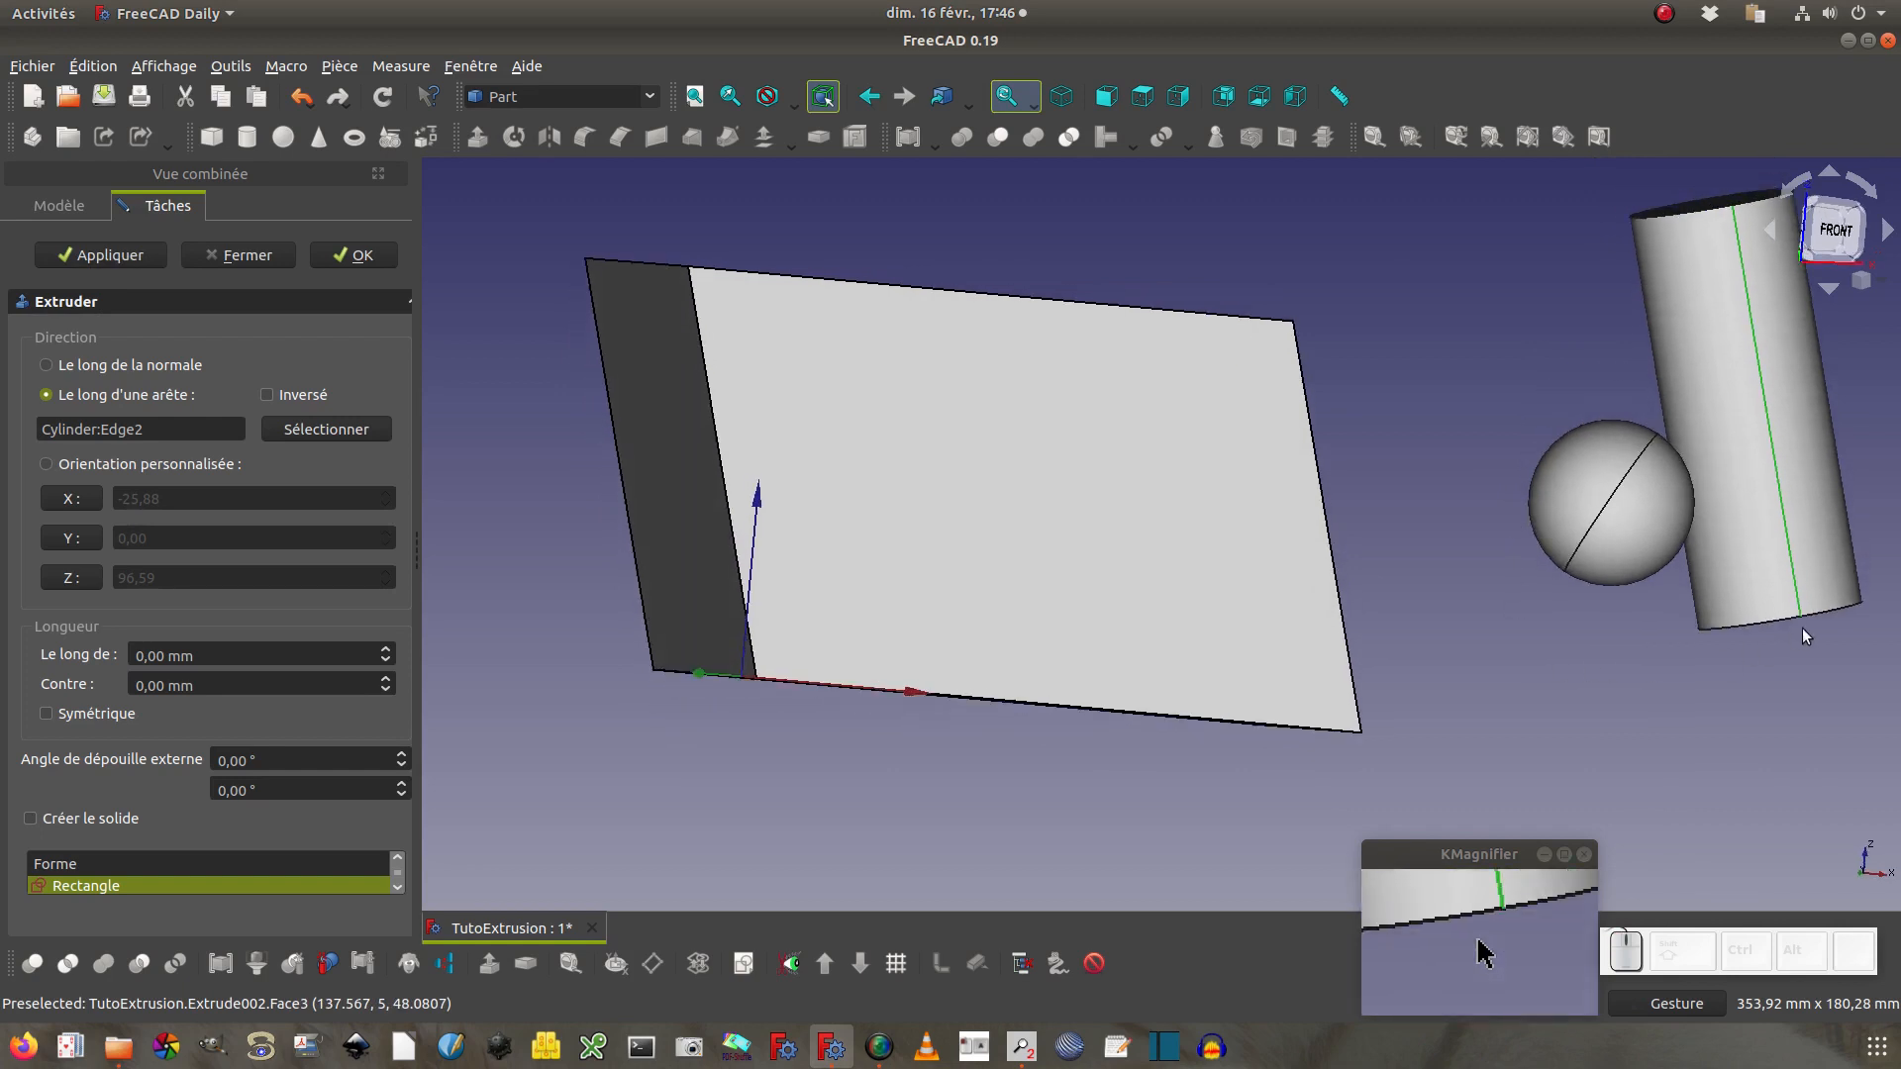
left_click_drag(1833, 628, 1831, 611)
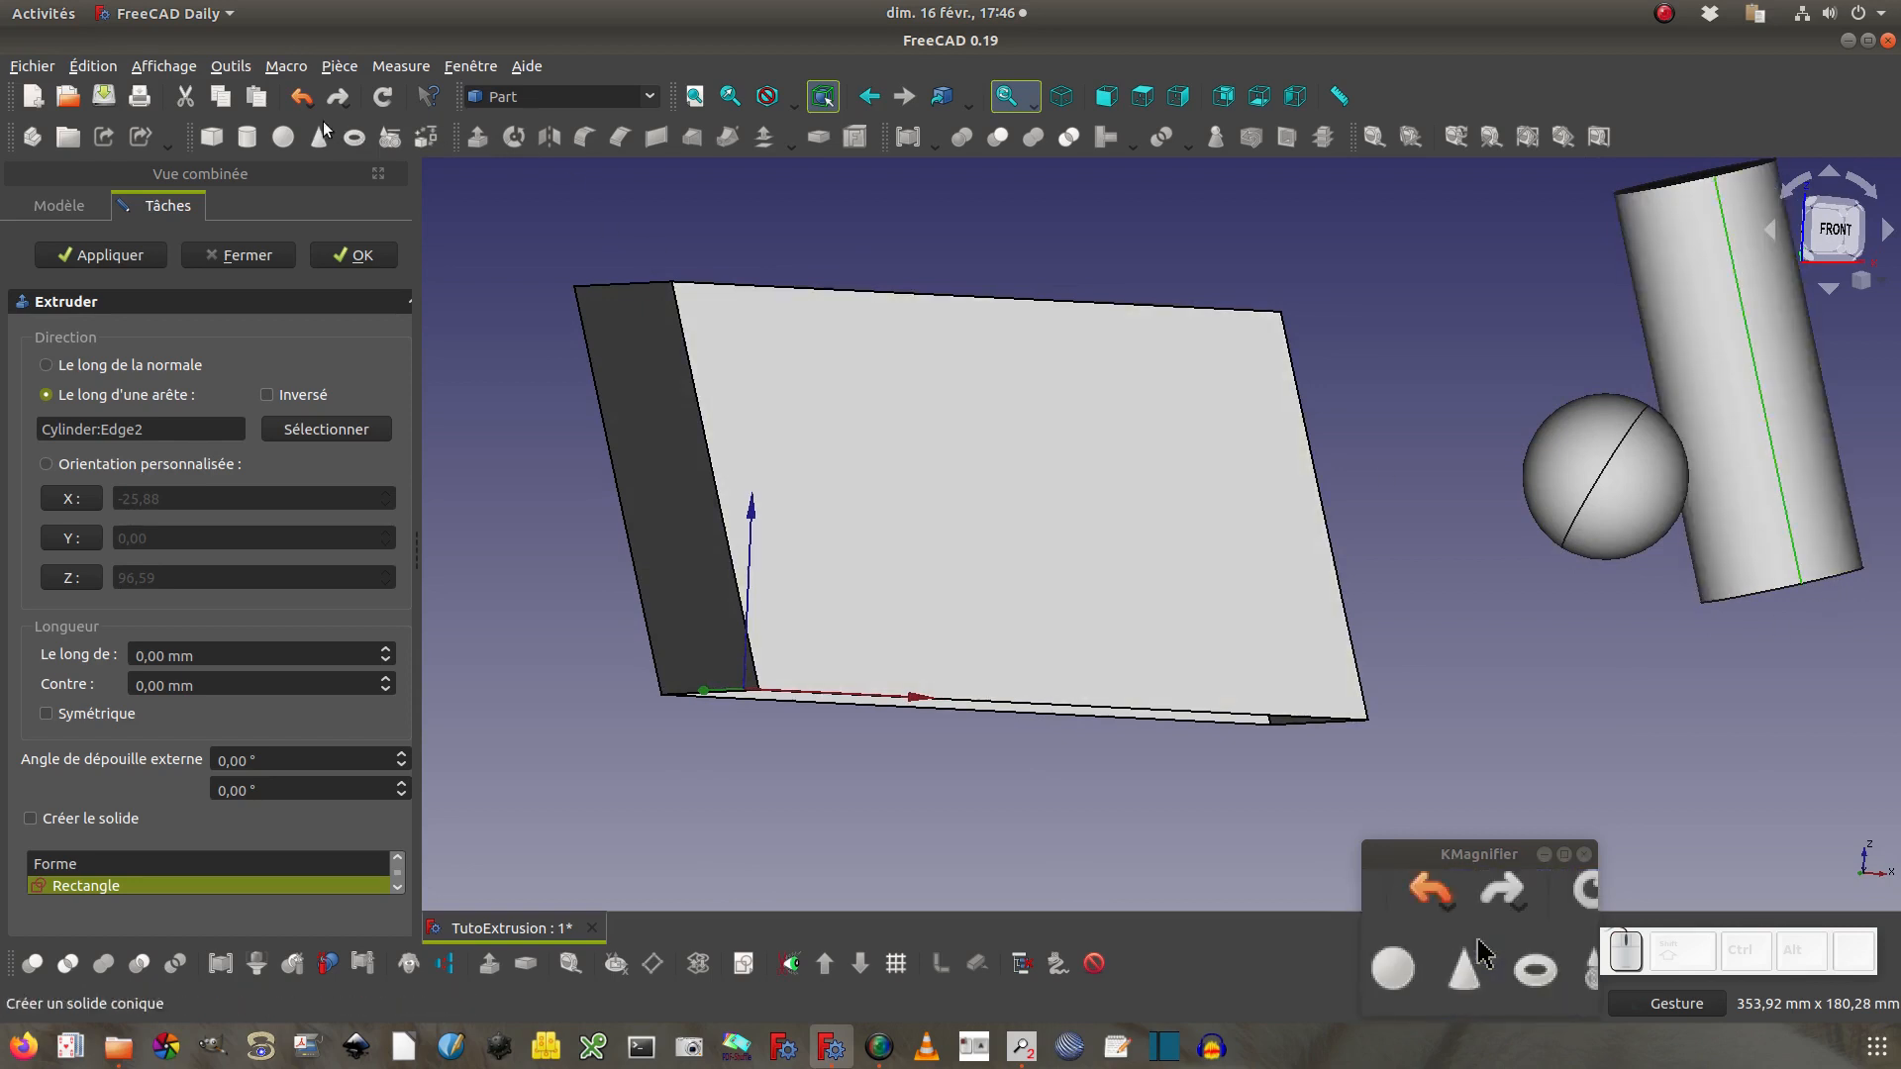
left_click(299, 100)
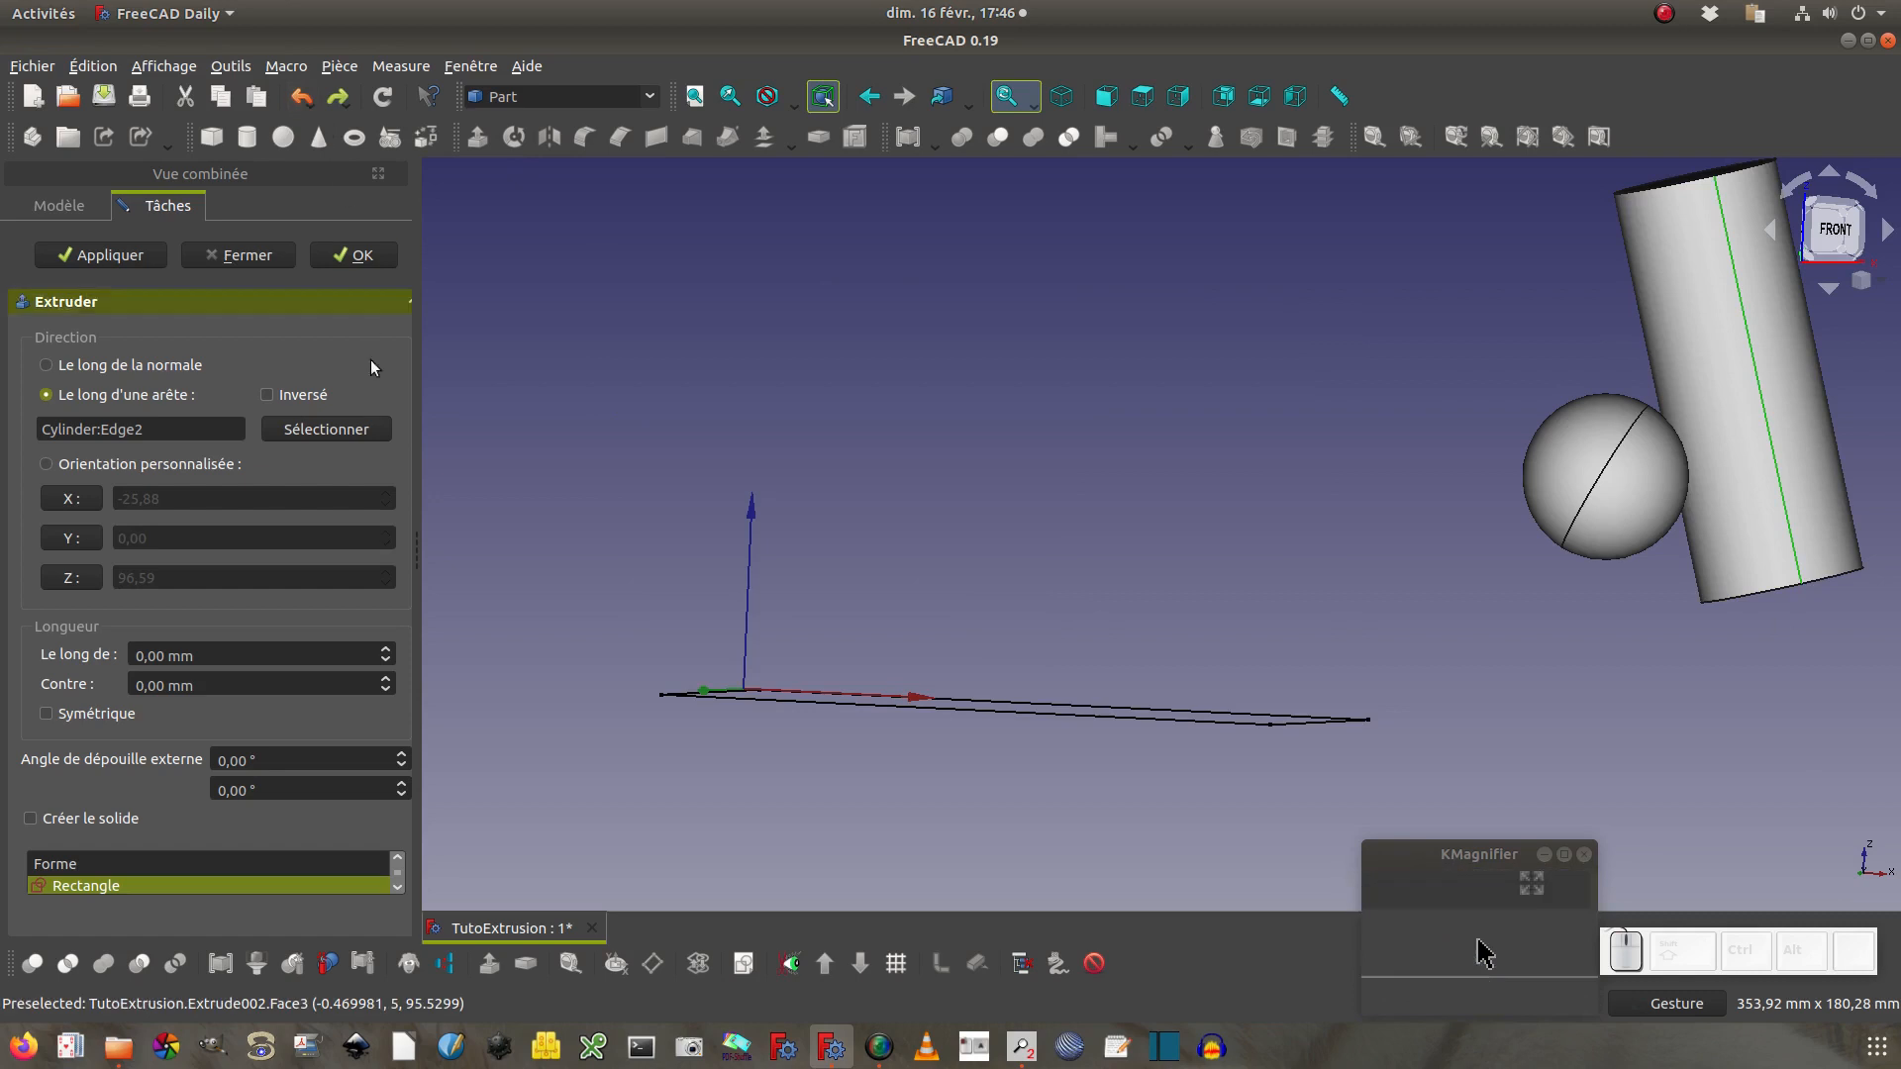
Extrude the Rectangle sketch 10 mm along the cylinder edge with solid creation enabled, and undo the extrusion
left_click(301, 655)
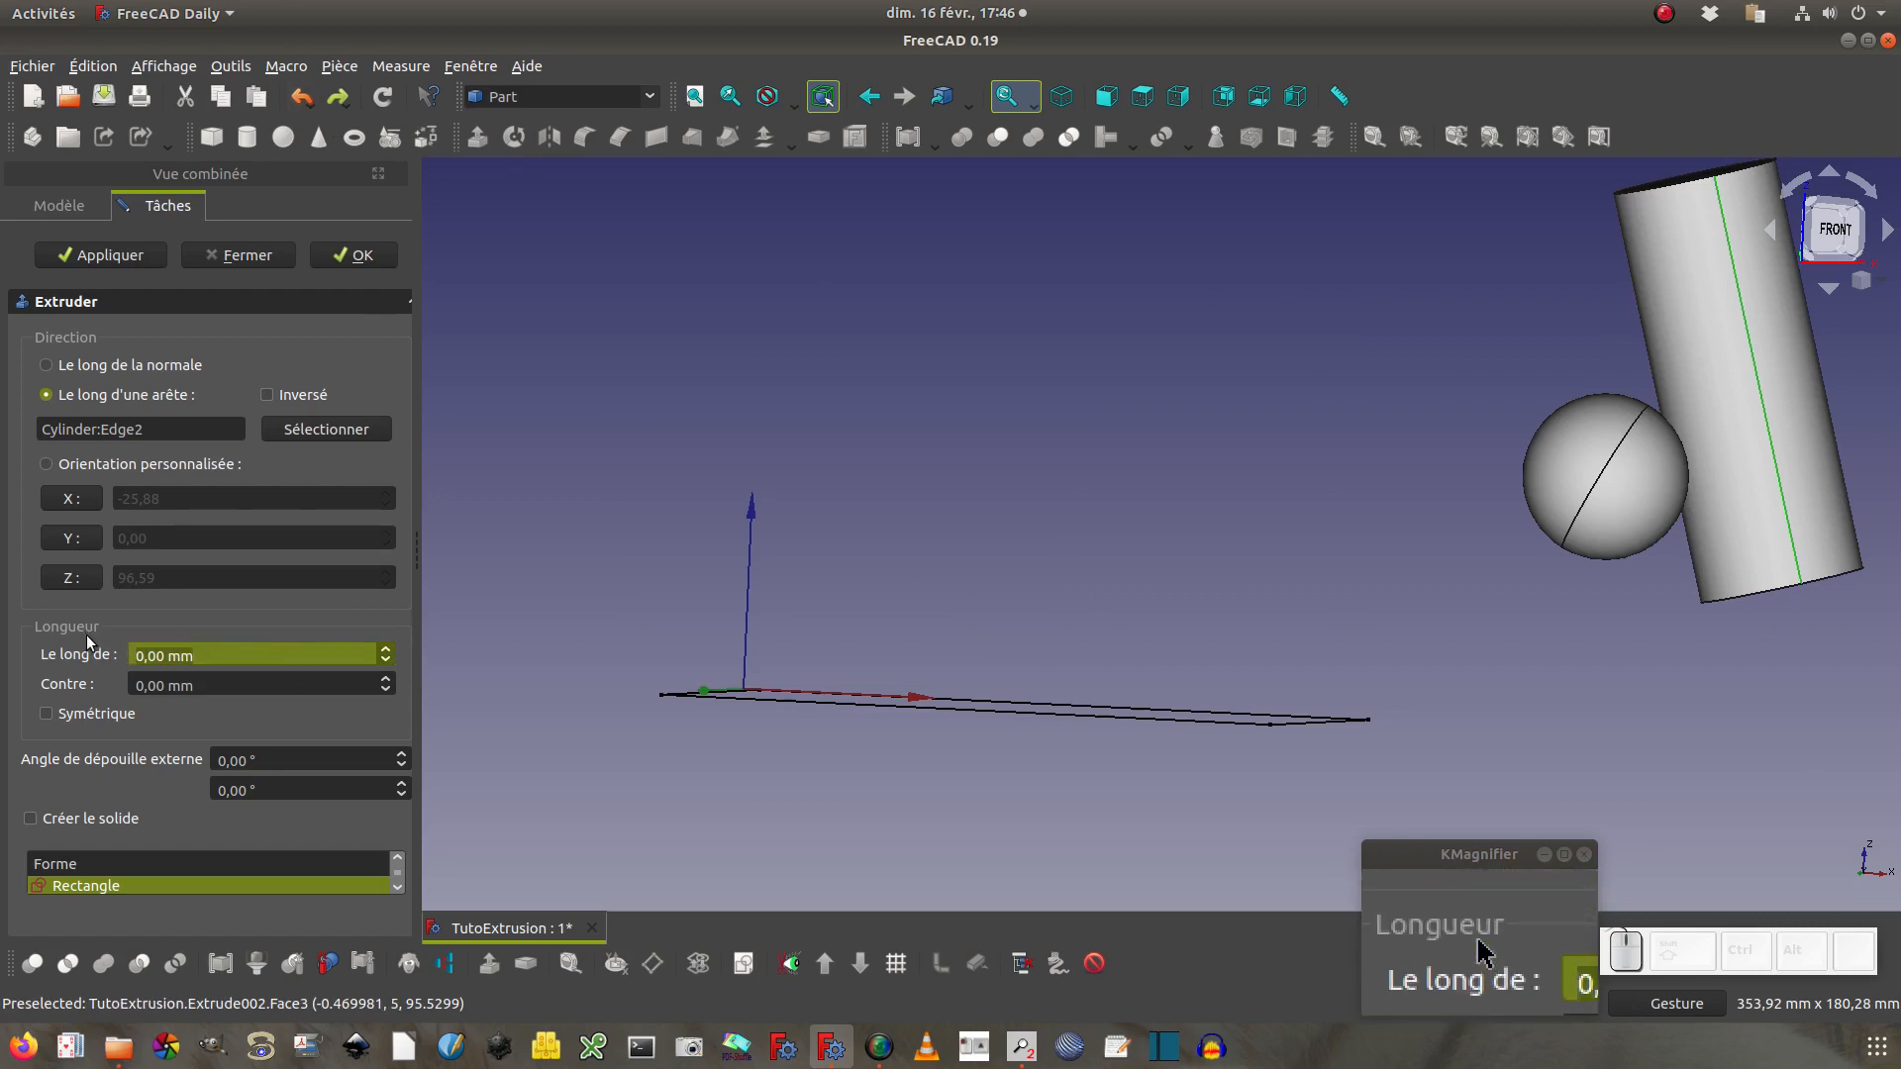
type("10")
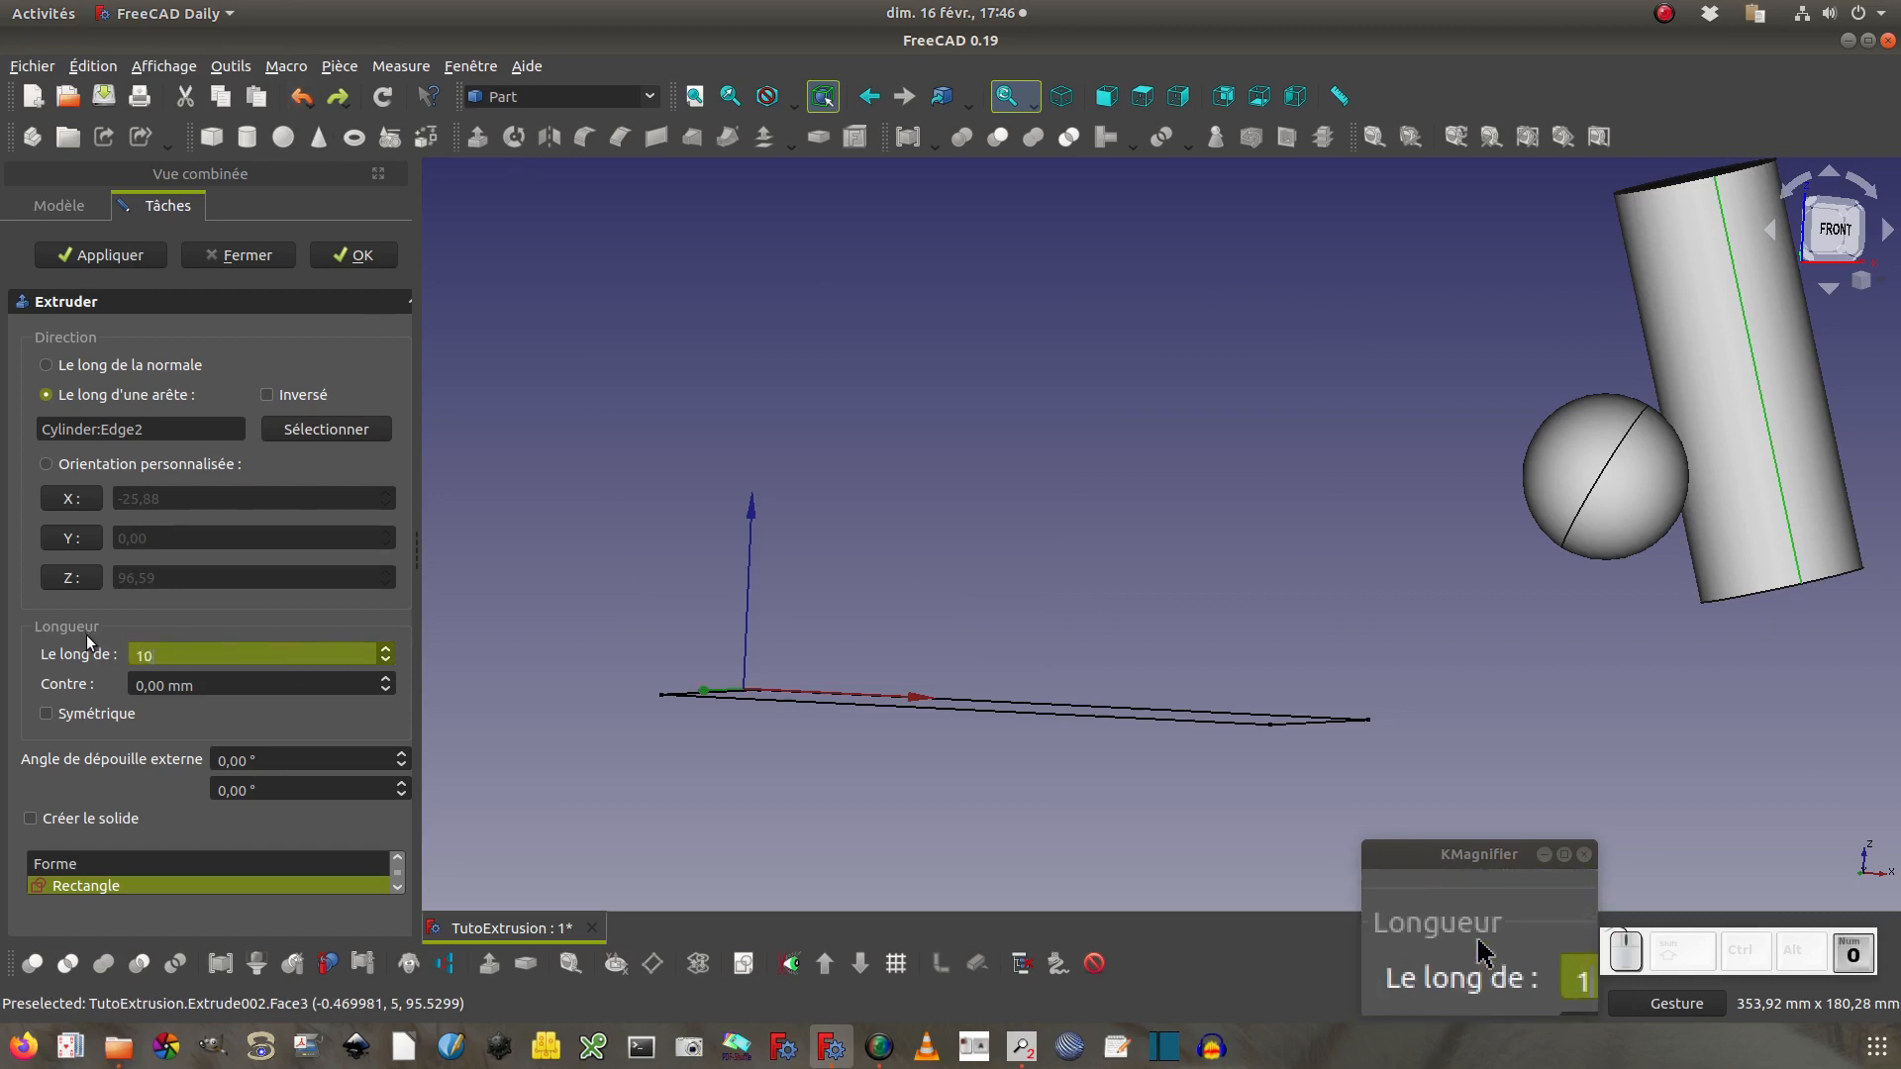
left_click(115, 807)
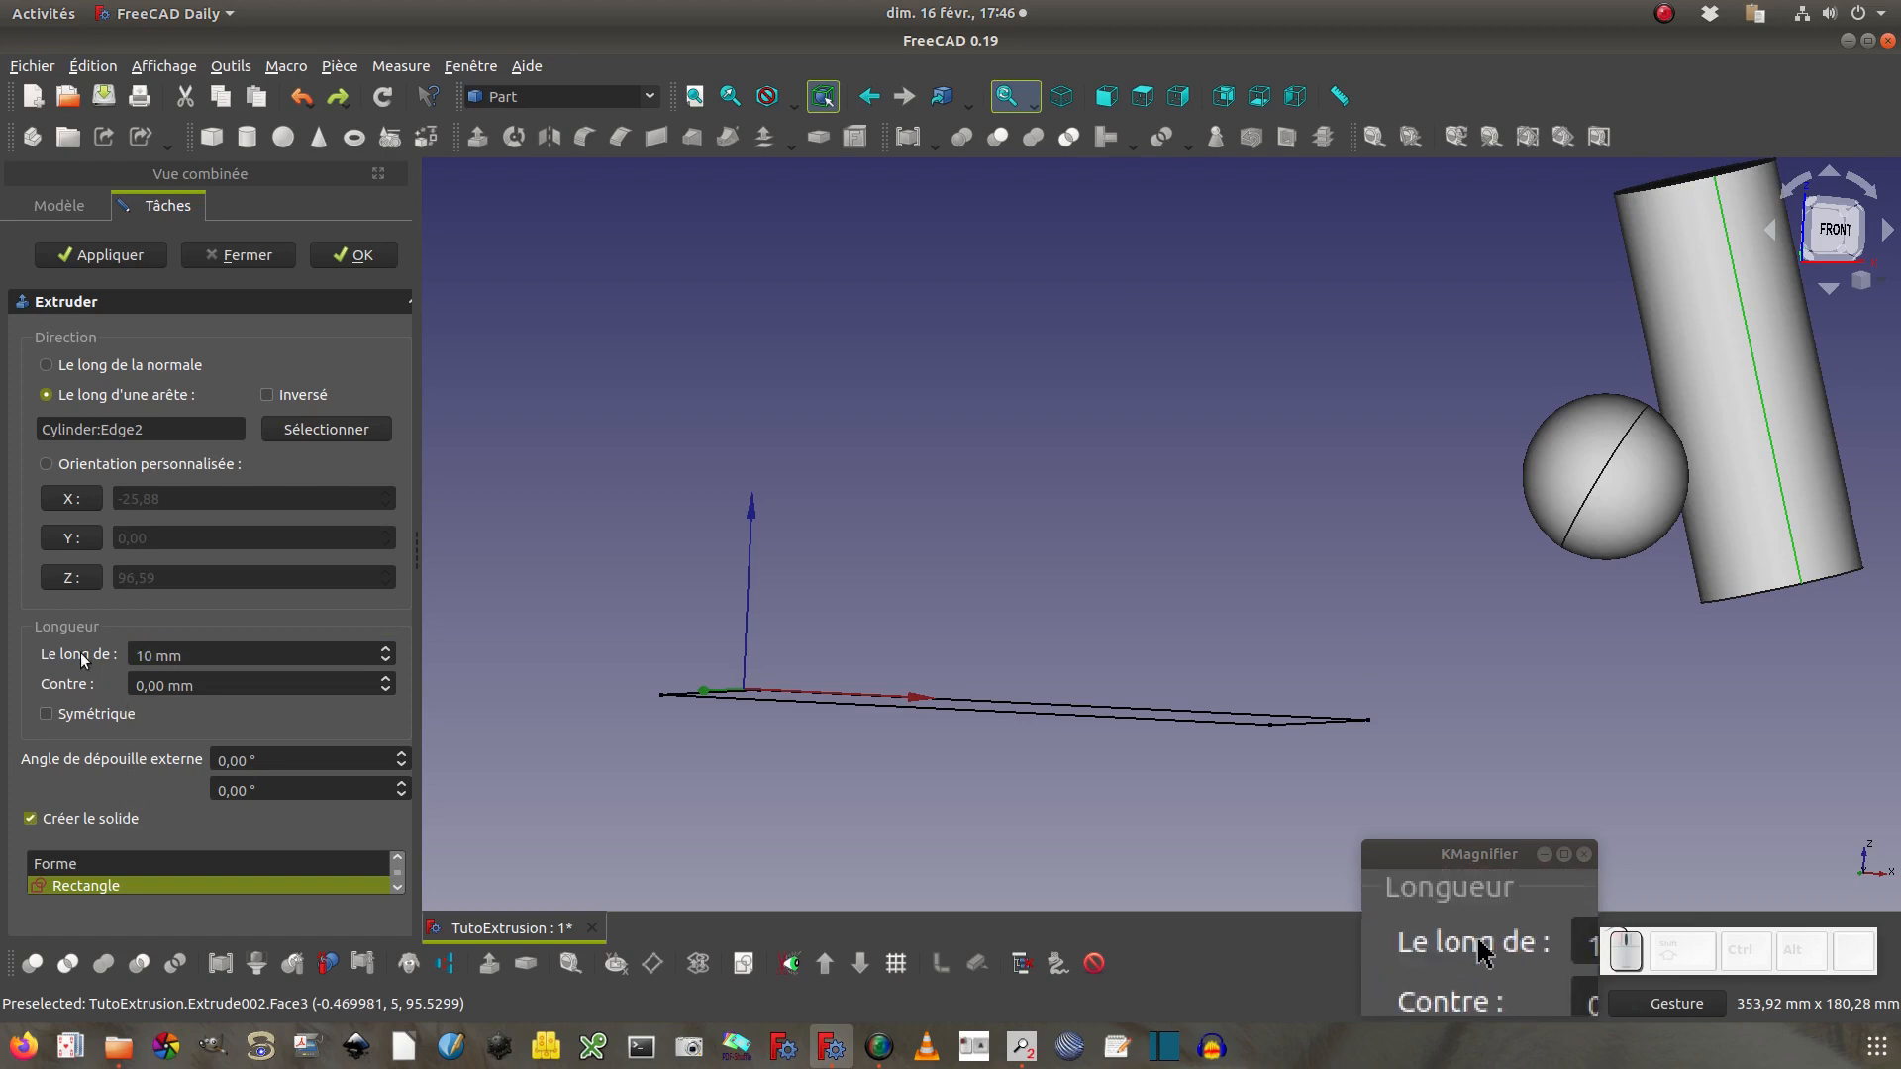
left_click(131, 257)
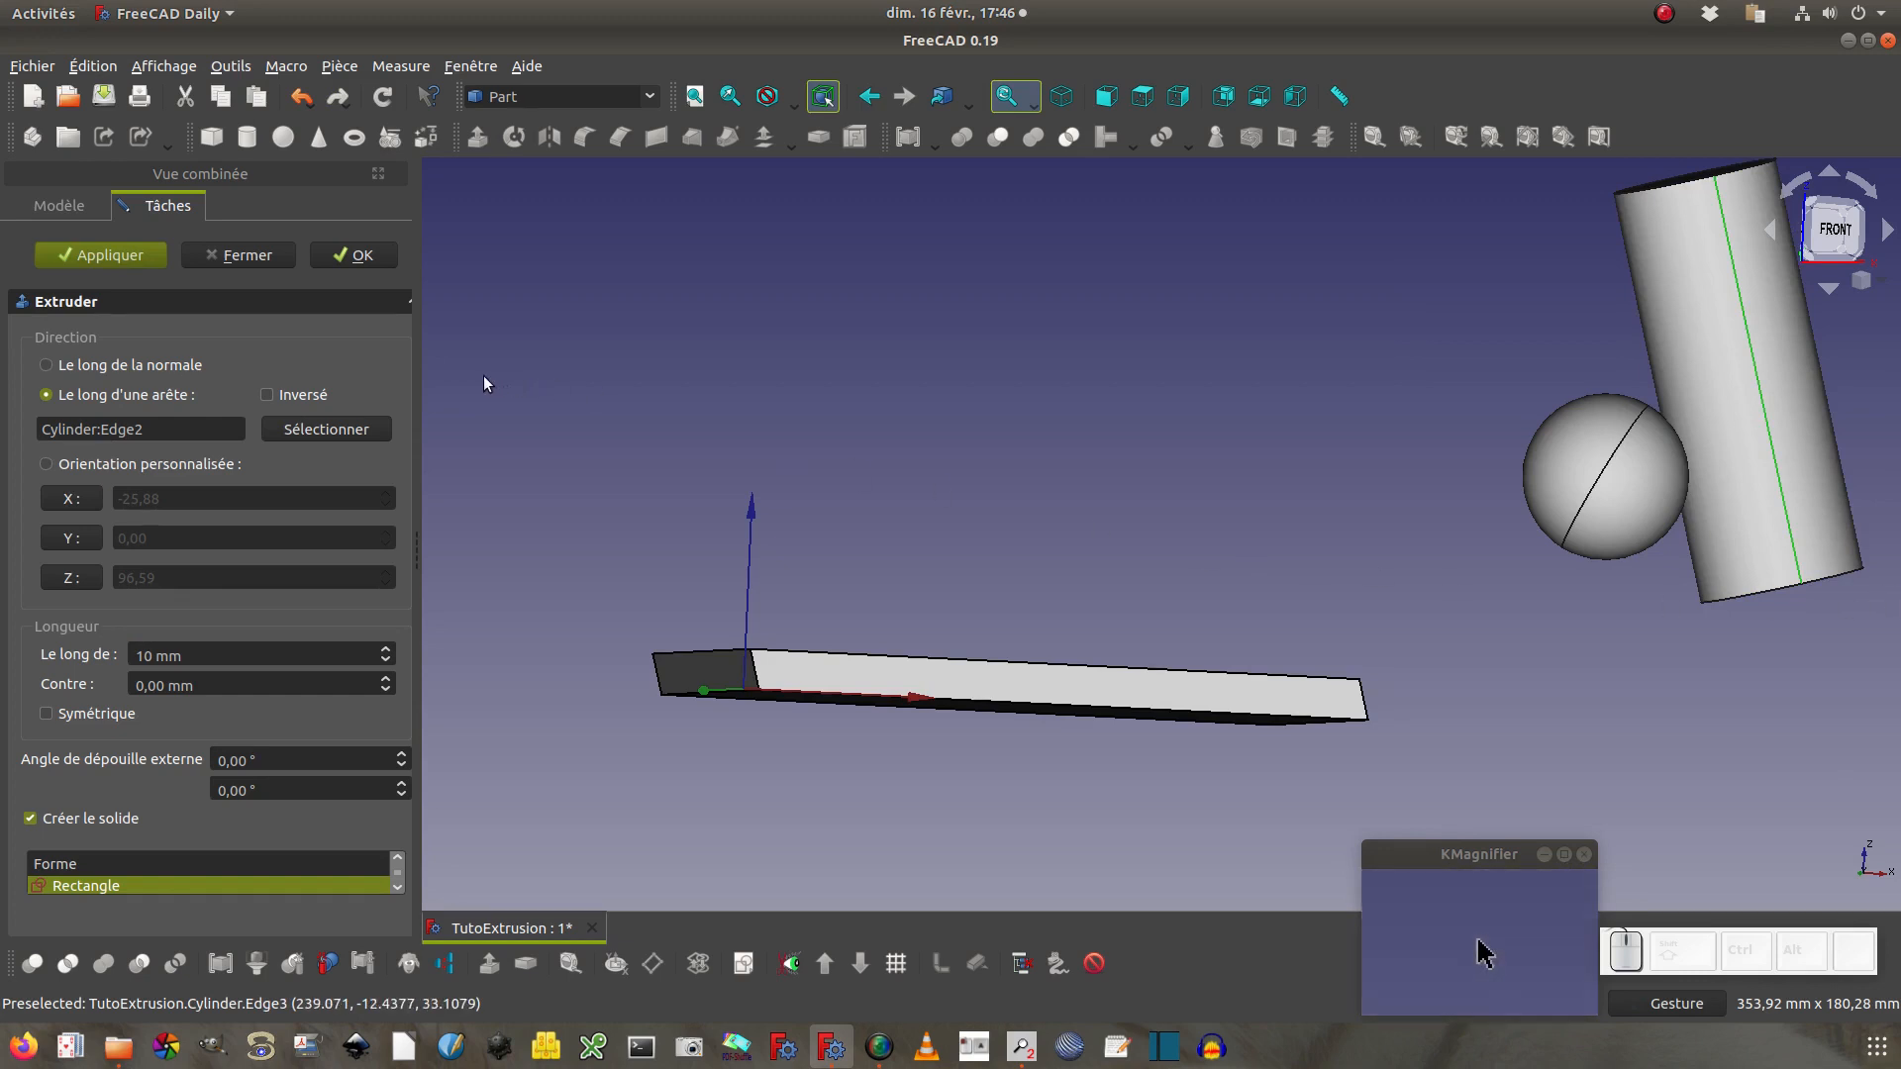
left_click(297, 97)
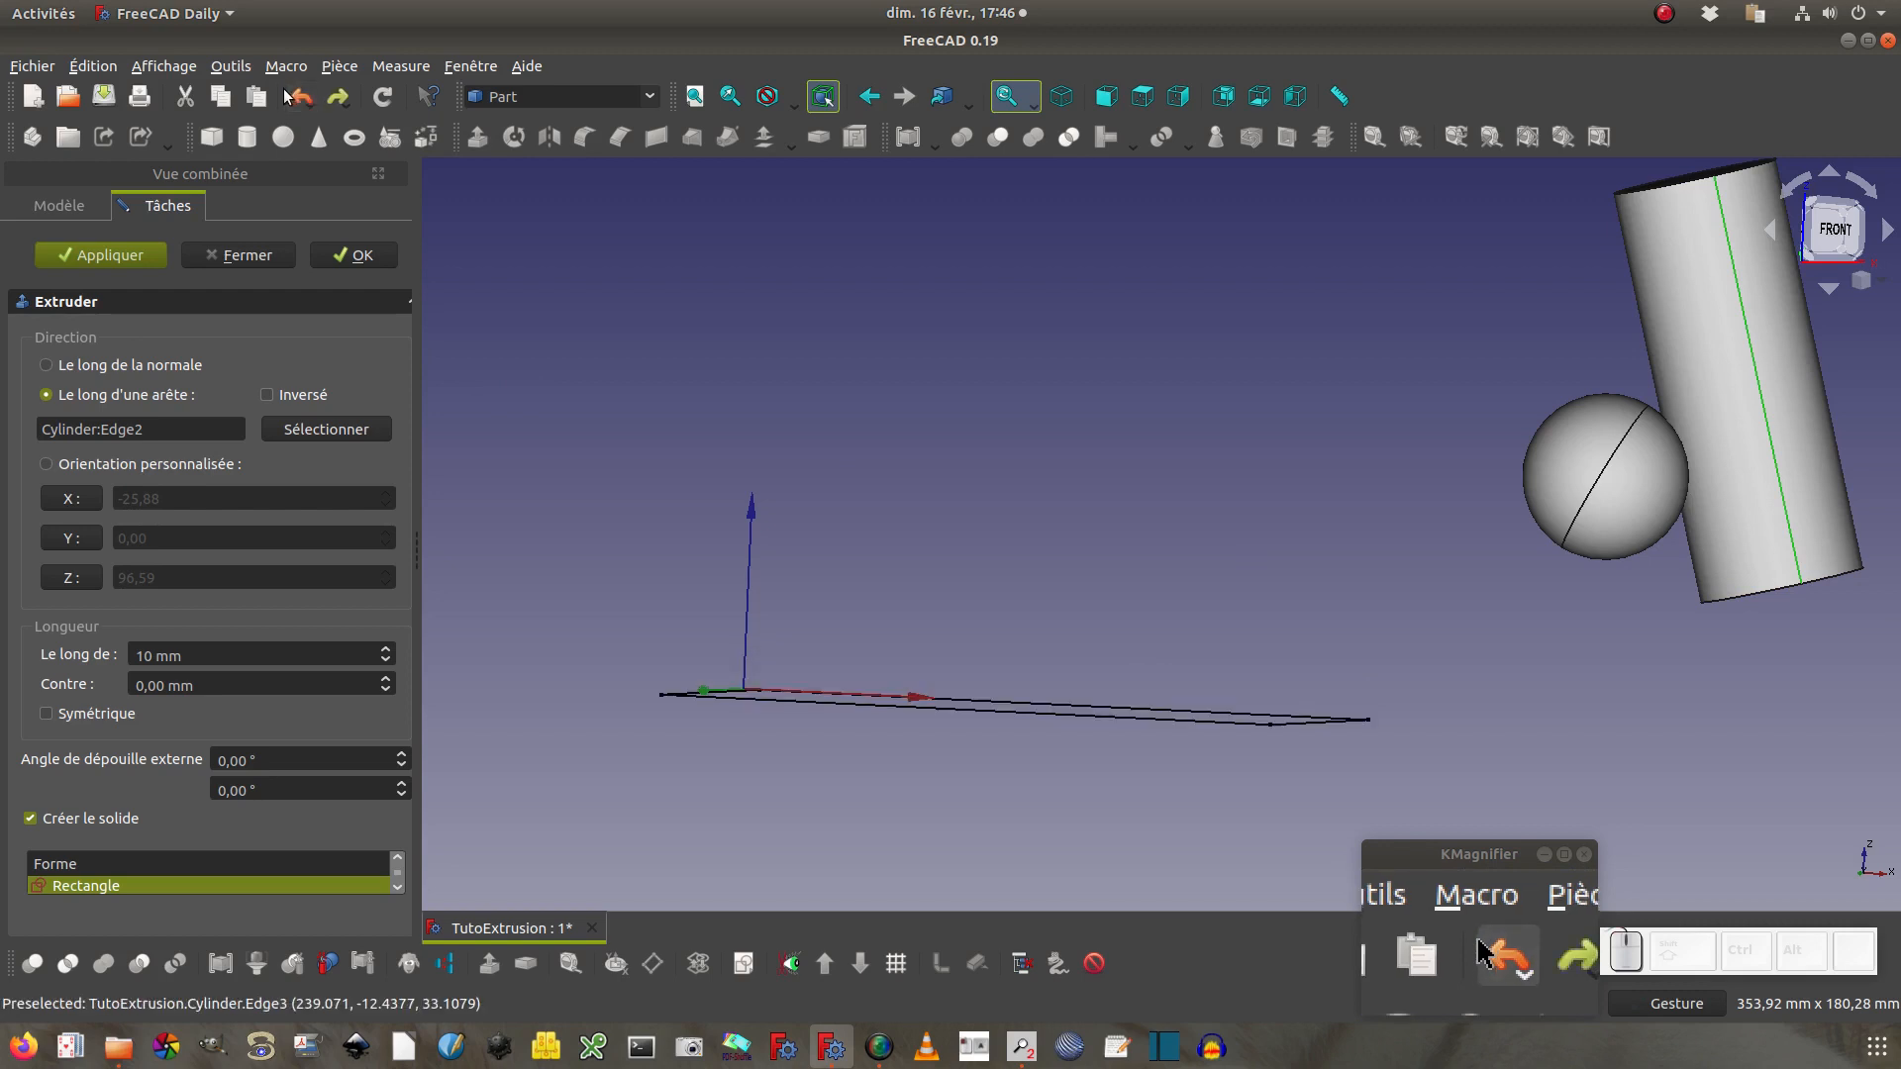
Try to use the sphere's curved edge as the extrusion direction, and close the Extrude task
left_click(184, 423)
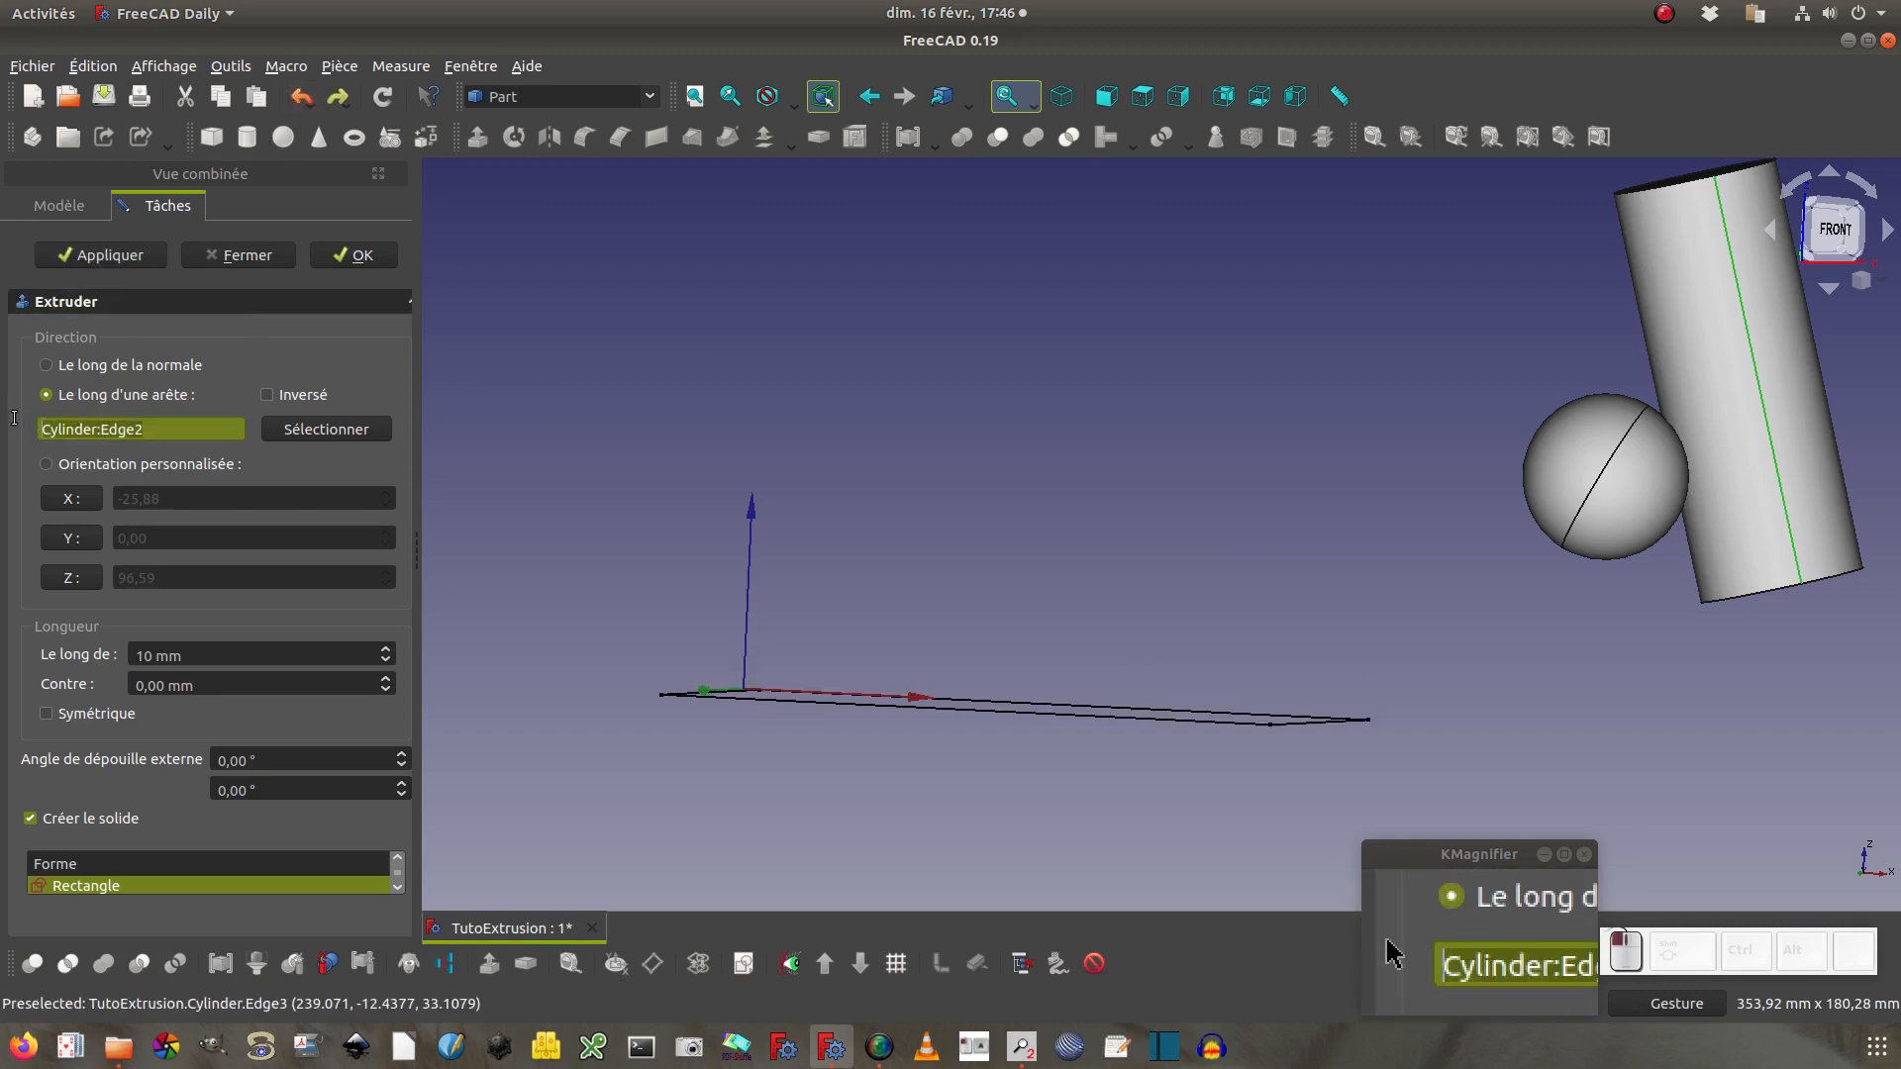
left_click(339, 431)
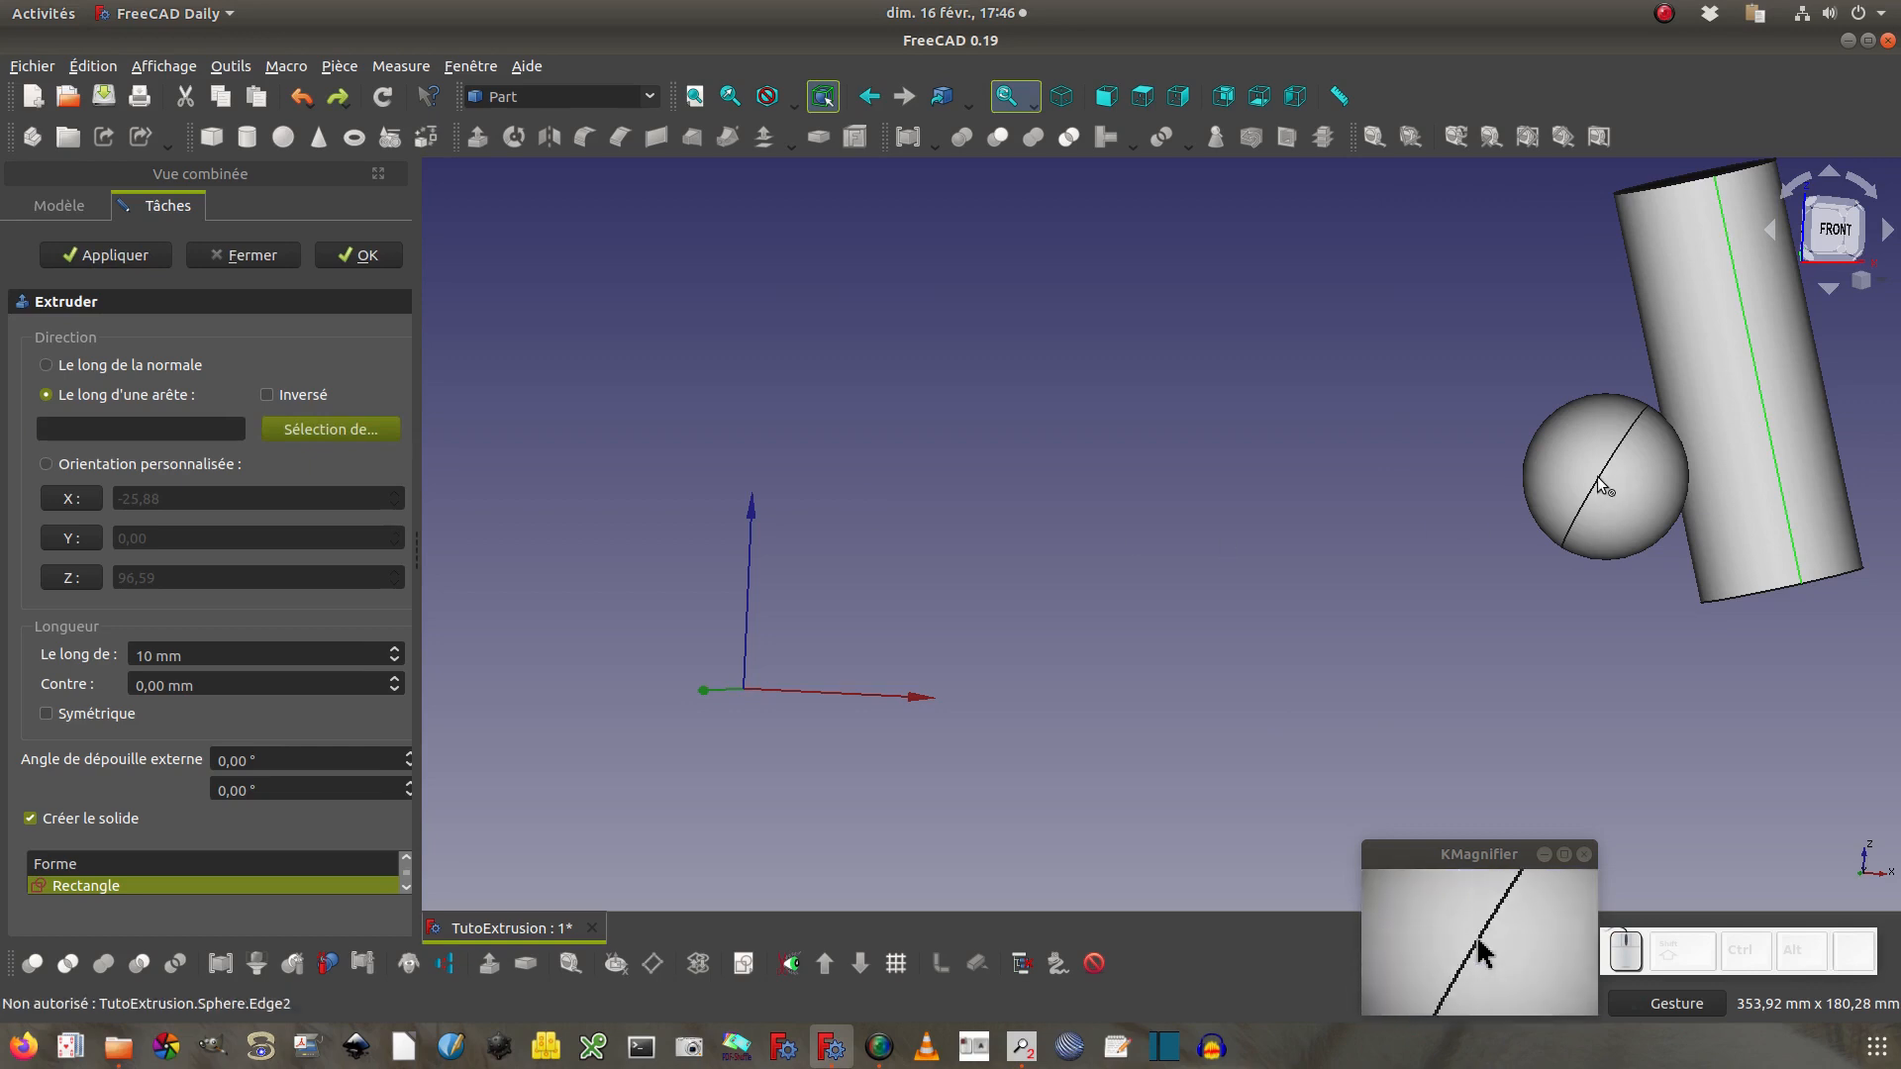
left_click(1488, 584)
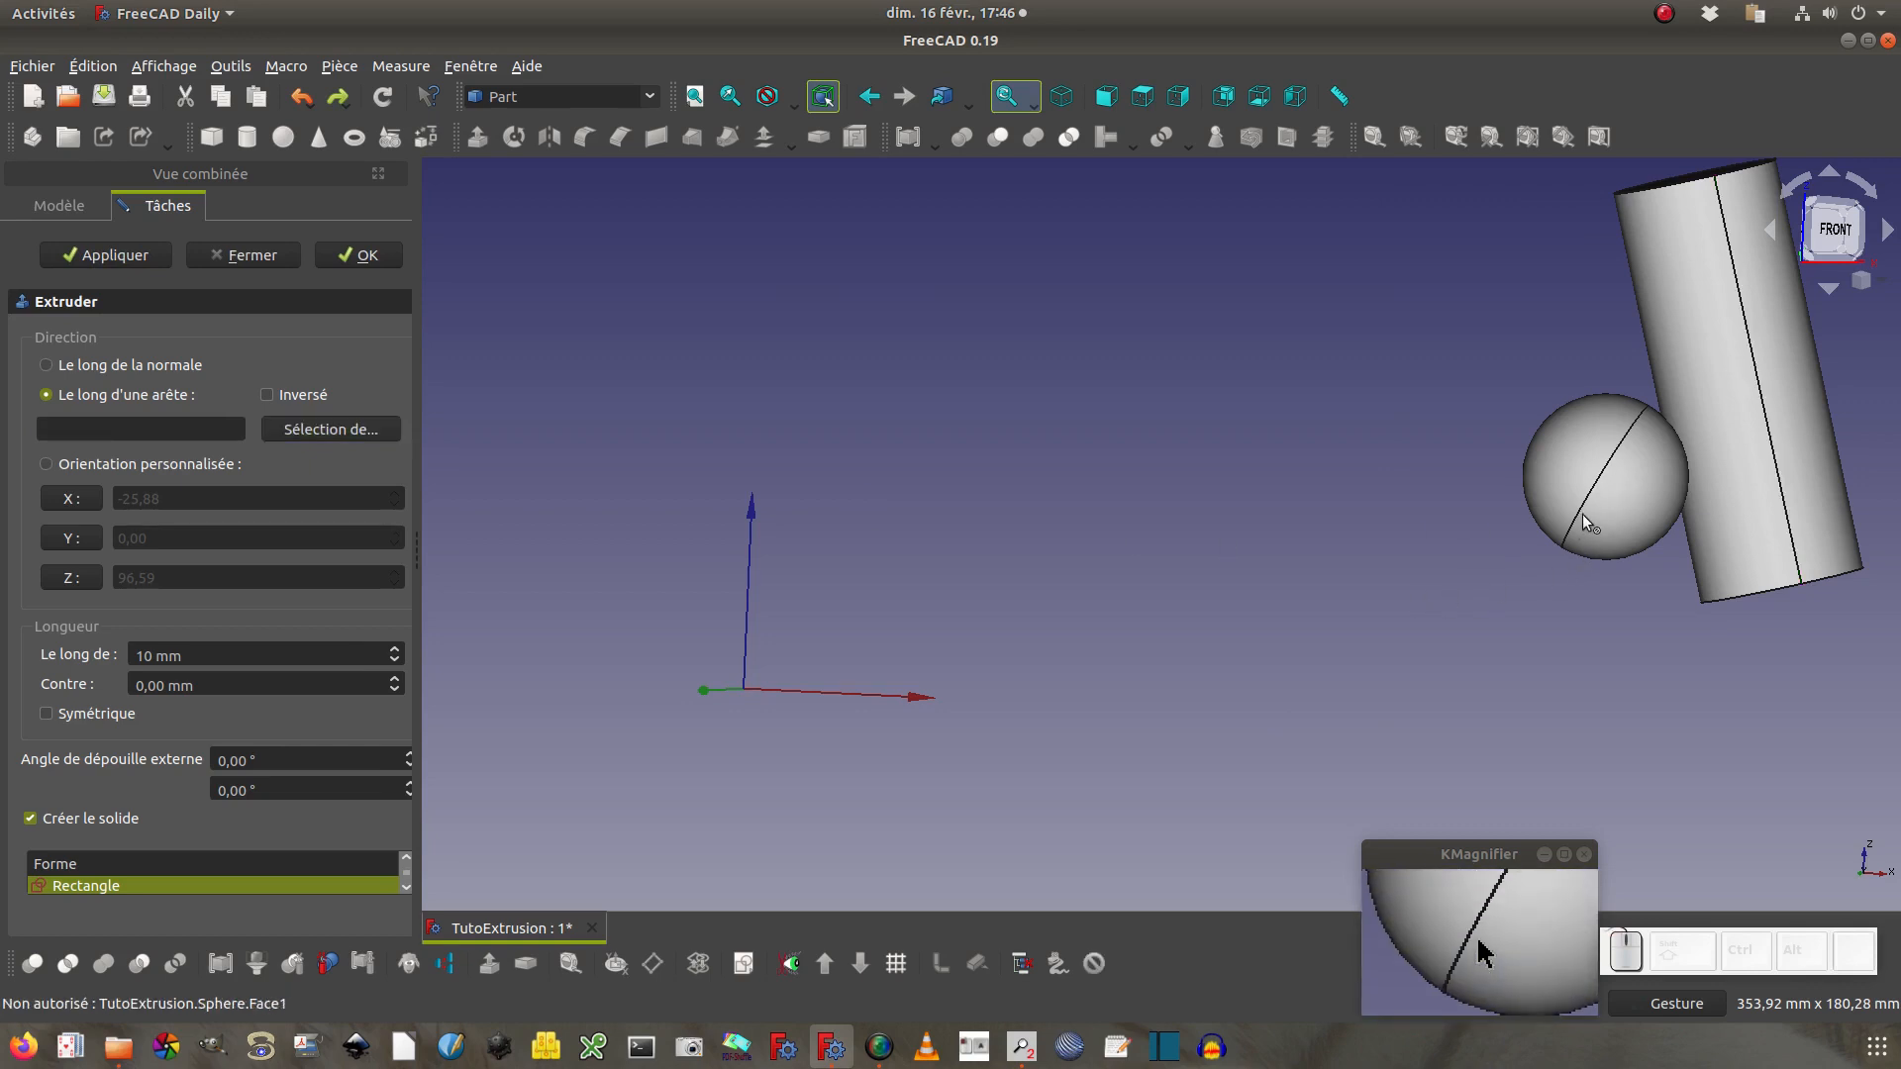
left_click(336, 426)
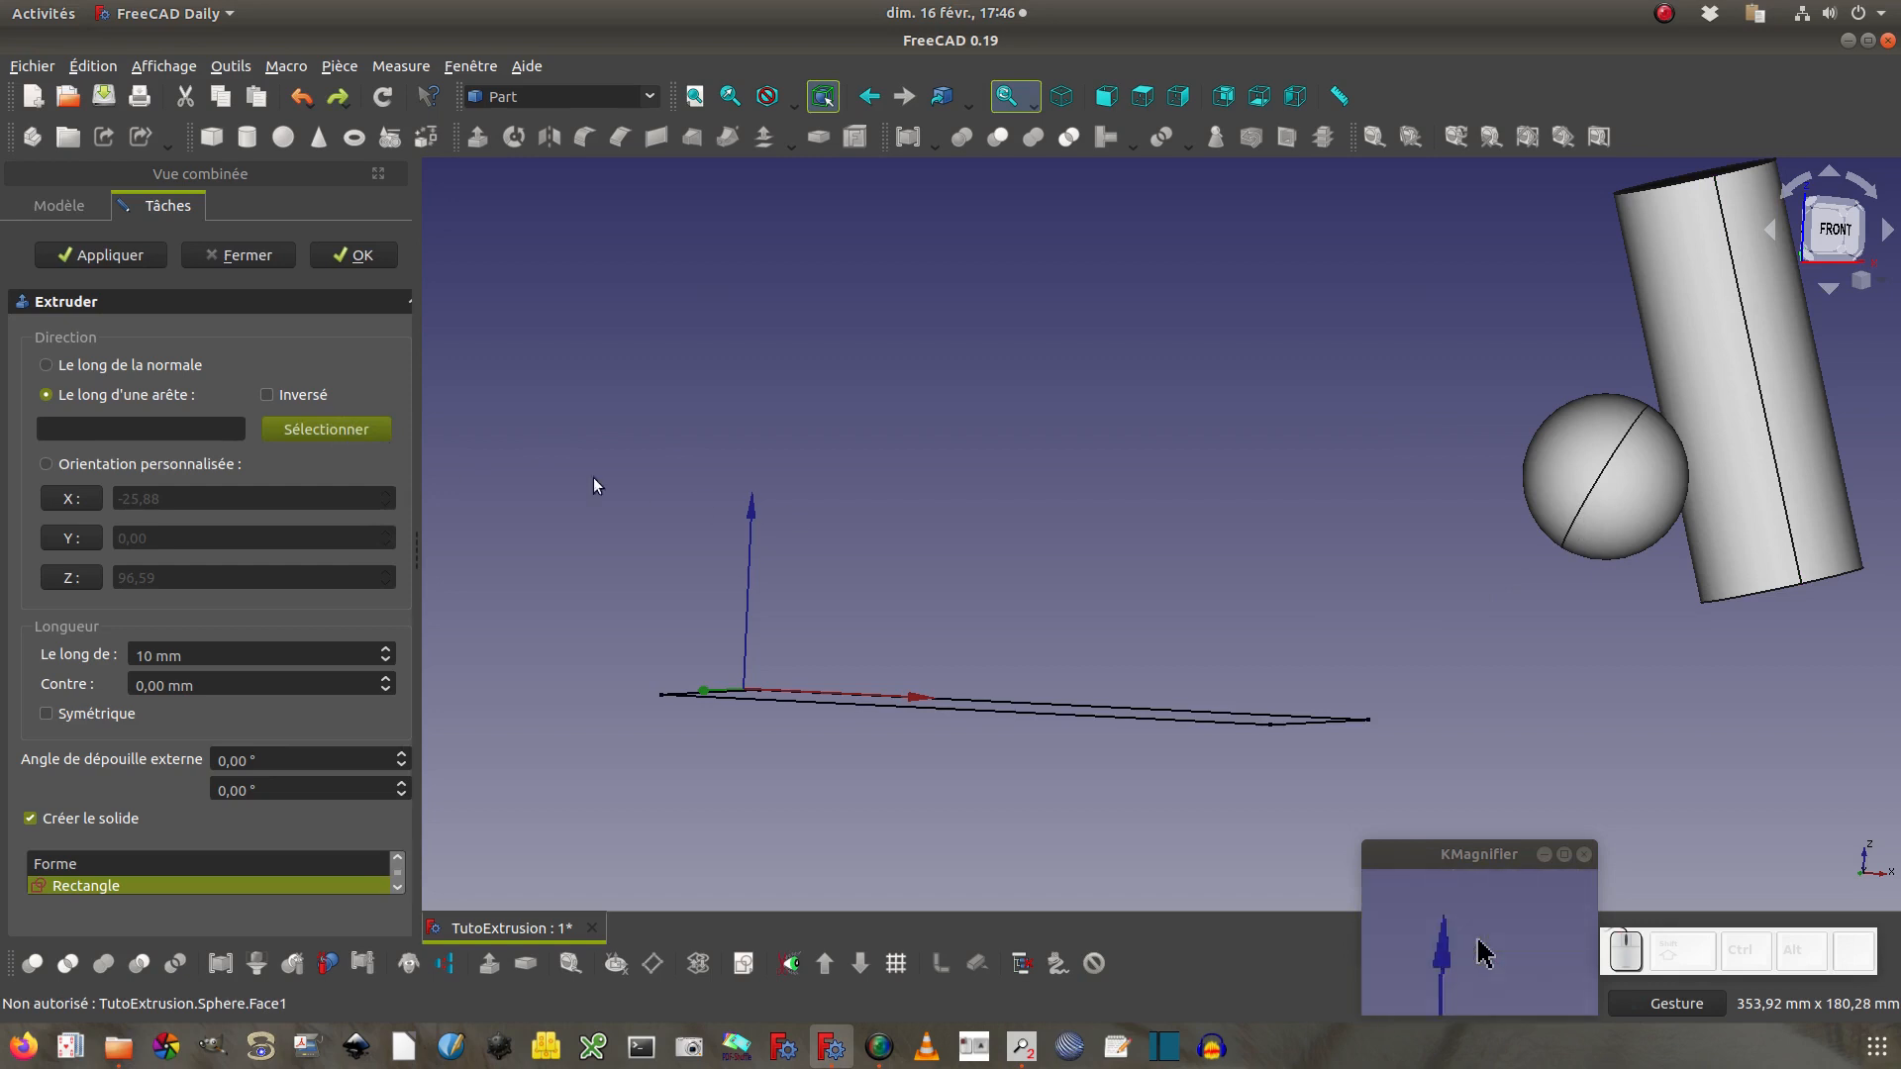
left_click(324, 426)
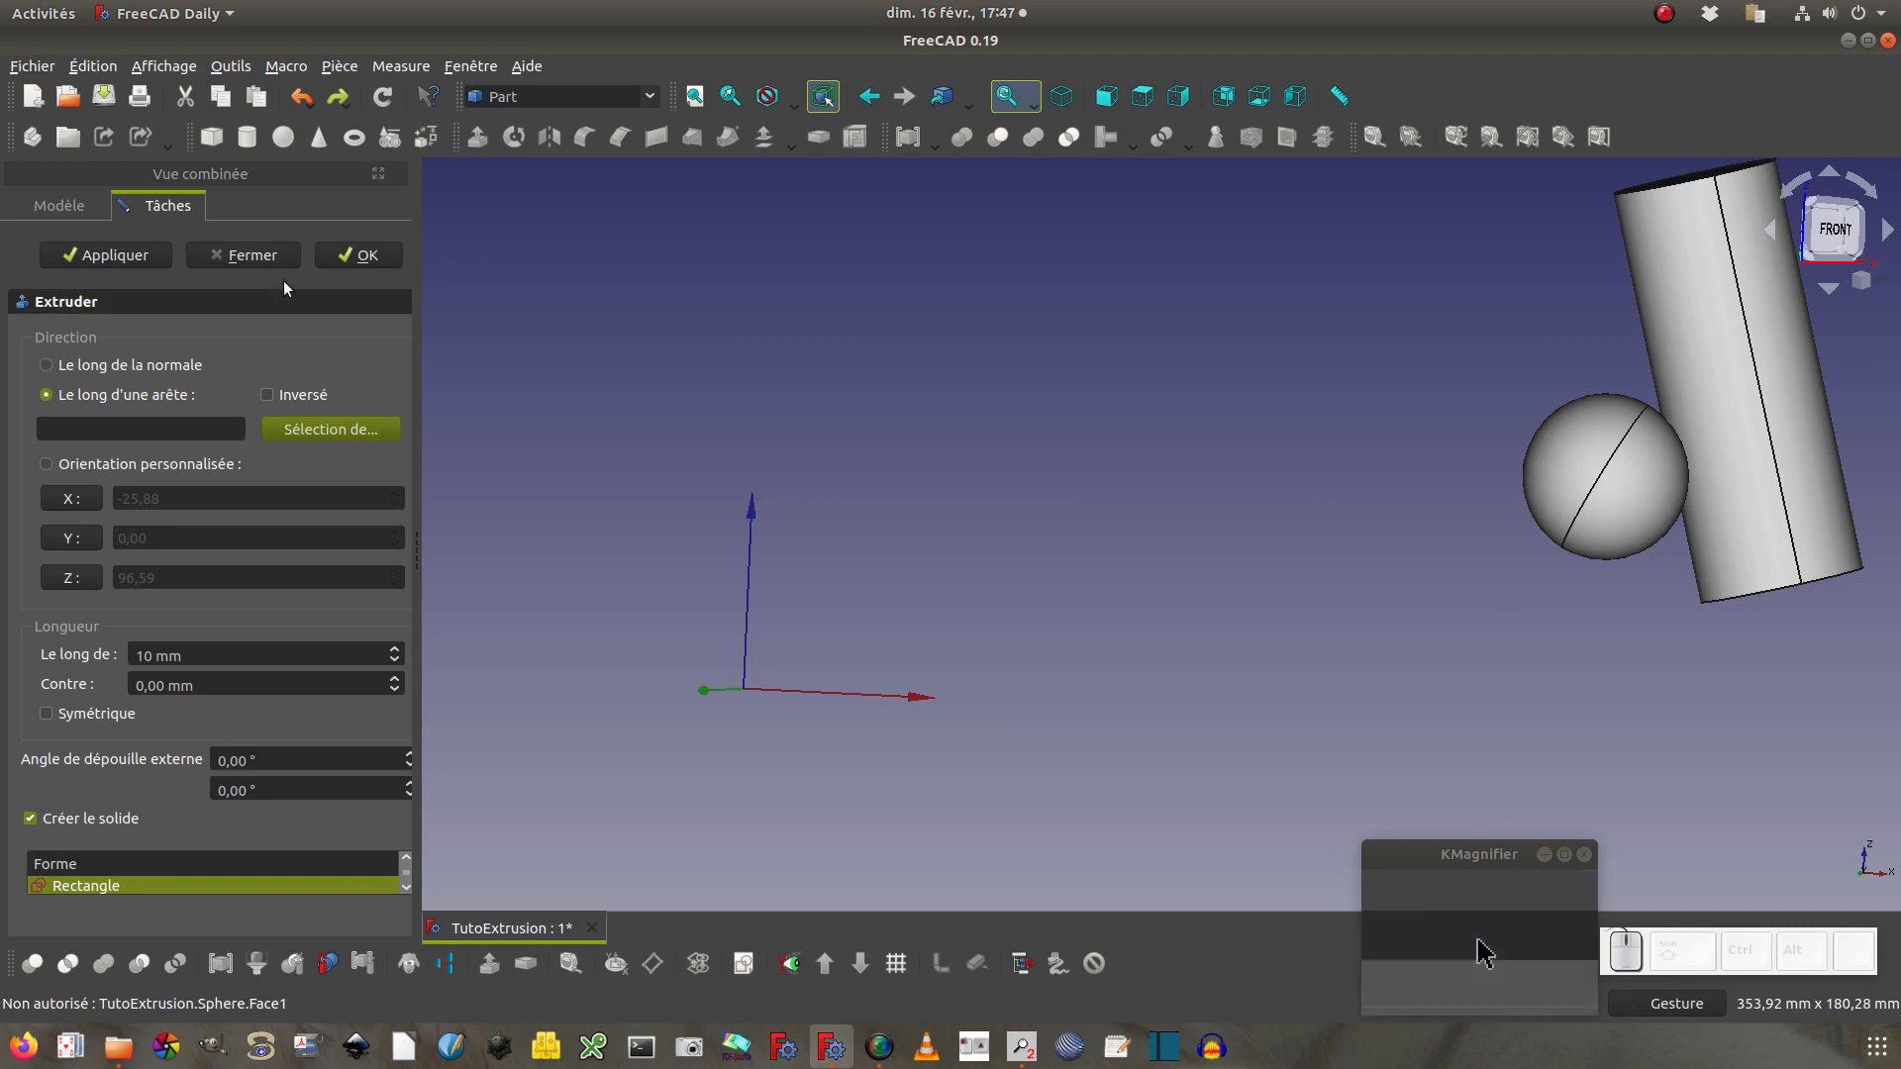
left_click(250, 256)
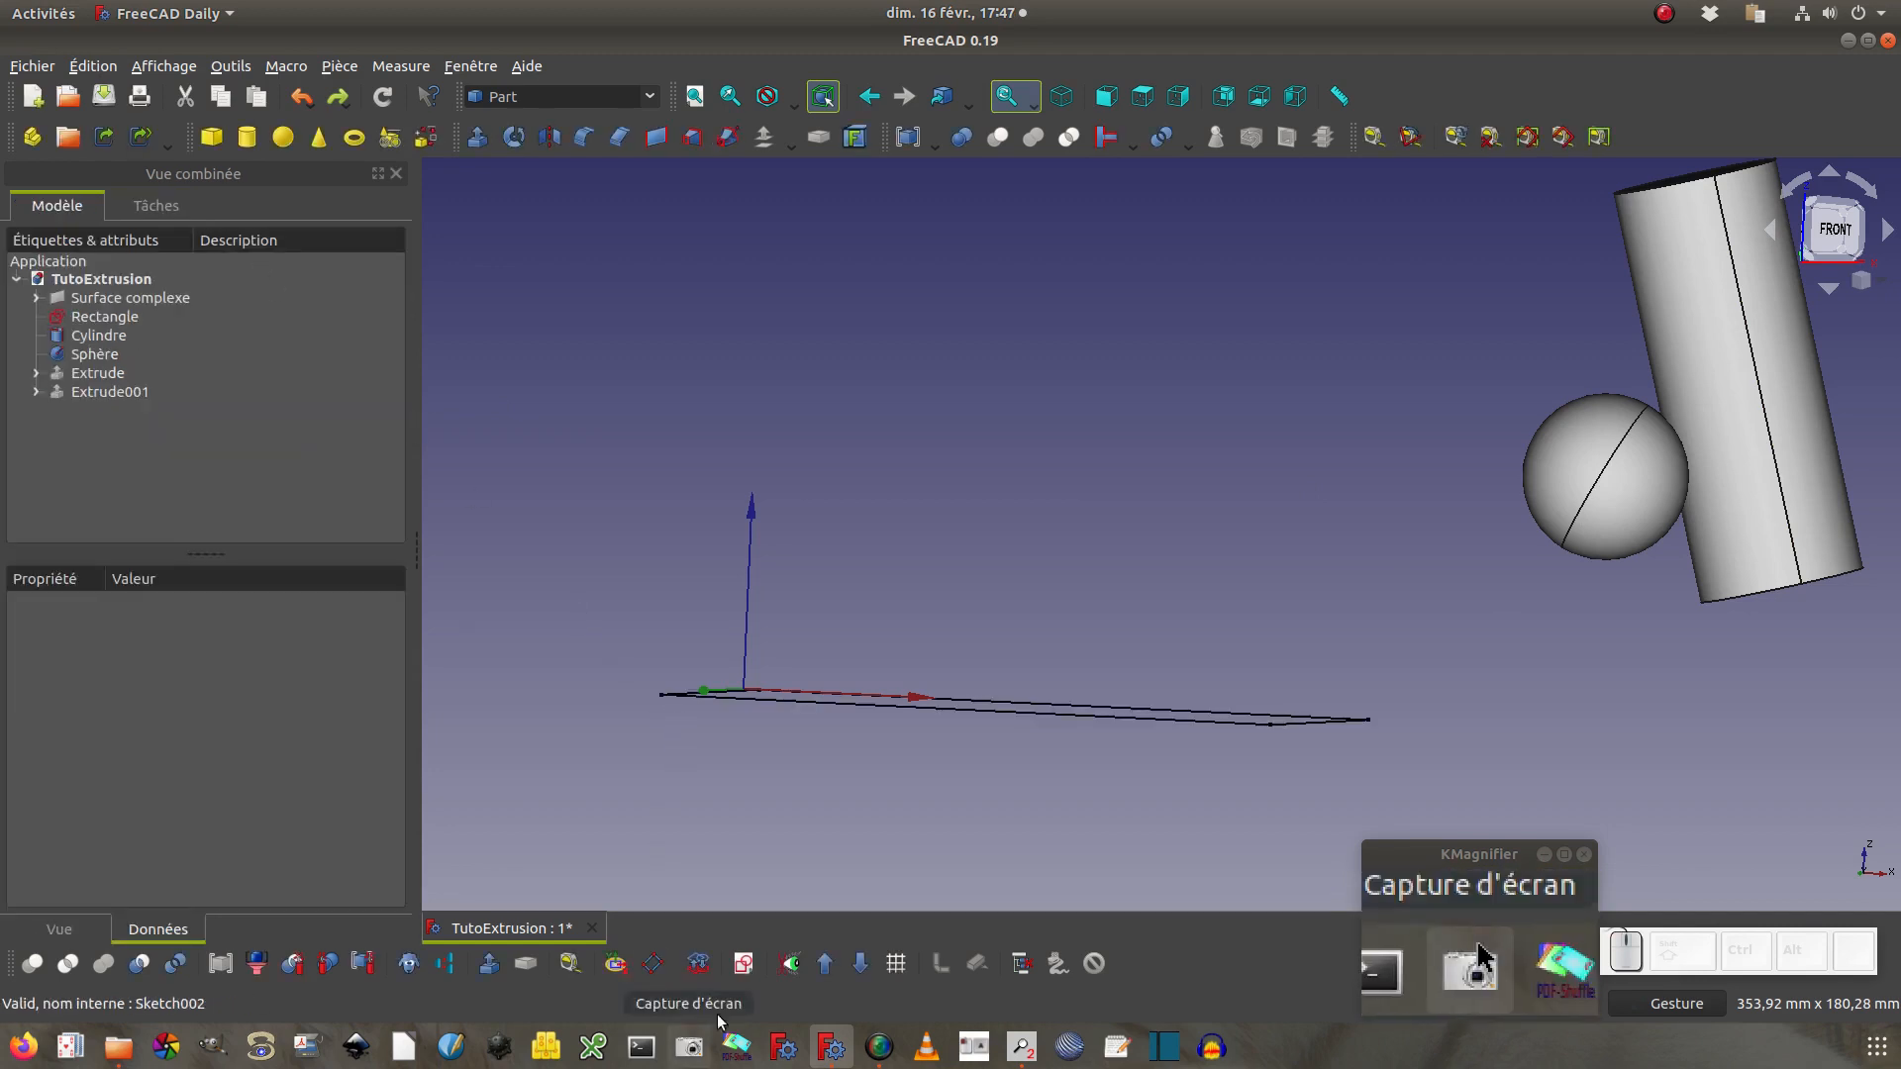
Create a new sketch on the XZ plane
left_click(742, 963)
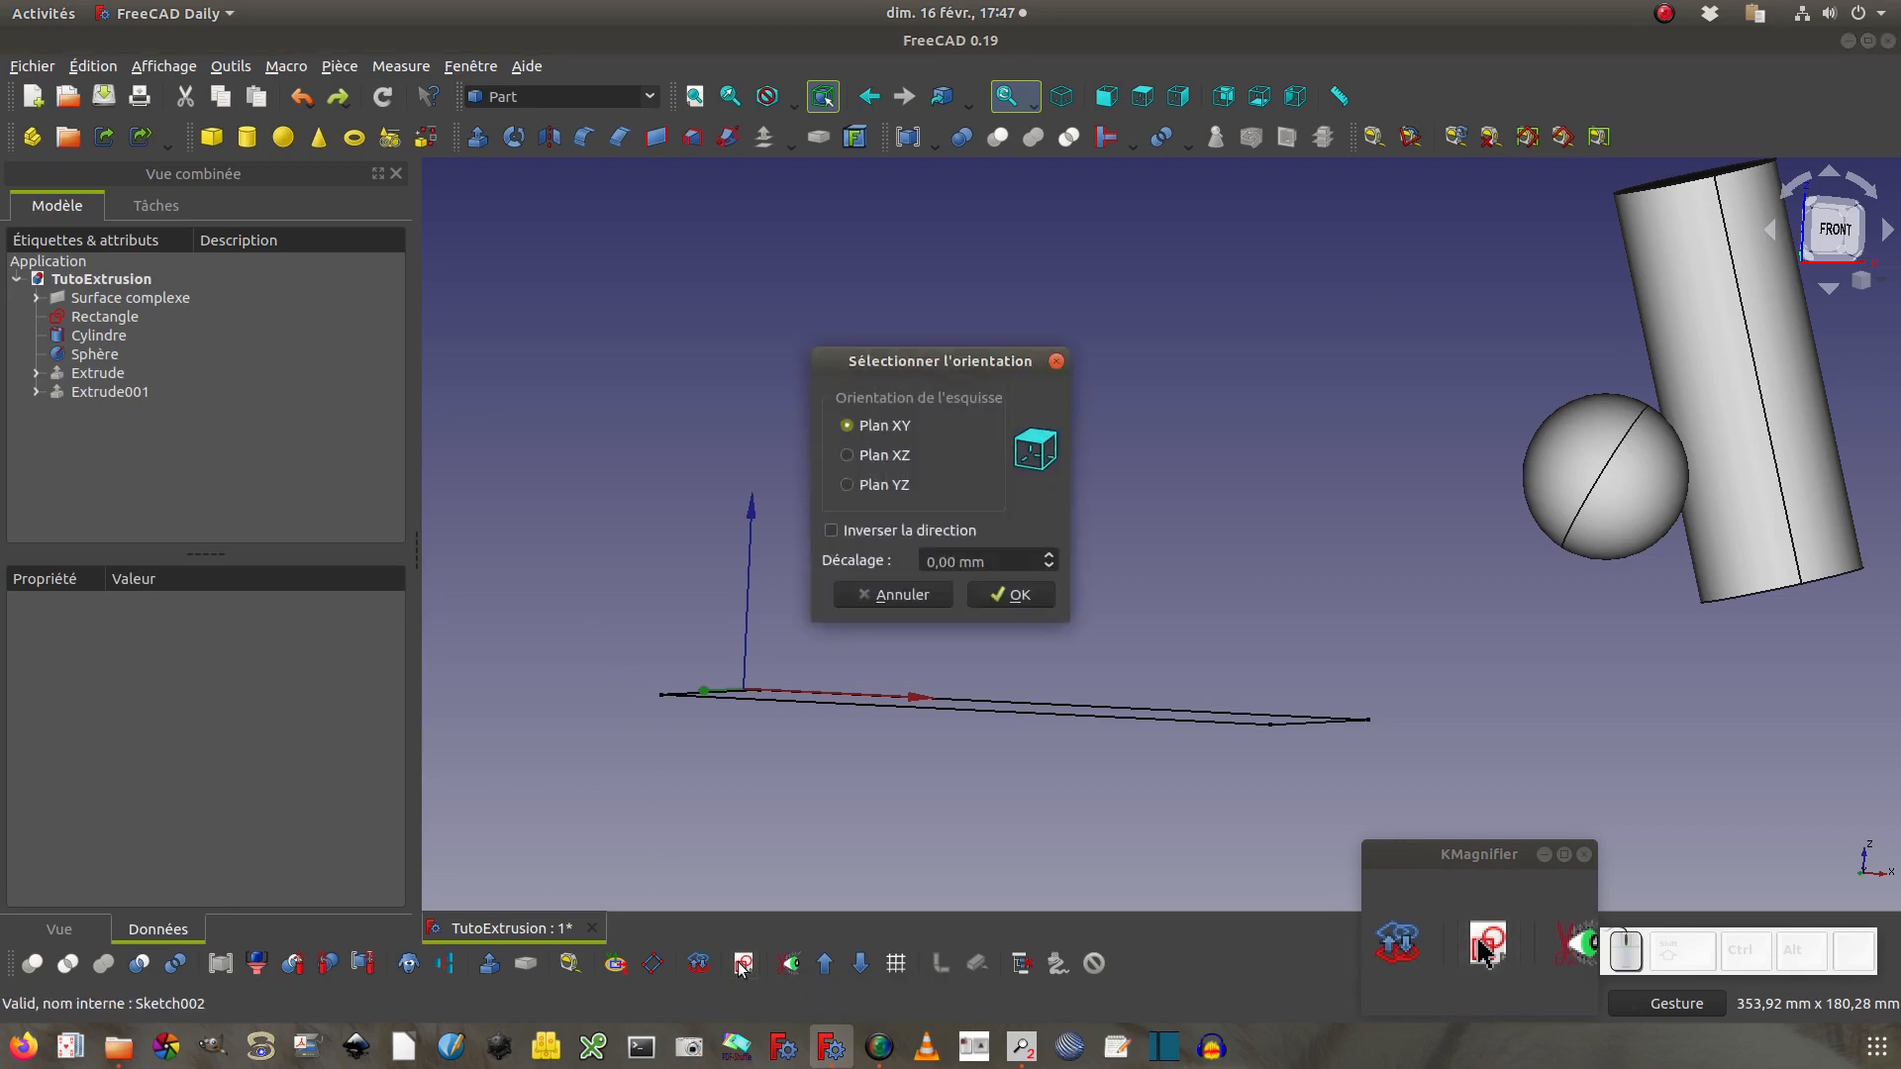
left_click(903, 461)
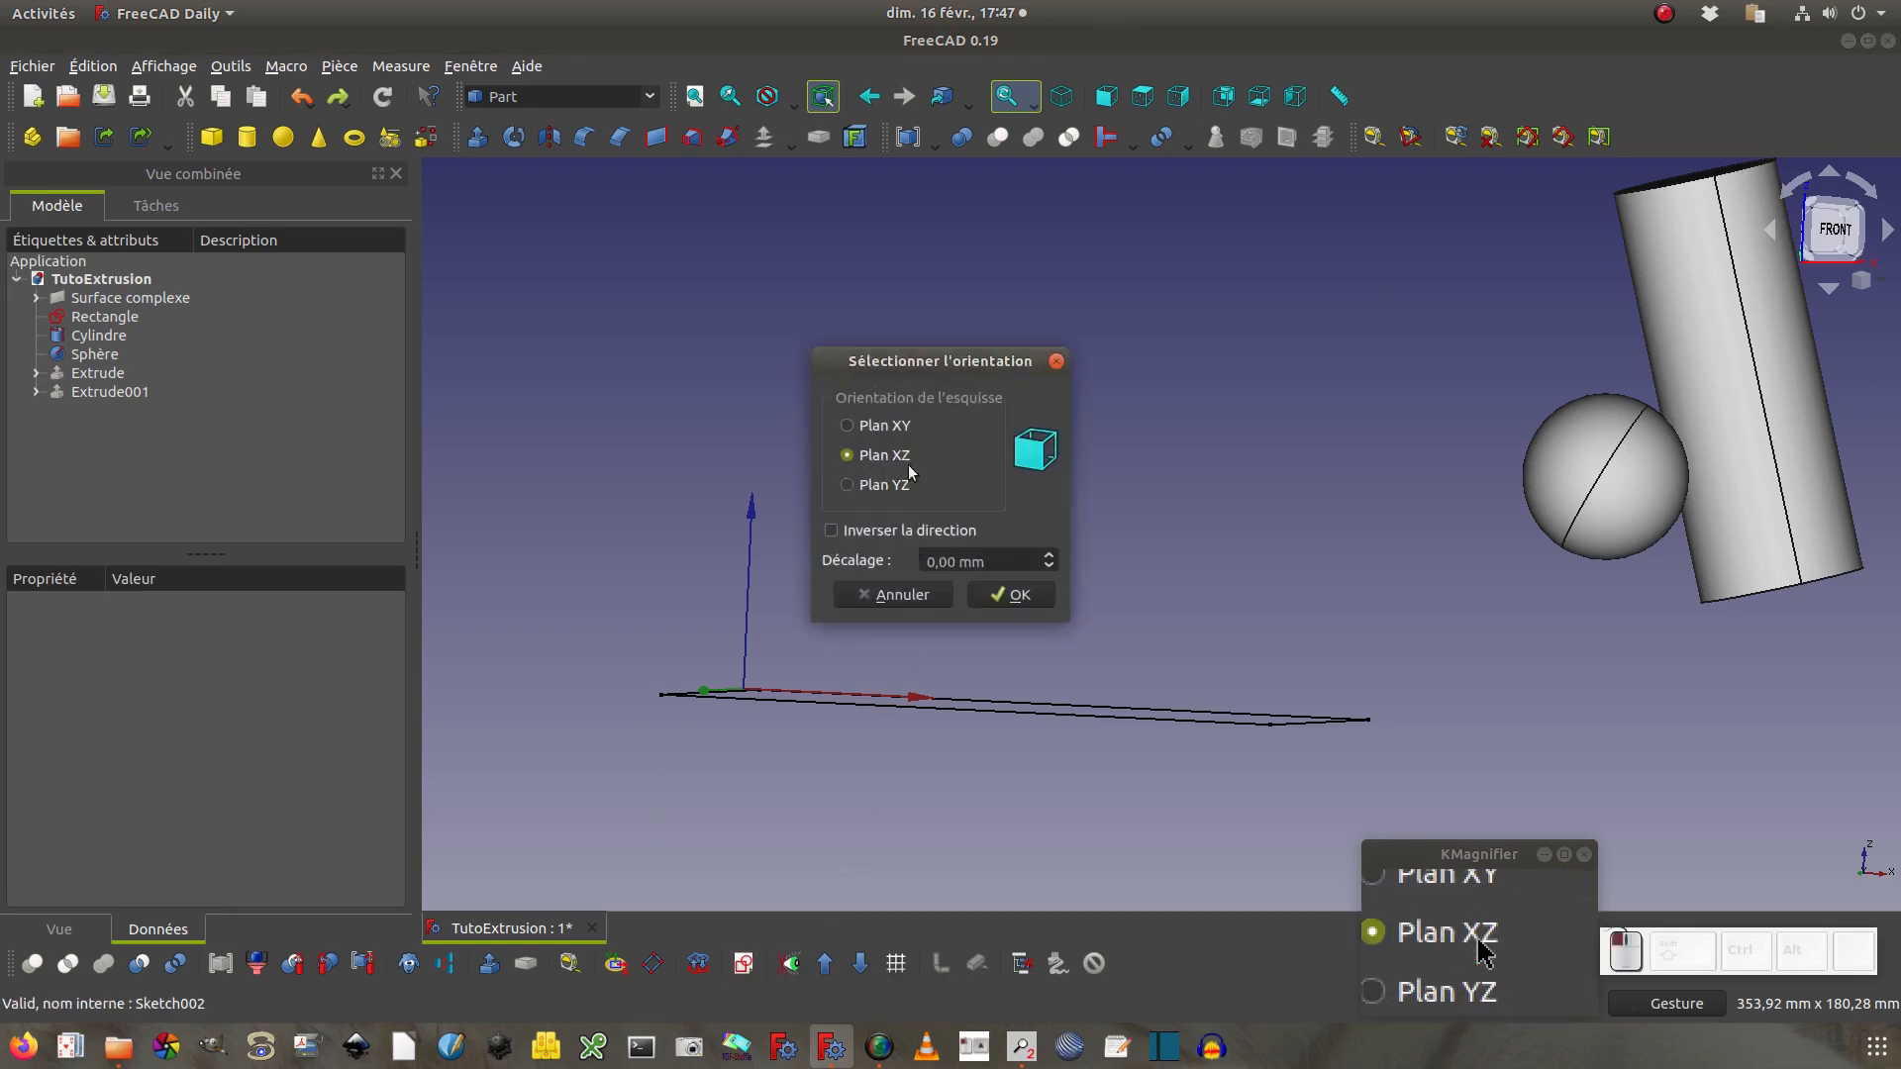
left_click(1039, 595)
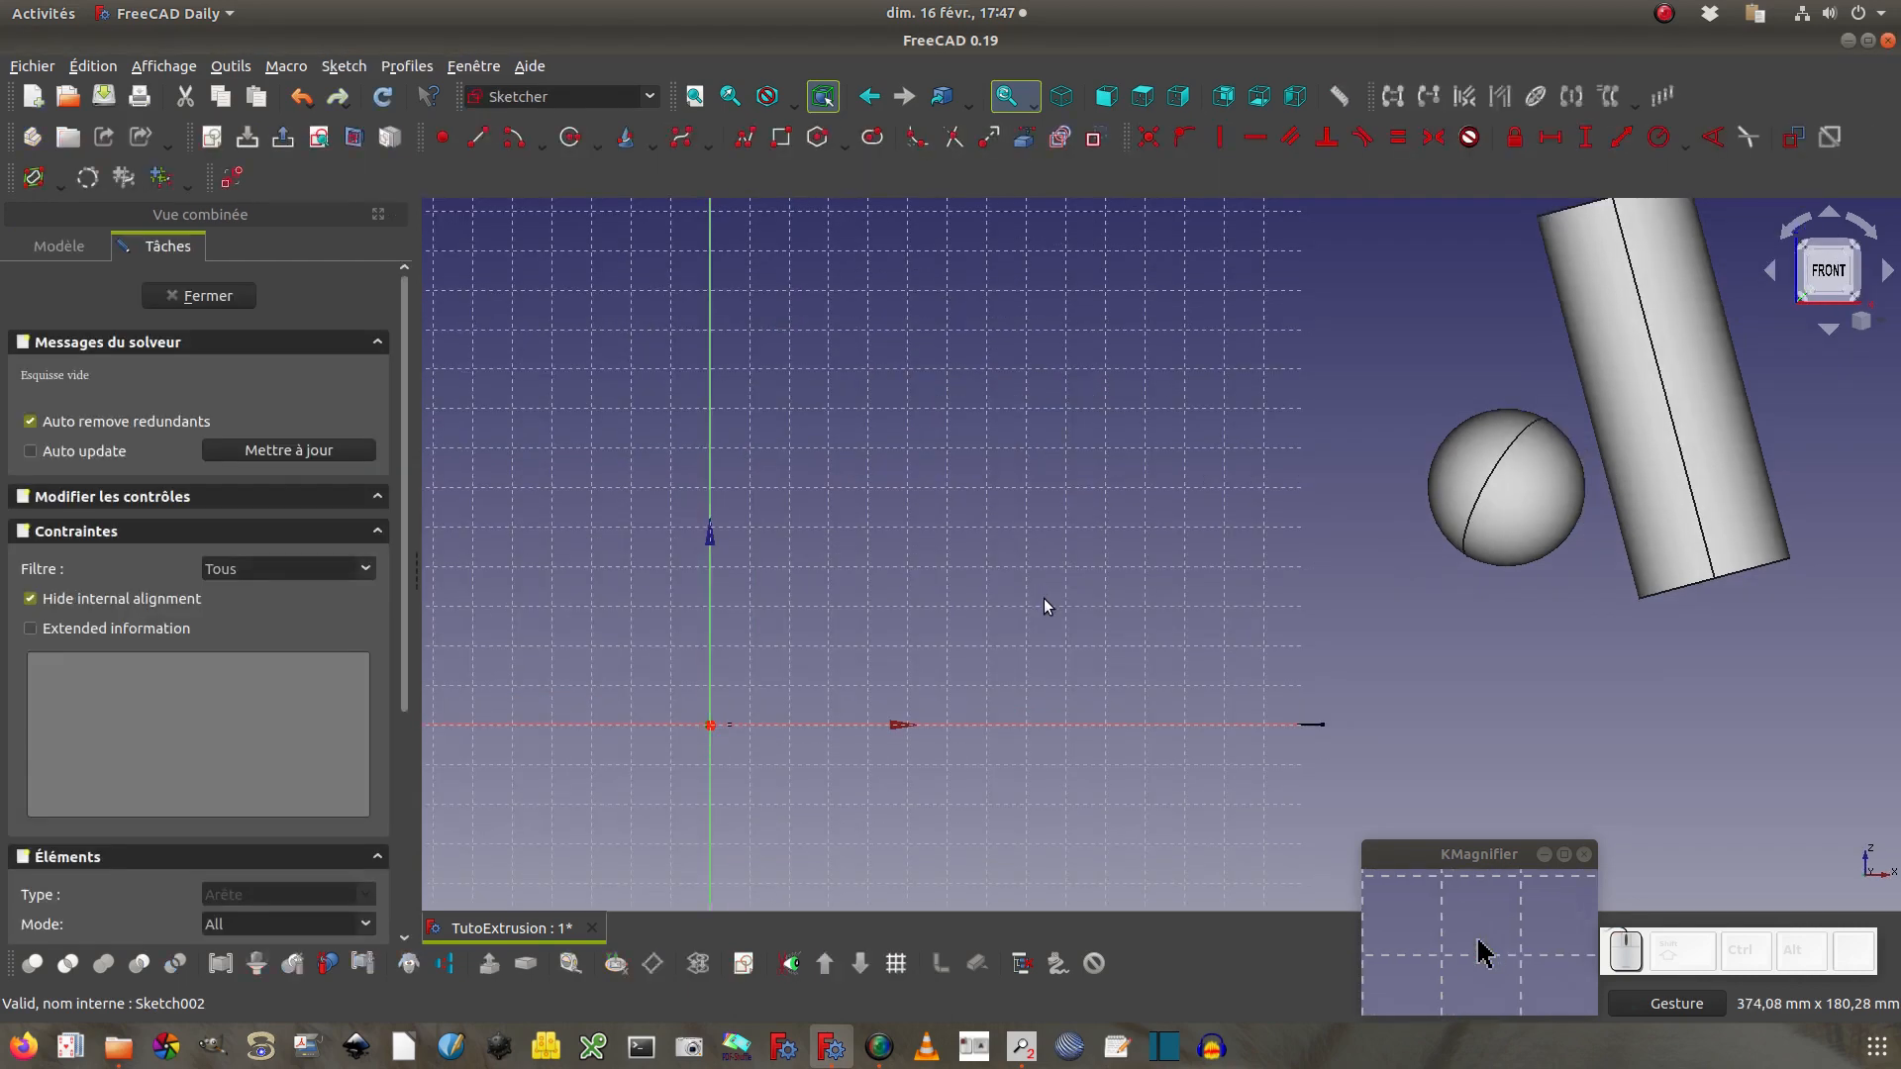
Sketch a slanted line on the negative X side of the vertical axis, sloping down toward the axis
right_click_drag(948, 606, 1198, 656)
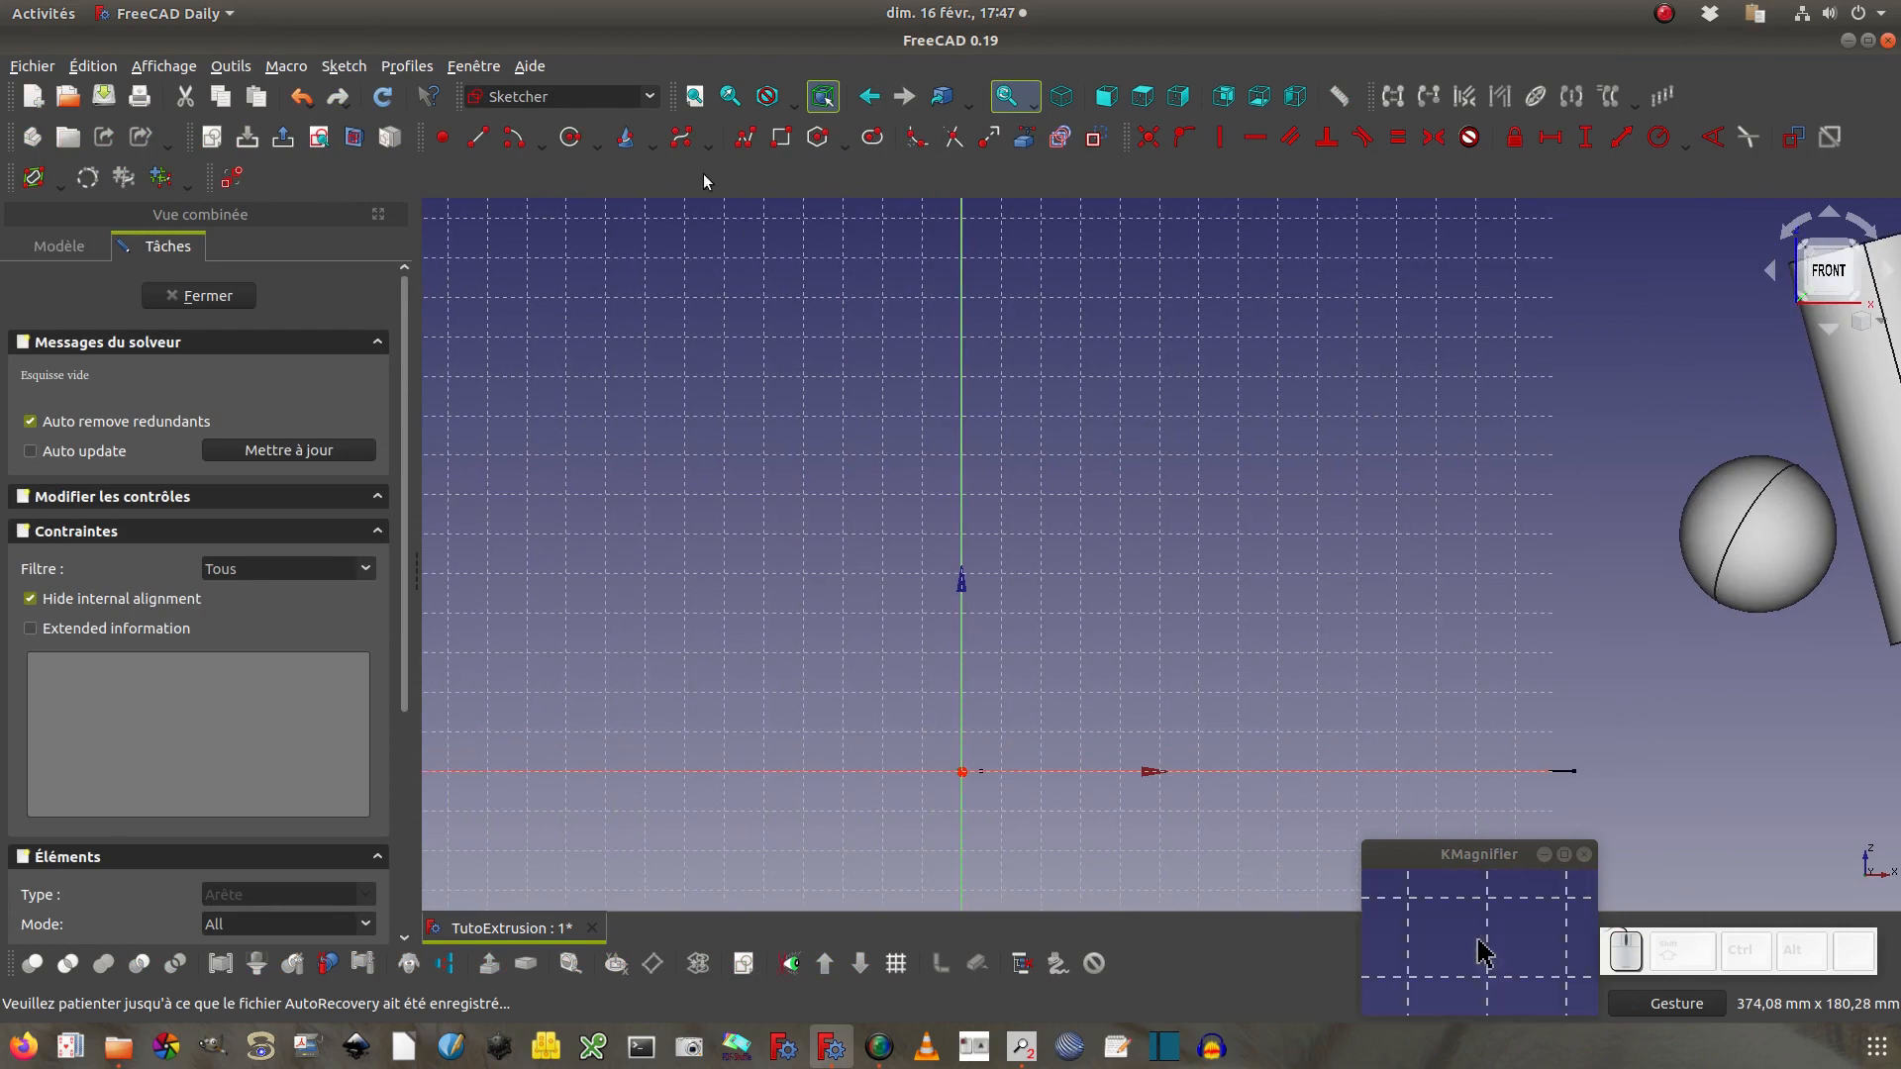
left_click(481, 139)
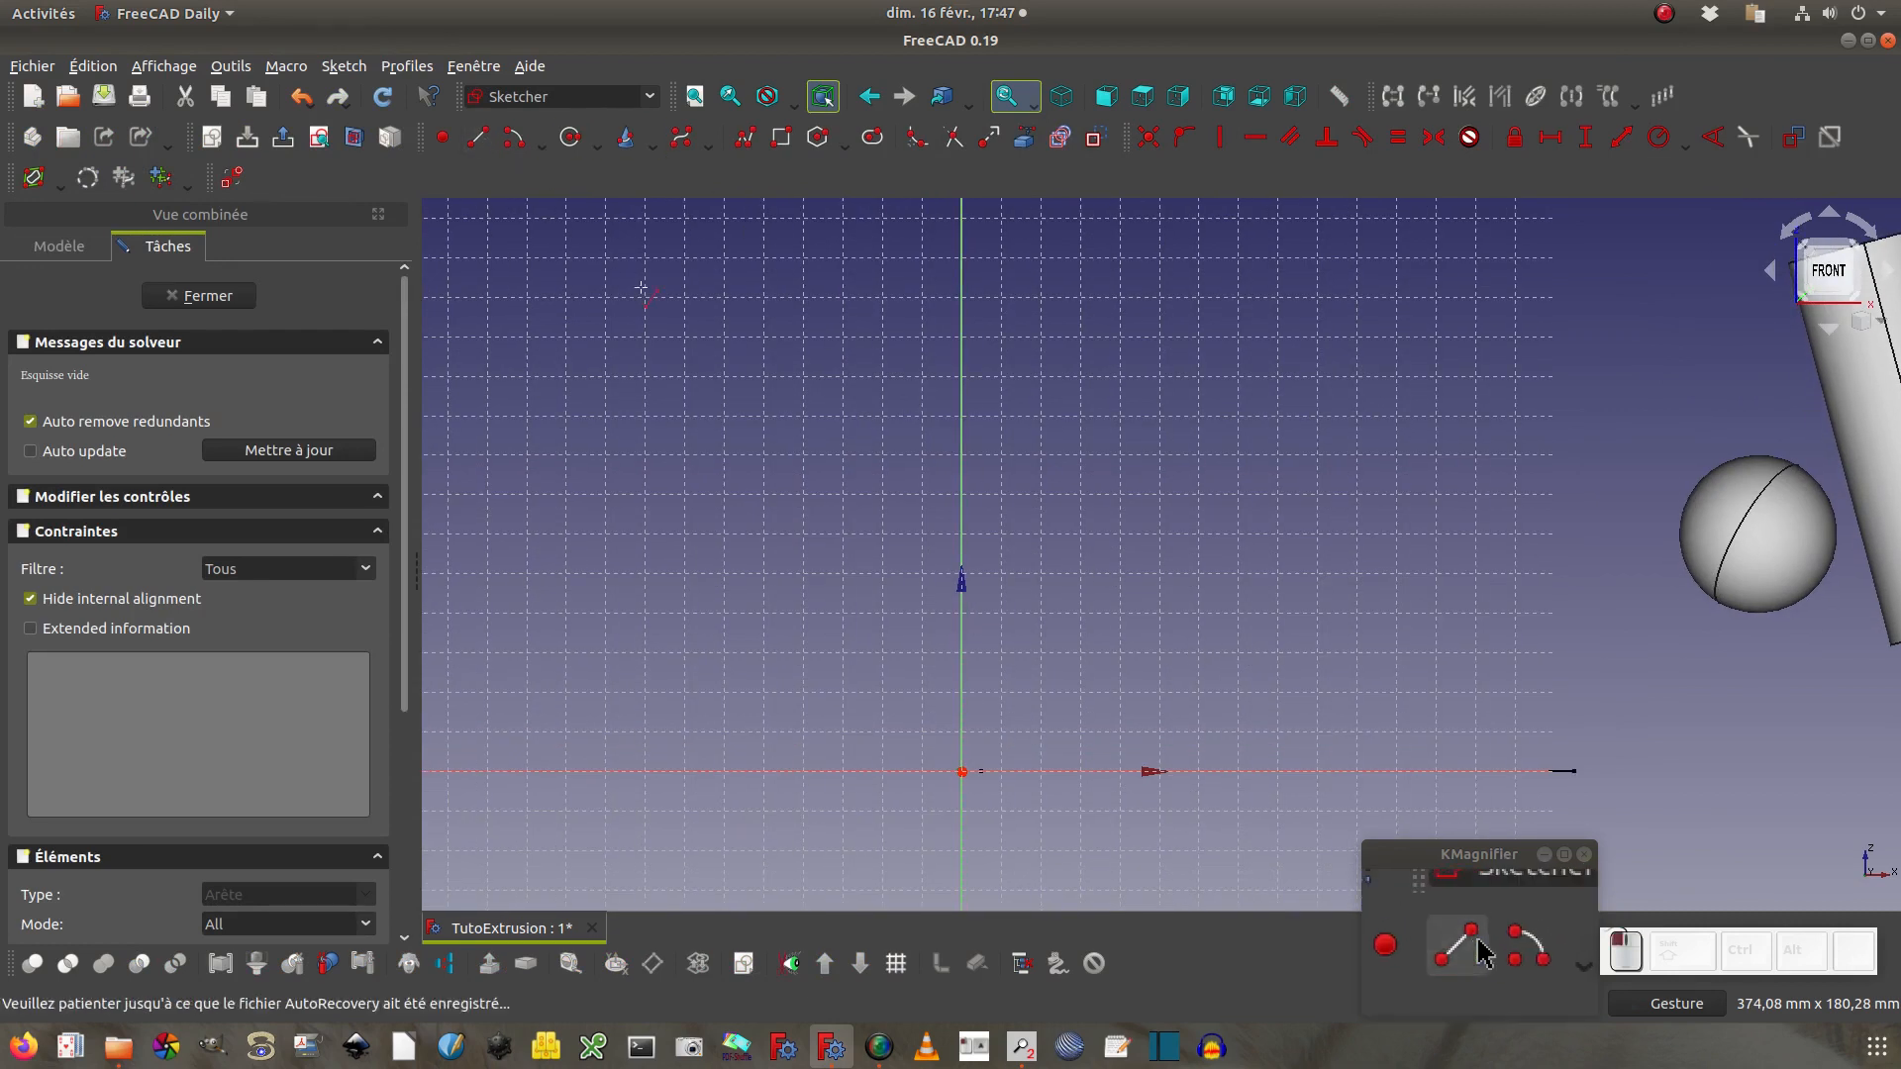
left_click(715, 345)
left_click(855, 588)
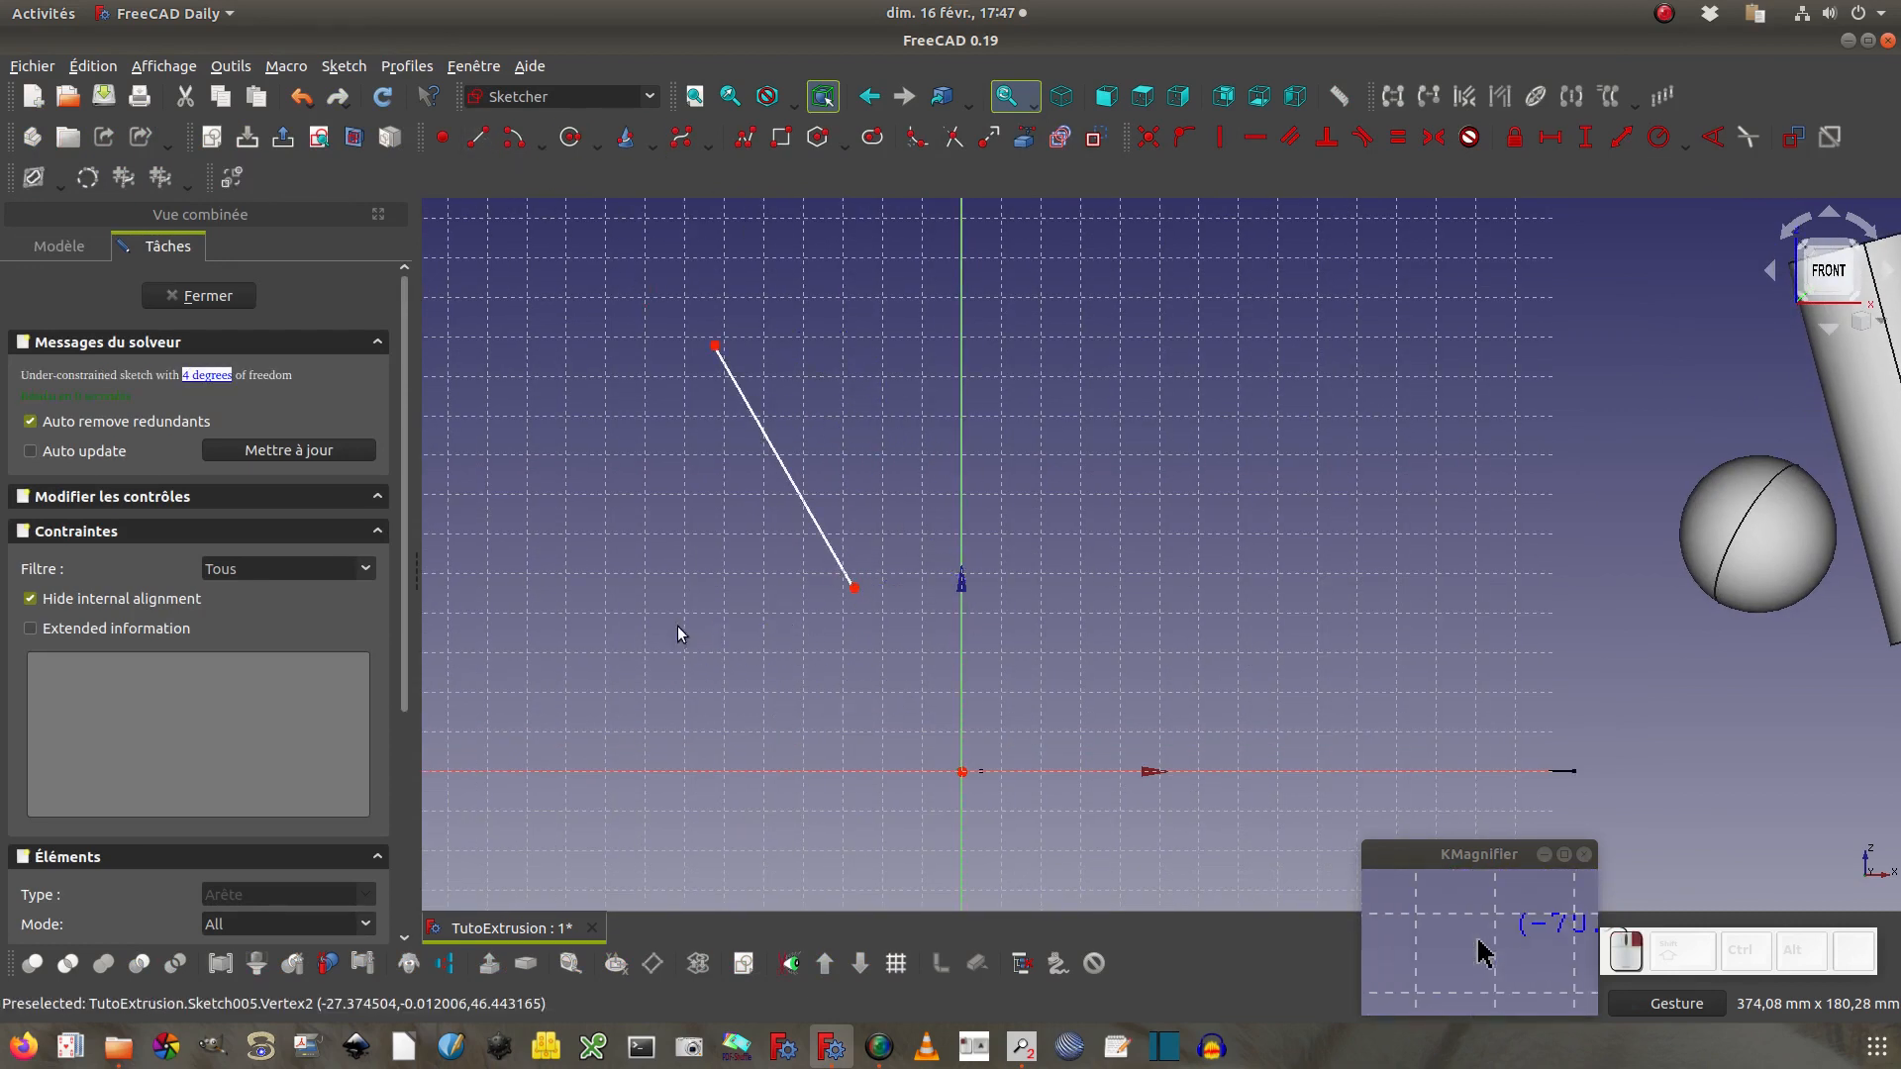
Constrain the slanted line's lower endpoint to lie on the sketch's vertical axis
left_click(855, 588)
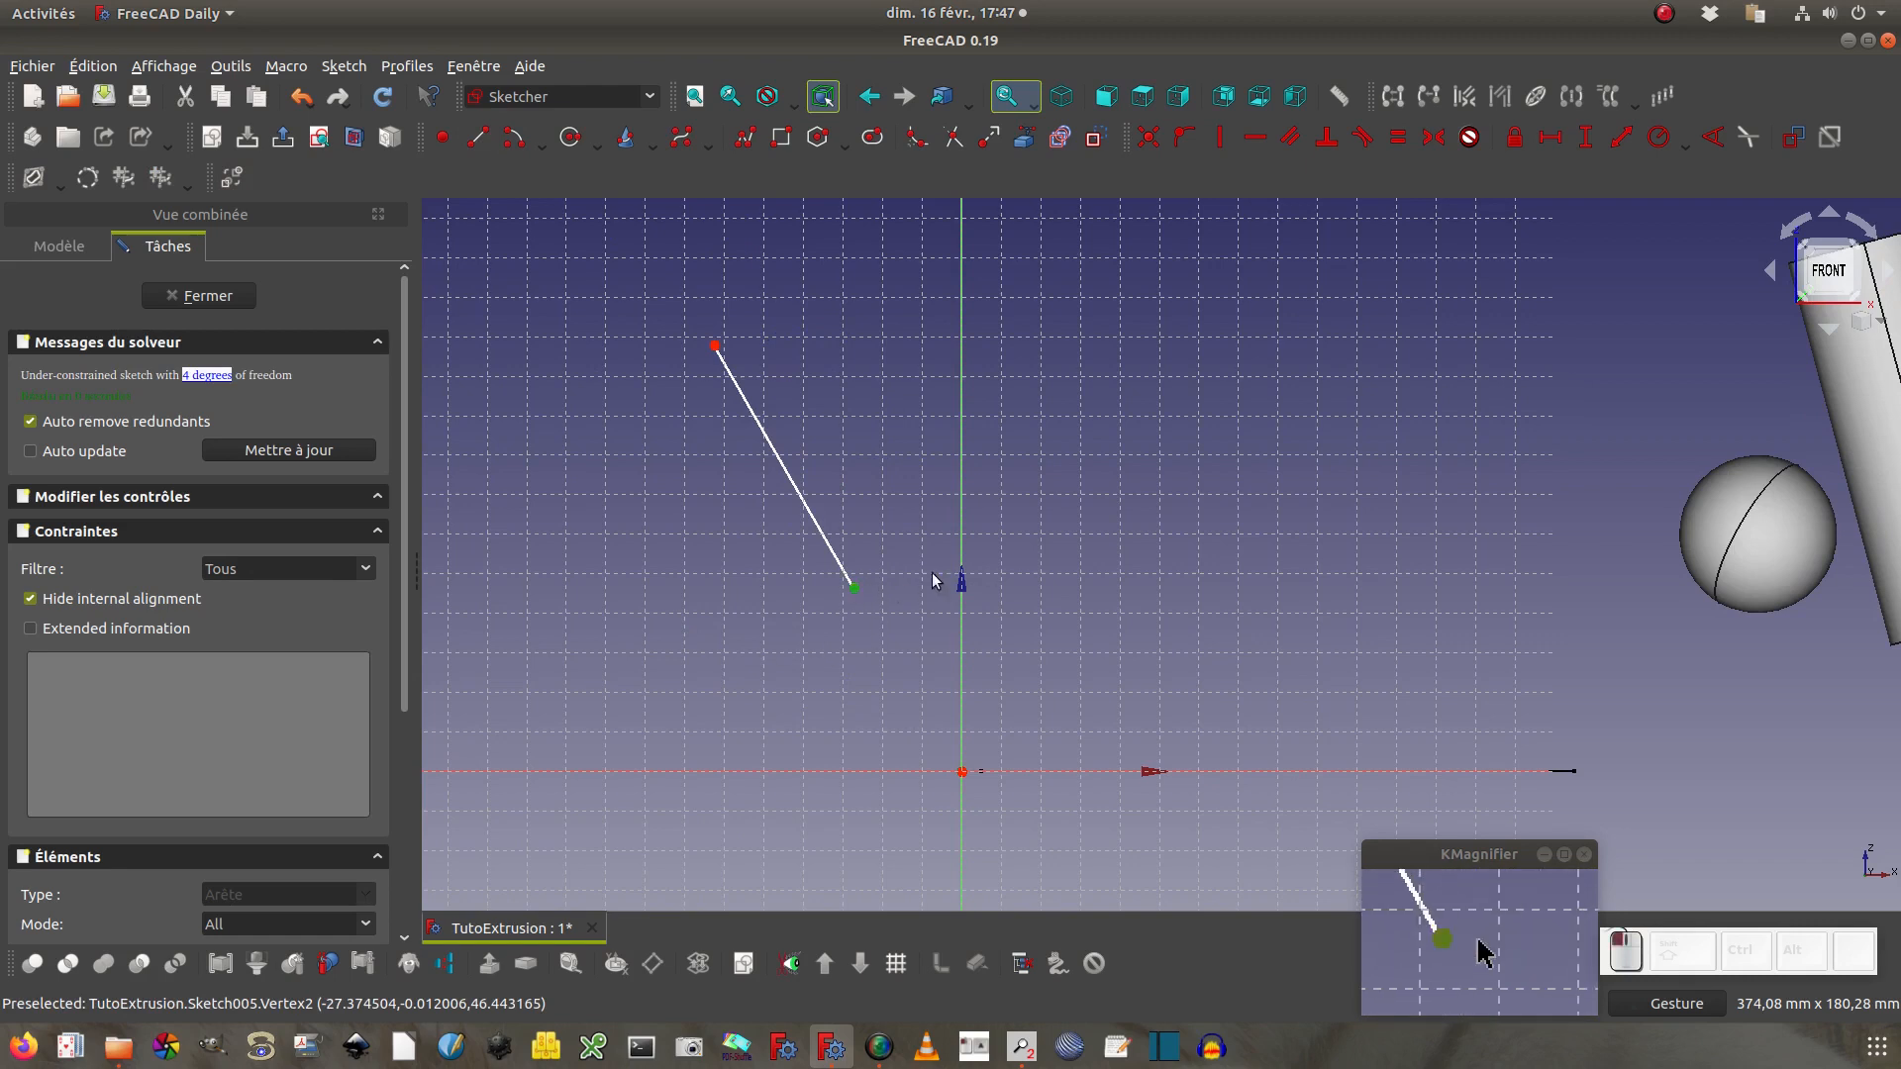
left_click(954, 540)
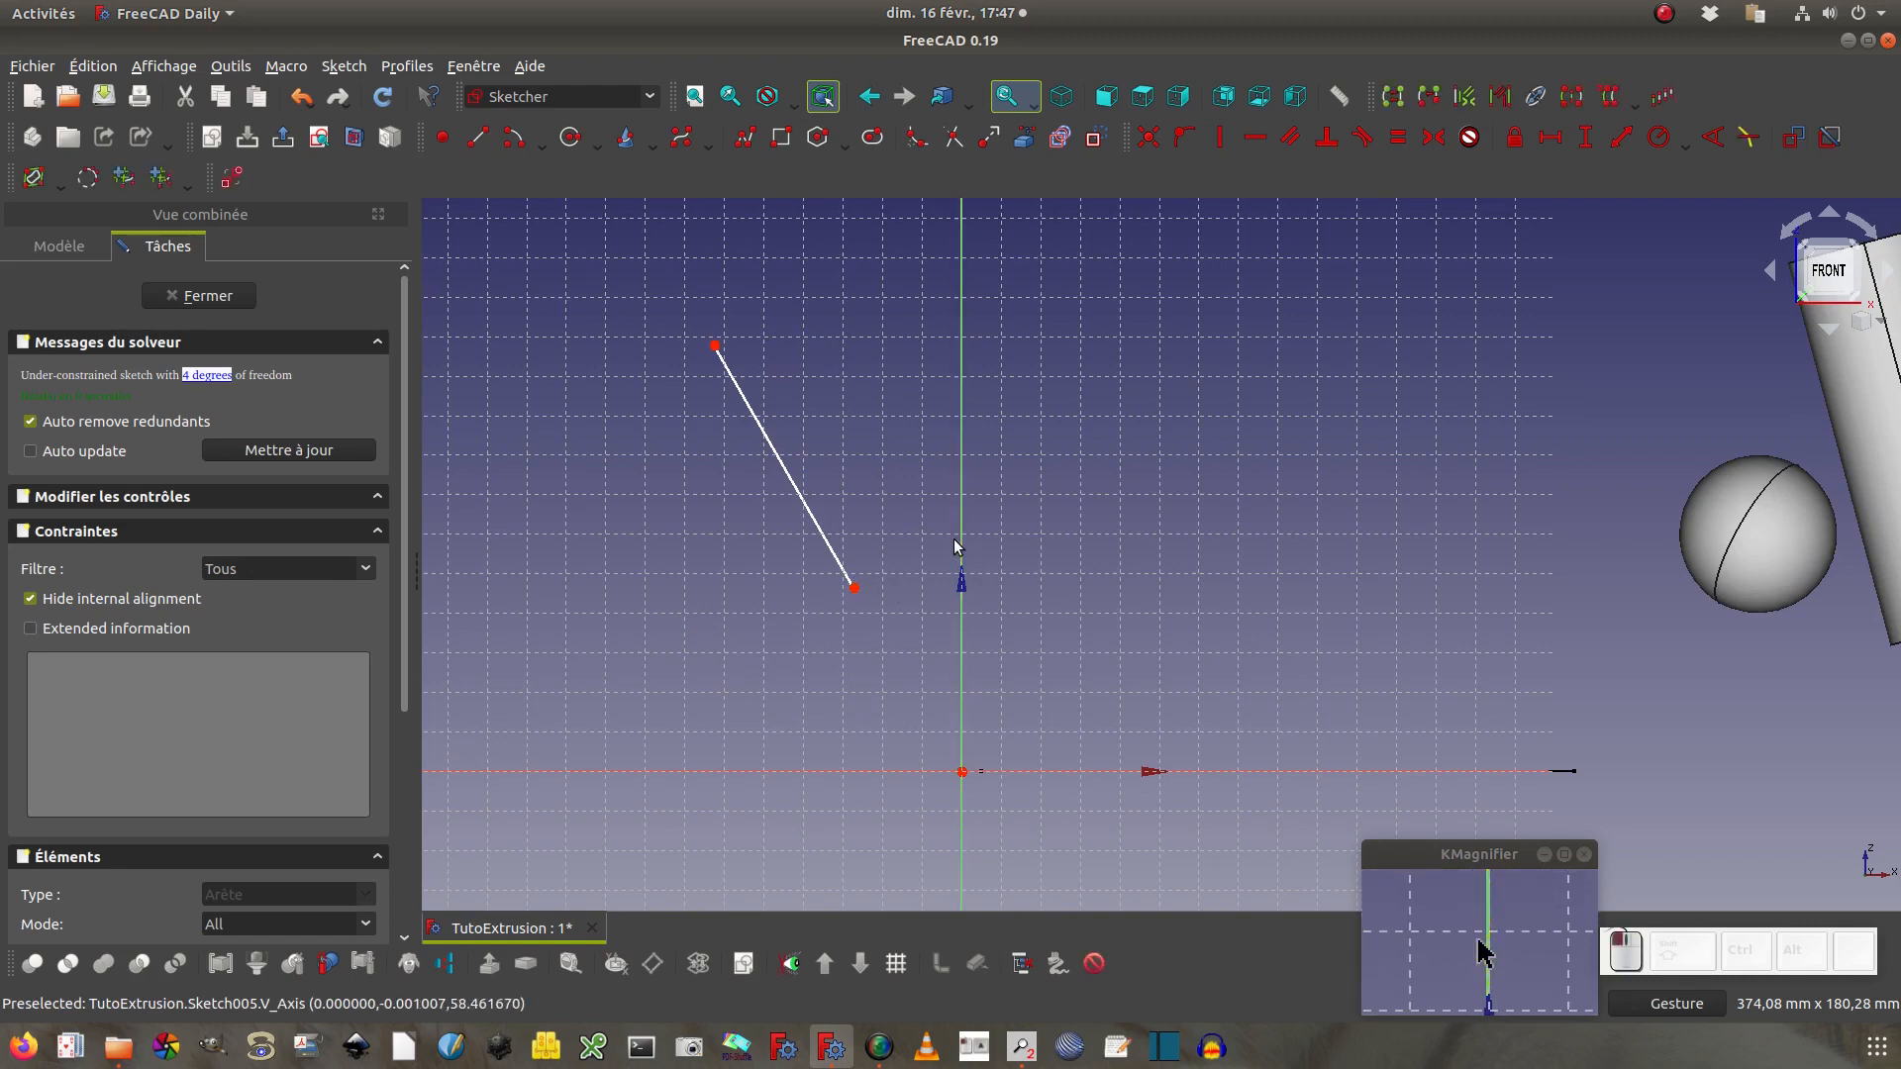
left_click(1180, 138)
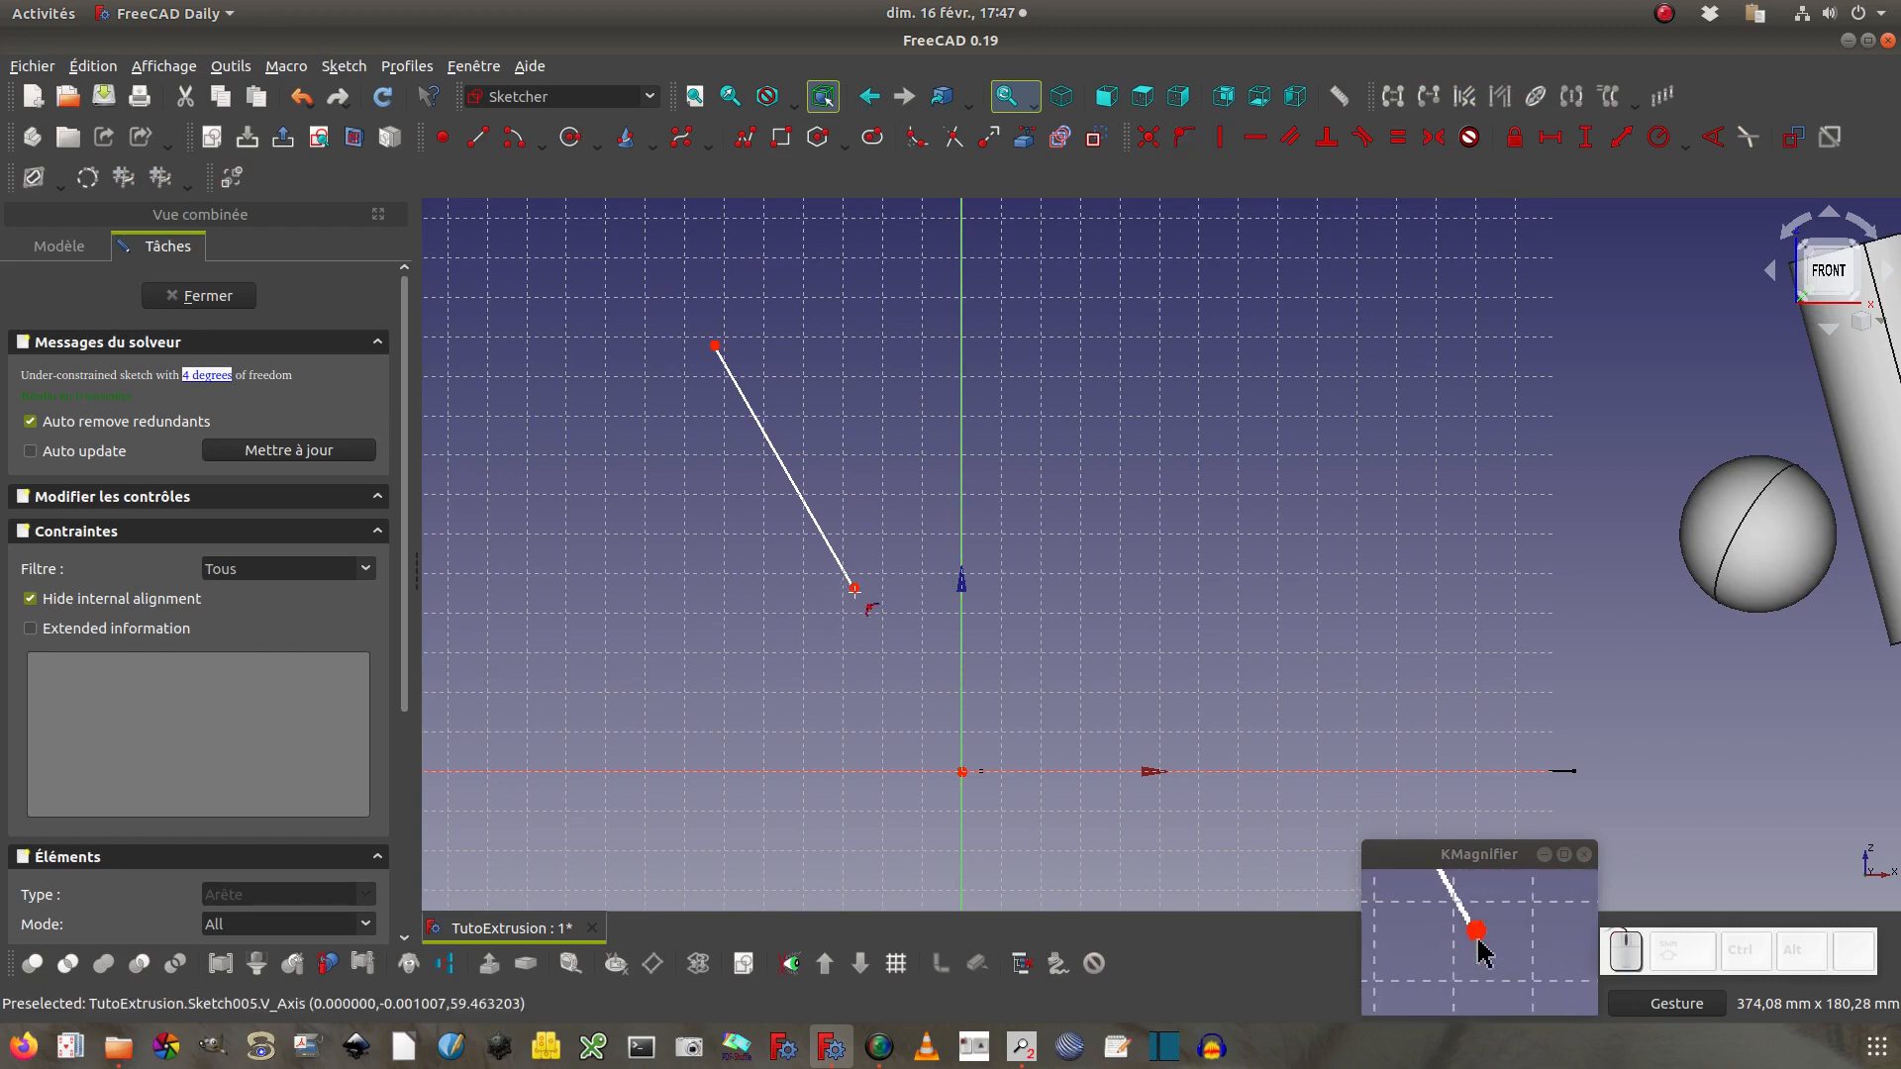
left_click(853, 587)
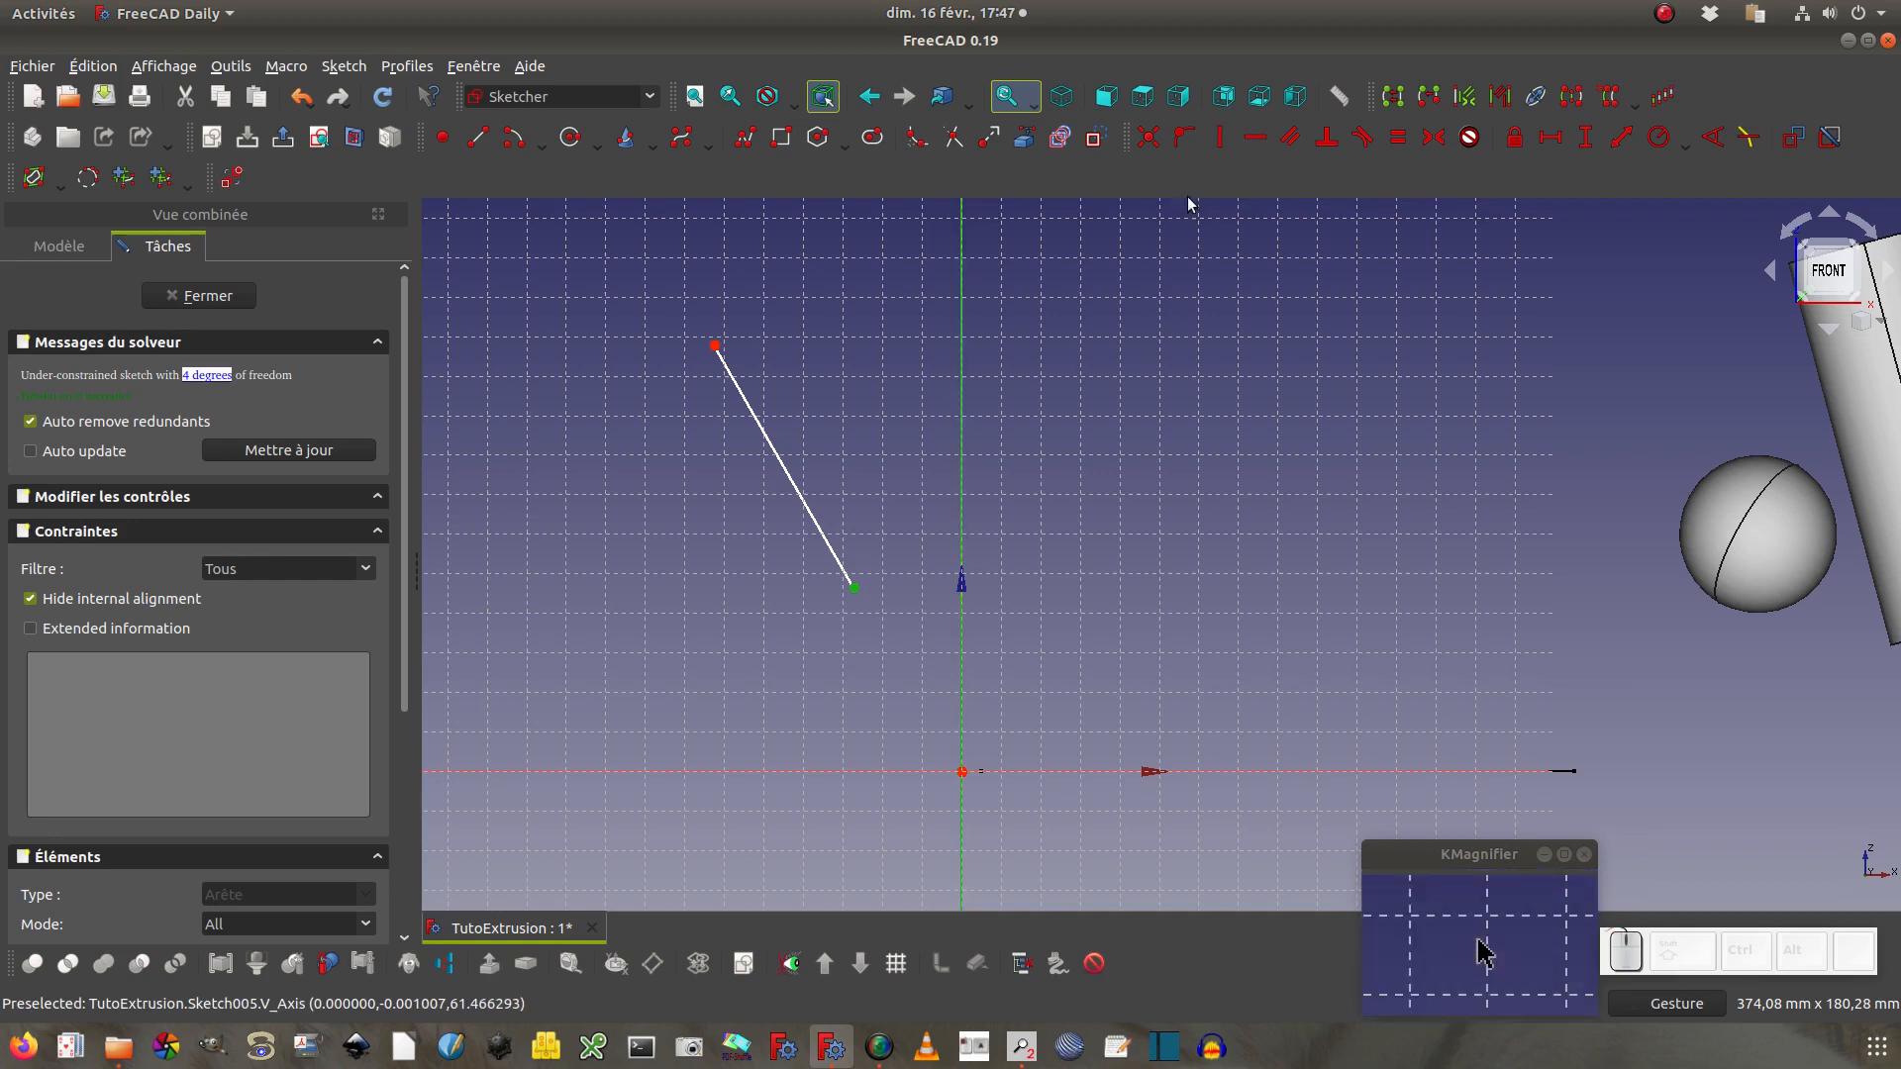
left_click(1184, 138)
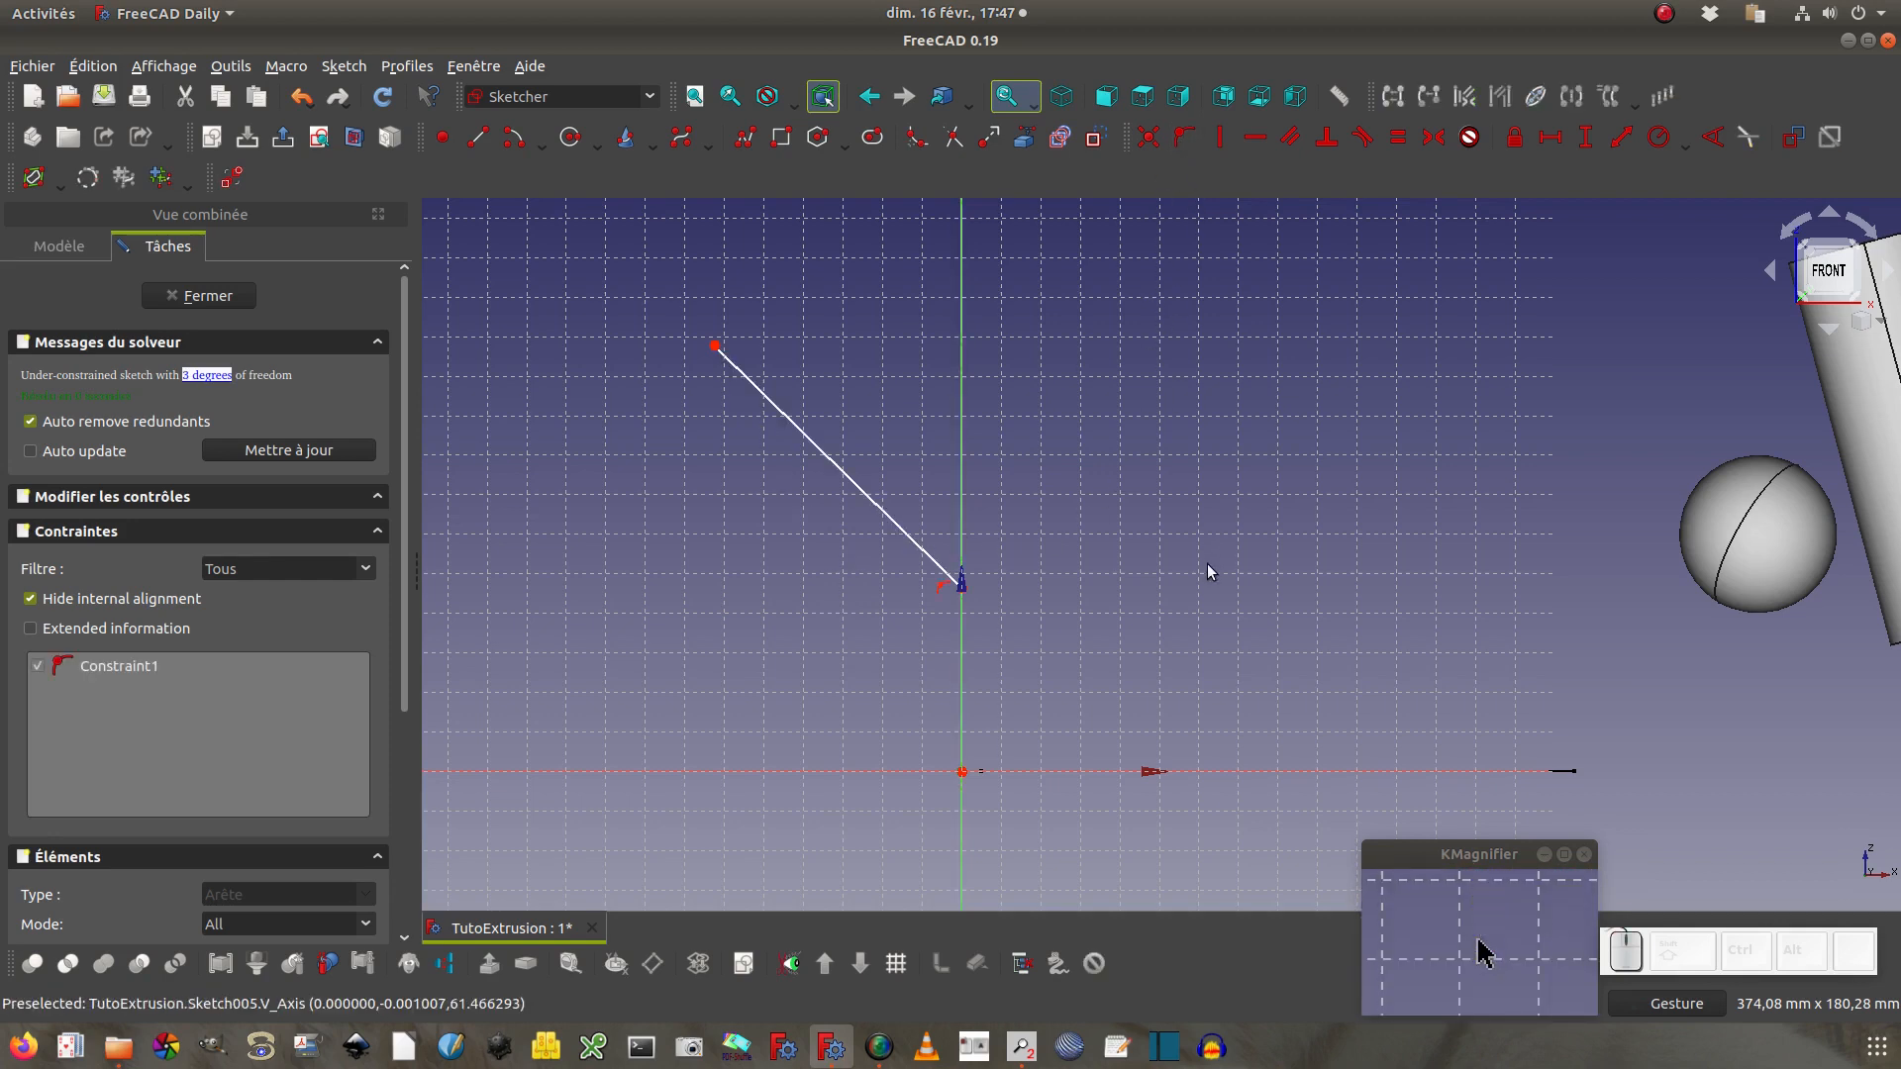
left_click(909, 540)
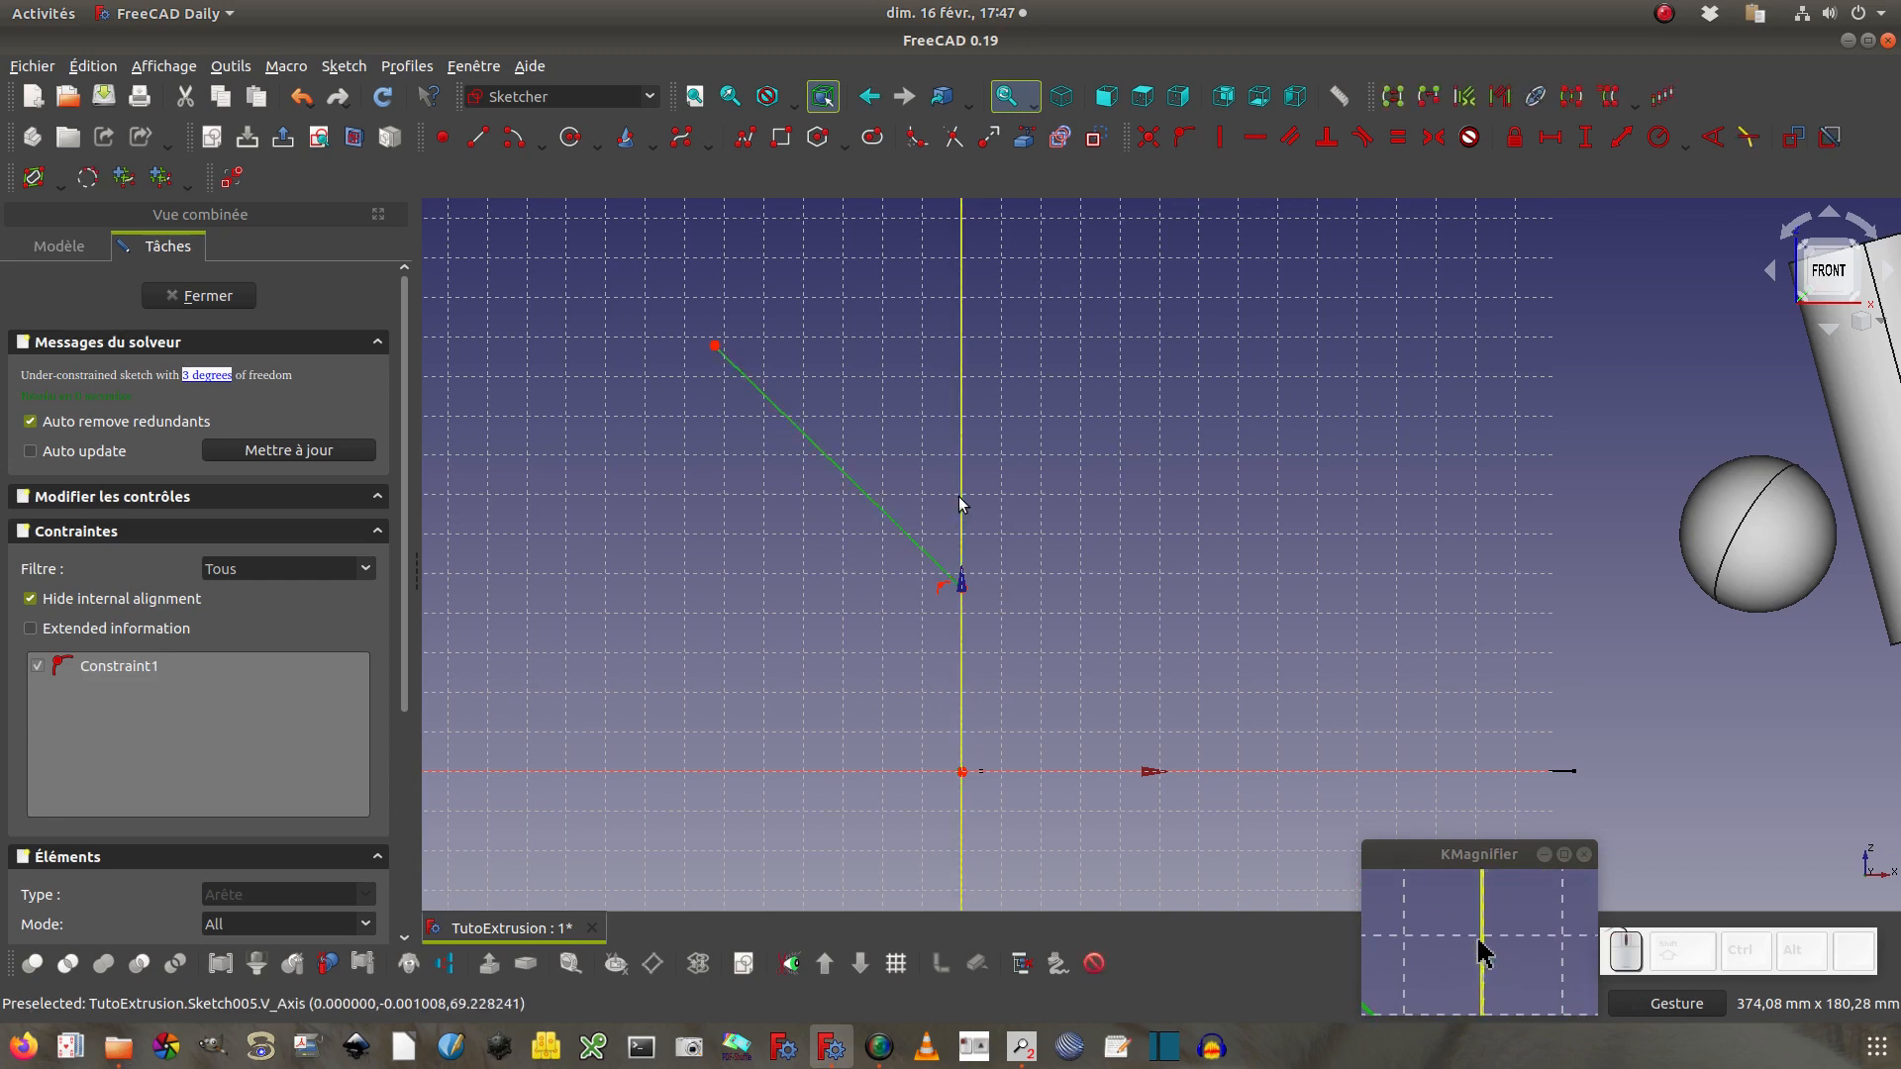
left_click(1712, 138)
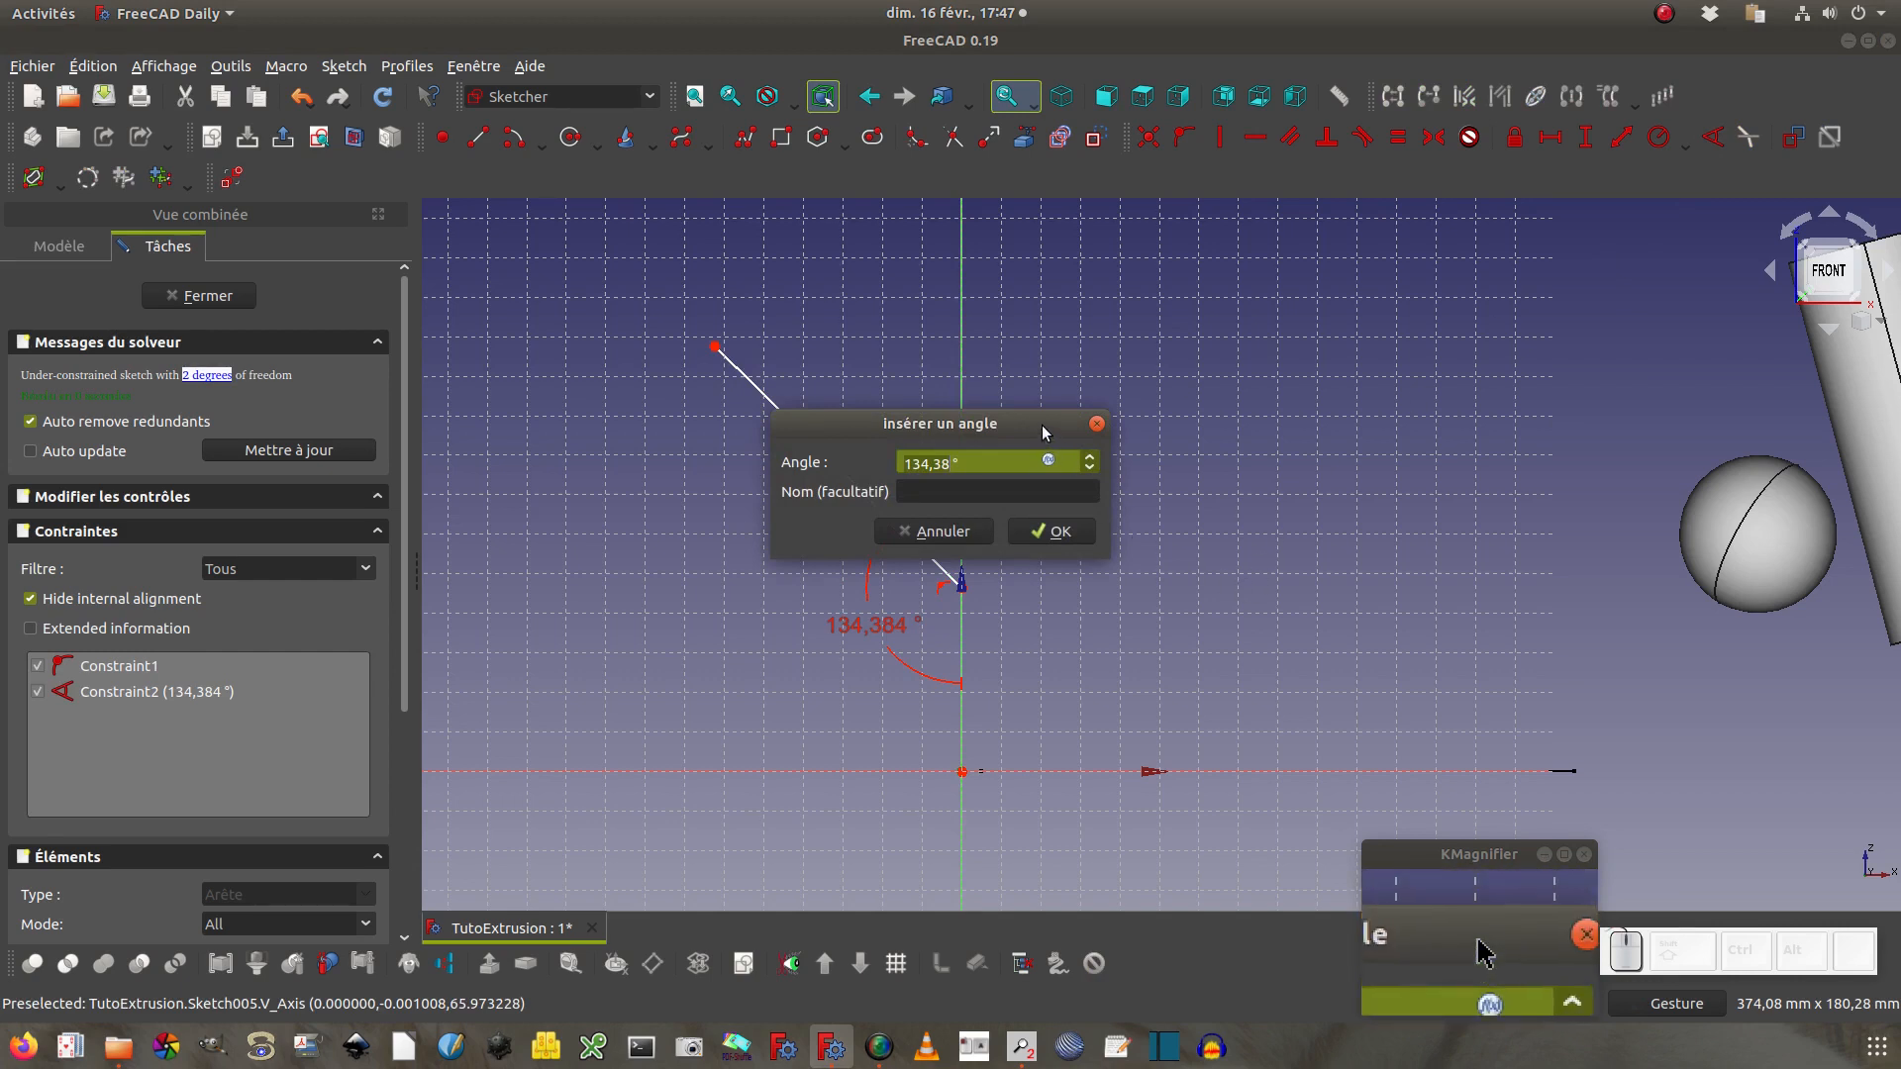
left_click_drag(1042, 425, 1282, 340)
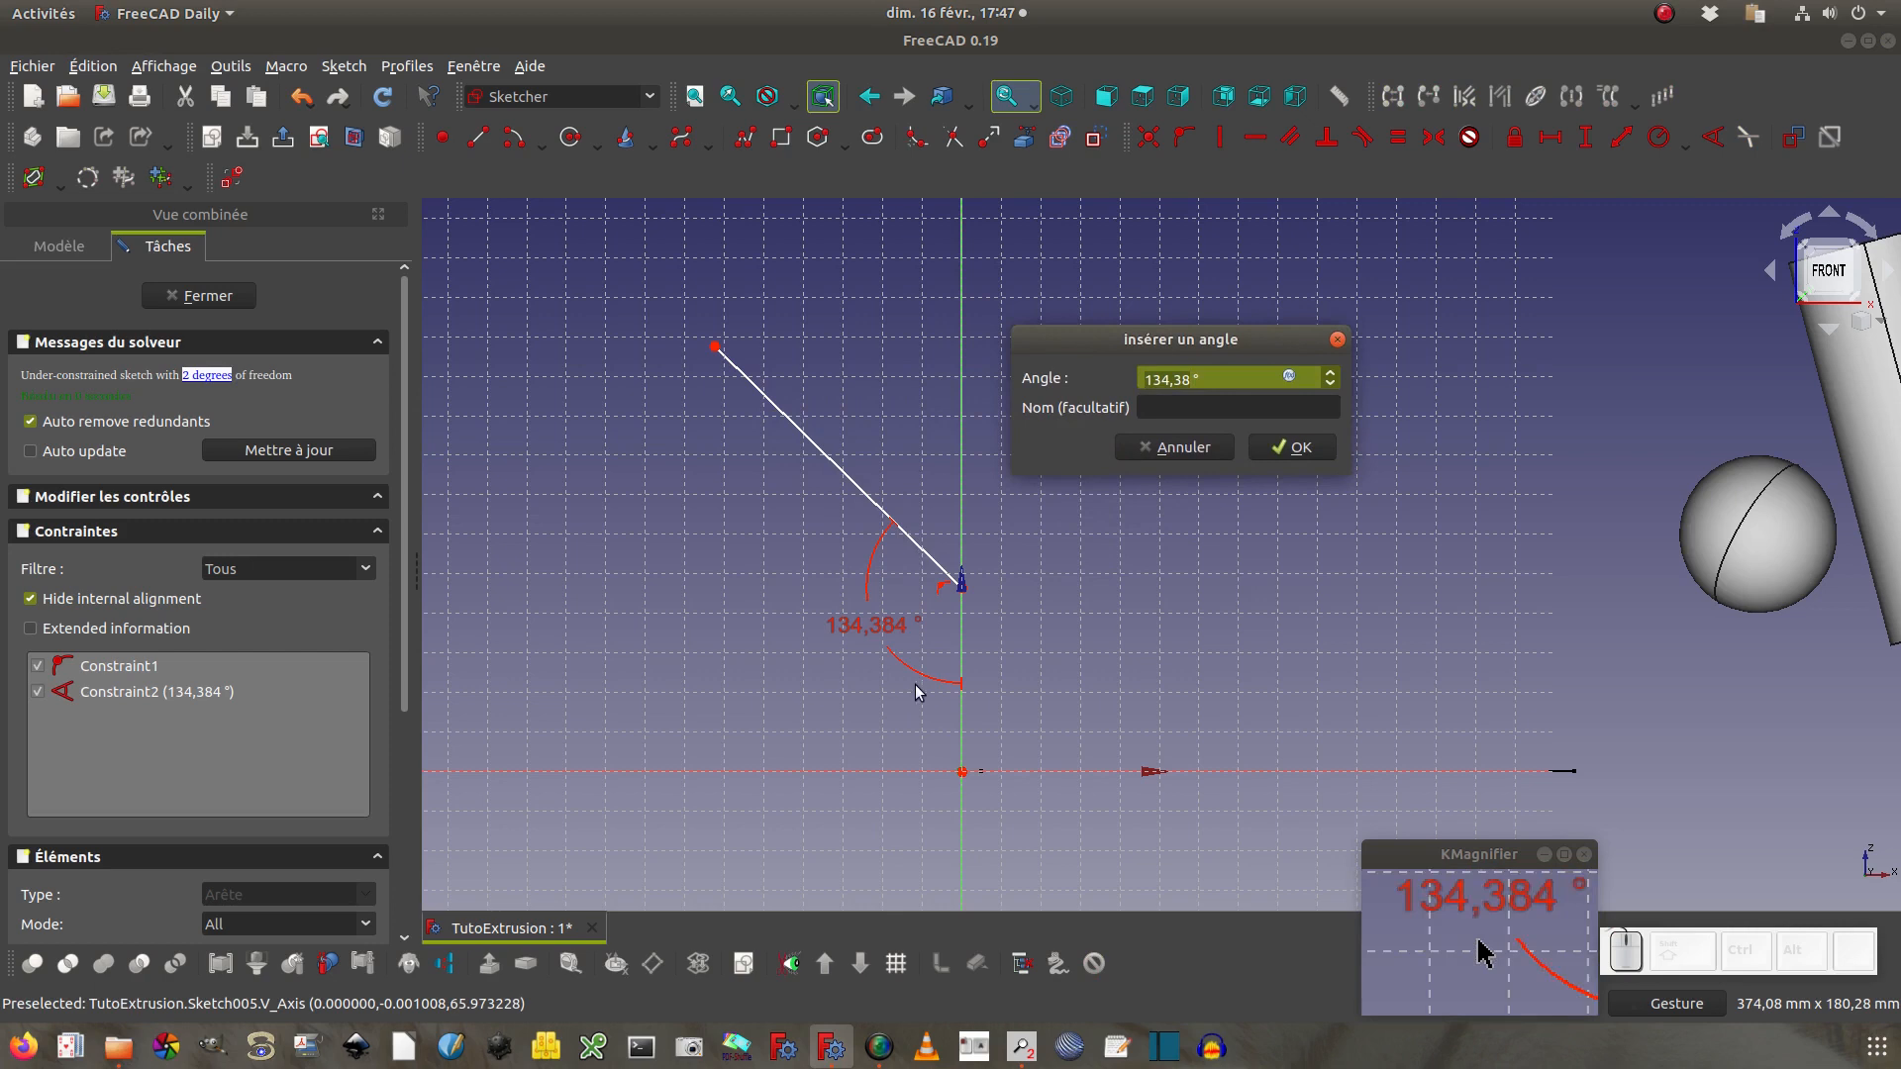
left_click(1145, 449)
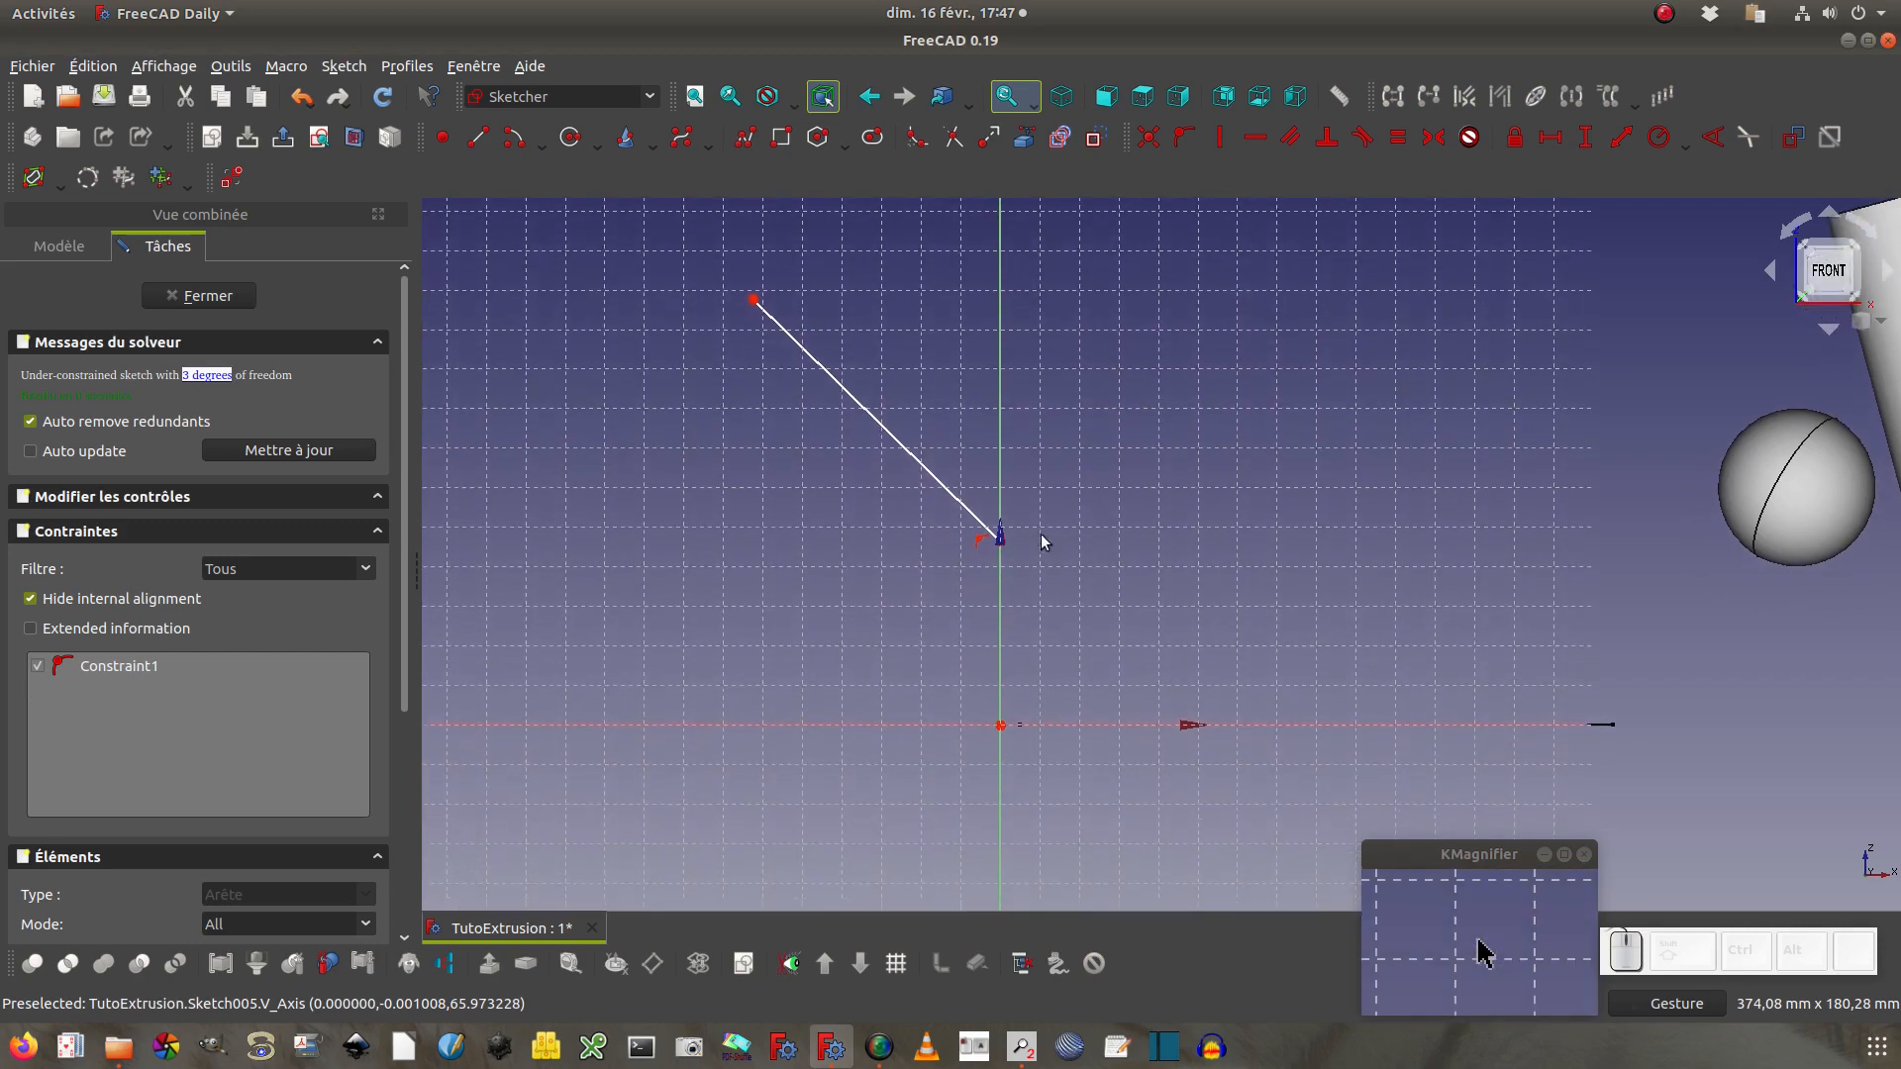
Move the line's lower endpoint along the vertical axis to below the origin, and add a 25.03° angle constraint between the line and that axis
left_click_drag(1001, 542, 1000, 830)
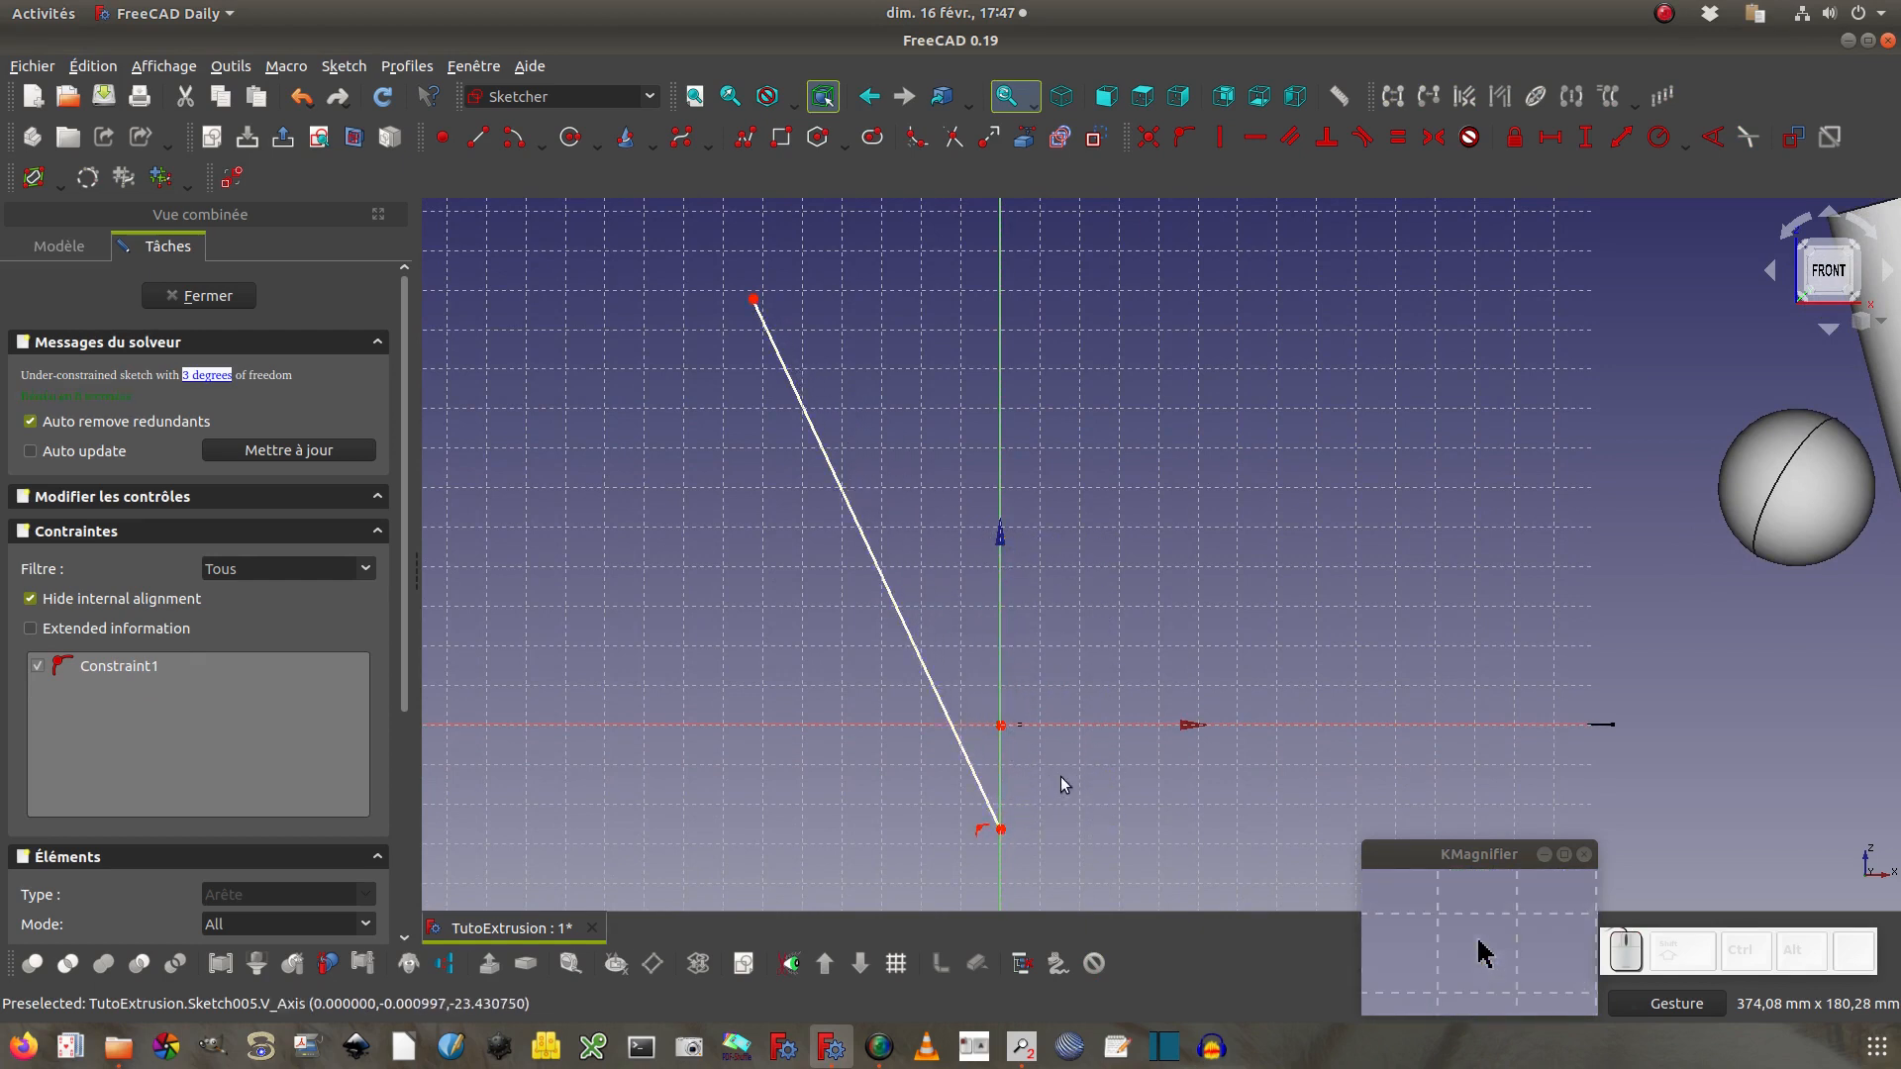
left_click(1707, 144)
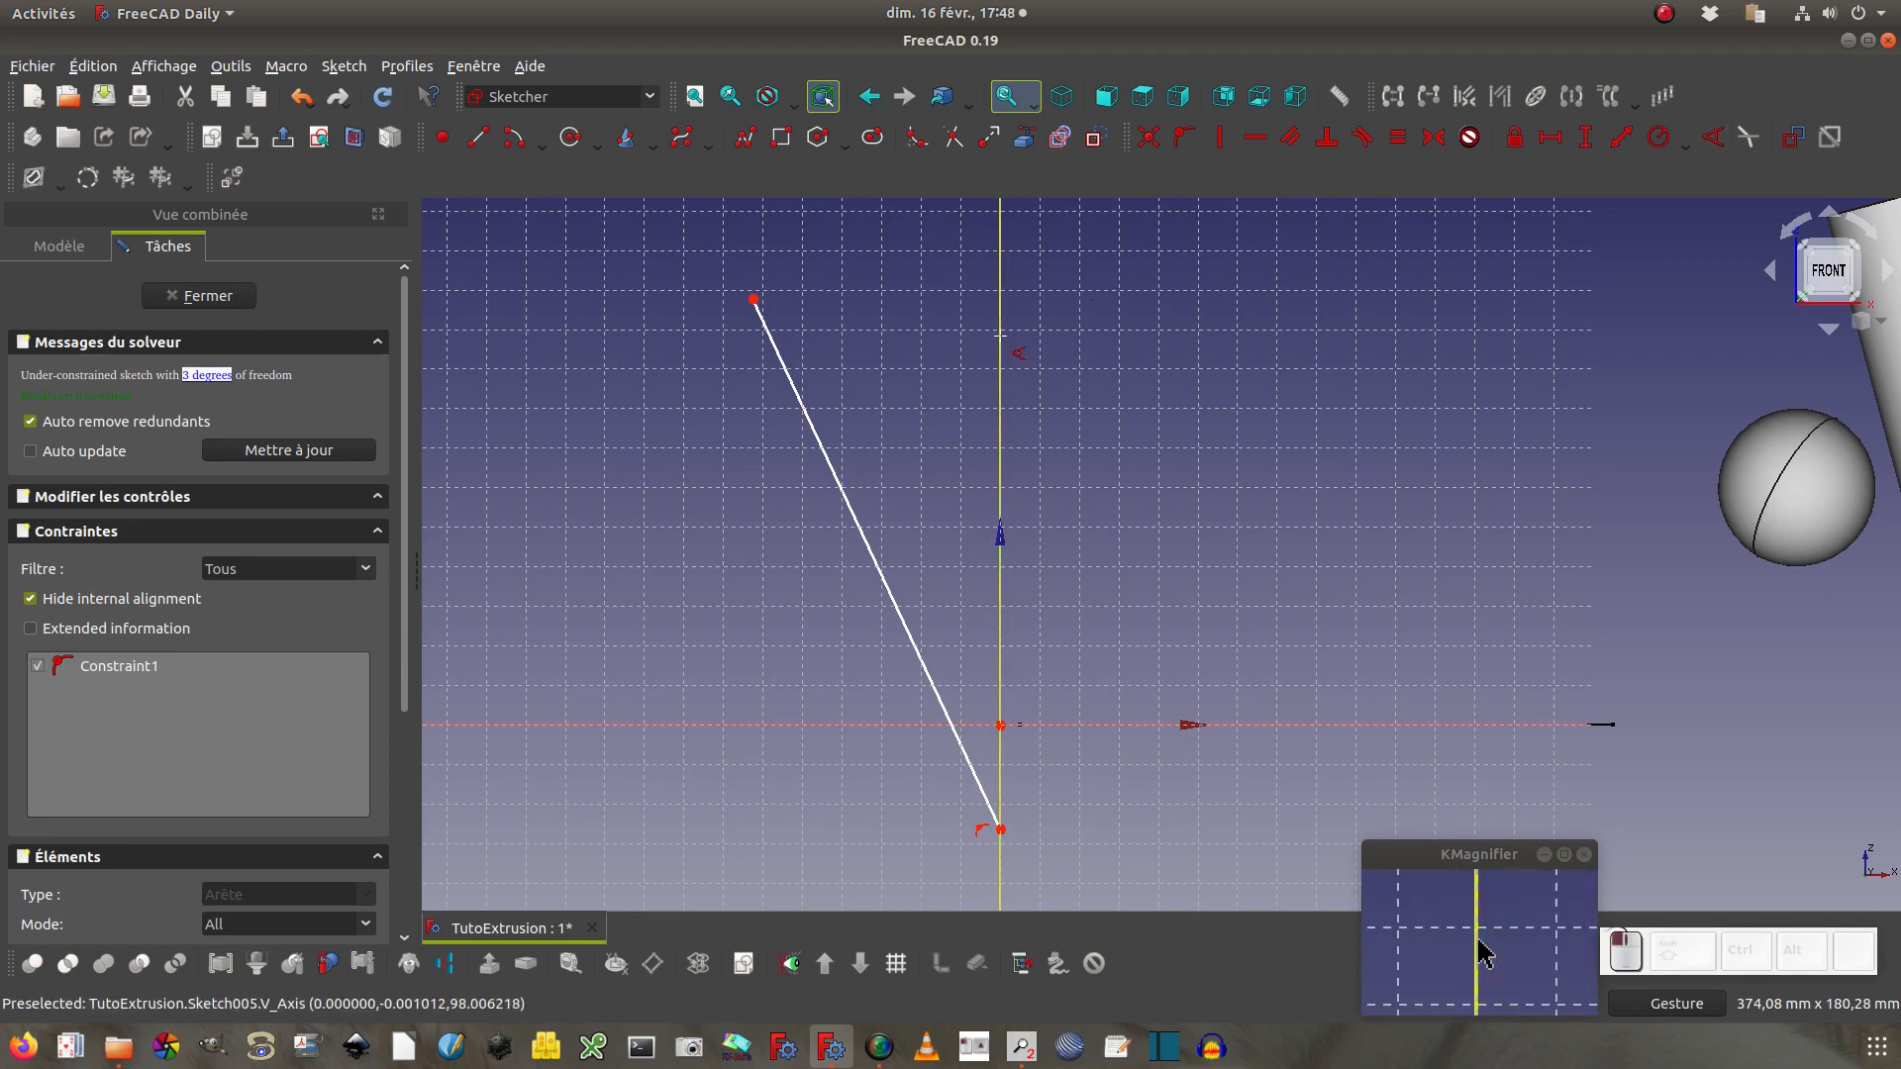
left_click(824, 455)
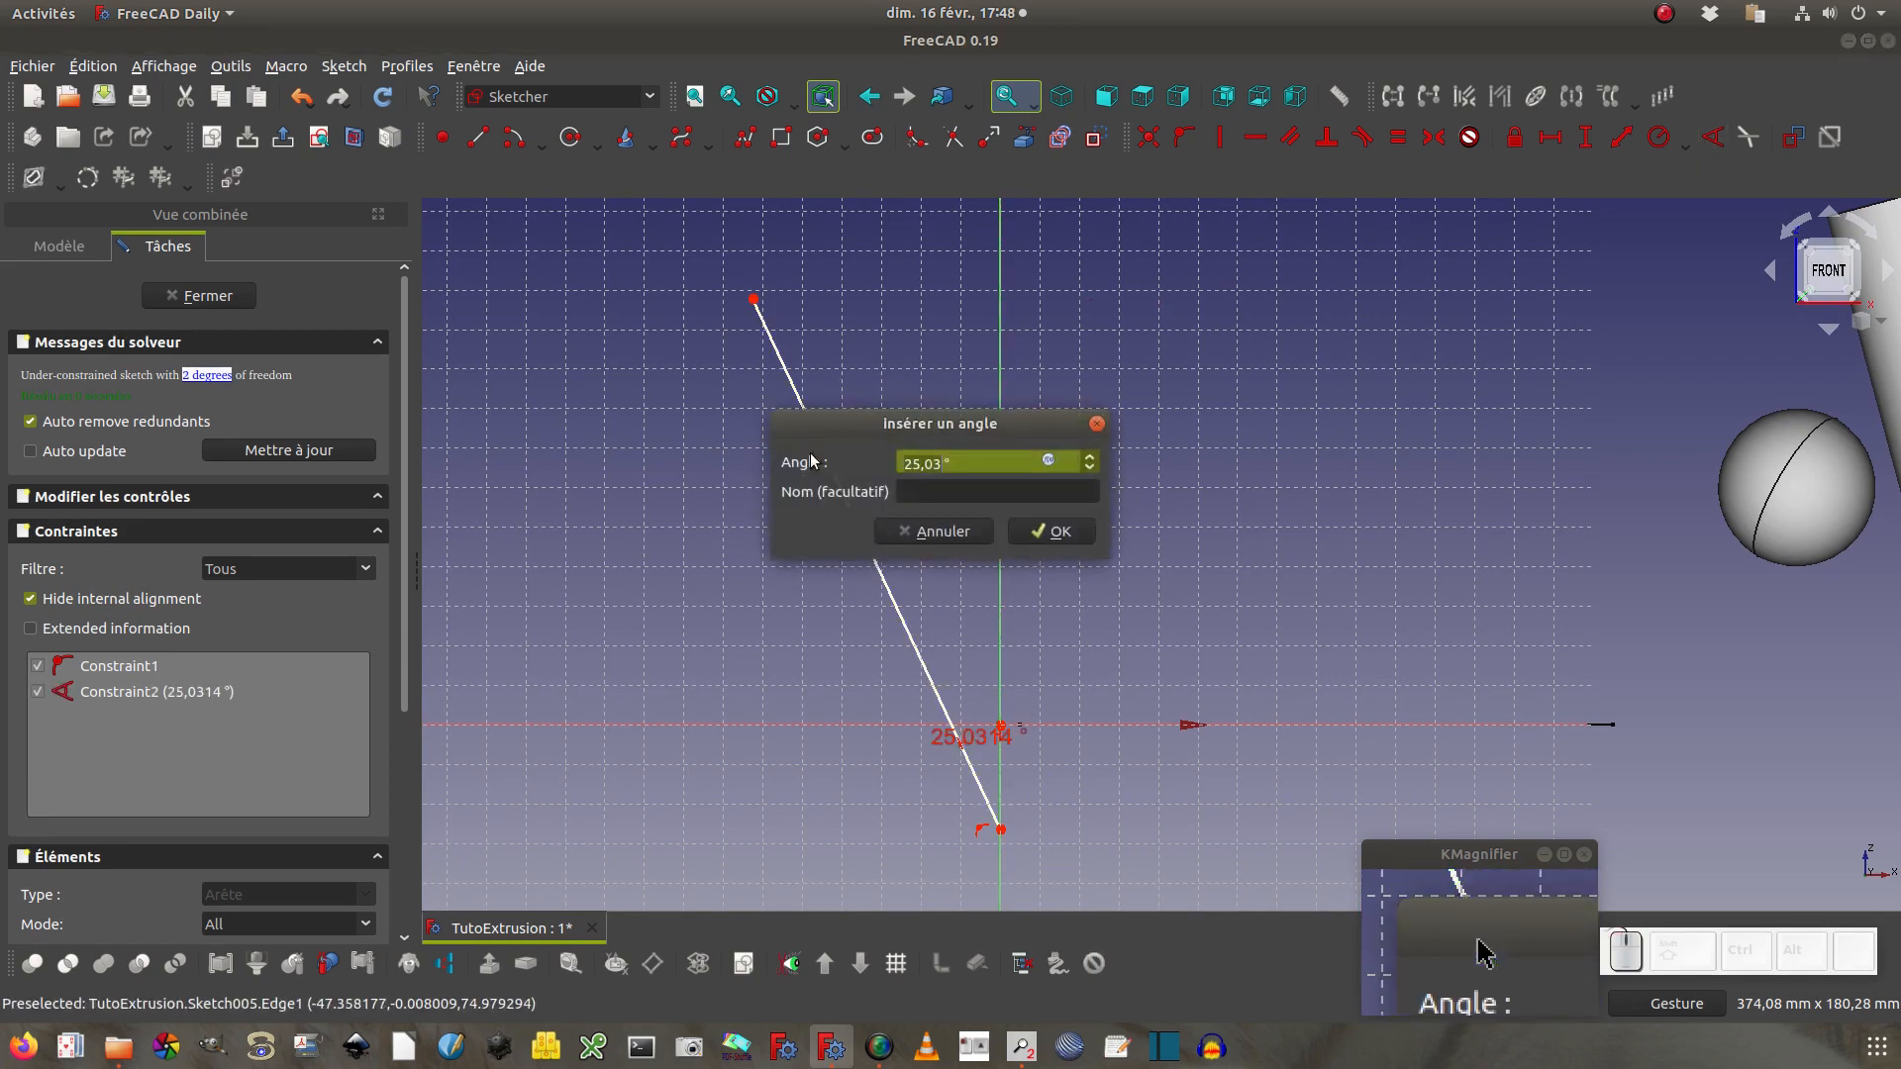
left_click(1035, 535)
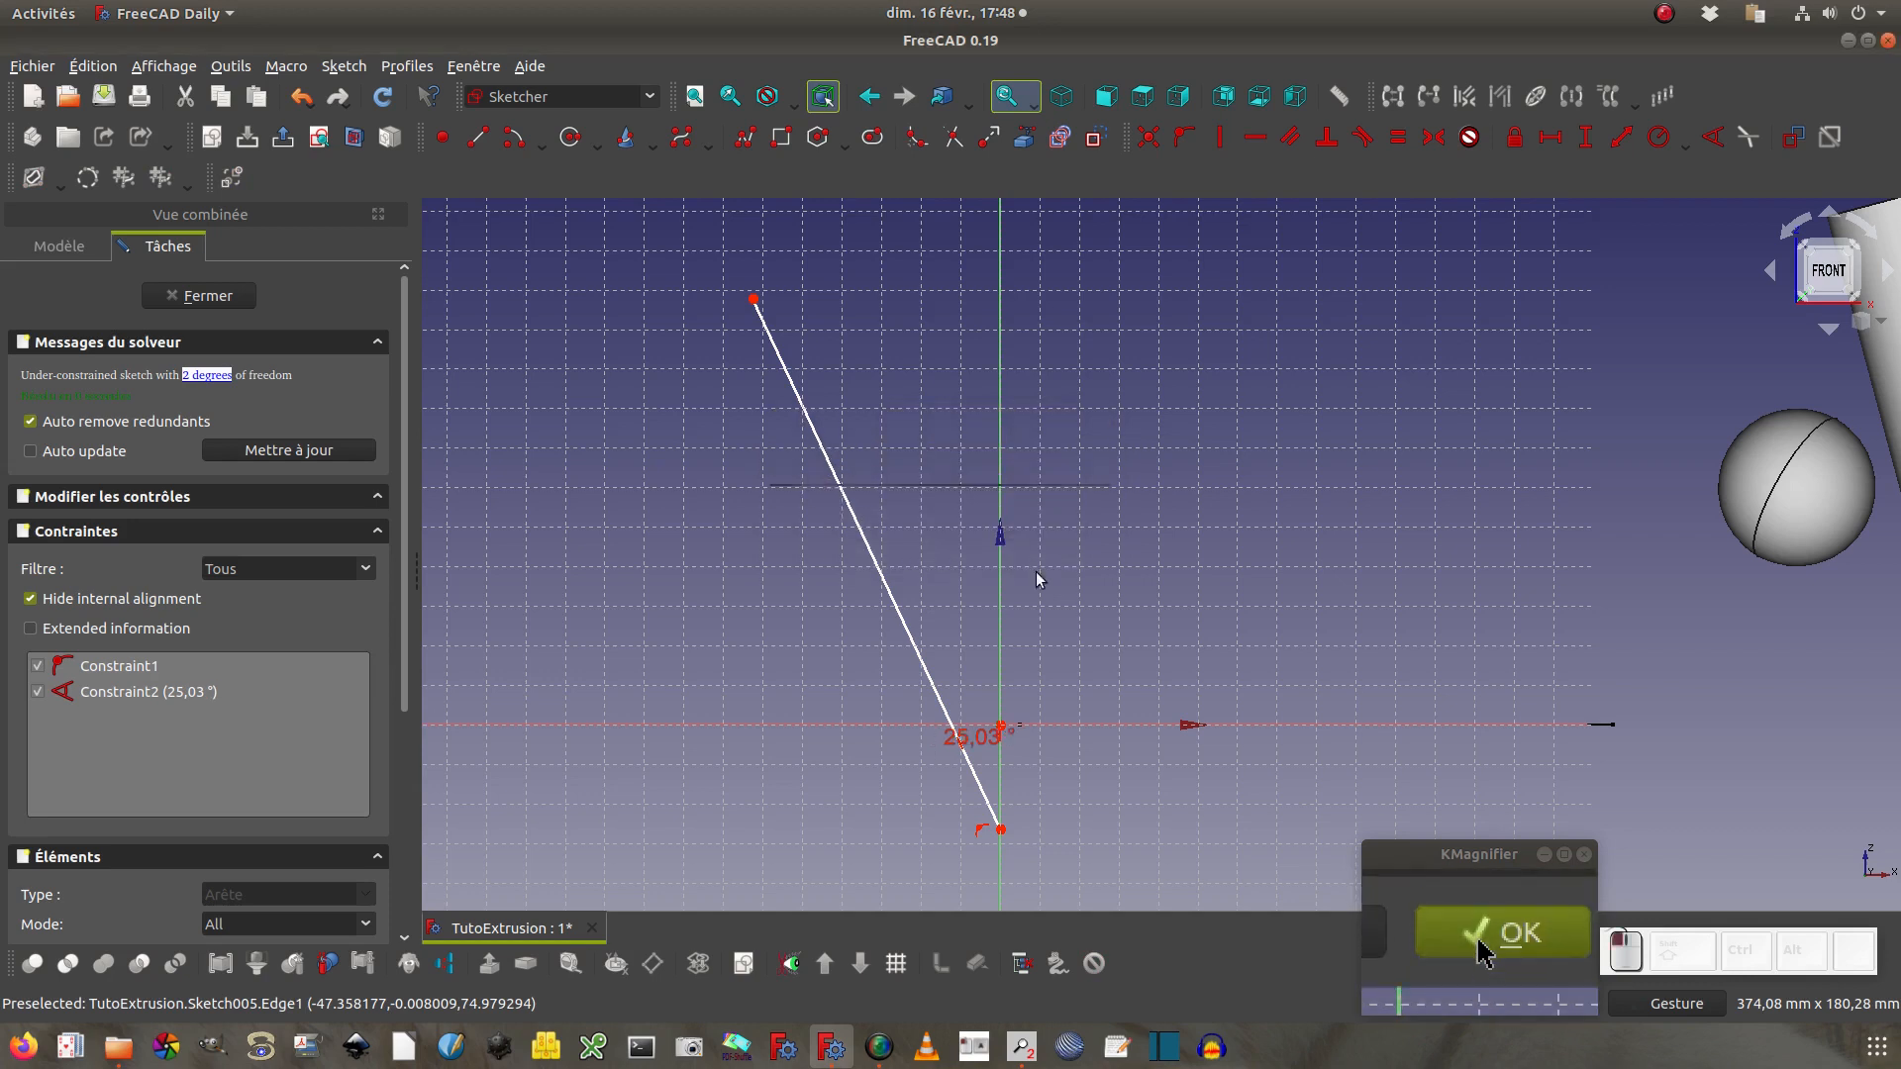
Reposition the slanted line by its endpoints so that its lower end sits on the vertical axis just above the origin
left_click(1000, 792)
left_click_drag(1002, 834, 1000, 565)
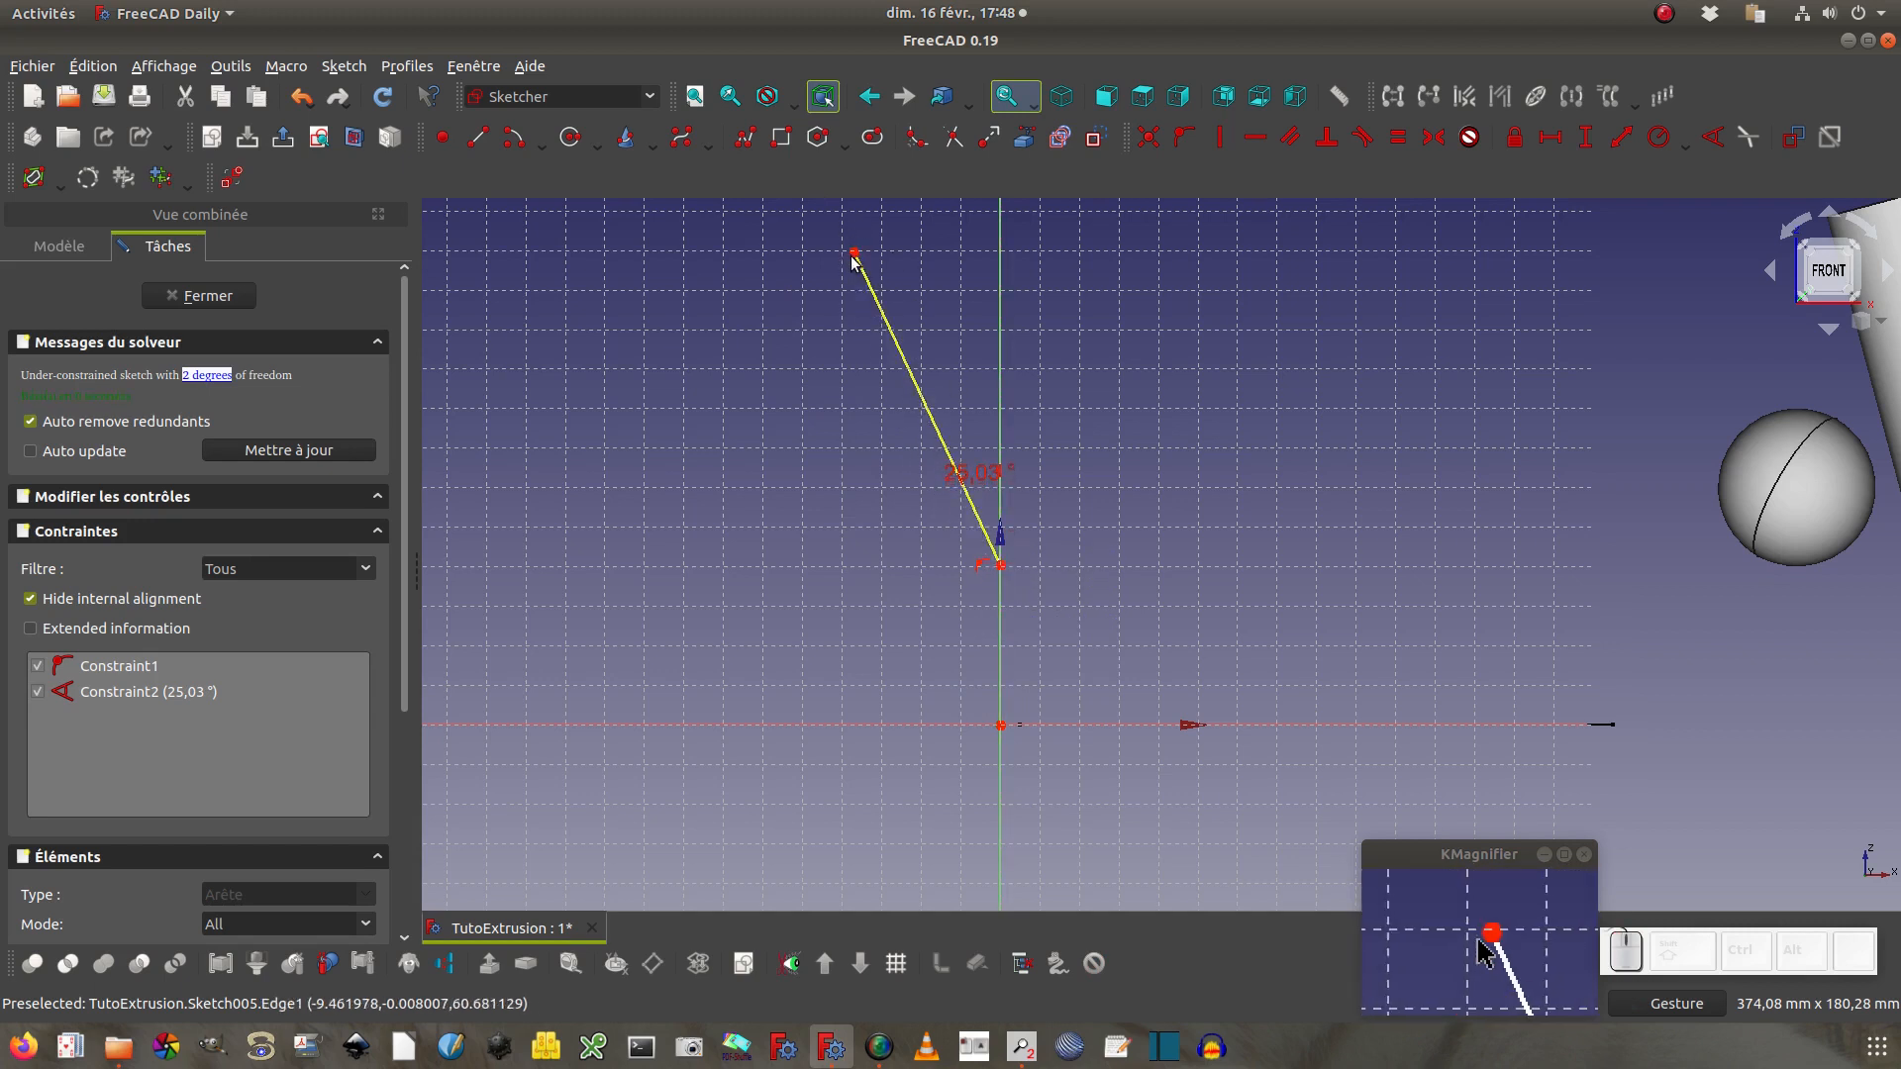
left_click_drag(860, 265, 773, 277)
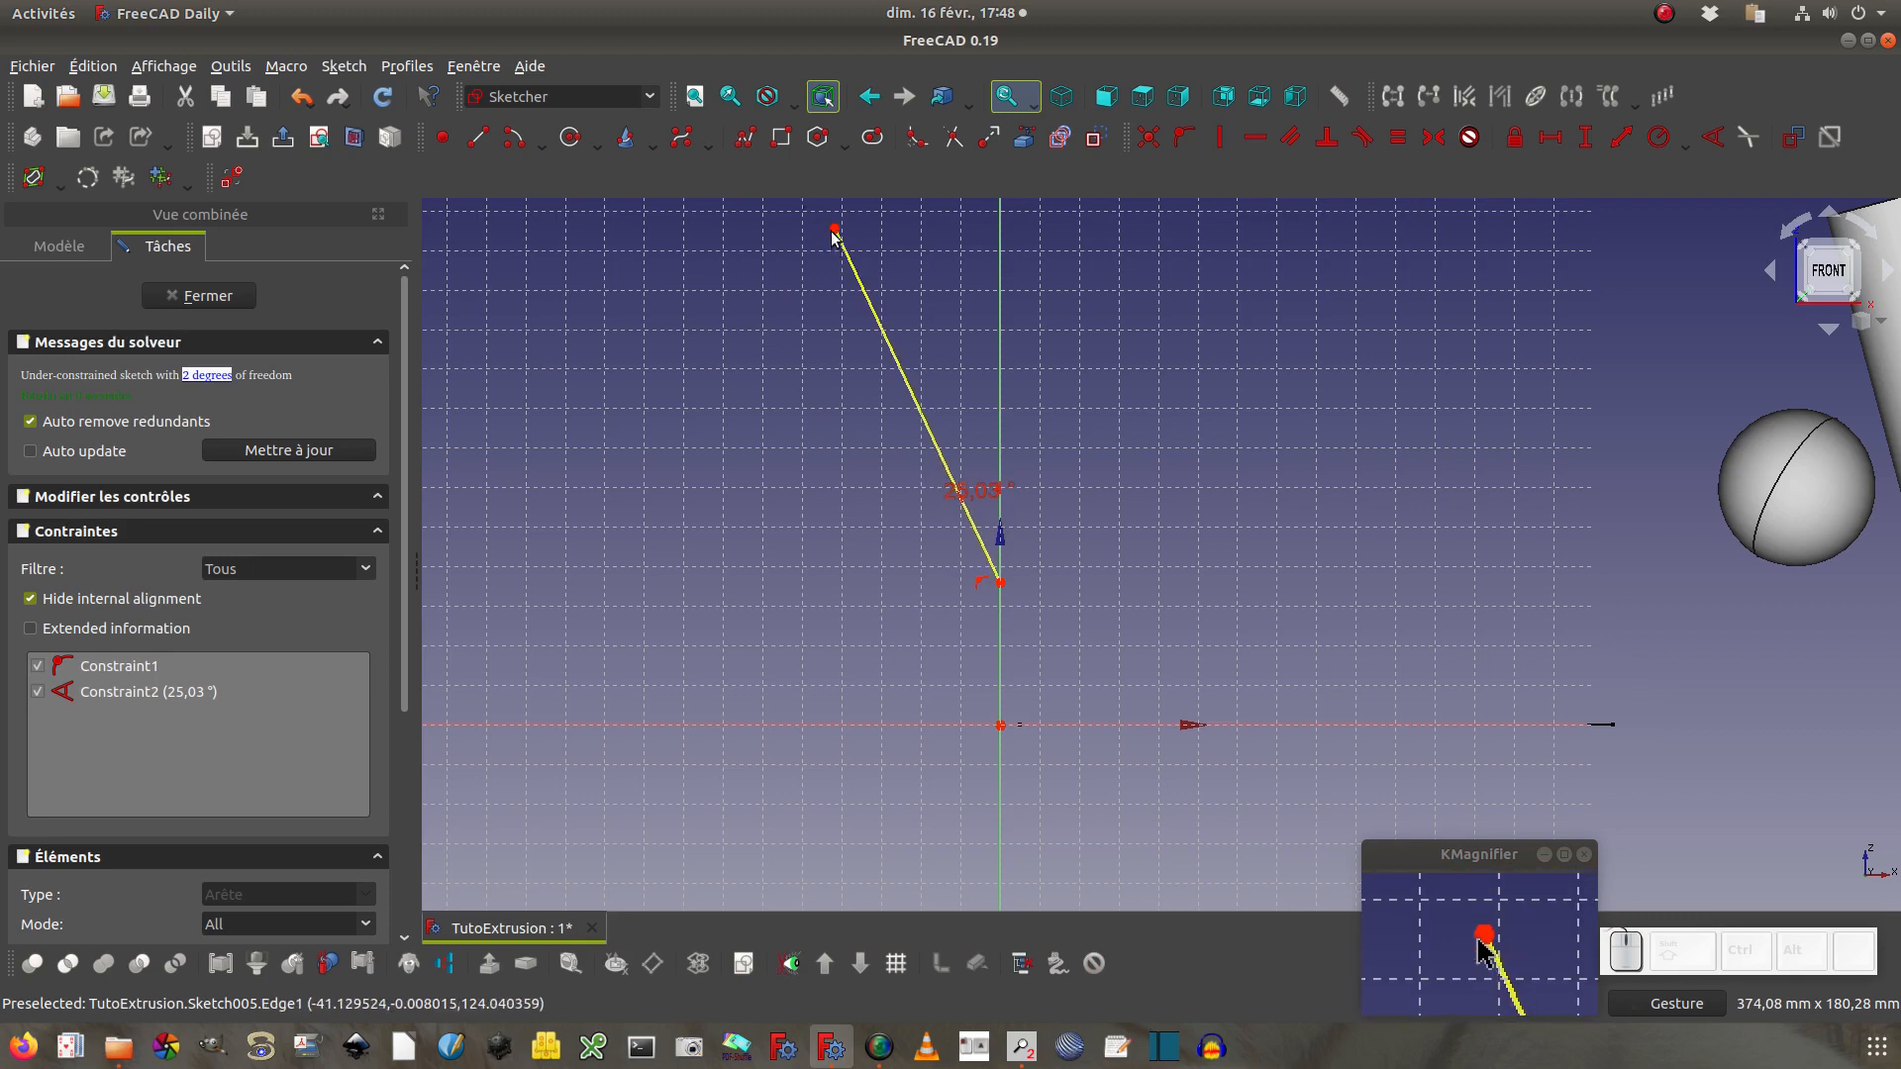
mouse_move(834, 234)
left_mouse_down()
mouse_move(913, 427)
mouse_move(840, 280)
mouse_move(878, 391)
mouse_move(877, 366)
left_mouse_up()
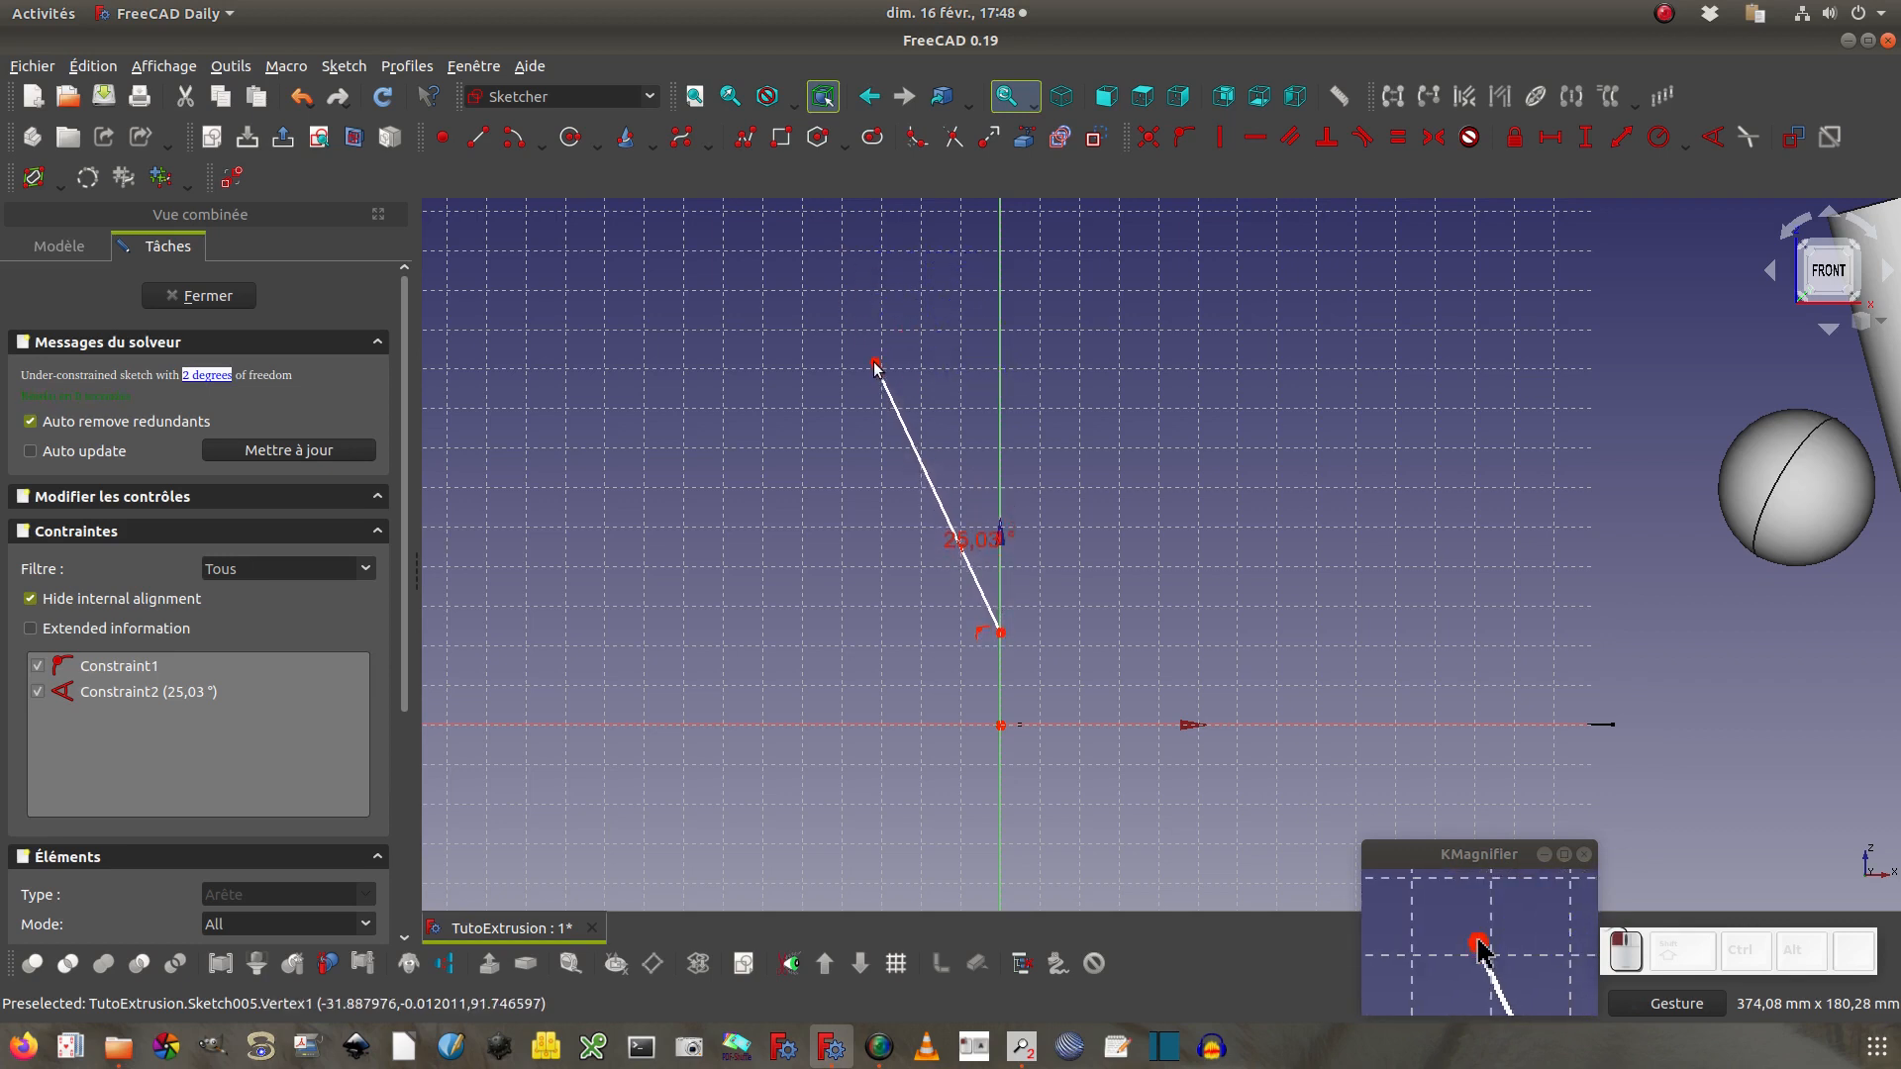
Set the angle between the slanted line and the vertical axis to 45°
double_click(976, 541)
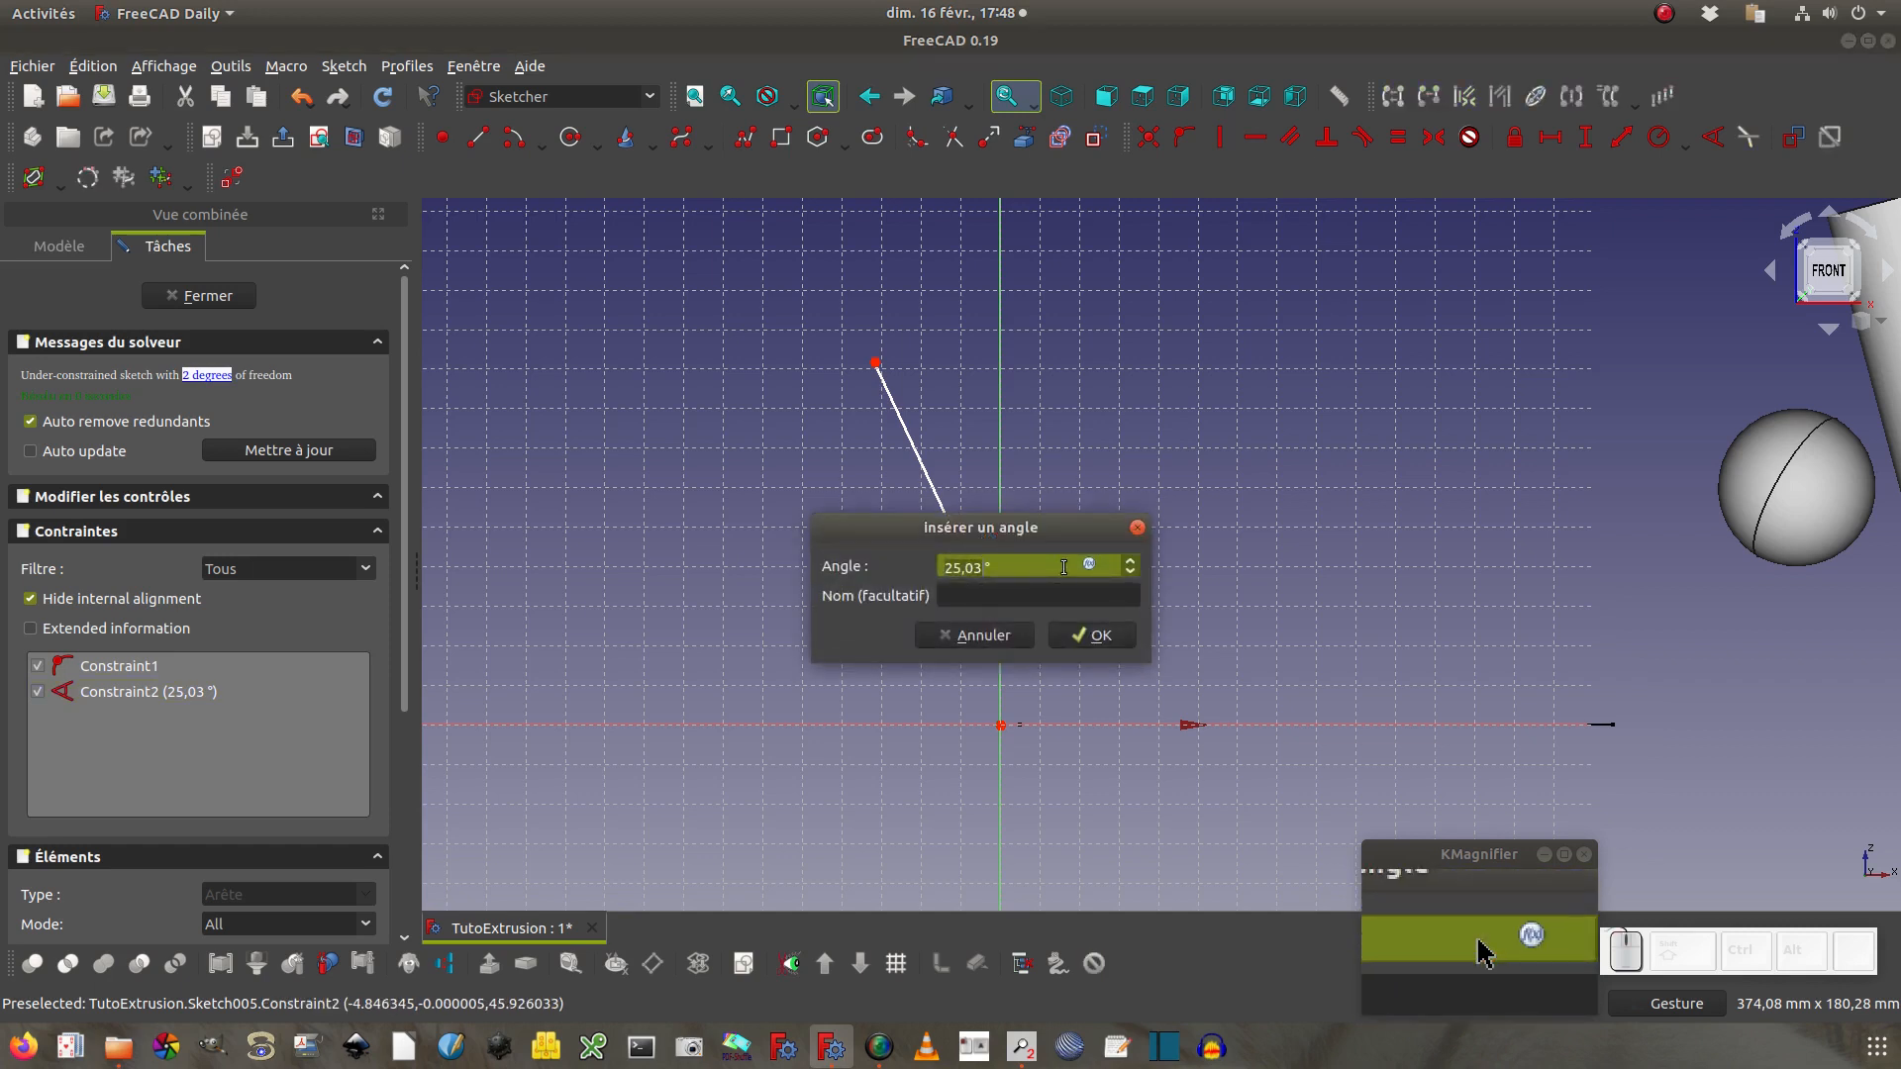
type("45")
left_click(1121, 640)
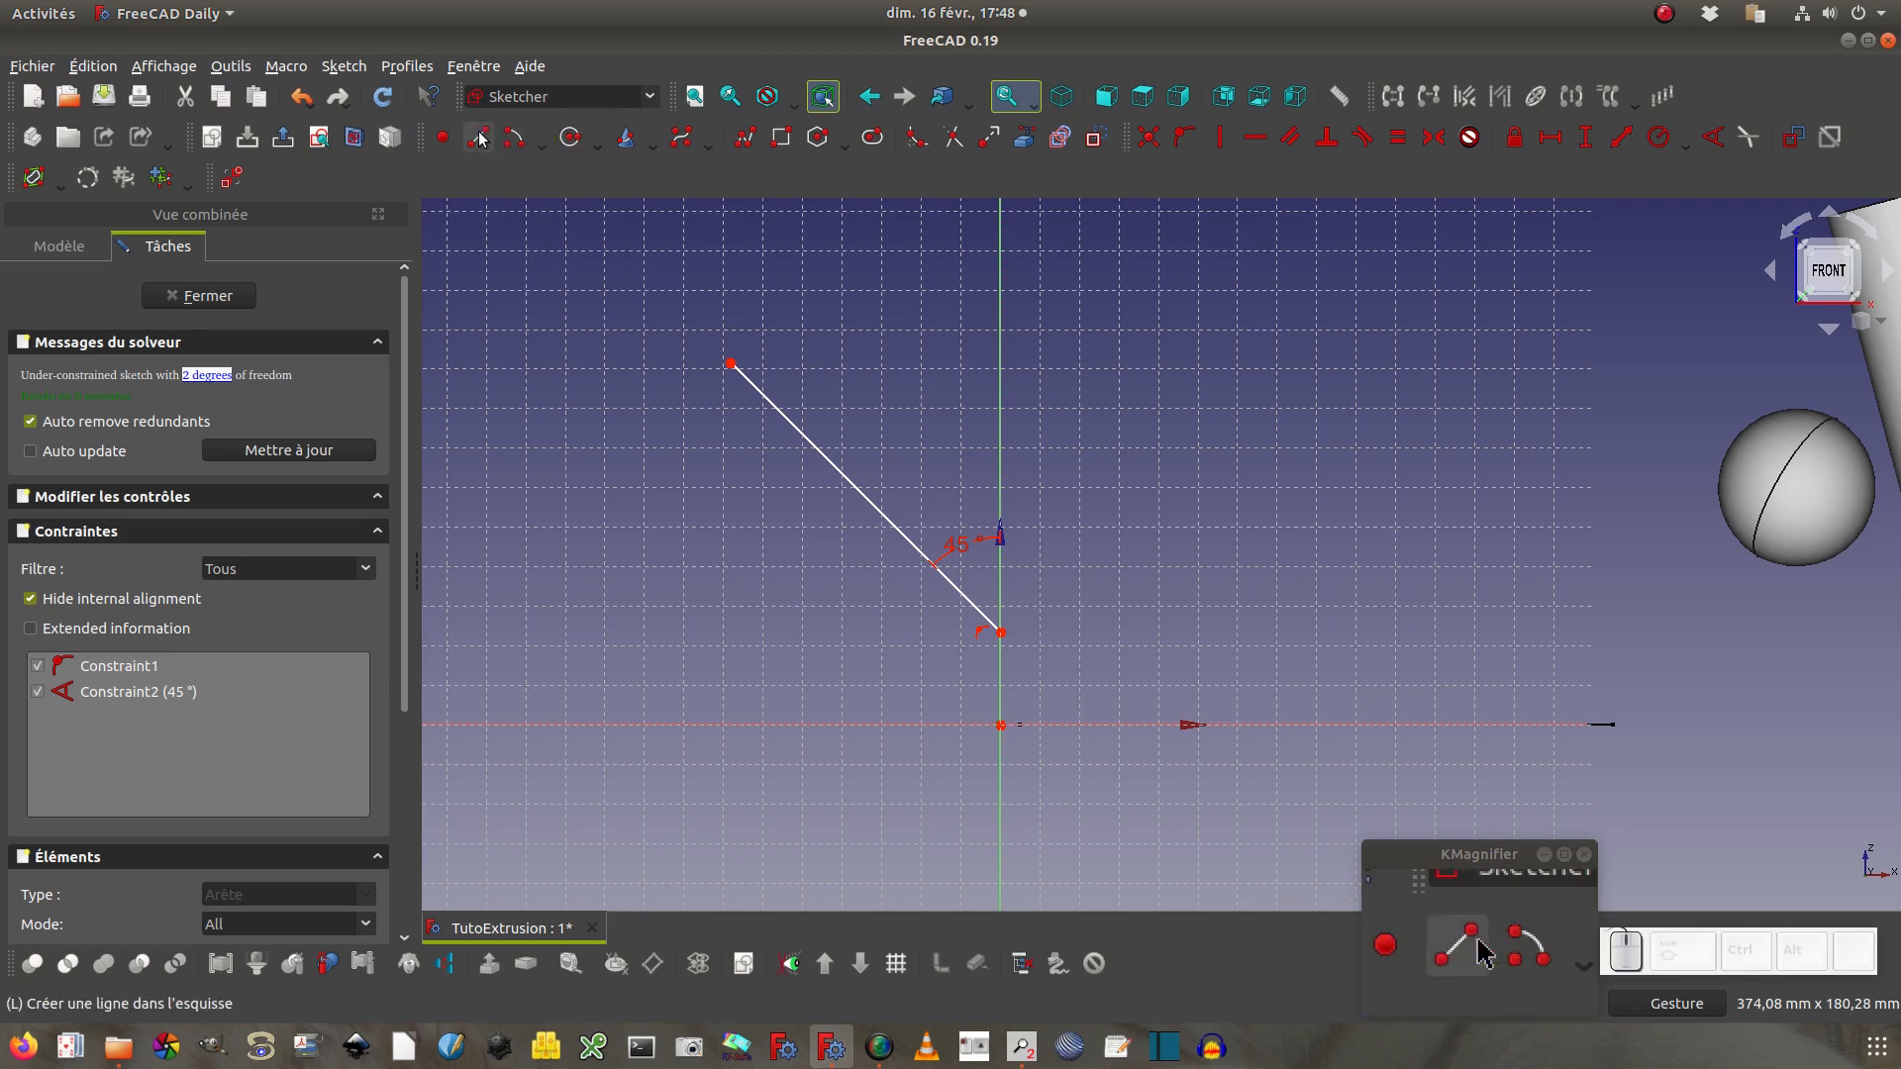
Sketch a horizontal line from the slanted line's upper endpoint to just short of the vertical axis
left_click(515, 139)
left_click(731, 364)
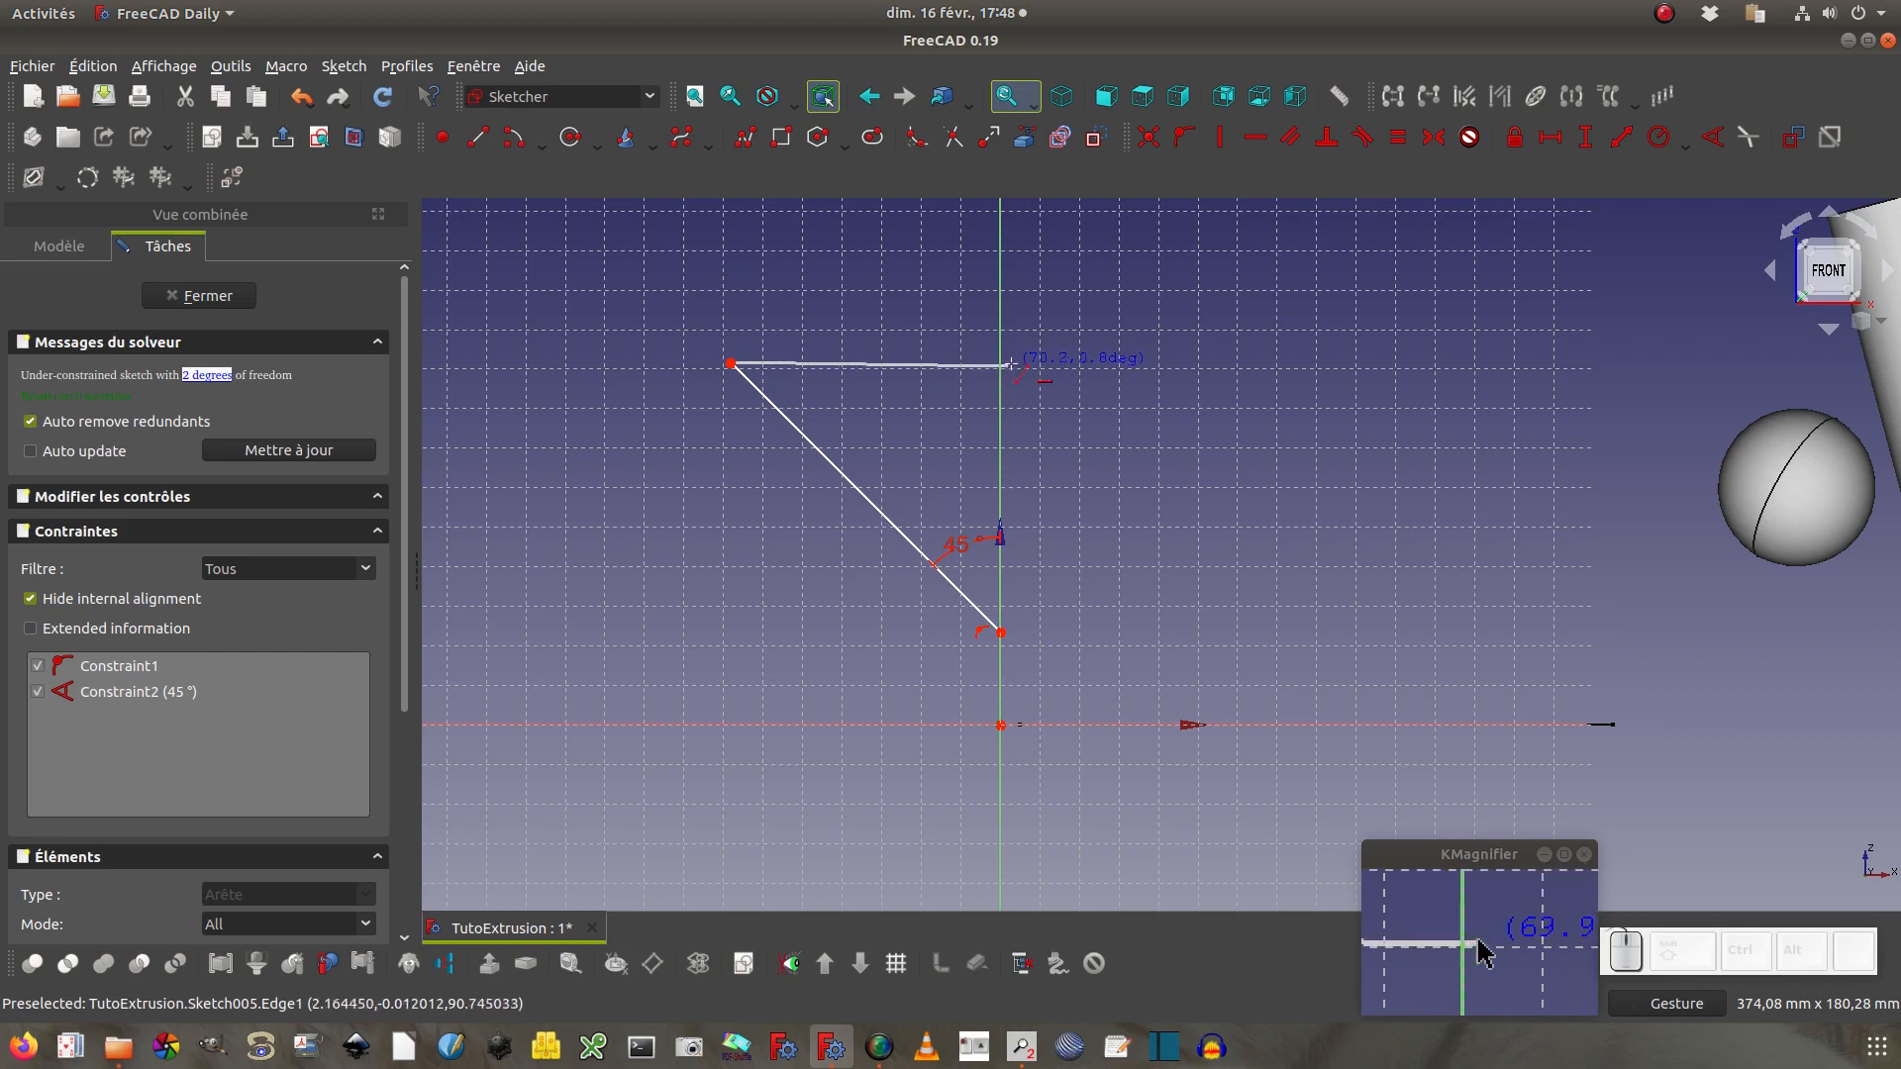
left_click(970, 364)
right_click(958, 399)
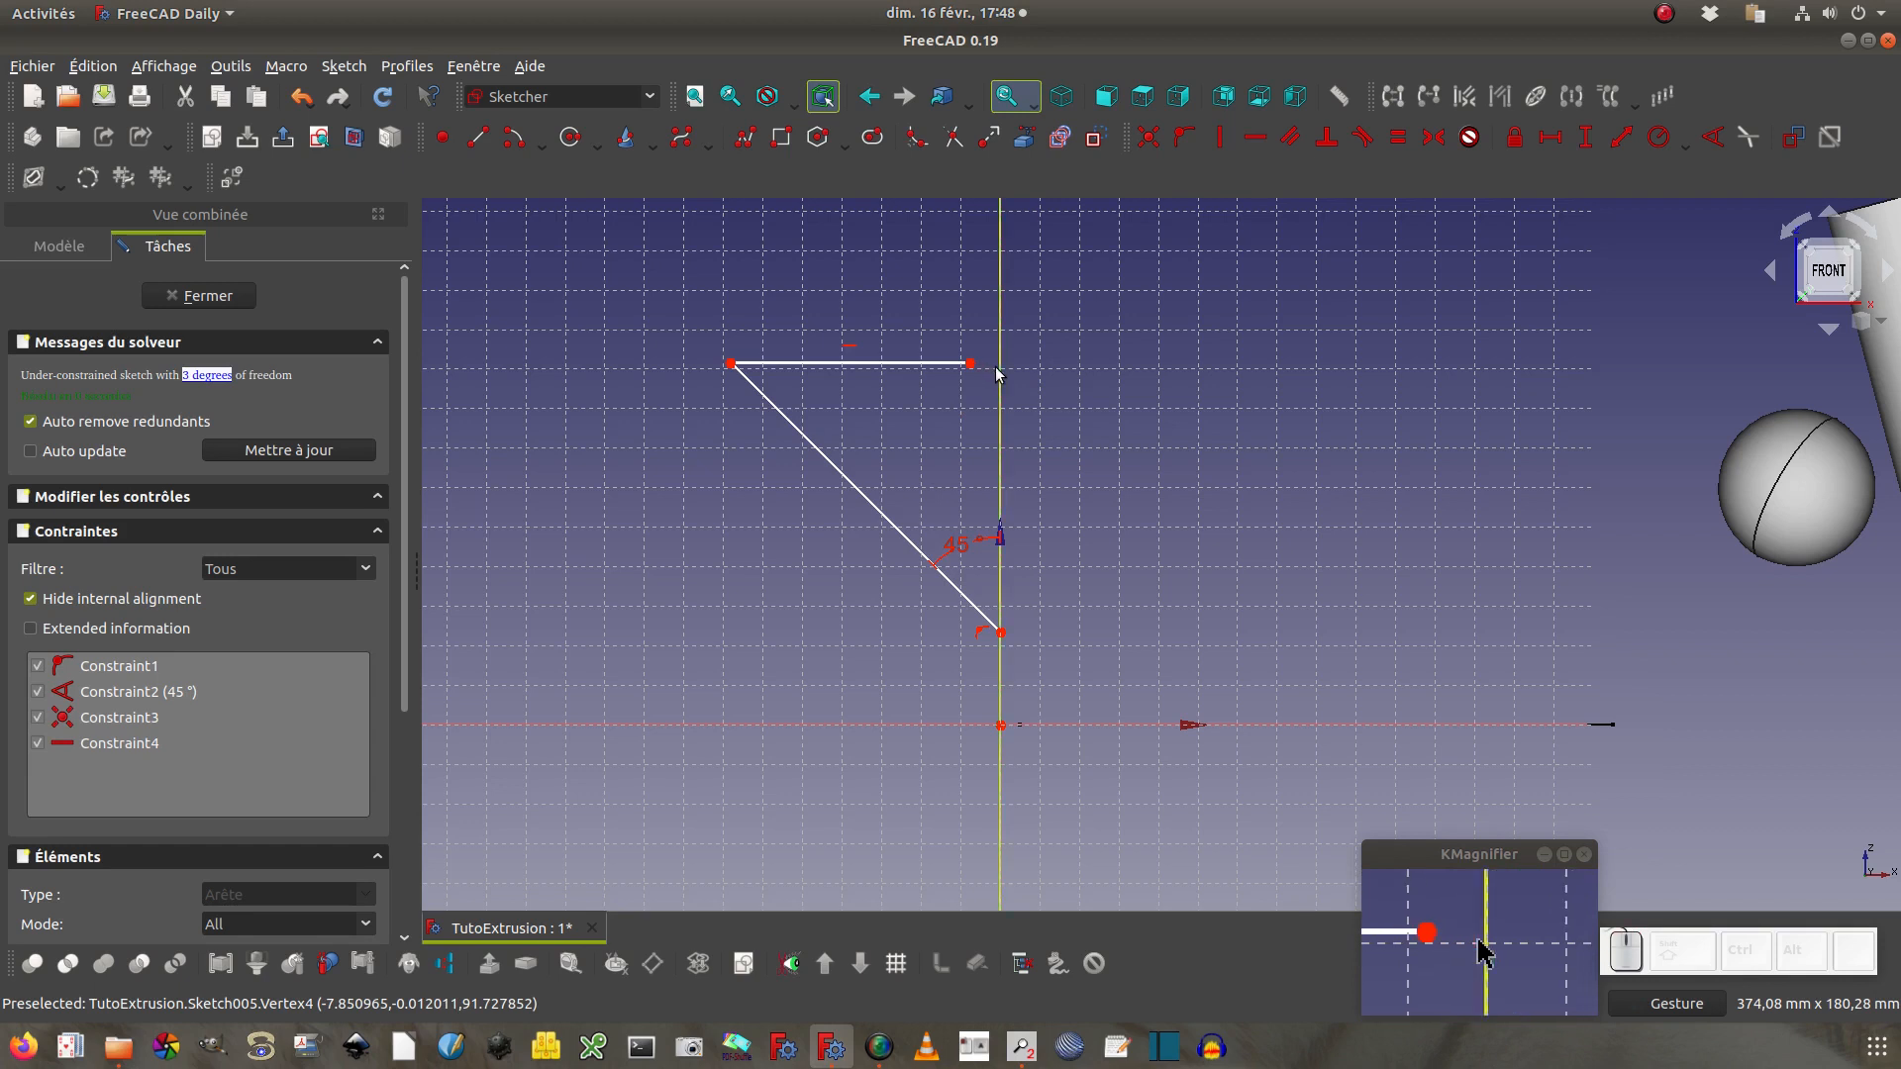
Constrain the horizontal line's free endpoint onto the vertical axis, and convert that line to construction geometry
left_click(1185, 139)
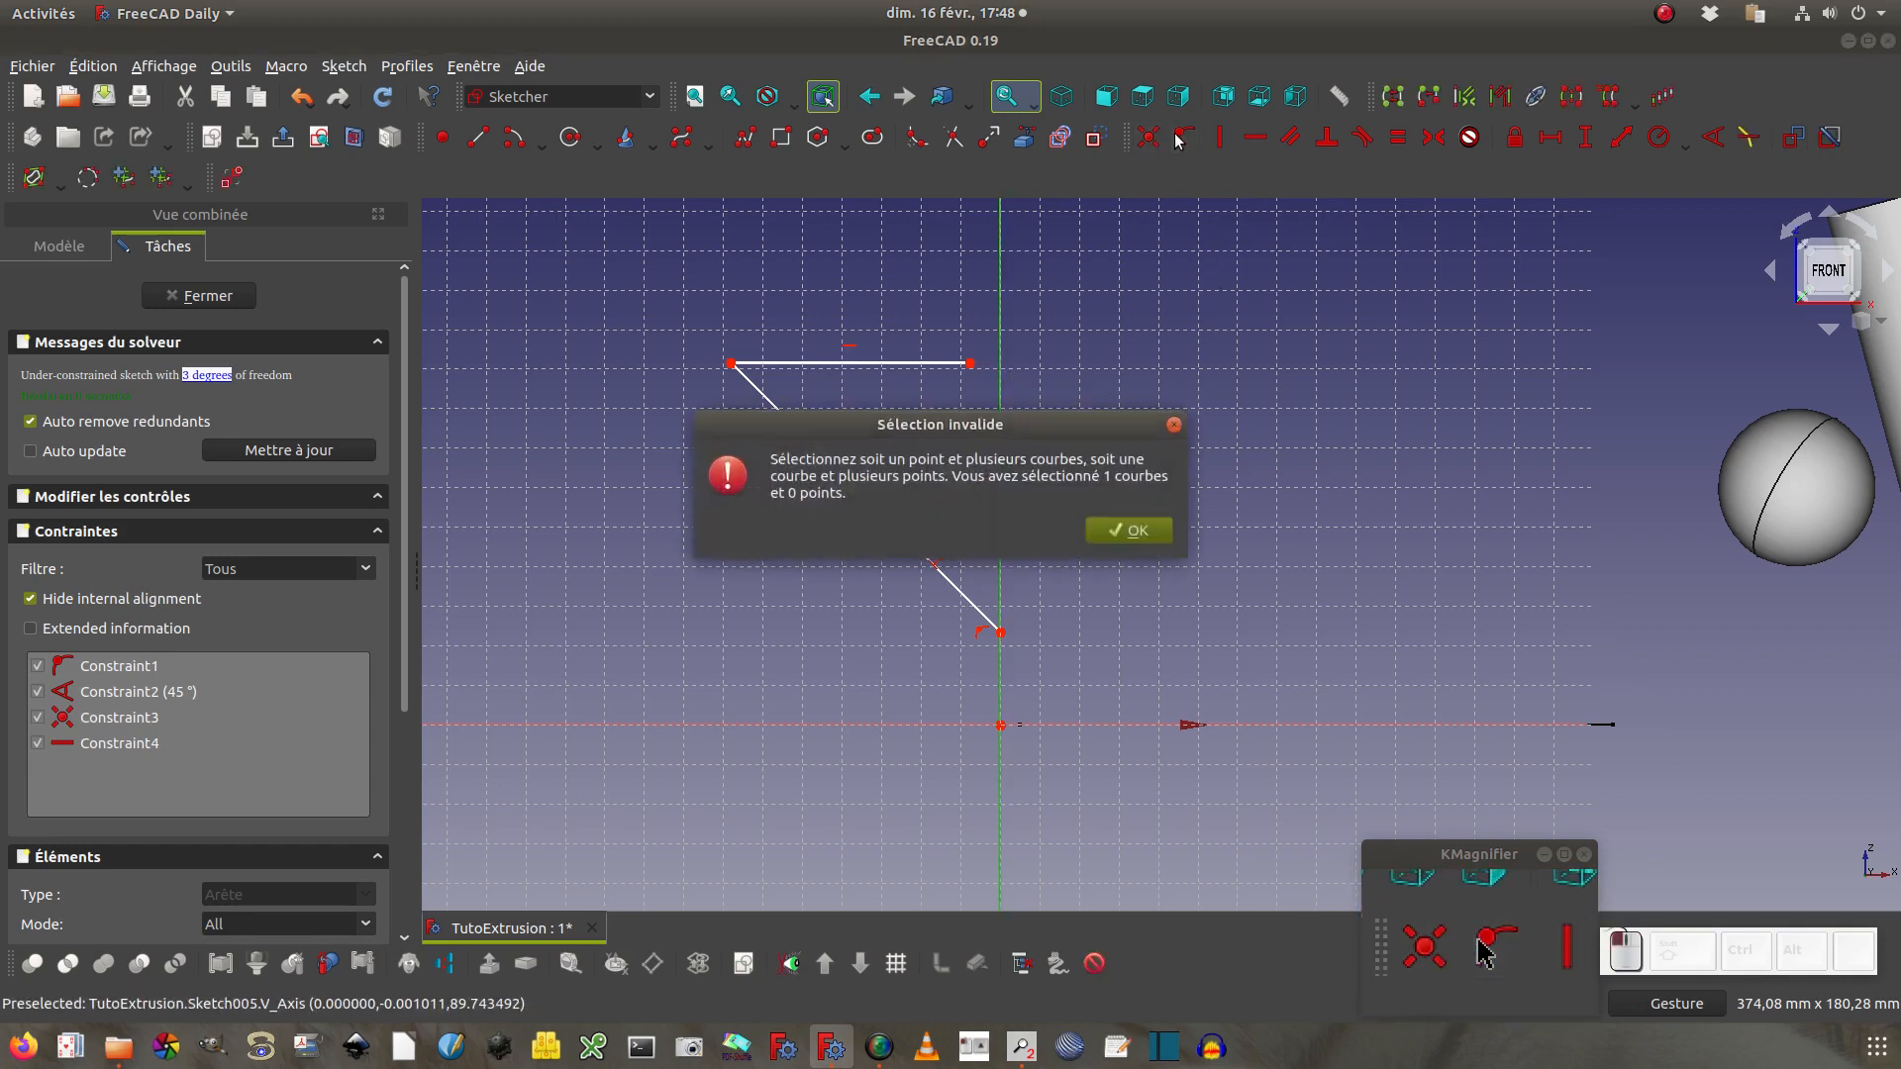
left_click(1129, 532)
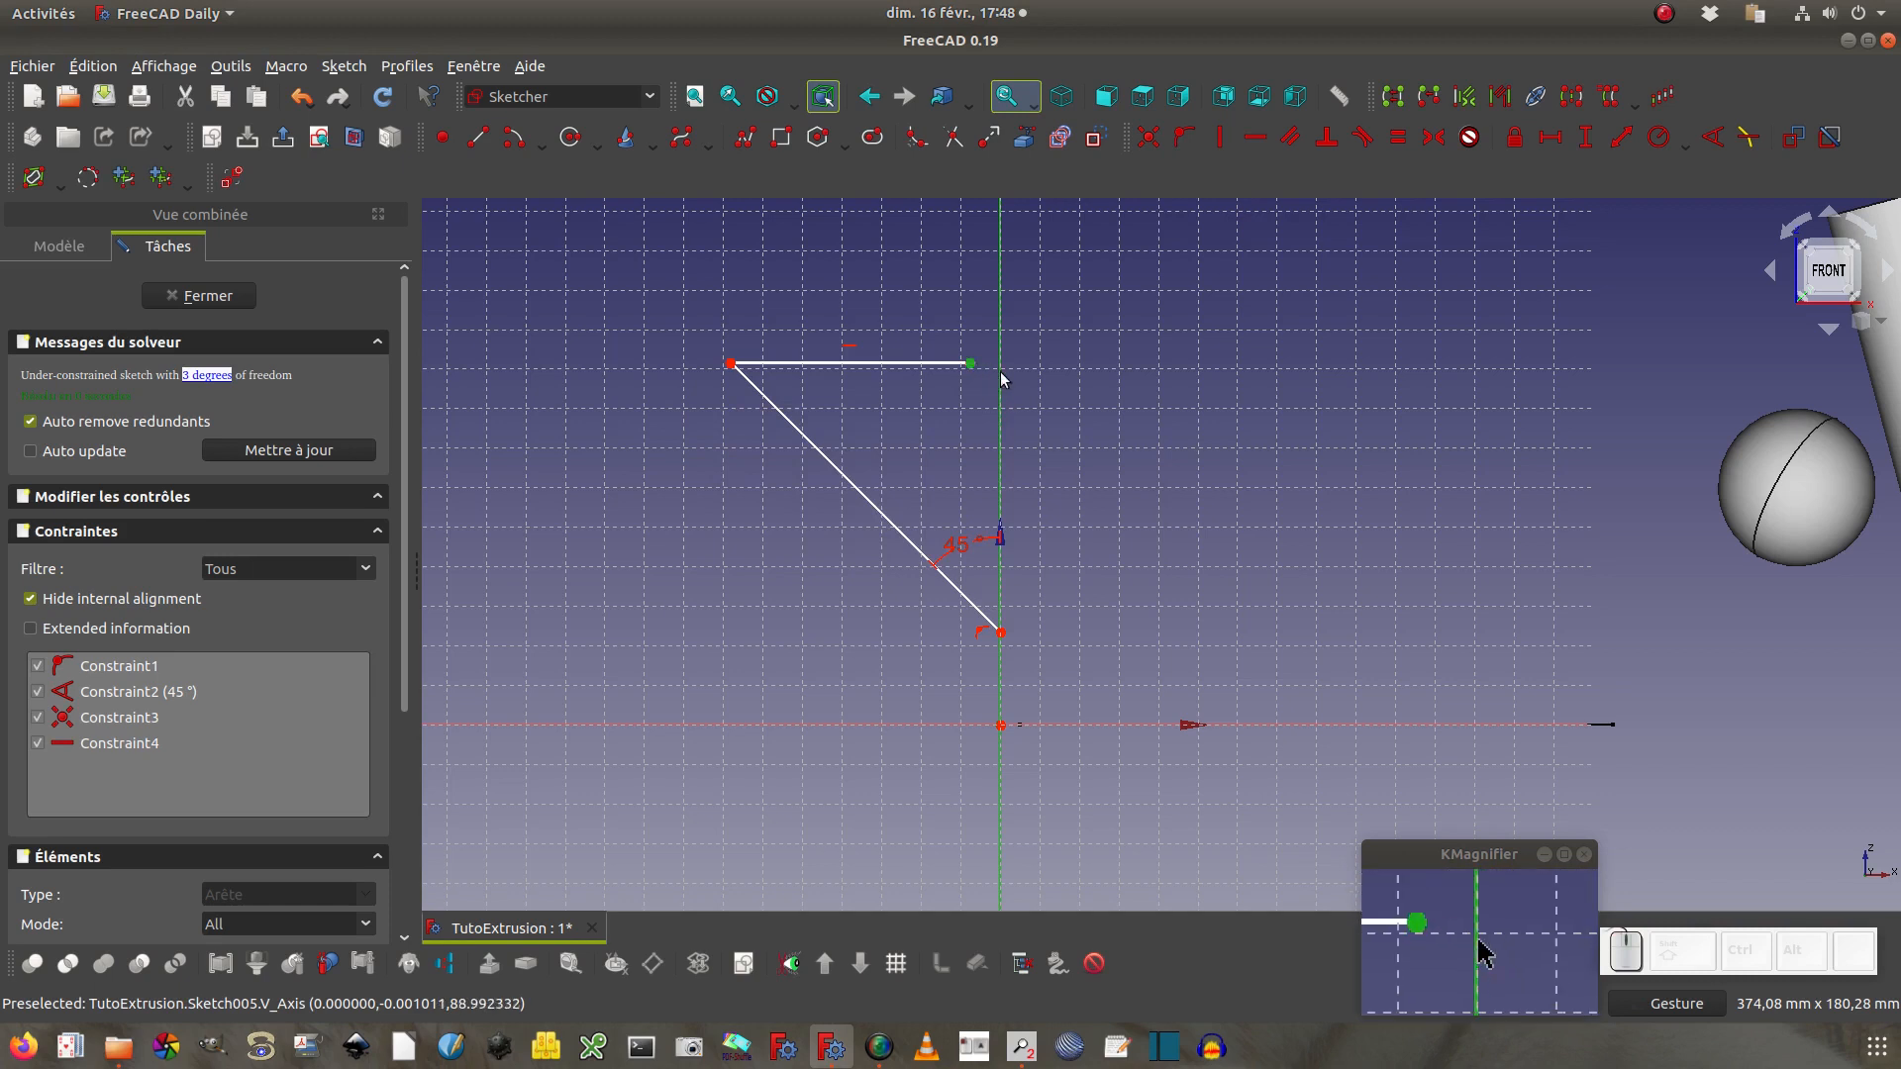
left_click(1157, 141)
left_click(1132, 525)
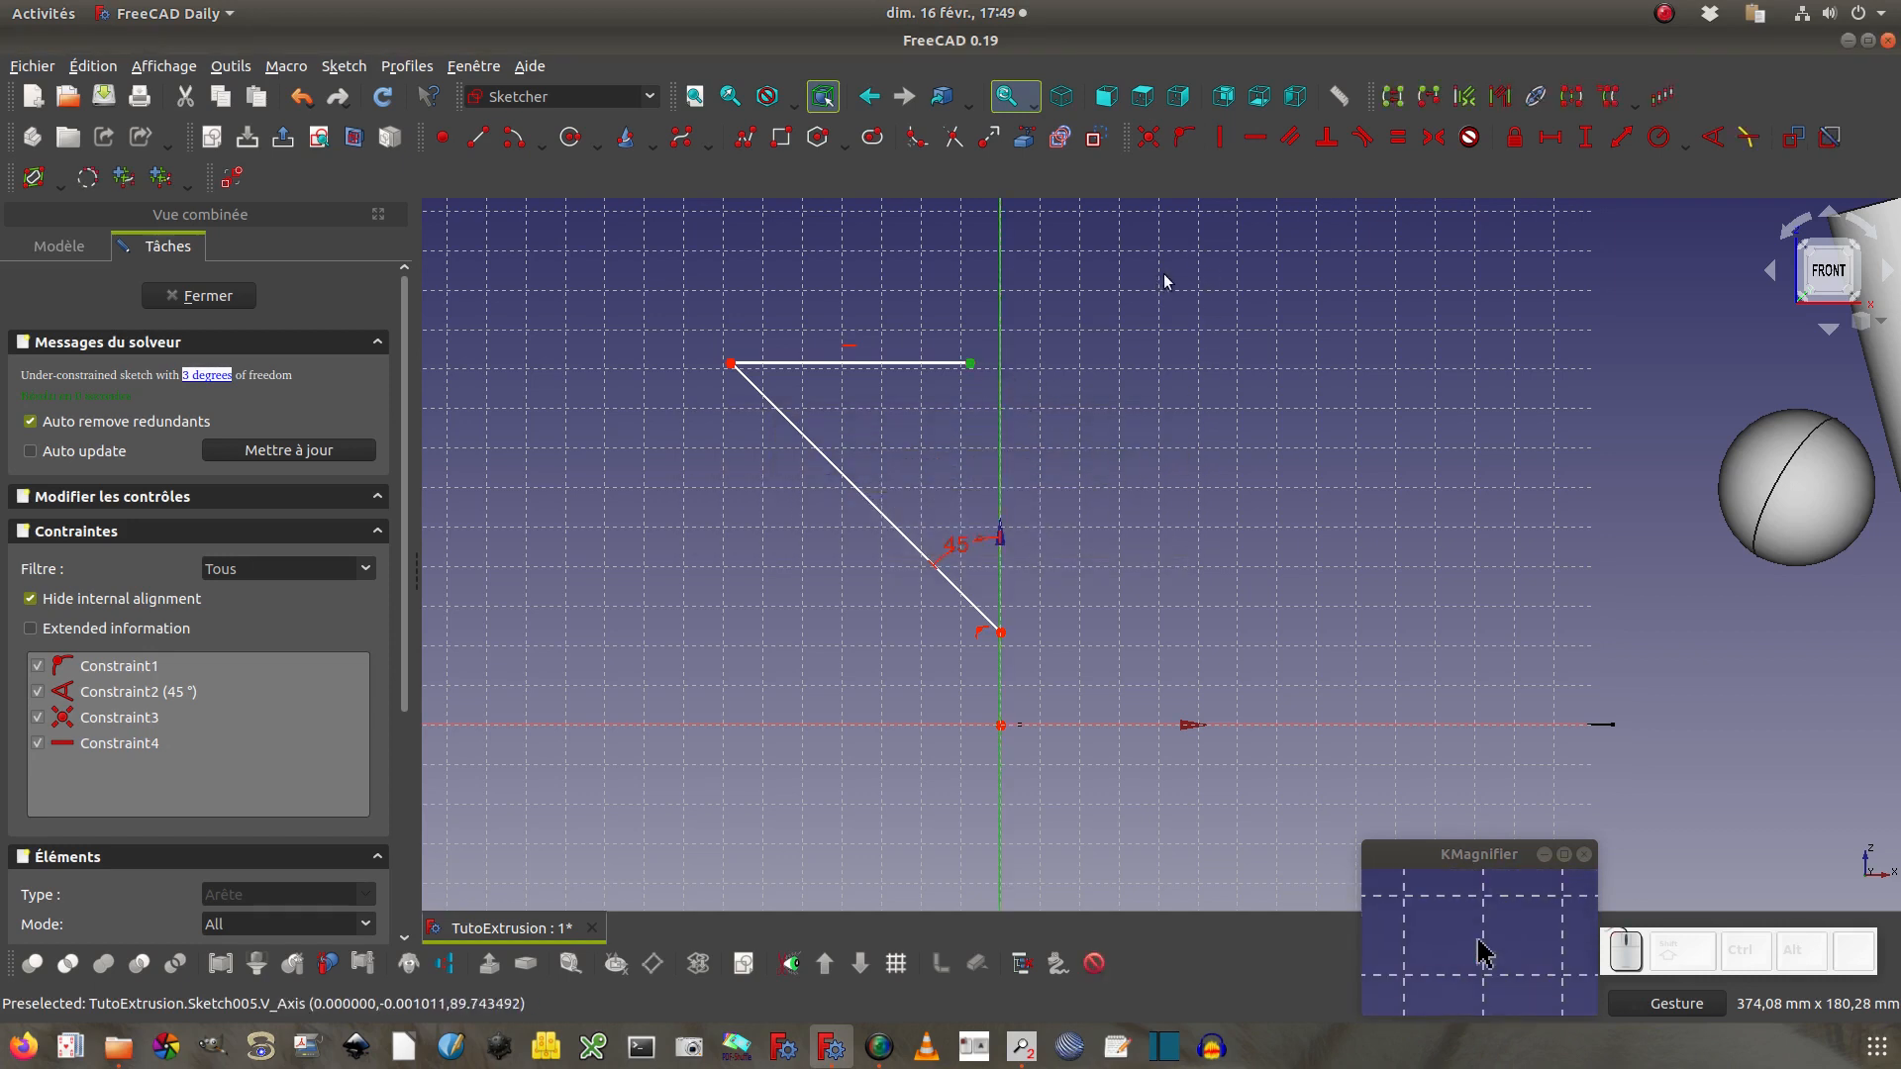
left_click(1183, 139)
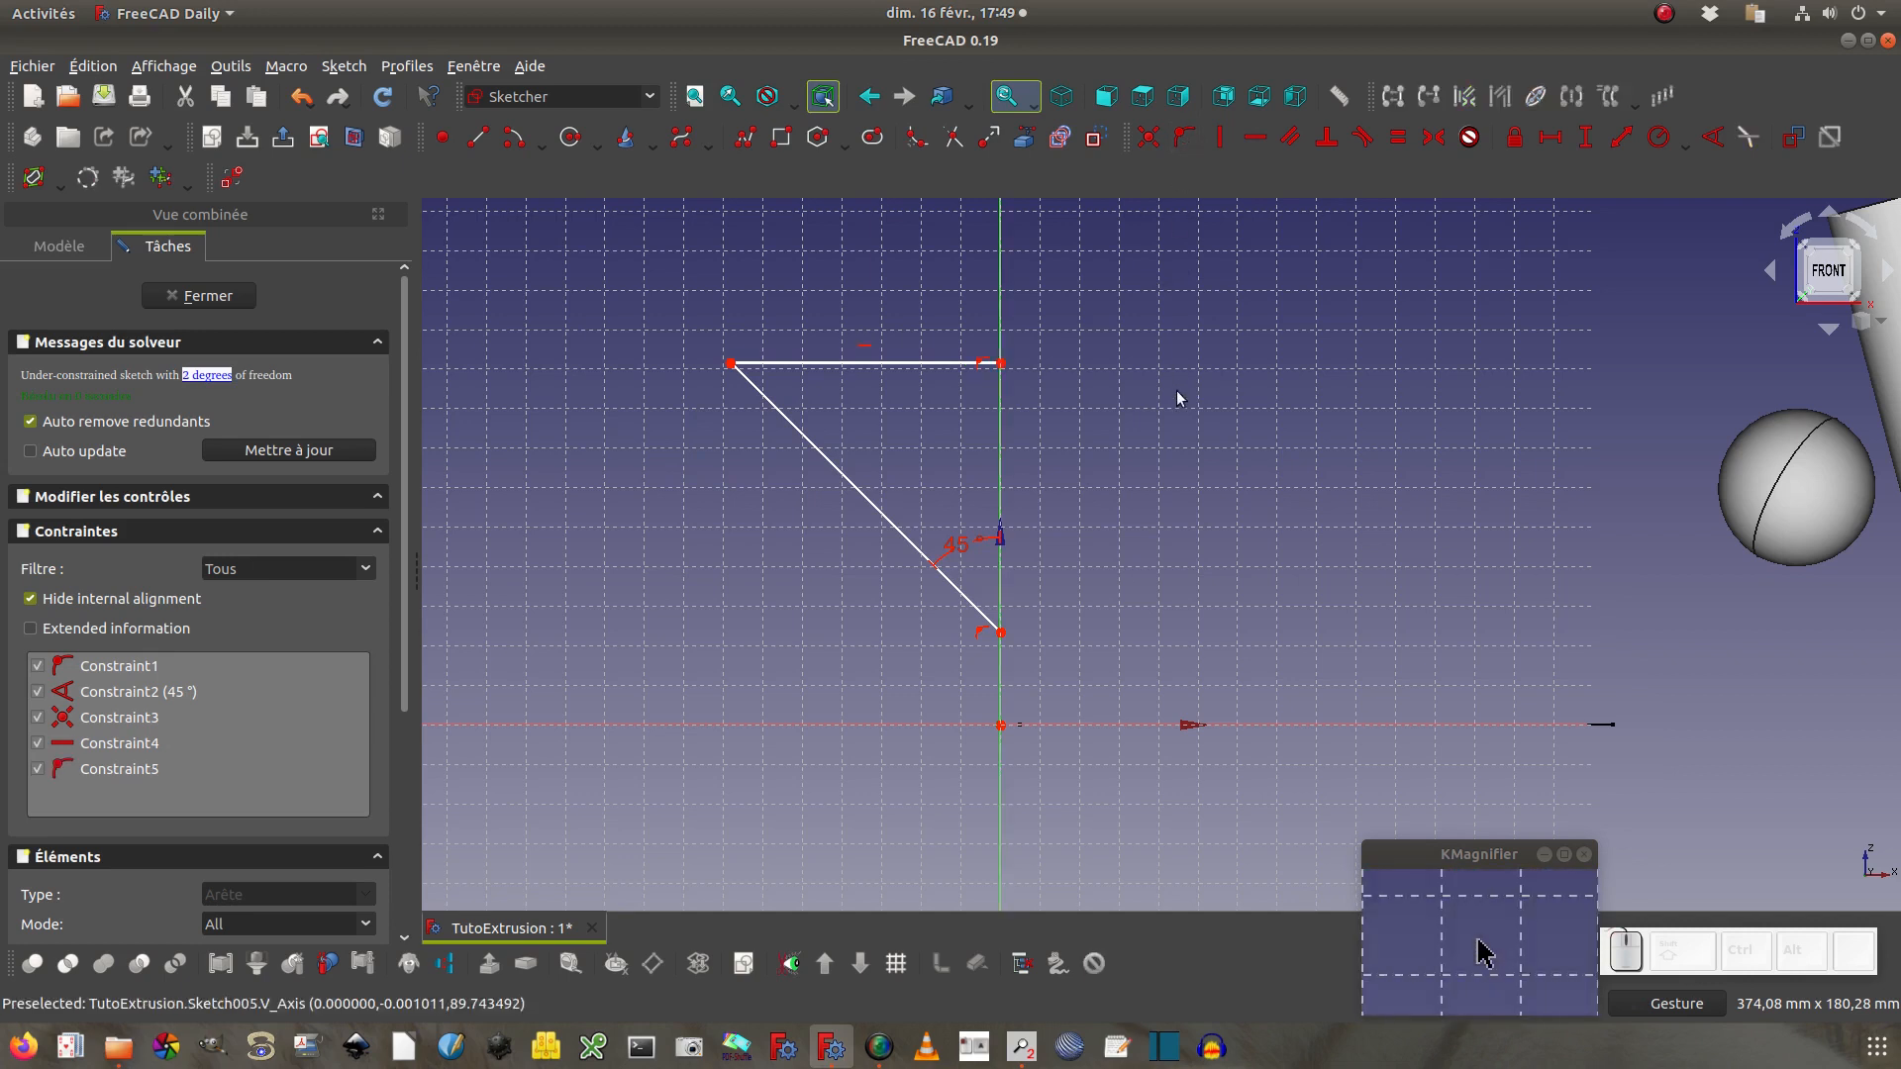
left_click(970, 363)
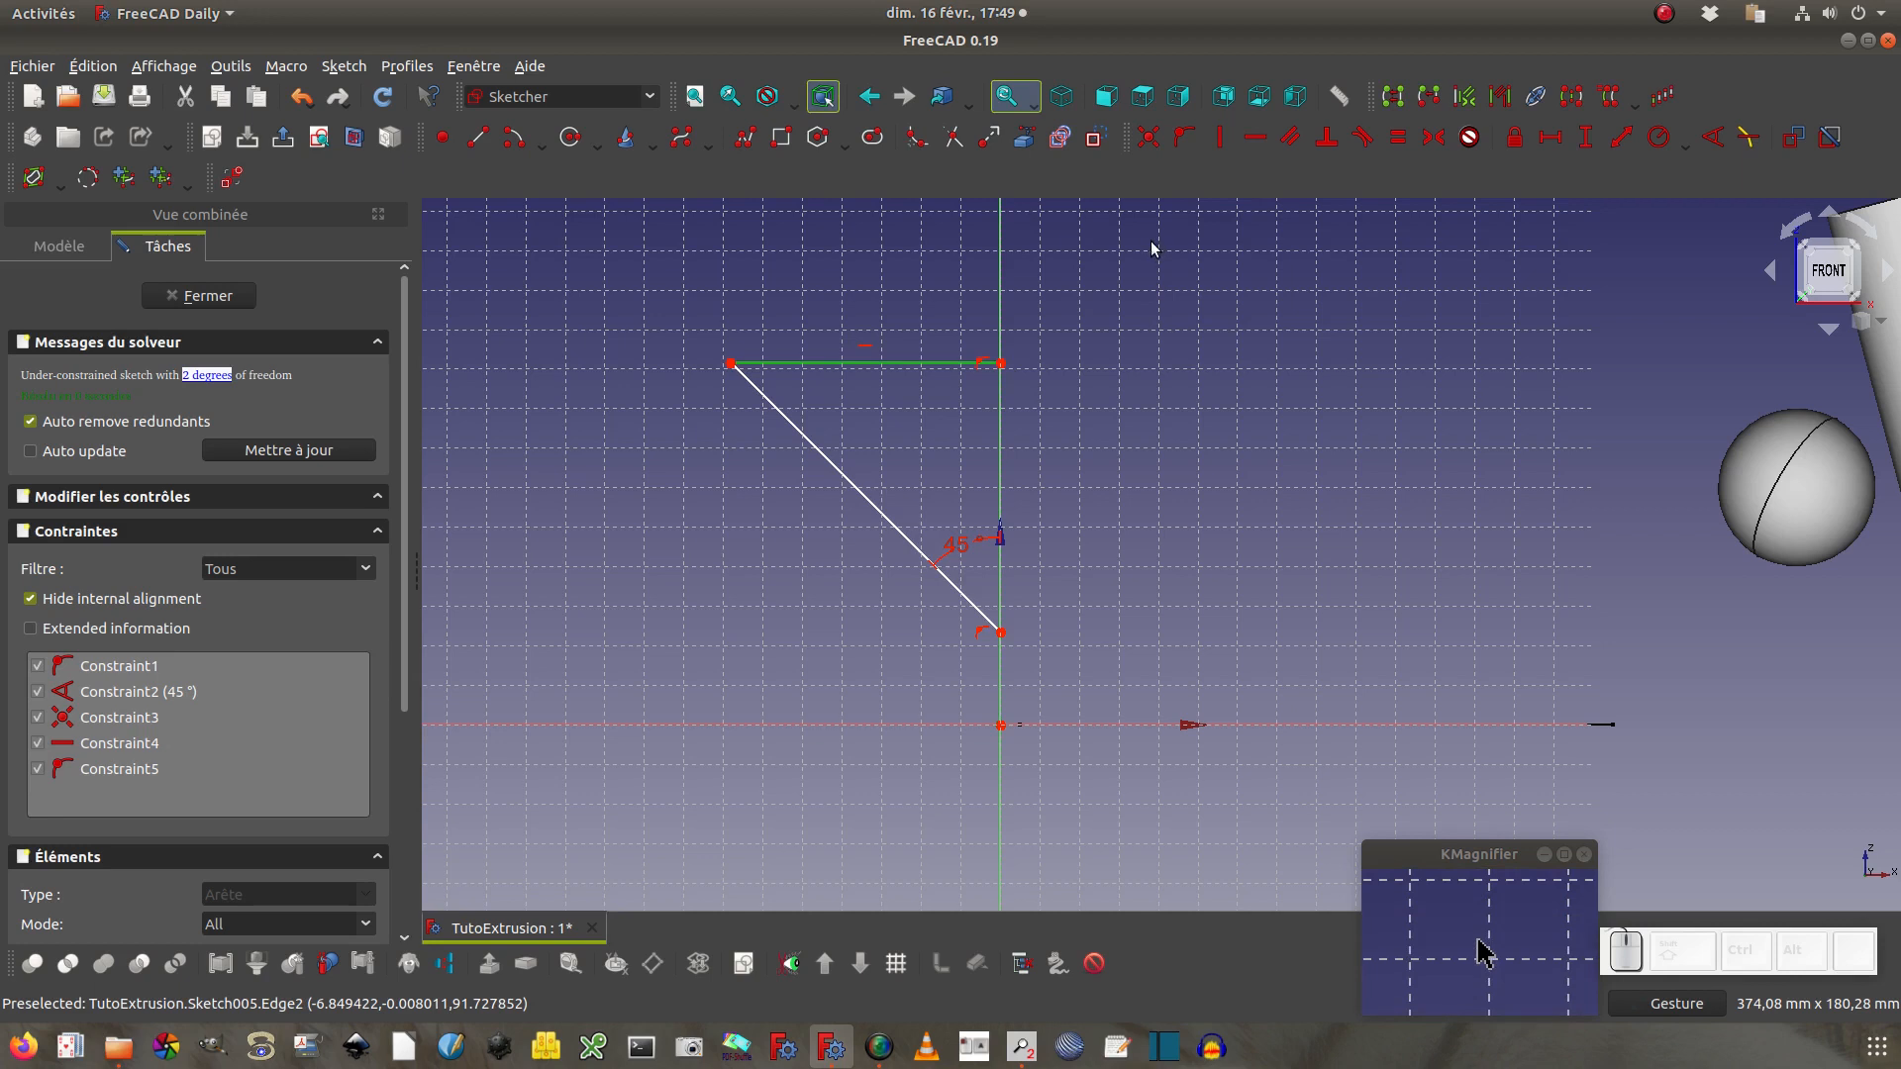
left_click(1829, 136)
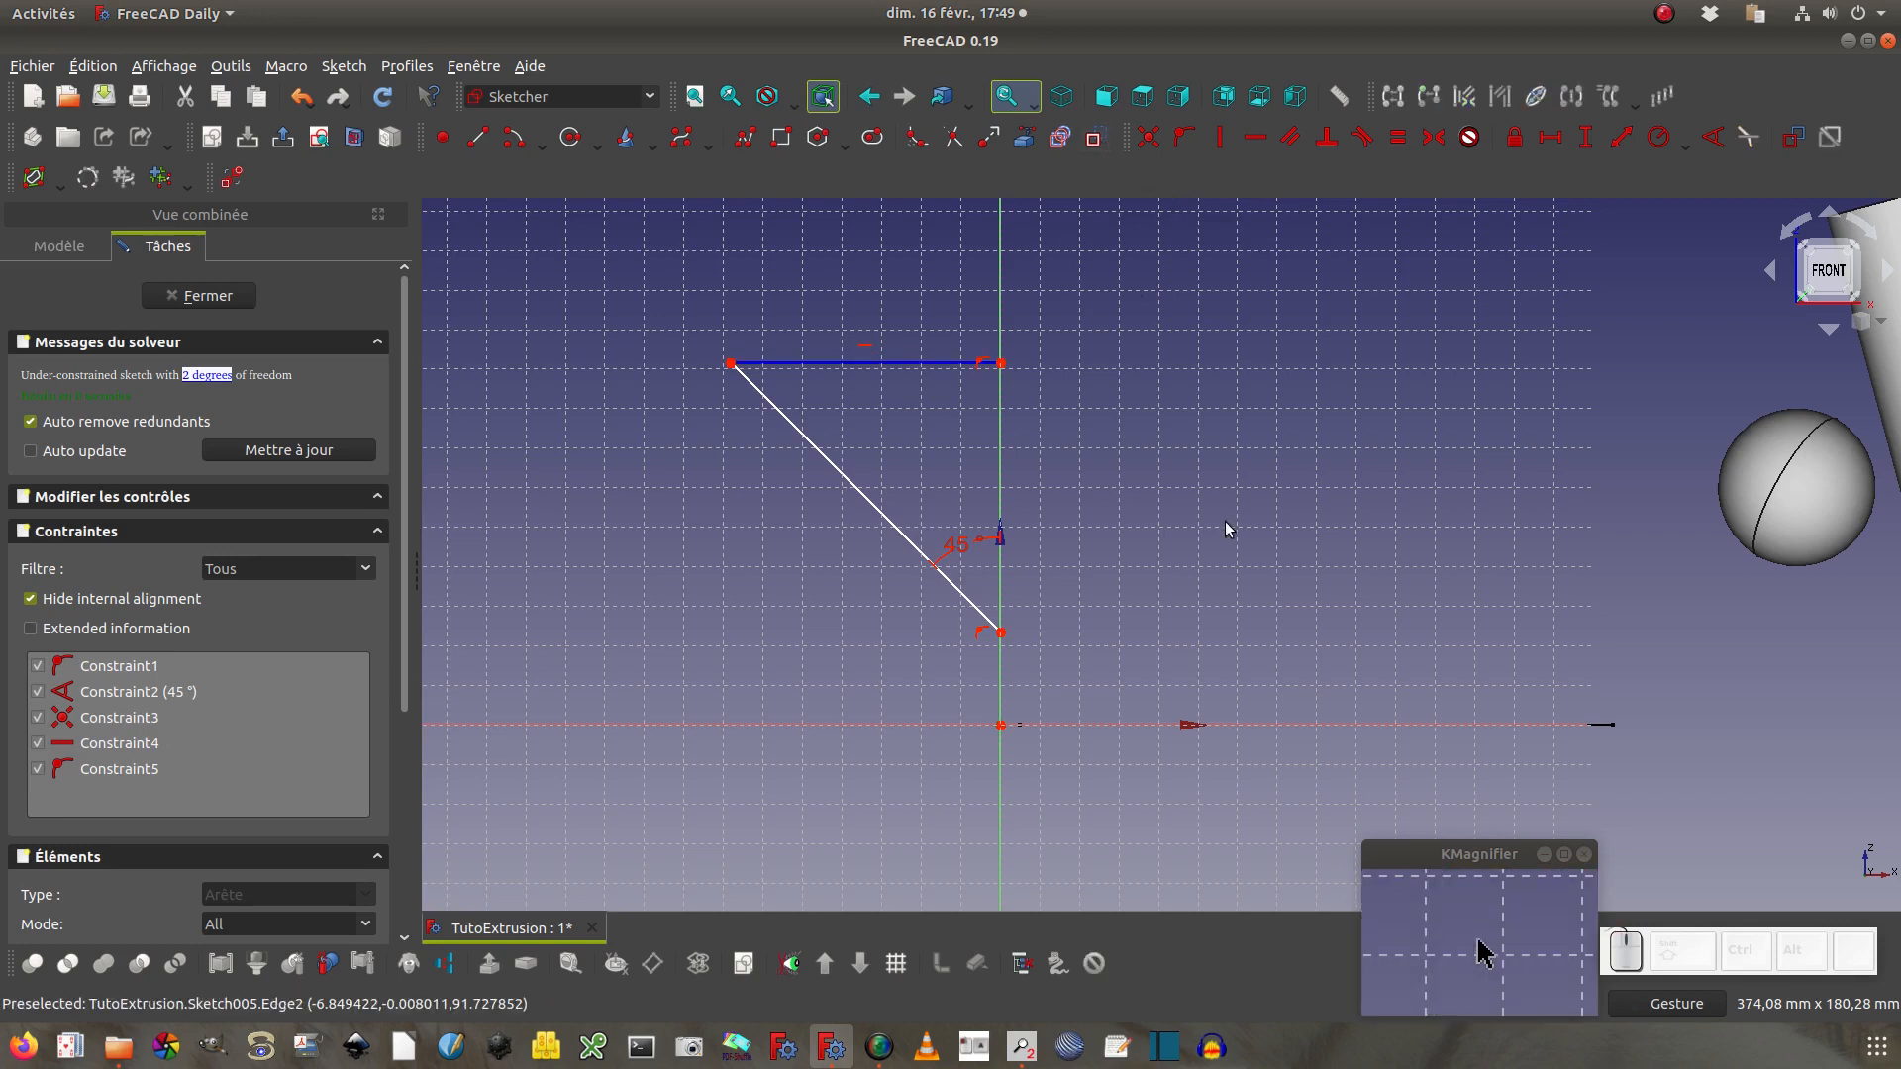
left_click(1001, 366)
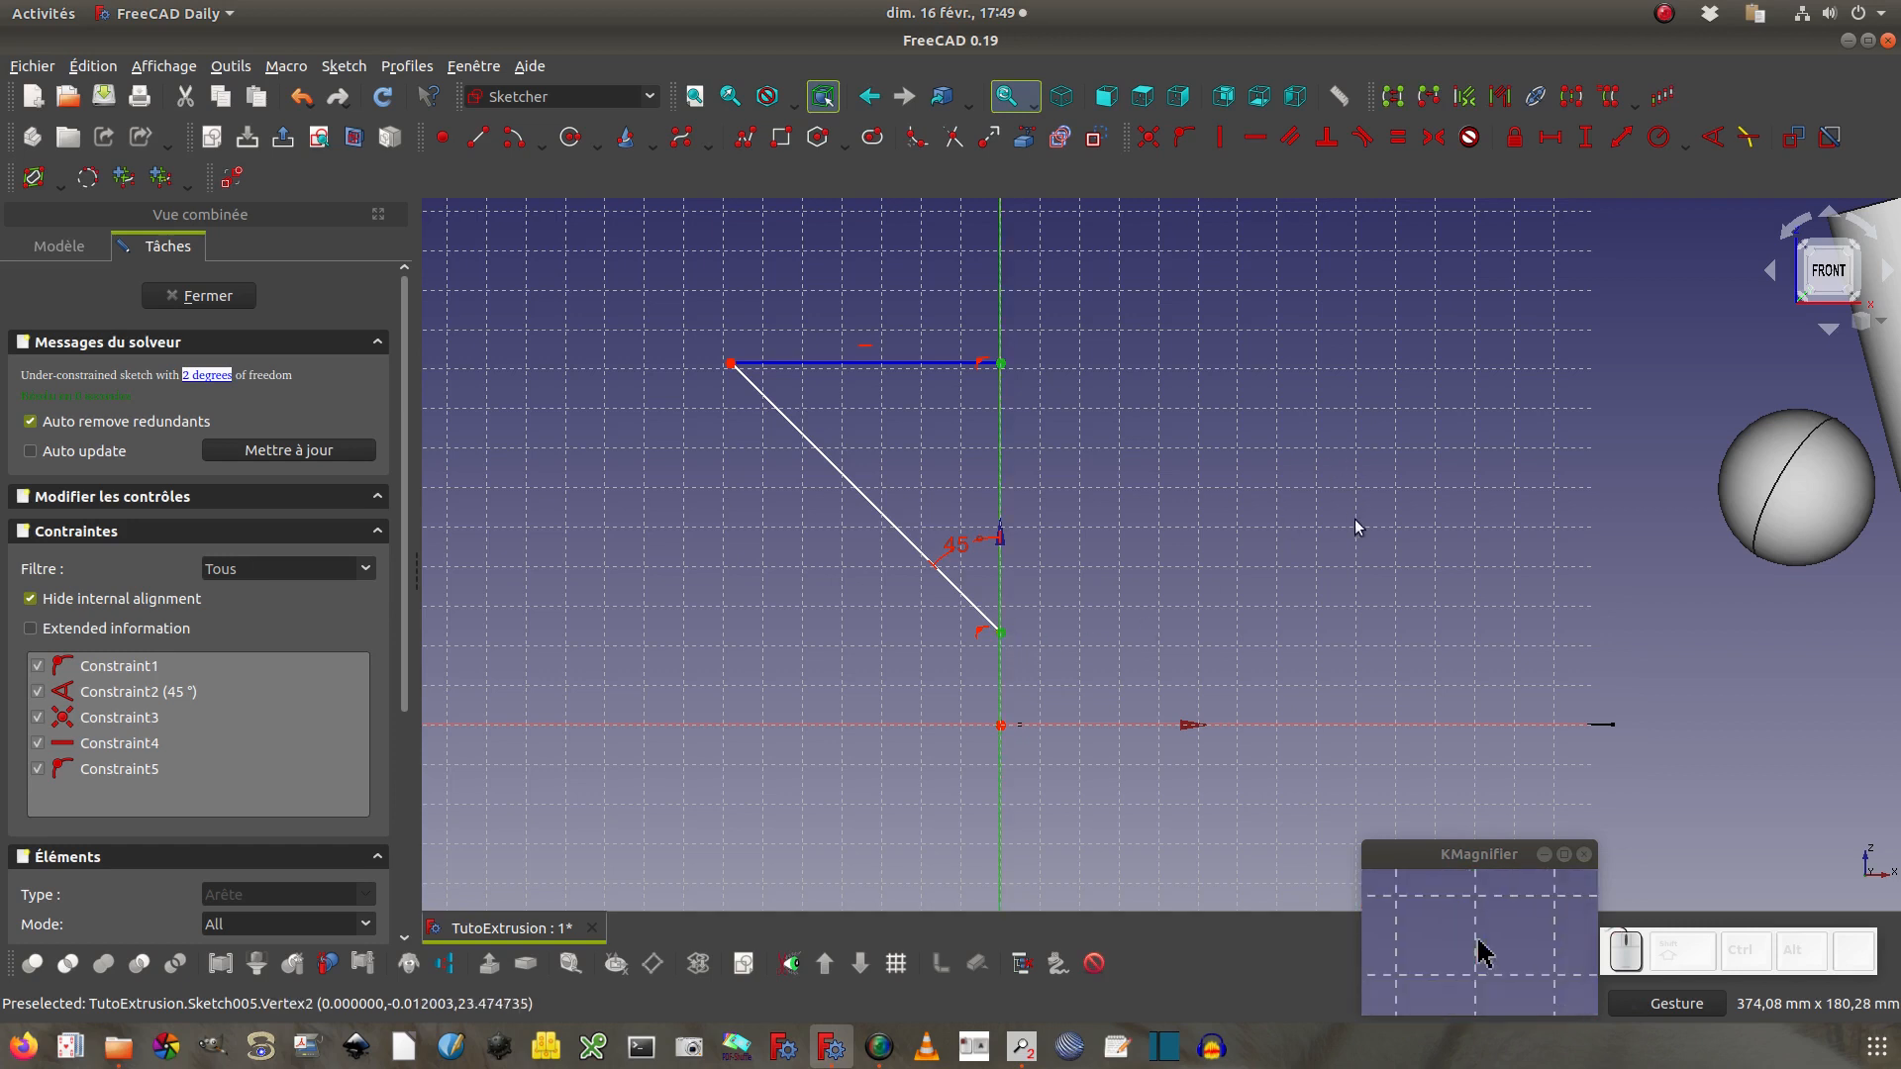
left_click(1585, 138)
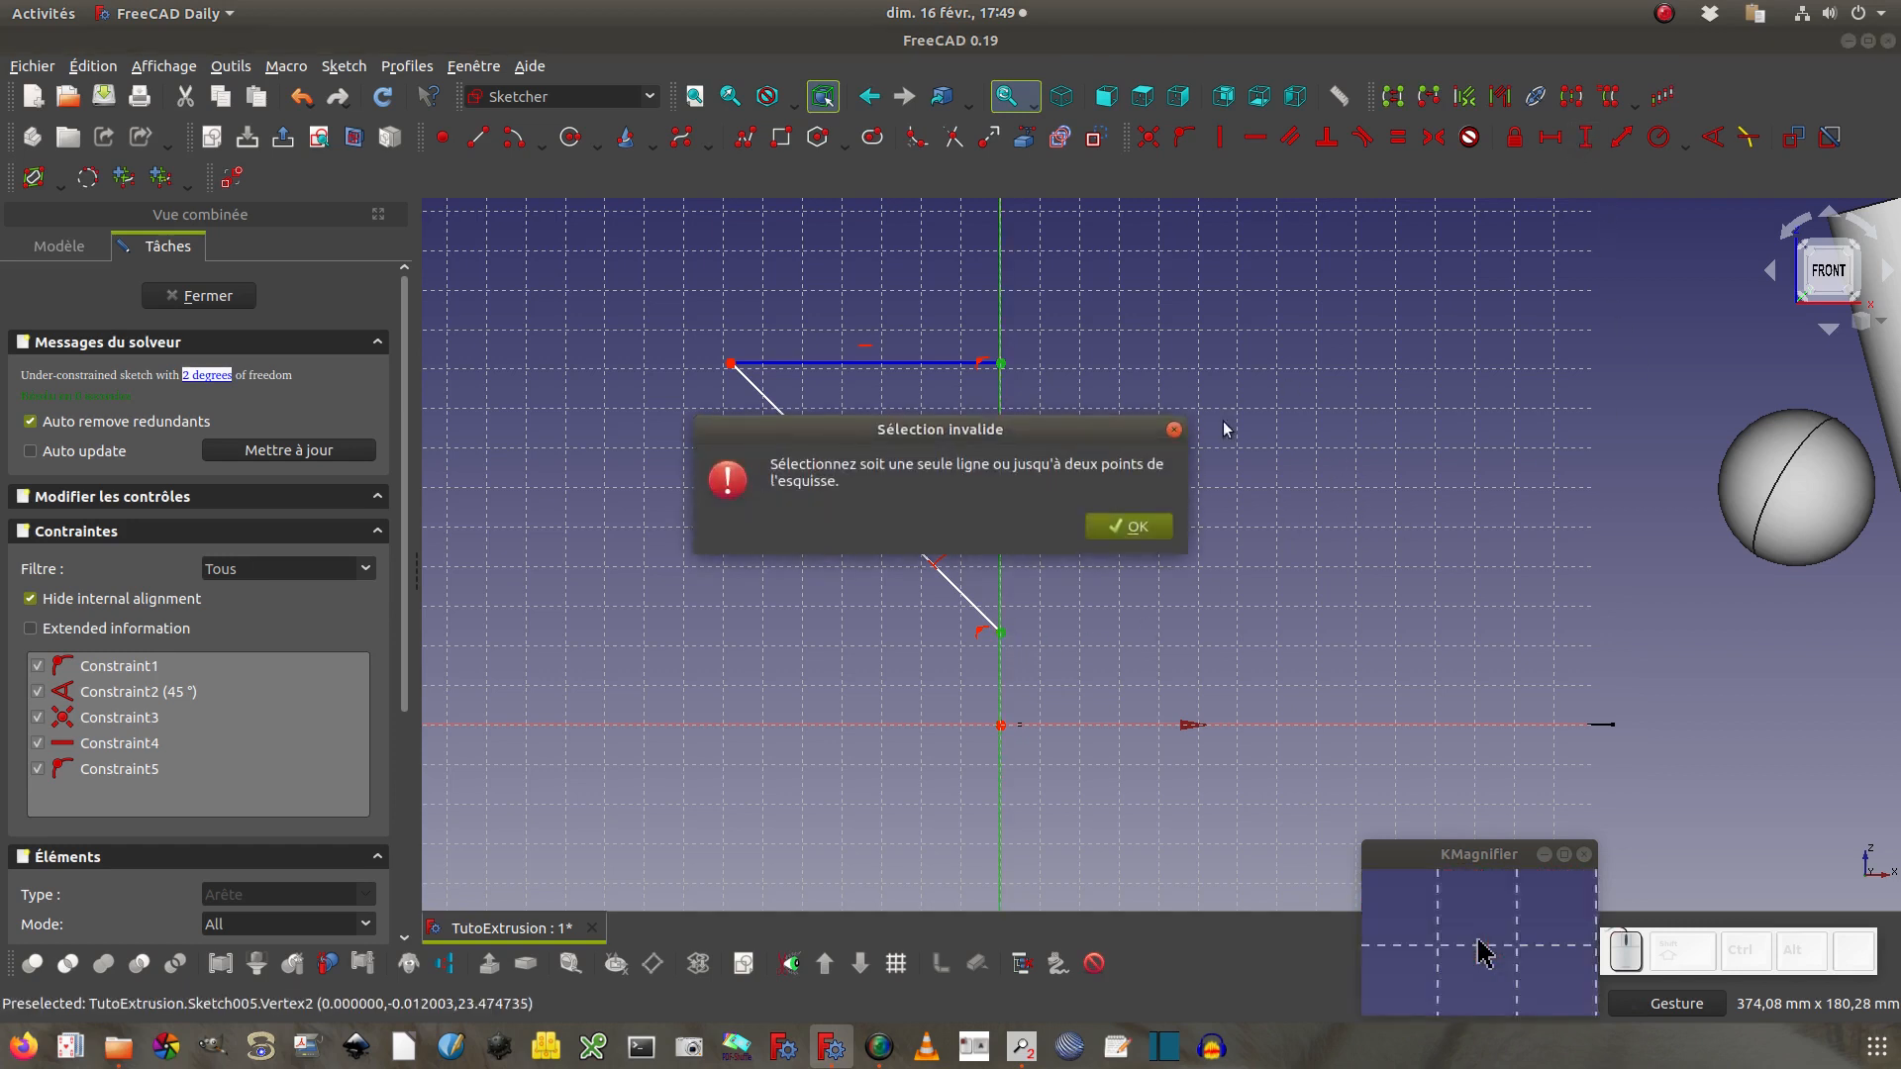
left_click(1130, 526)
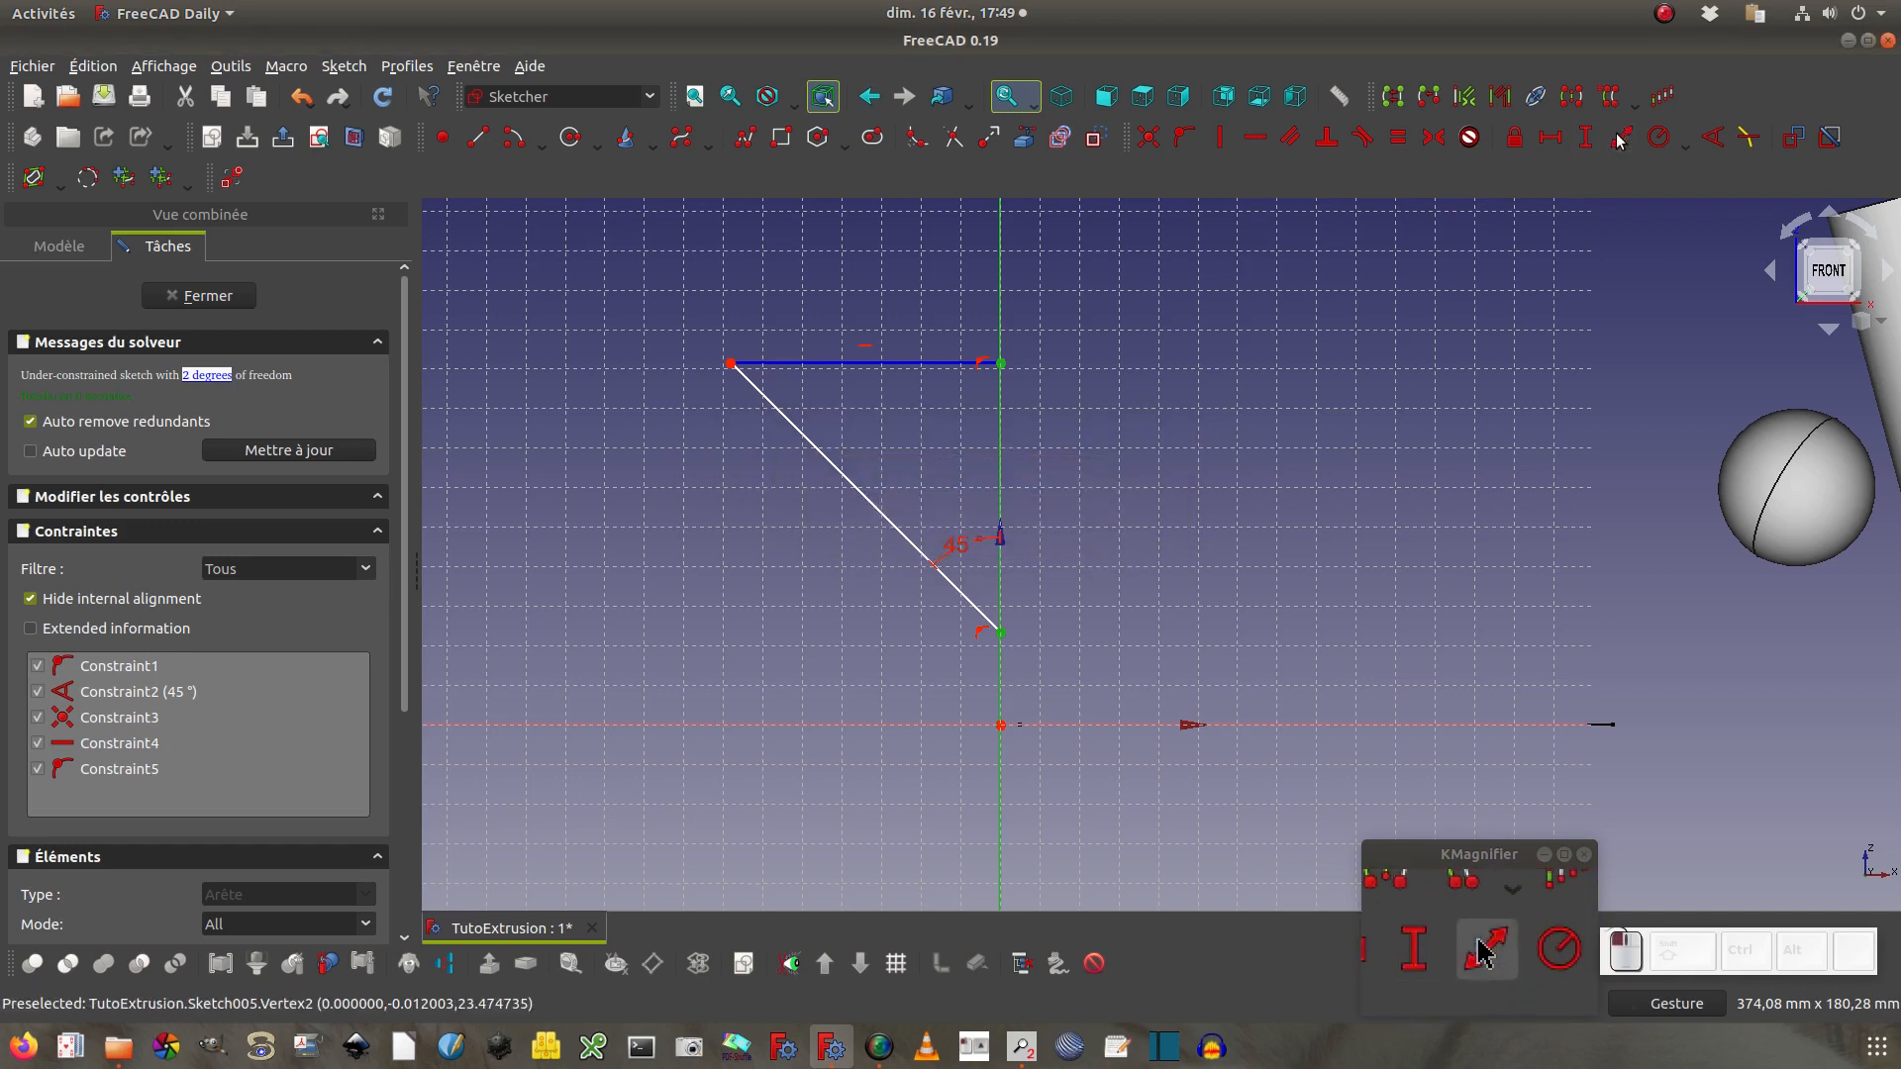
left_click(1133, 526)
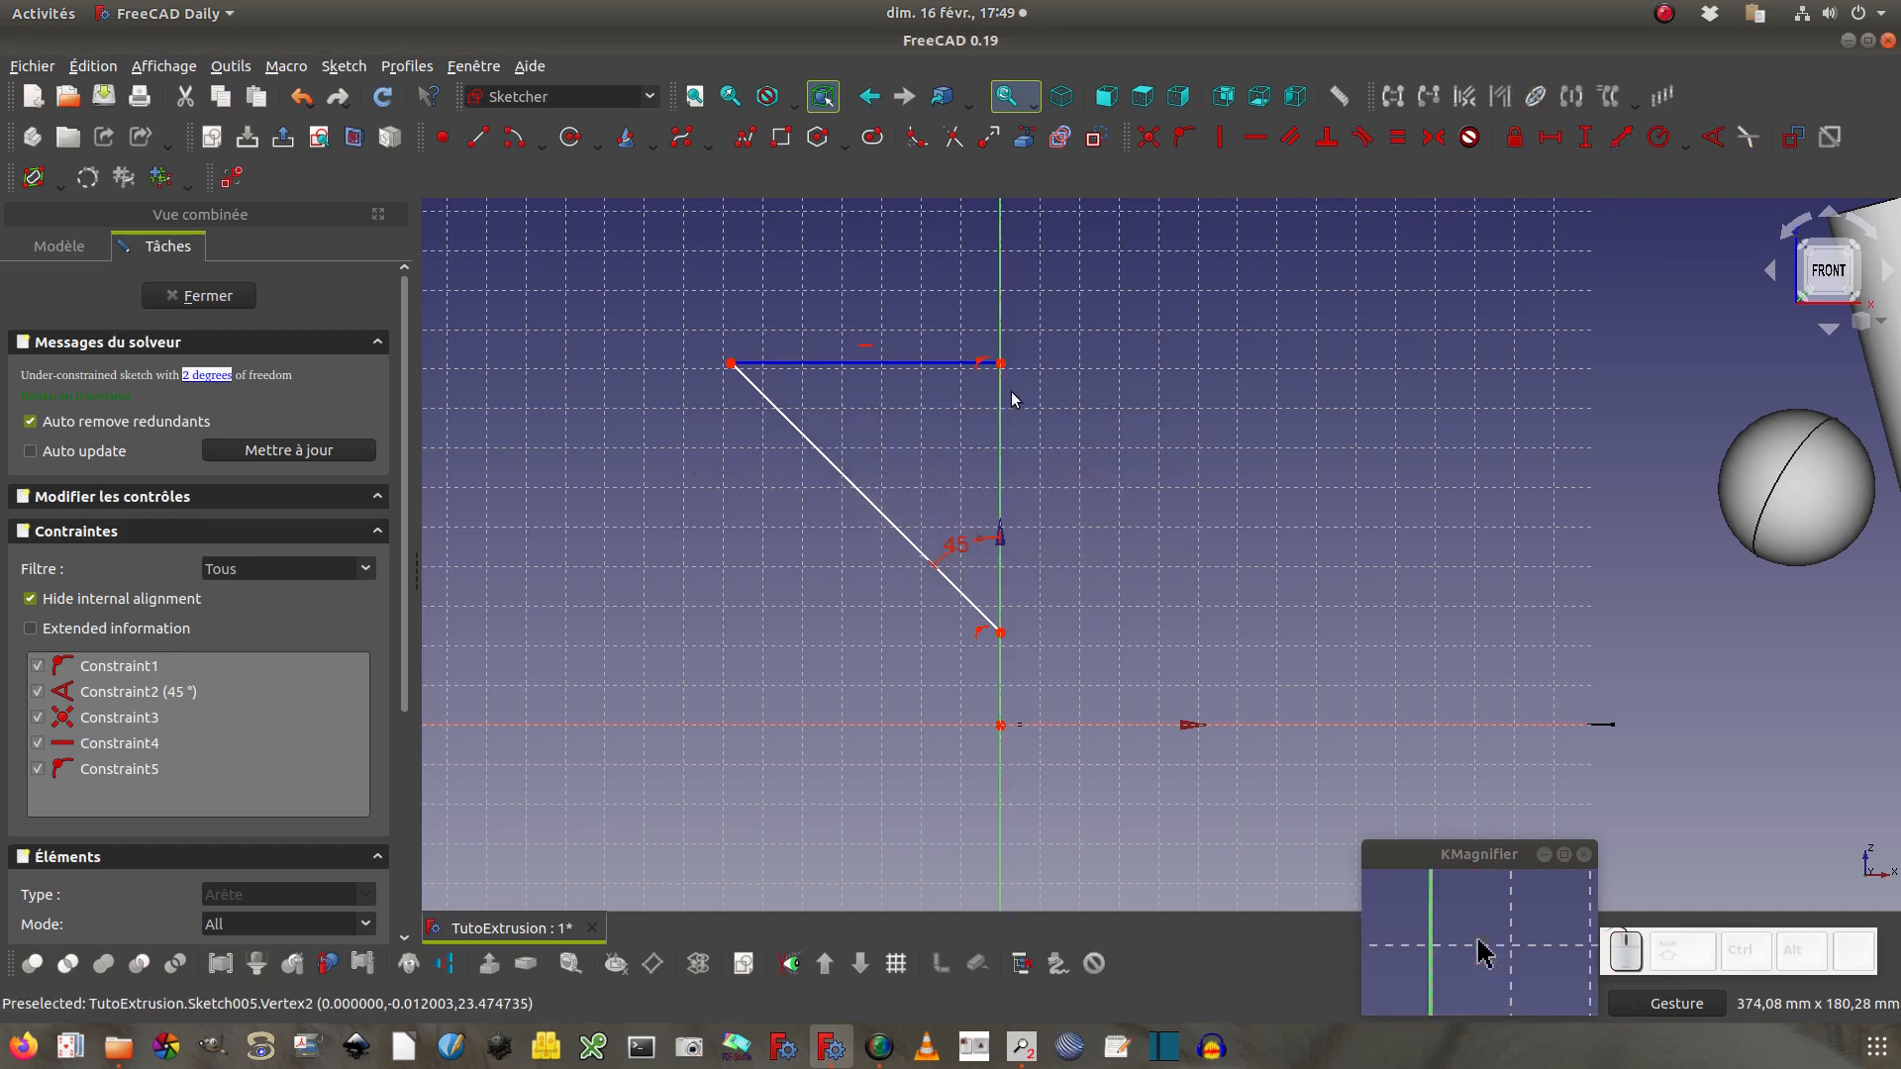
Set the vertical distance between the two endpoints on the vertical axis to 50 mm, move the dimension clear of the triangle, and close the sketch
left_click(1001, 633)
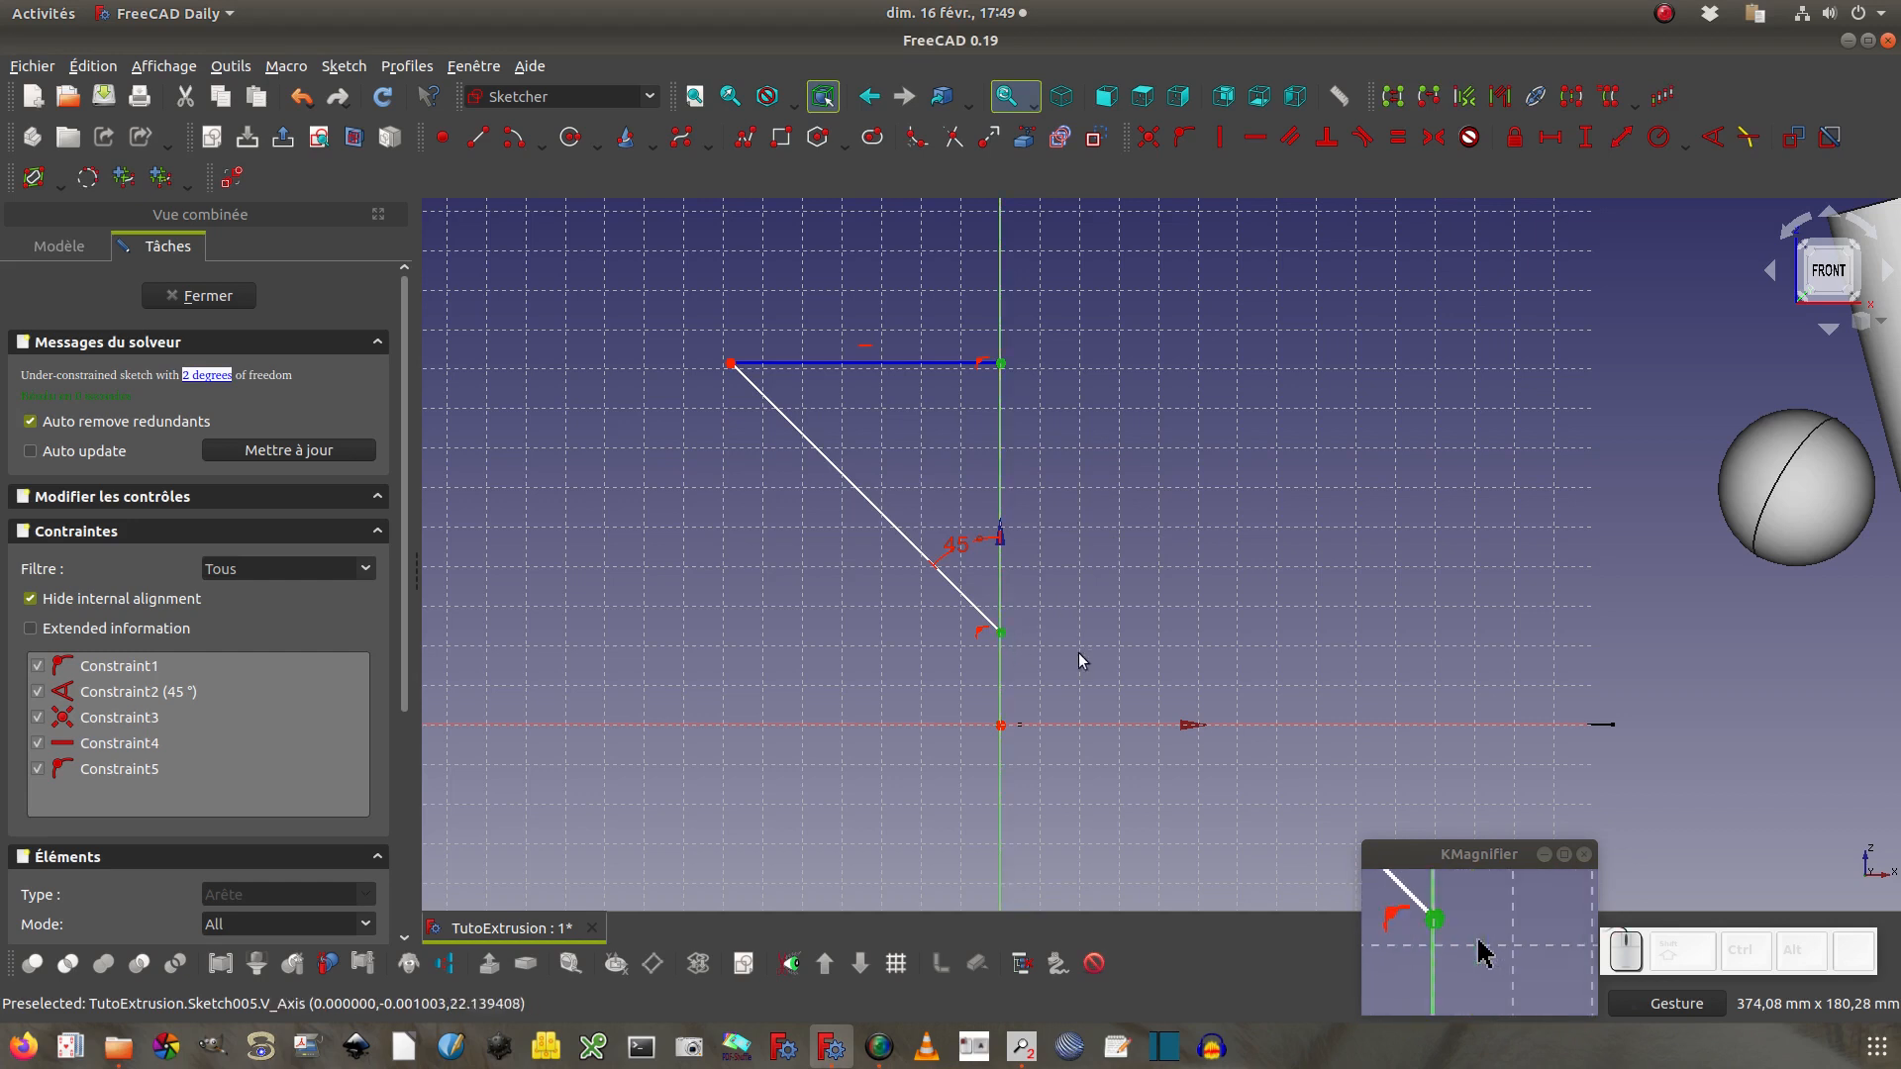
left_click(1583, 141)
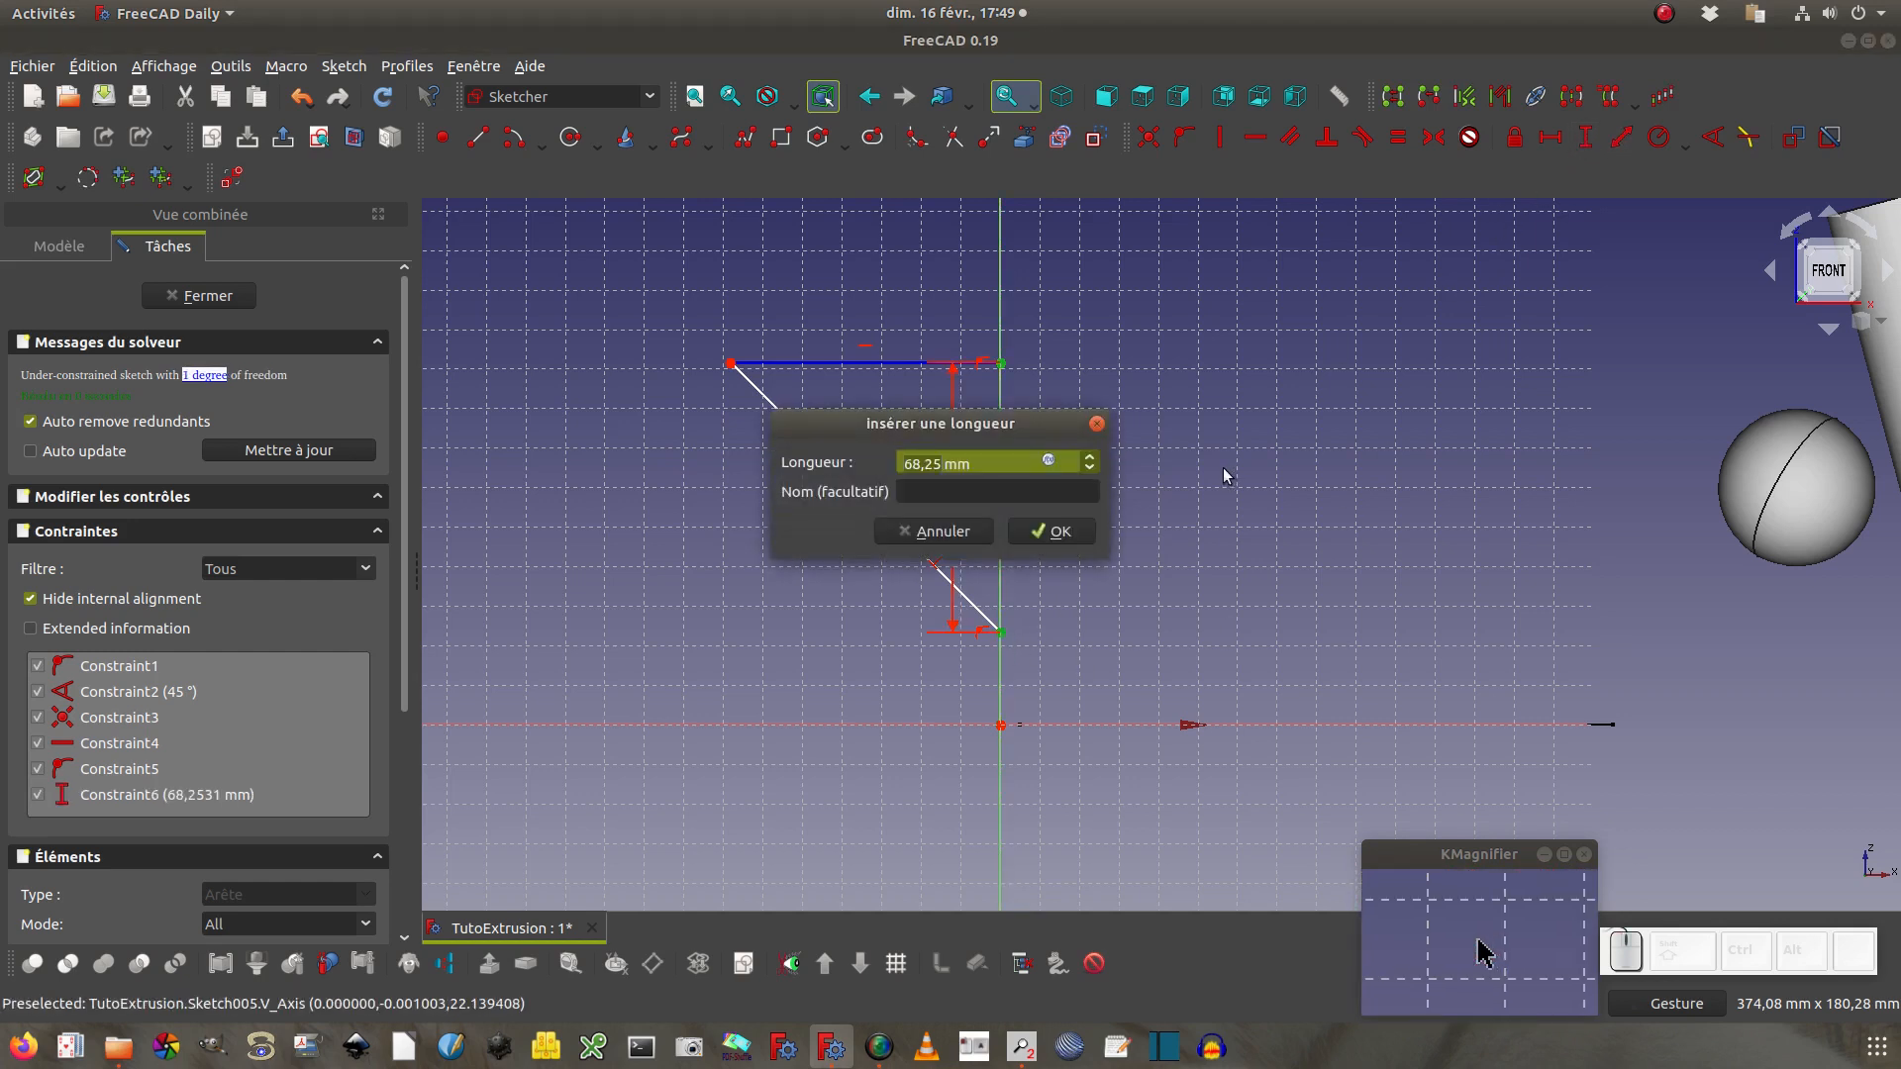
type("50")
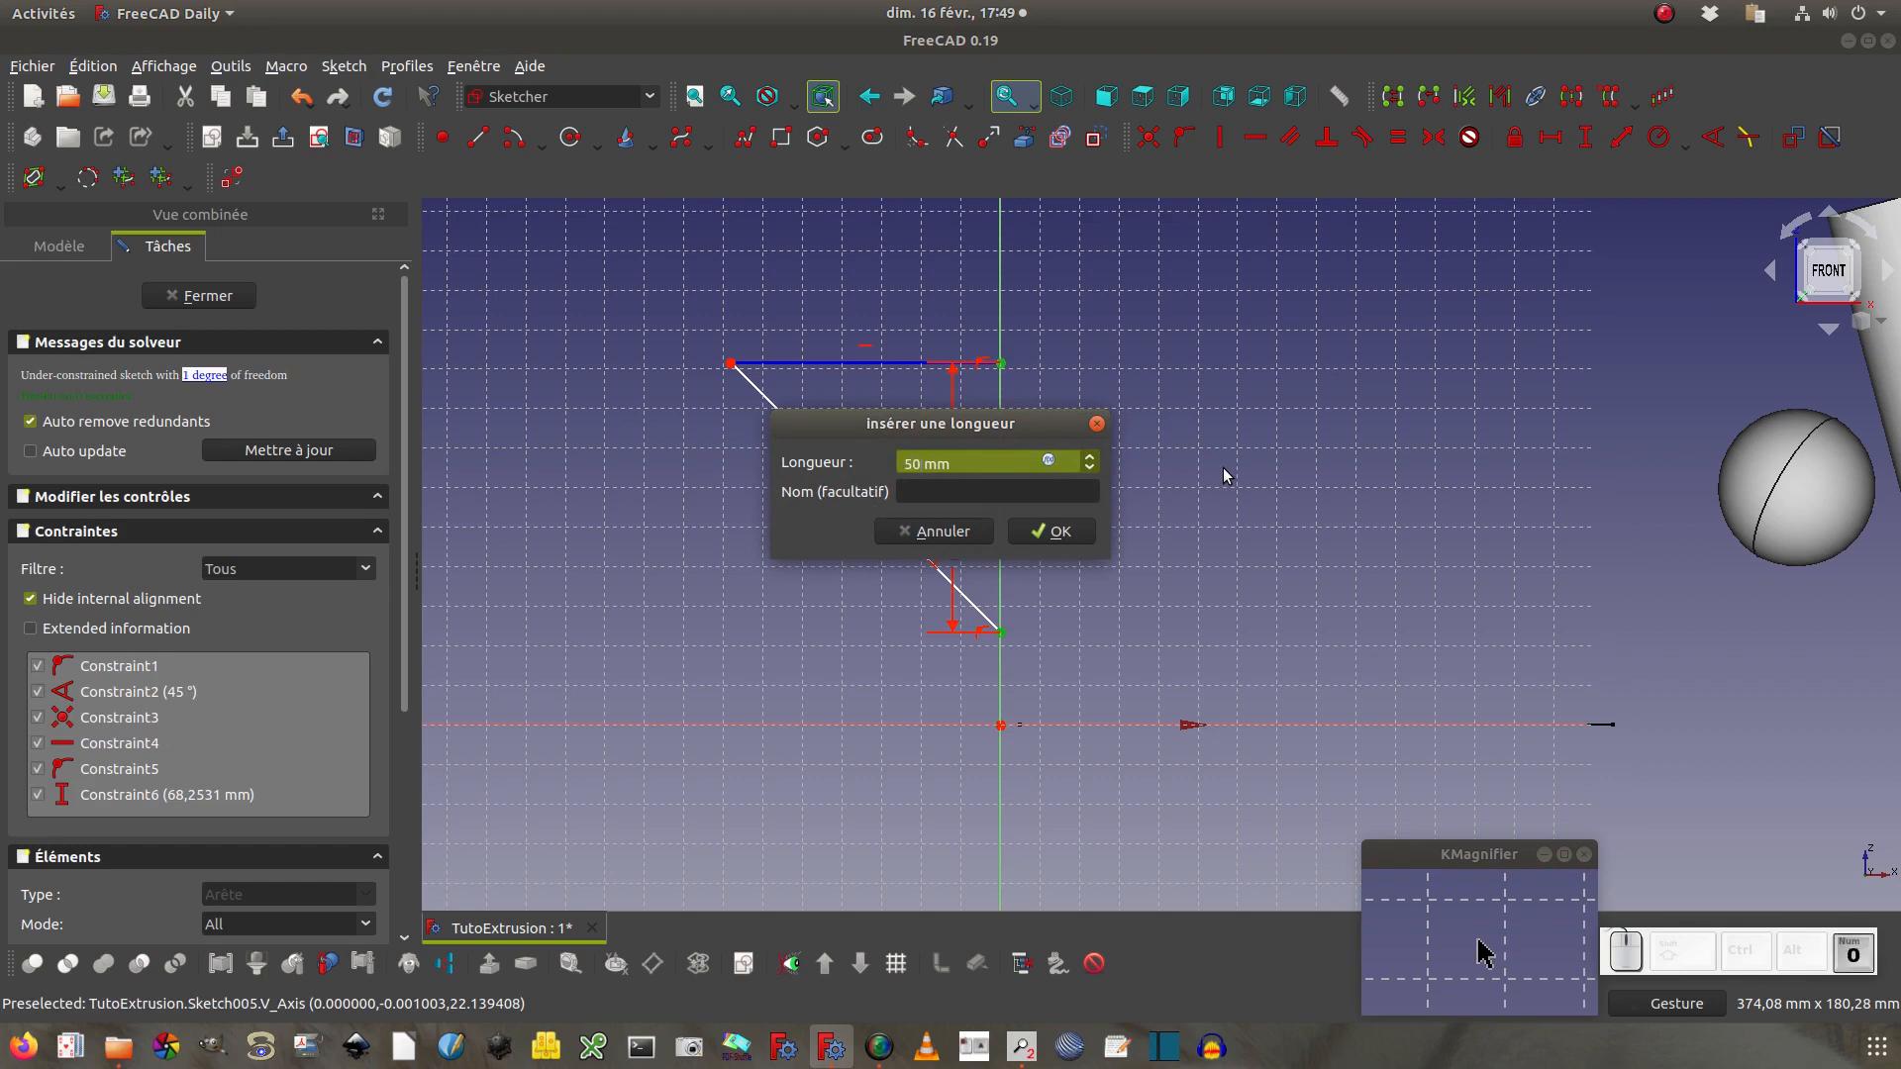
left_click(1066, 531)
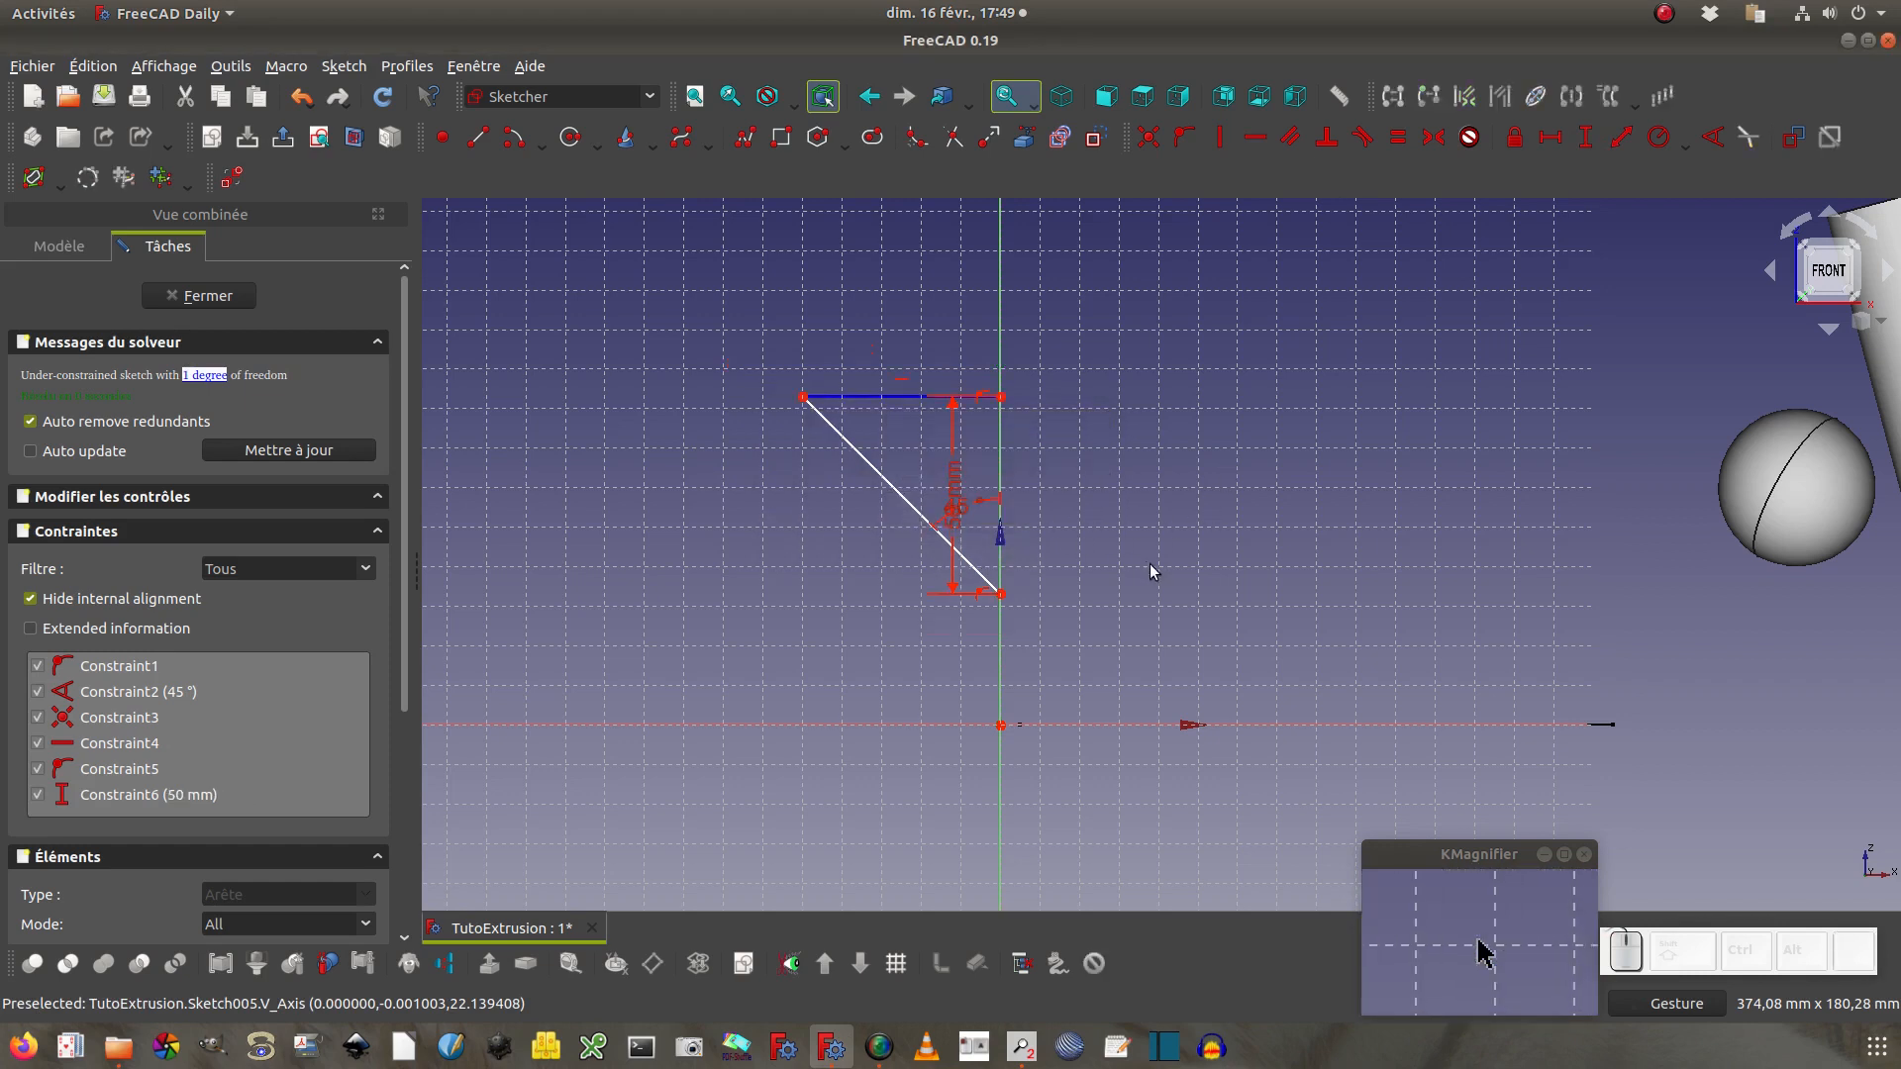
left_click_drag(975, 533, 1086, 525)
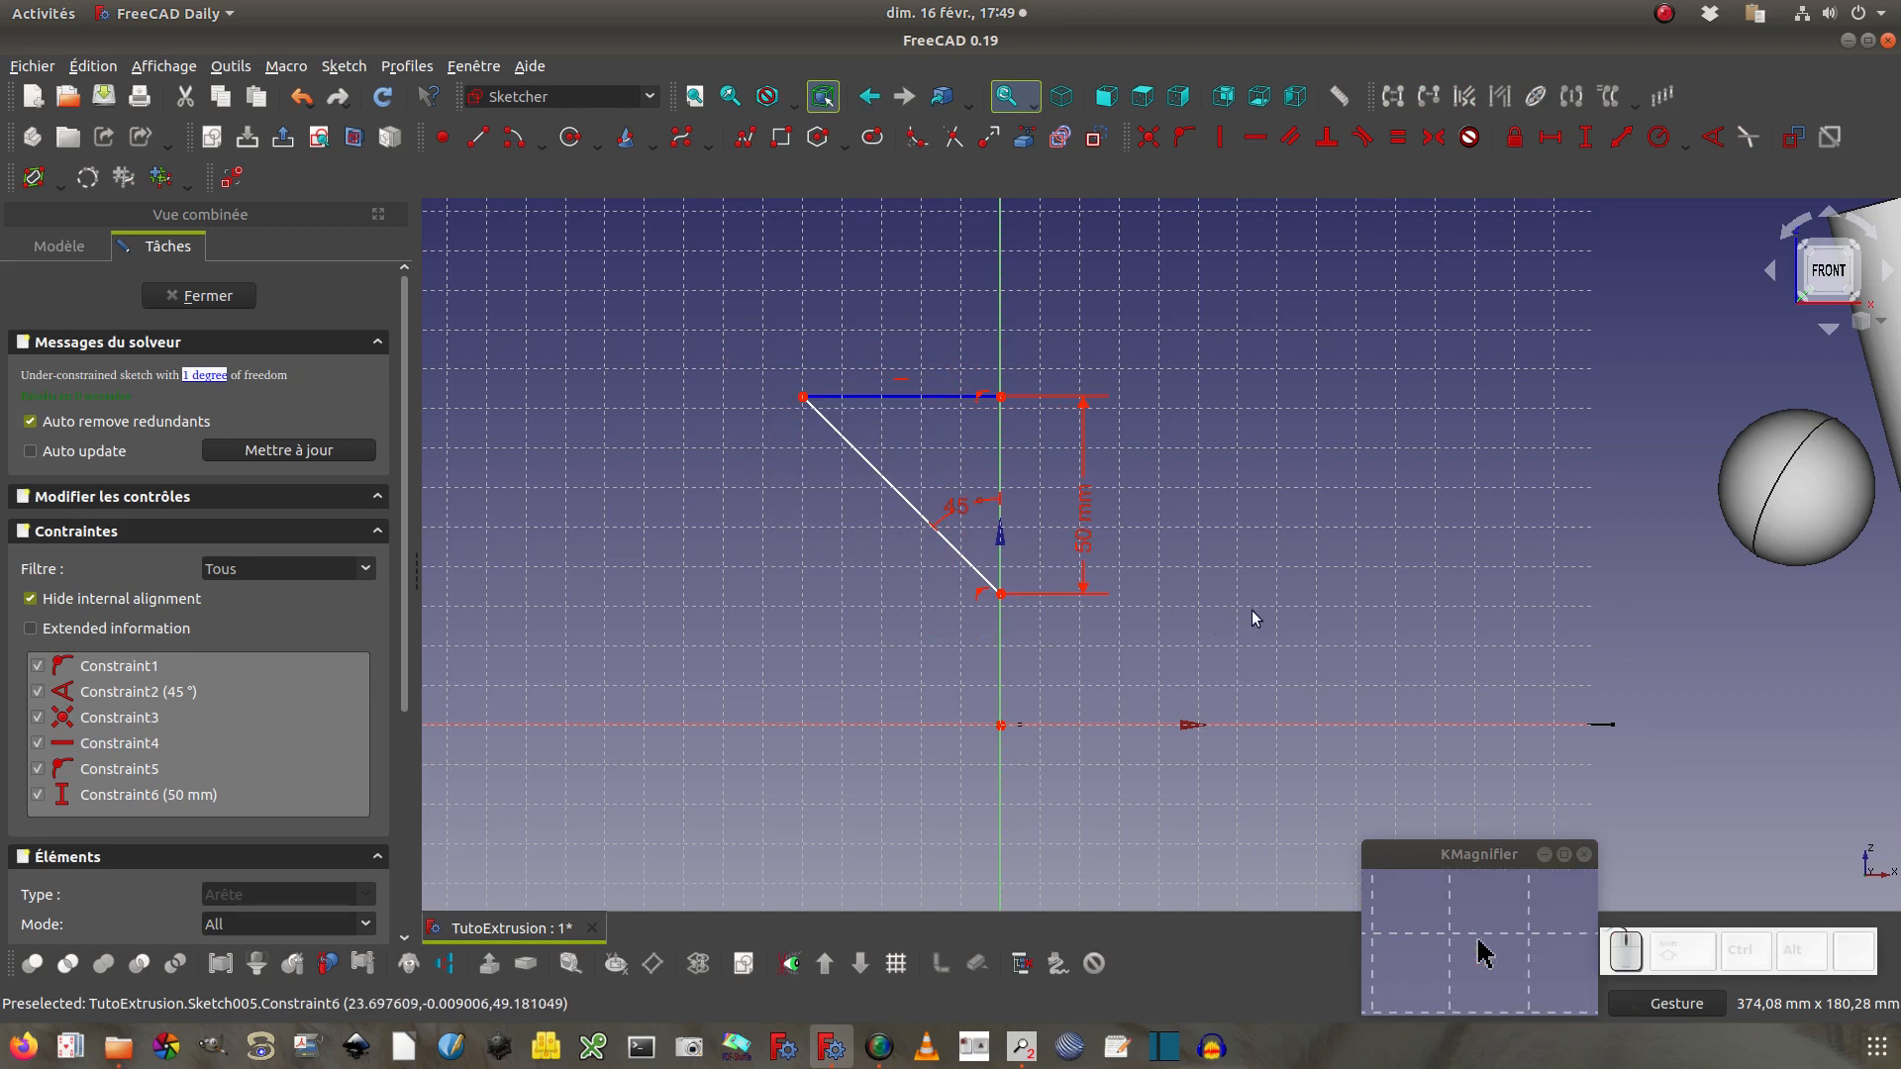
left_click(157, 300)
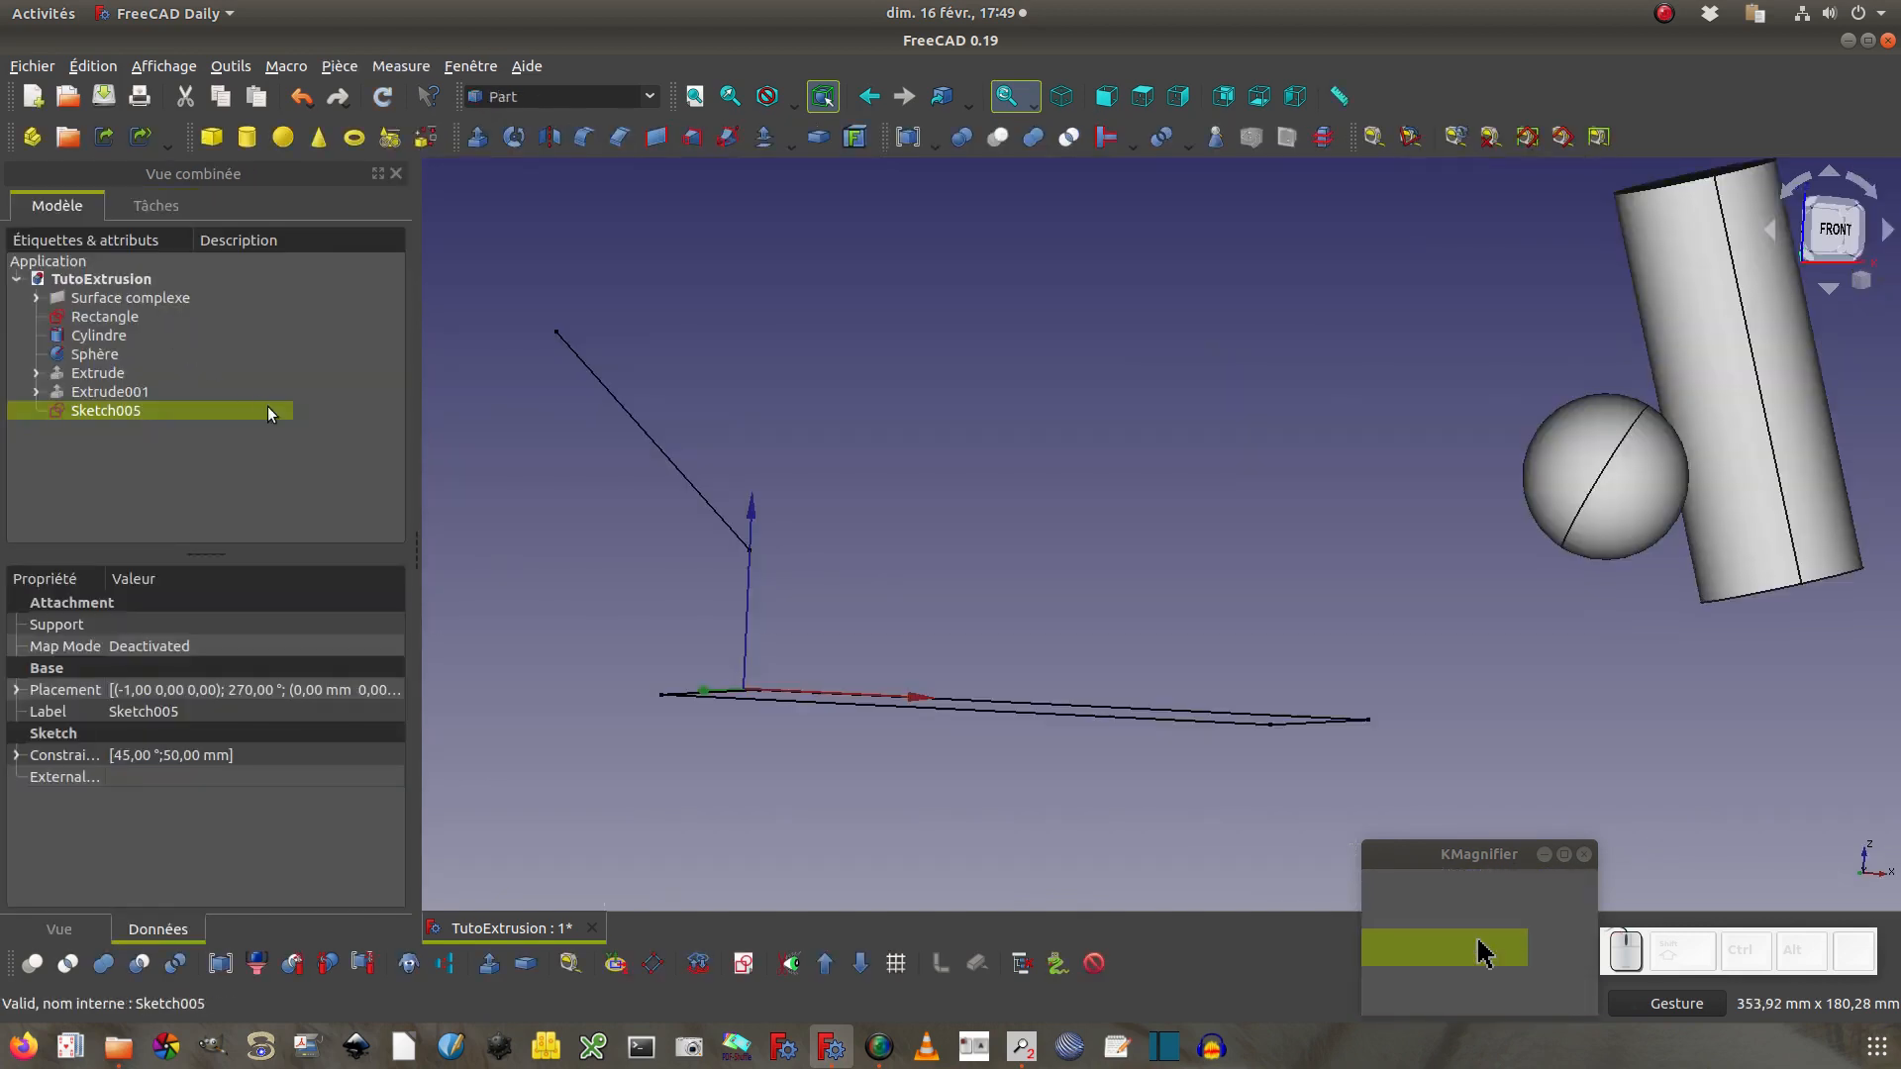
Start an Extrude along an edge and choose Rectangle as the shape to extrude
mouse_move(531, 556)
left_mouse_down()
mouse_move(535, 573)
mouse_move(615, 539)
mouse_move(556, 529)
left_mouse_up()
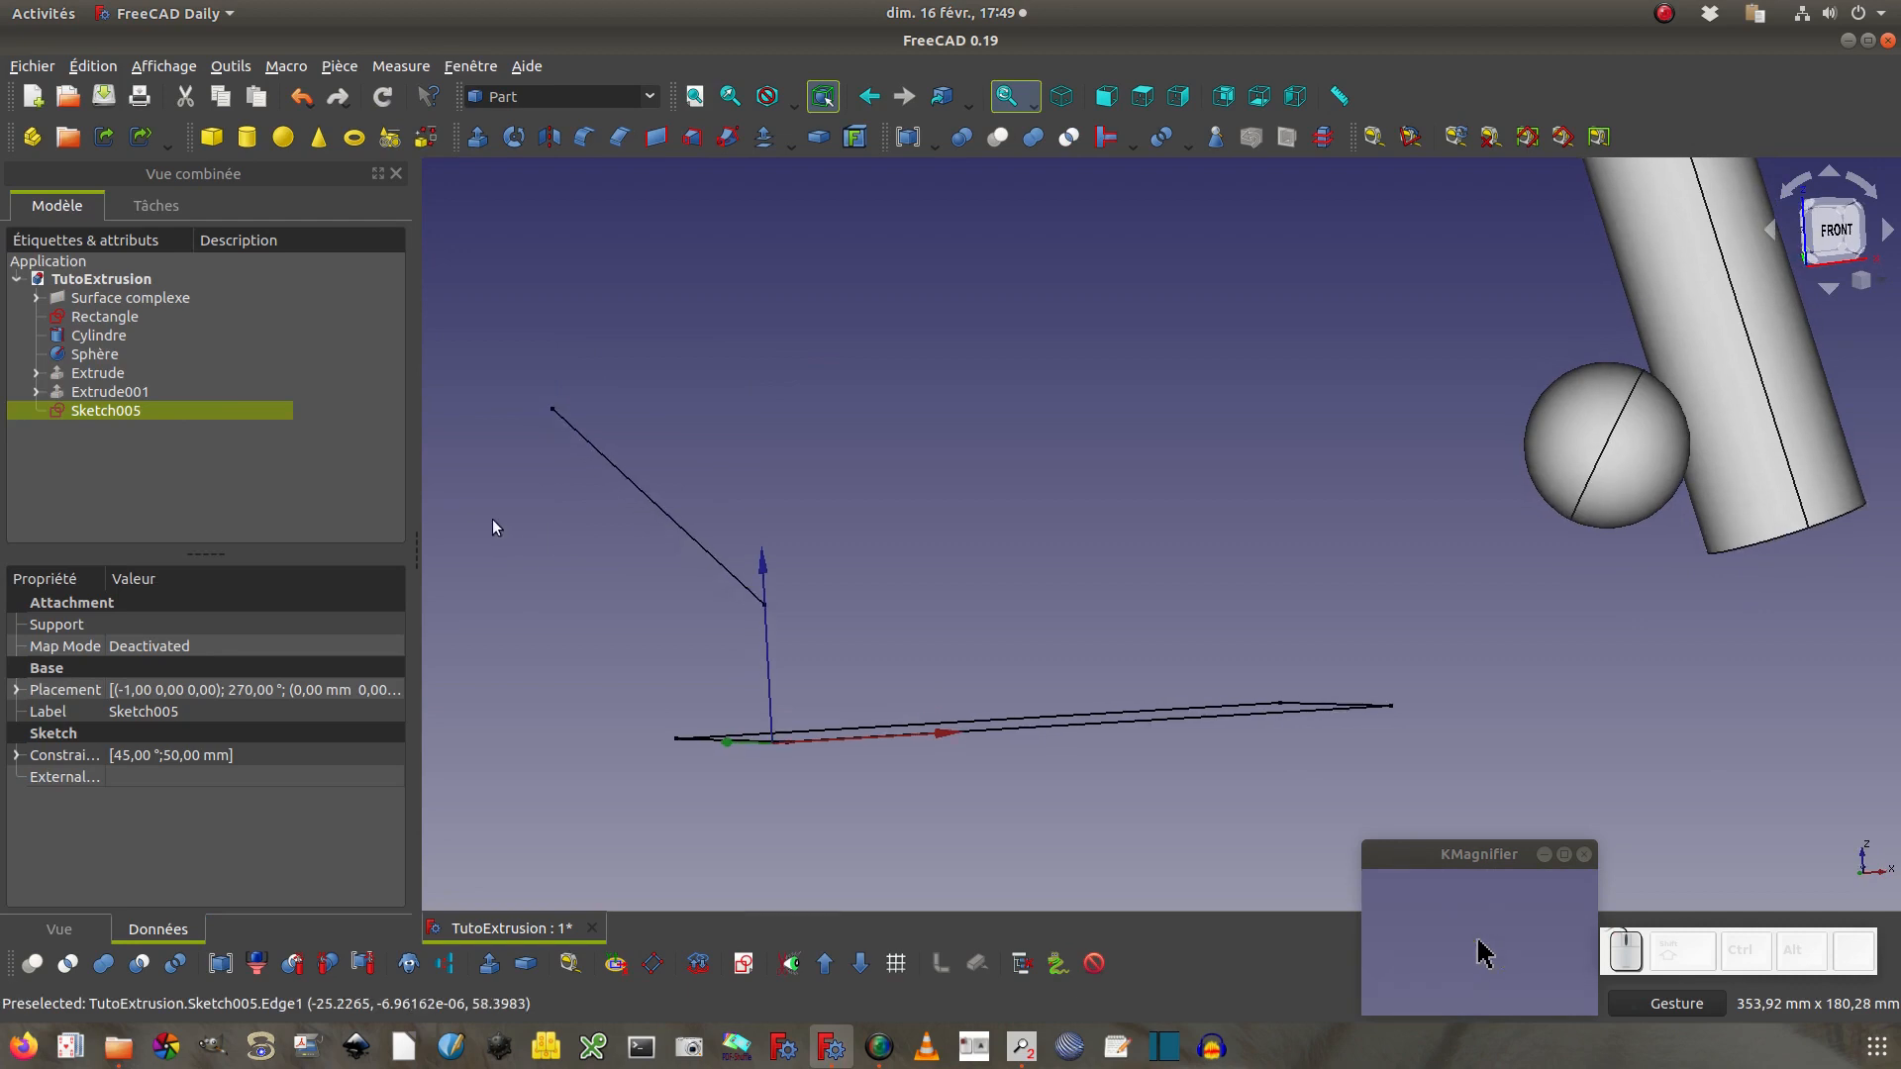
left_click(478, 137)
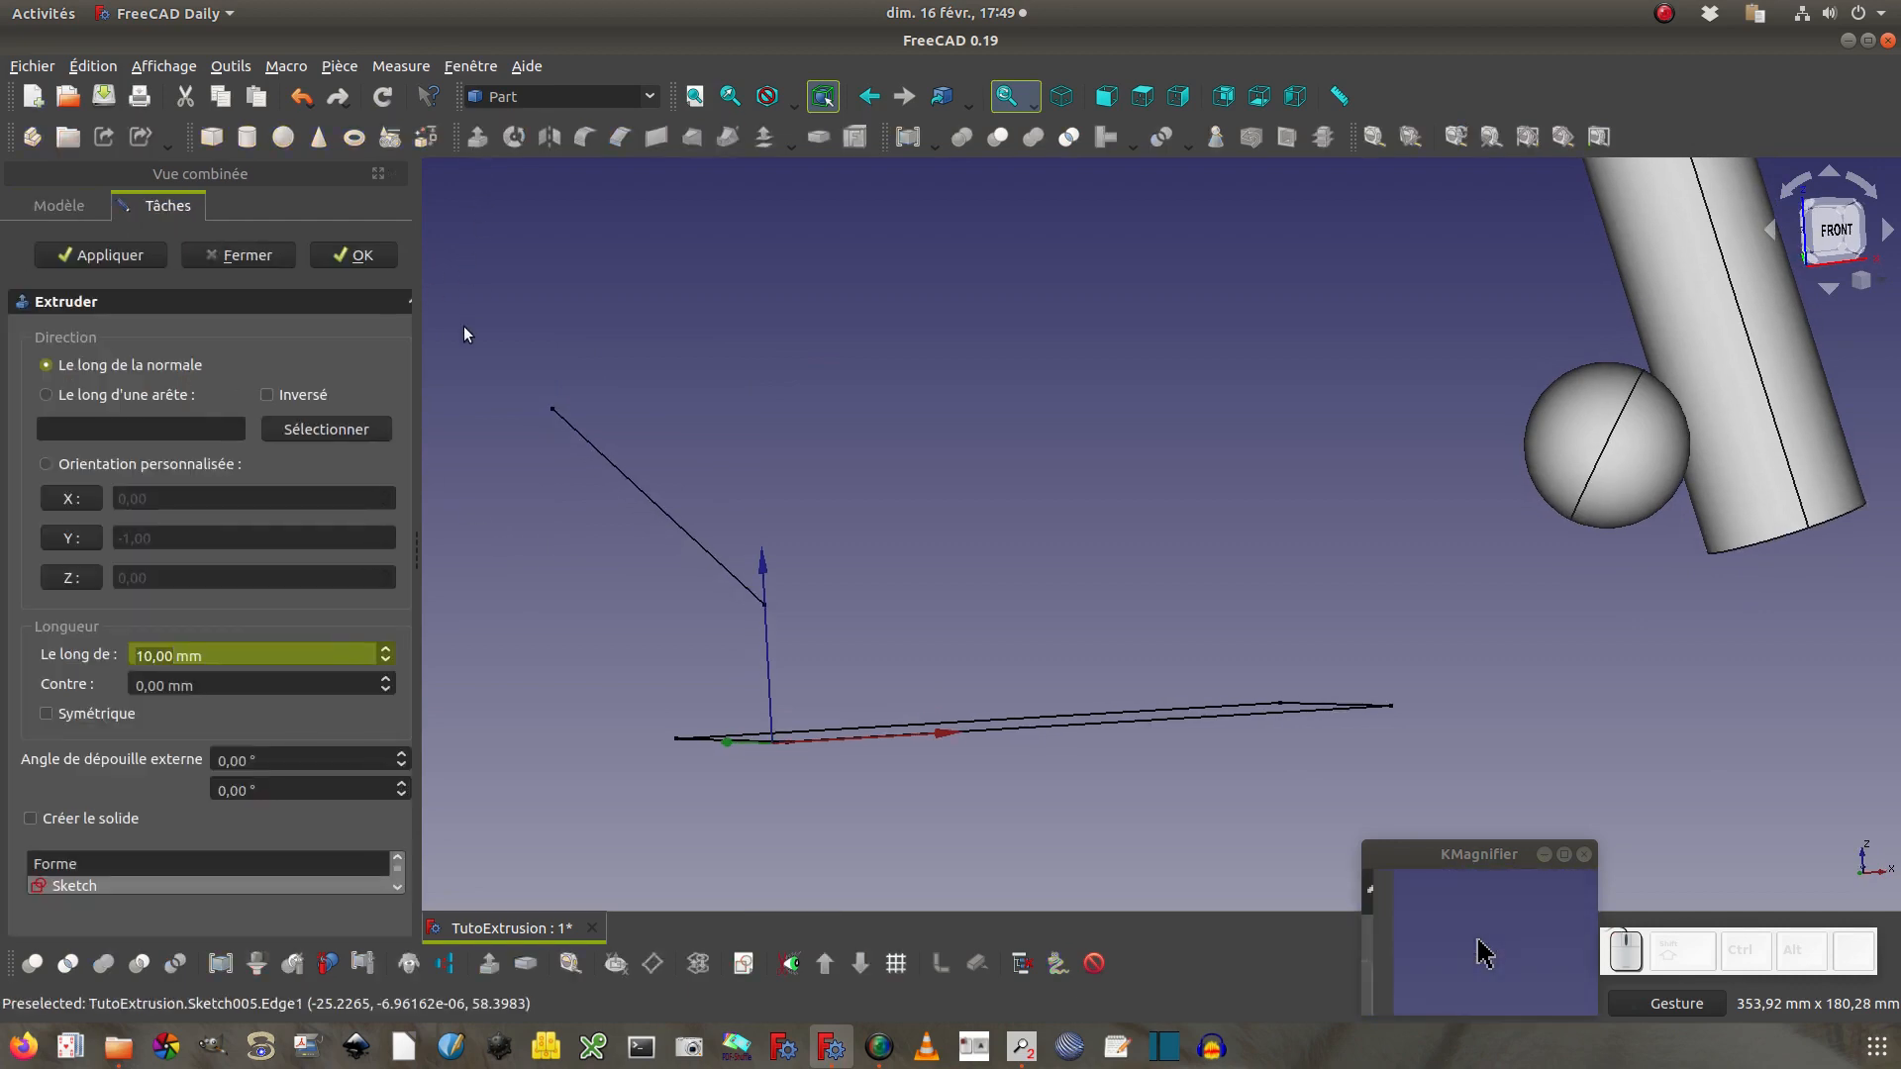
left_click(173, 394)
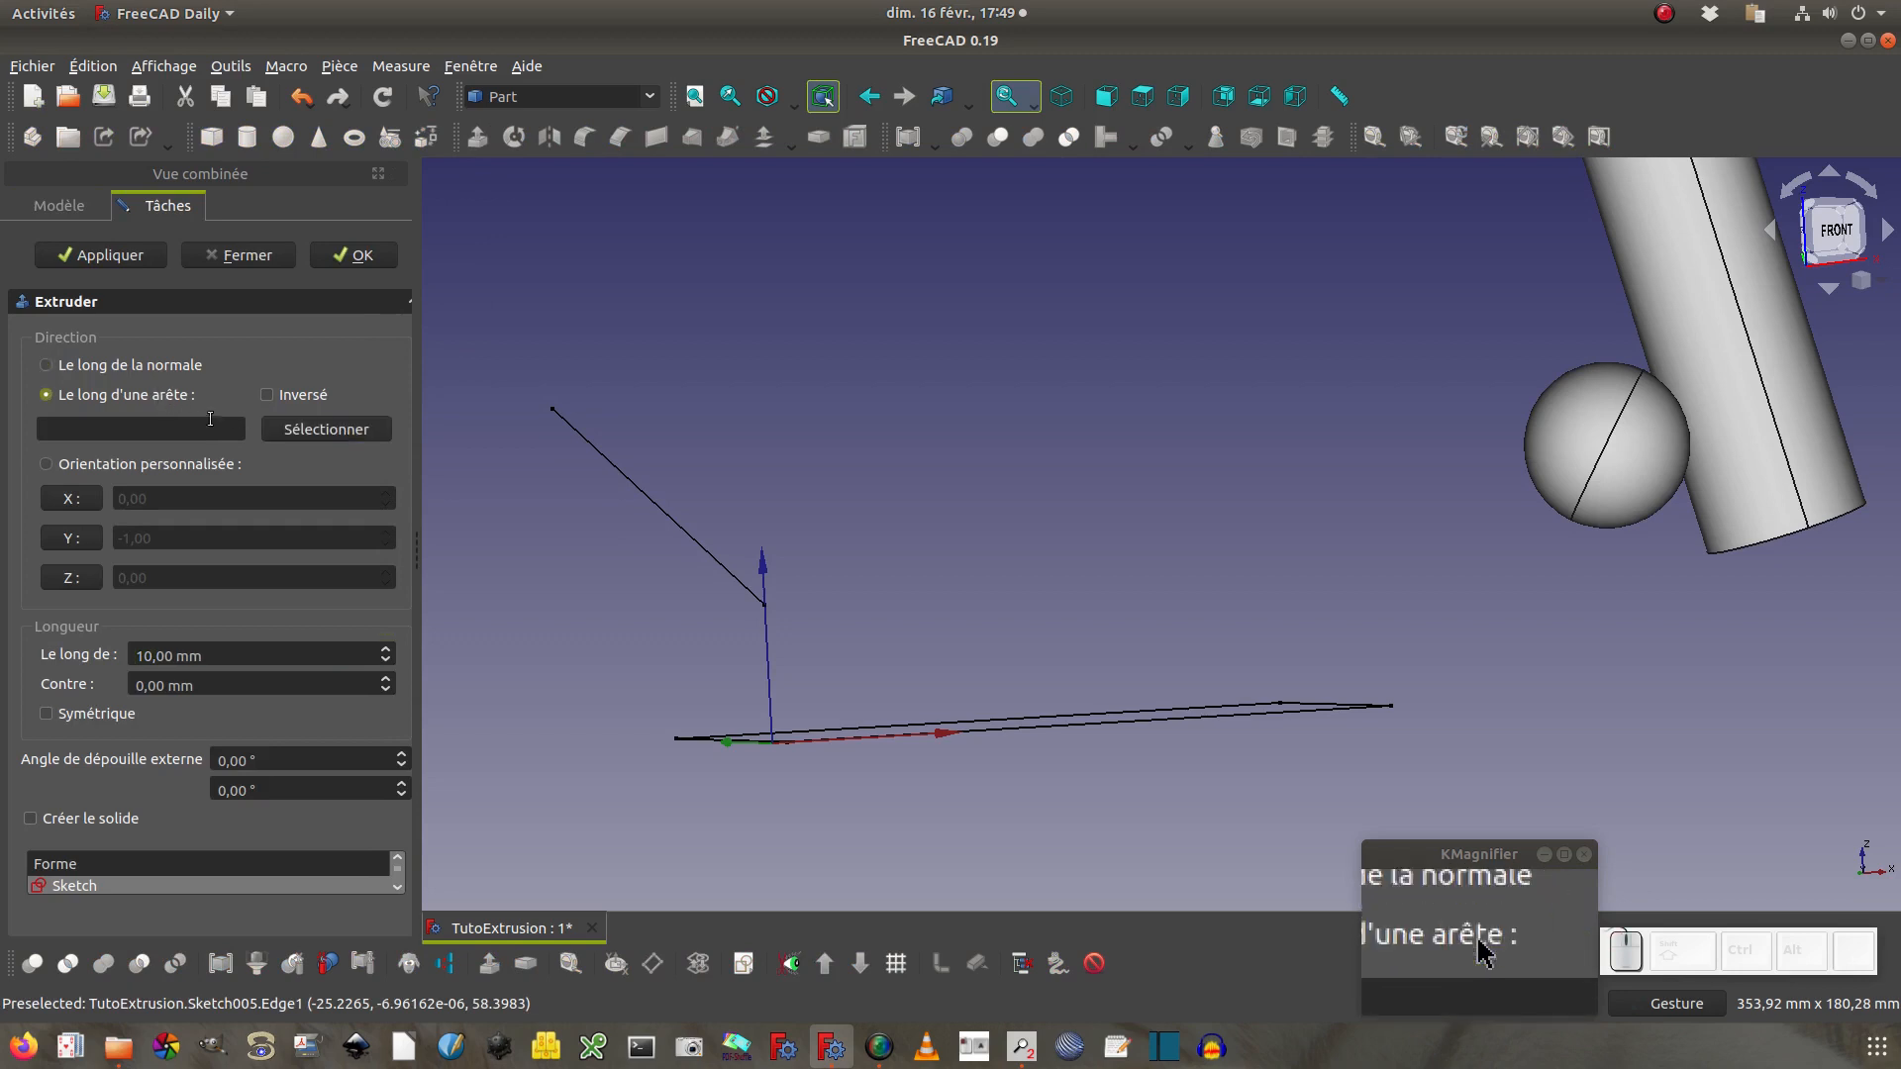
left_click(280, 429)
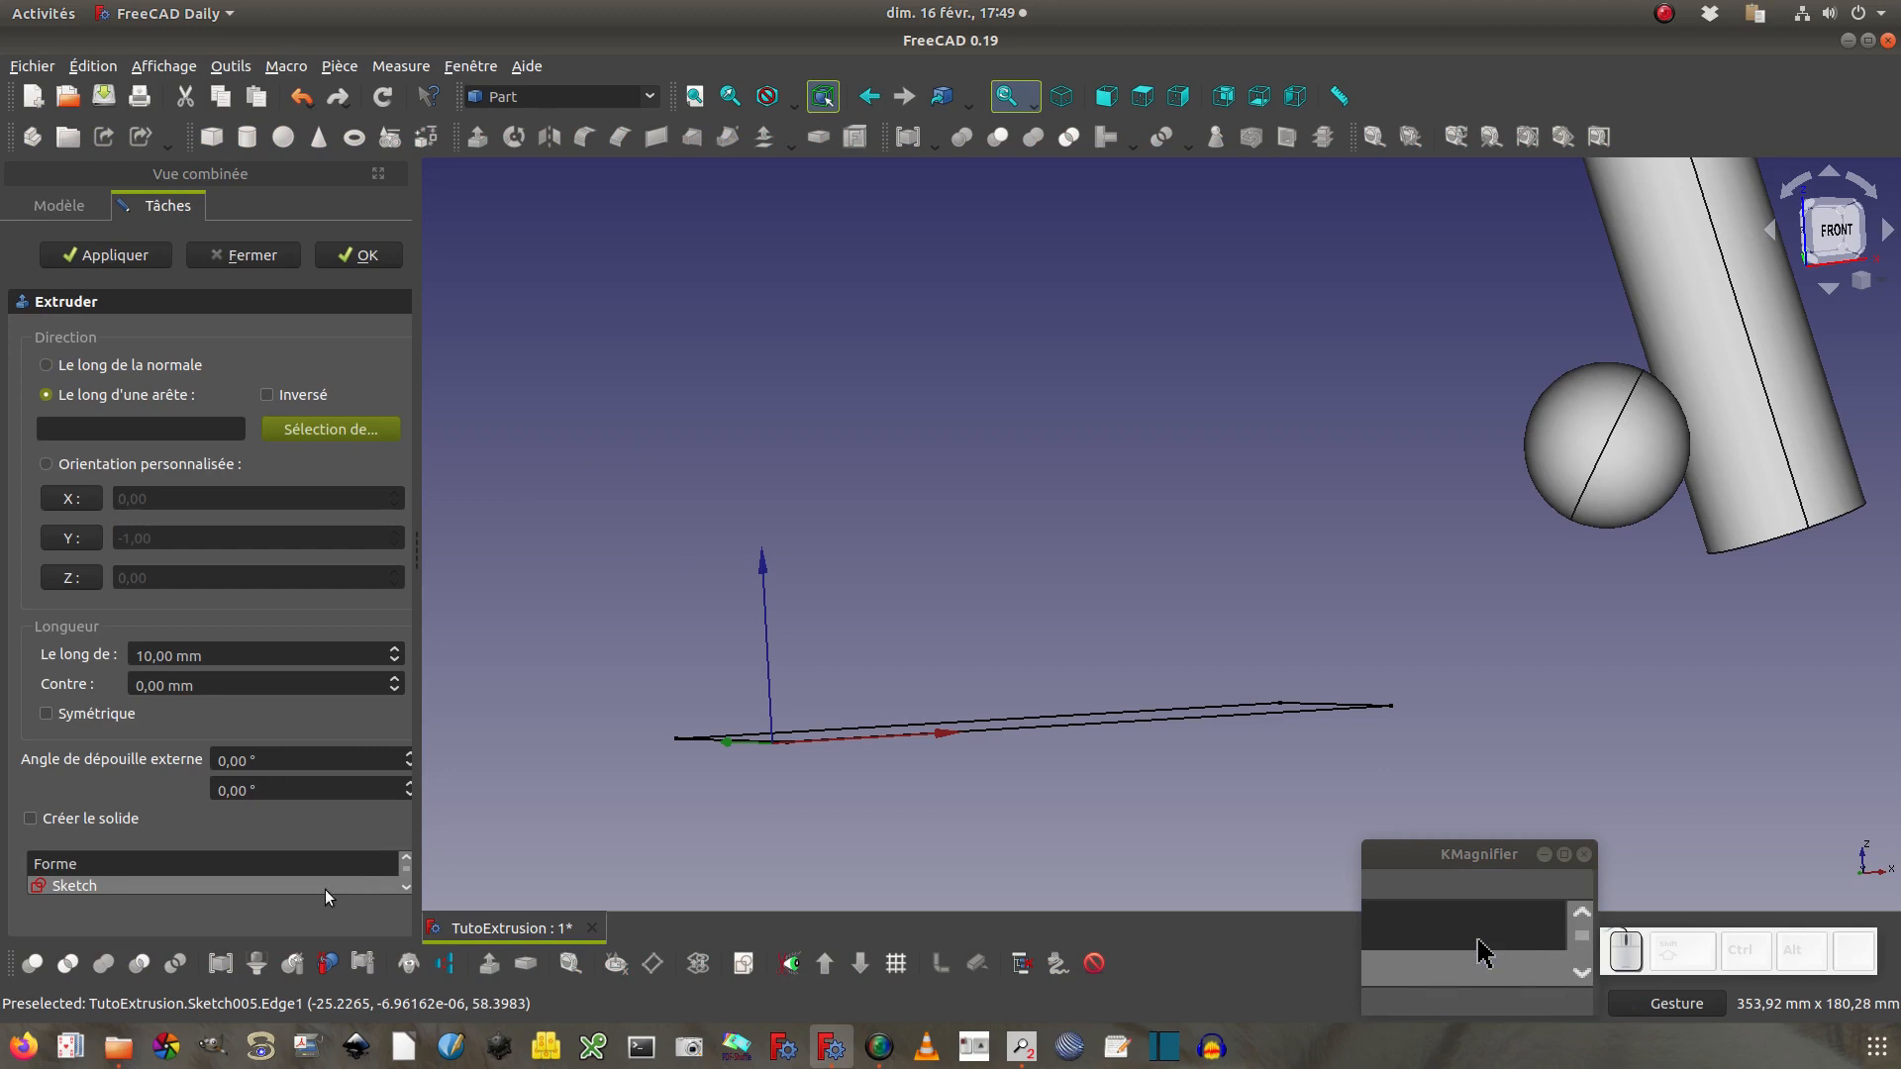
scroll(294, 881, "down", 1)
left_click(294, 882)
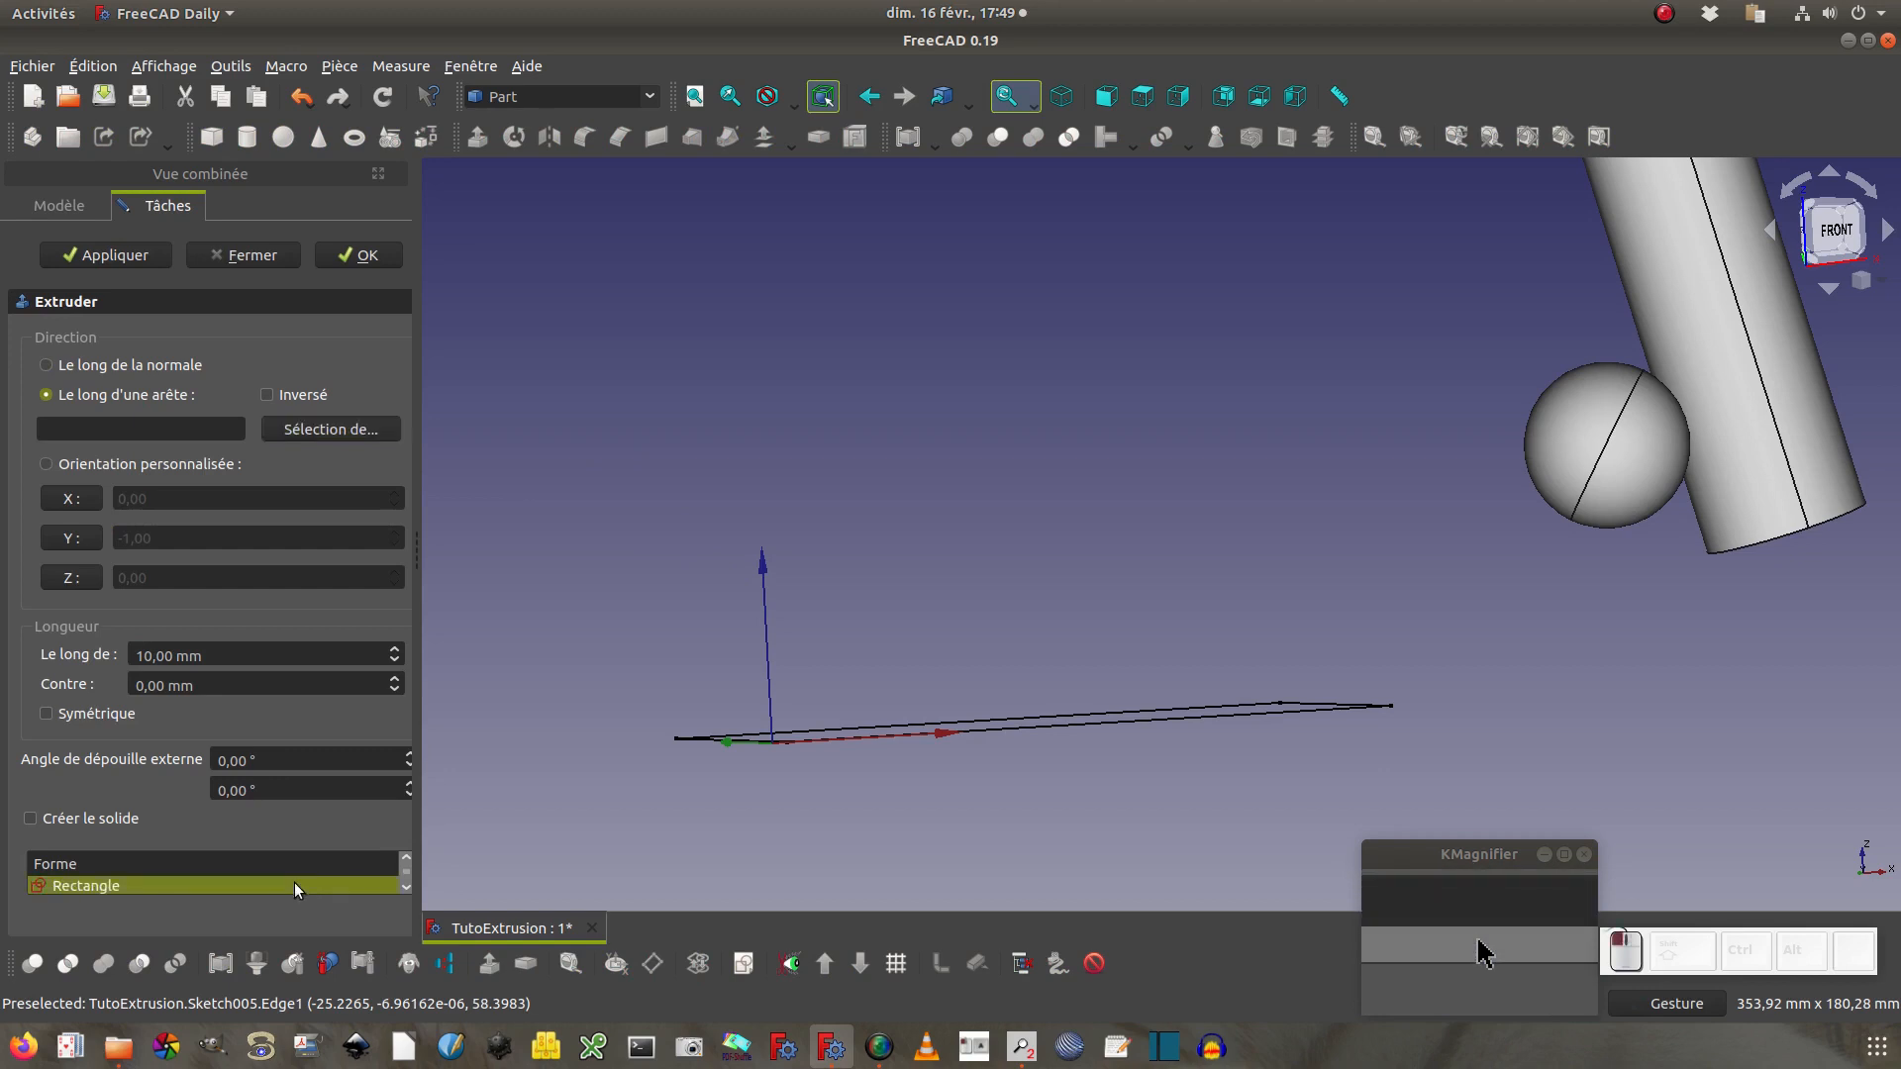
Pick the slanted 45° sketch line as the edge that defines the extrusion direction
left_click(340, 430)
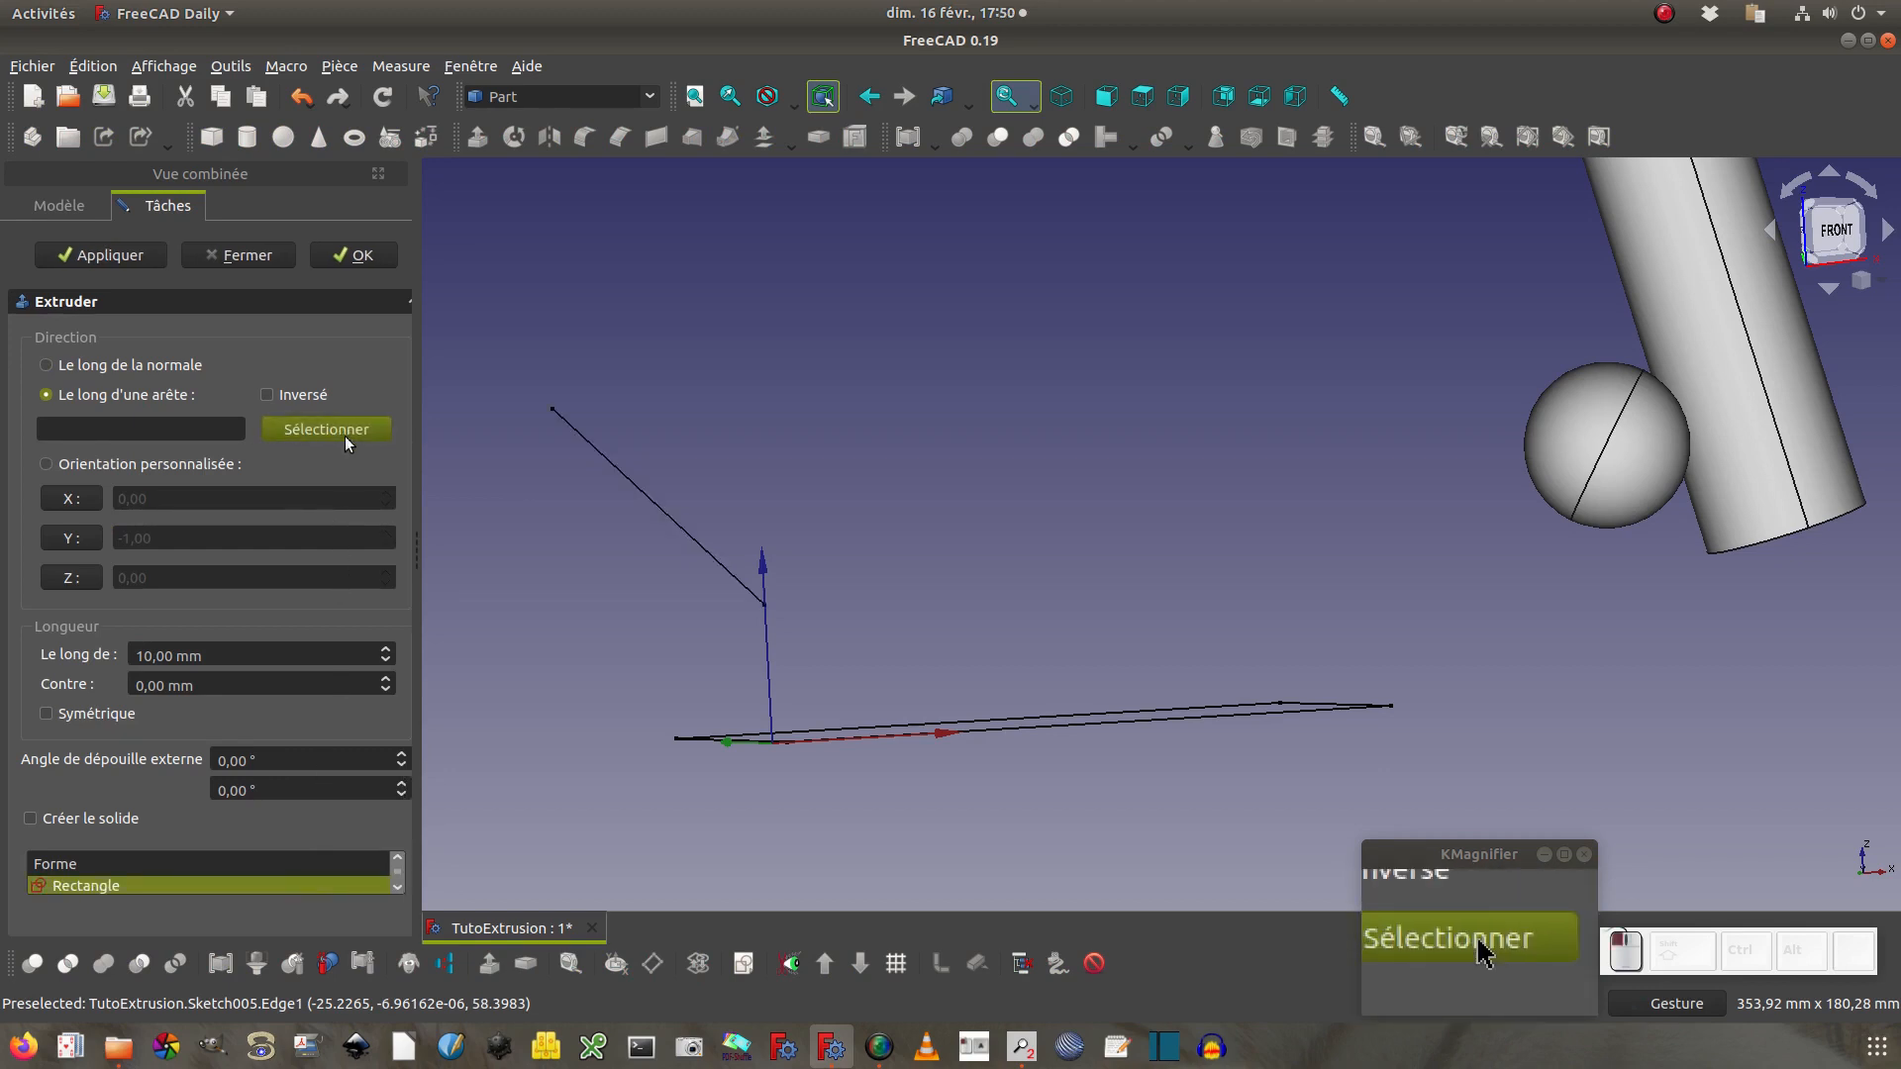
left_click(618, 472)
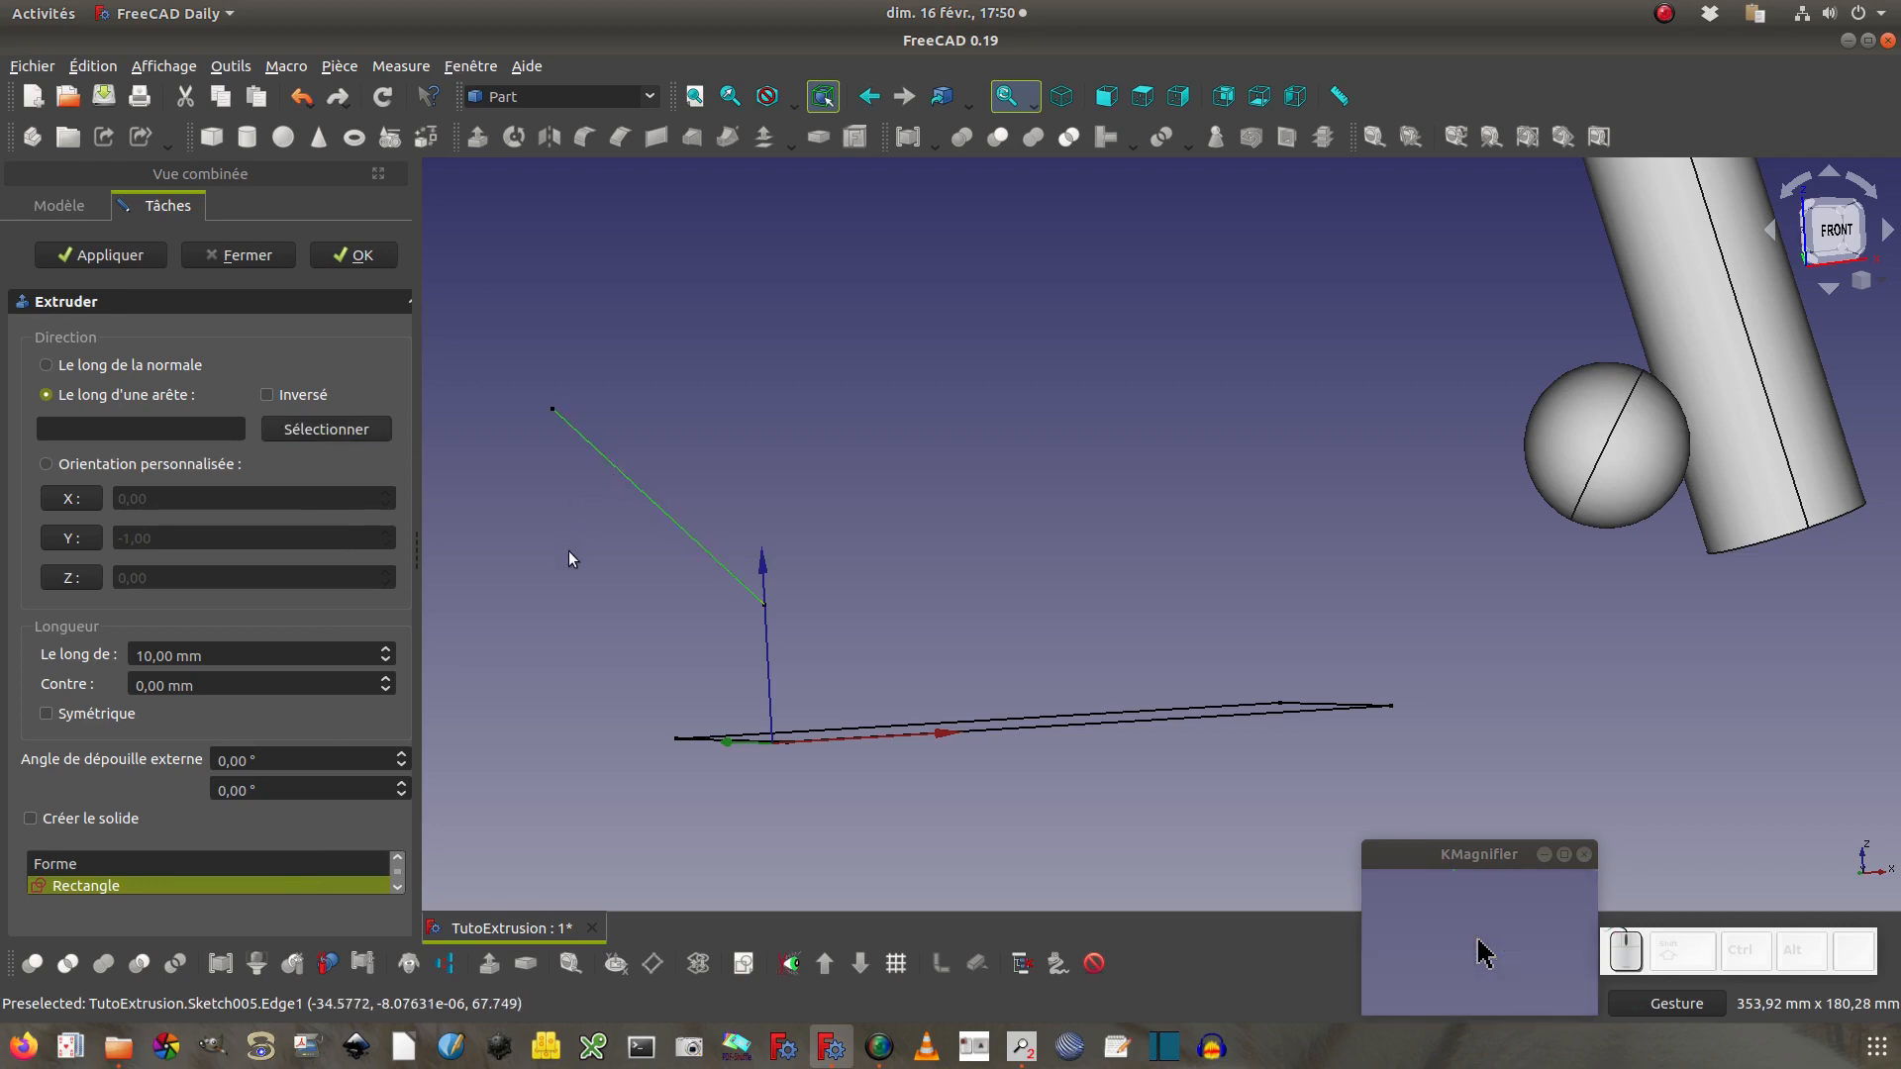
left_click(669, 515)
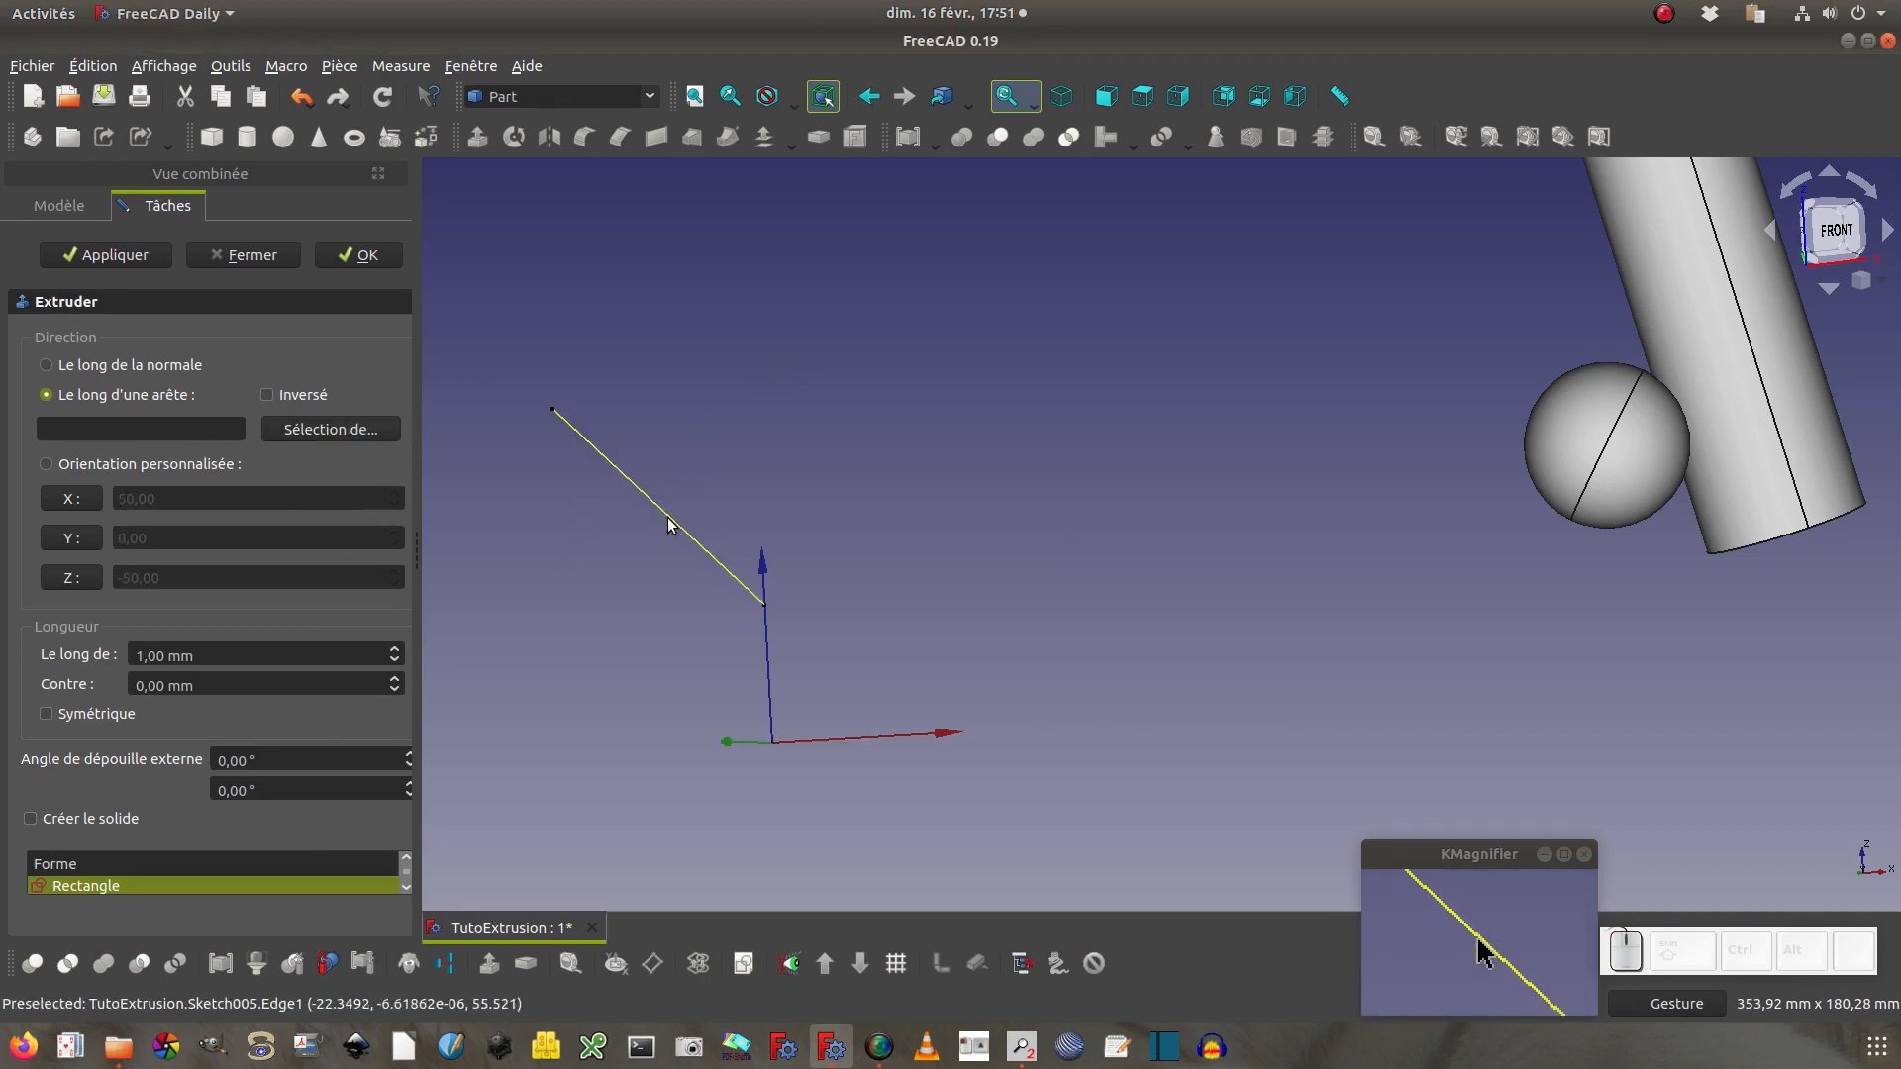
left_click(668, 516)
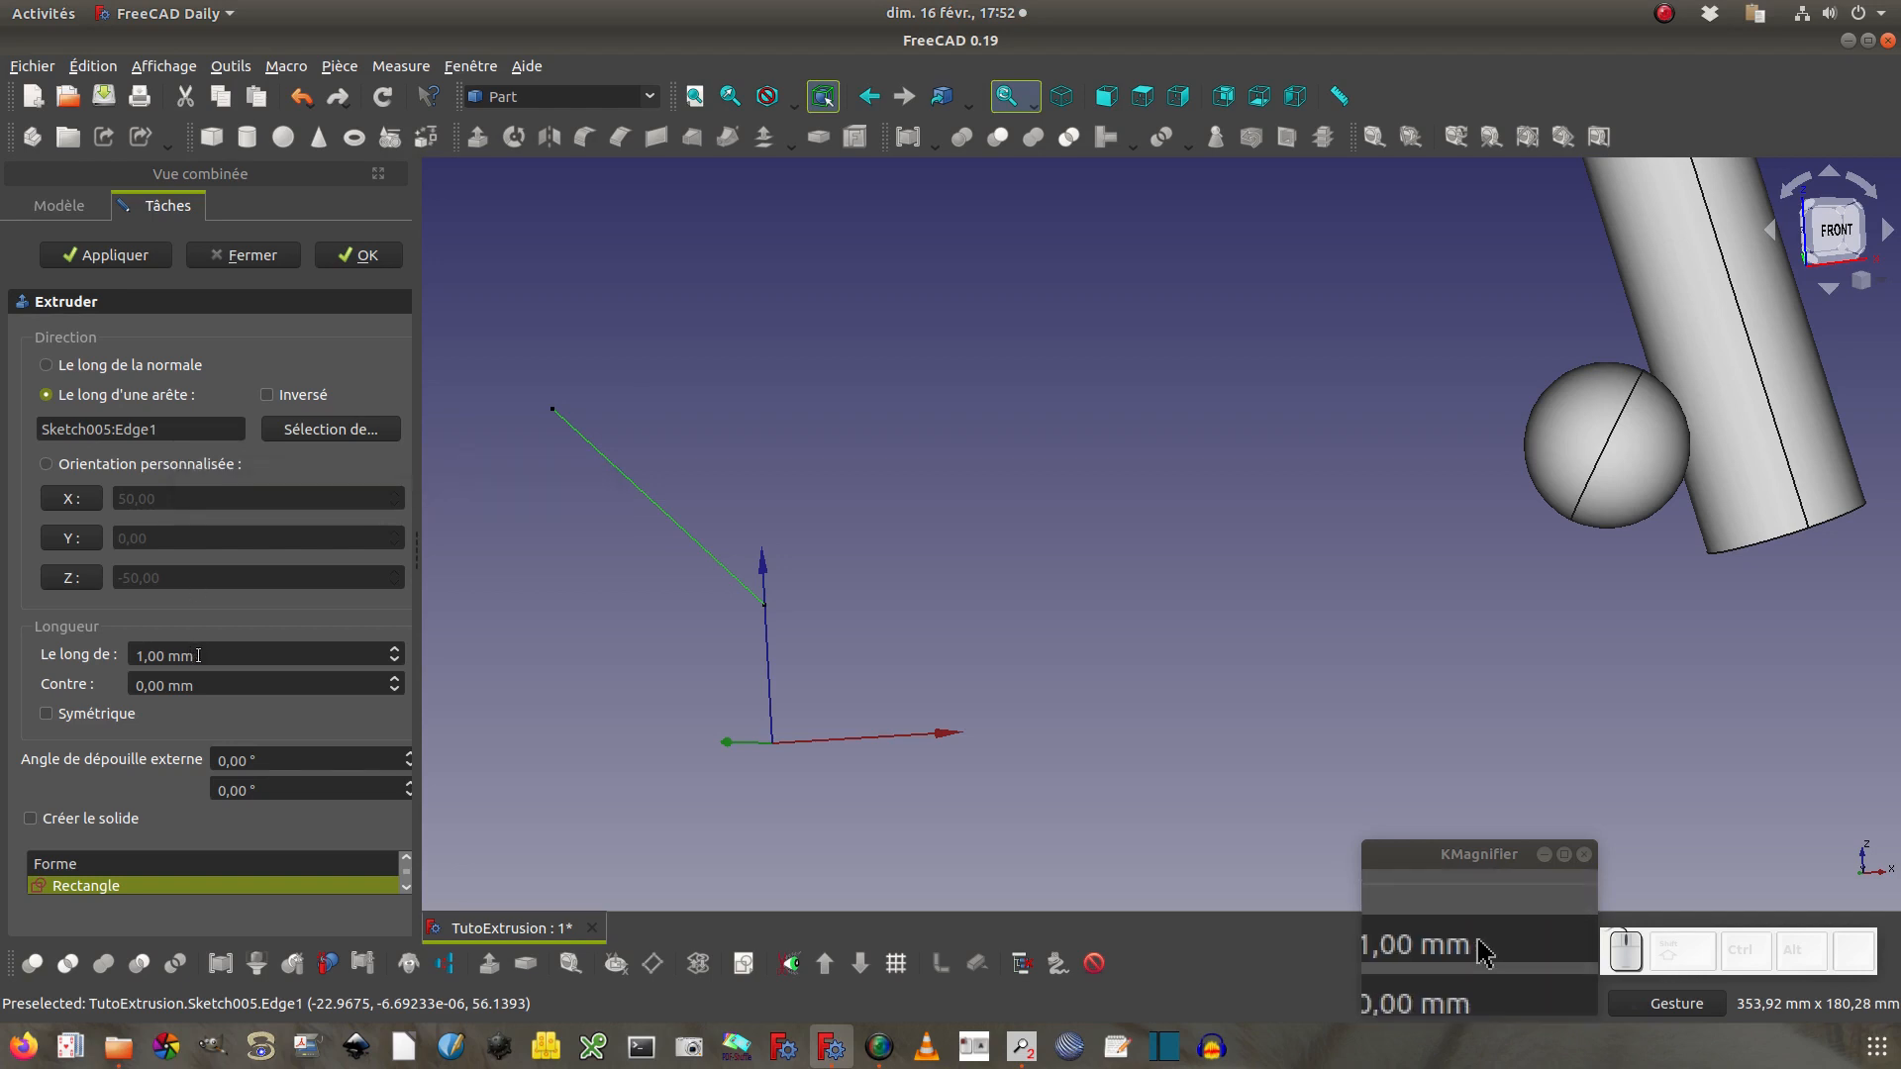
Apply the rectangle's extrusion with the length along the line set to 0 mm, and undo it after switching to custom orientation
left_click_drag(197, 653, 101, 645)
type("0")
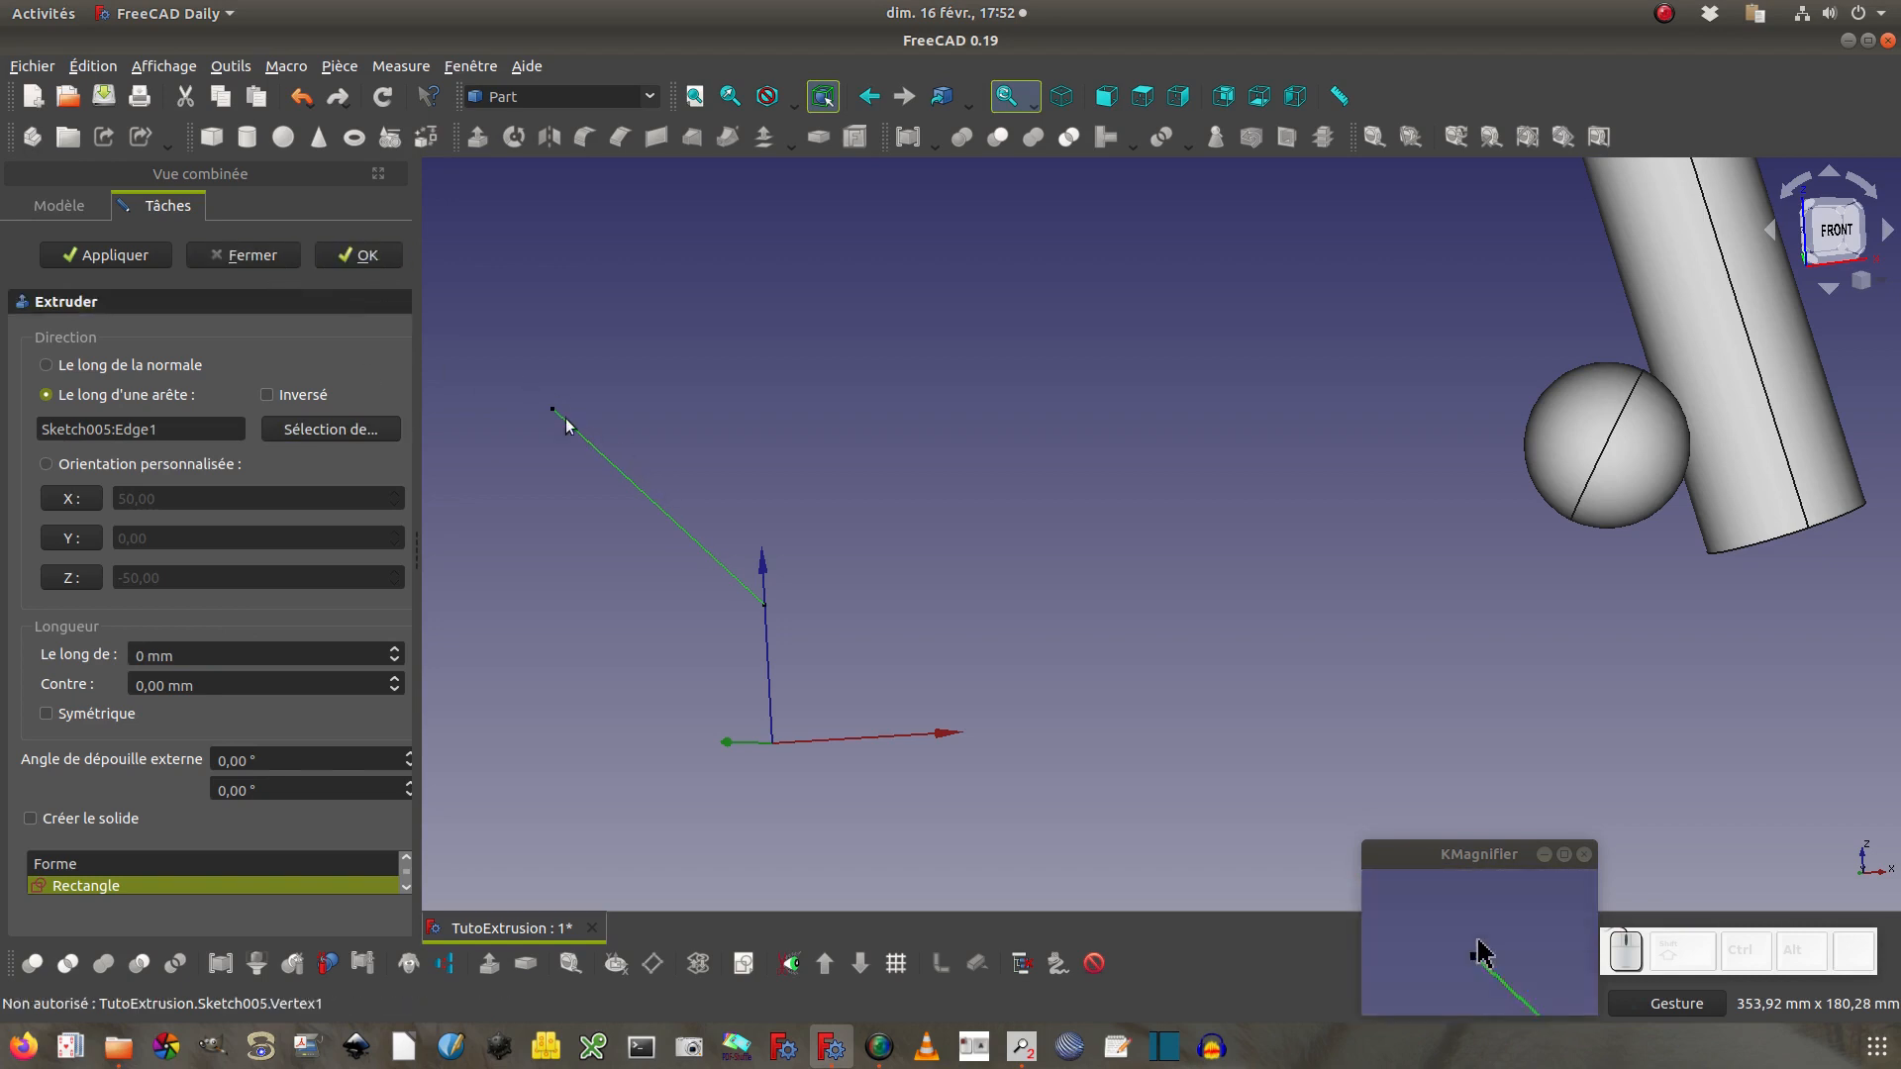
left_click(144, 256)
right_click_drag(1062, 529, 1027, 354)
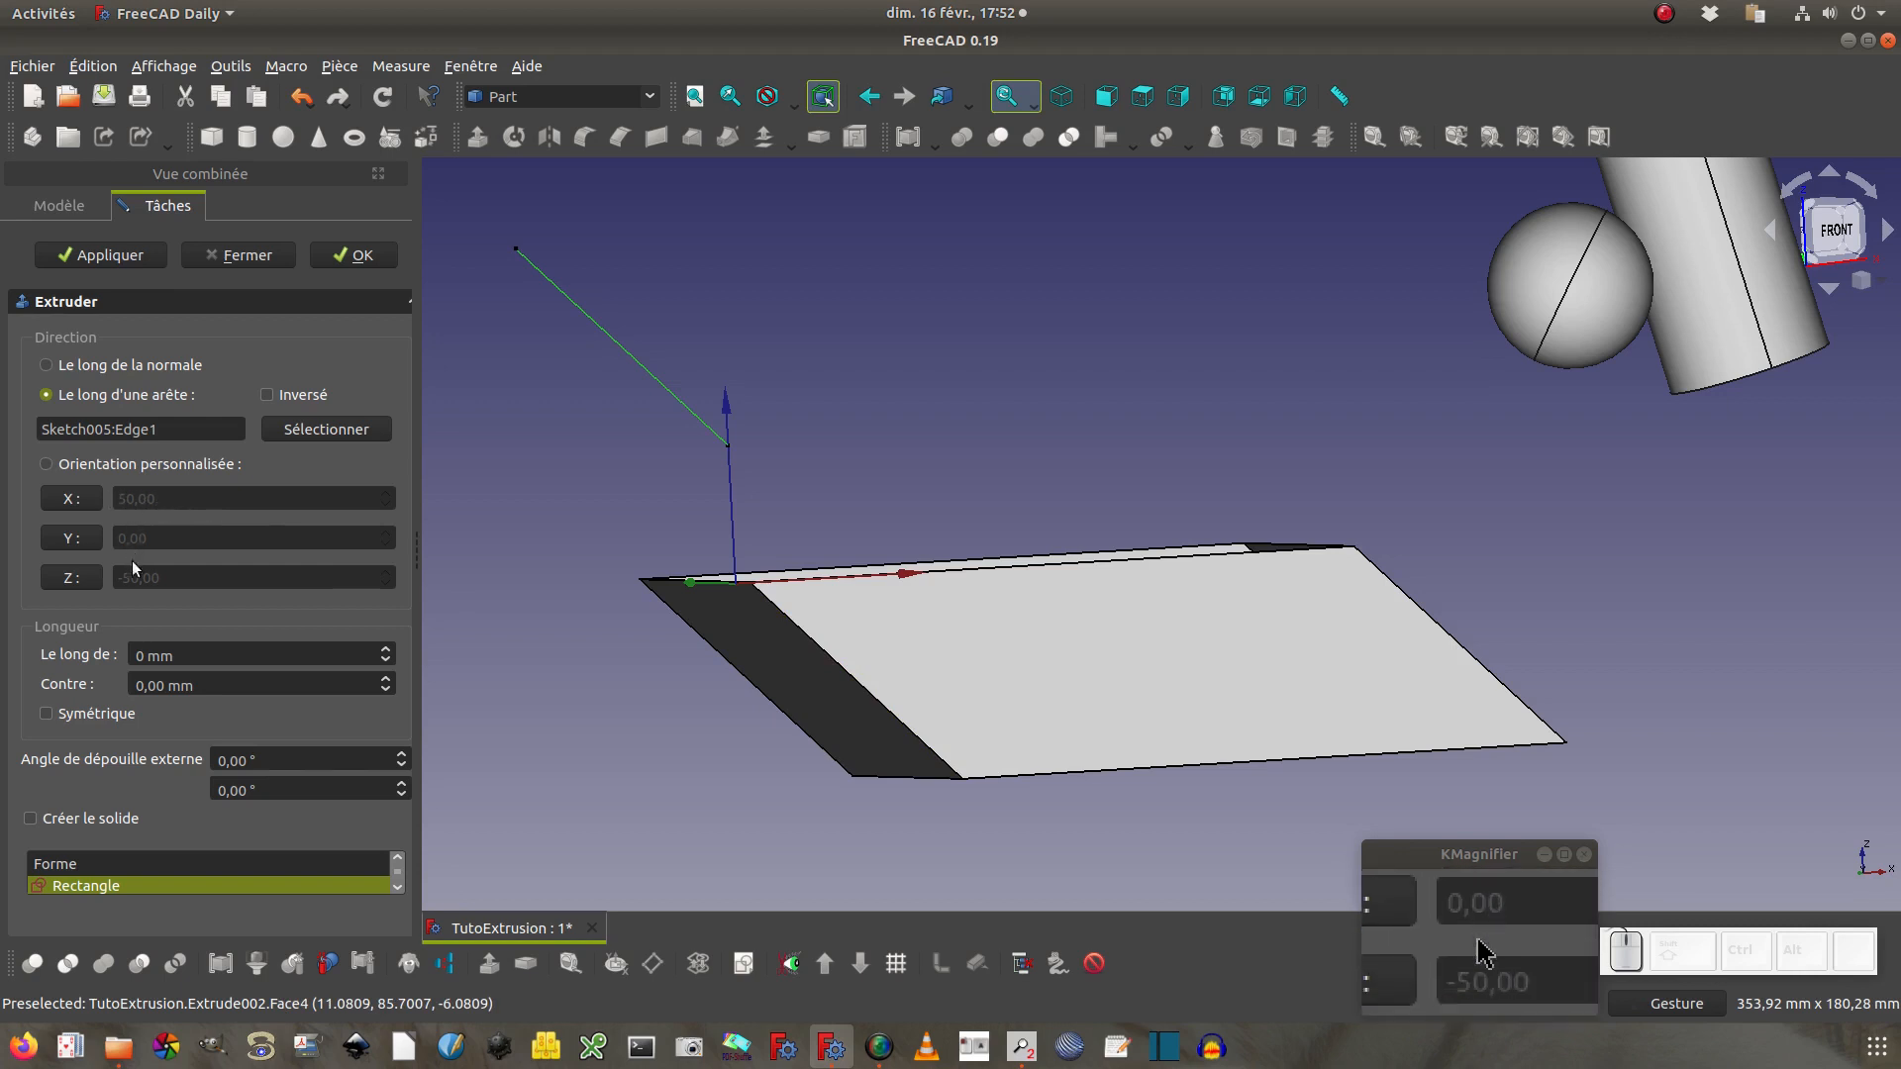
left_click(162, 462)
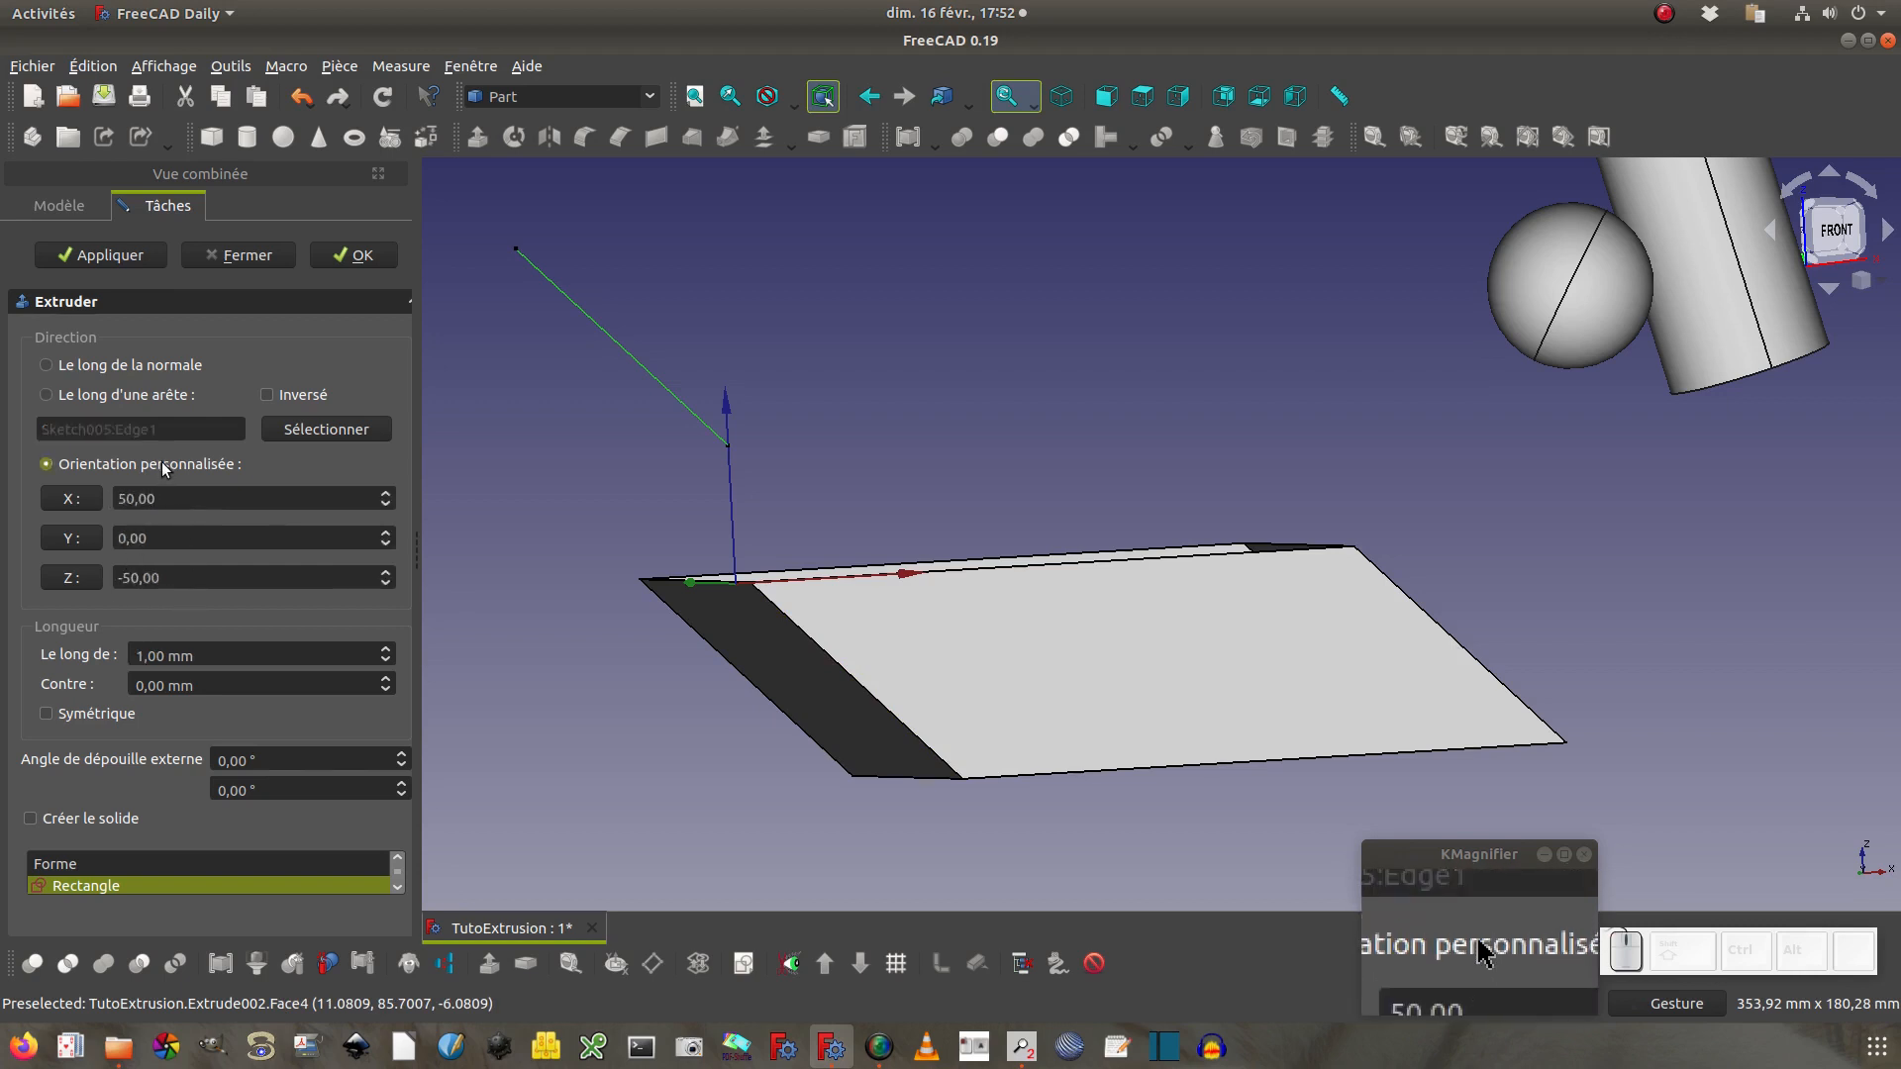
left_click(300, 96)
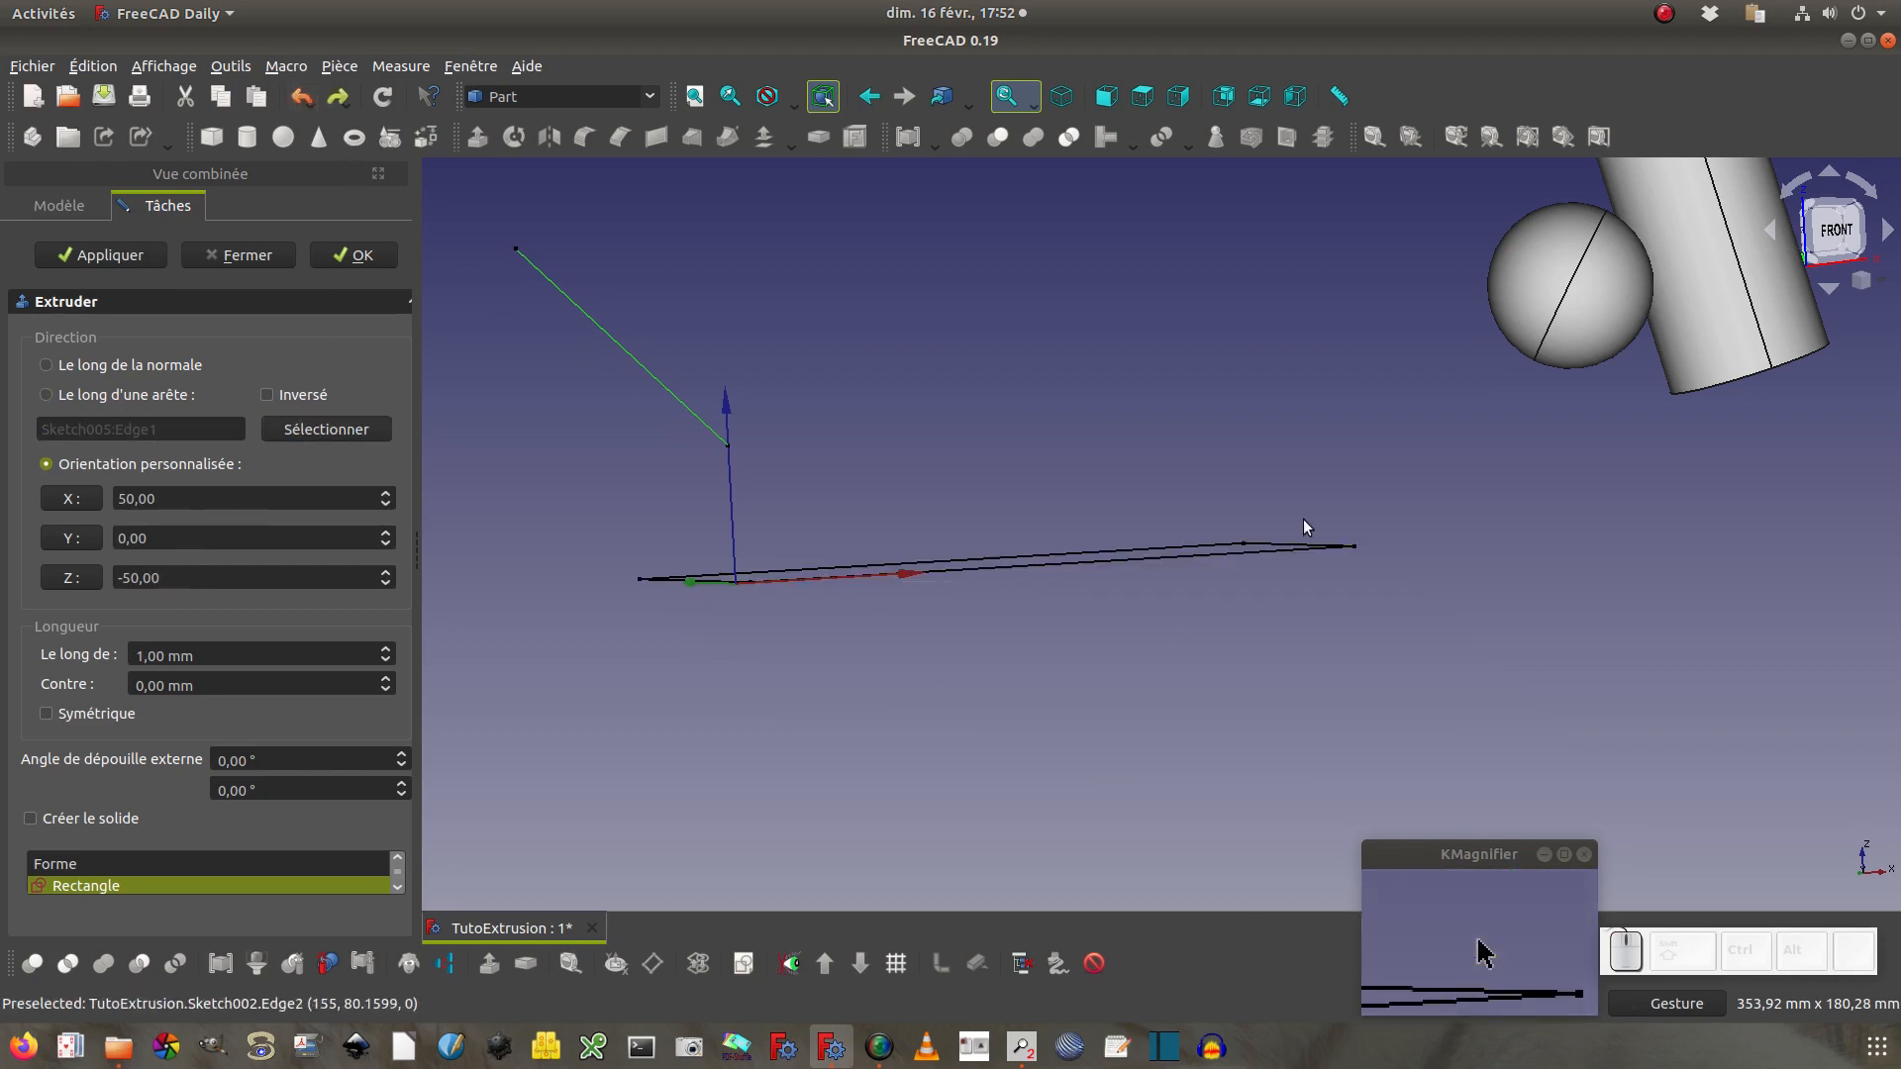
Pick the tilted cylinder's straight side edge as the direction, inspect its custom orientation components from the front, and close the extrusion without applying it
left_click(313, 430)
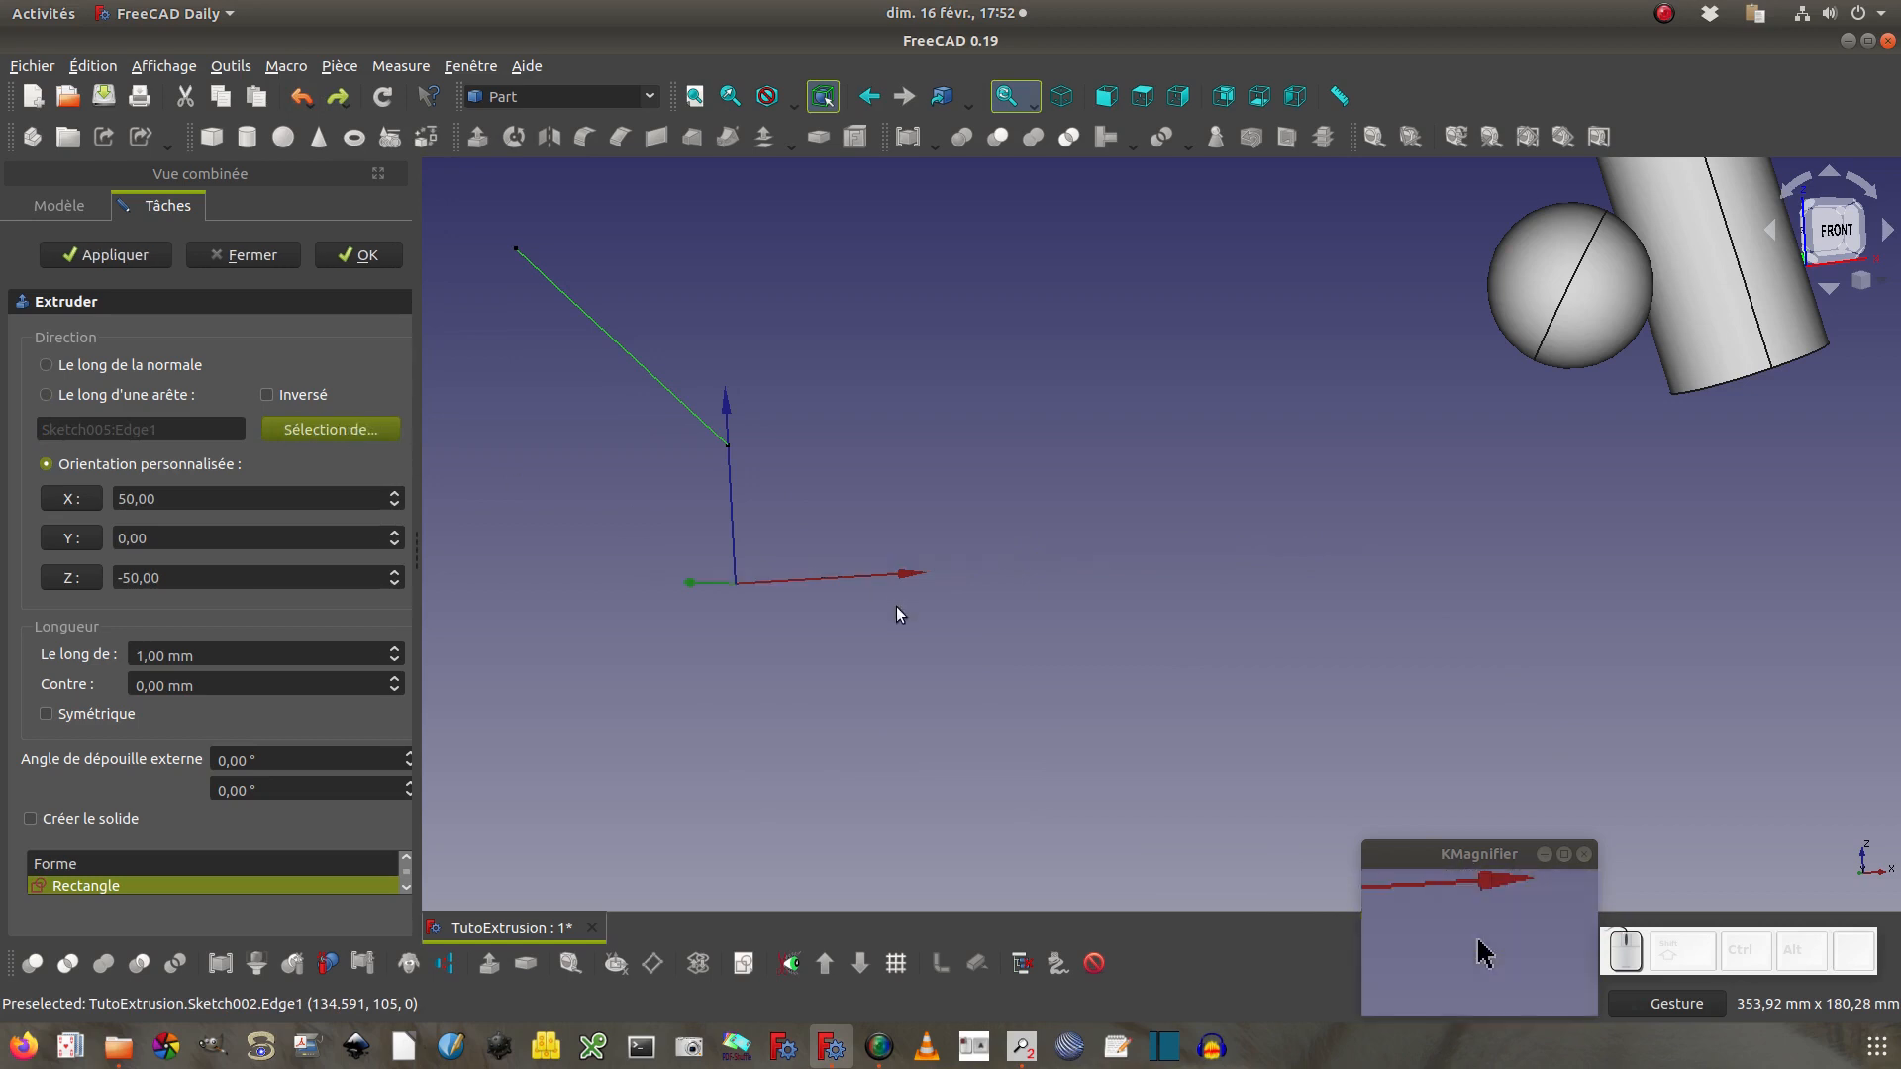
left_click(1756, 320)
left_click(65, 466)
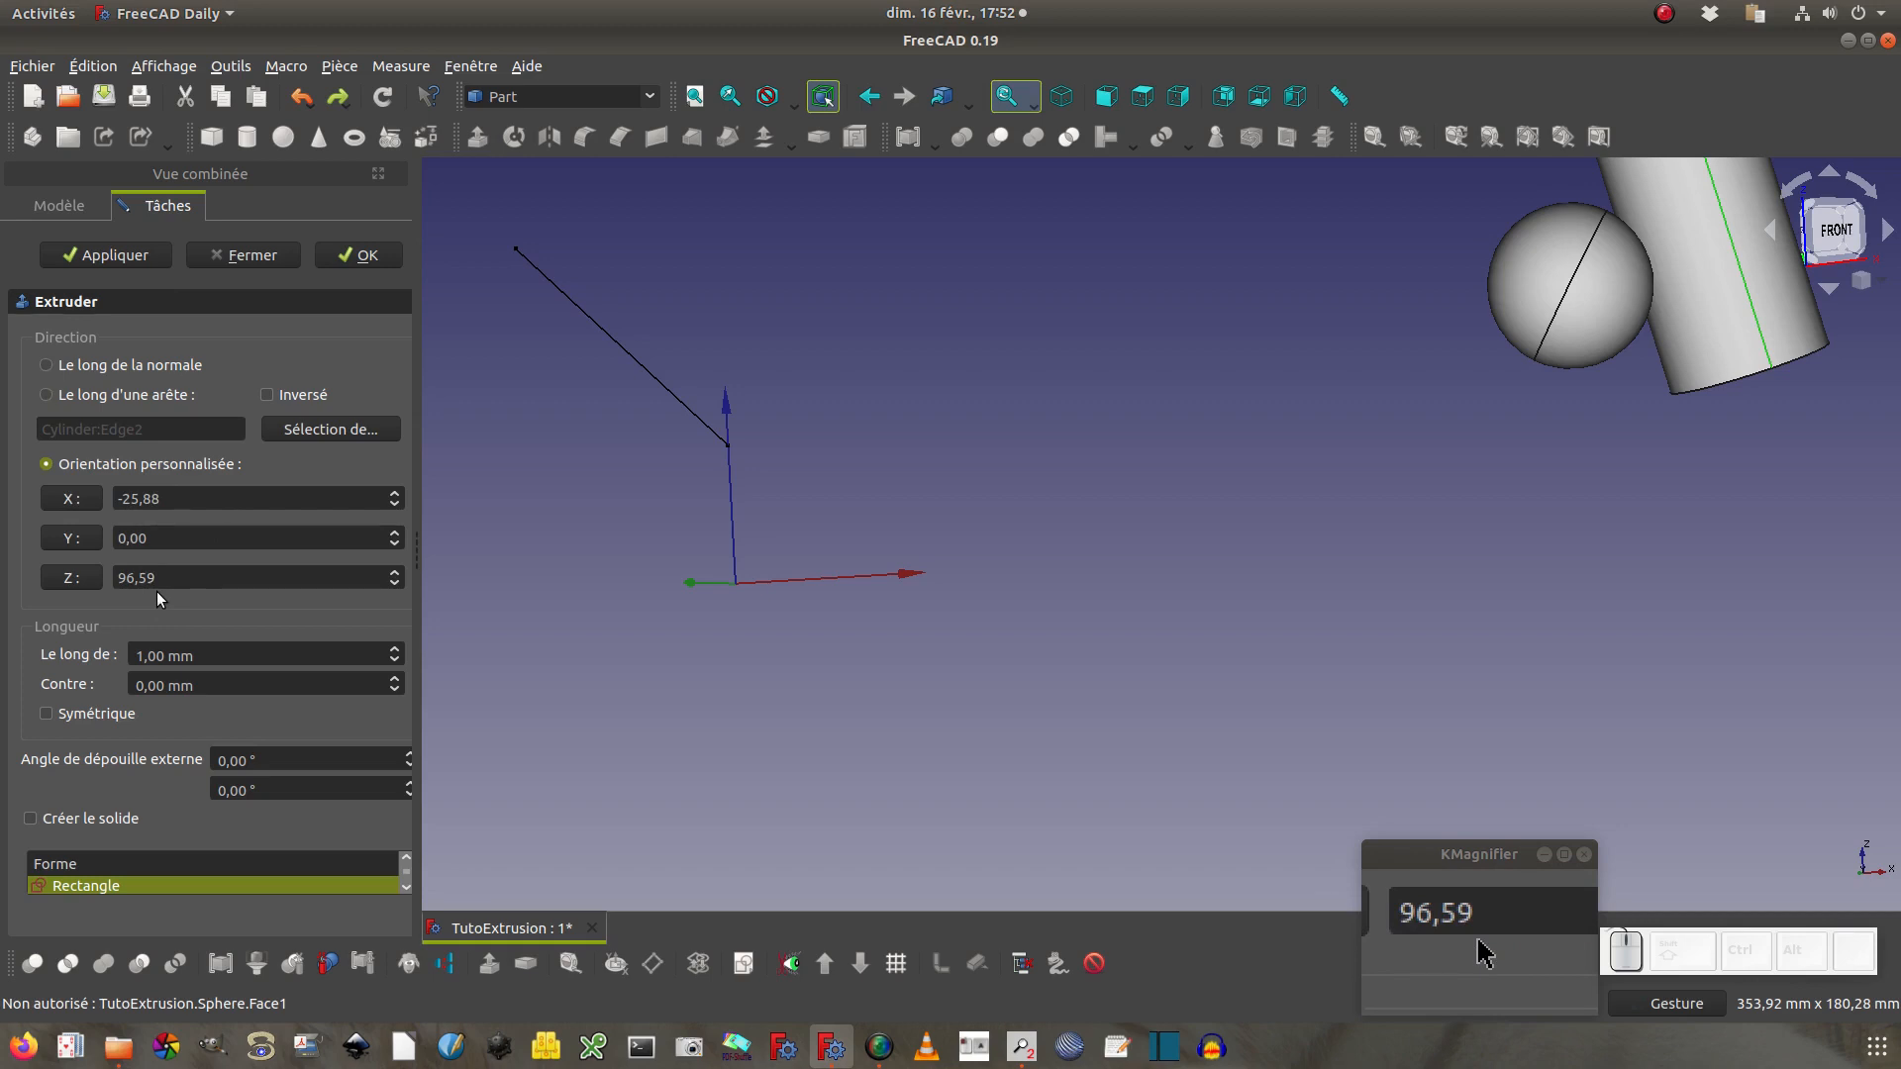
left_click(1106, 99)
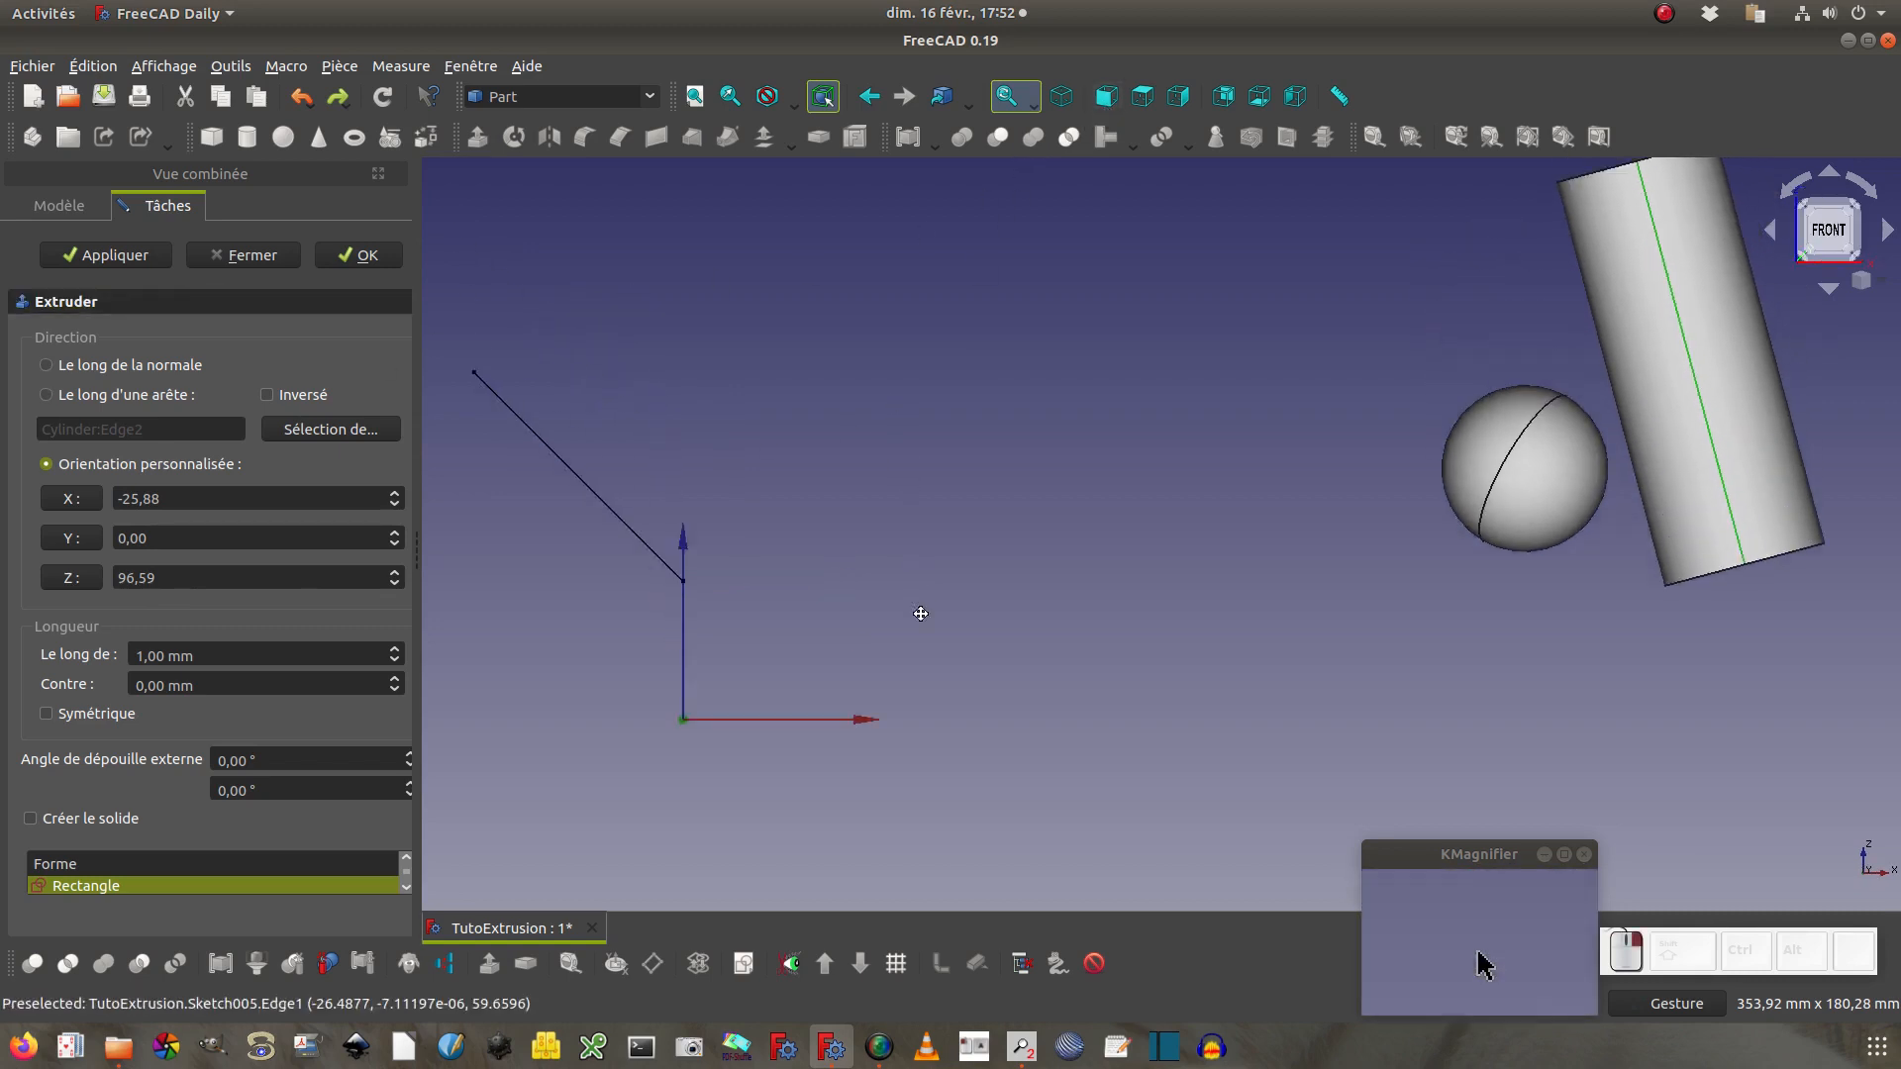
right_click_drag(920, 614, 927, 692)
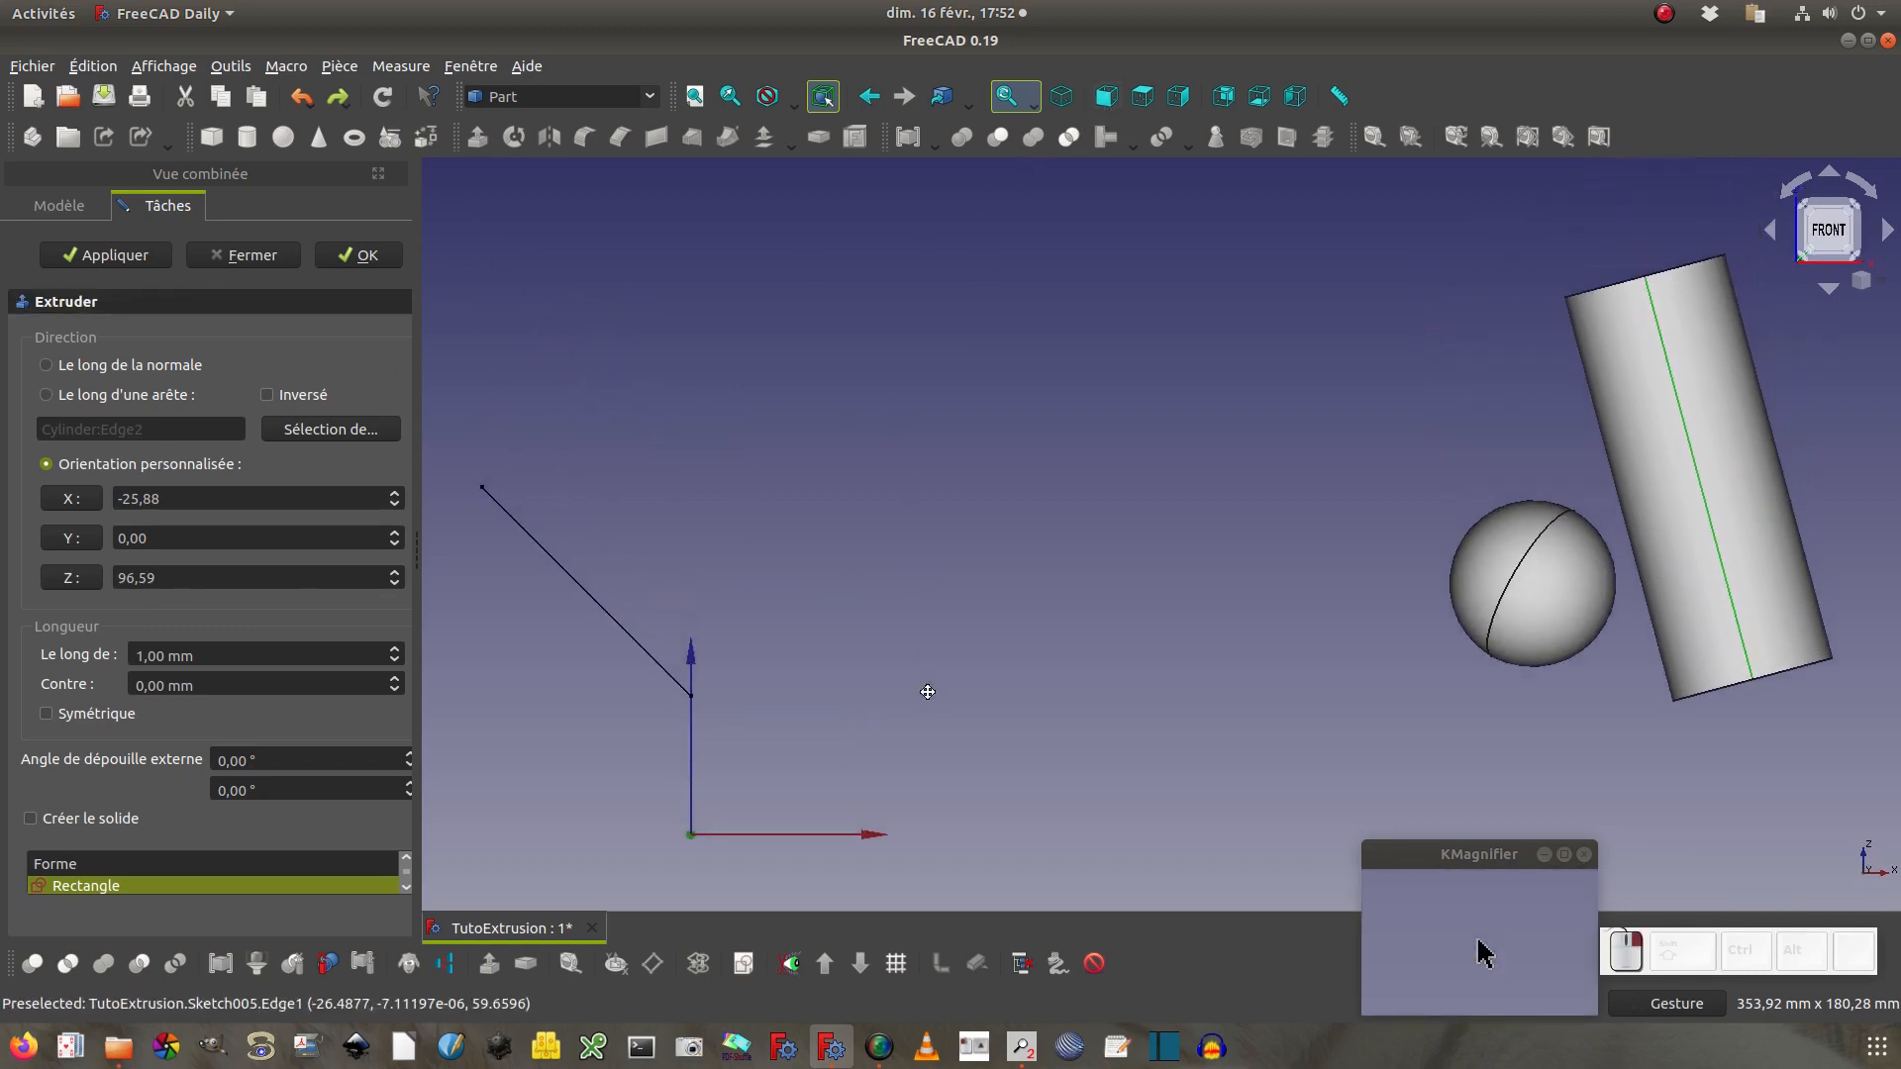
left_click(275, 258)
Hide Sketch005, the cylinder and the sphere
left_click(129, 412)
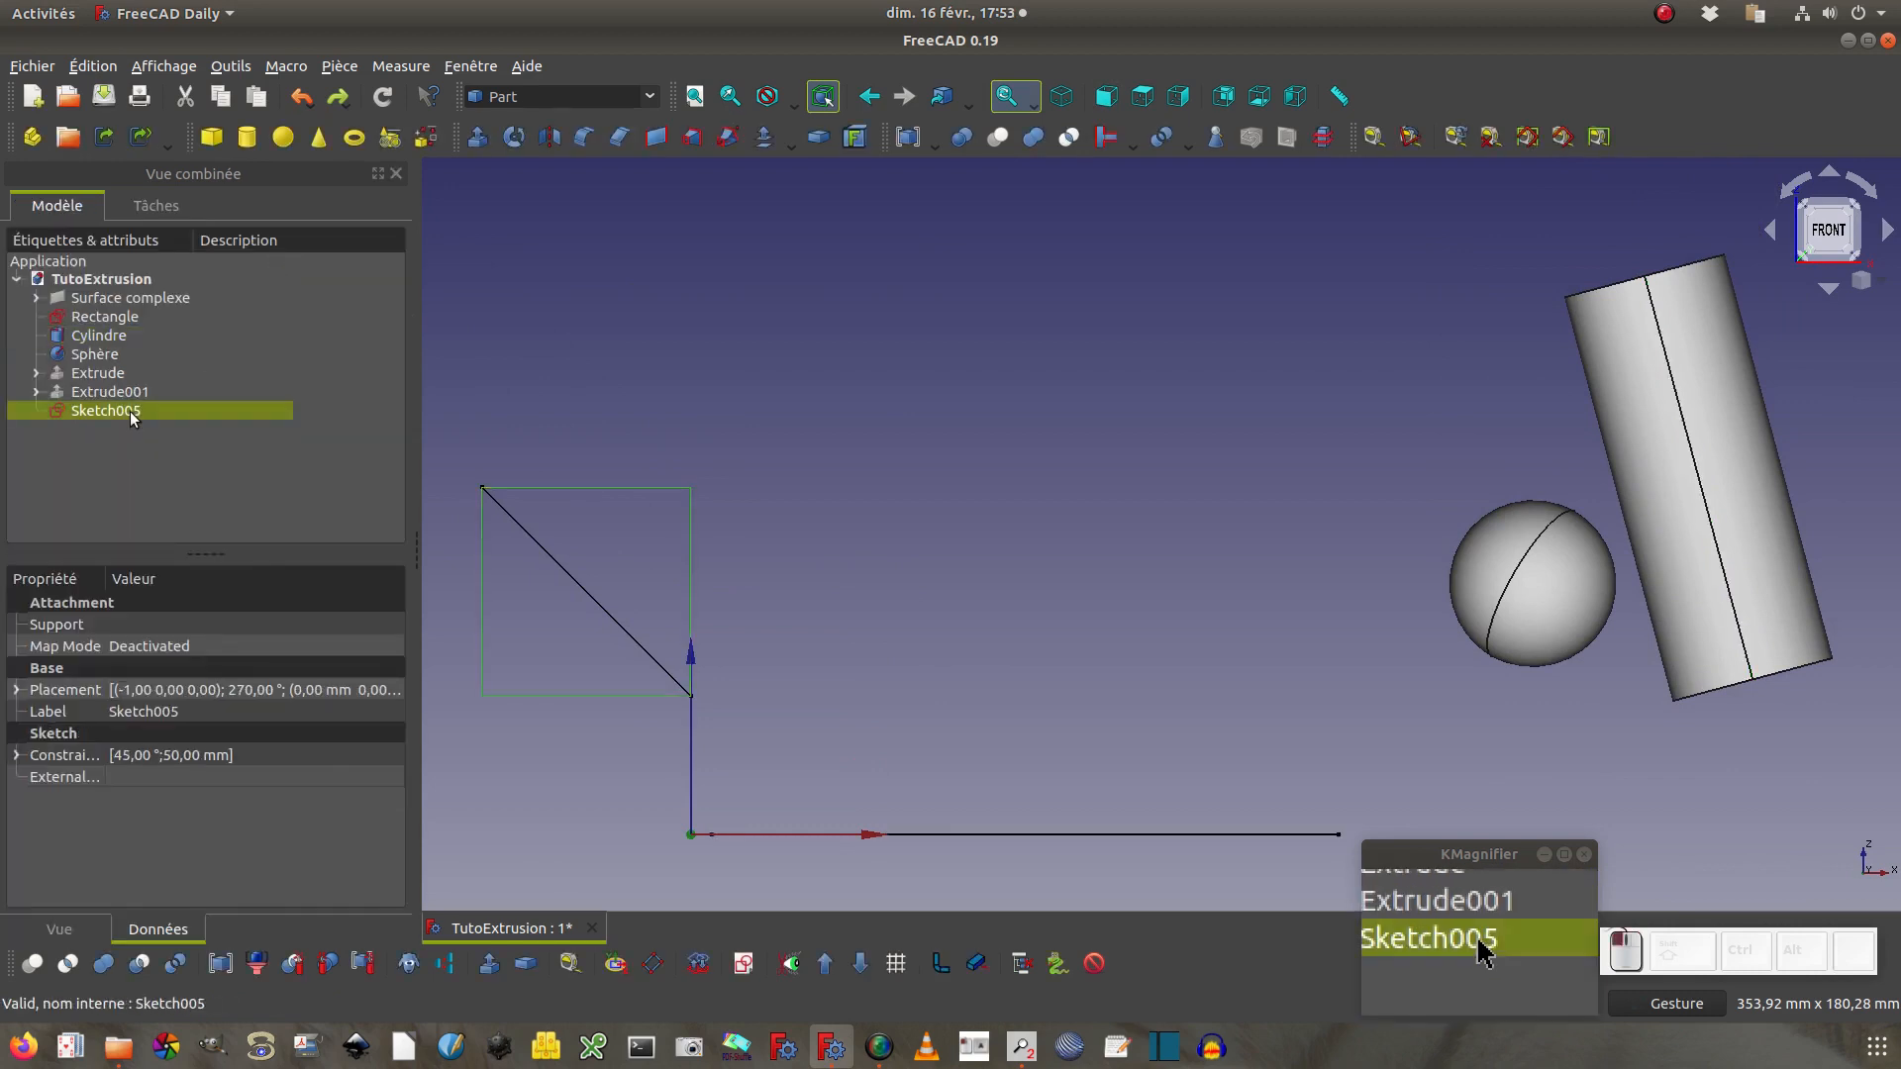
key("space")
left_click(122, 334)
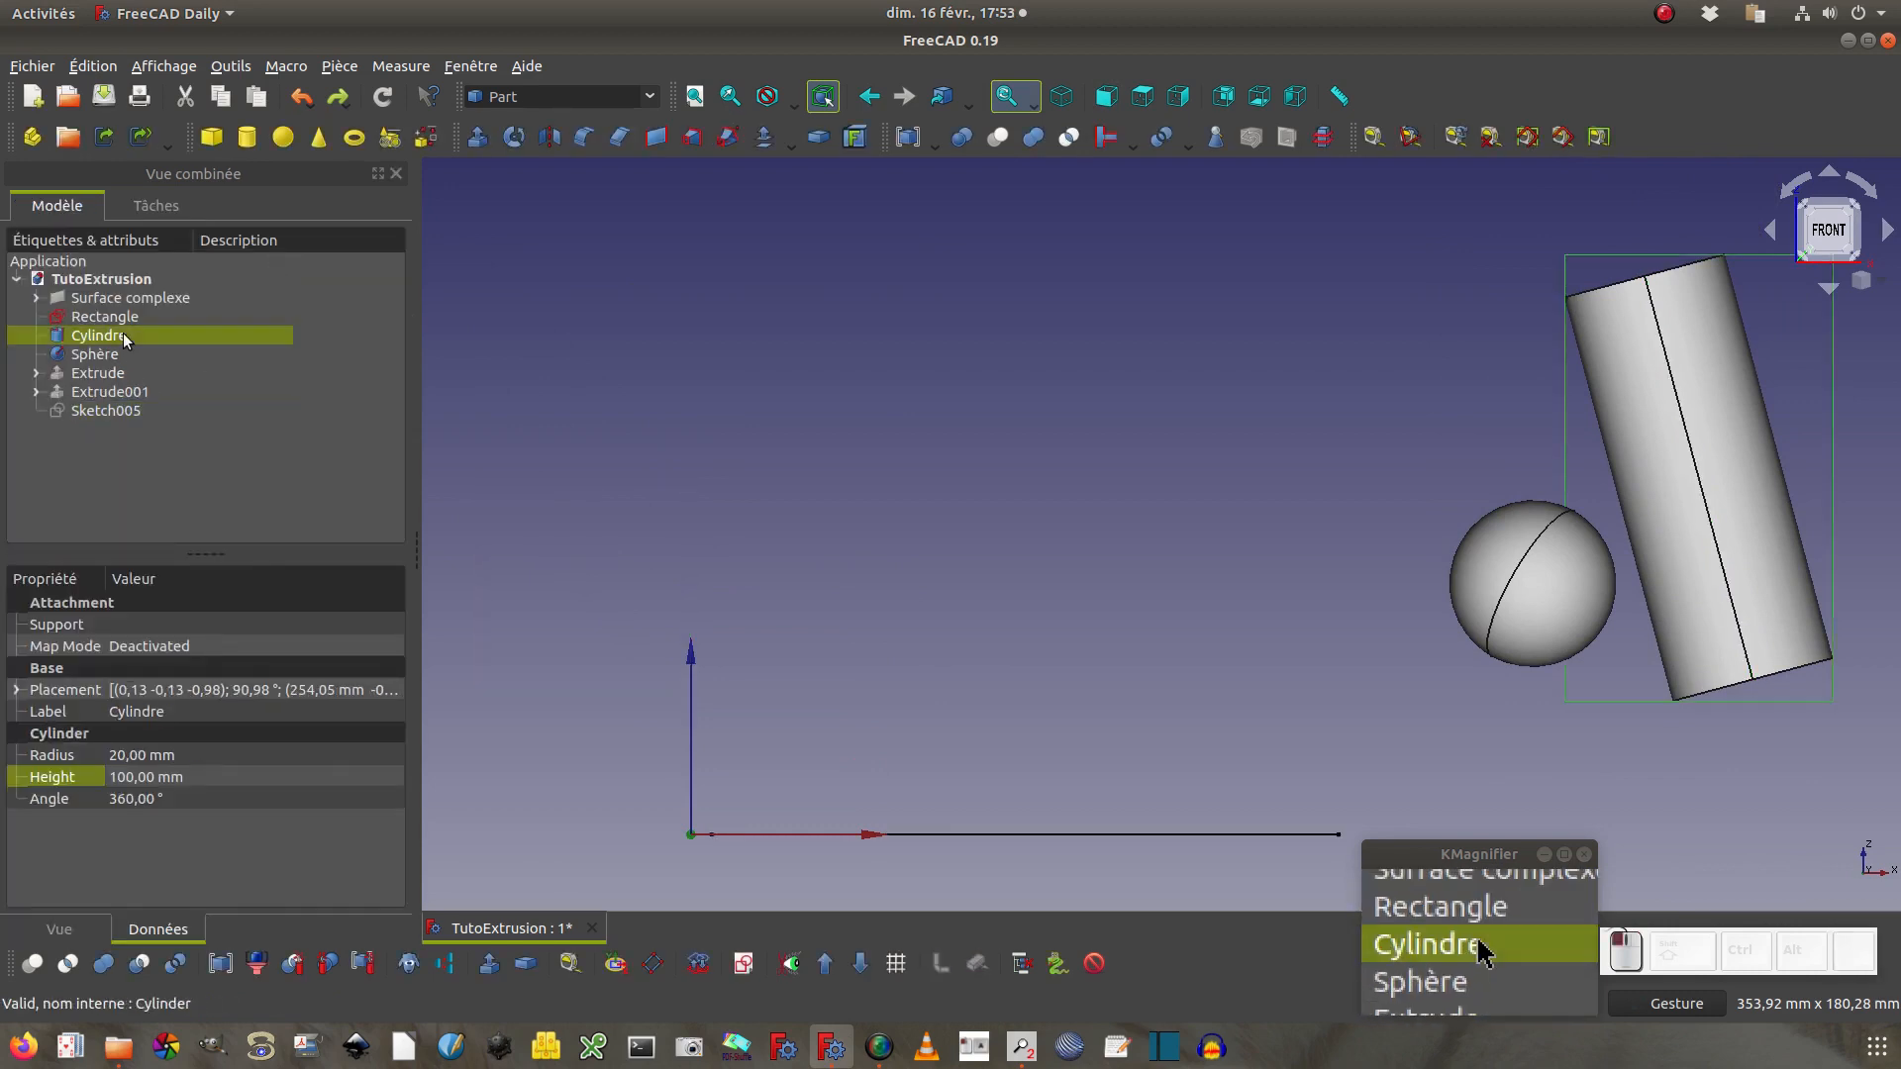
key("space")
left_click(122, 354)
key("space")
Set up an extrusion of the rectangle with a custom orientation of X 20, Y 30 and Z 40
left_click(138, 318)
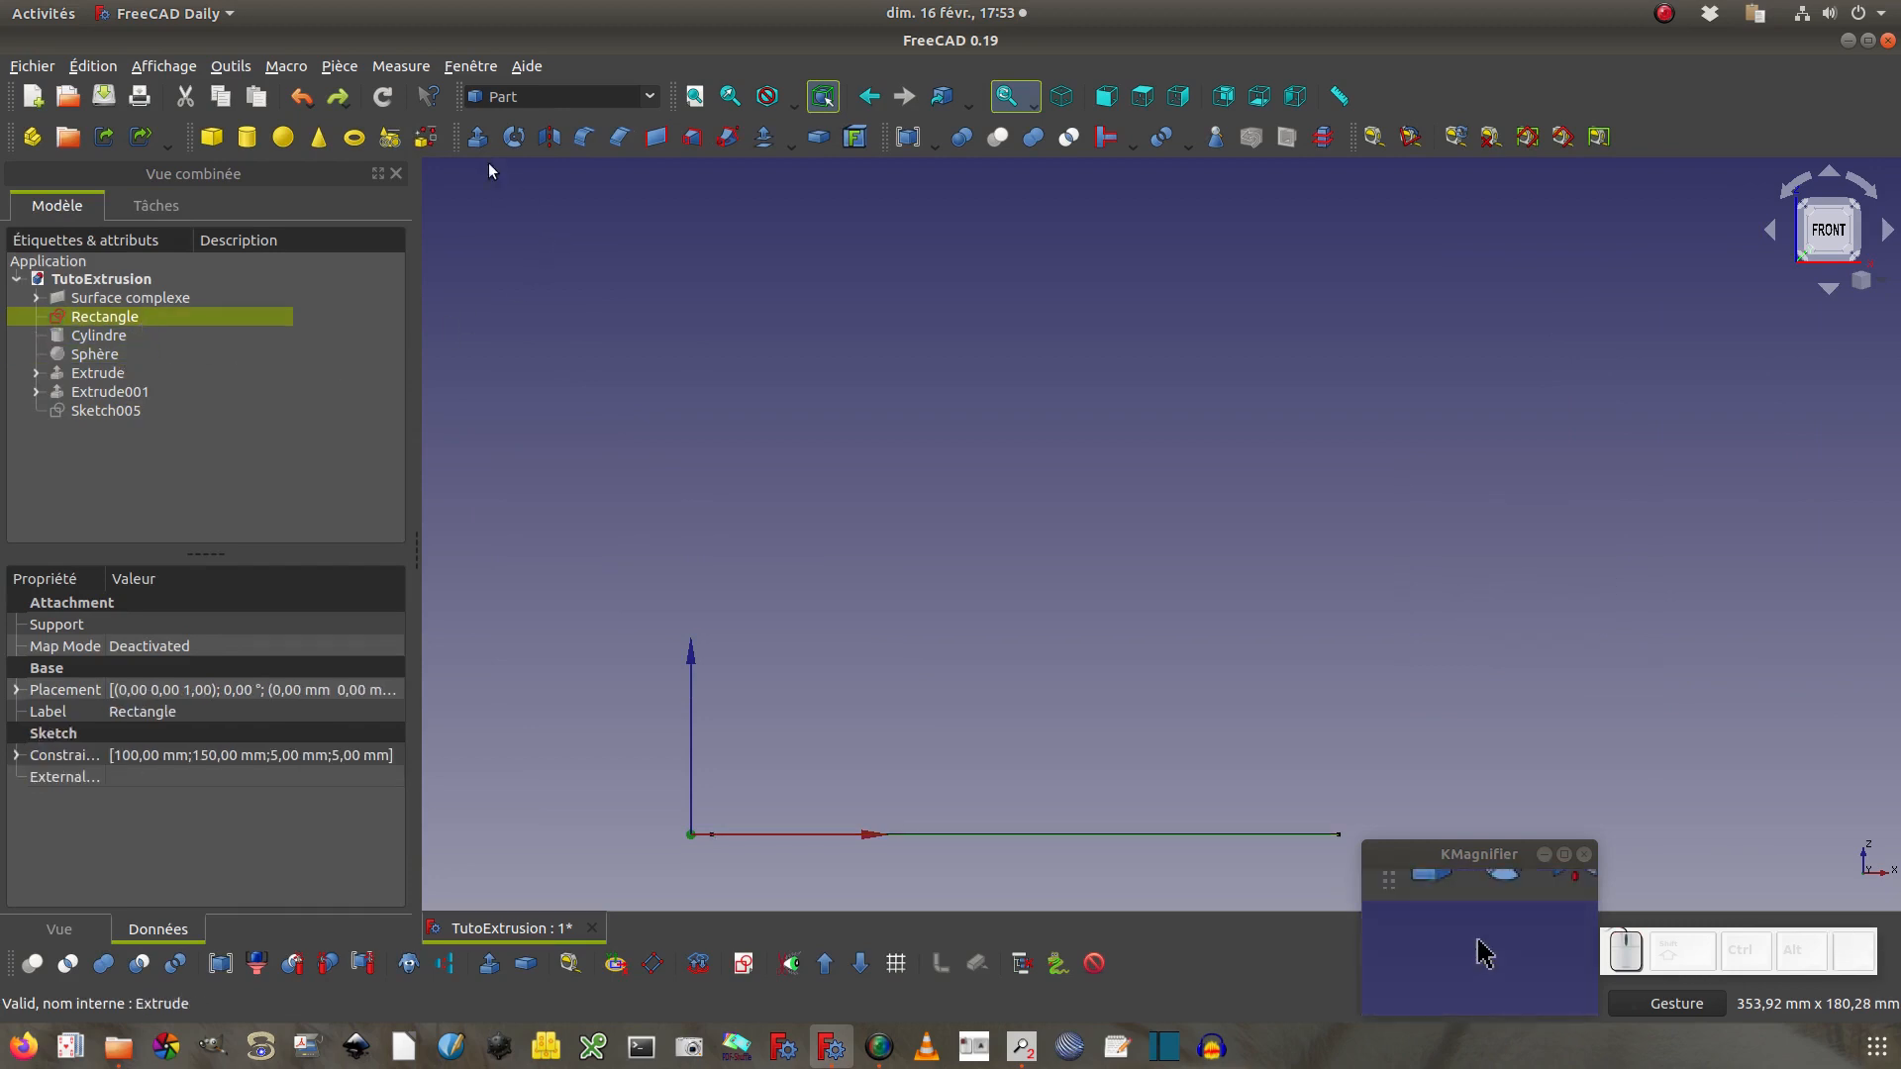
left_click(477, 136)
left_click(107, 465)
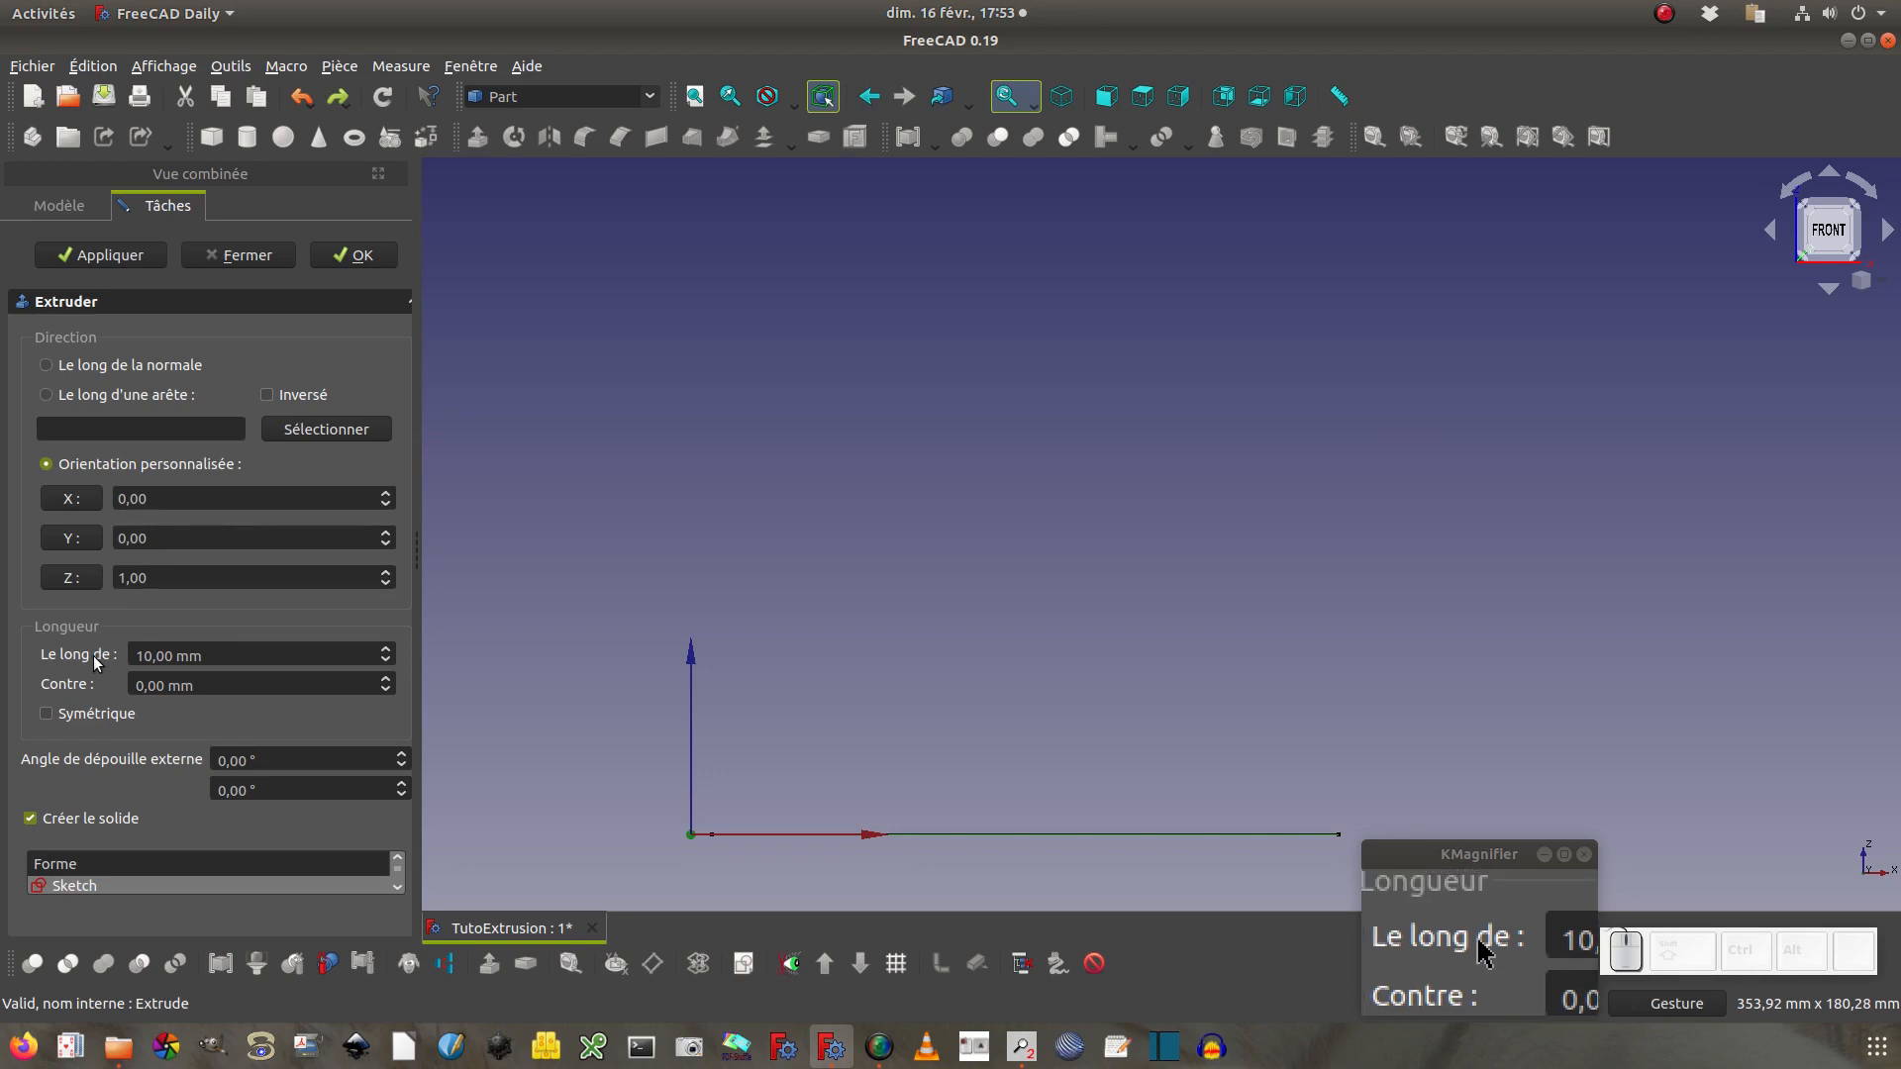
left_click(167, 498)
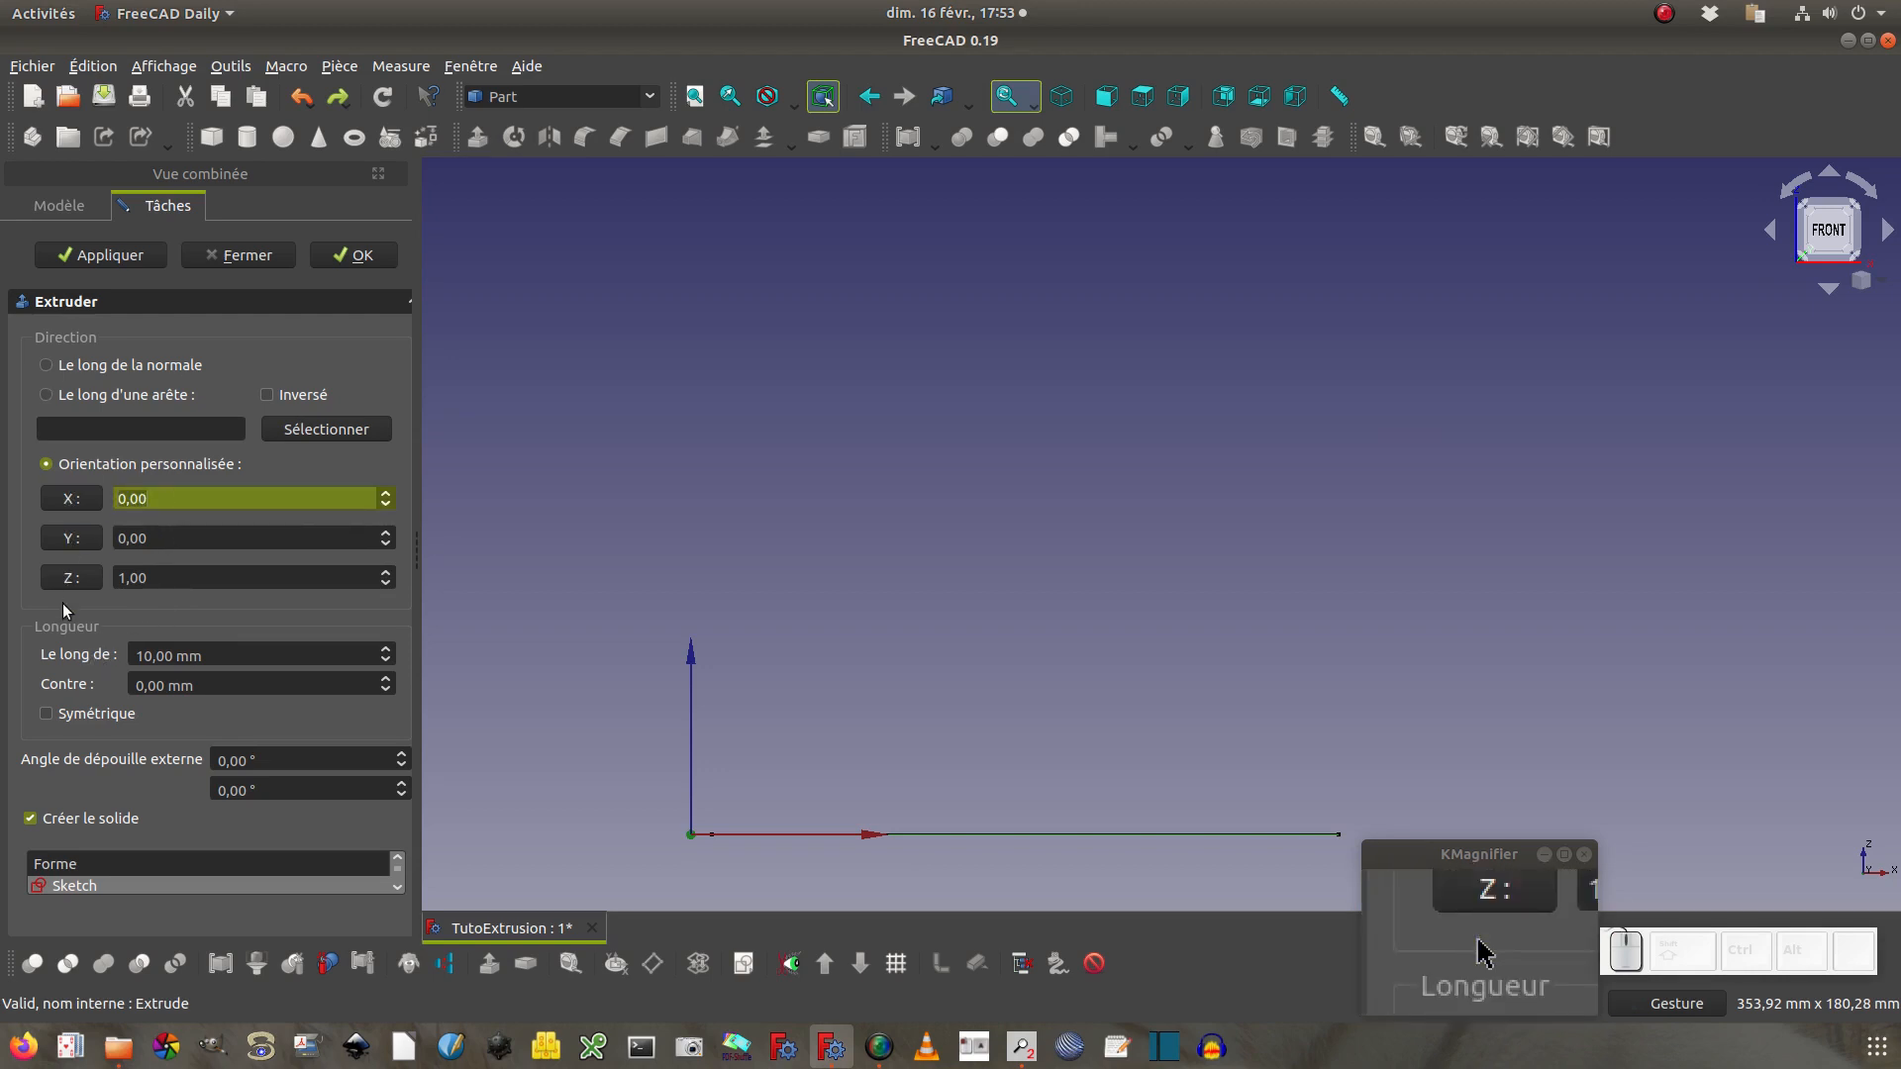
type("20")
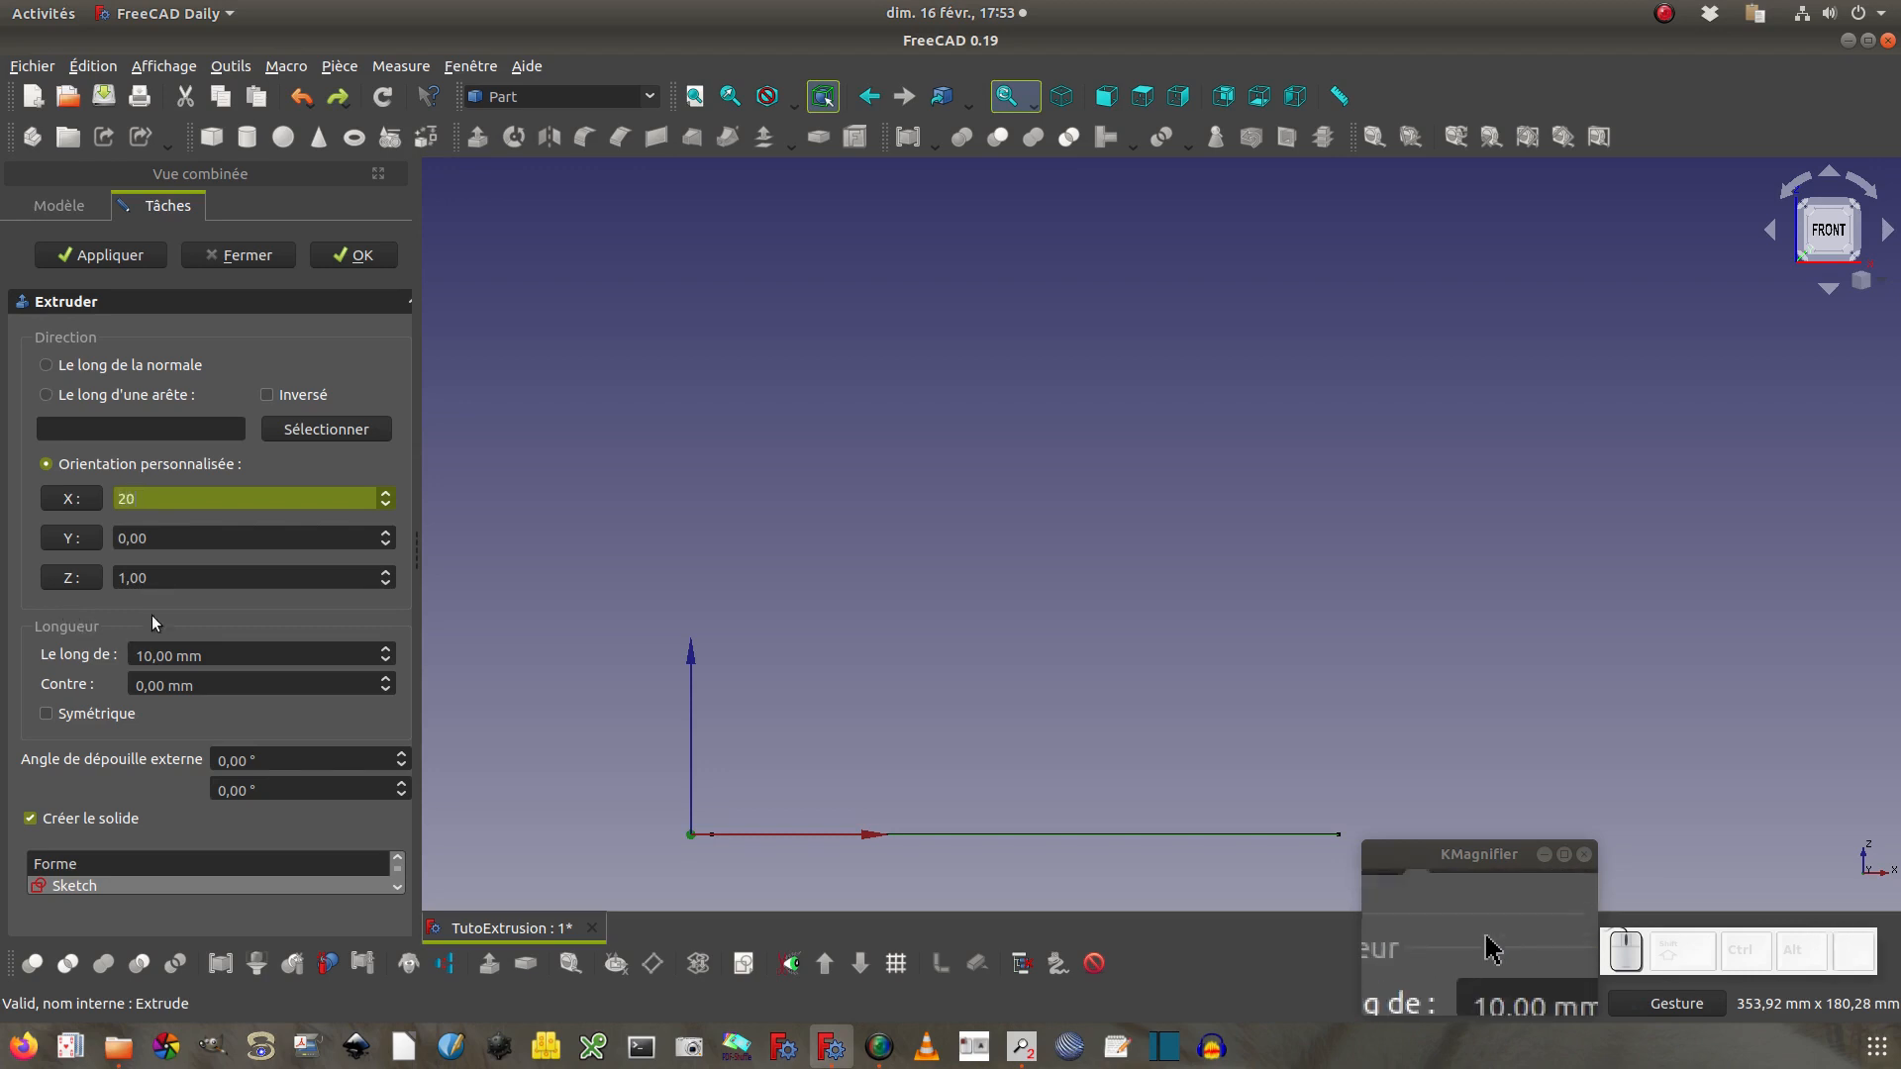
key("Tab")
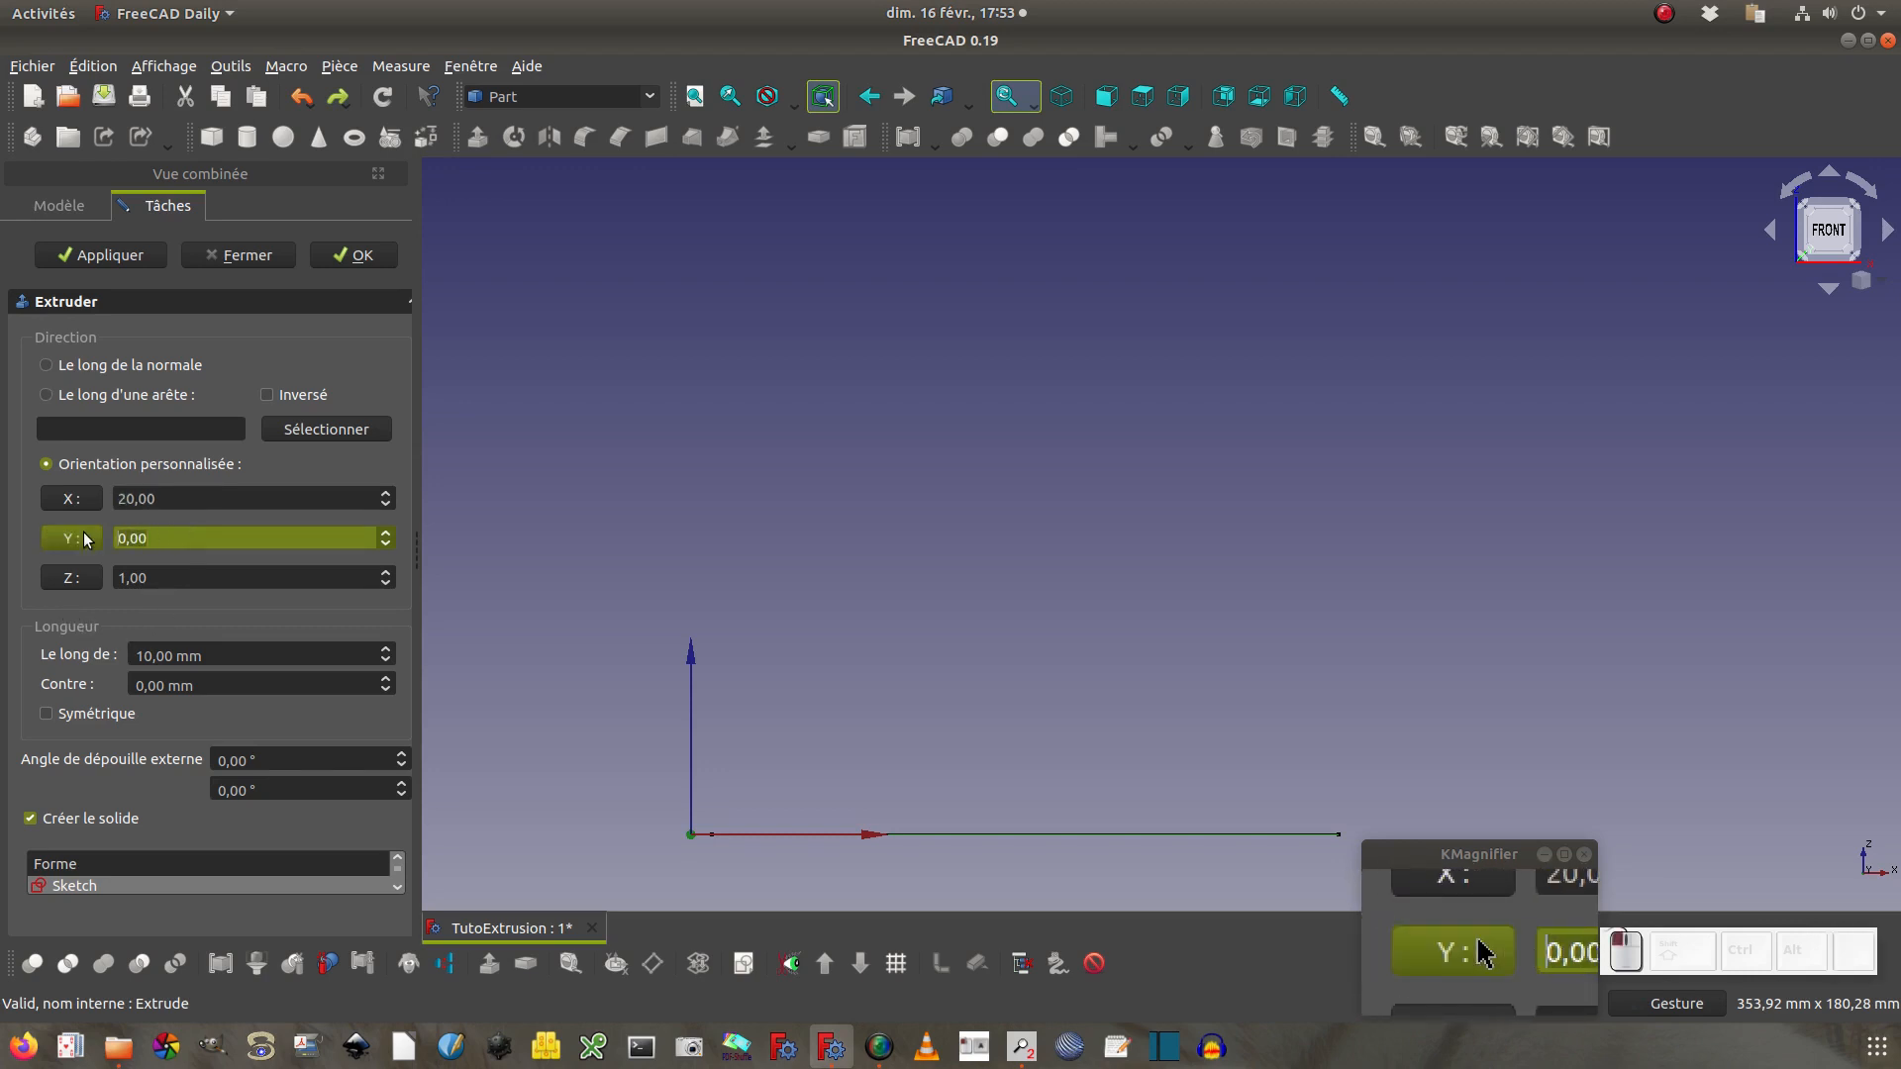
type("30")
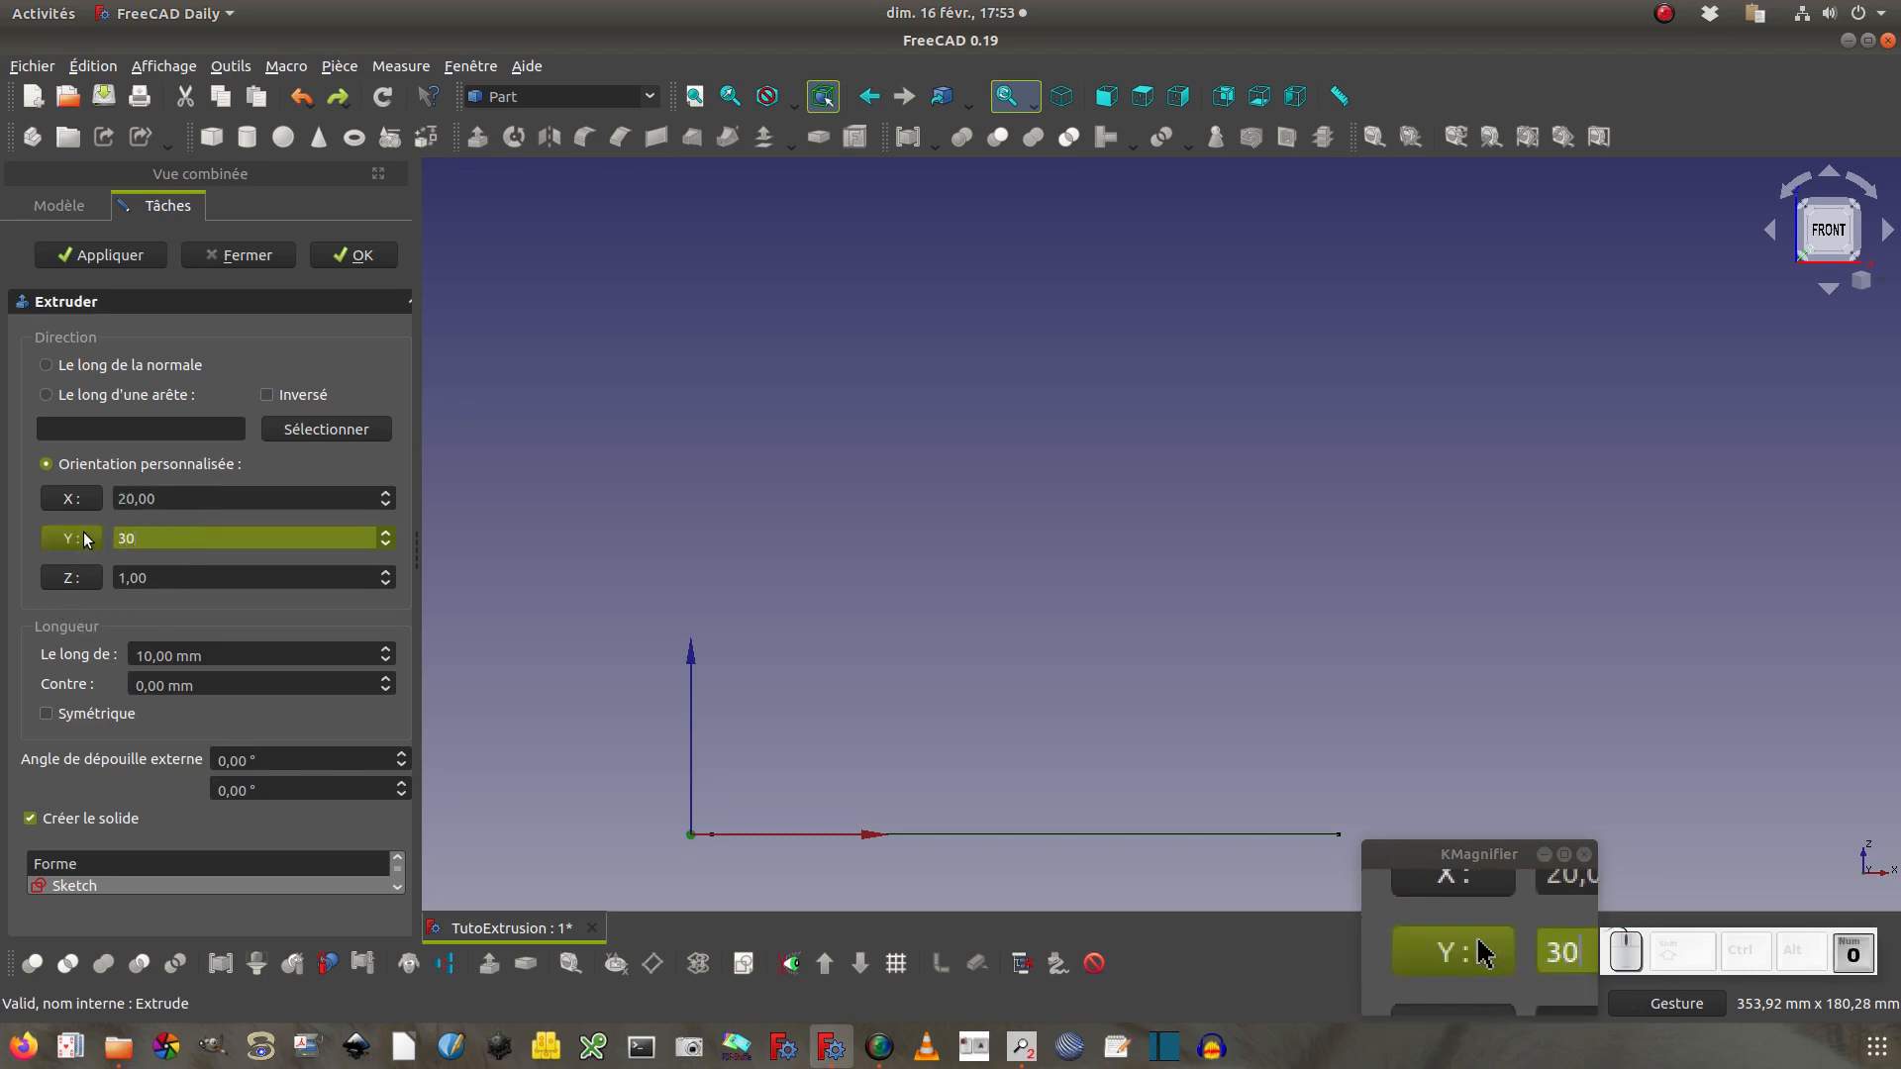
left_click(169, 577)
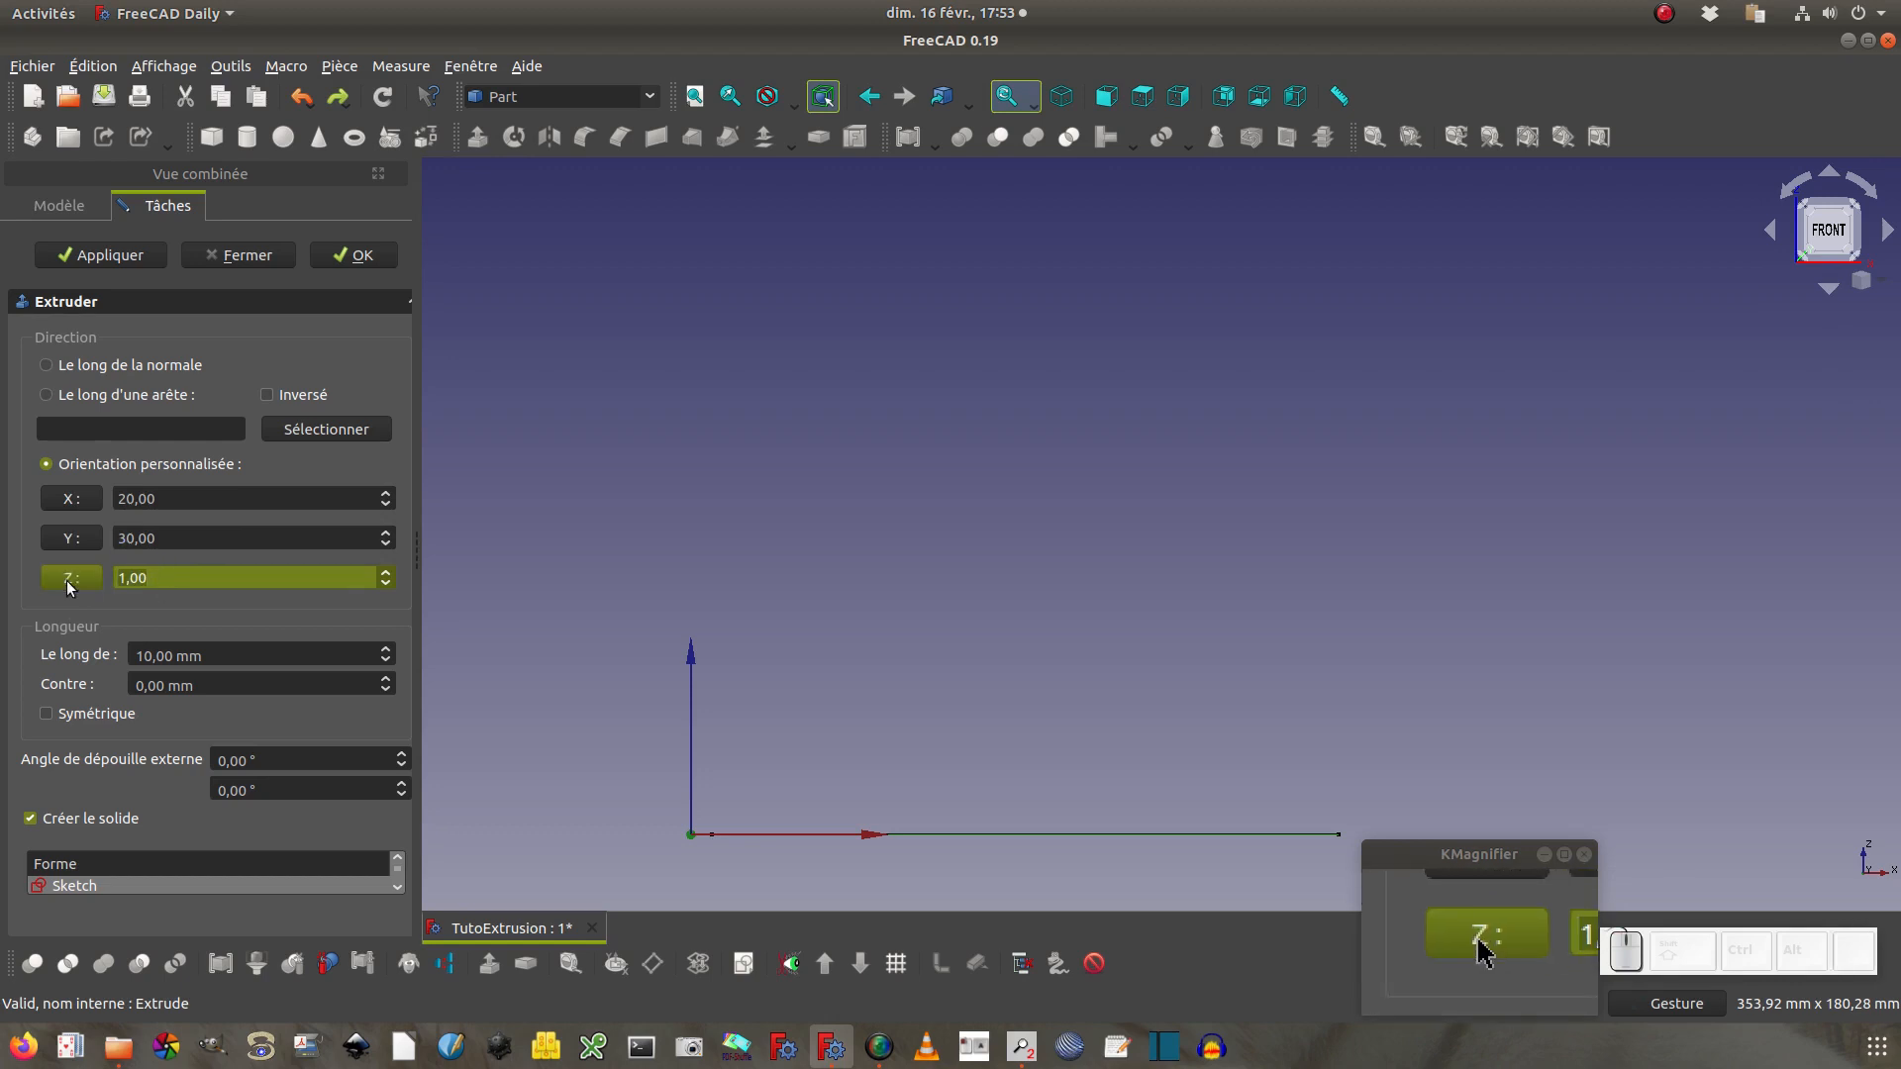
type("40")
Set the extrusion's length along the direction to 0 mm, apply it, and close the Extrude task after viewing the solid
left_click(219, 656)
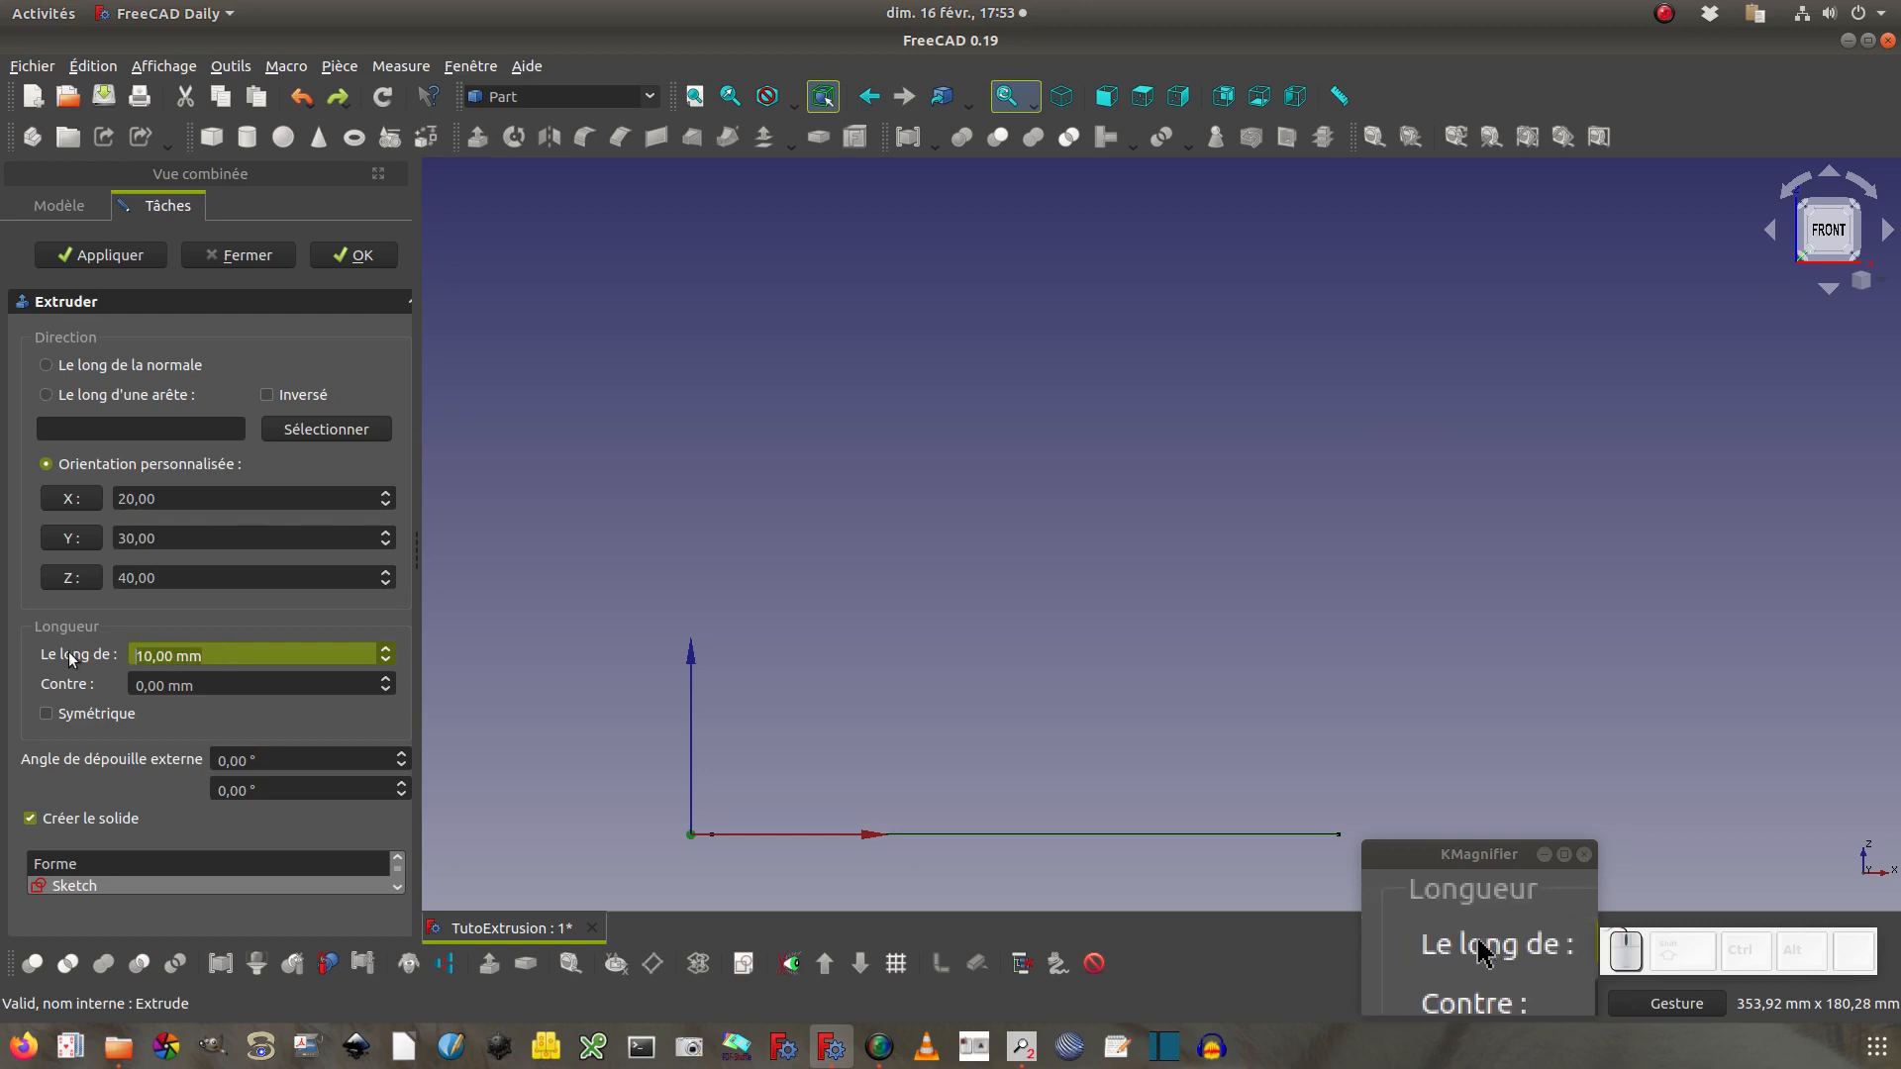
type("0")
left_click(182, 723)
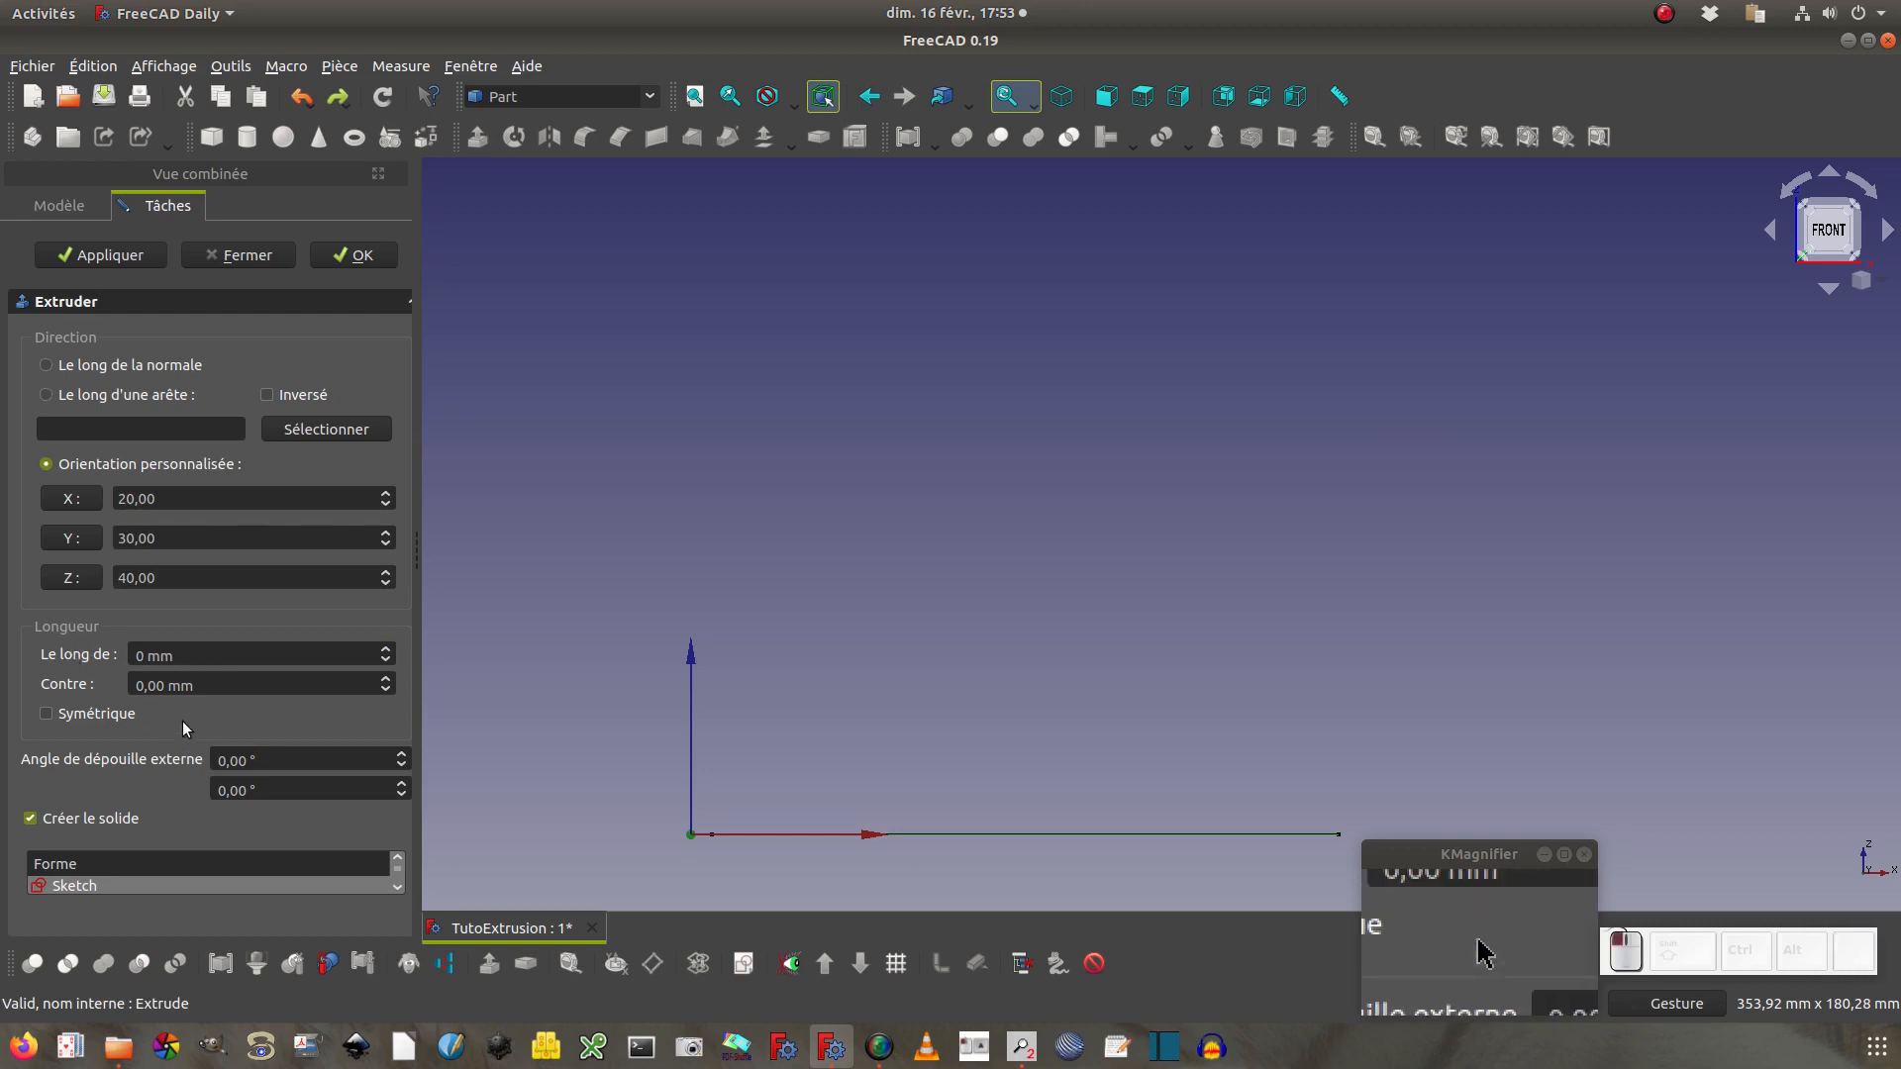
left_click(135, 263)
mouse_move(1128, 490)
left_mouse_down()
mouse_move(1129, 458)
mouse_move(1201, 496)
mouse_move(1129, 499)
left_mouse_up()
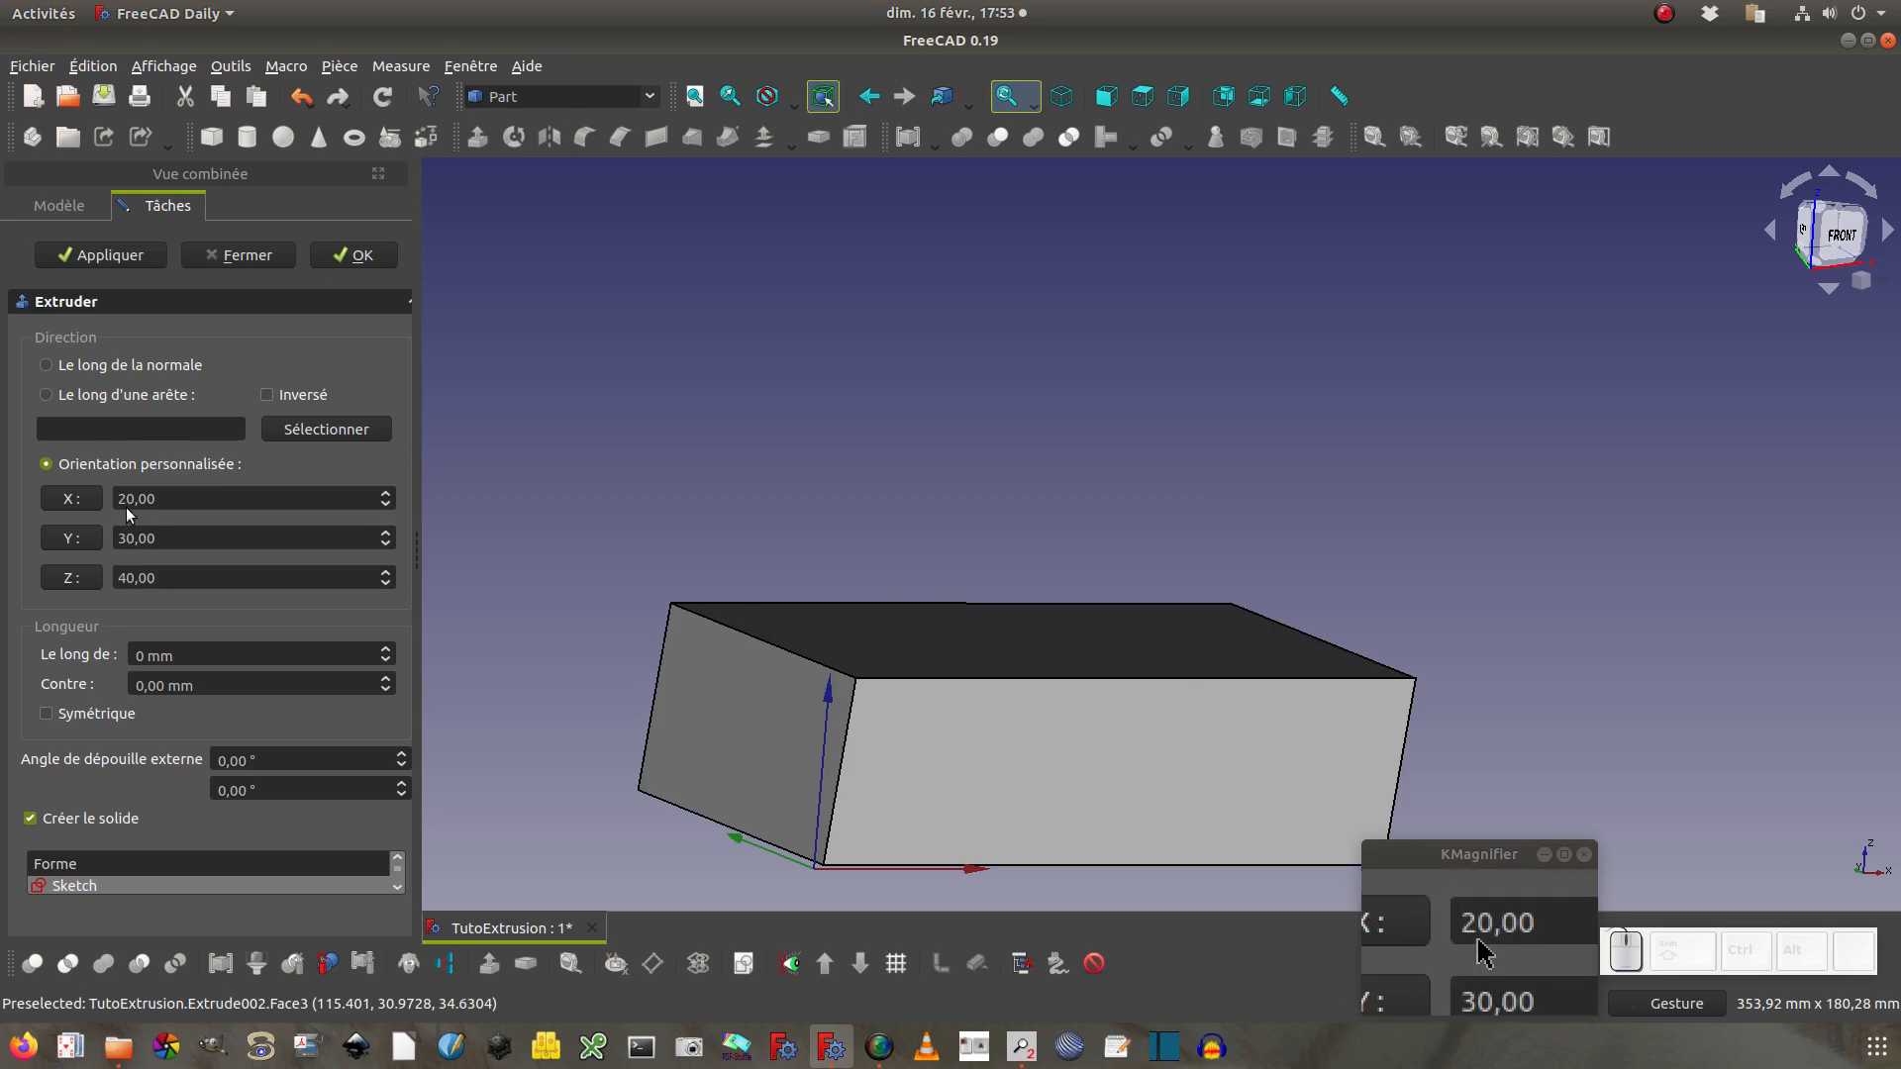
left_click(241, 254)
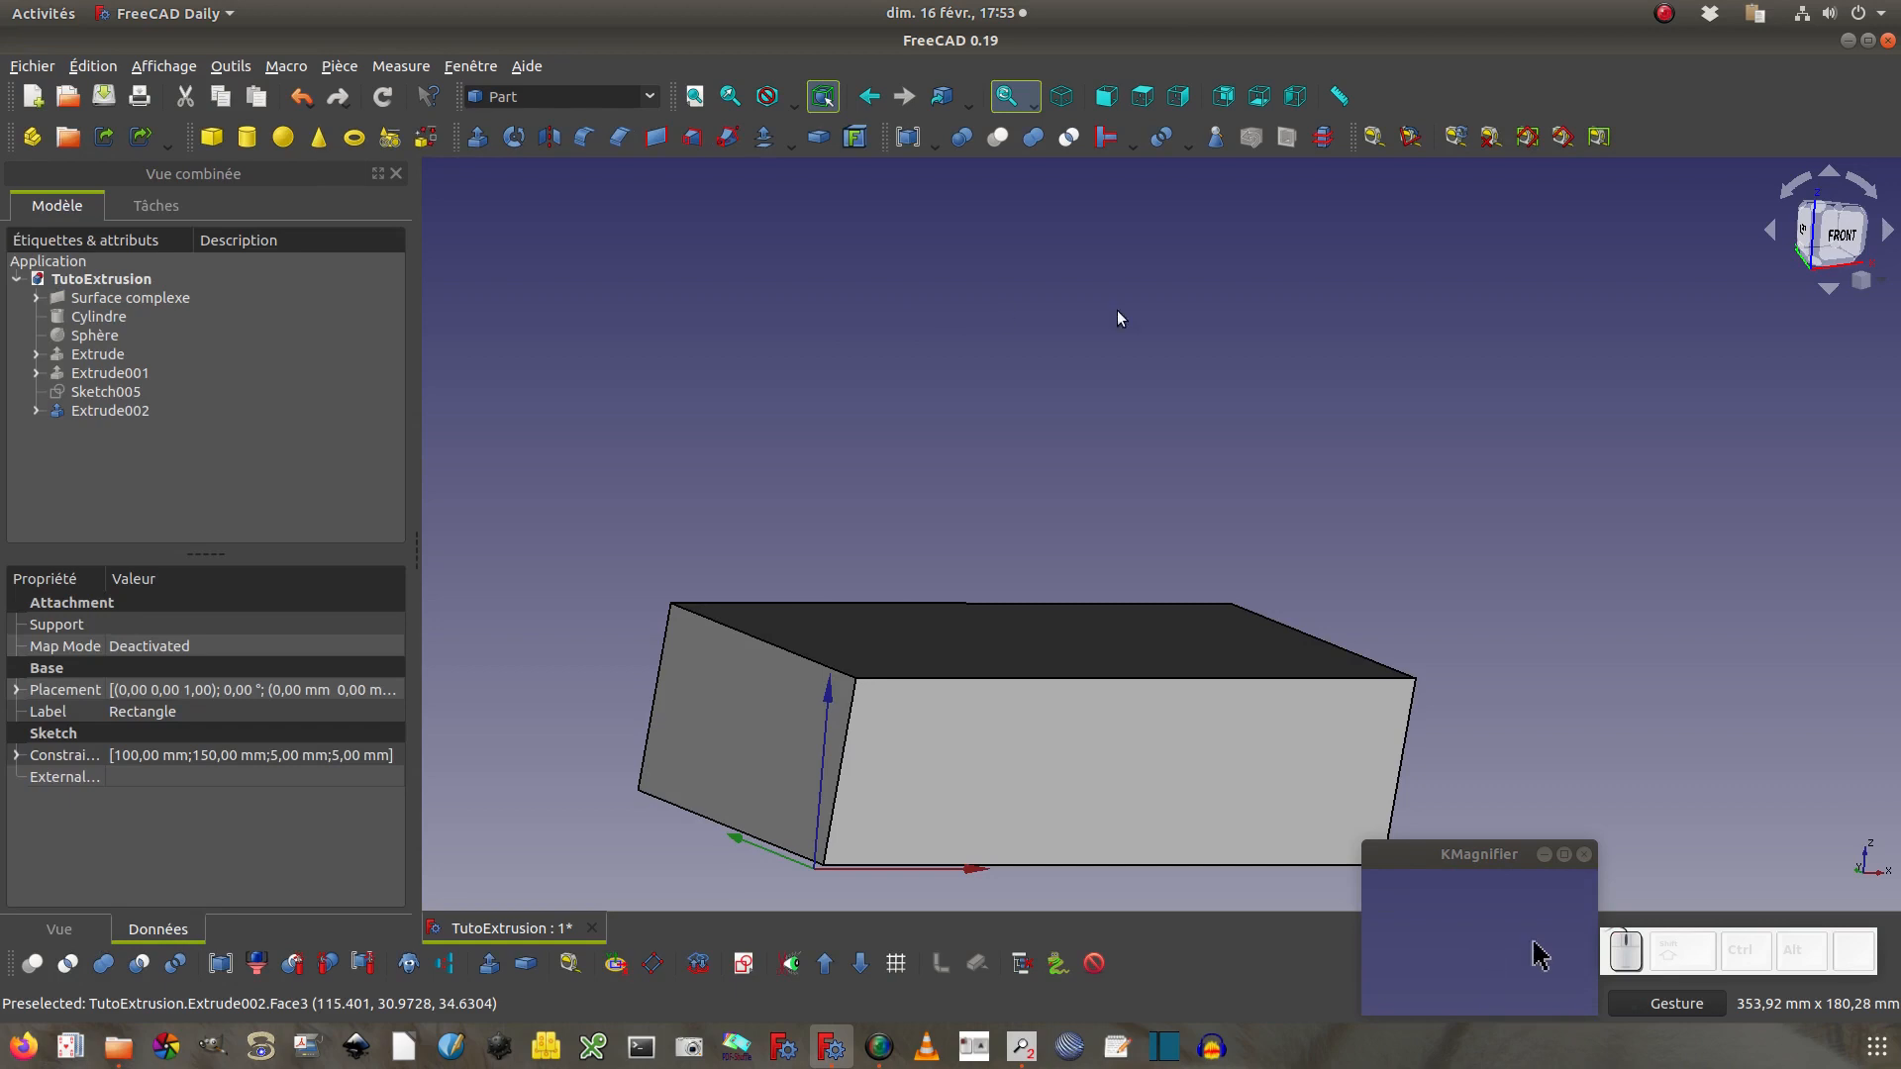
Measure the slanted front corner edge of the extruded solid between its end vertices and inspect the X, Y and Z delta components
left_click(1374, 141)
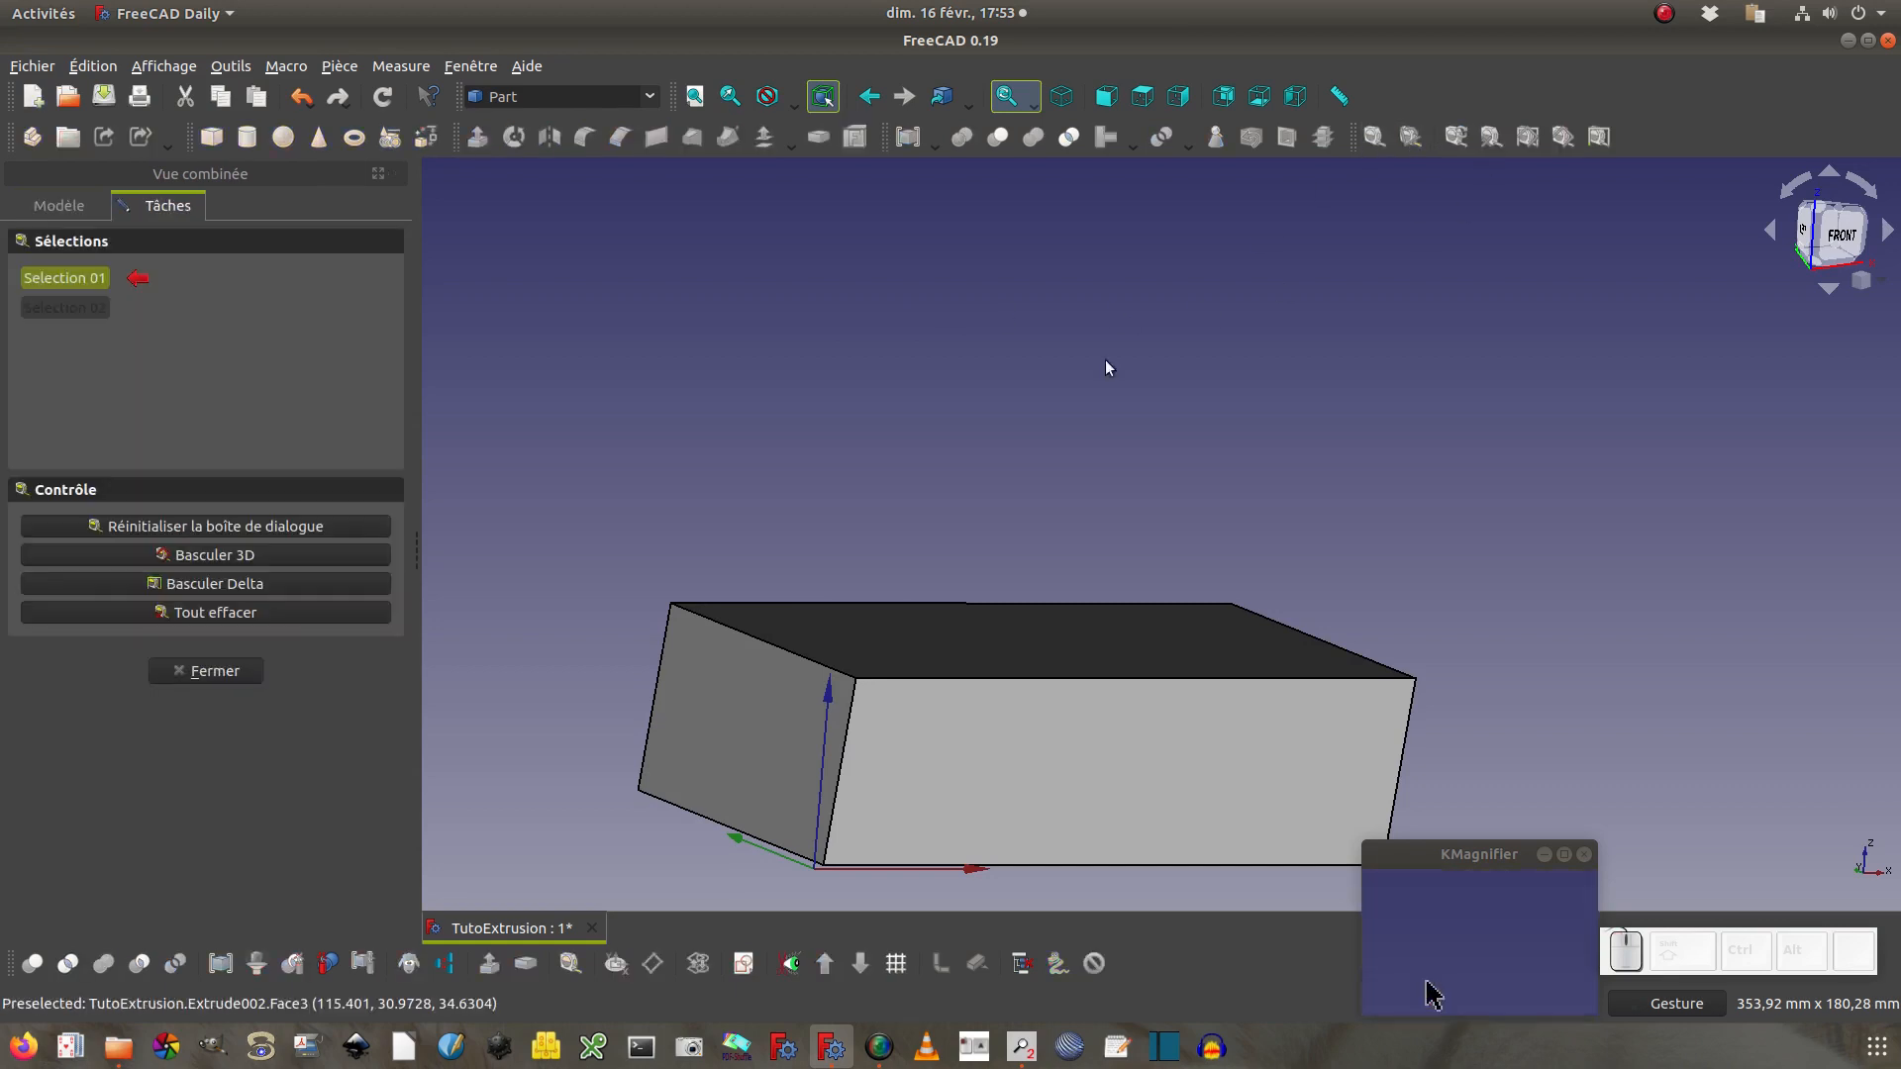
left_click(852, 693)
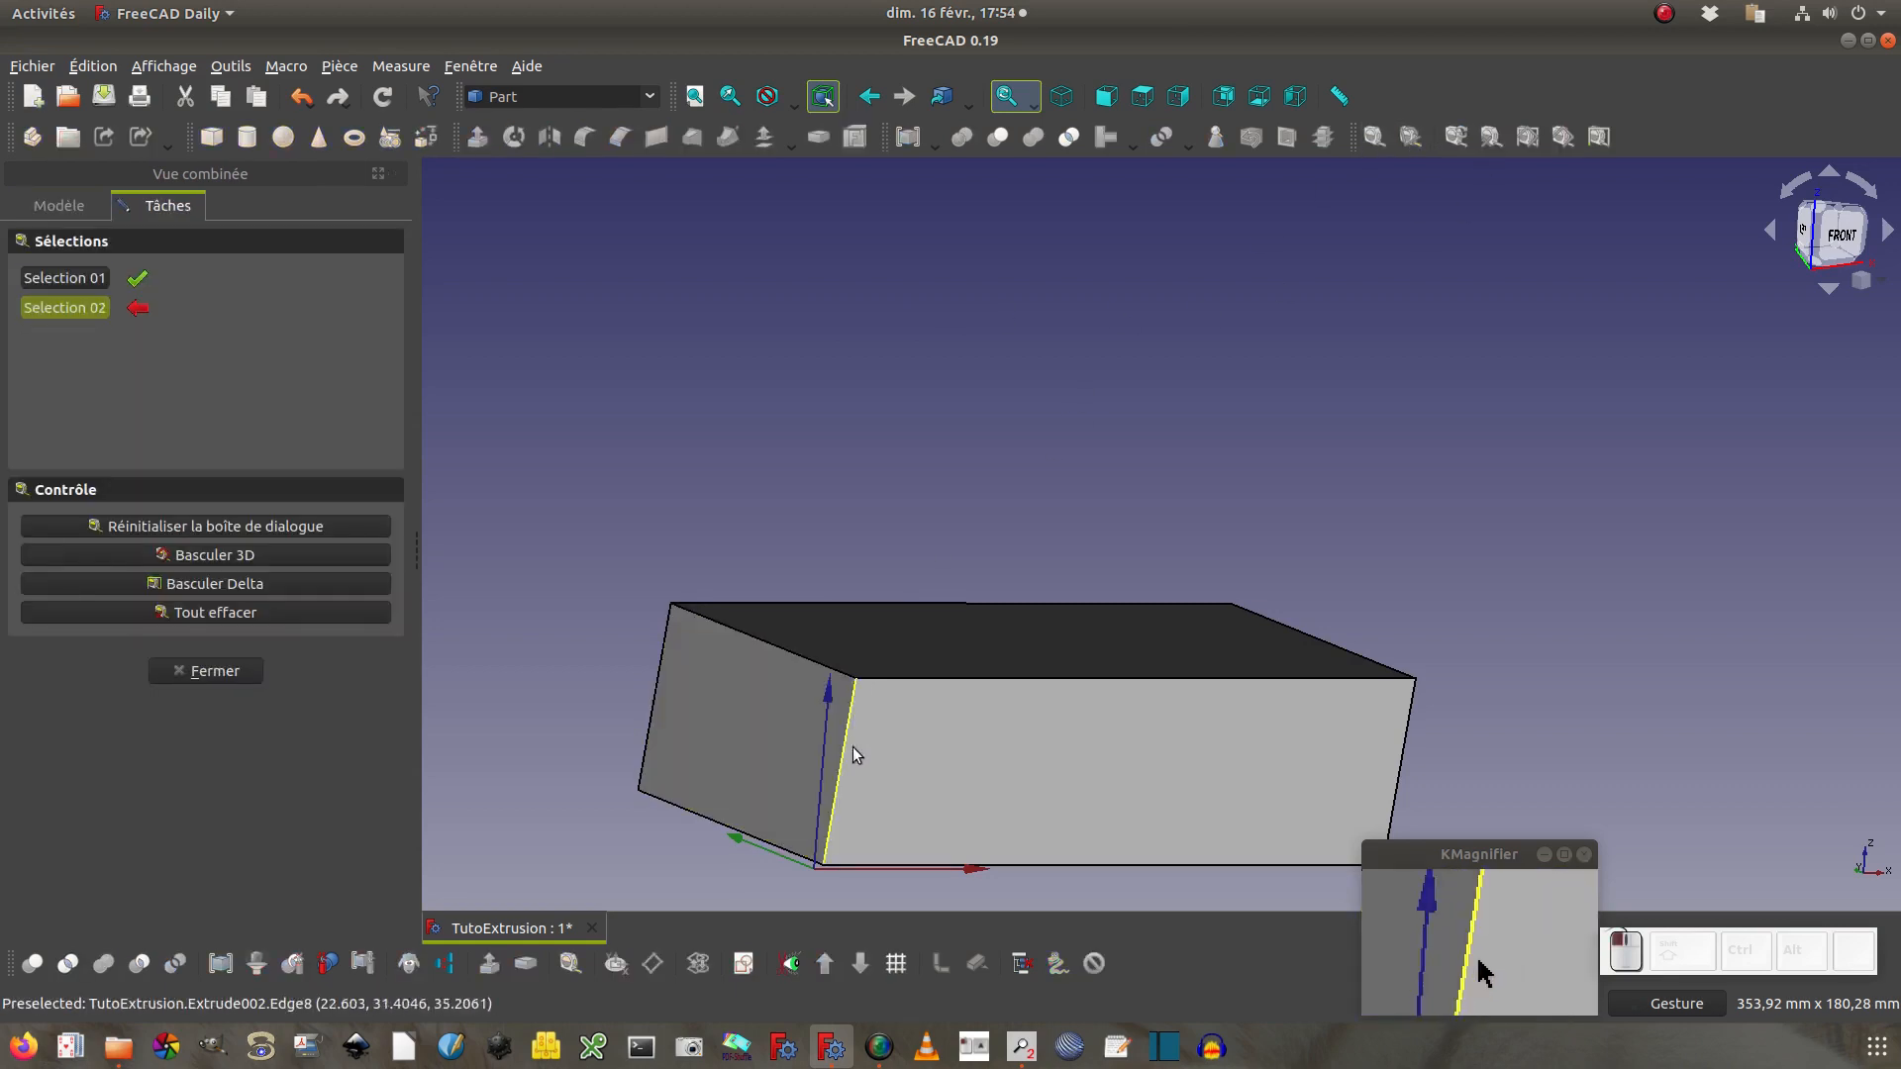
left_click(826, 864)
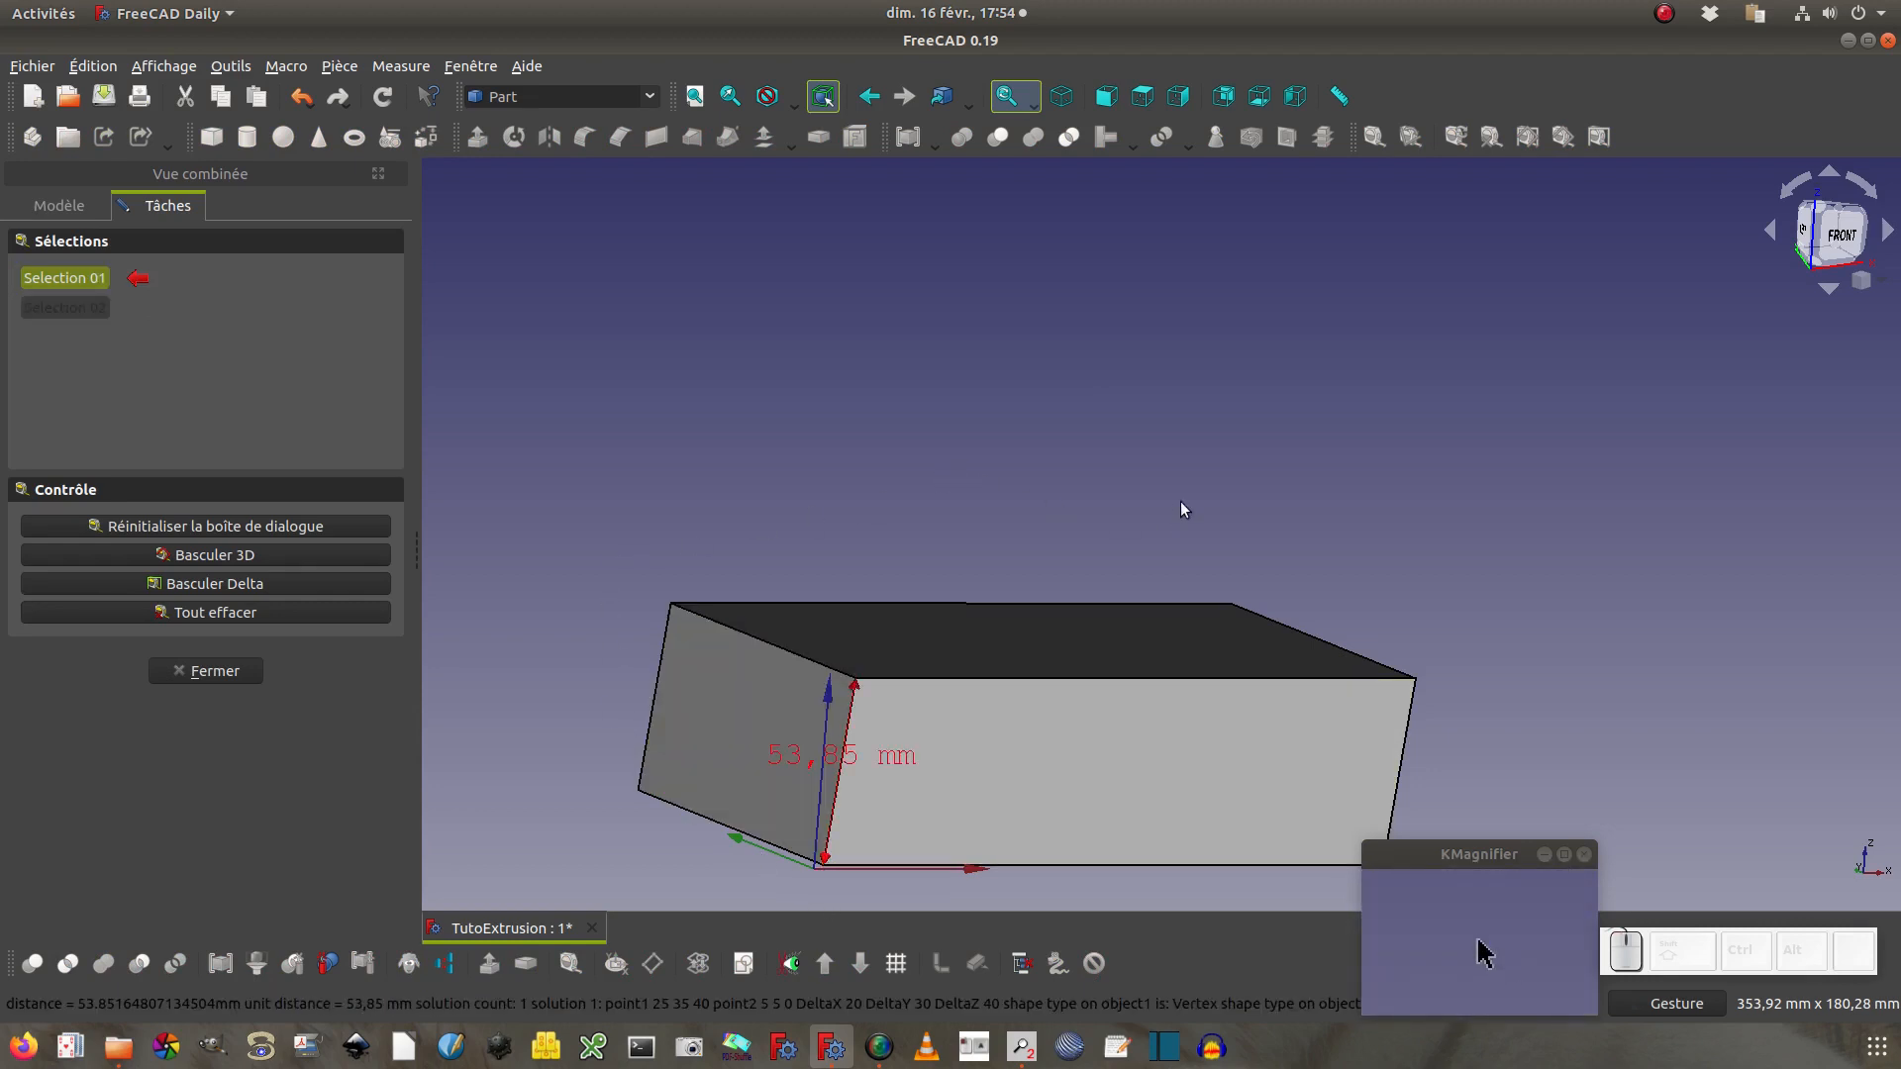
right_click_drag(1045, 584, 1101, 339)
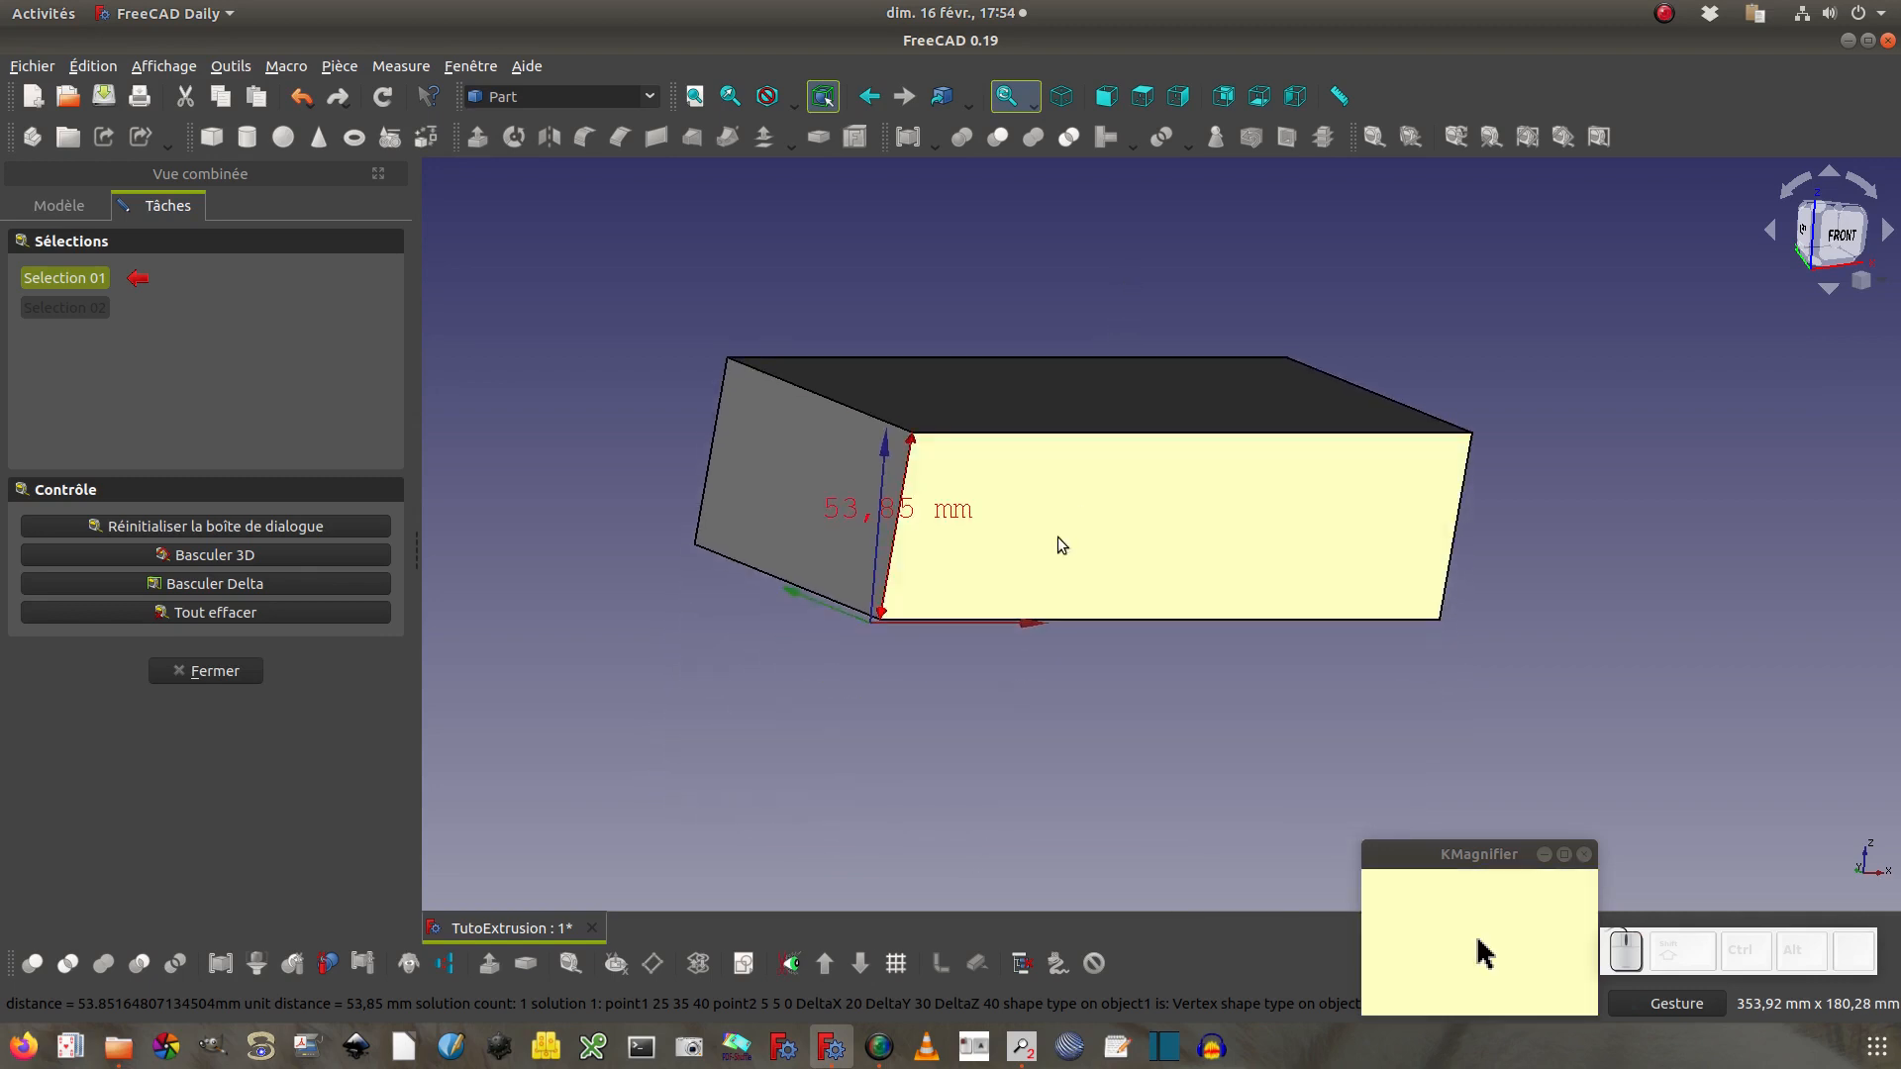
scroll(1057, 537, "up", 2)
scroll(1057, 545, "up", 2)
right_click_drag(770, 820, 1012, 852)
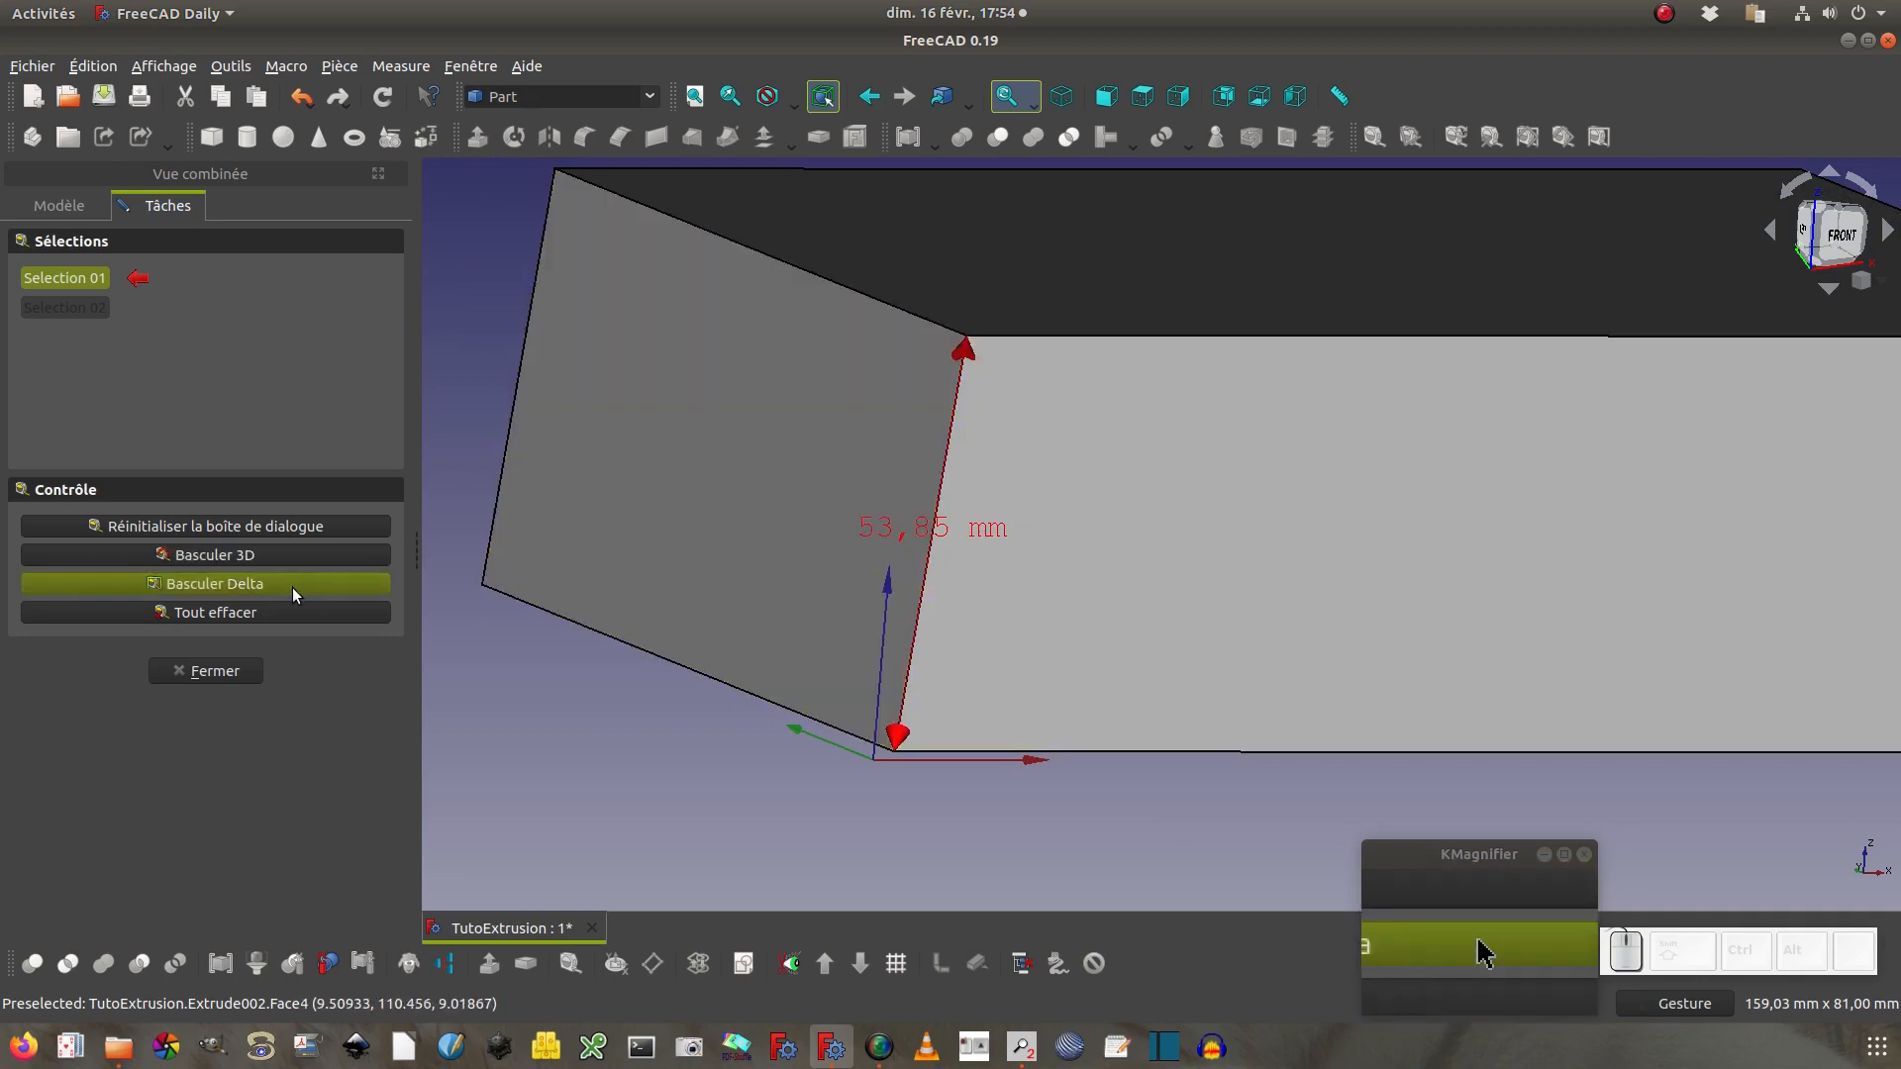
left_click(281, 582)
left_click_drag(573, 697, 731, 731)
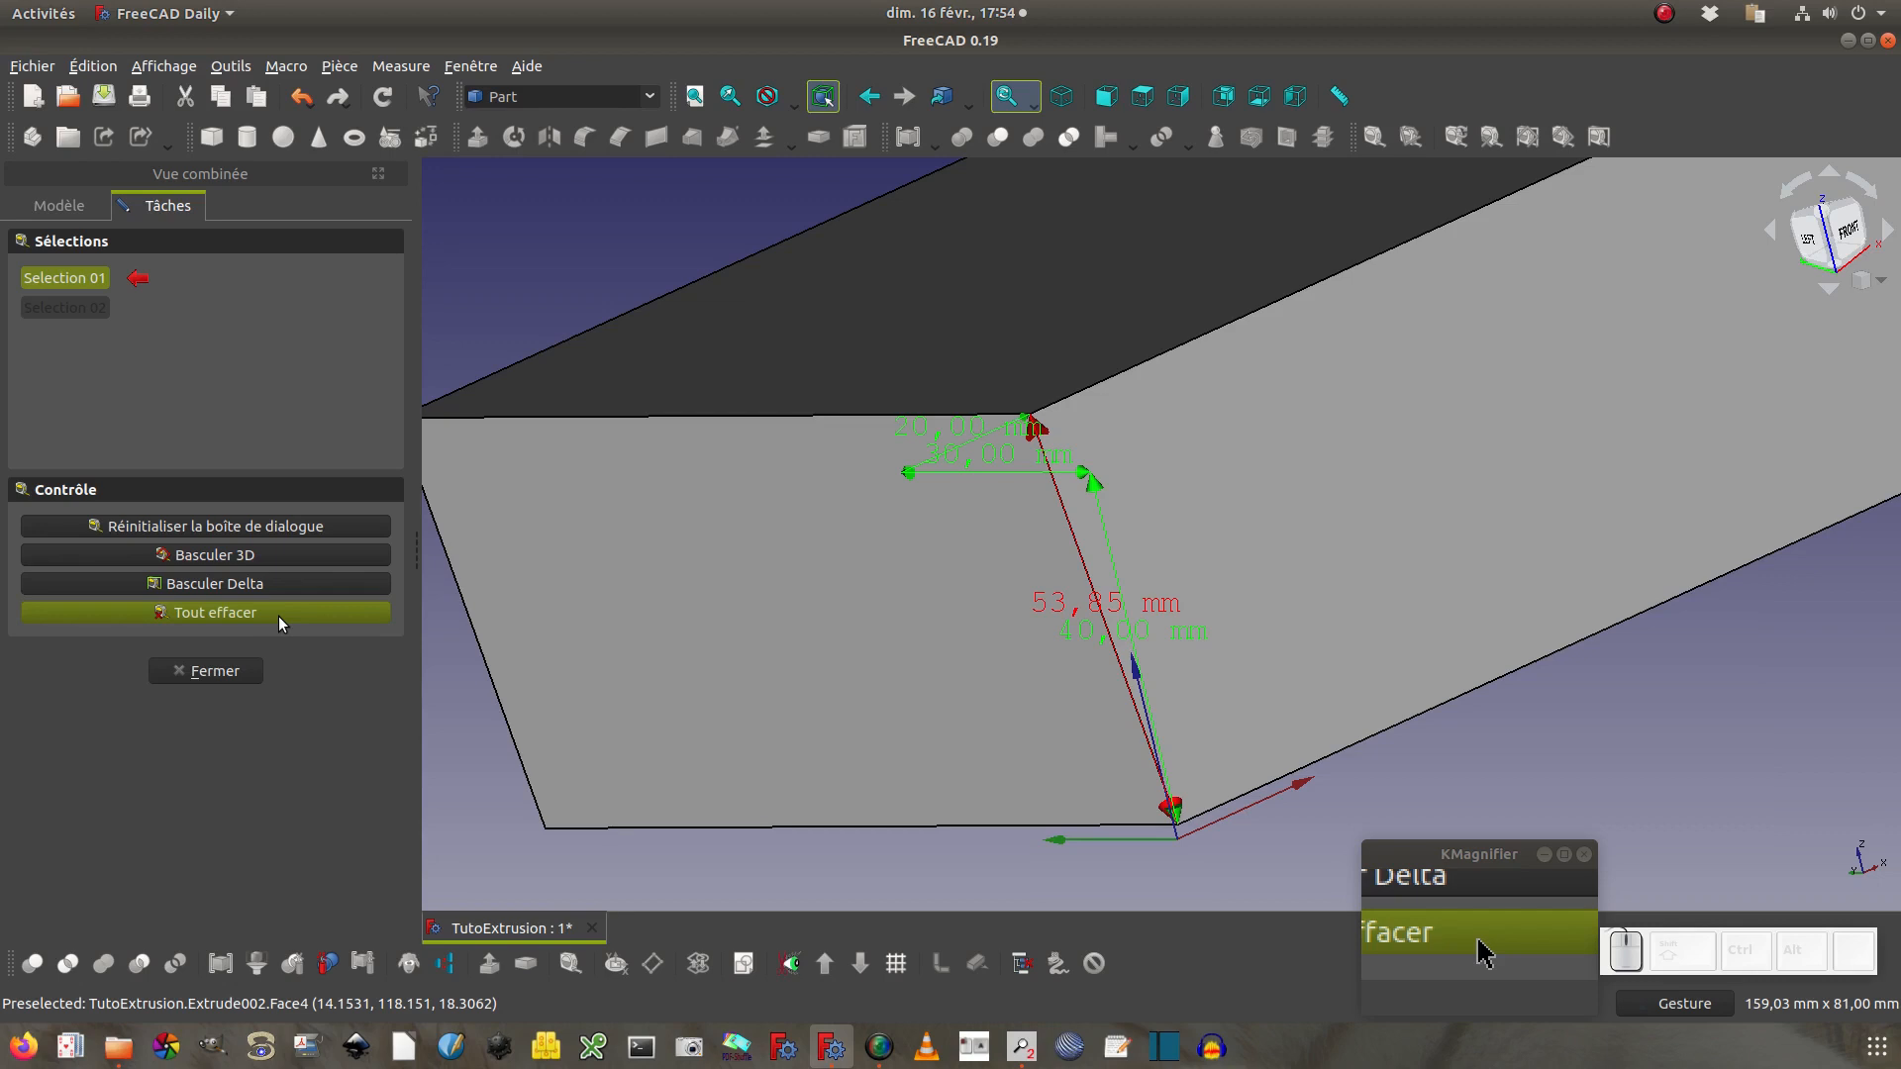
Clear all measurements, close the measuring task, and undo the rectangle's extrusion
left_click(277, 616)
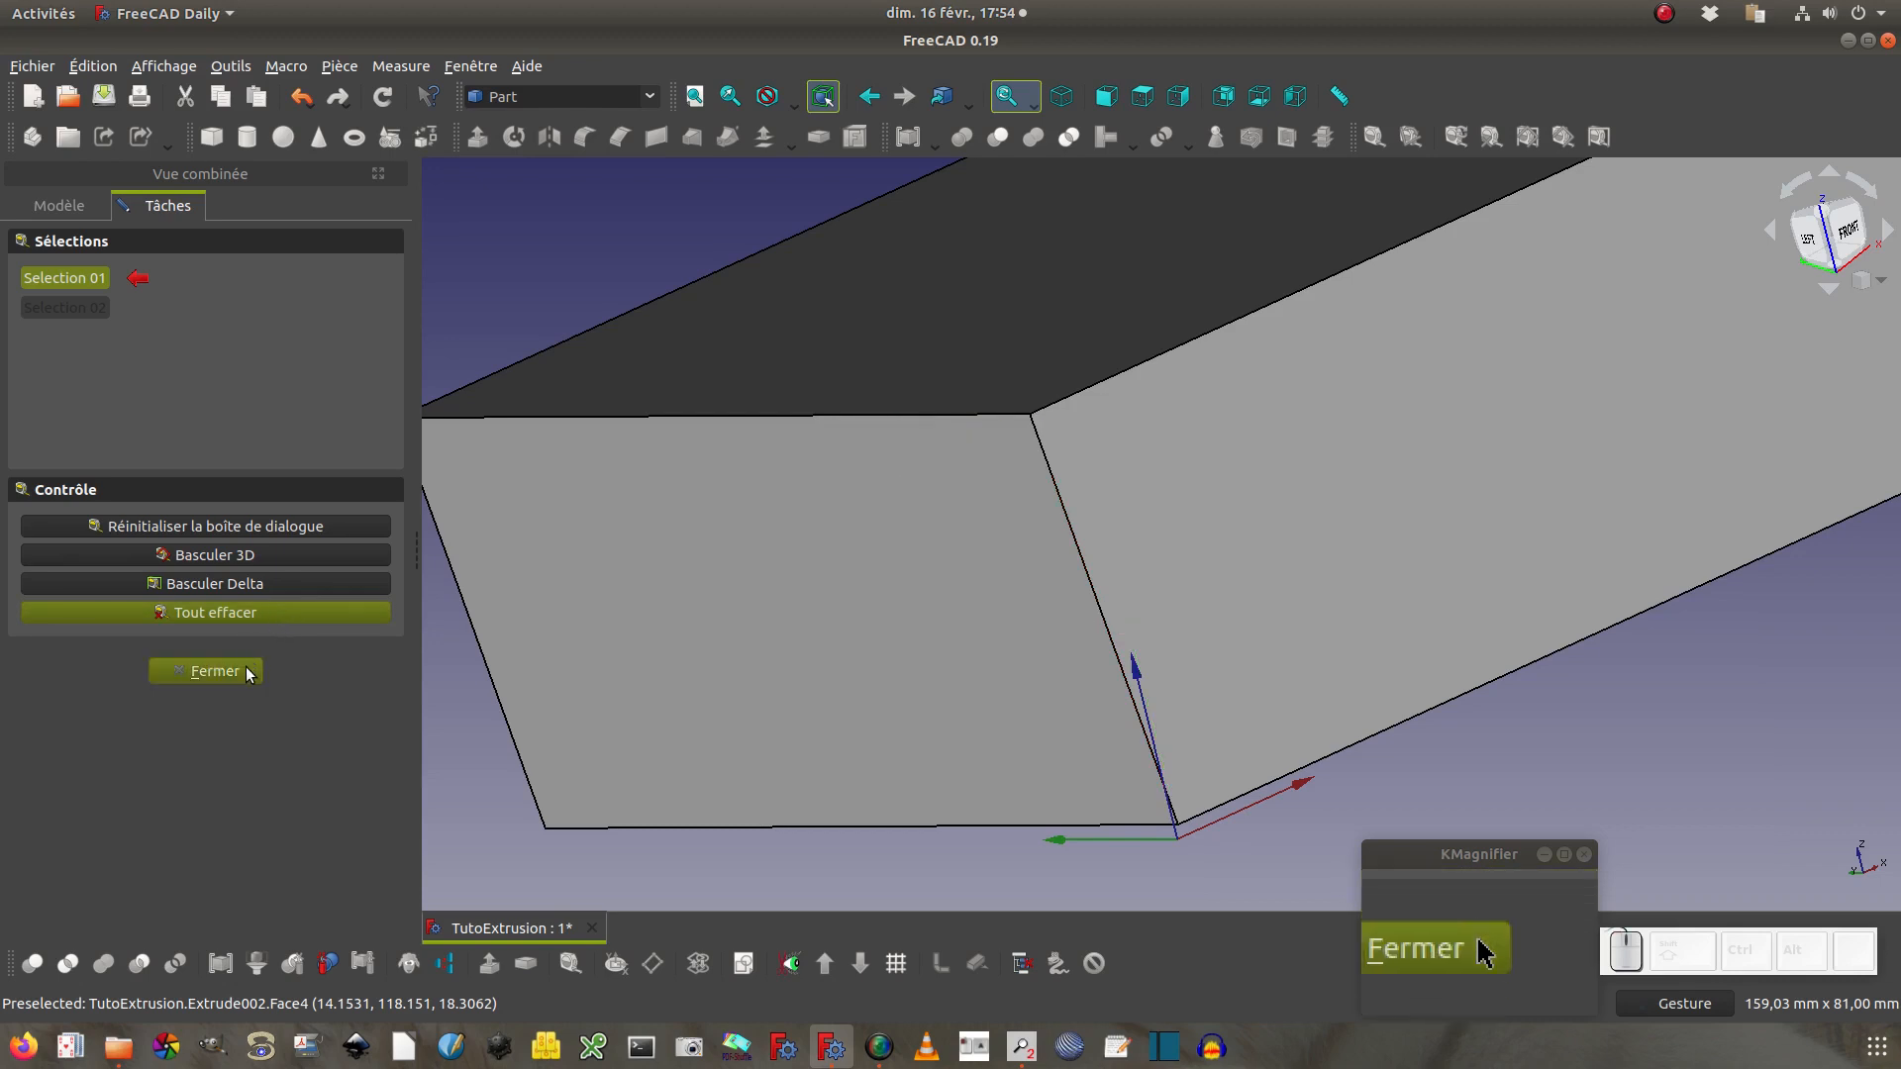
left_click(248, 669)
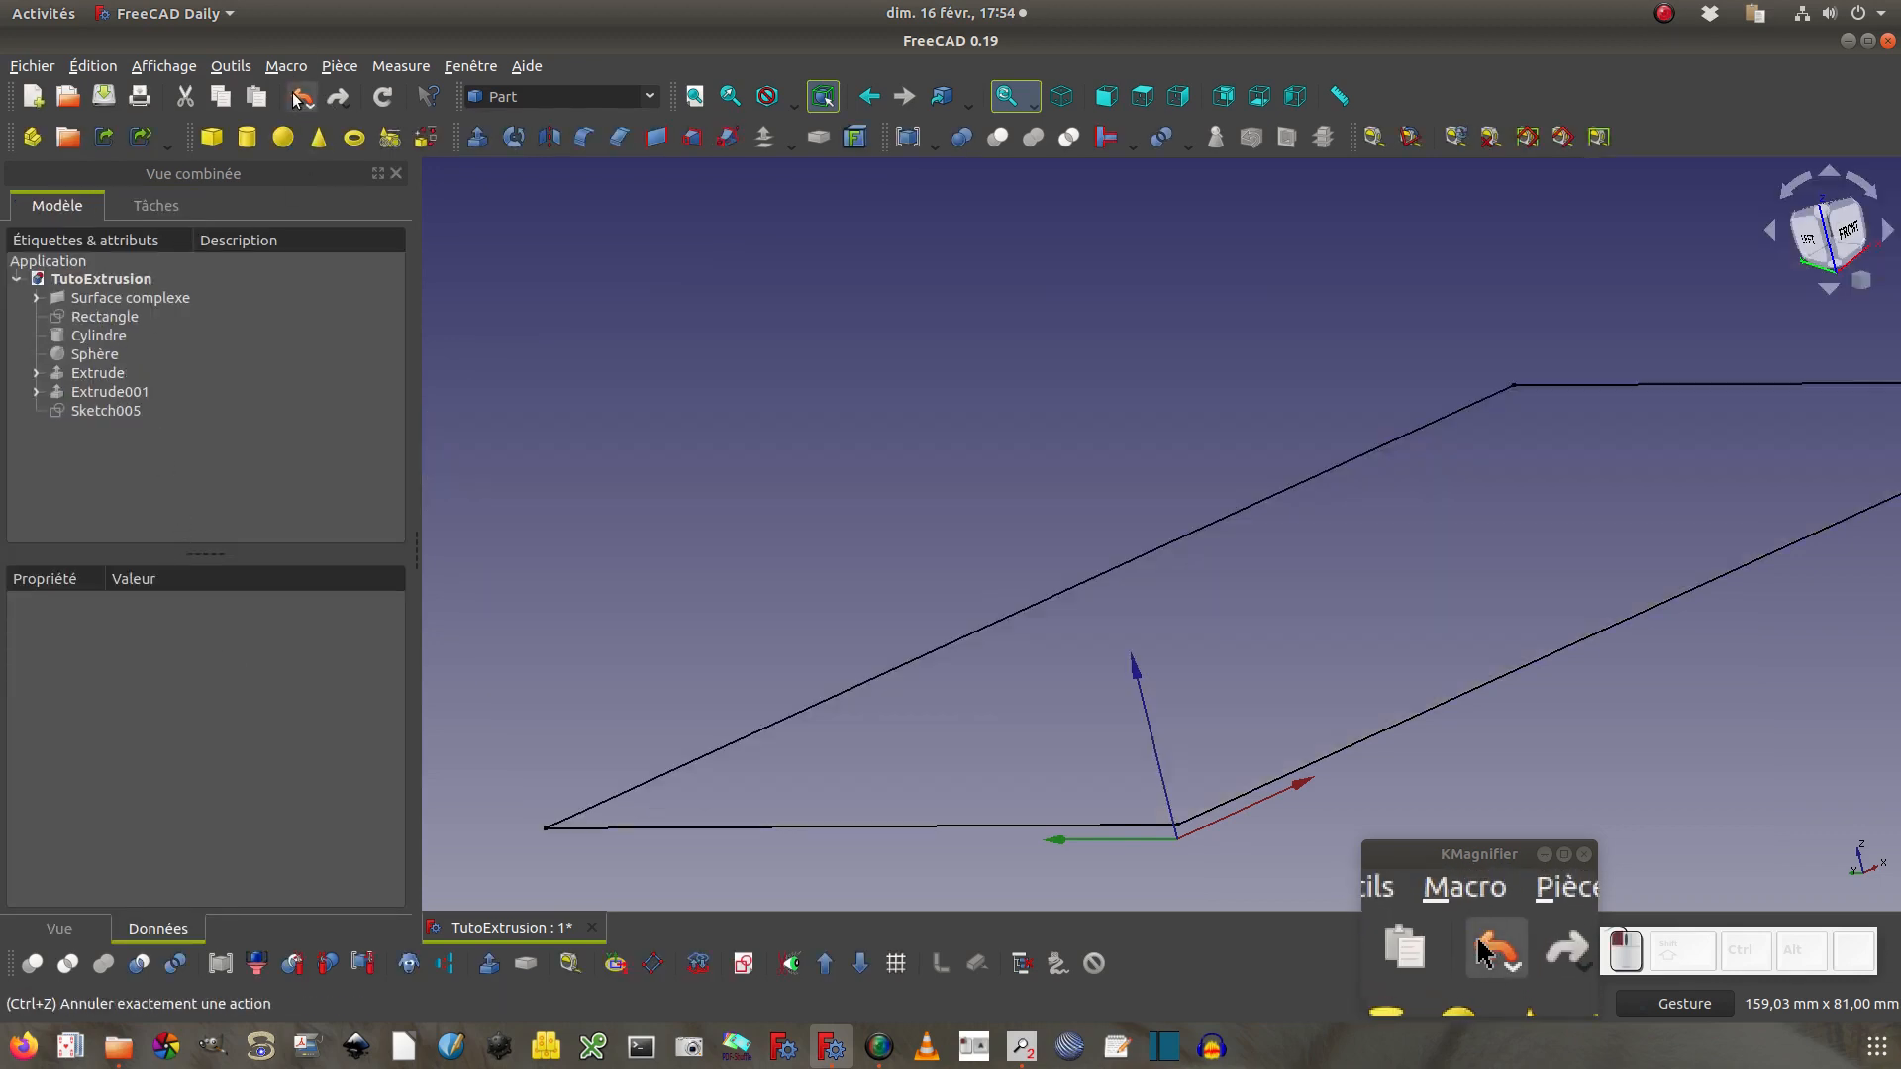
left_click(301, 96)
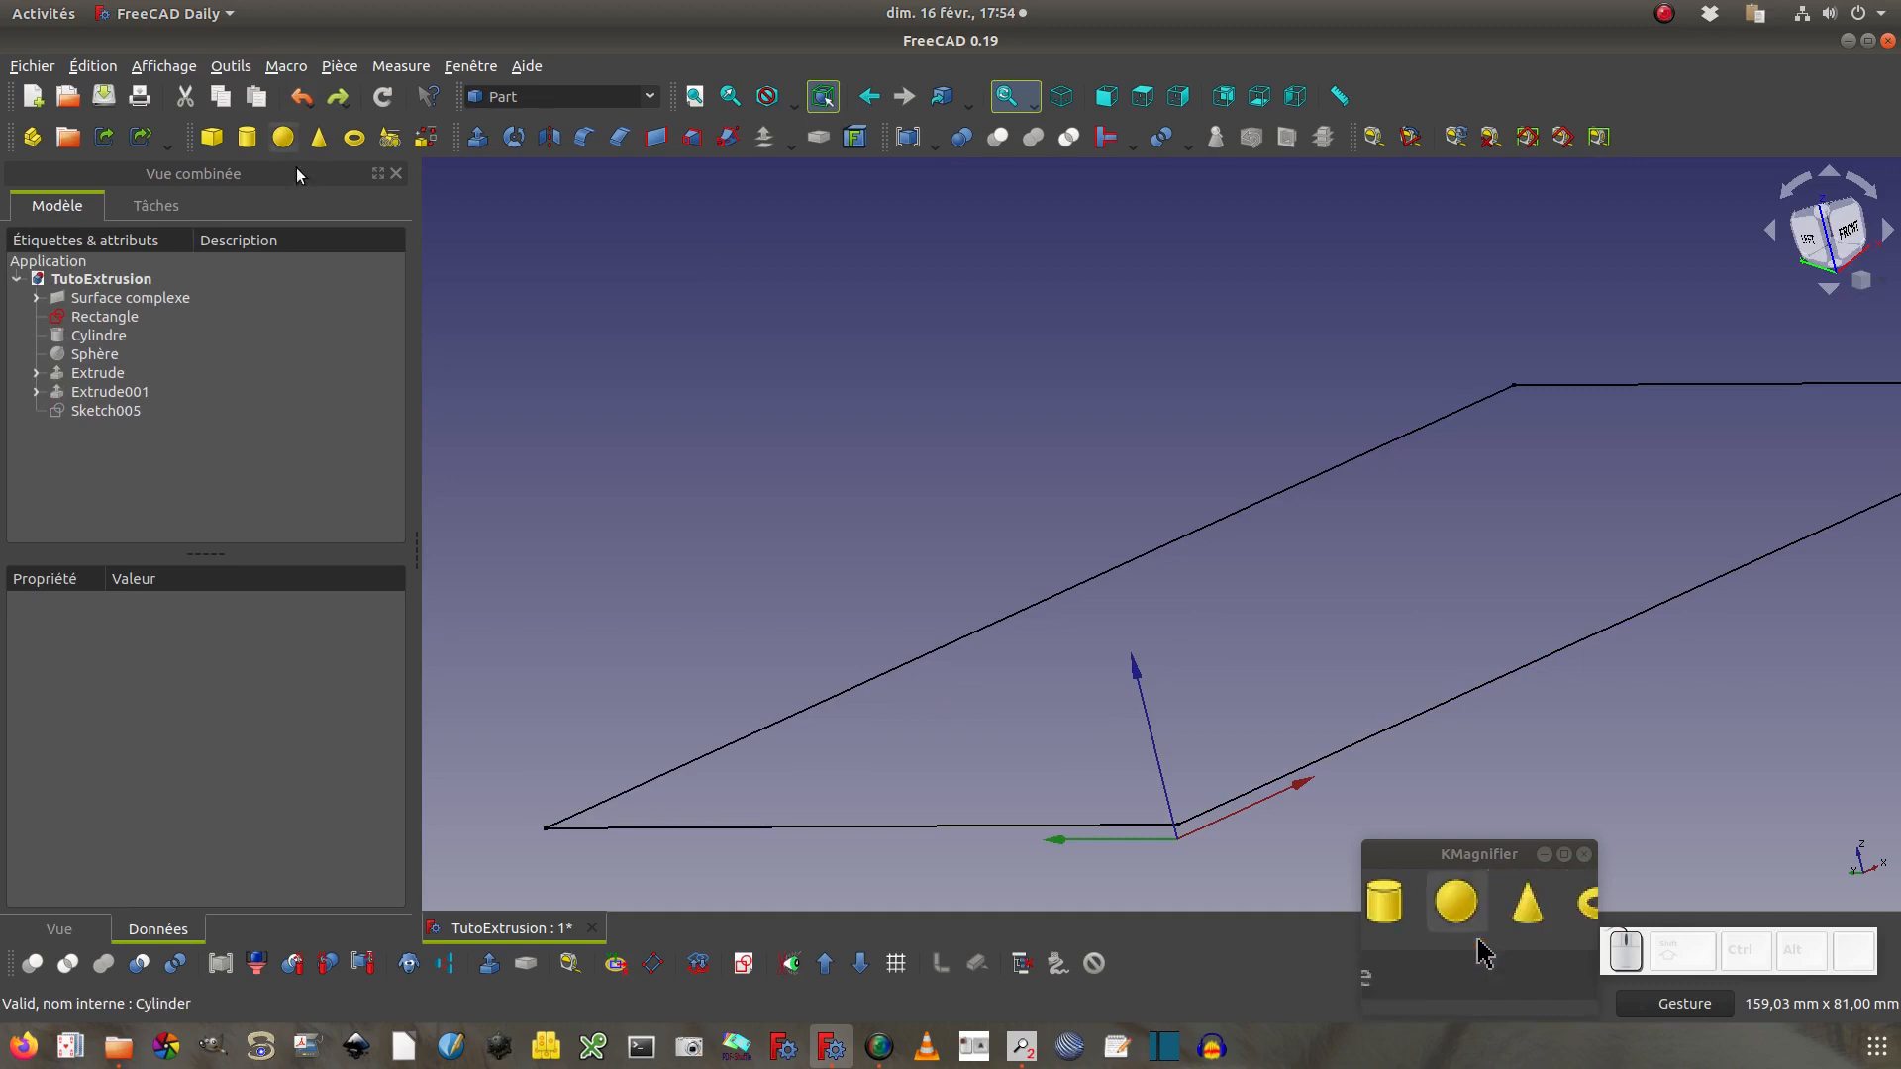
Start a new extrusion from the front view with custom orientation components Z 40, Y 30 and X 20
left_click(1106, 96)
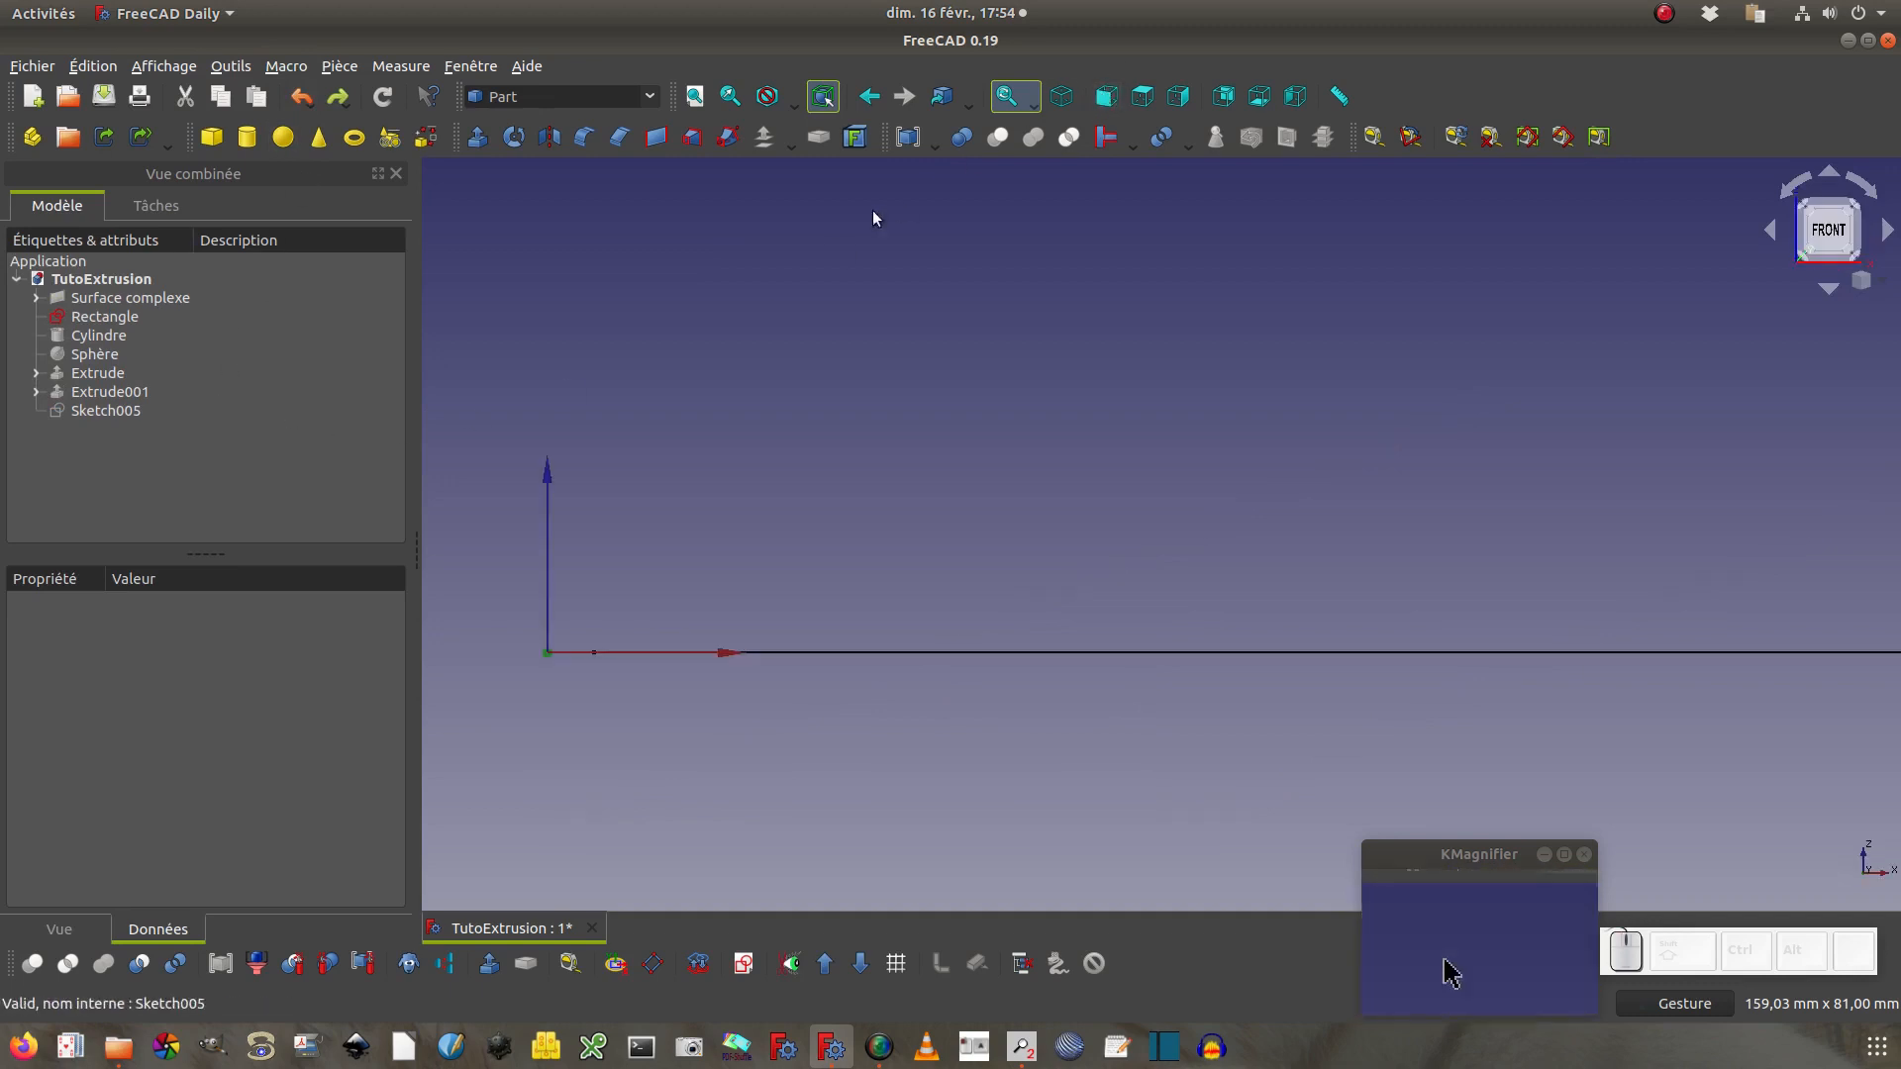
left_click(480, 139)
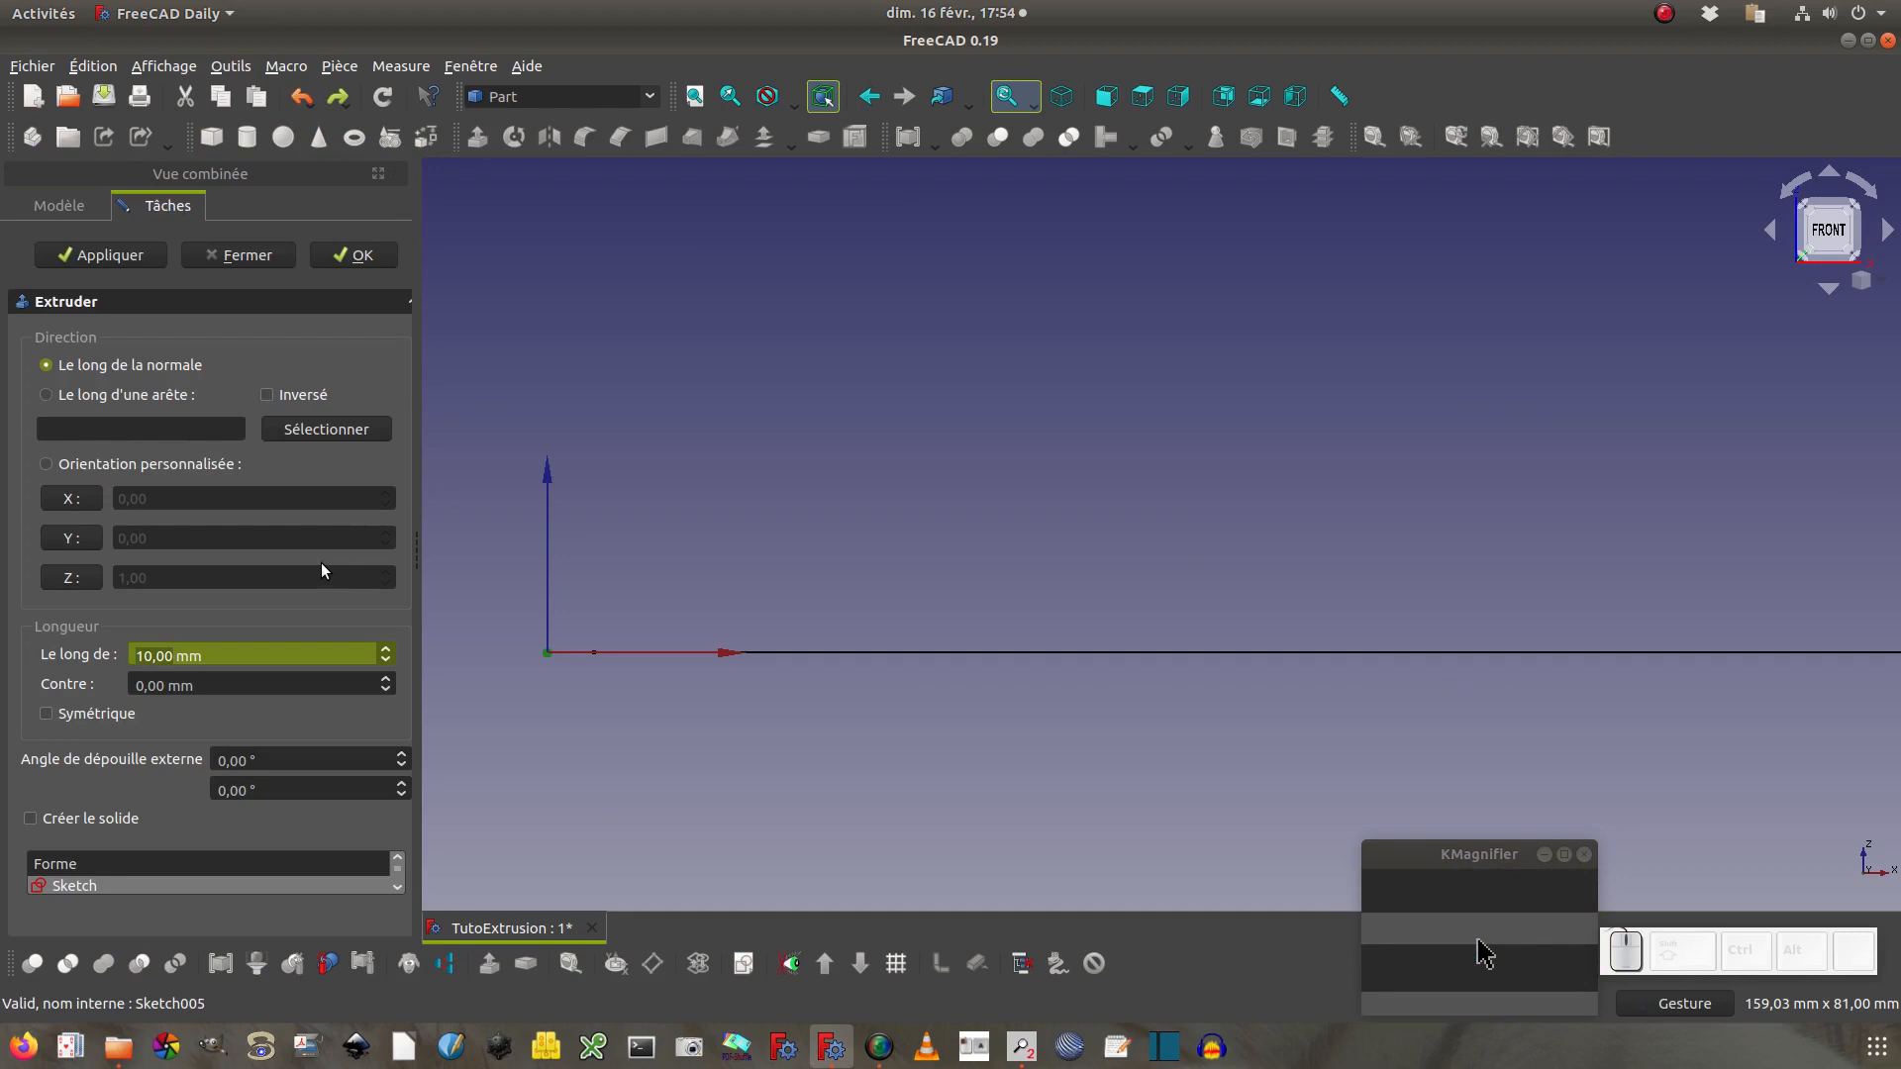
left_click(171, 466)
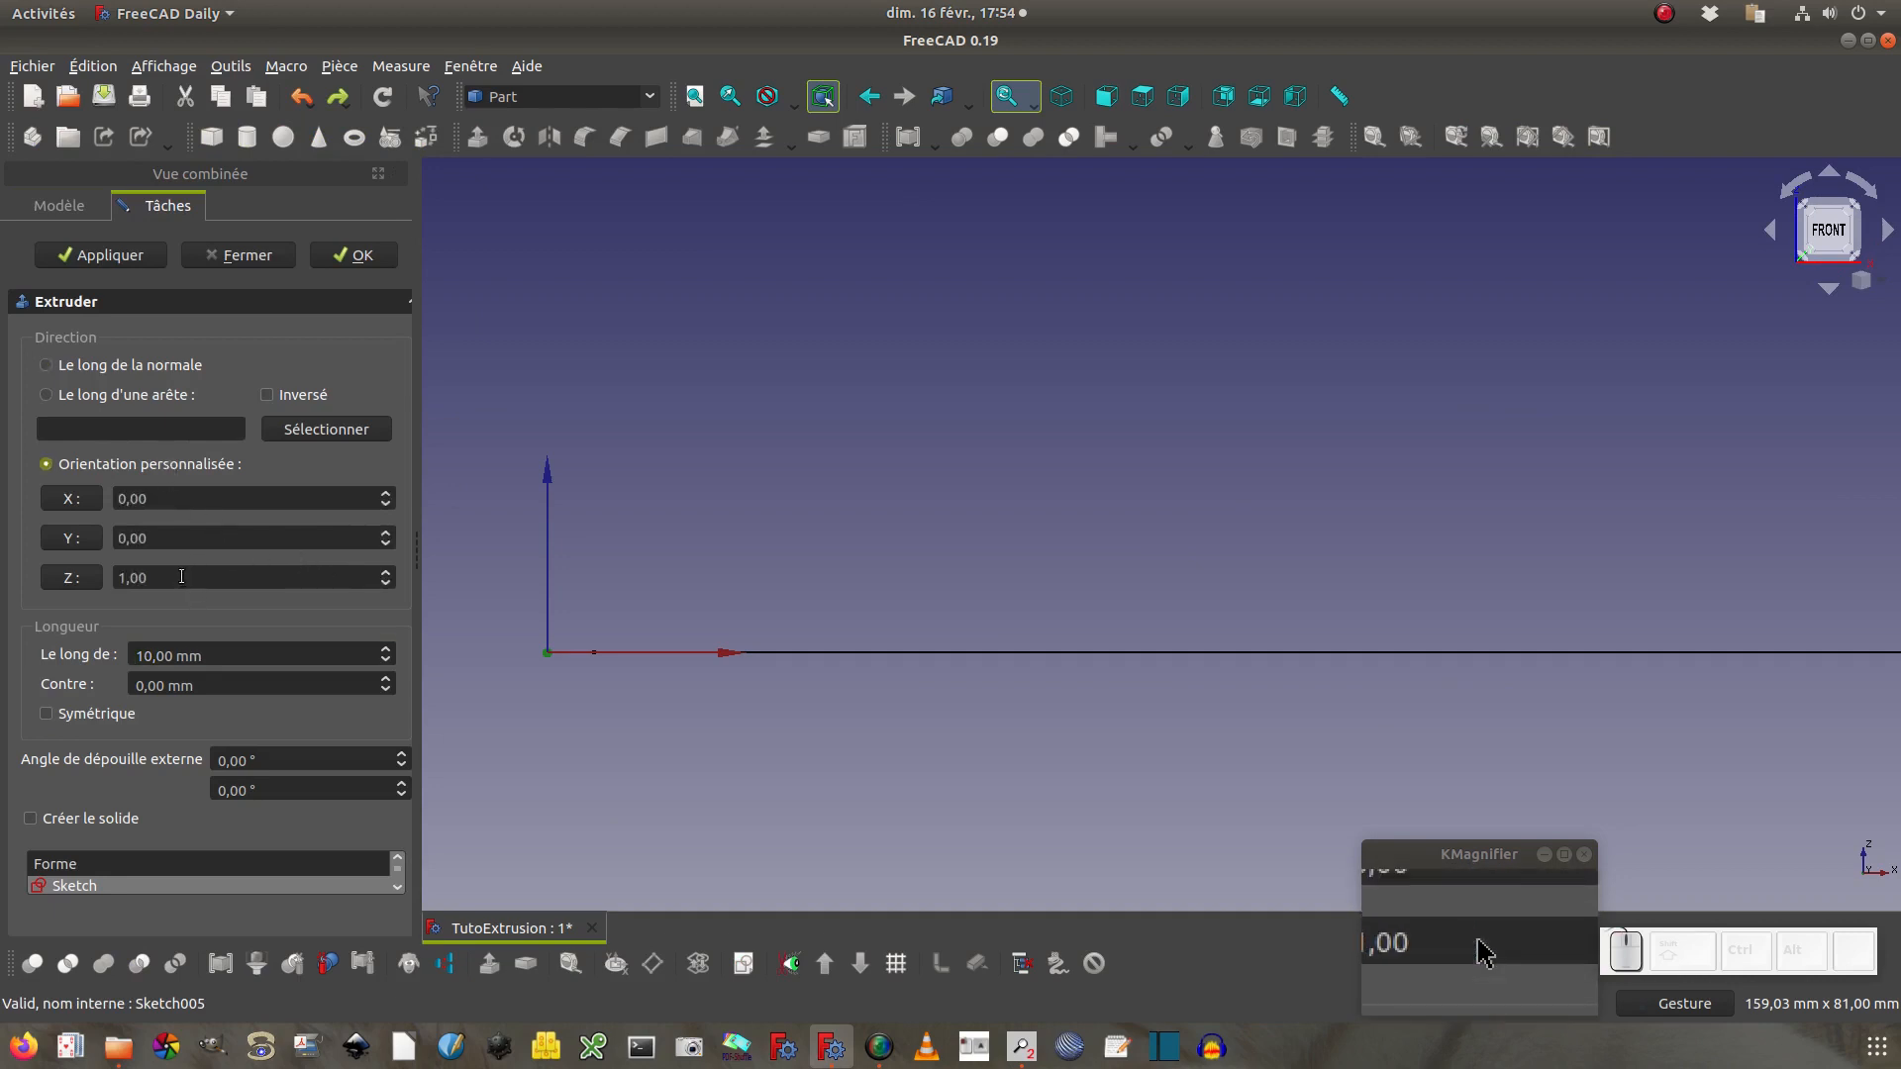
left_click(117, 577)
type("40")
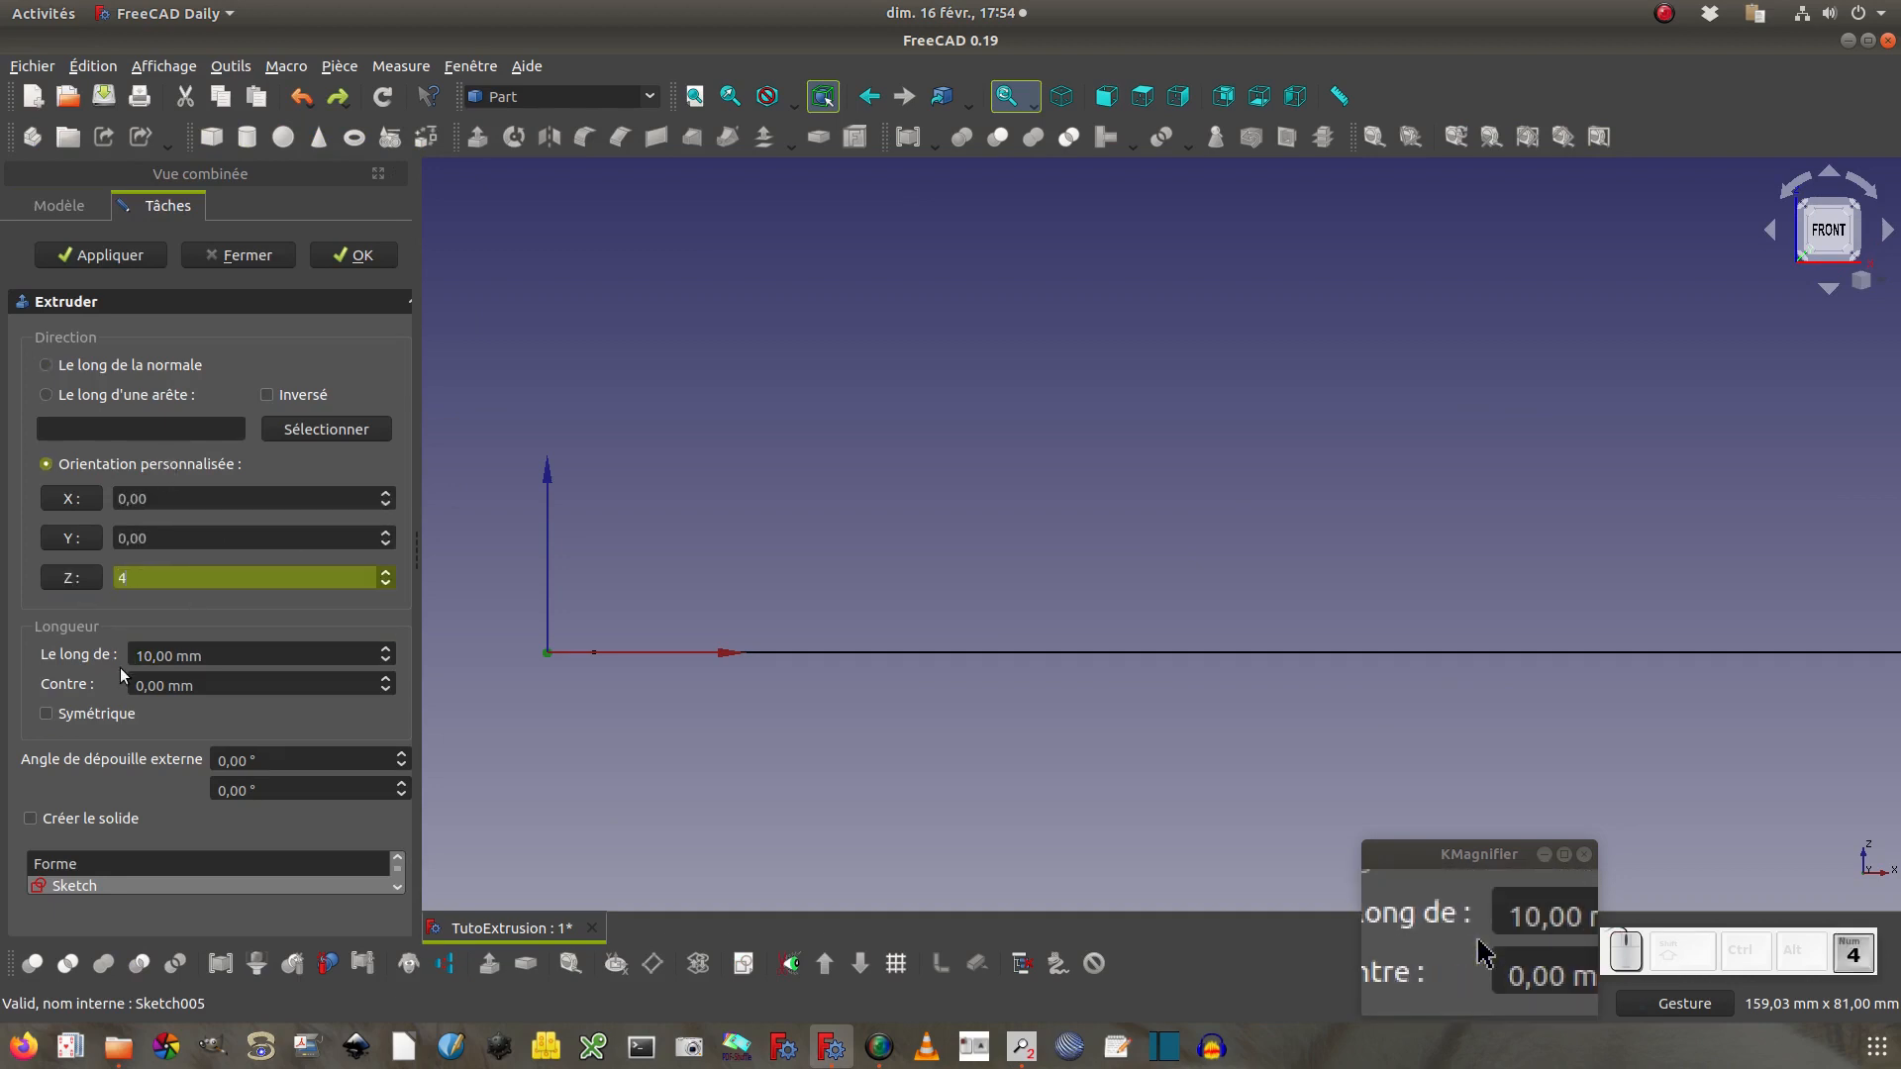
left_click(178, 541)
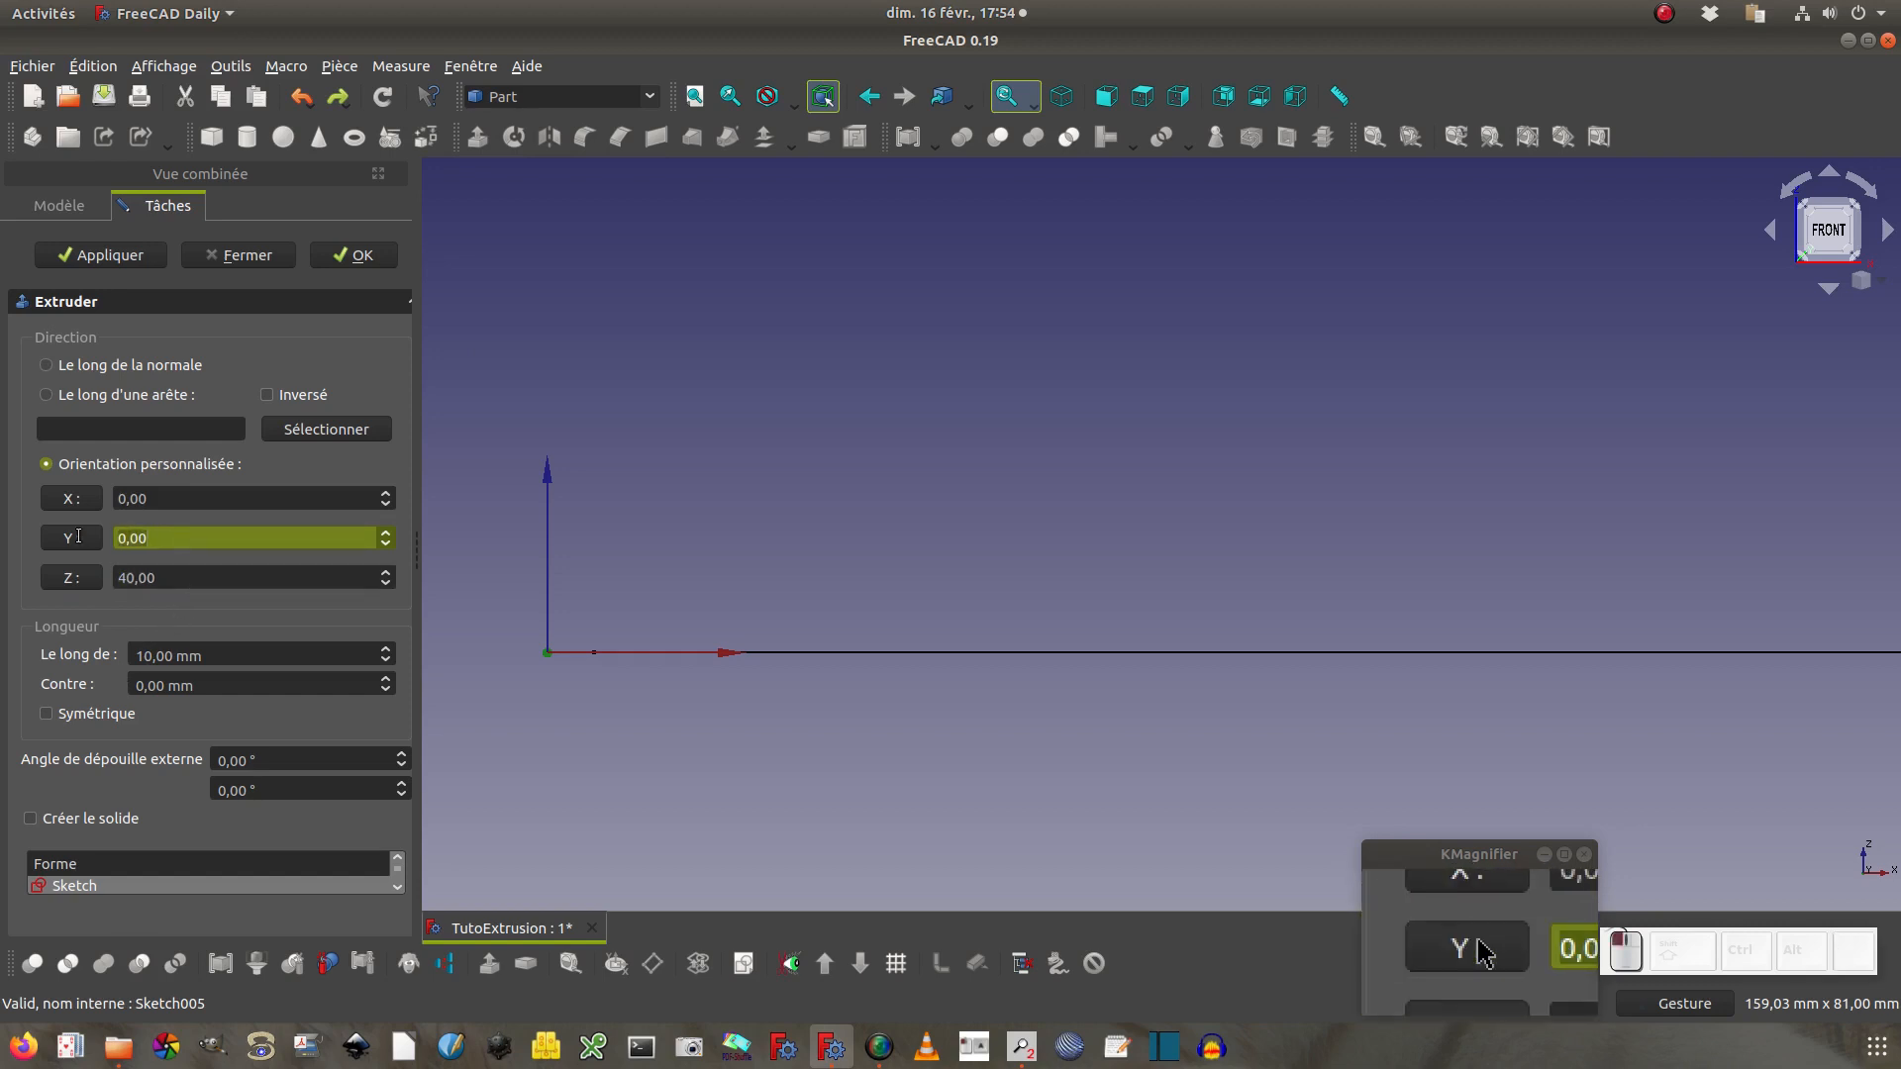
type("30")
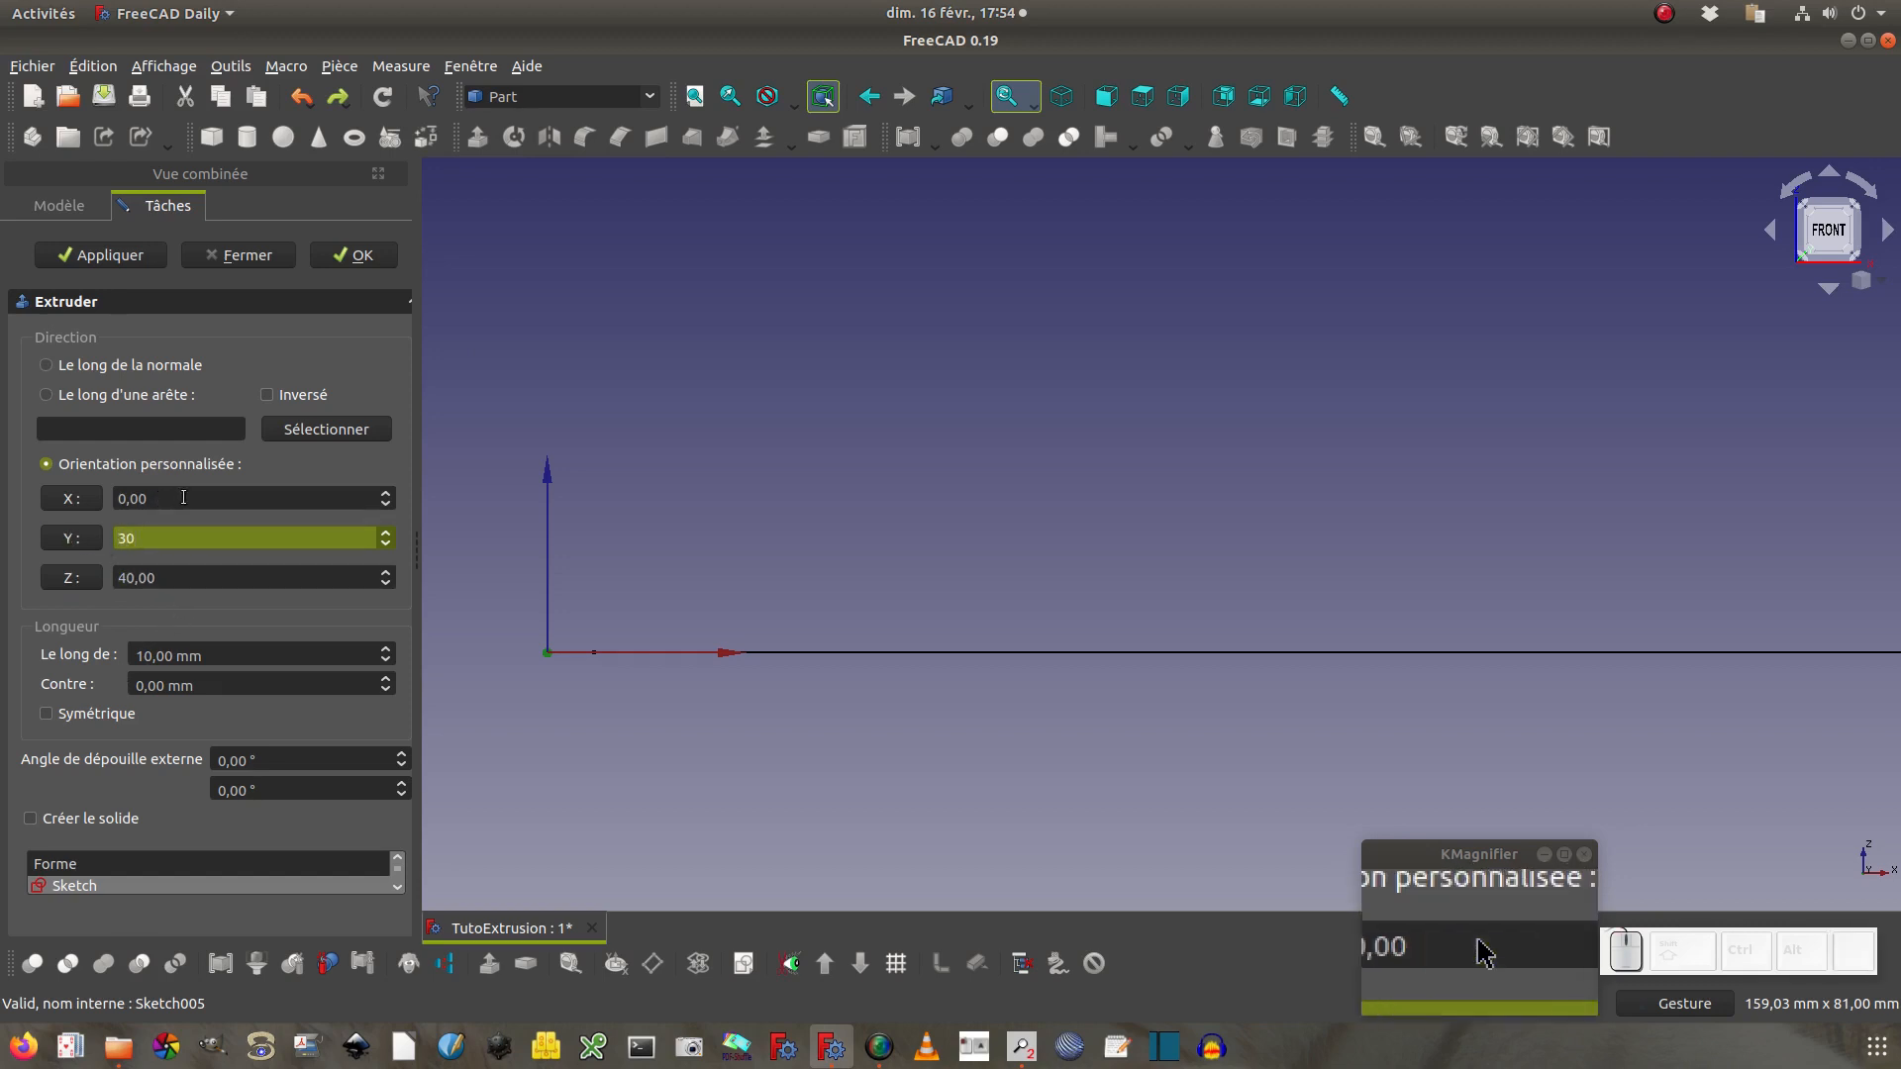
left_click(184, 496)
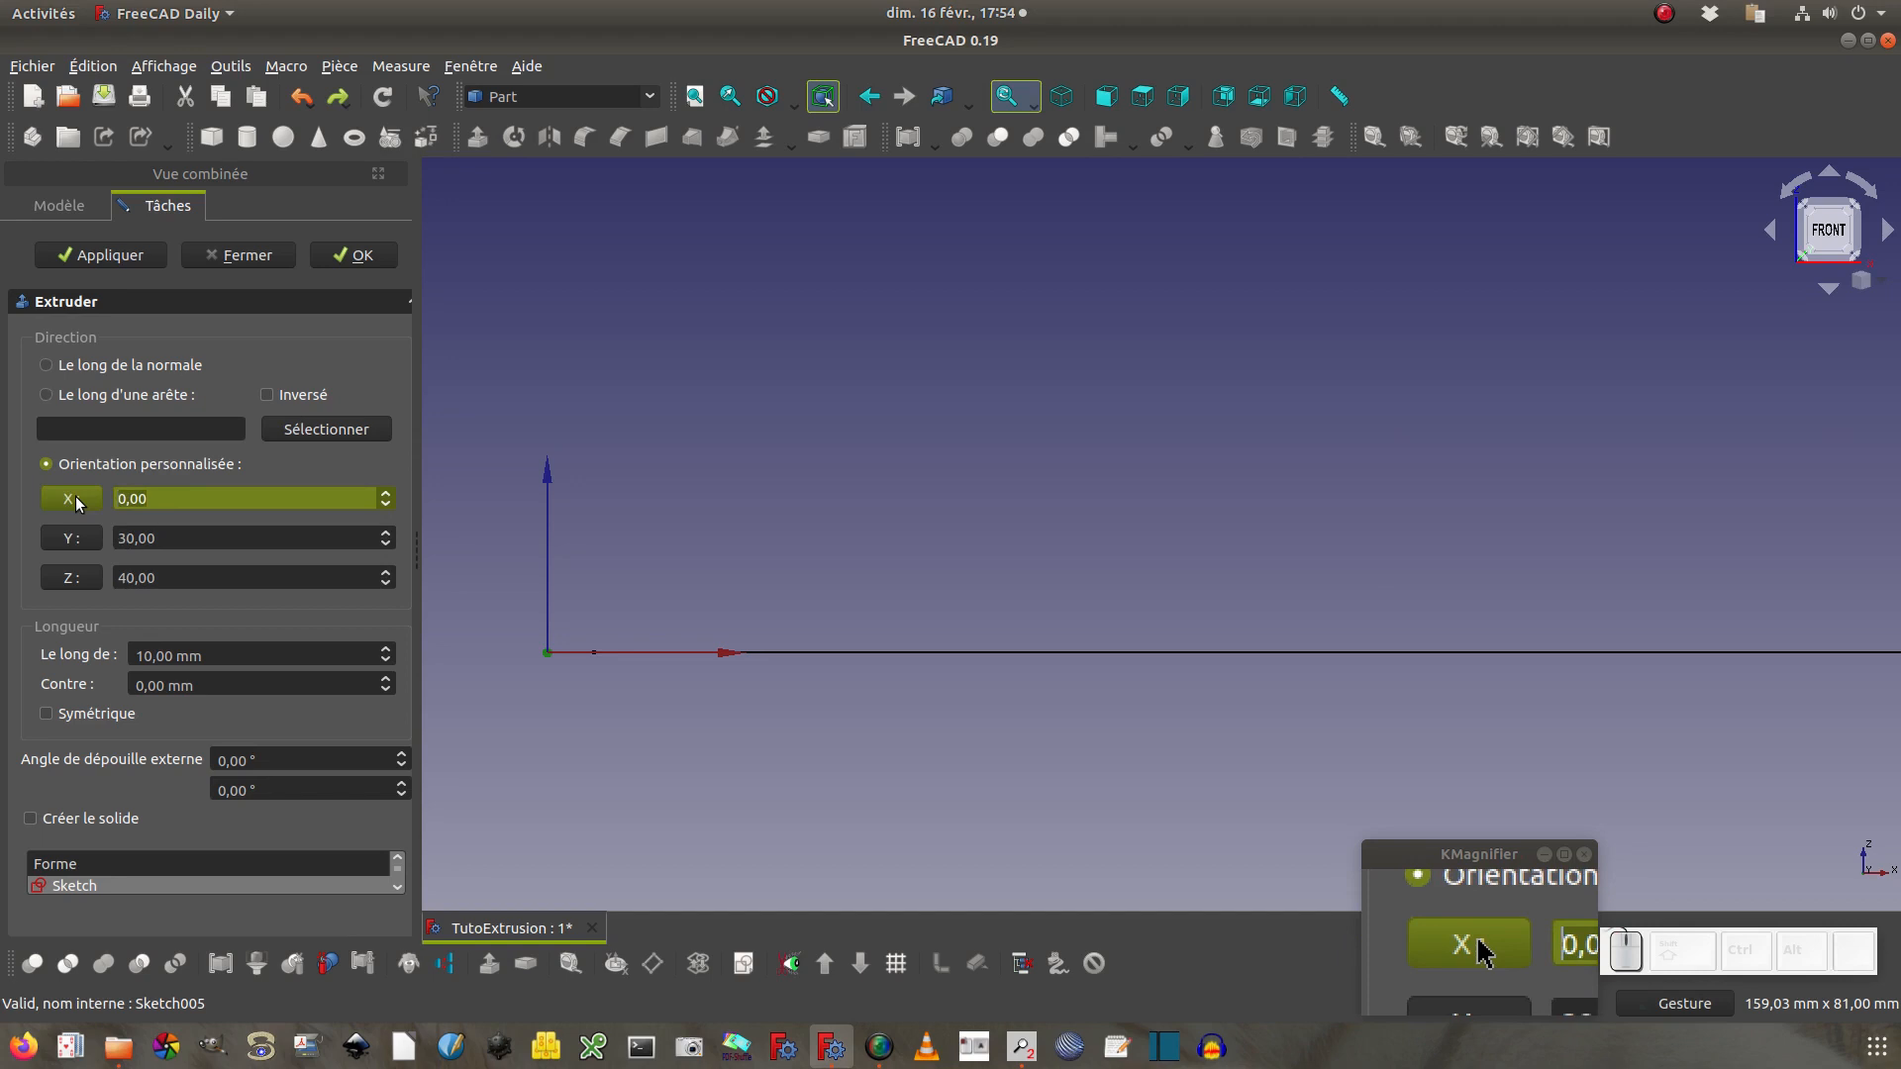
type("20")
Apply the extrusion to the Rectangle as a solid with a length of 30 mm along the direction, then close the task
left_click(221, 658)
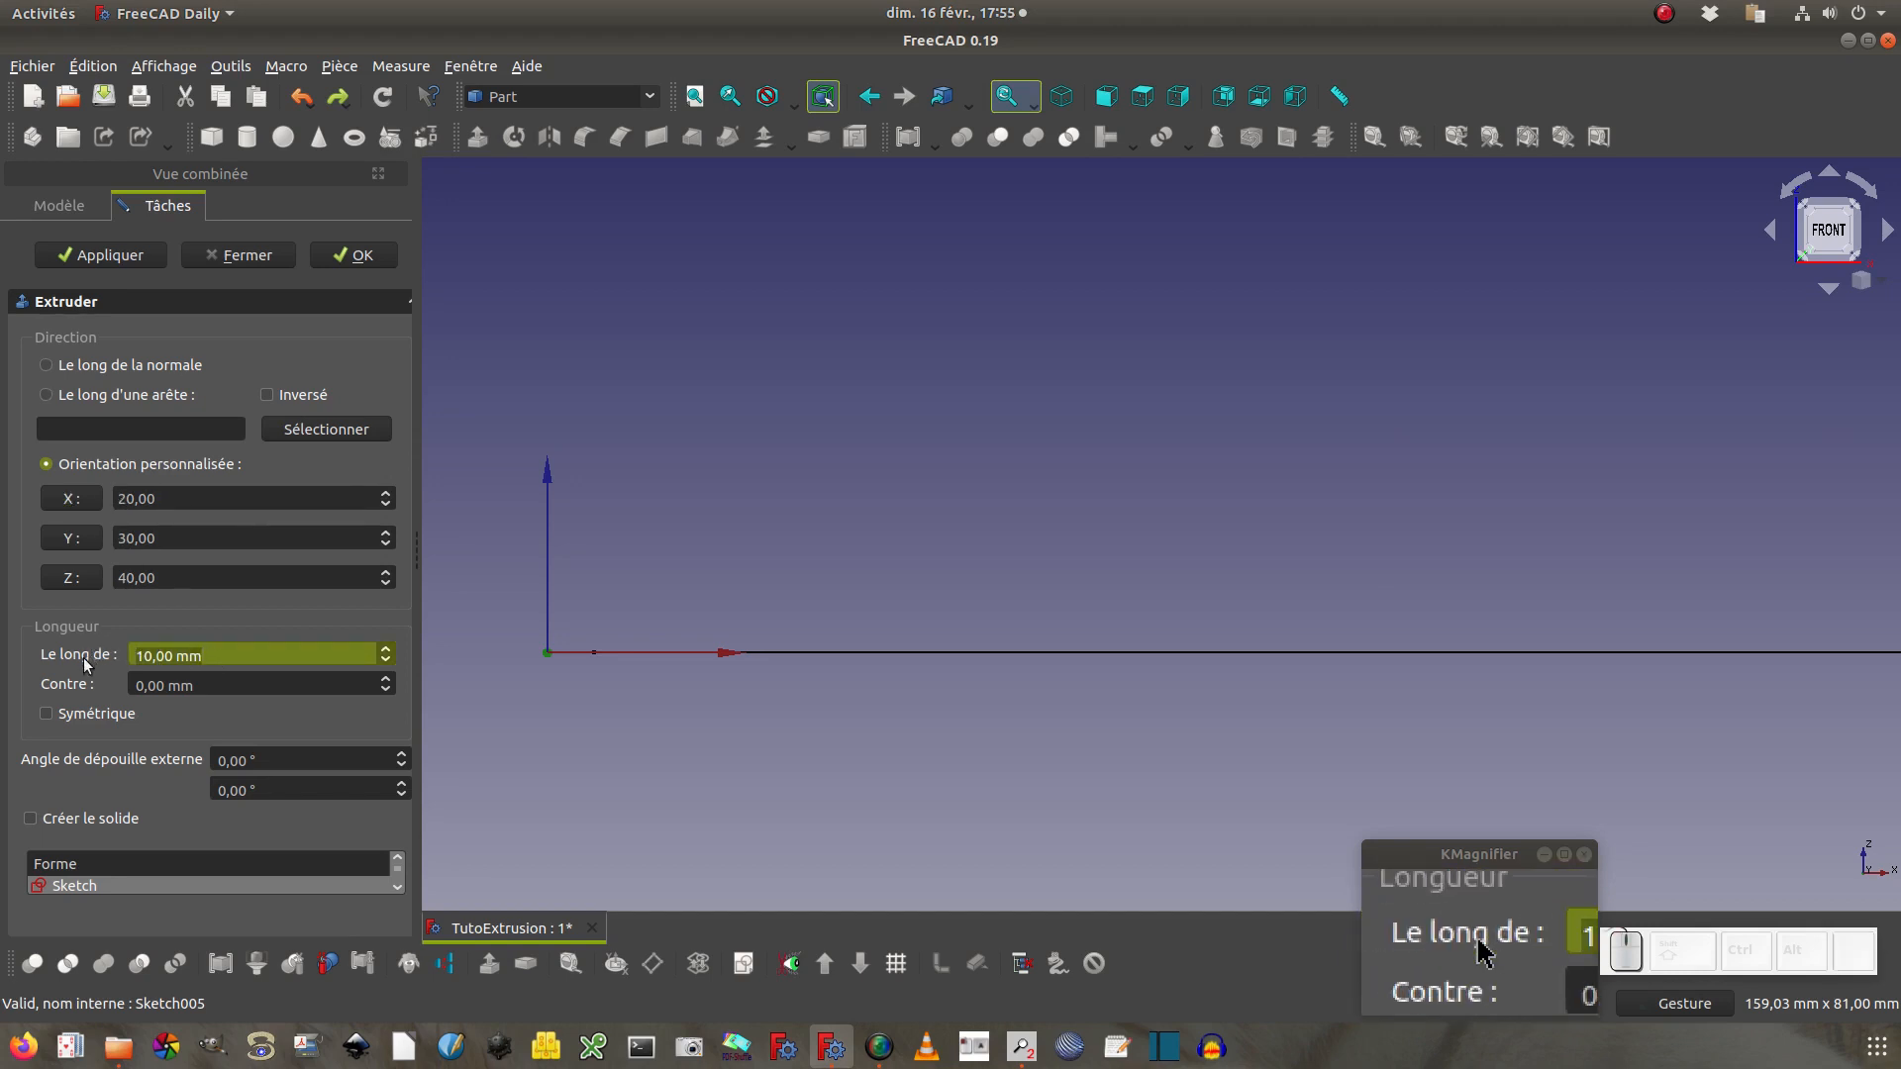
type("30")
left_click(180, 715)
left_click(123, 817)
scroll(165, 891, "down", 1)
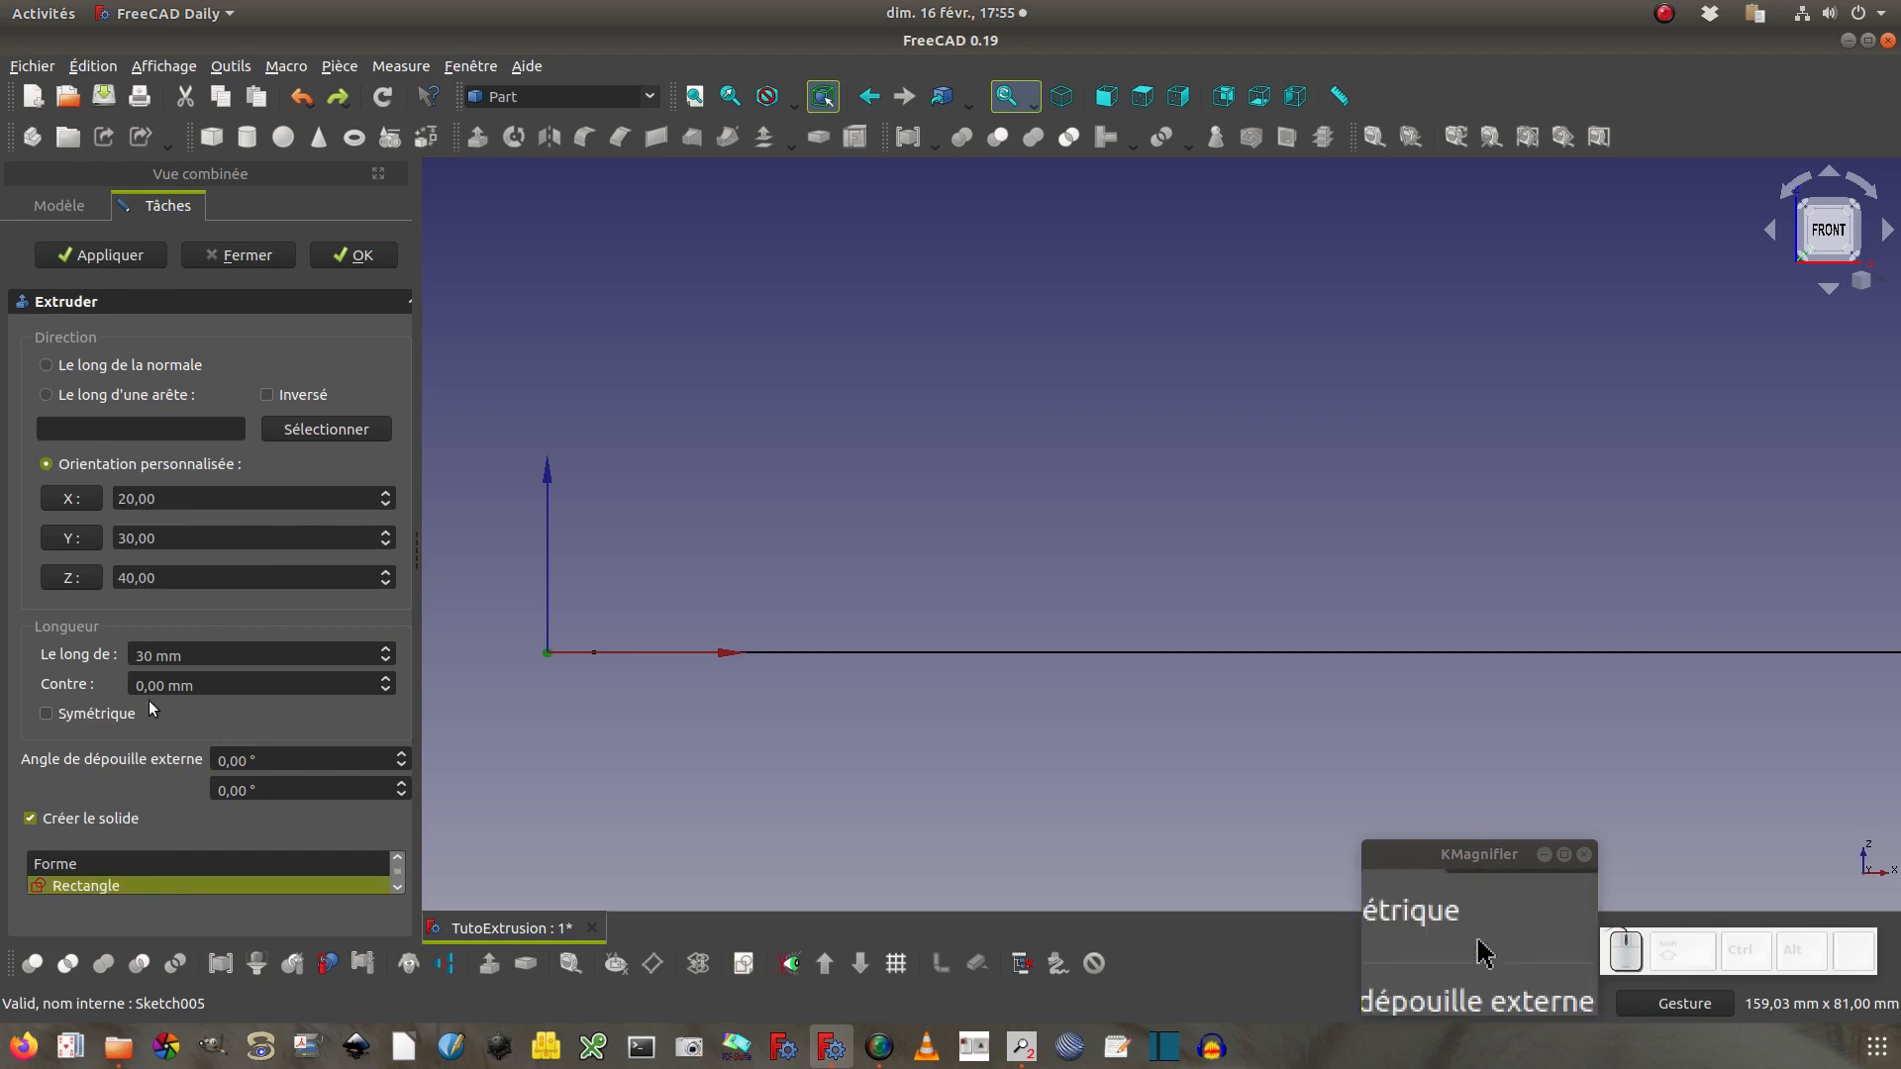
left_click(123, 253)
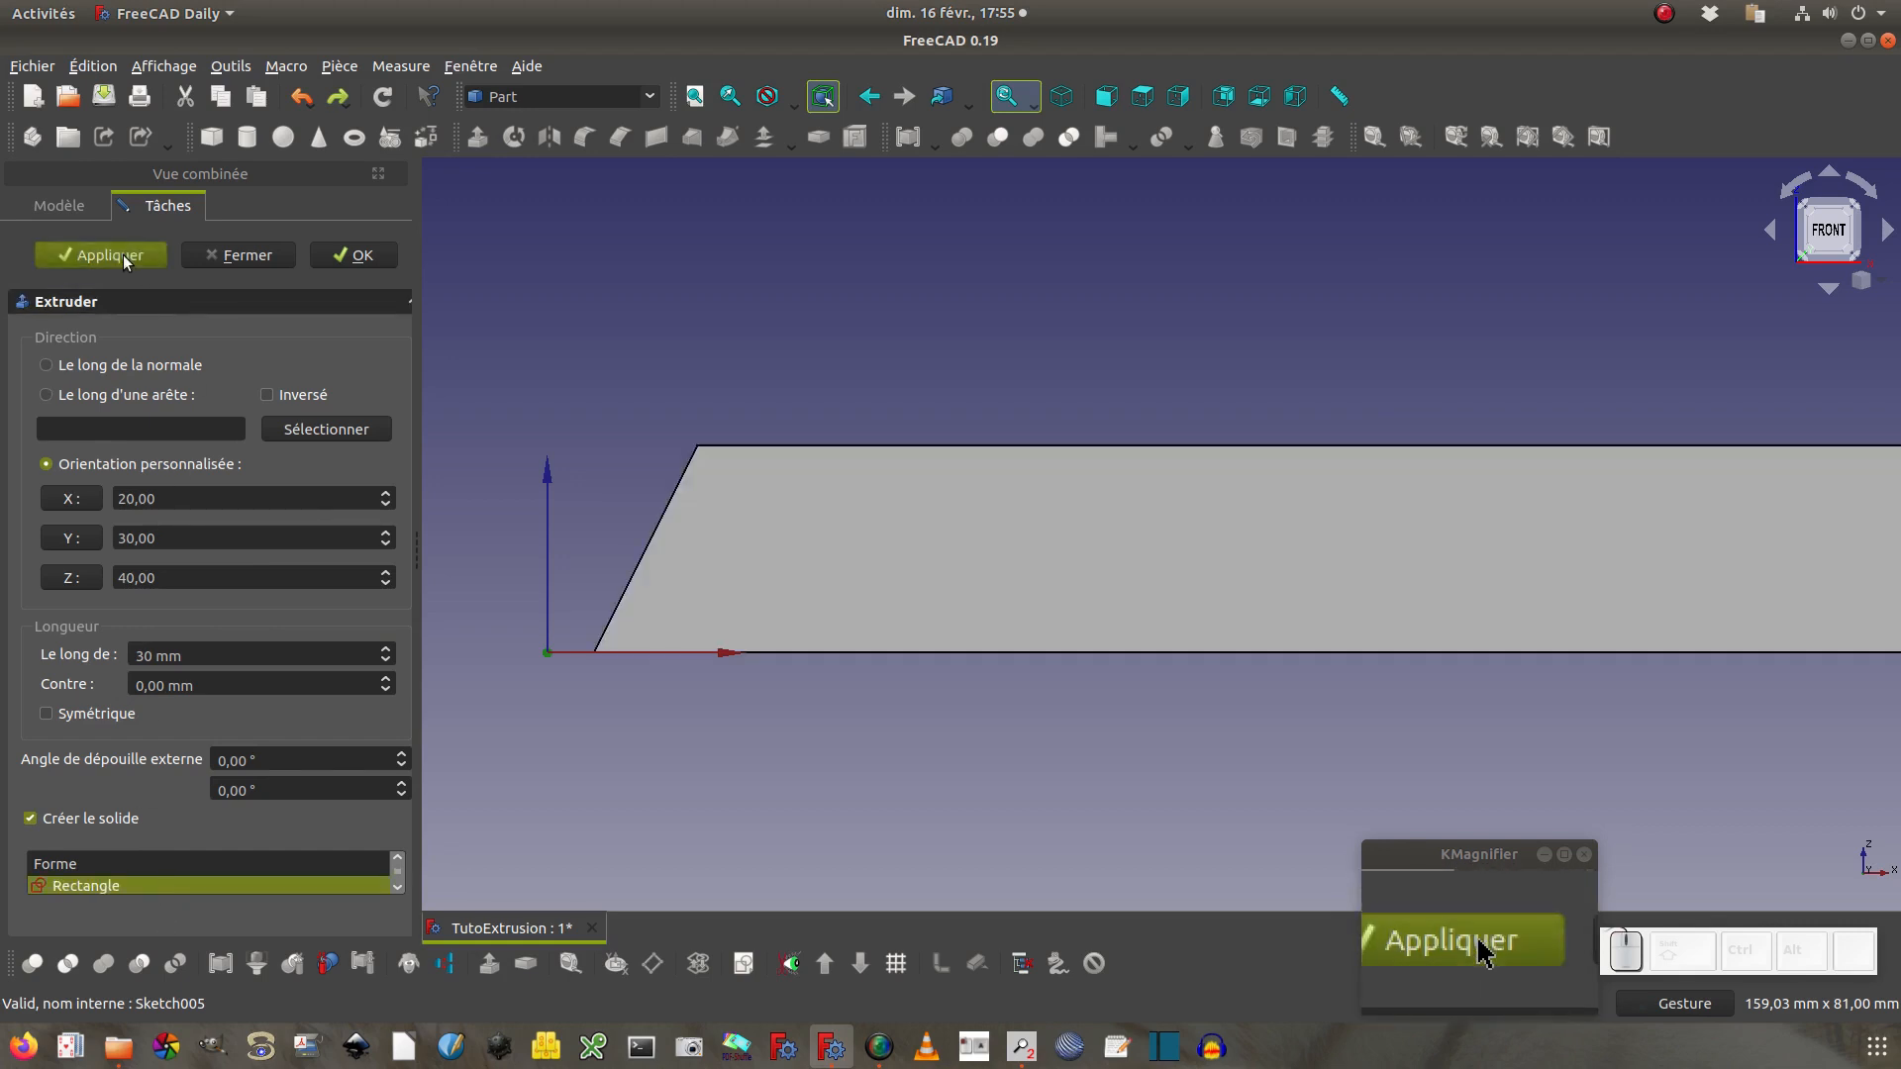
left_click_drag(595, 693, 479, 651)
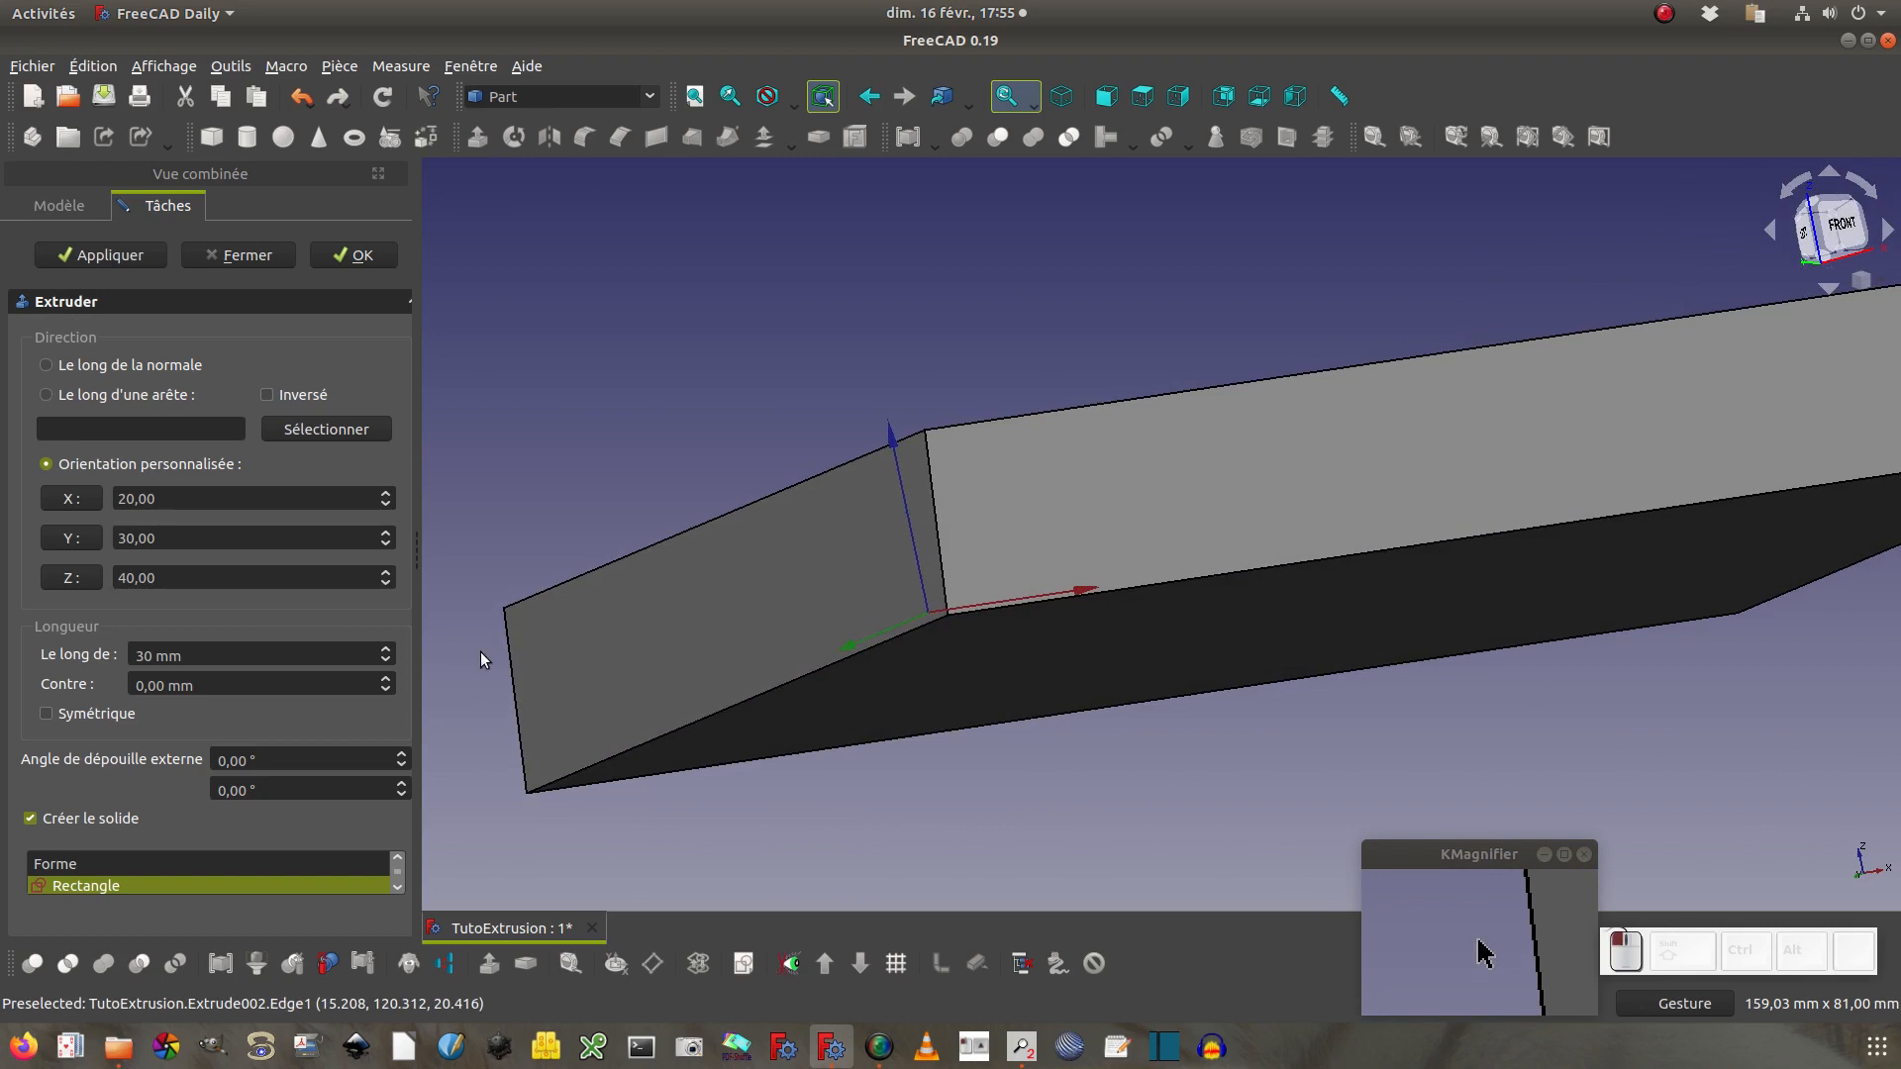
left_click(259, 256)
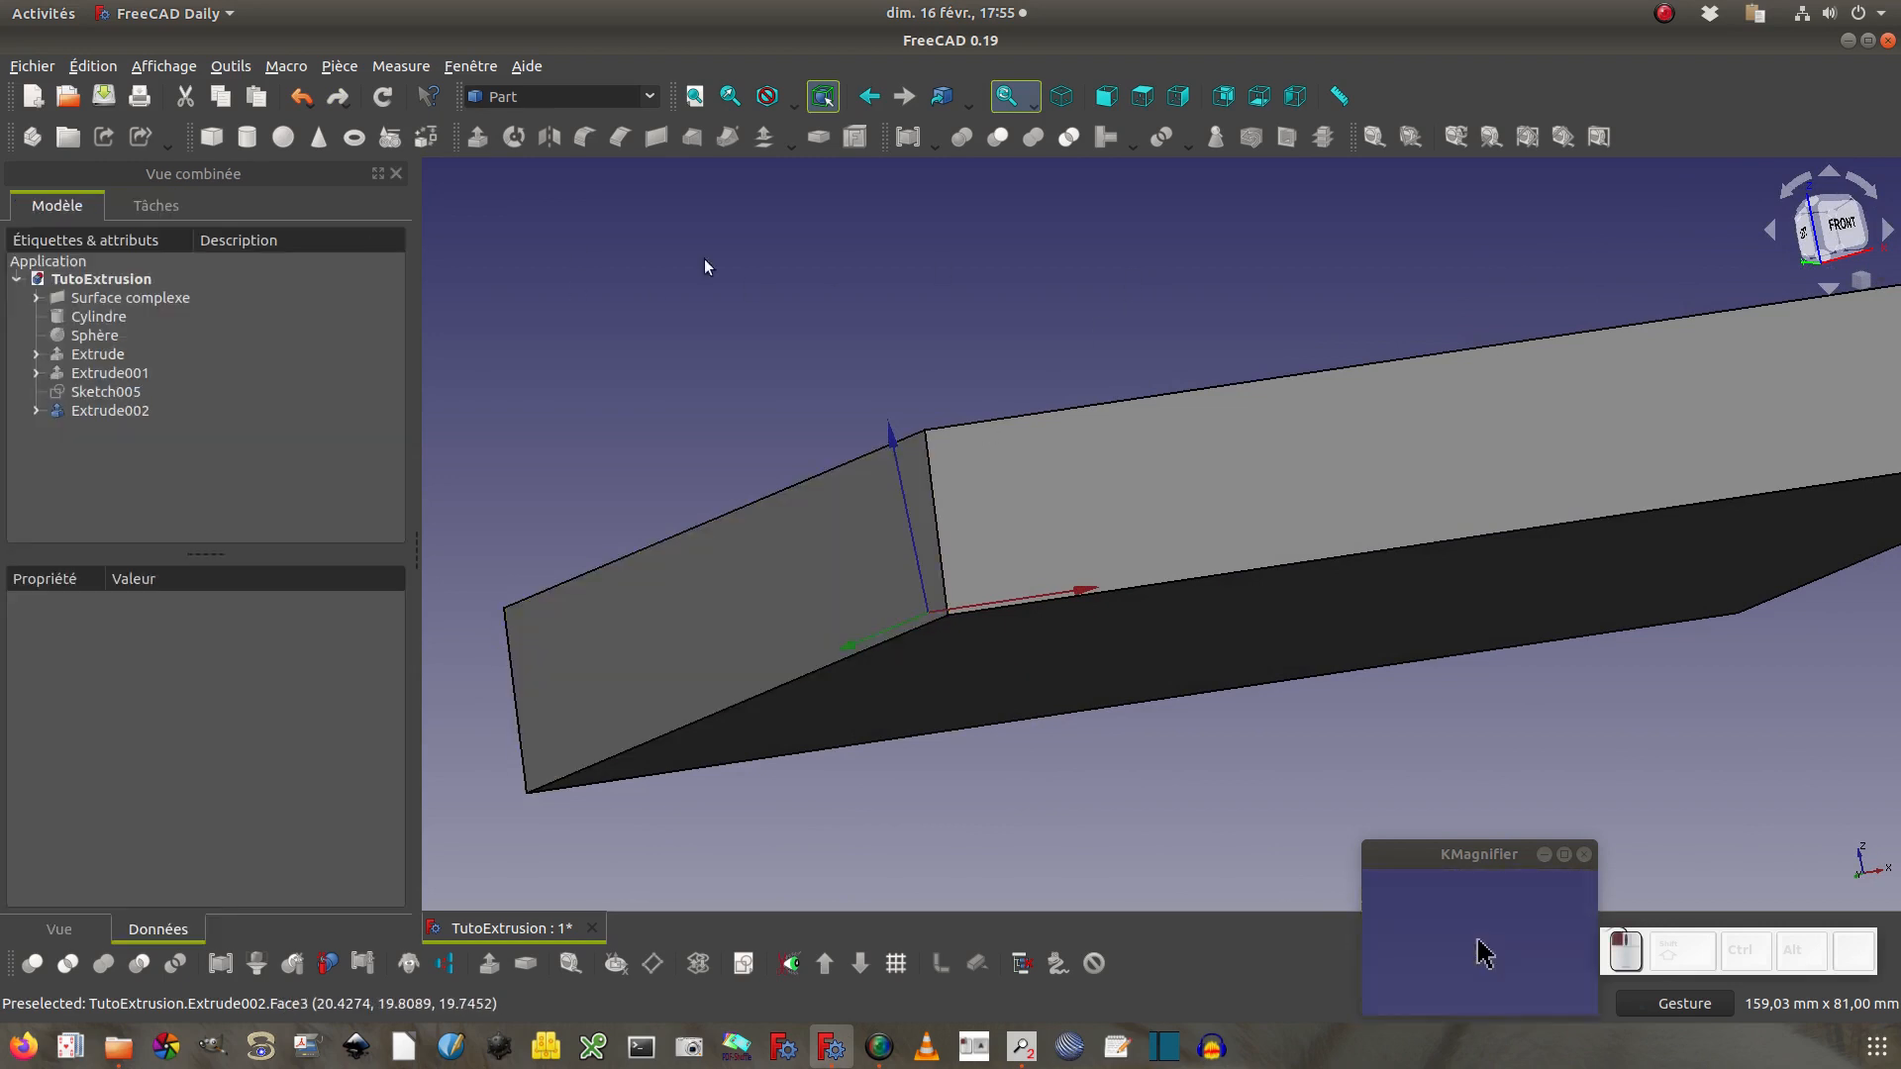
Measure the linear distance between the upper and lower vertices of the new solid's slanted corner edge near the origin
left_click(1372, 138)
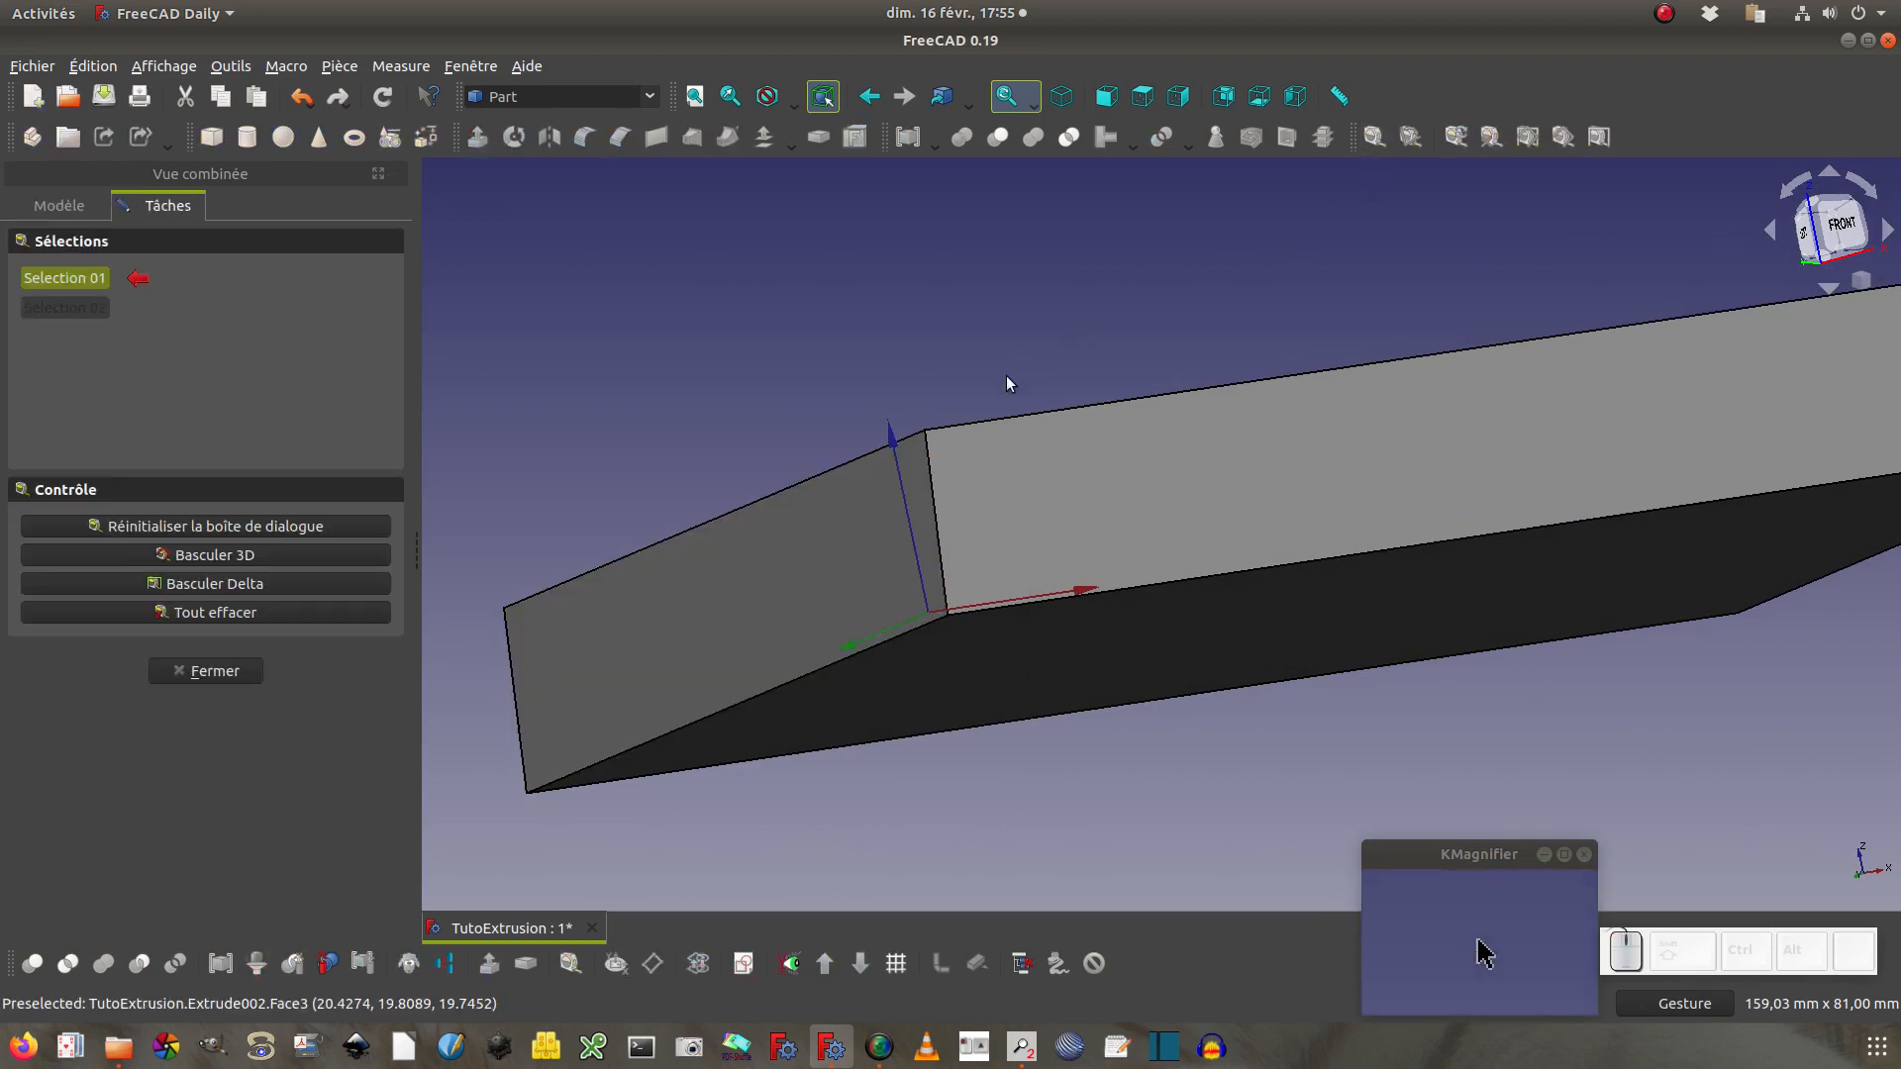
left_click(929, 438)
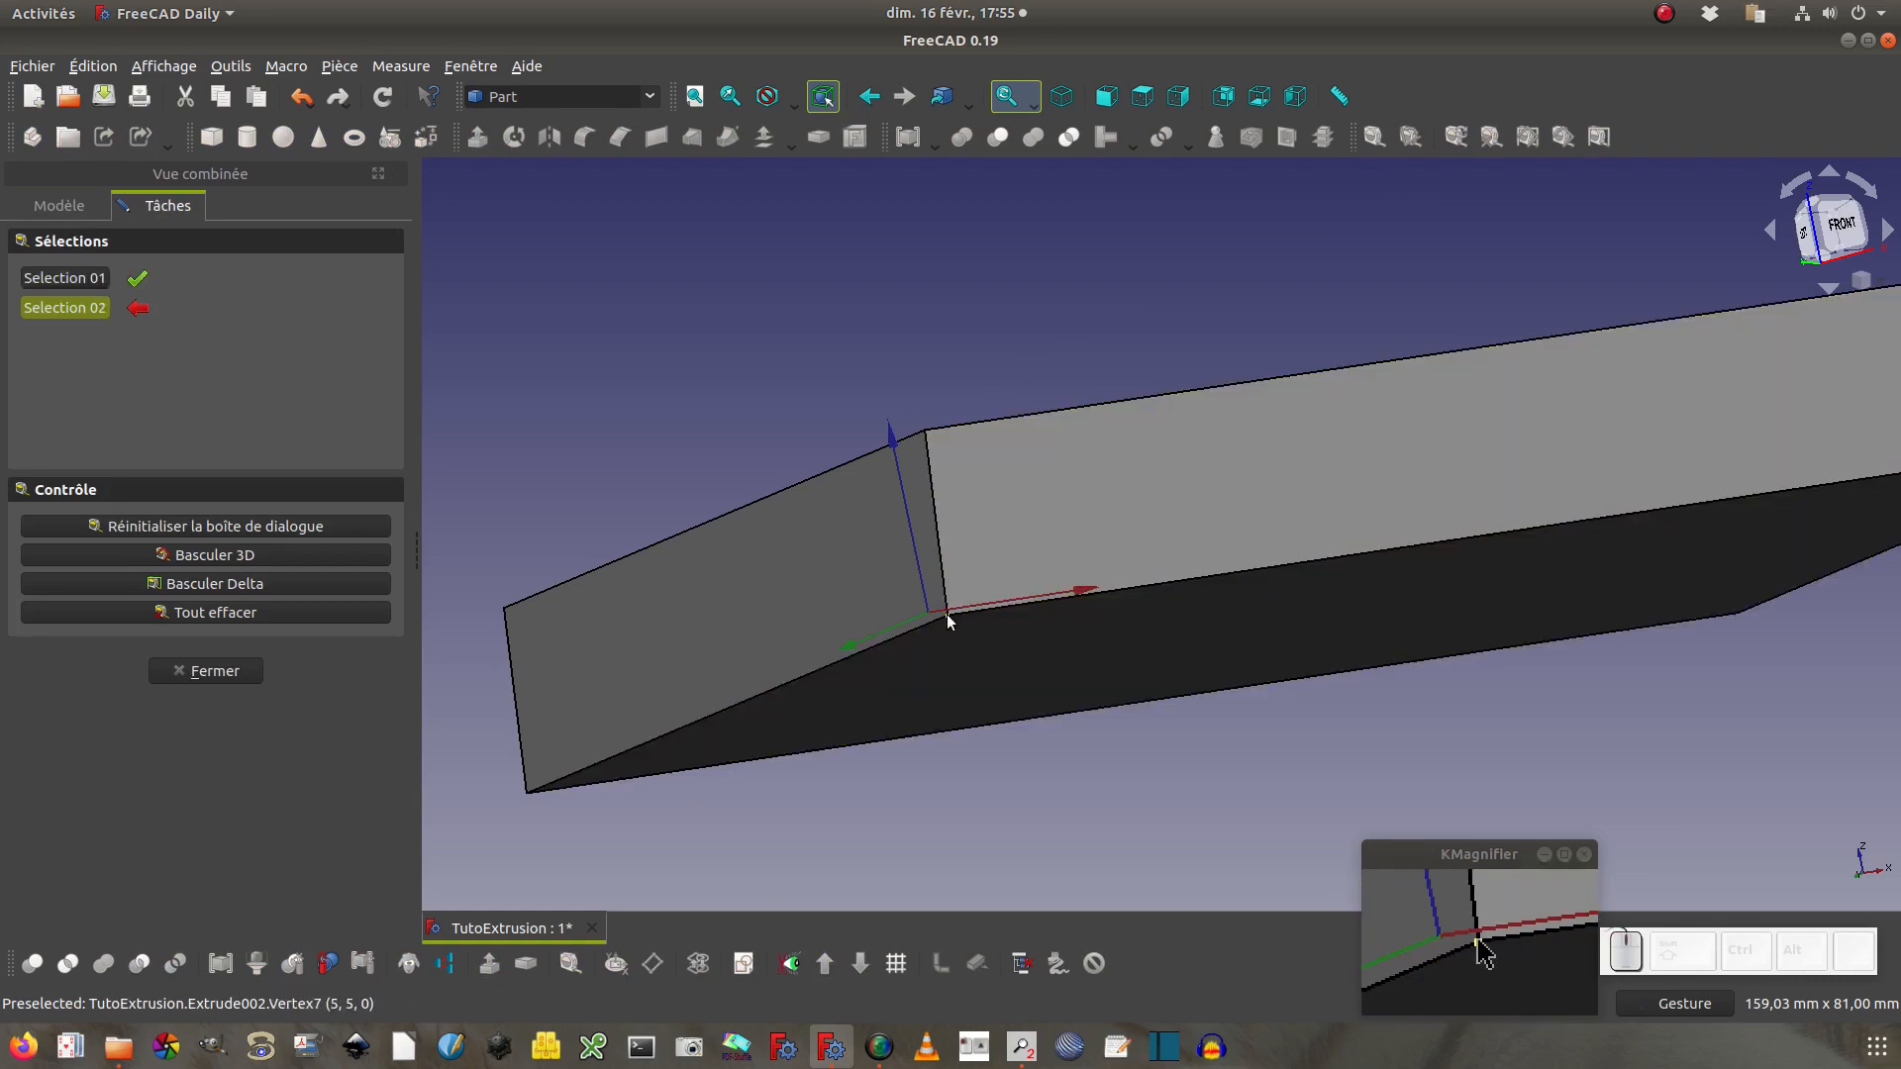
left_click(947, 614)
left_click_drag(803, 260, 1007, 324)
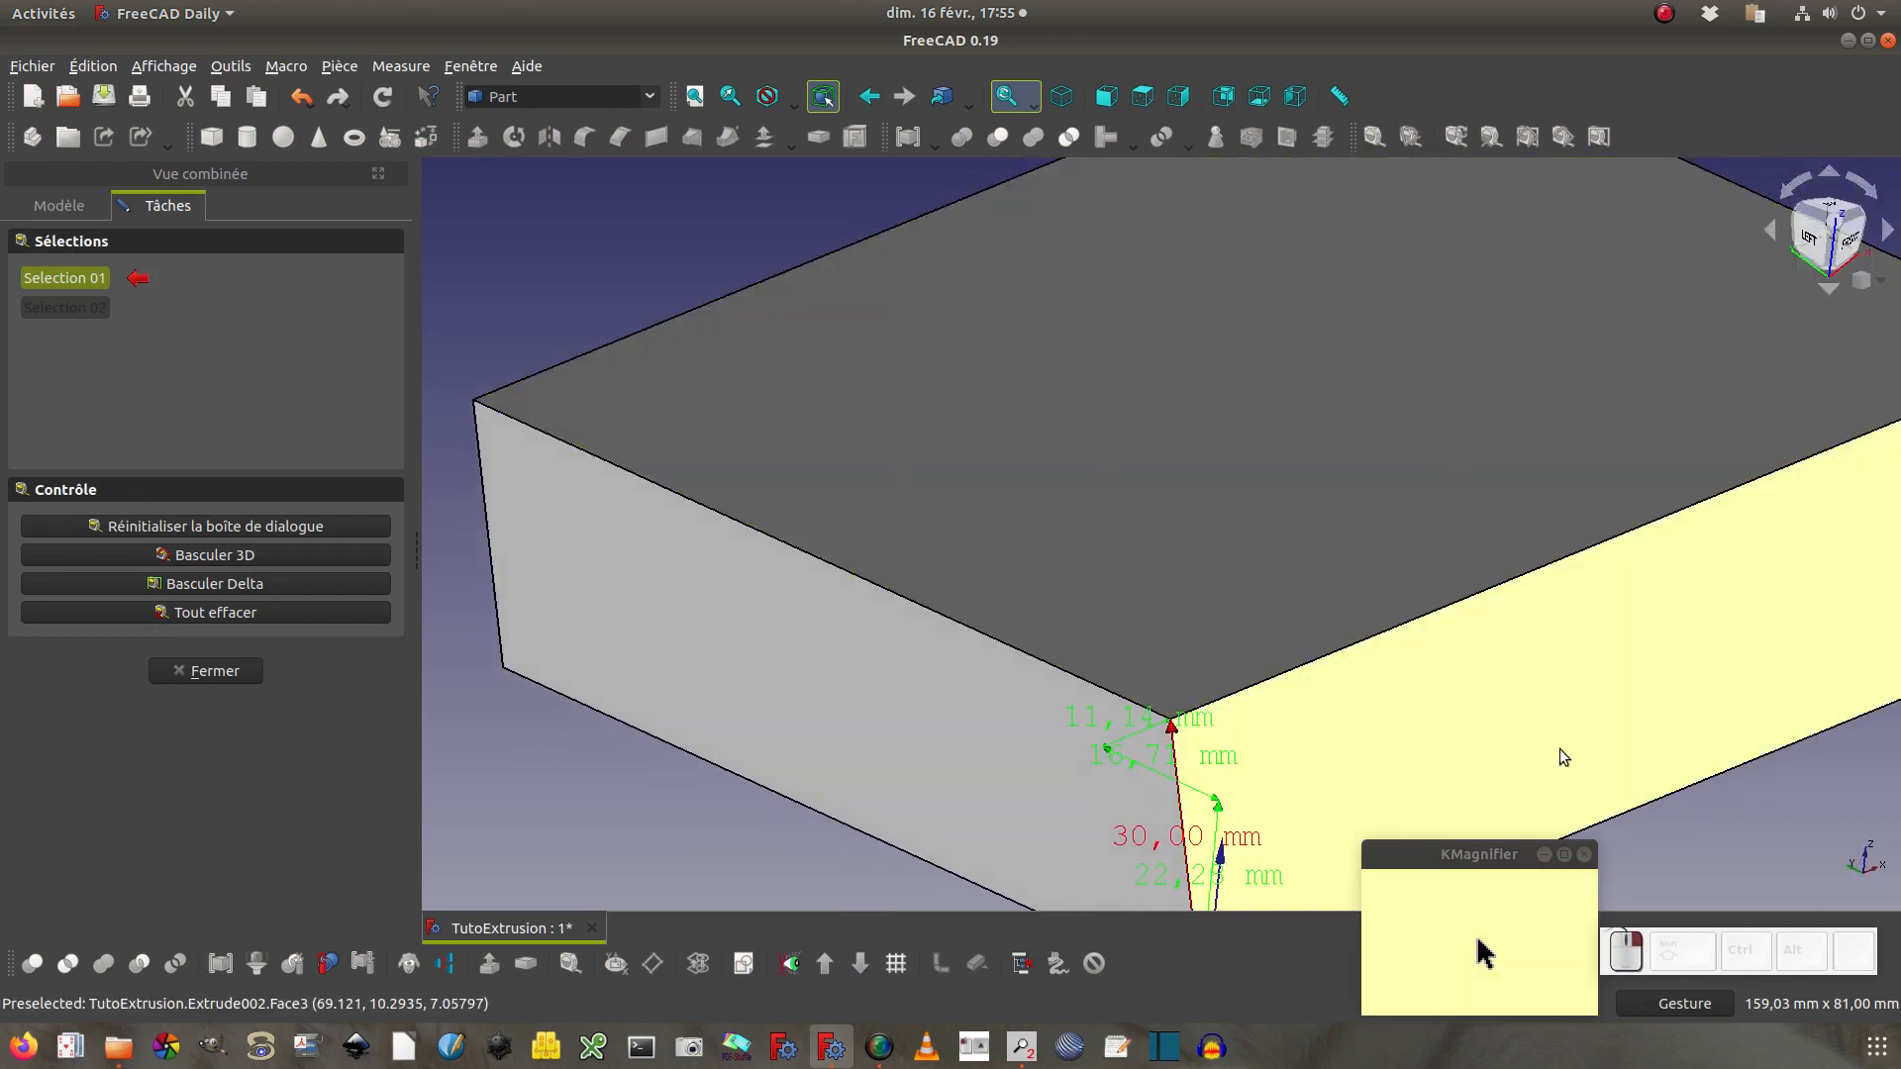
Close the measuring task, refresh the measurements and undo the Rectangle's extrusion
right_click_drag(1558, 747, 1540, 637)
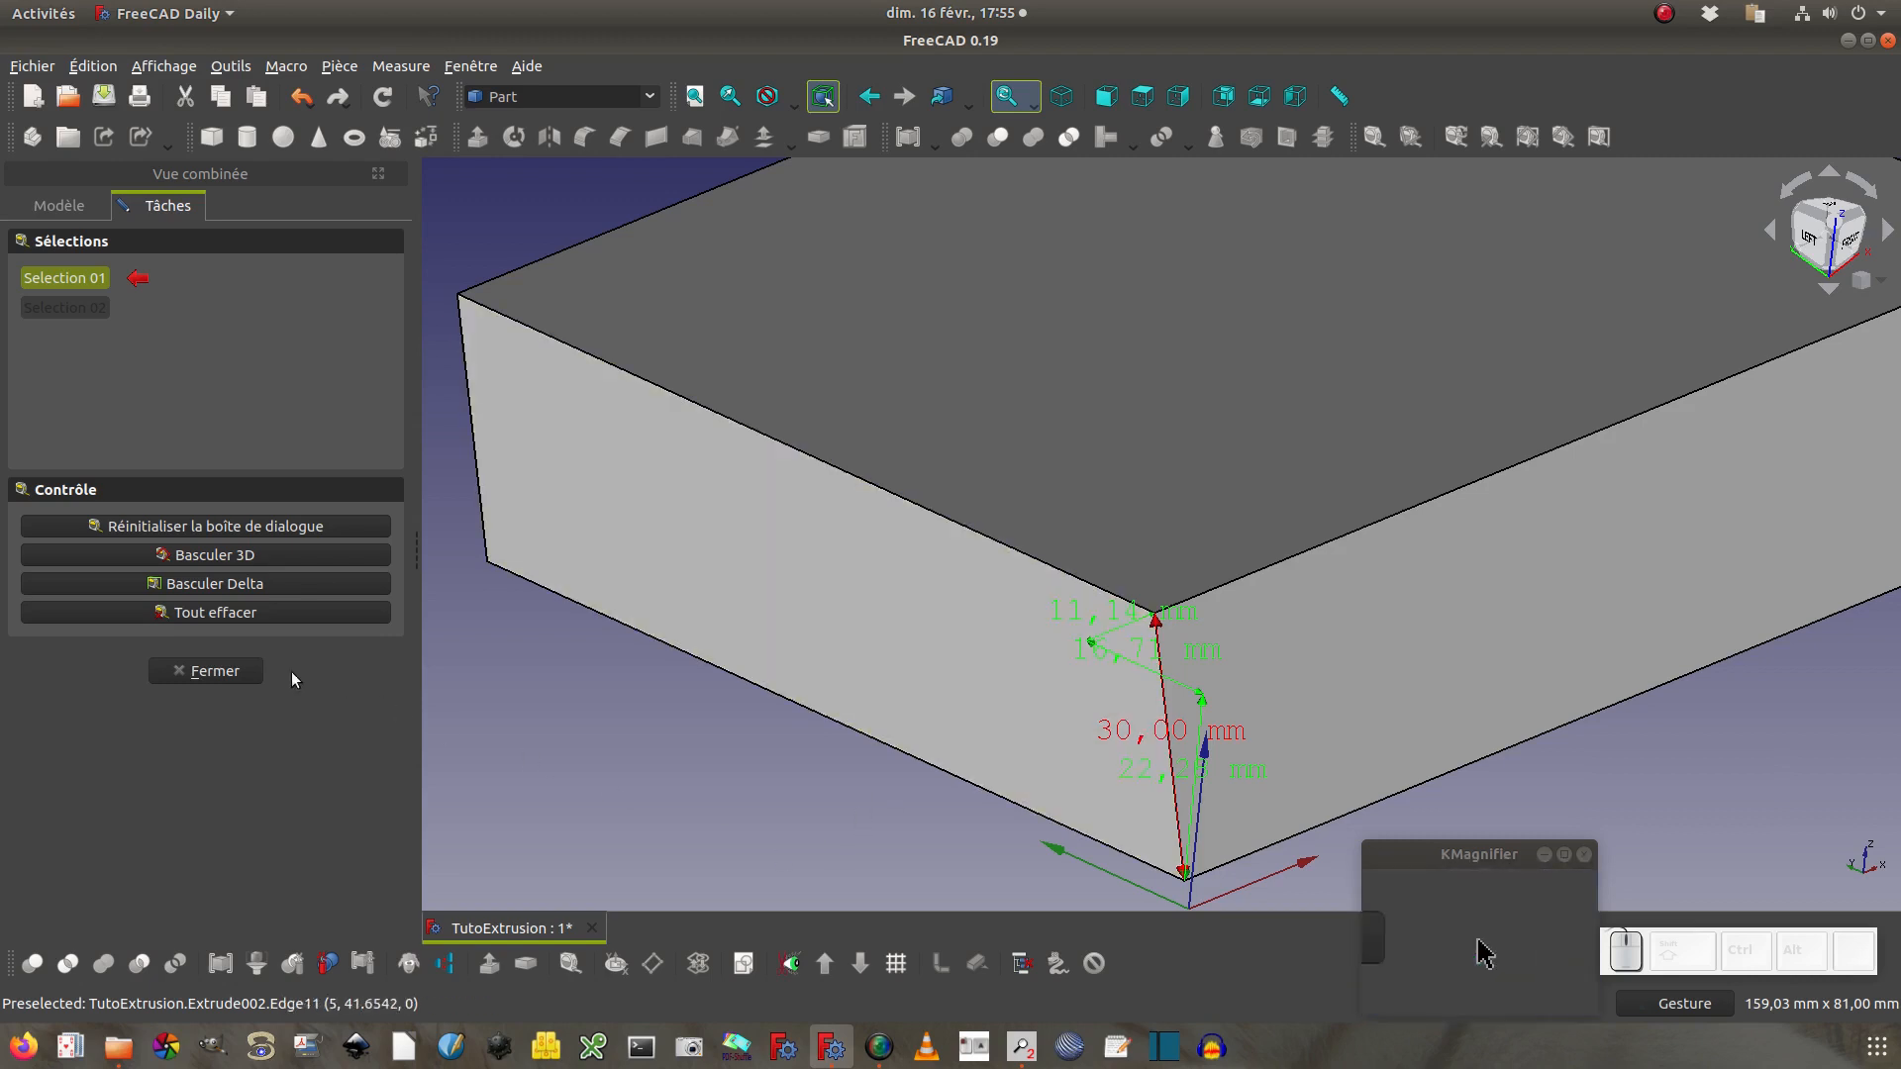
left_click(253, 670)
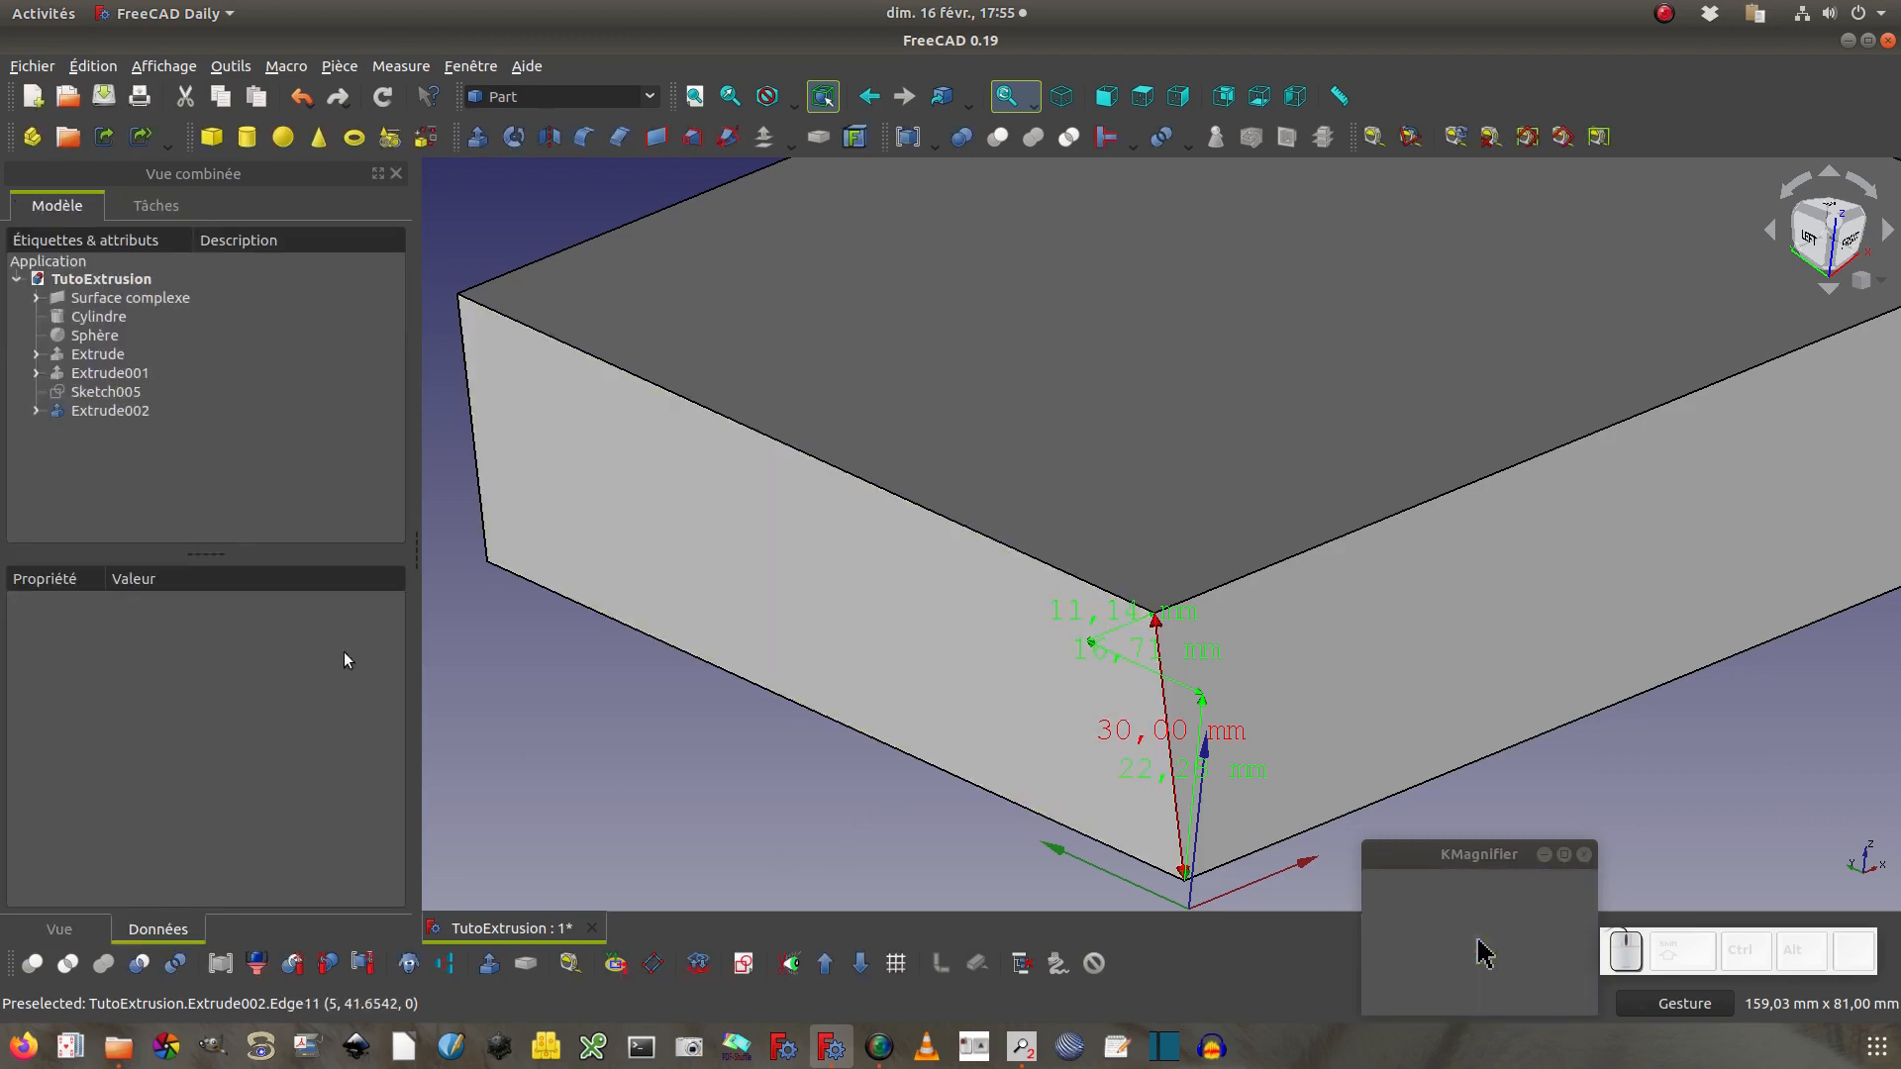
left_click(1456, 138)
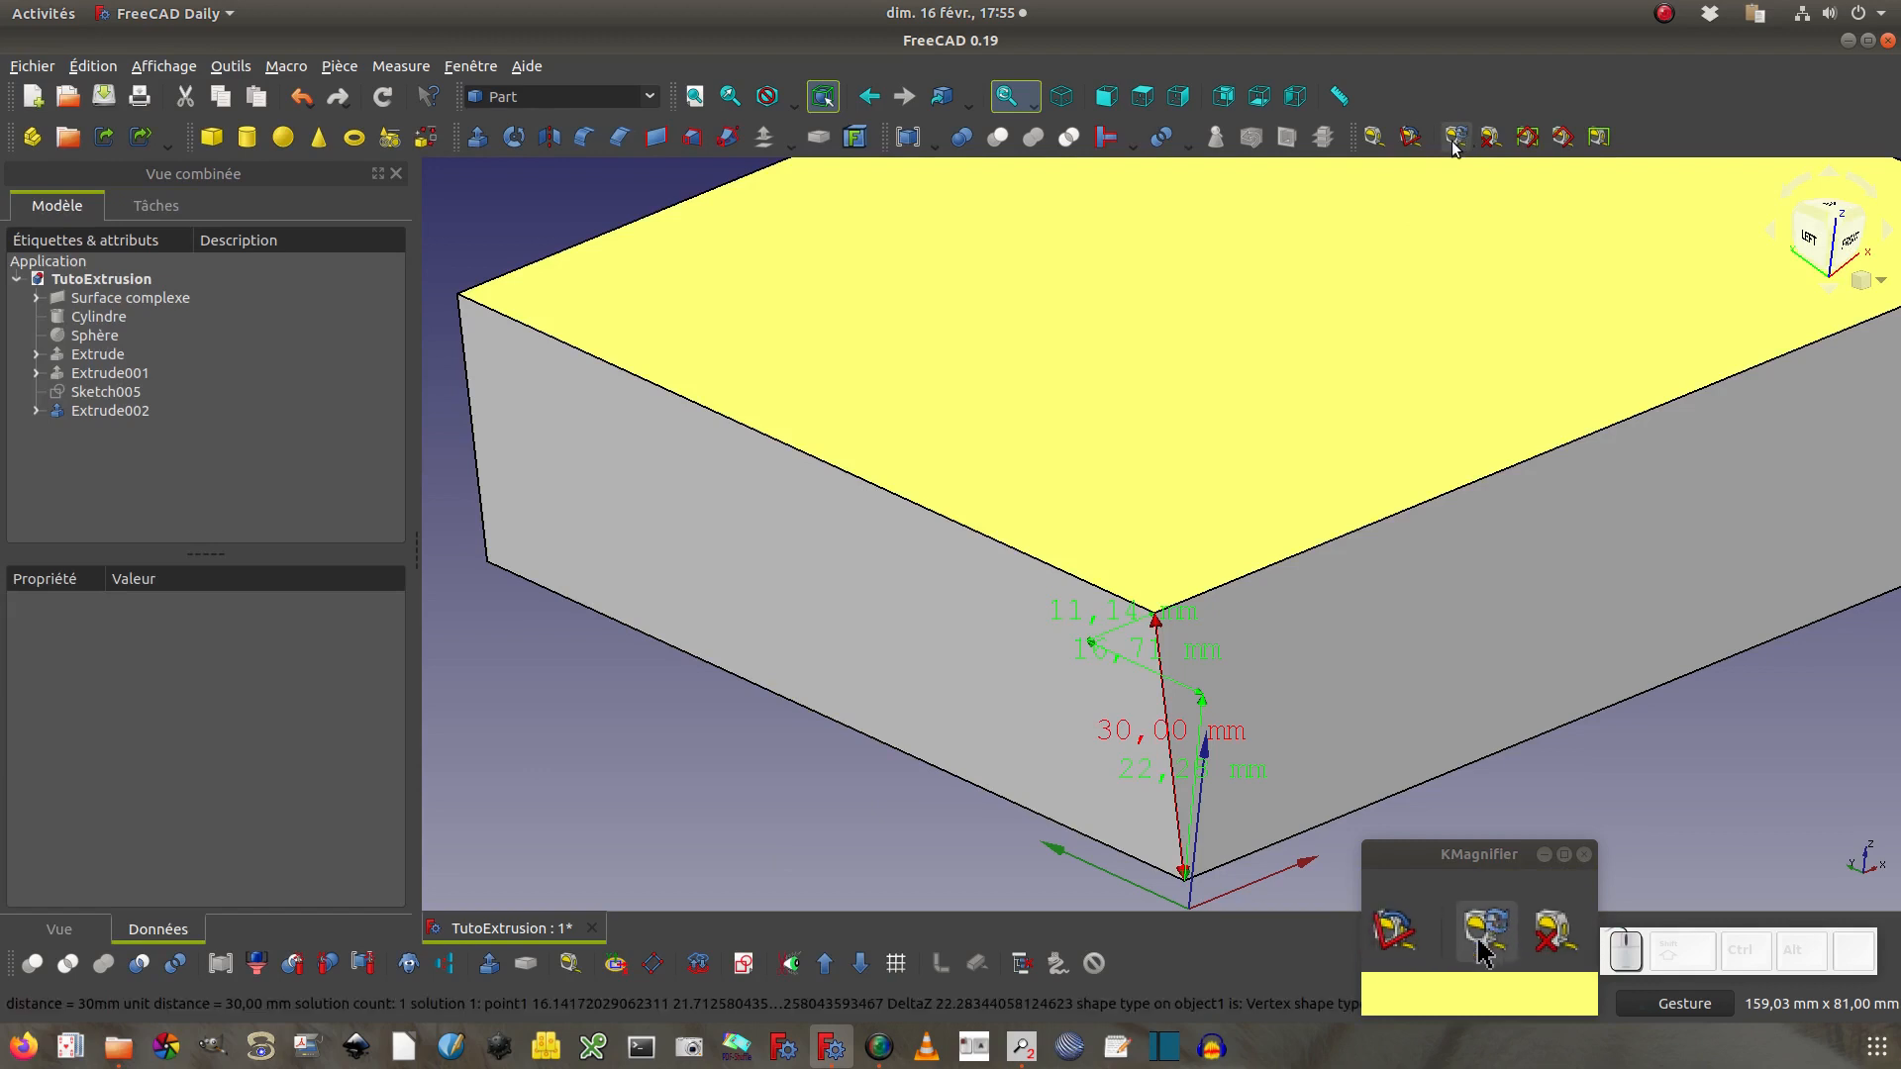
left_click(1447, 135)
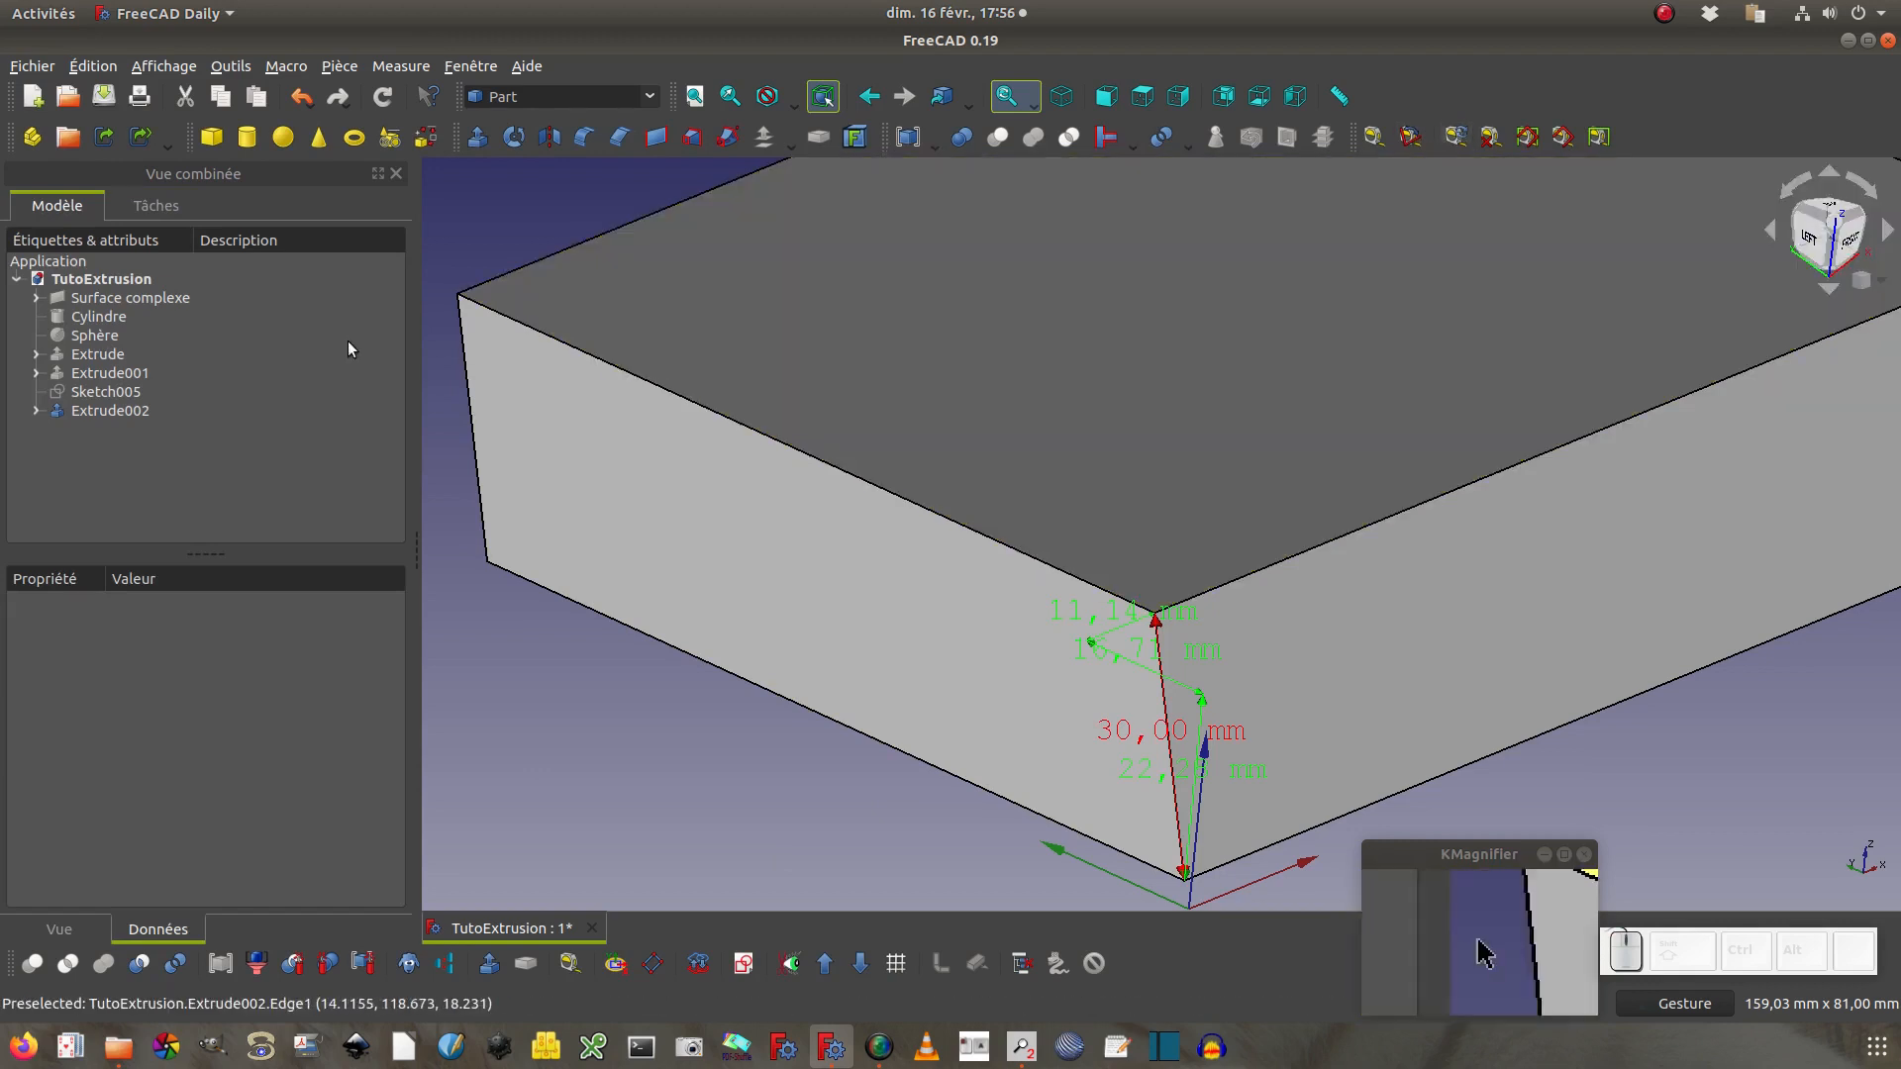
left_click(305, 100)
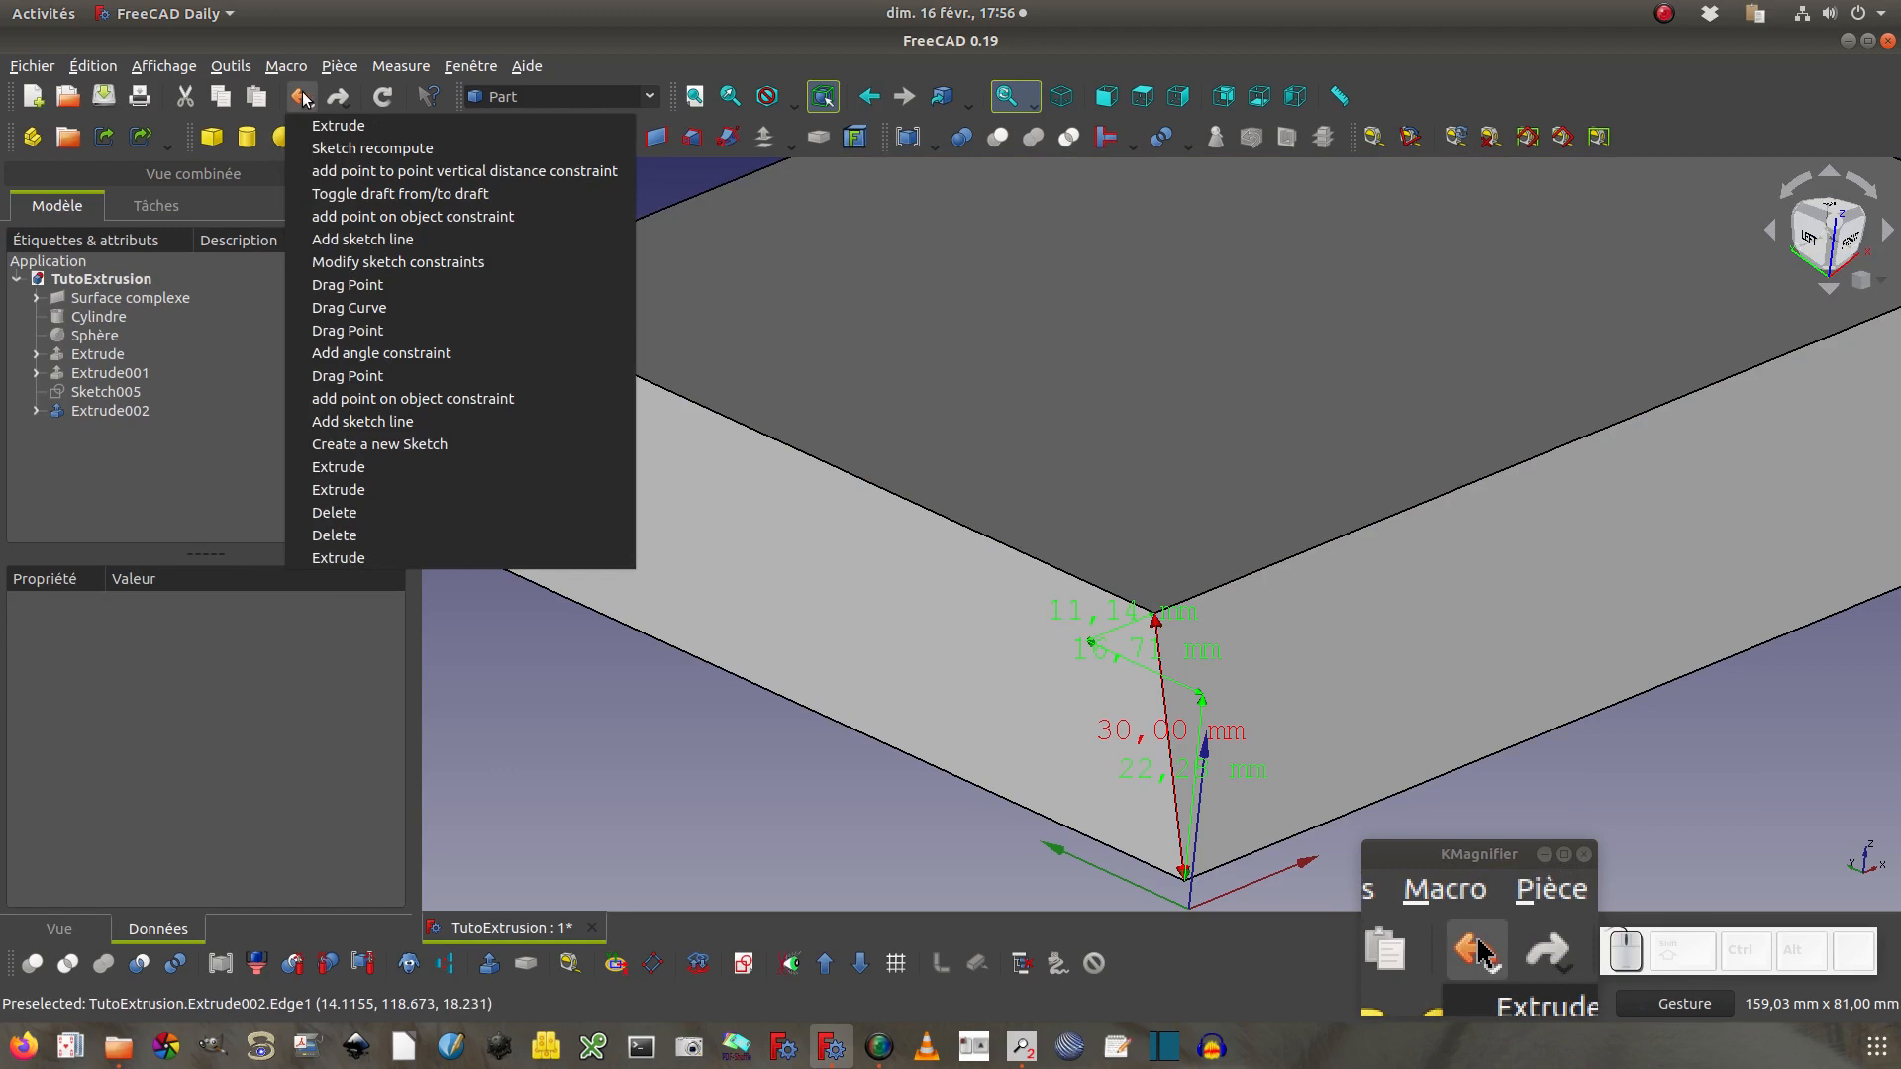
left_click_drag(668, 715, 639, 721)
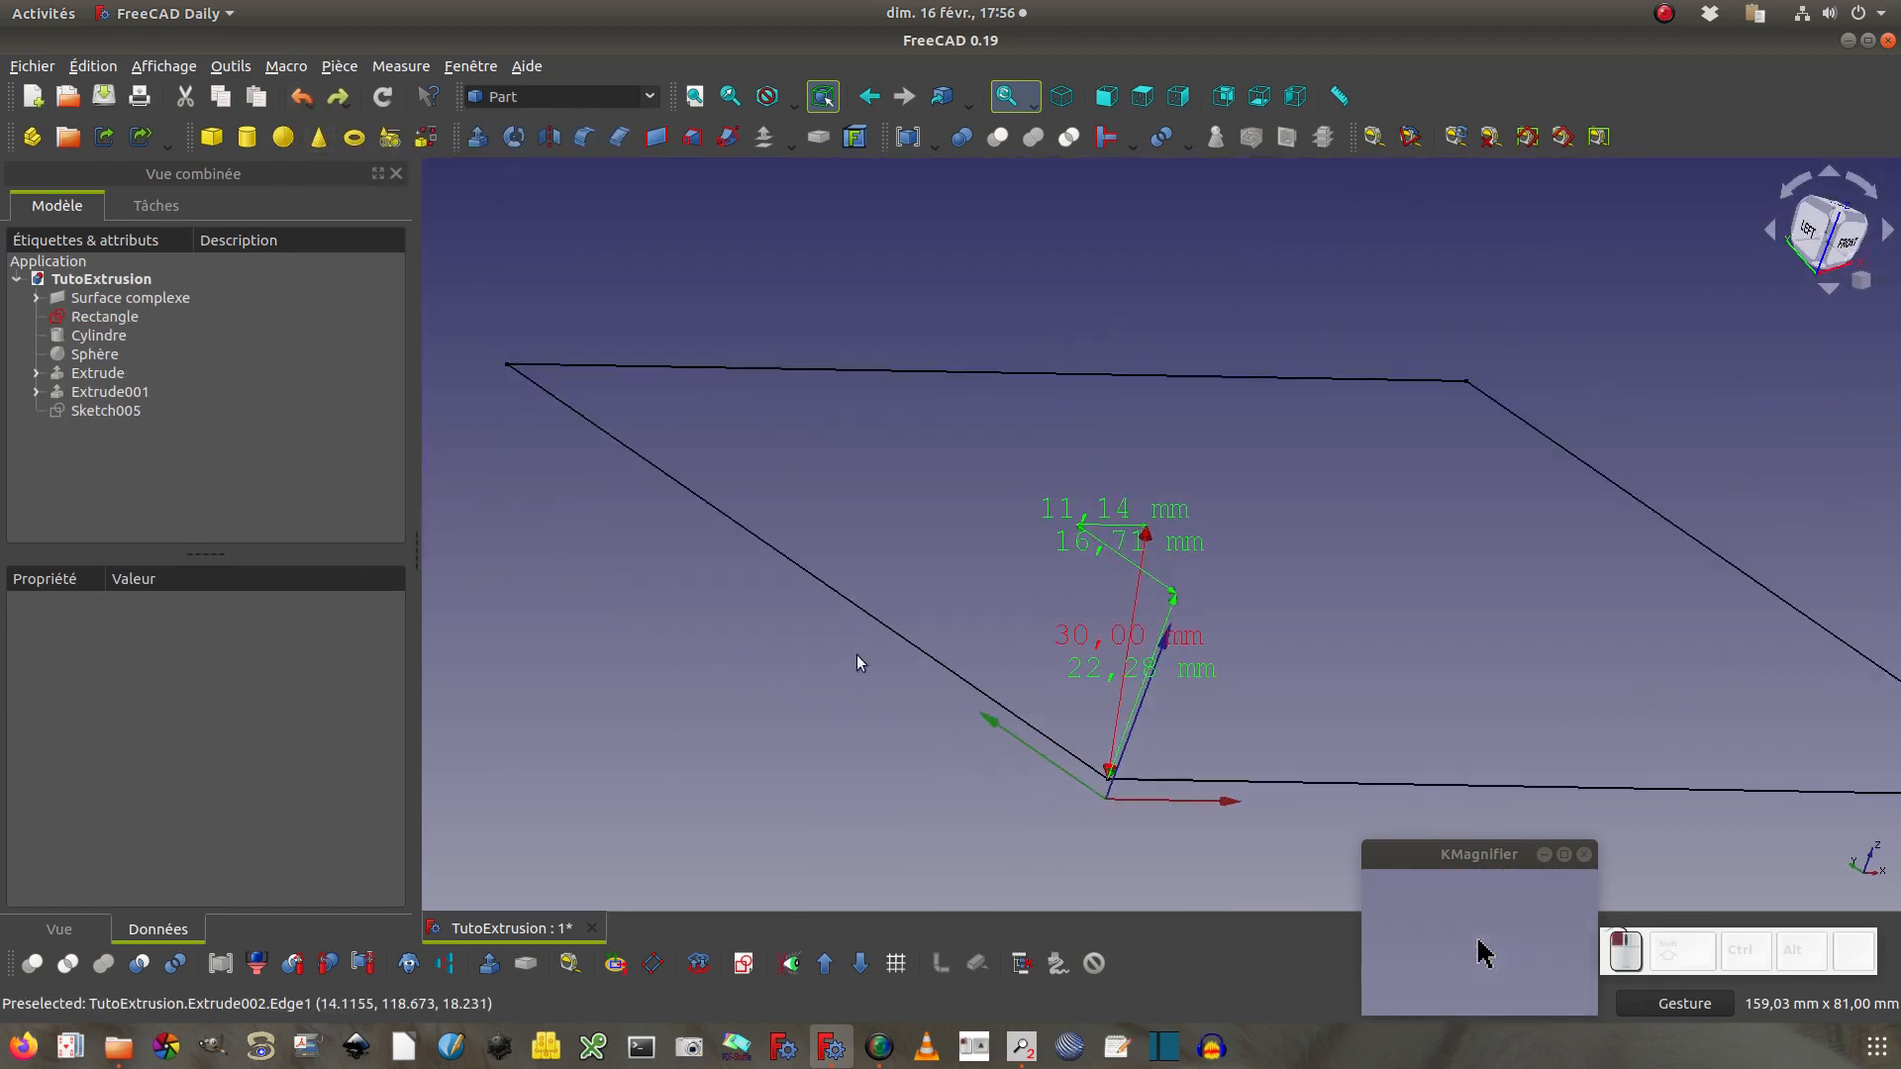
Clear all measurements through the linear measuring task and close it
left_click(1373, 137)
left_click(315, 612)
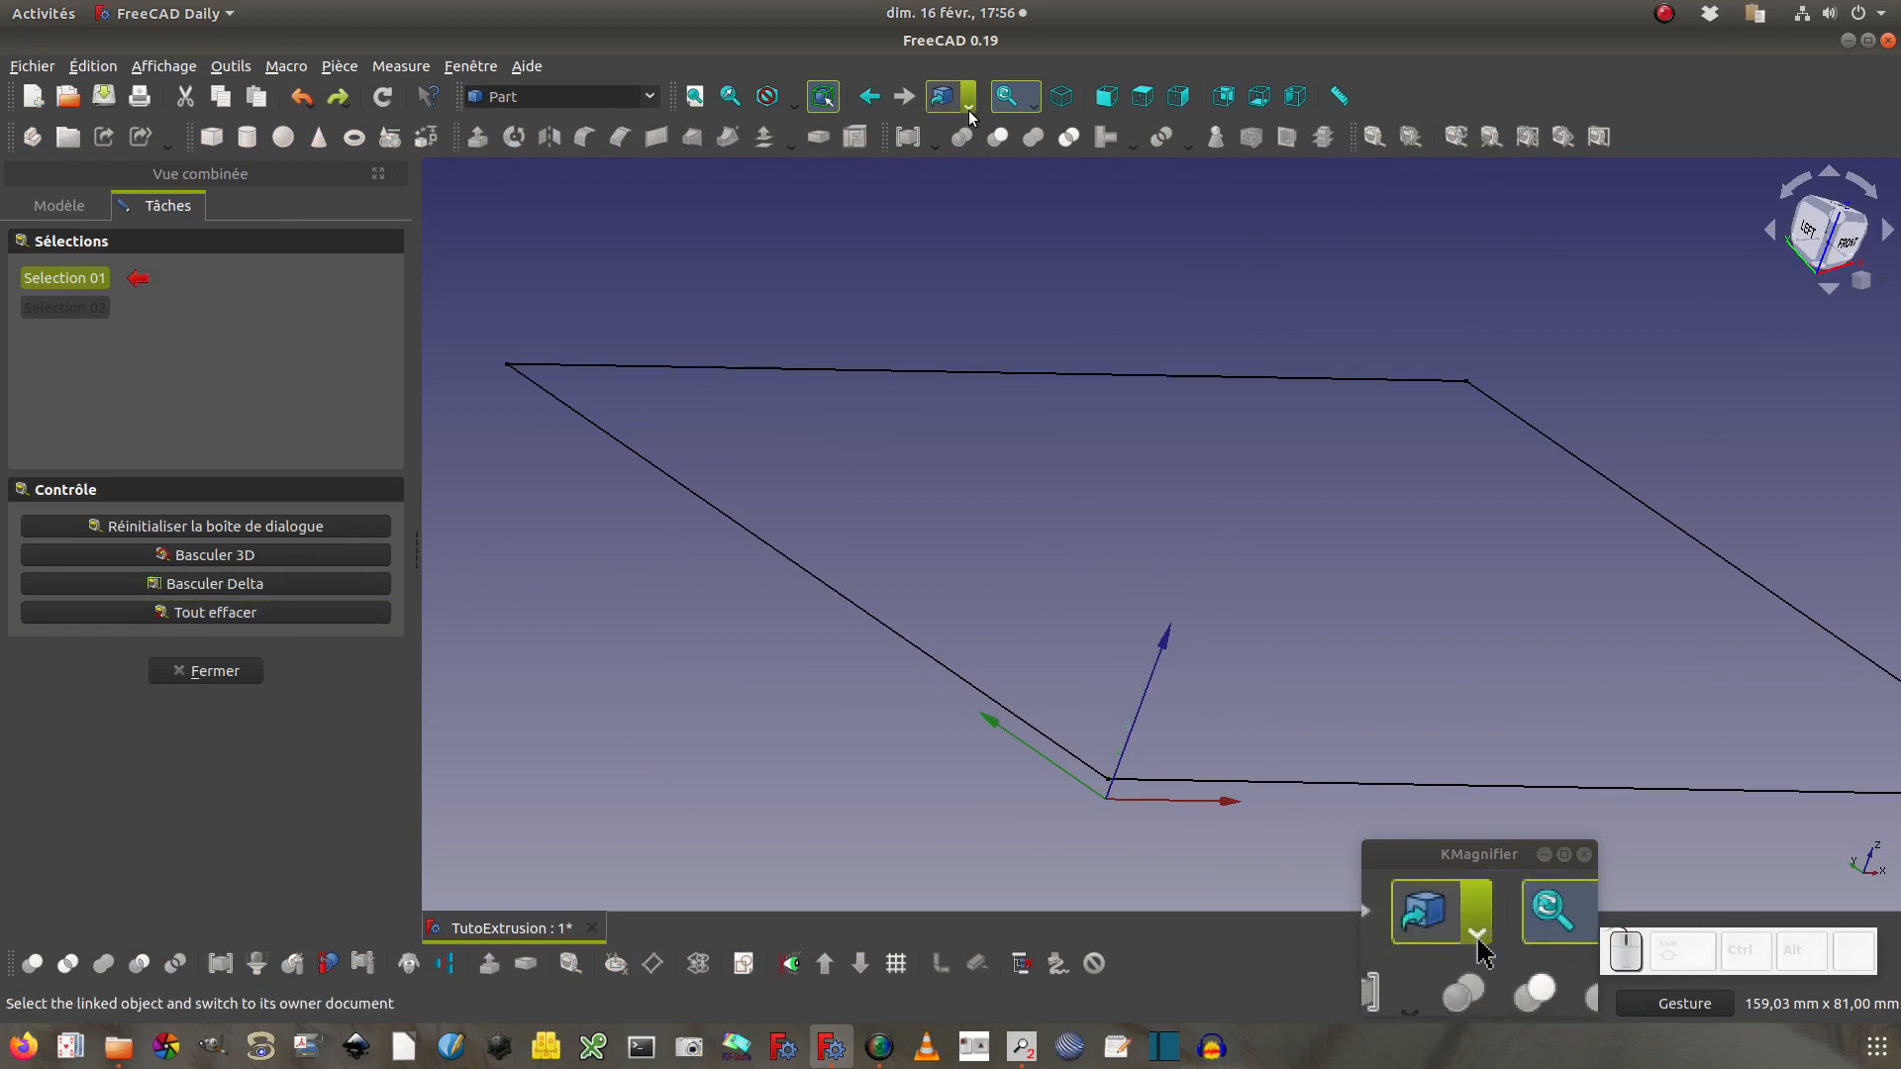
left_click(220, 670)
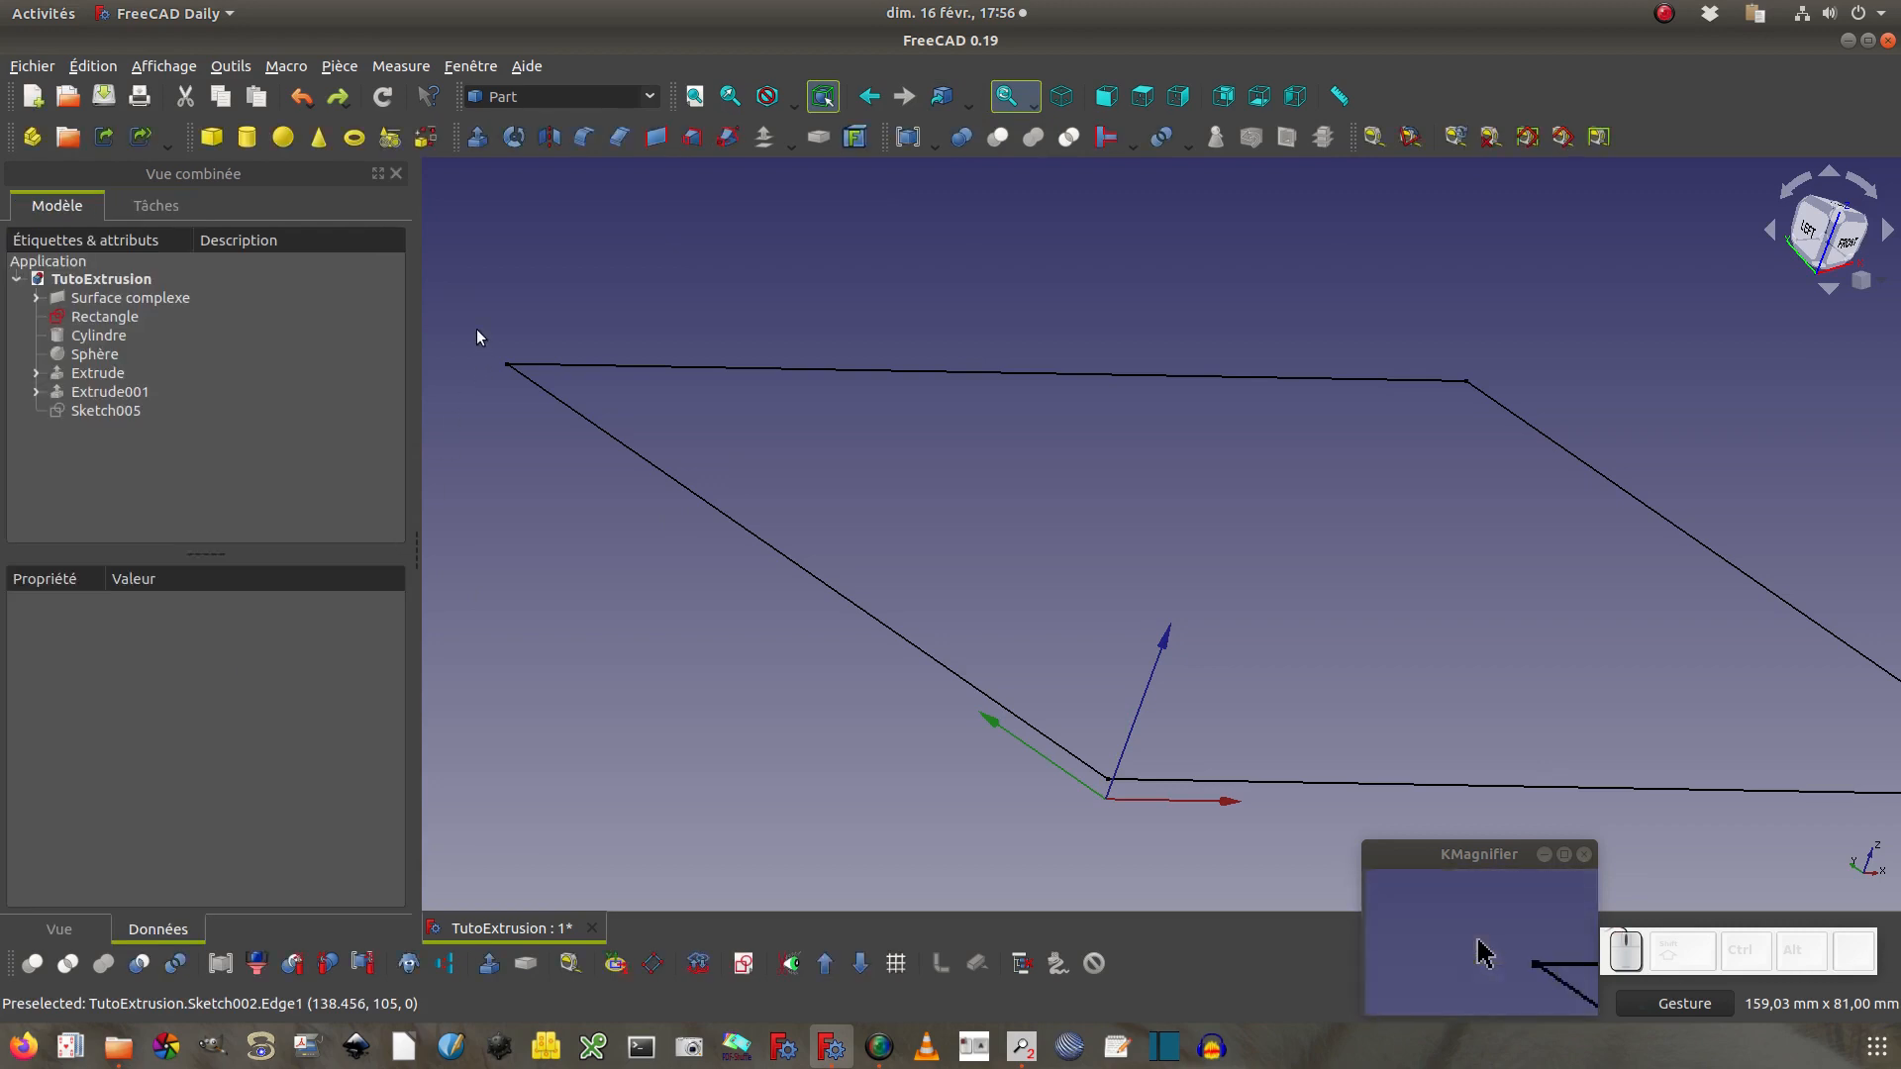
Cancel the newly started extrusion, then hide the Rectangle sketch and show the Surface complexe object fitted in the view
left_click(477, 136)
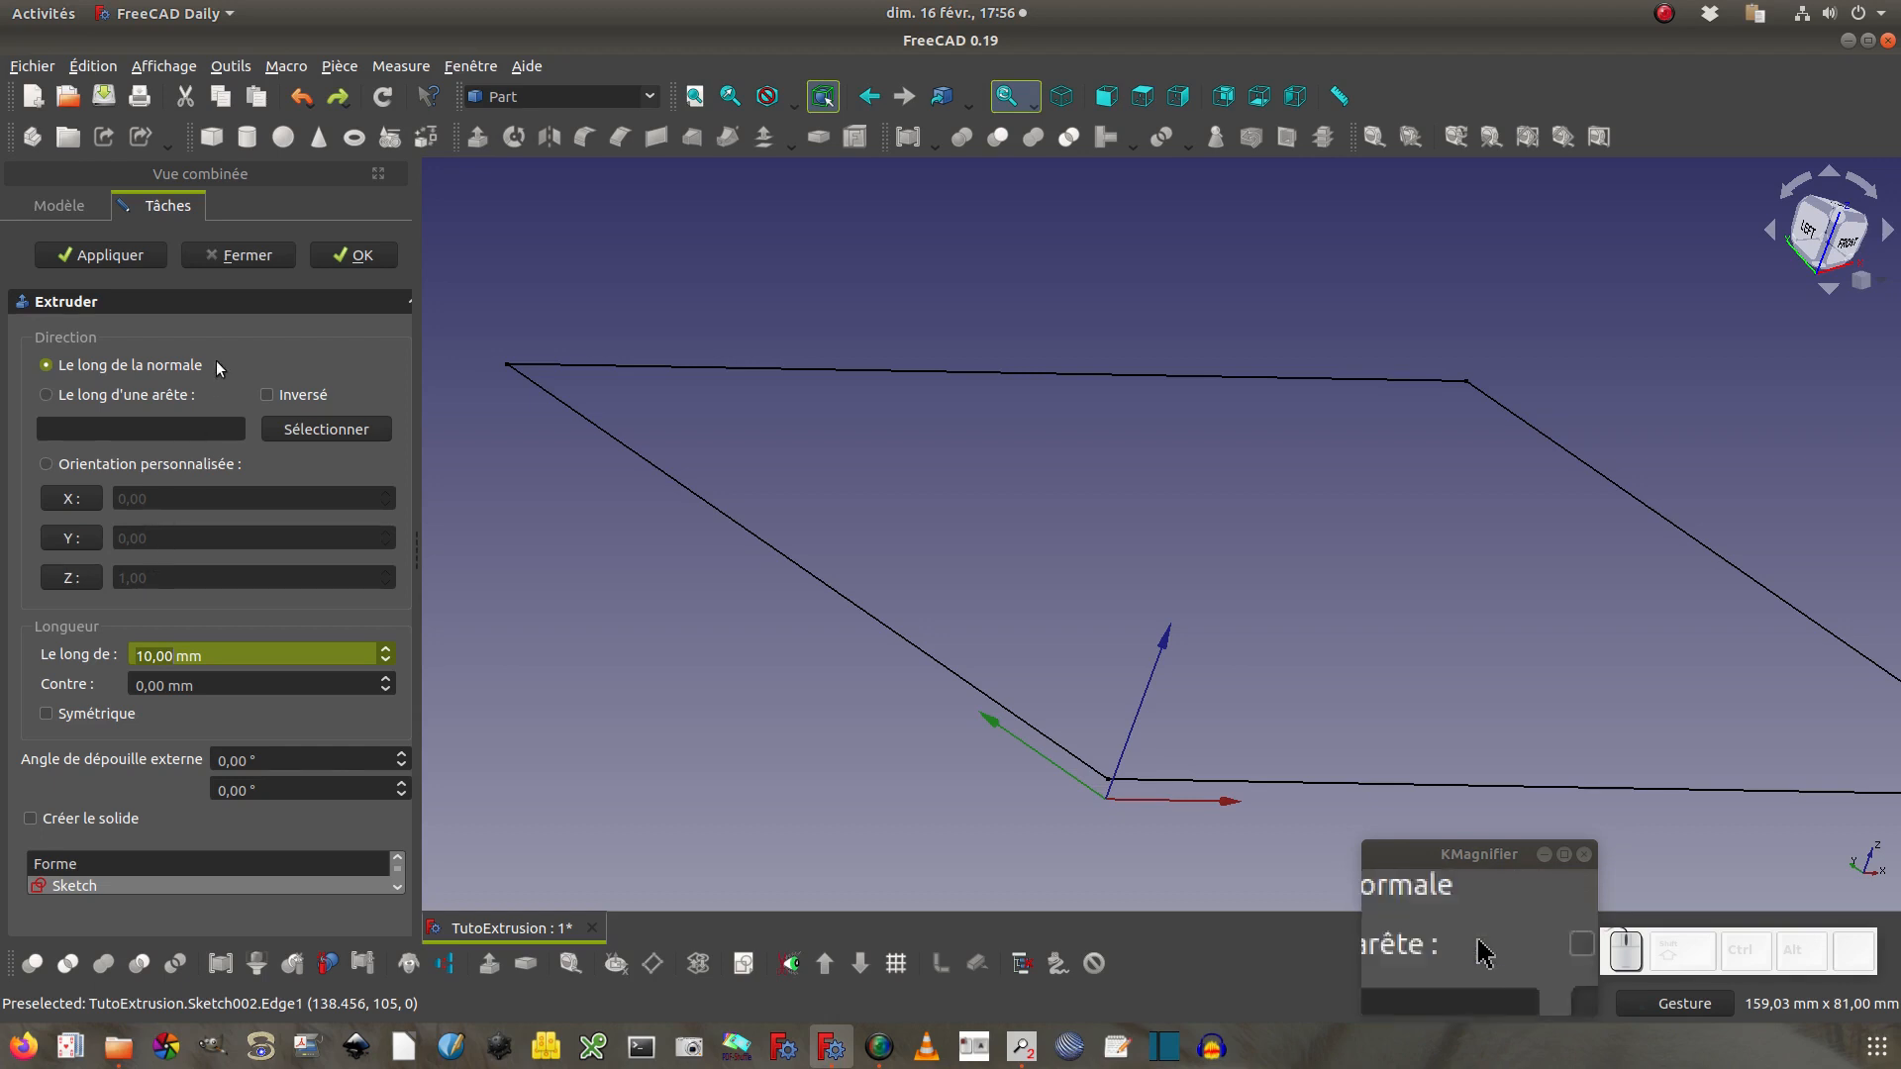
left_click(217, 252)
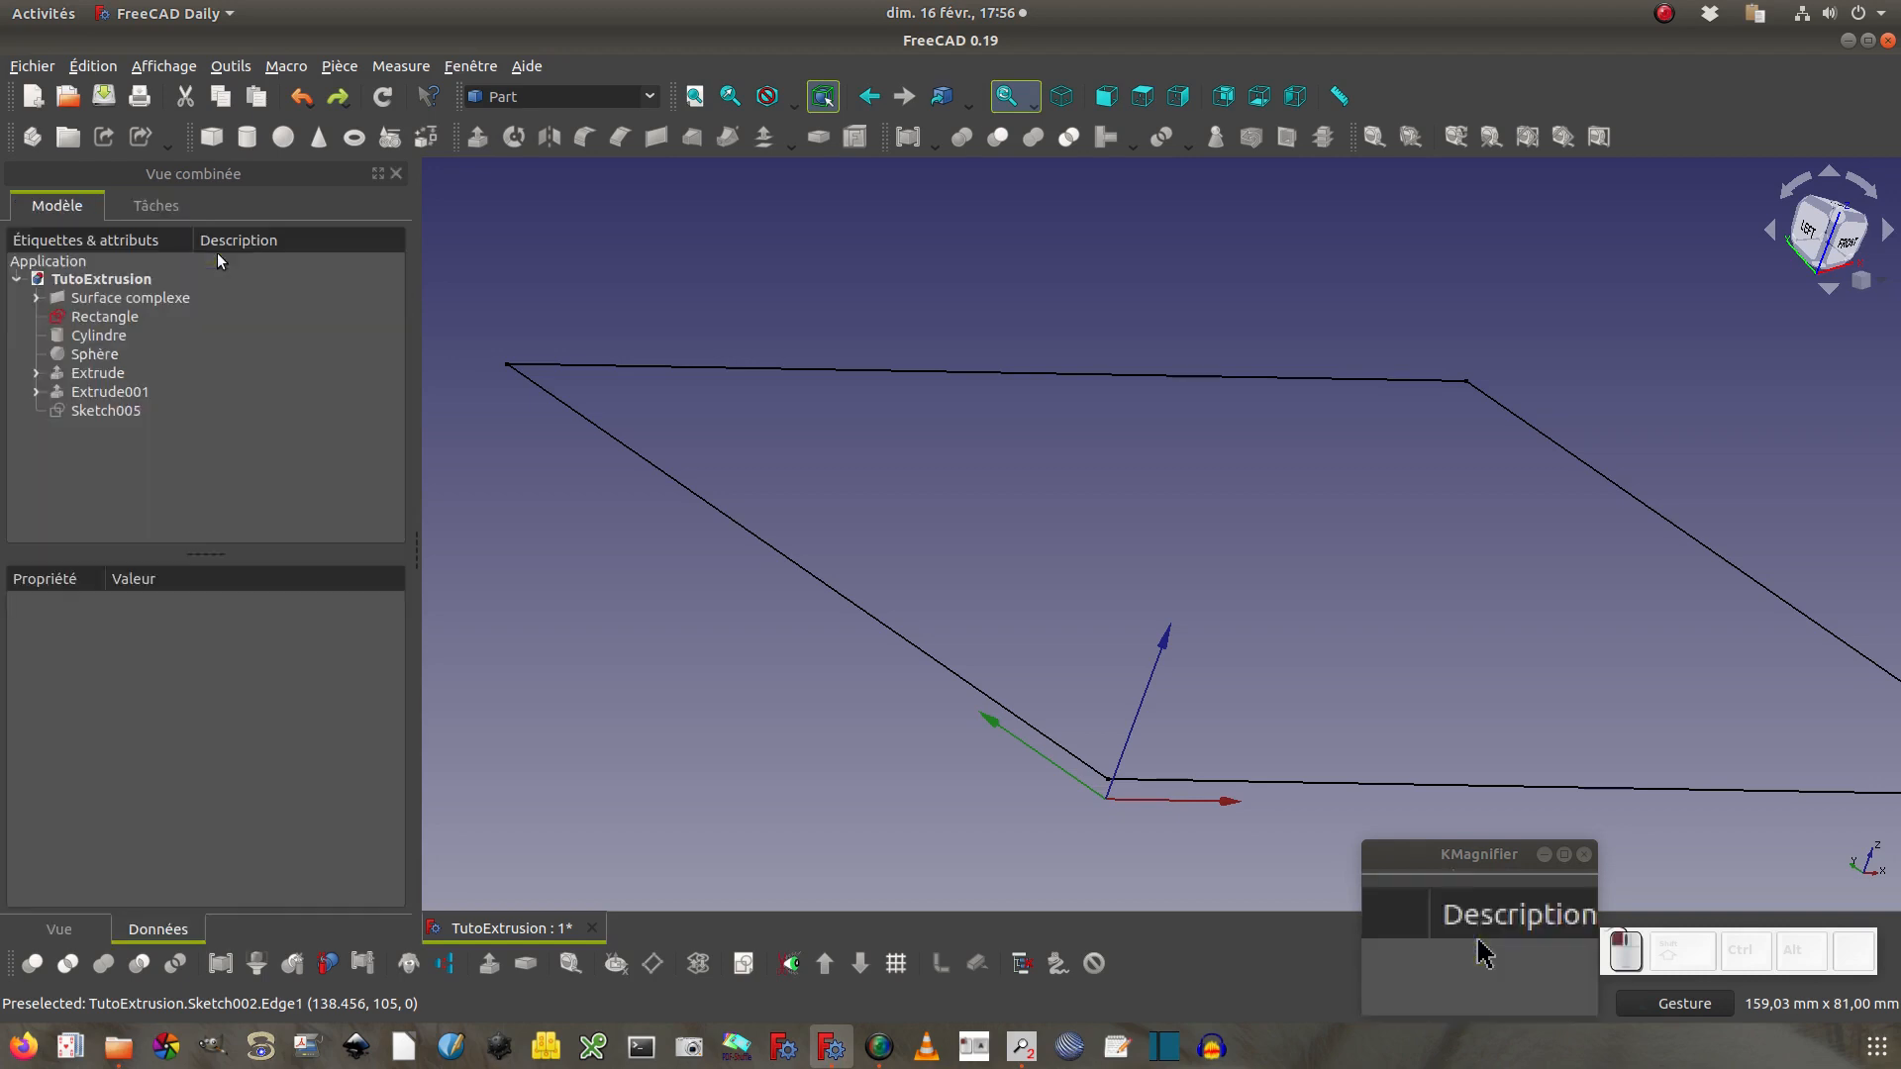
left_click(147, 321)
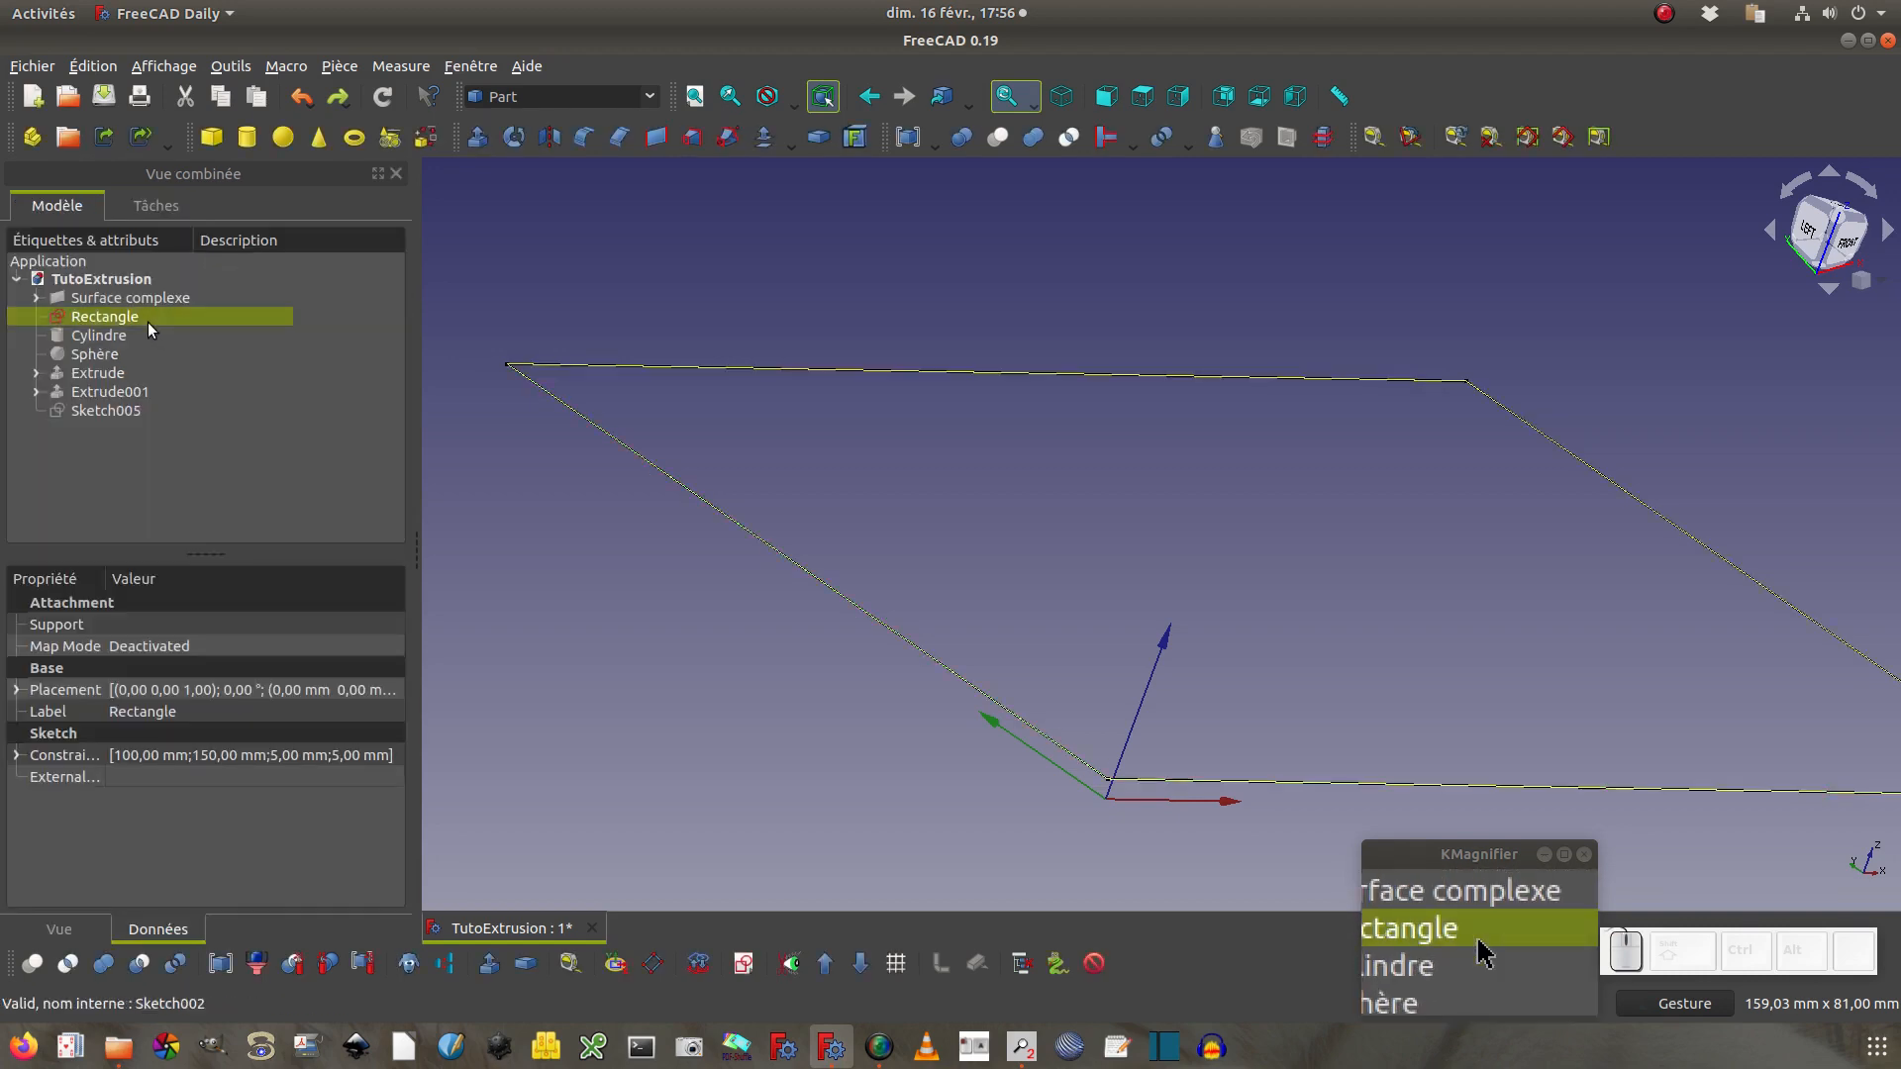
left_click(164, 293)
key("space")
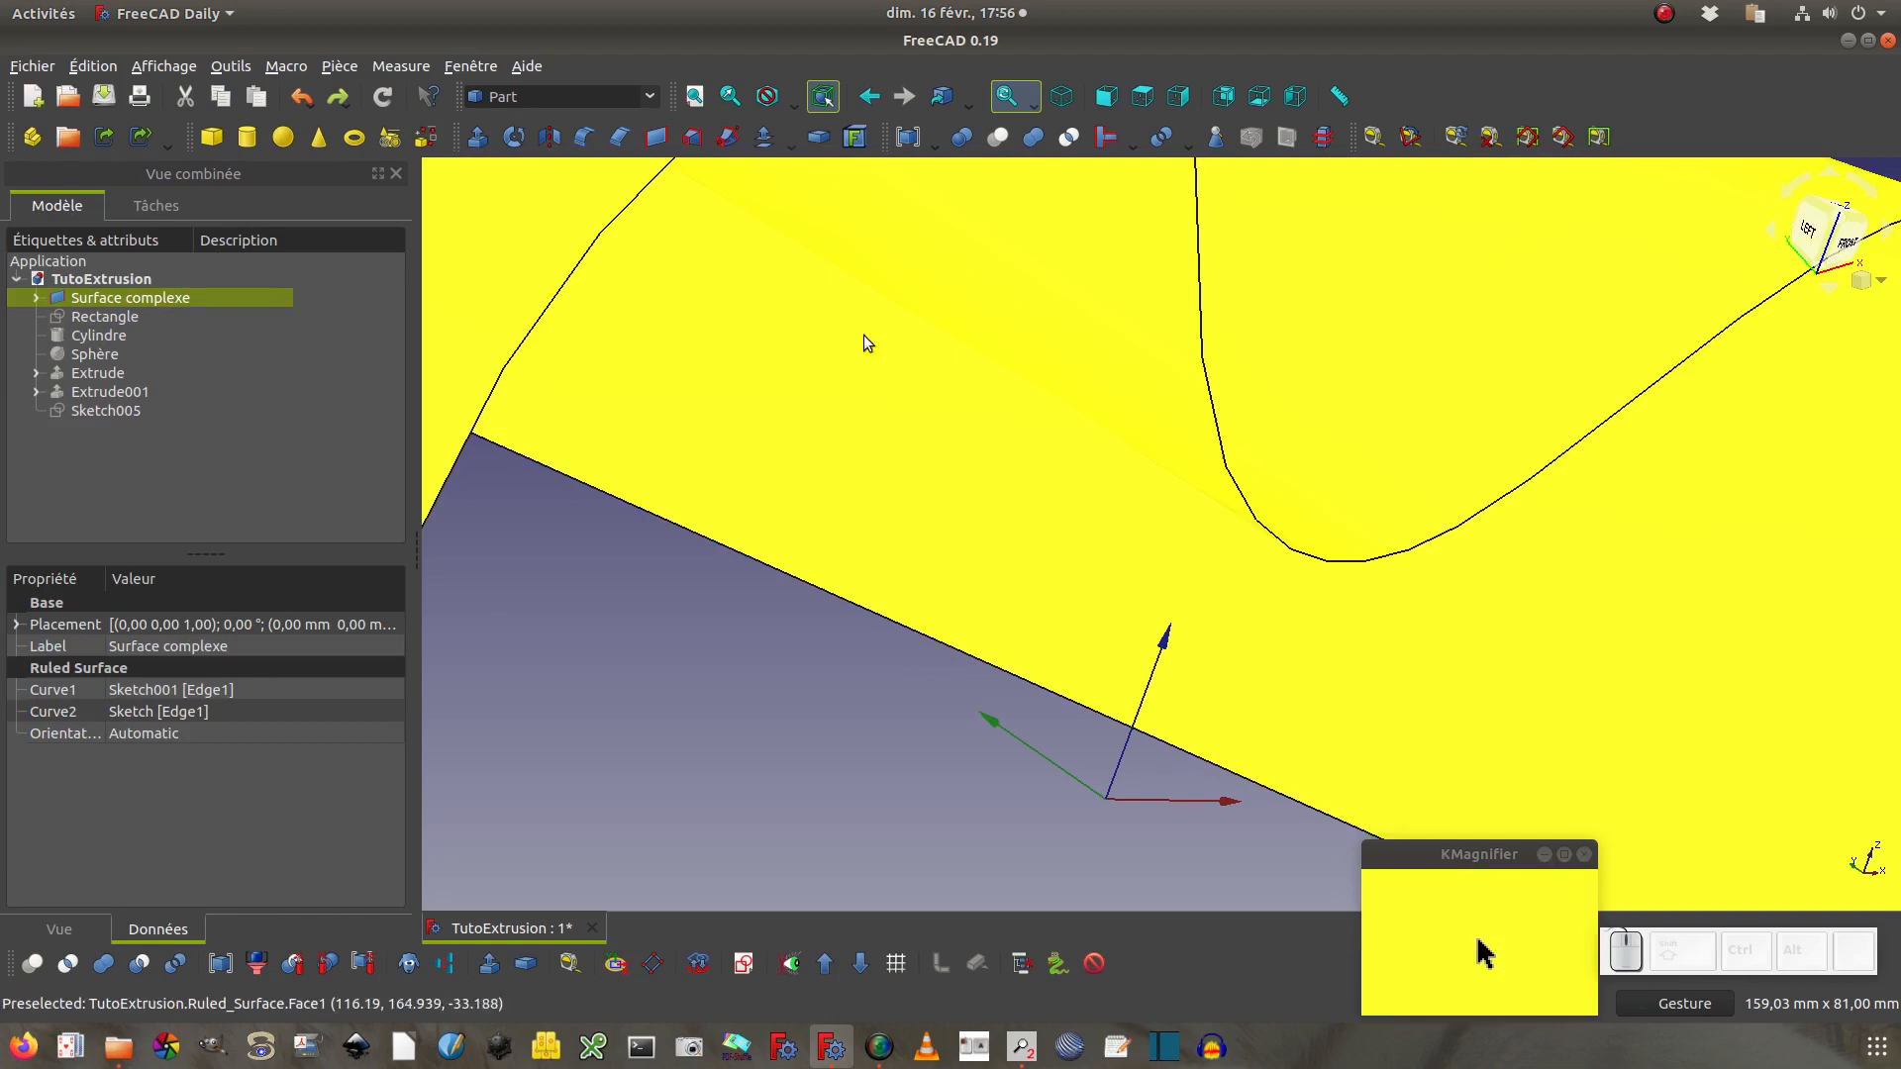
left_click(695, 96)
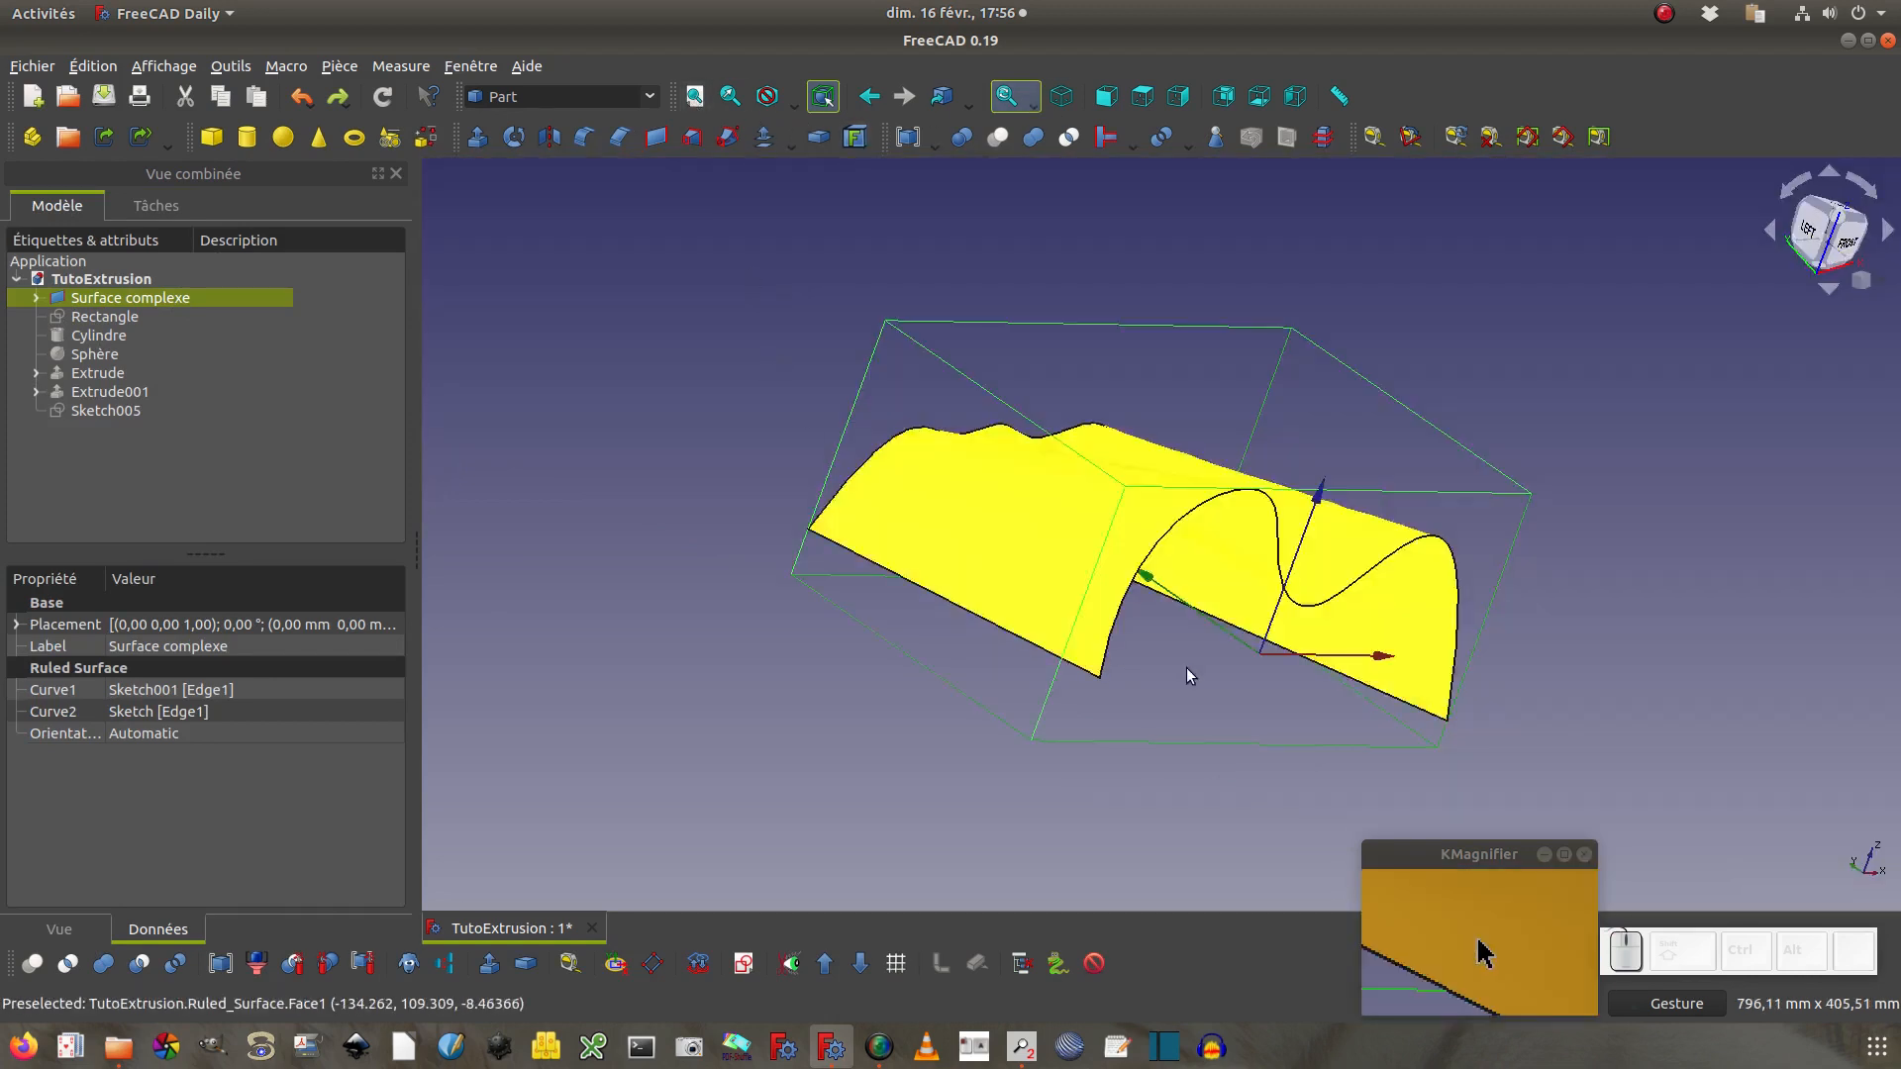
left_click_drag(1679, 645, 1745, 606)
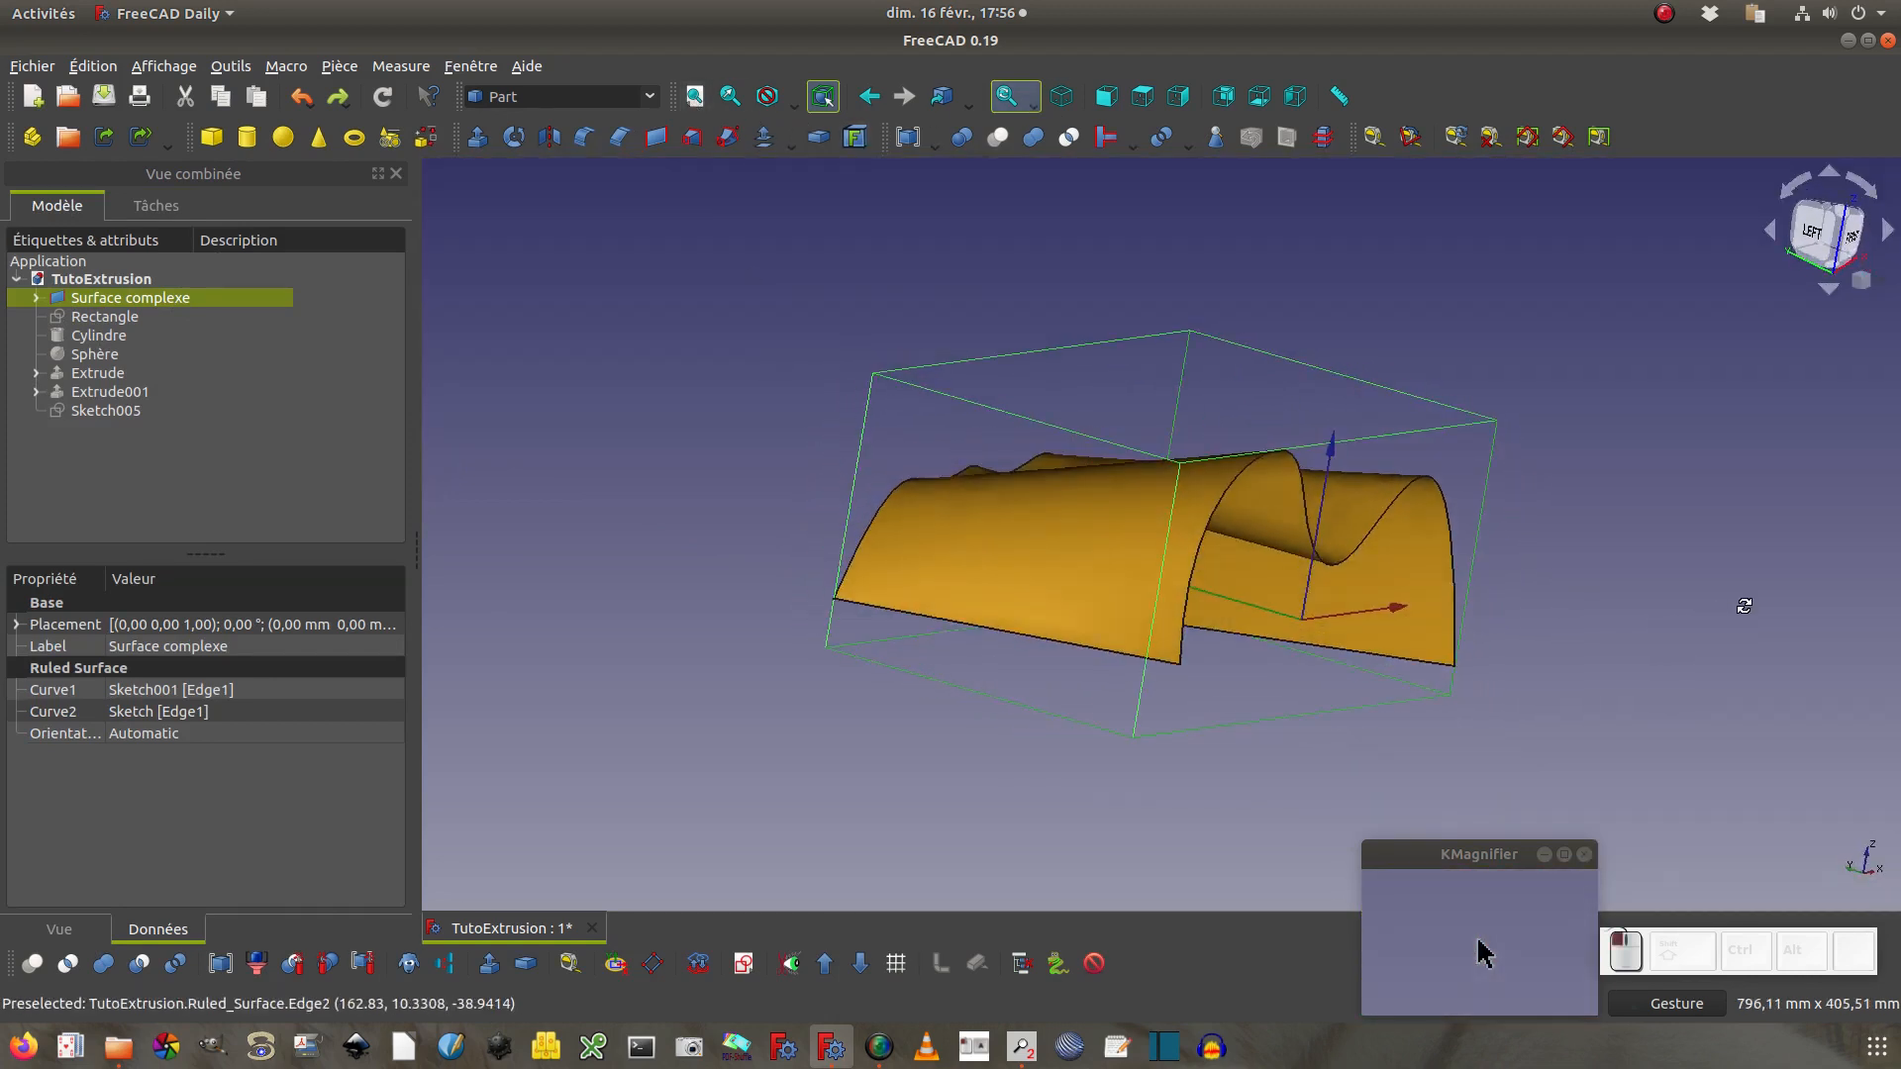
Expand Surface complexe in the model tree to examine its source sketches and view the surface from the front
left_click(36, 297)
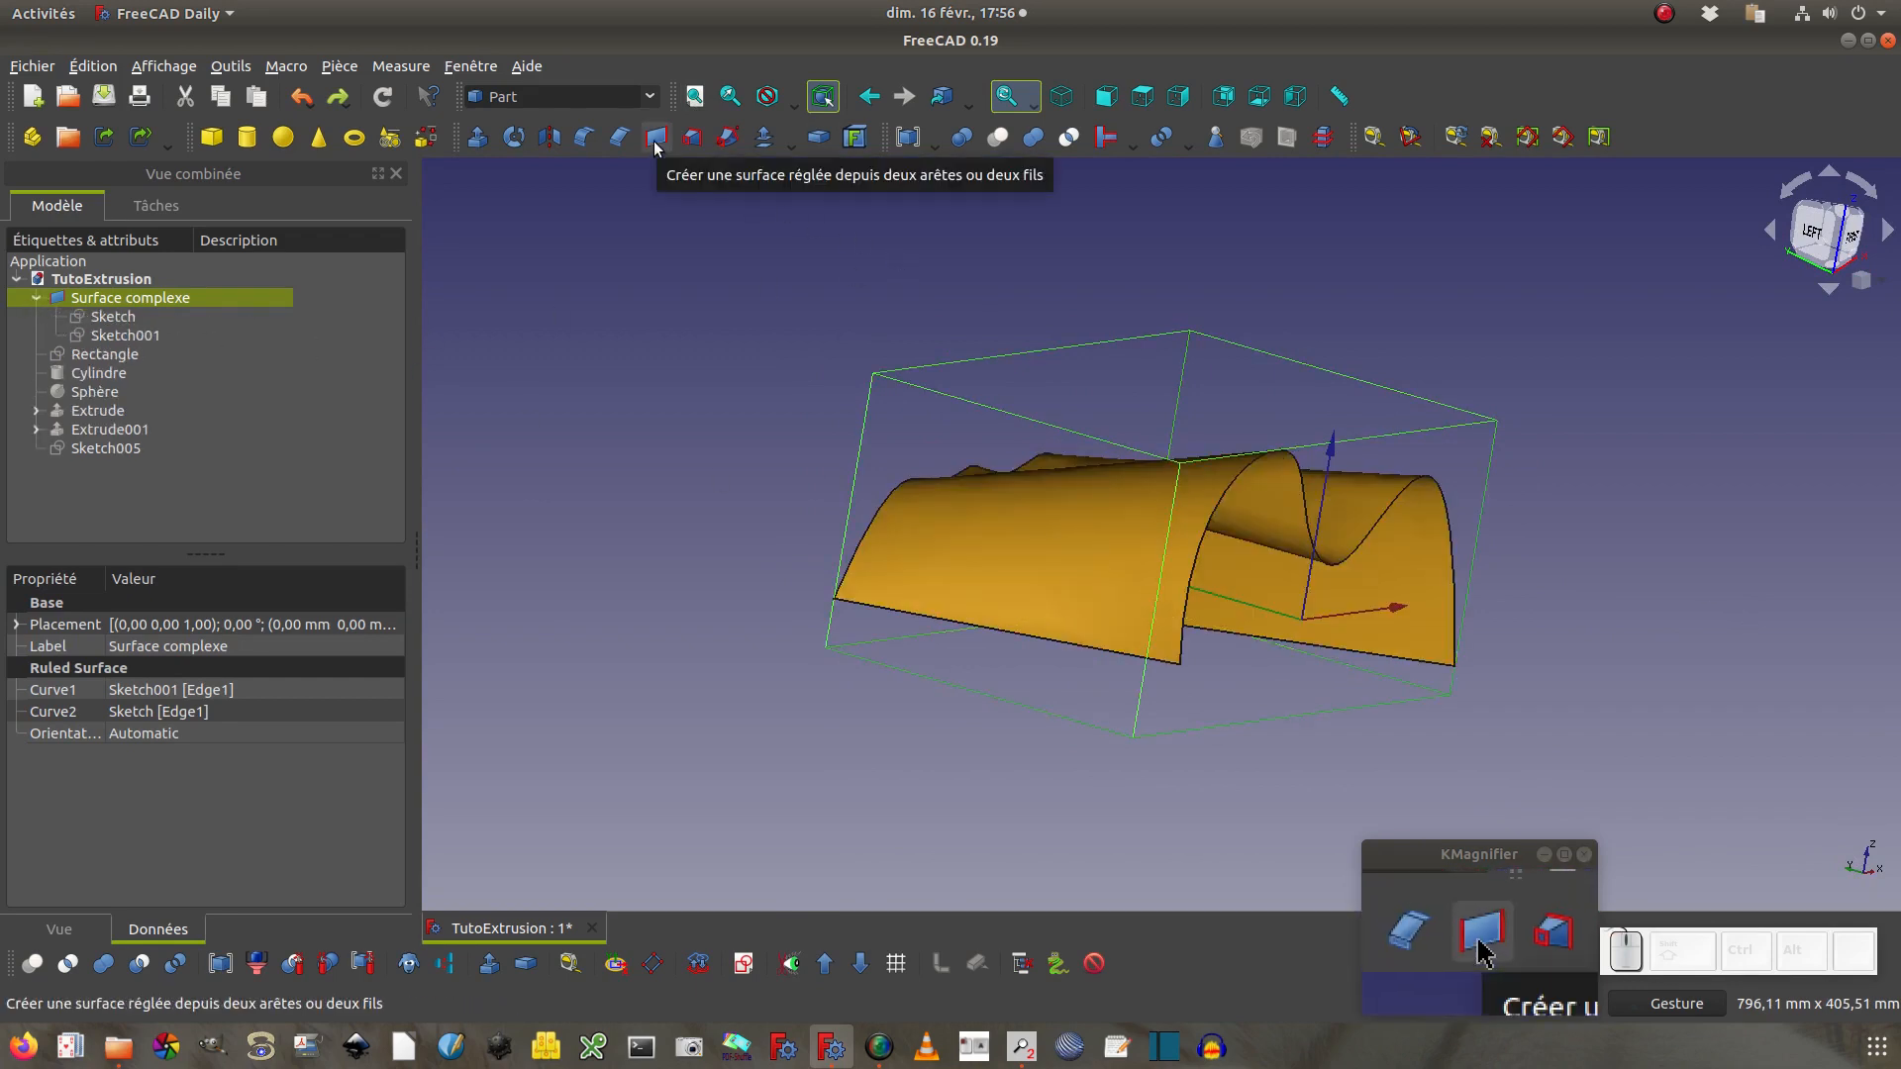
left_click(645, 305)
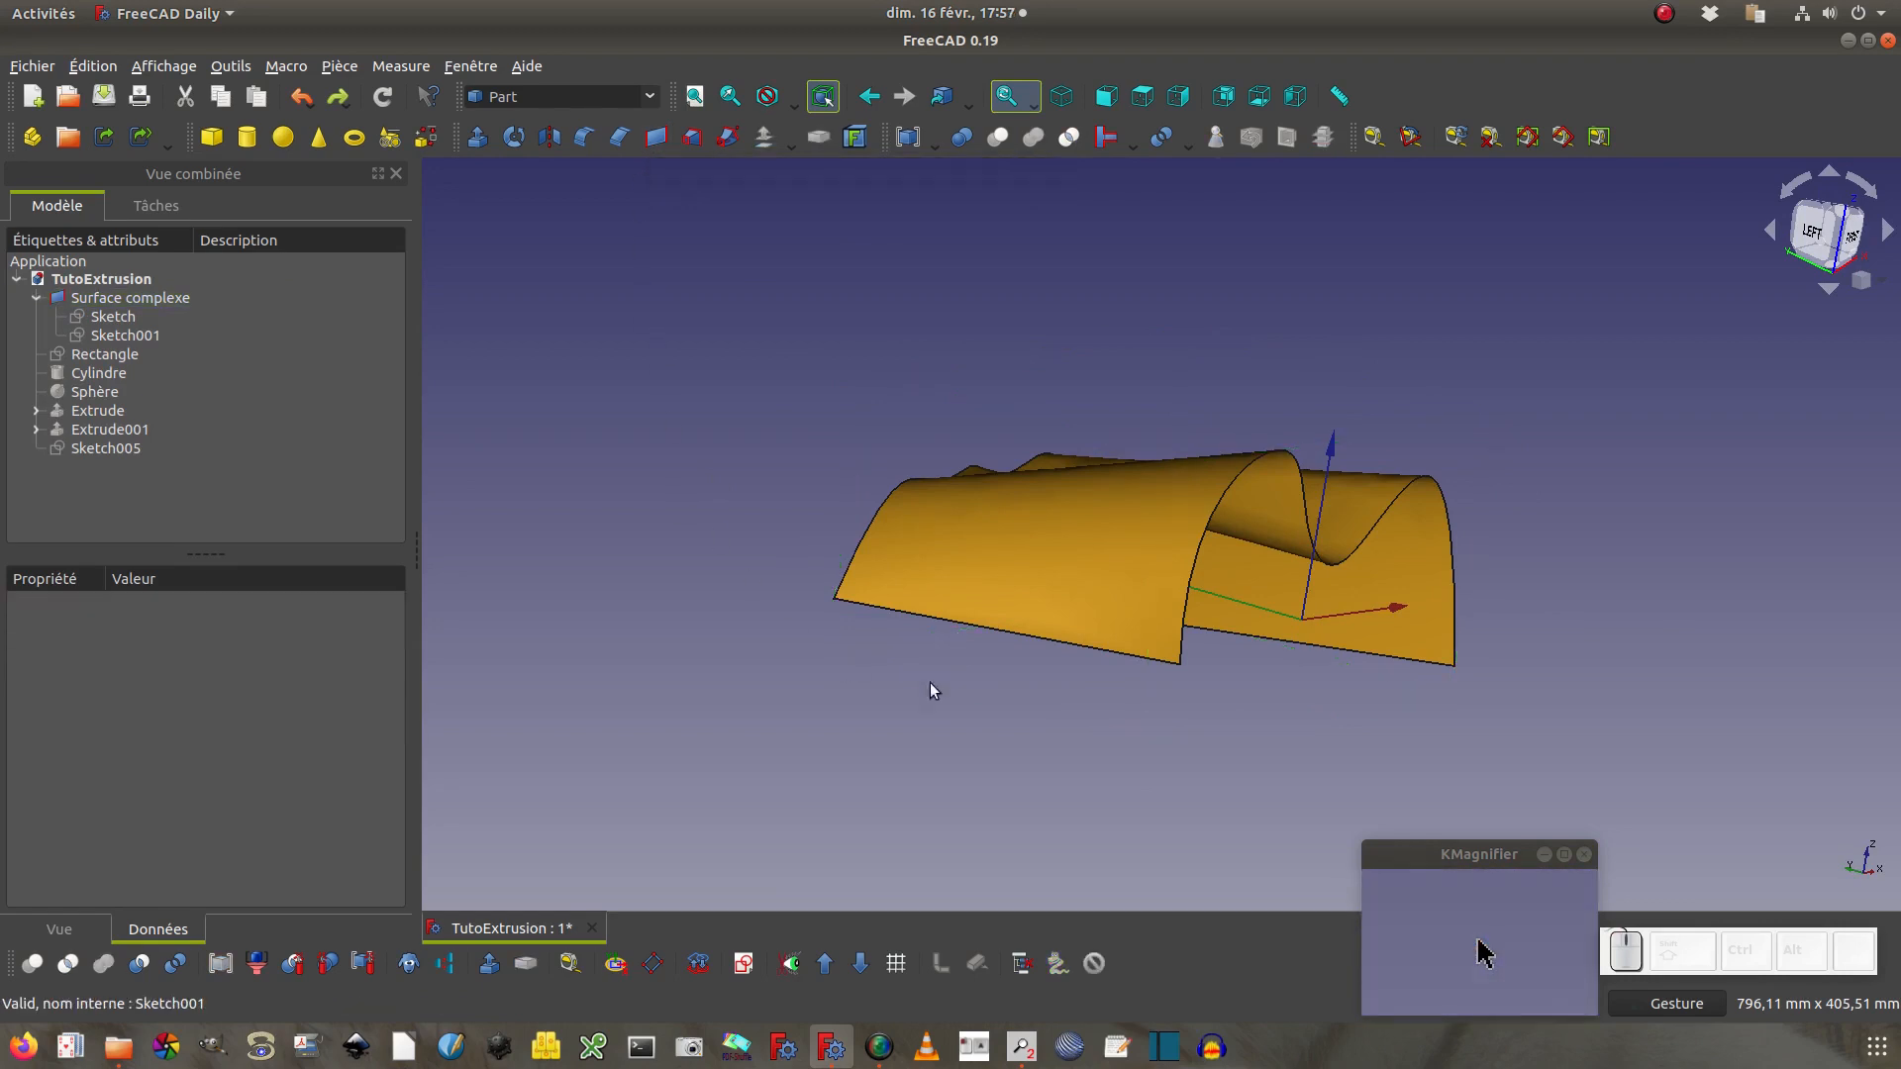
left_click_drag(1387, 644, 1095, 679)
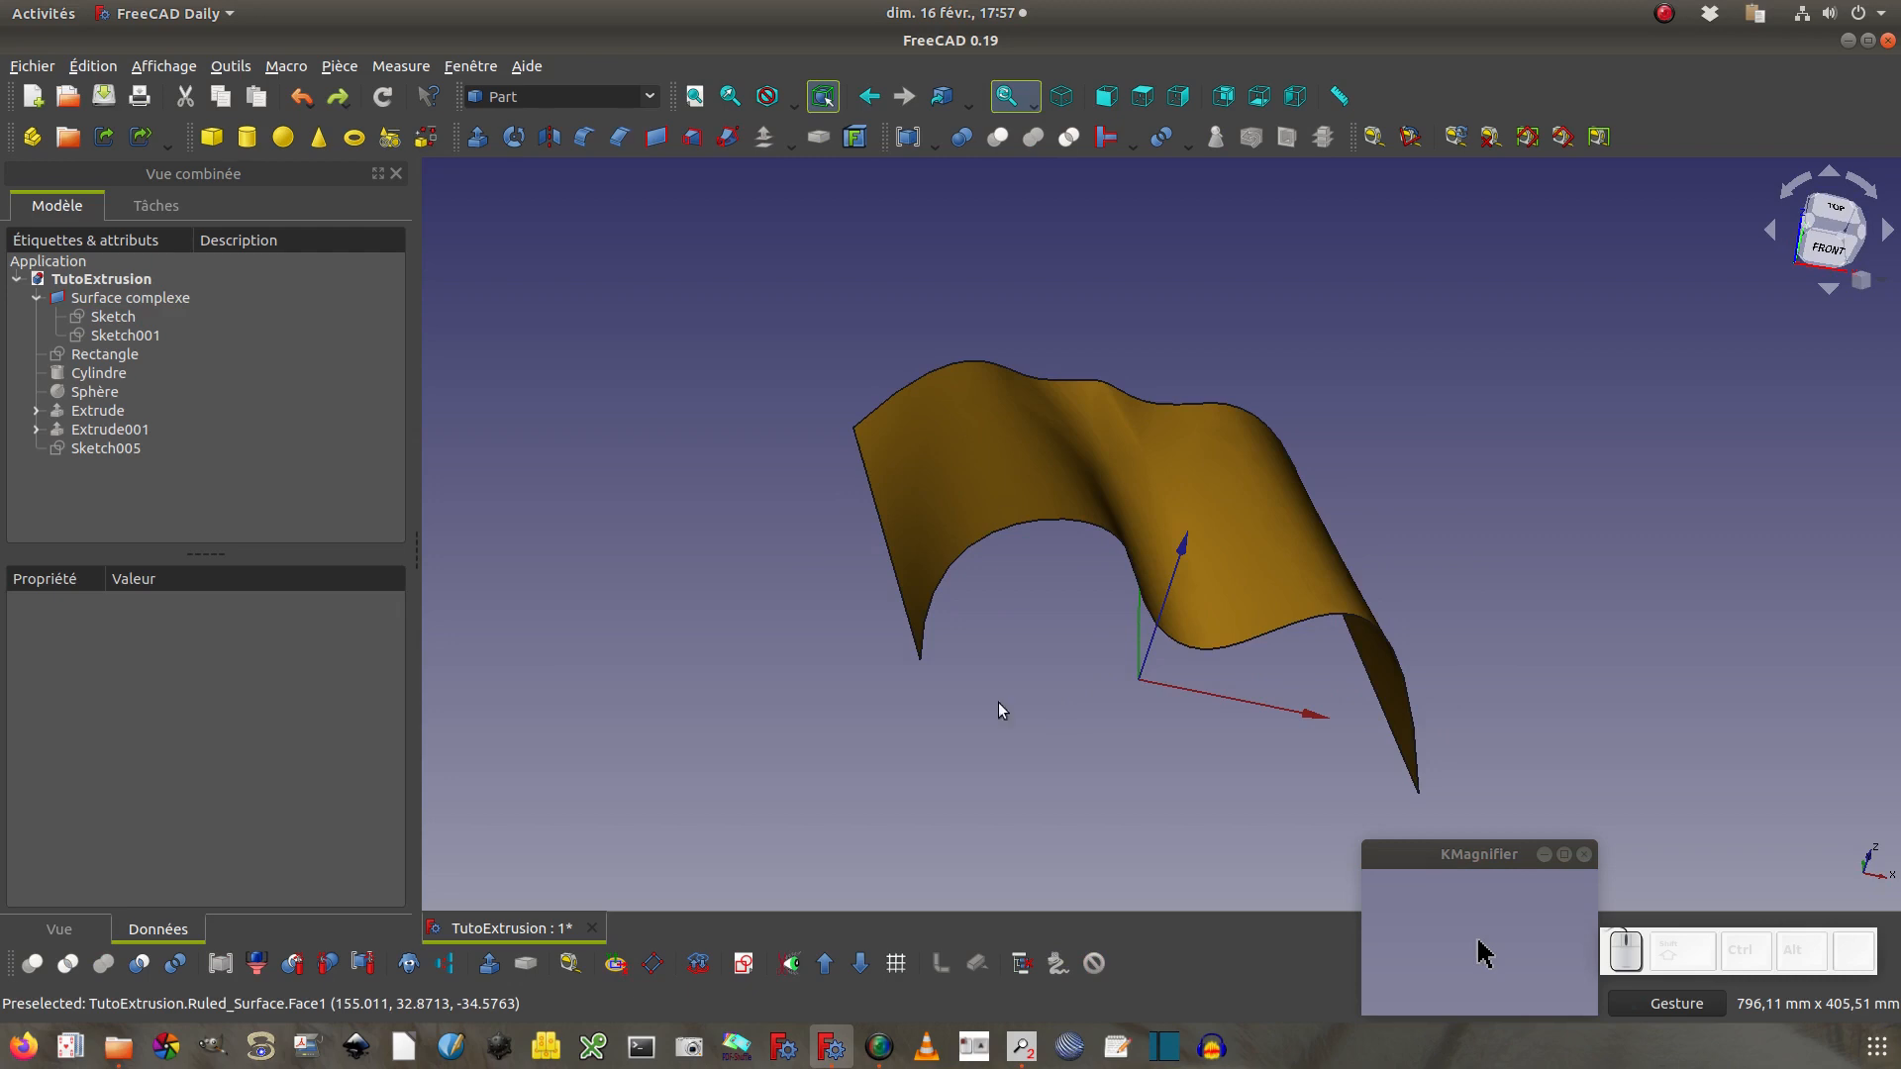
Extrude Surface complexe along a custom orientation of X 0, Y 0 and Z -1 with a length of 10 mm
left_click(477, 136)
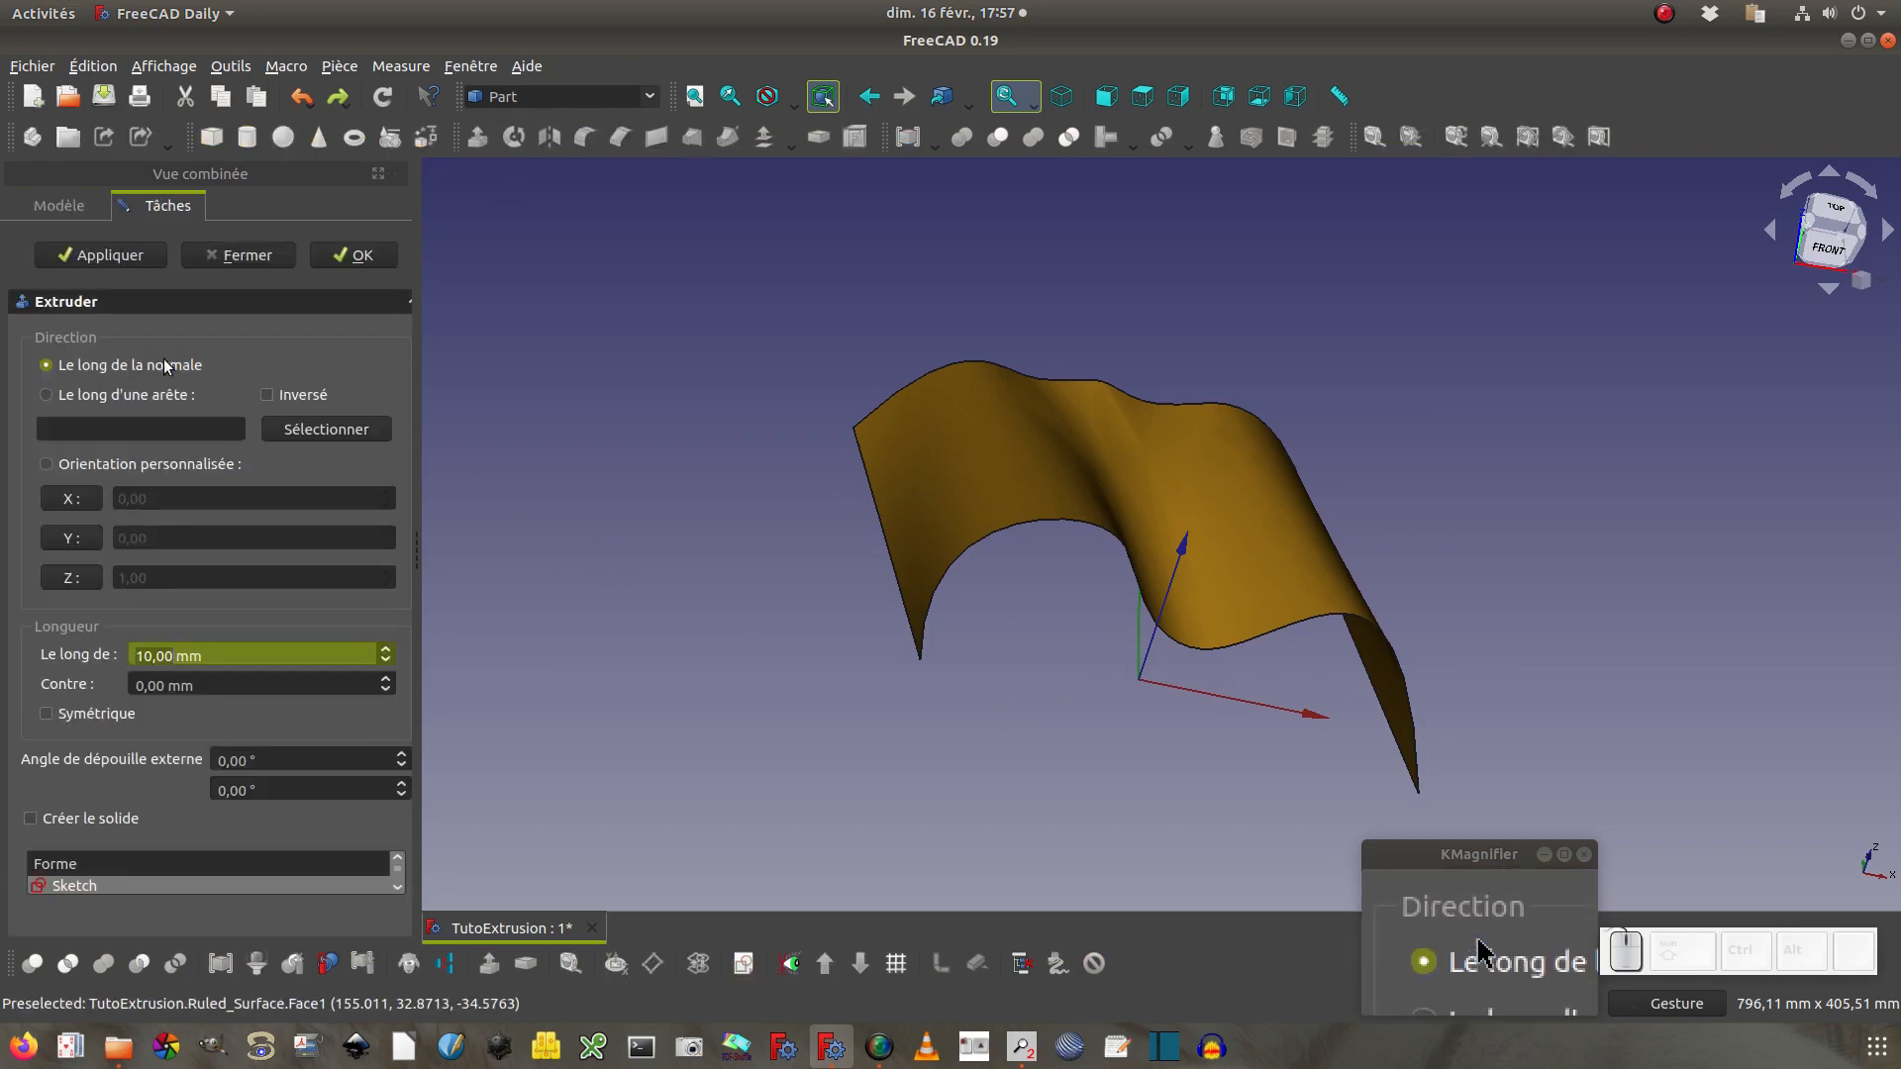
left_click(177, 465)
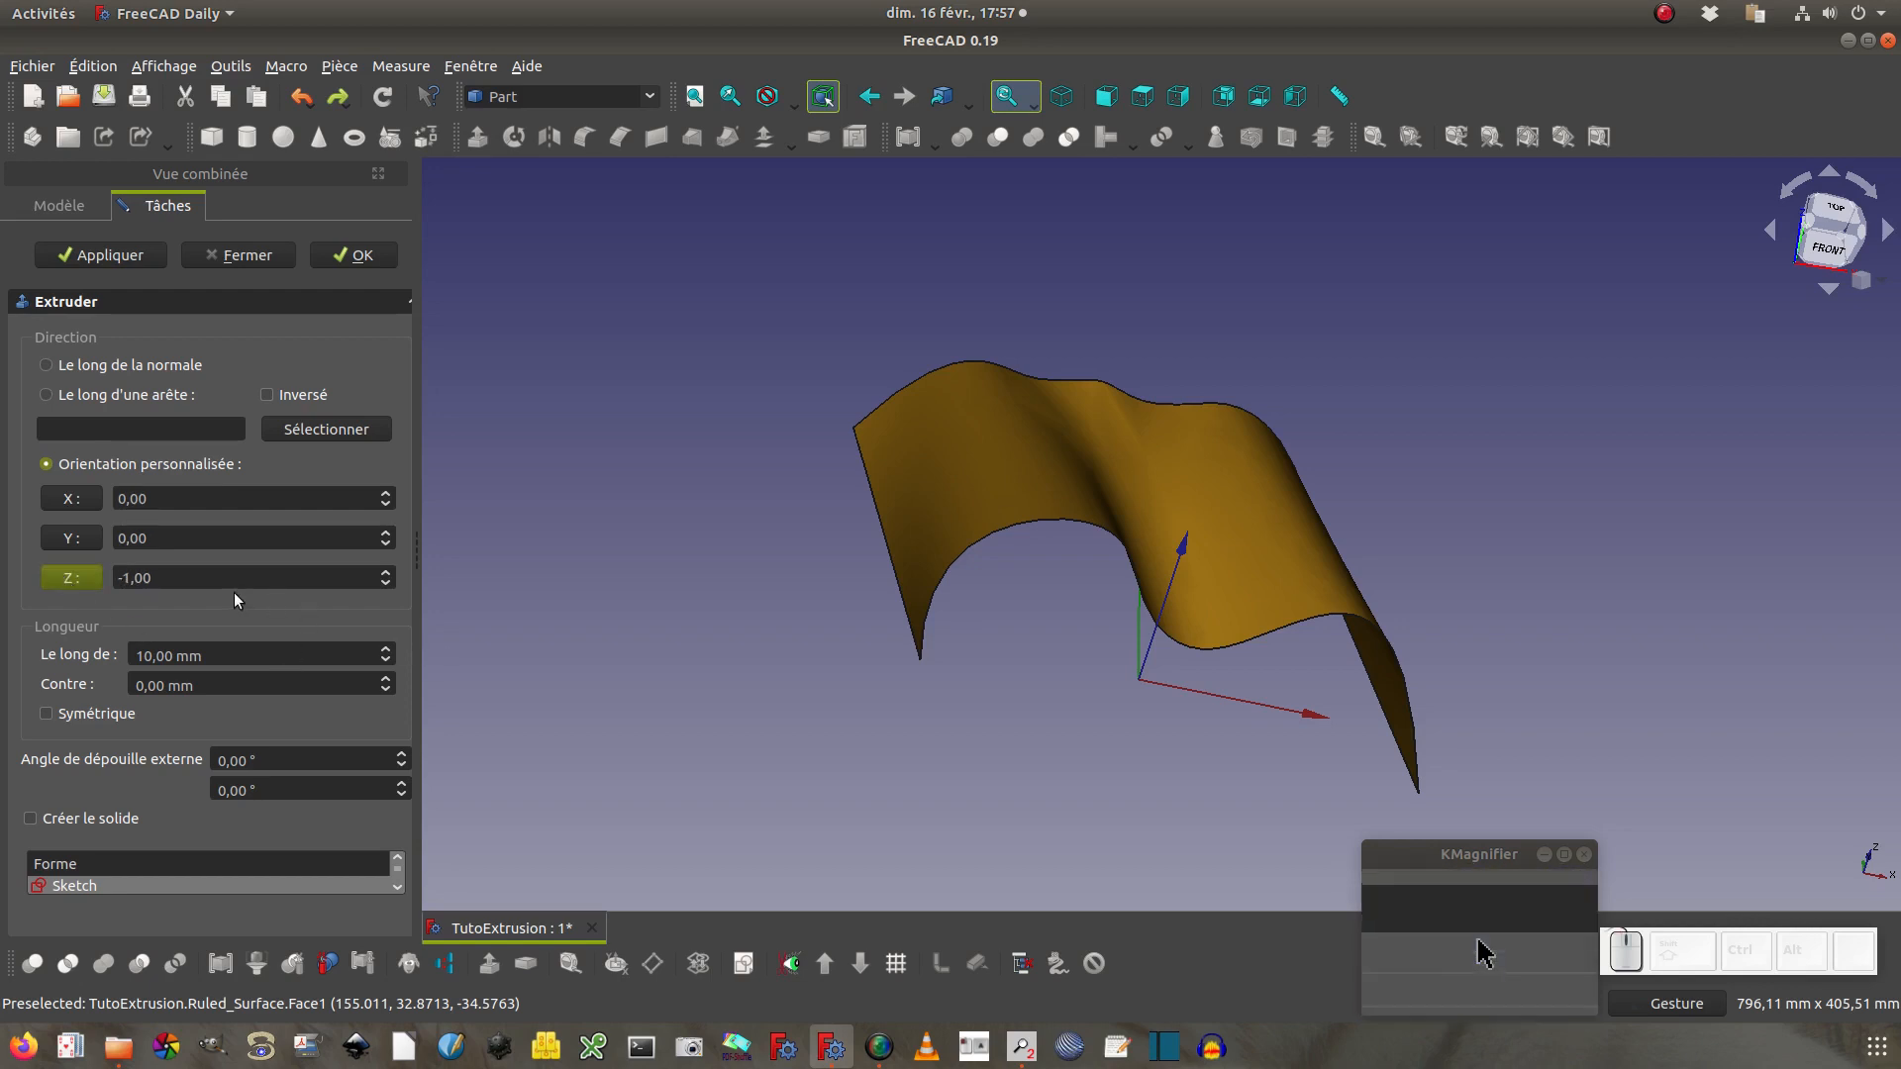
left_click(146, 253)
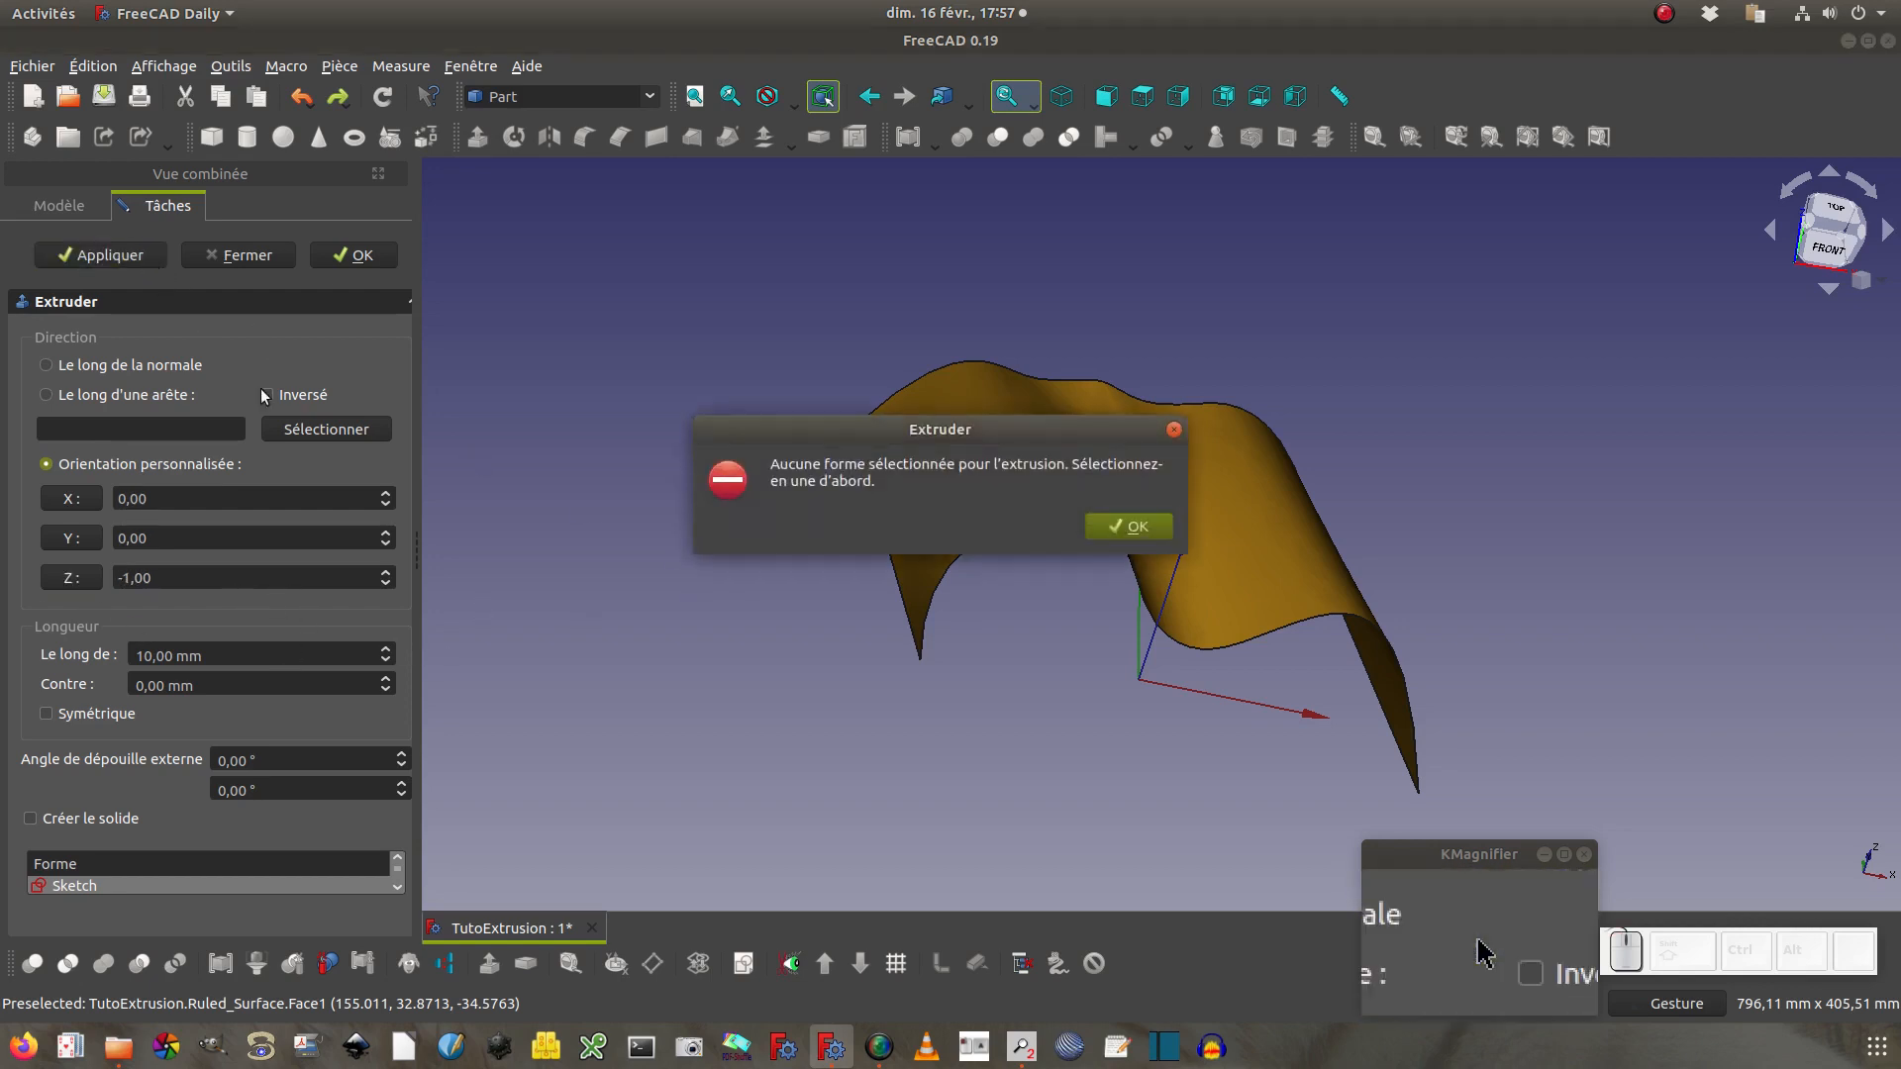
left_click(1169, 529)
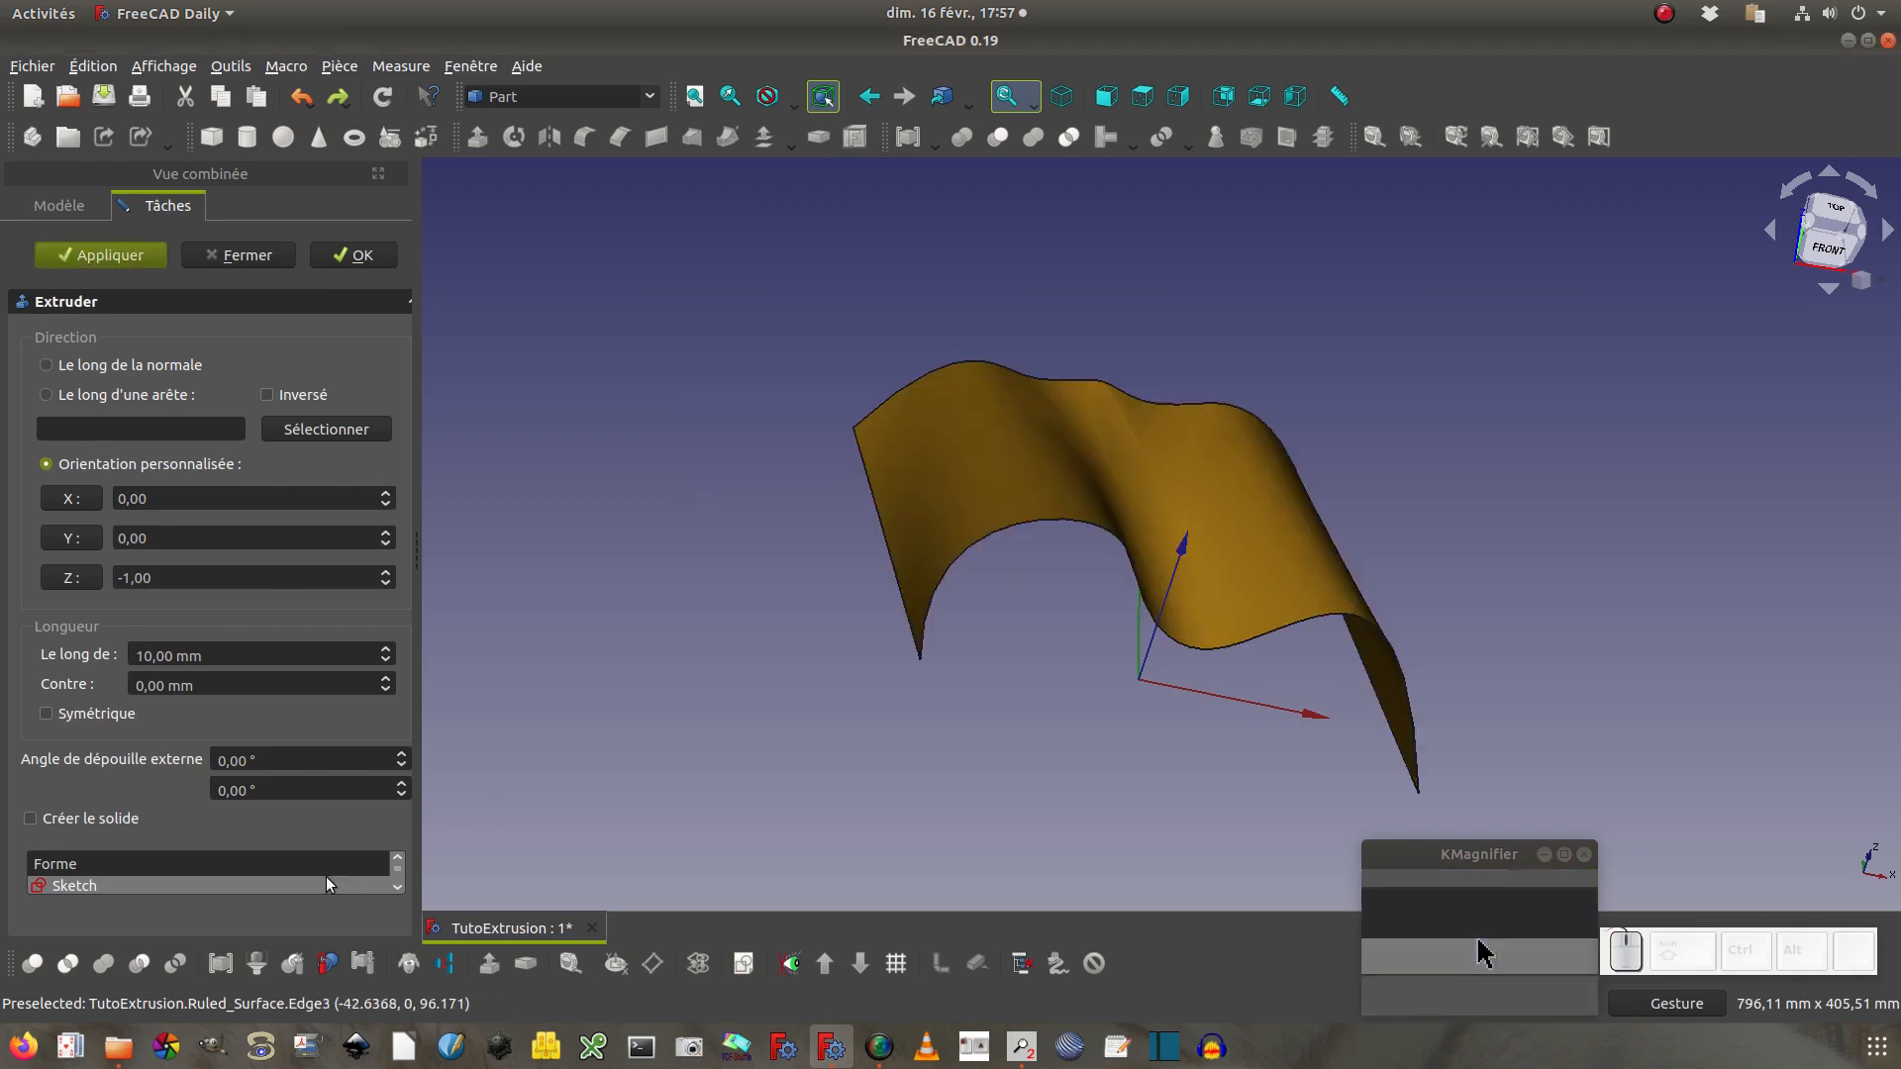
scroll(325, 882, "down", 1)
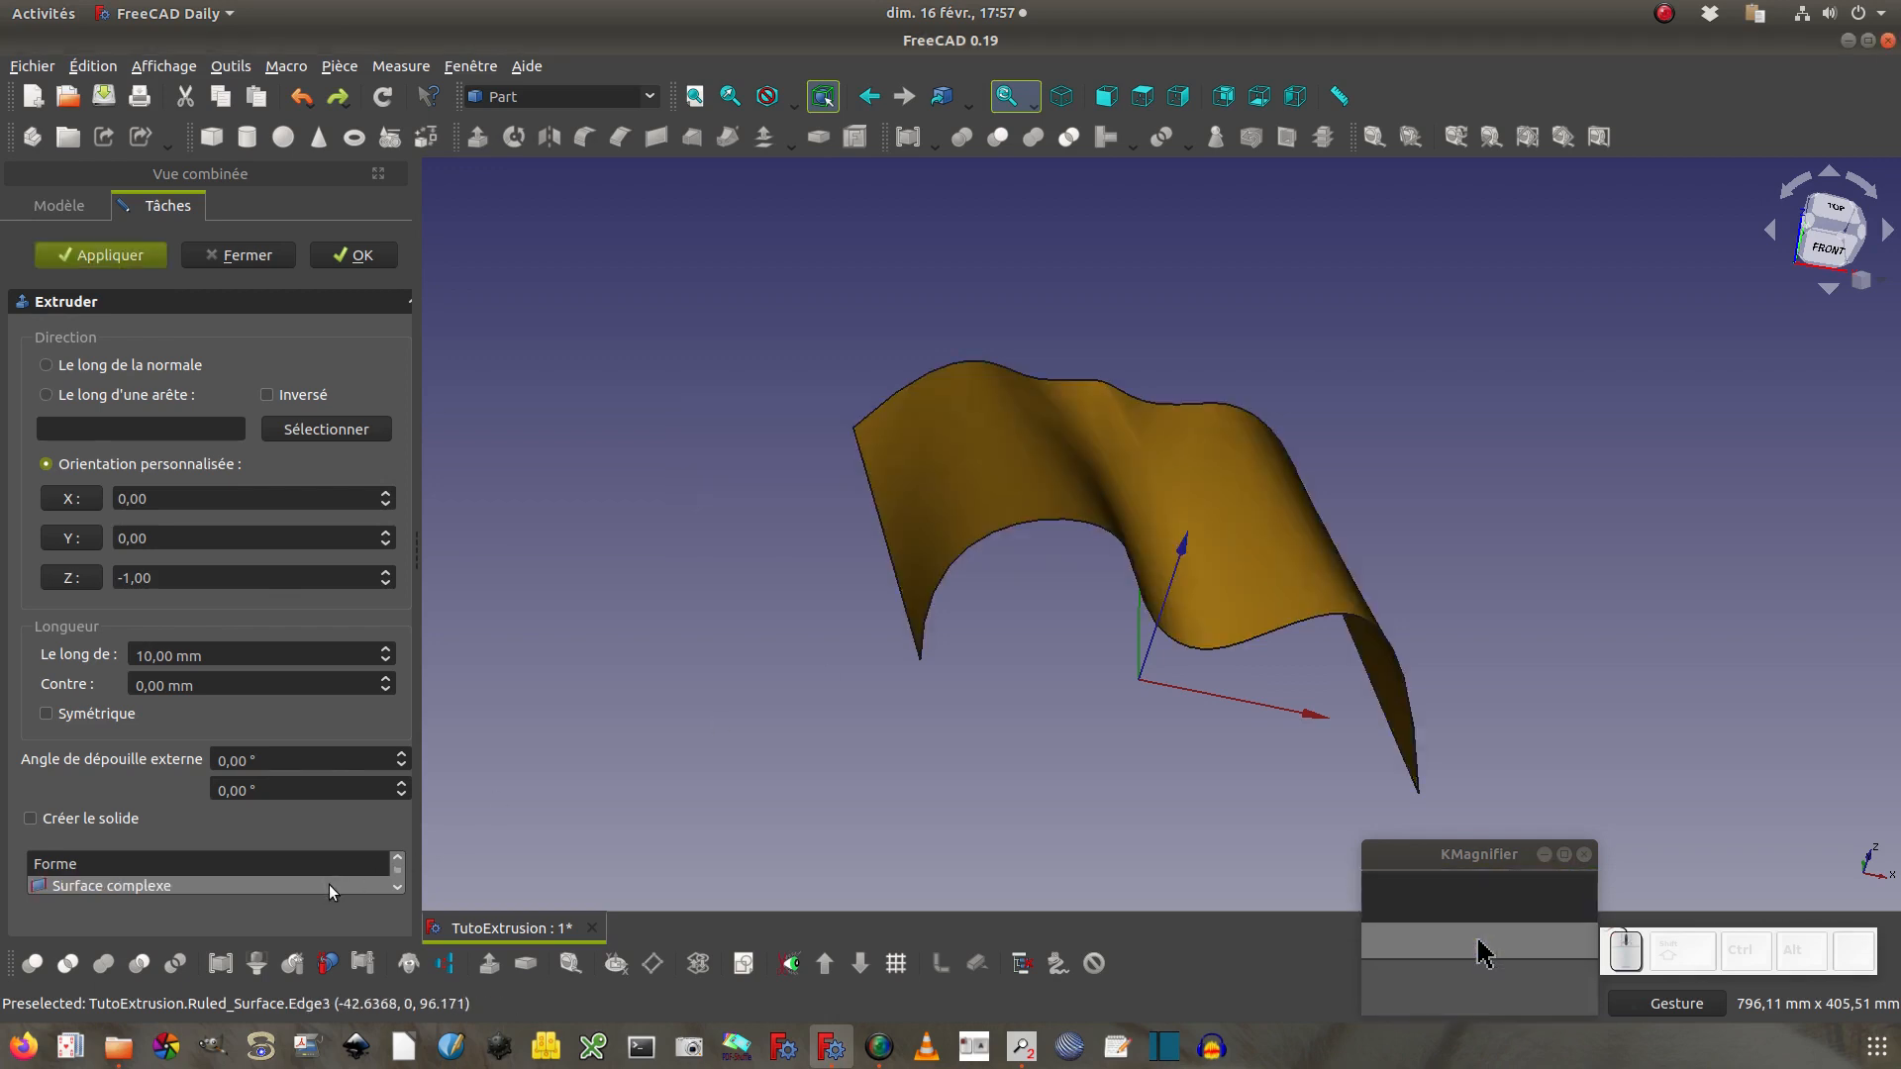
left_click(337, 886)
left_click(117, 257)
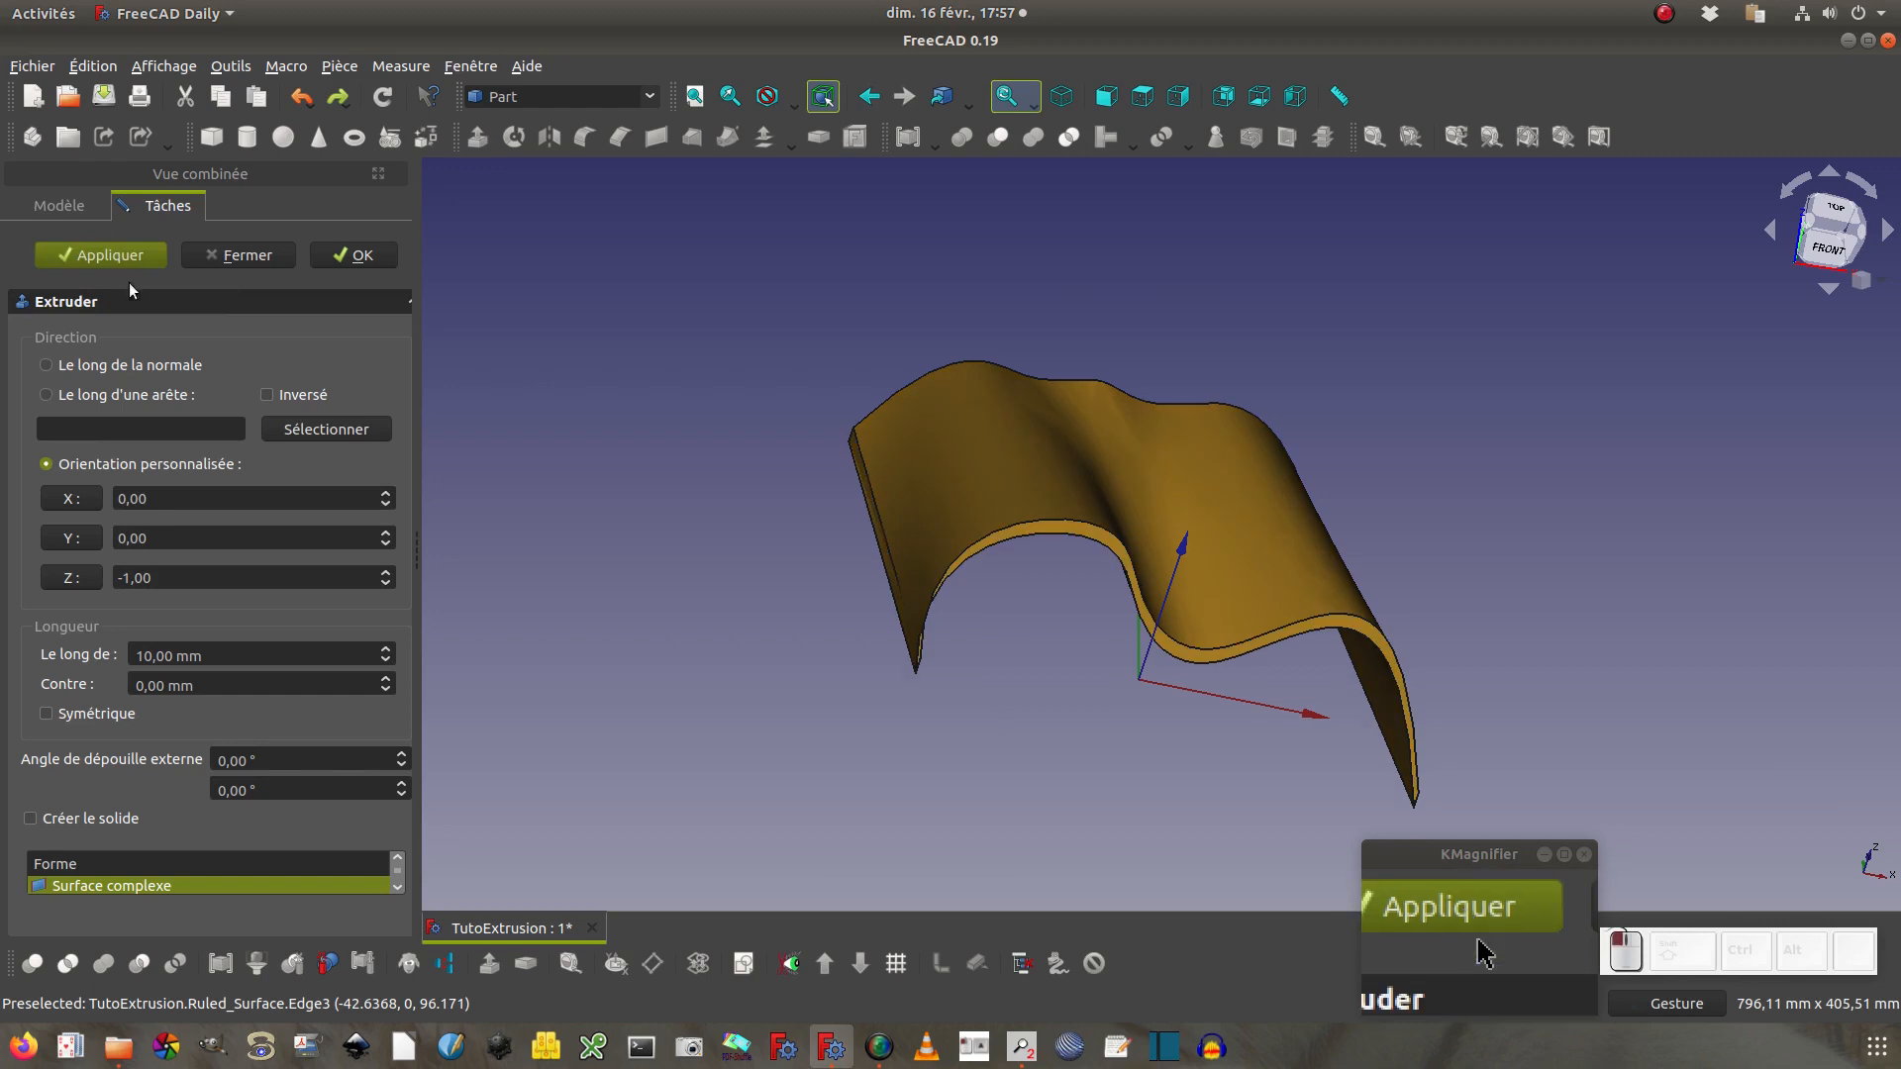
Inspect the thickened surface from the front and undo its downward extrusion, keeping the extrusion task open
left_click_drag(1041, 794, 1159, 712)
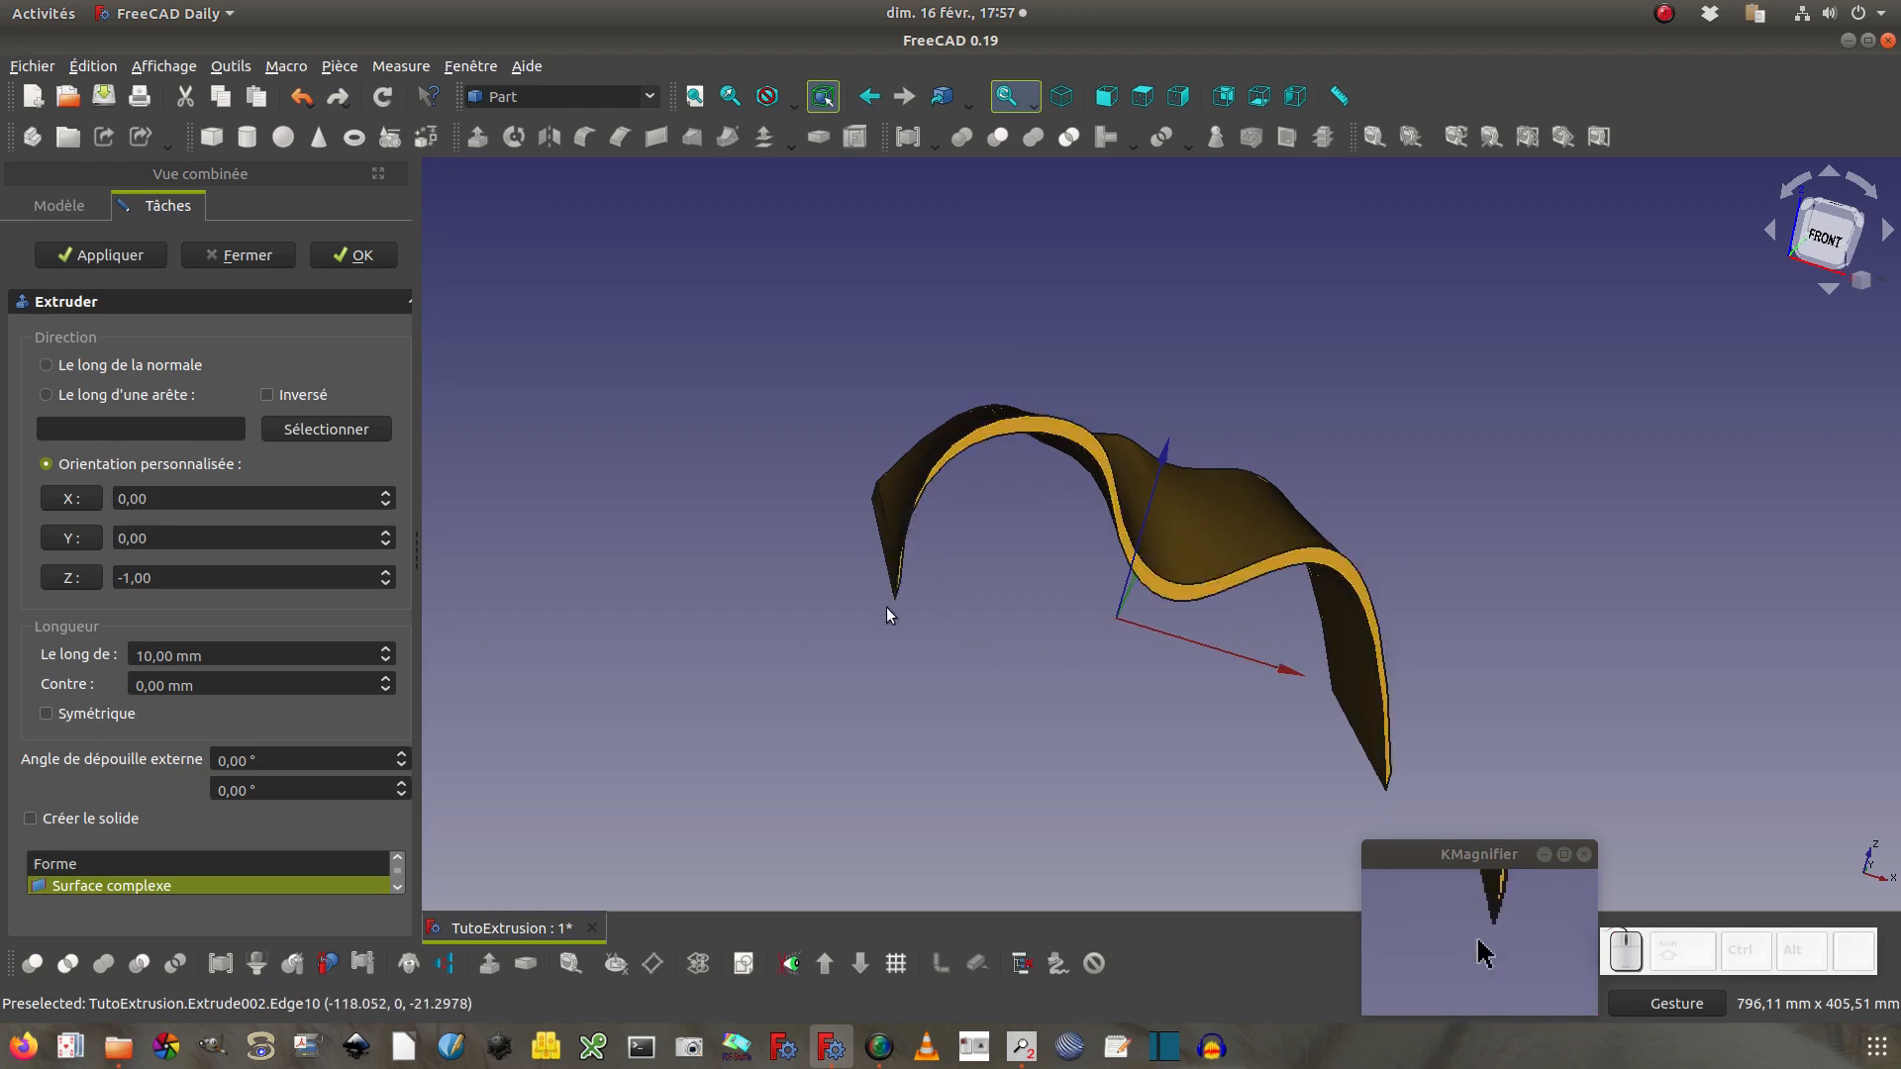
left_click_drag(955, 654, 1089, 693)
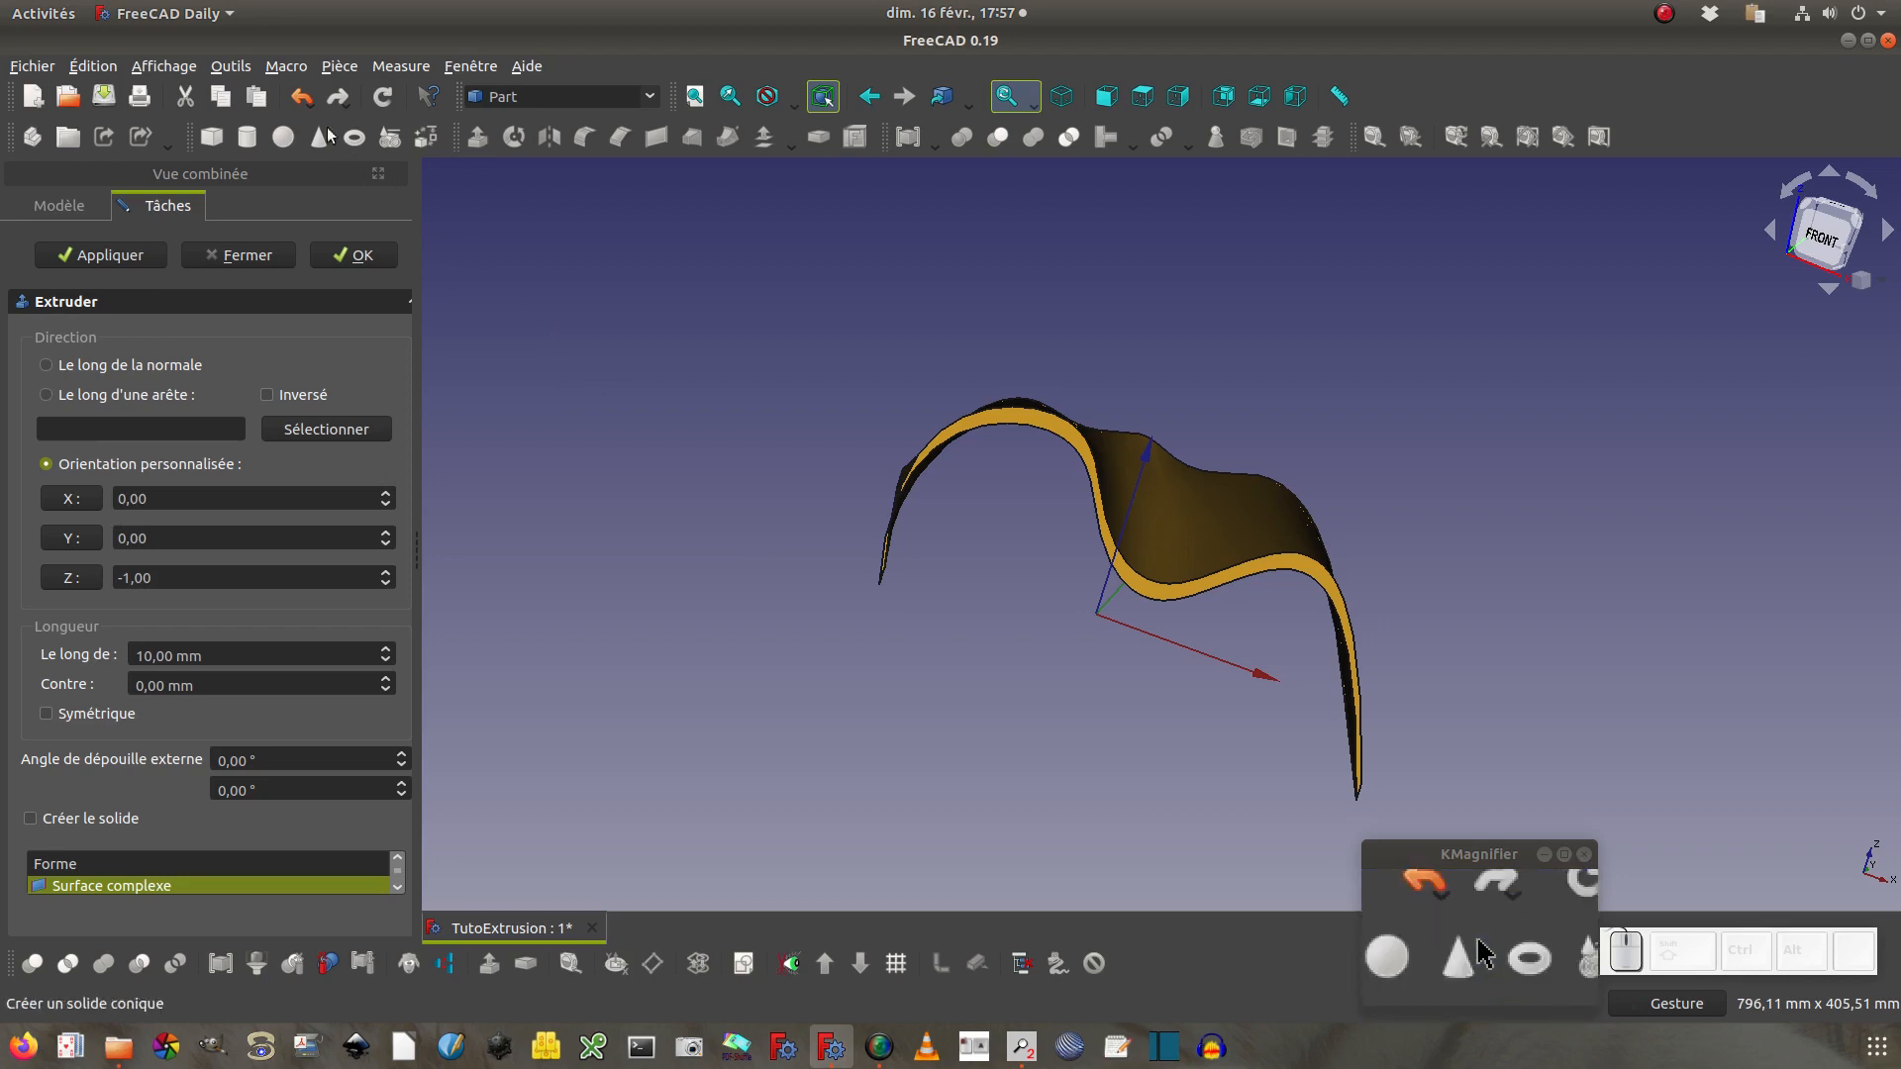
left_click(302, 98)
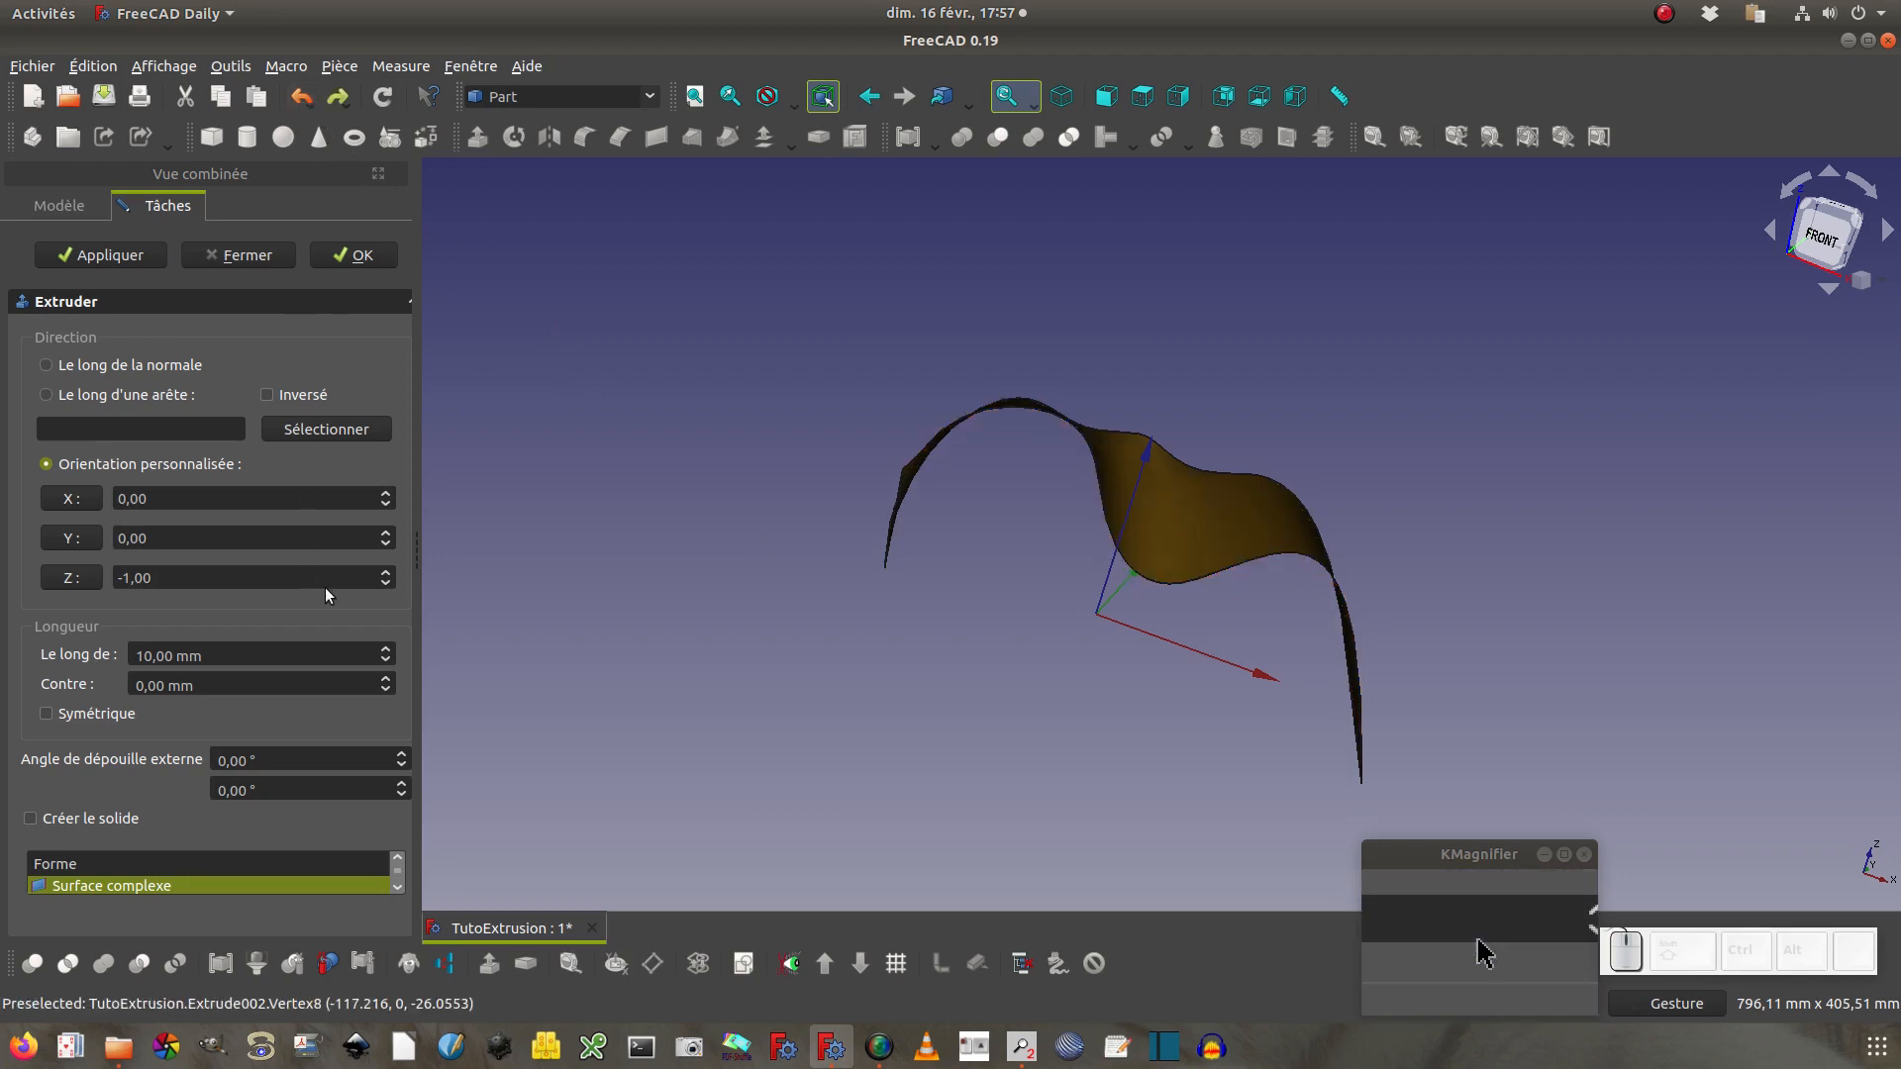
Set the custom orientation components to Z 5, Y 5 and X 5 for the extrusion of Surface complexe
left_click_drag(221, 573, 63, 557)
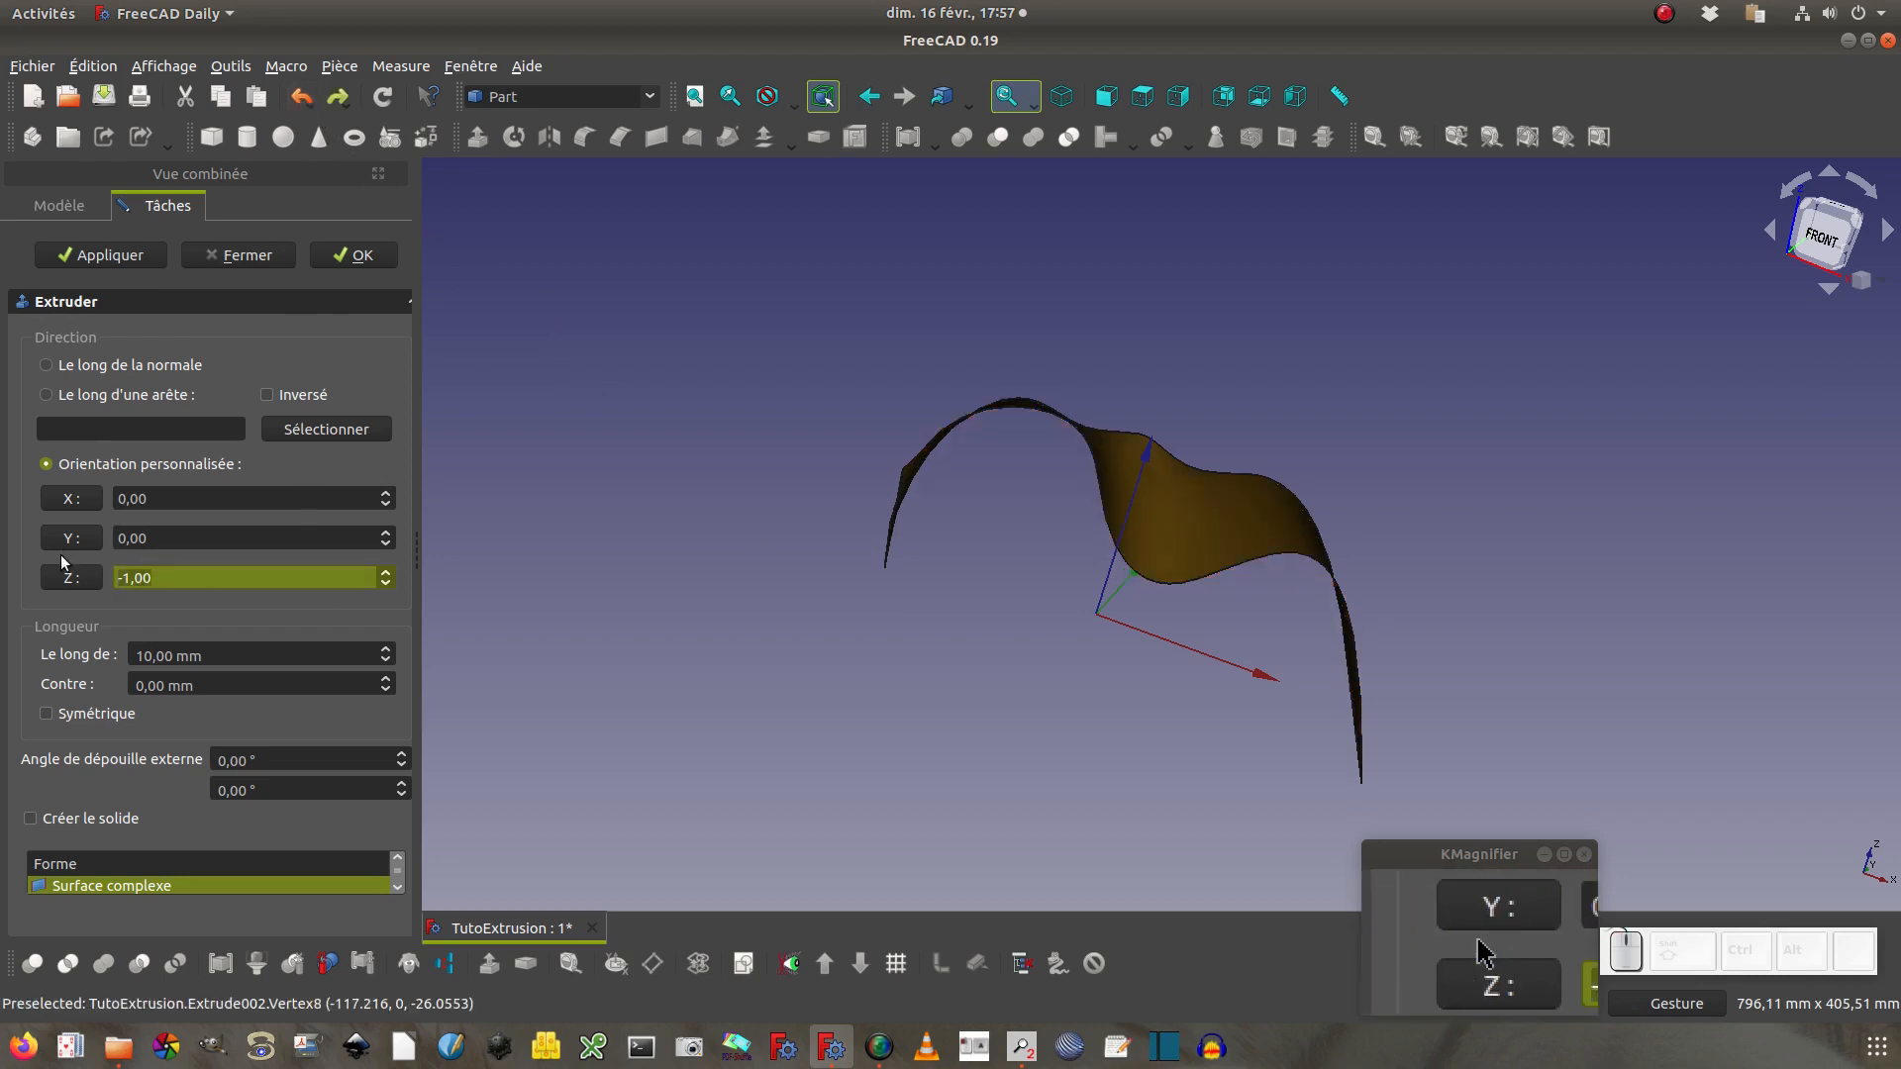
type("5")
key("shift+Tab")
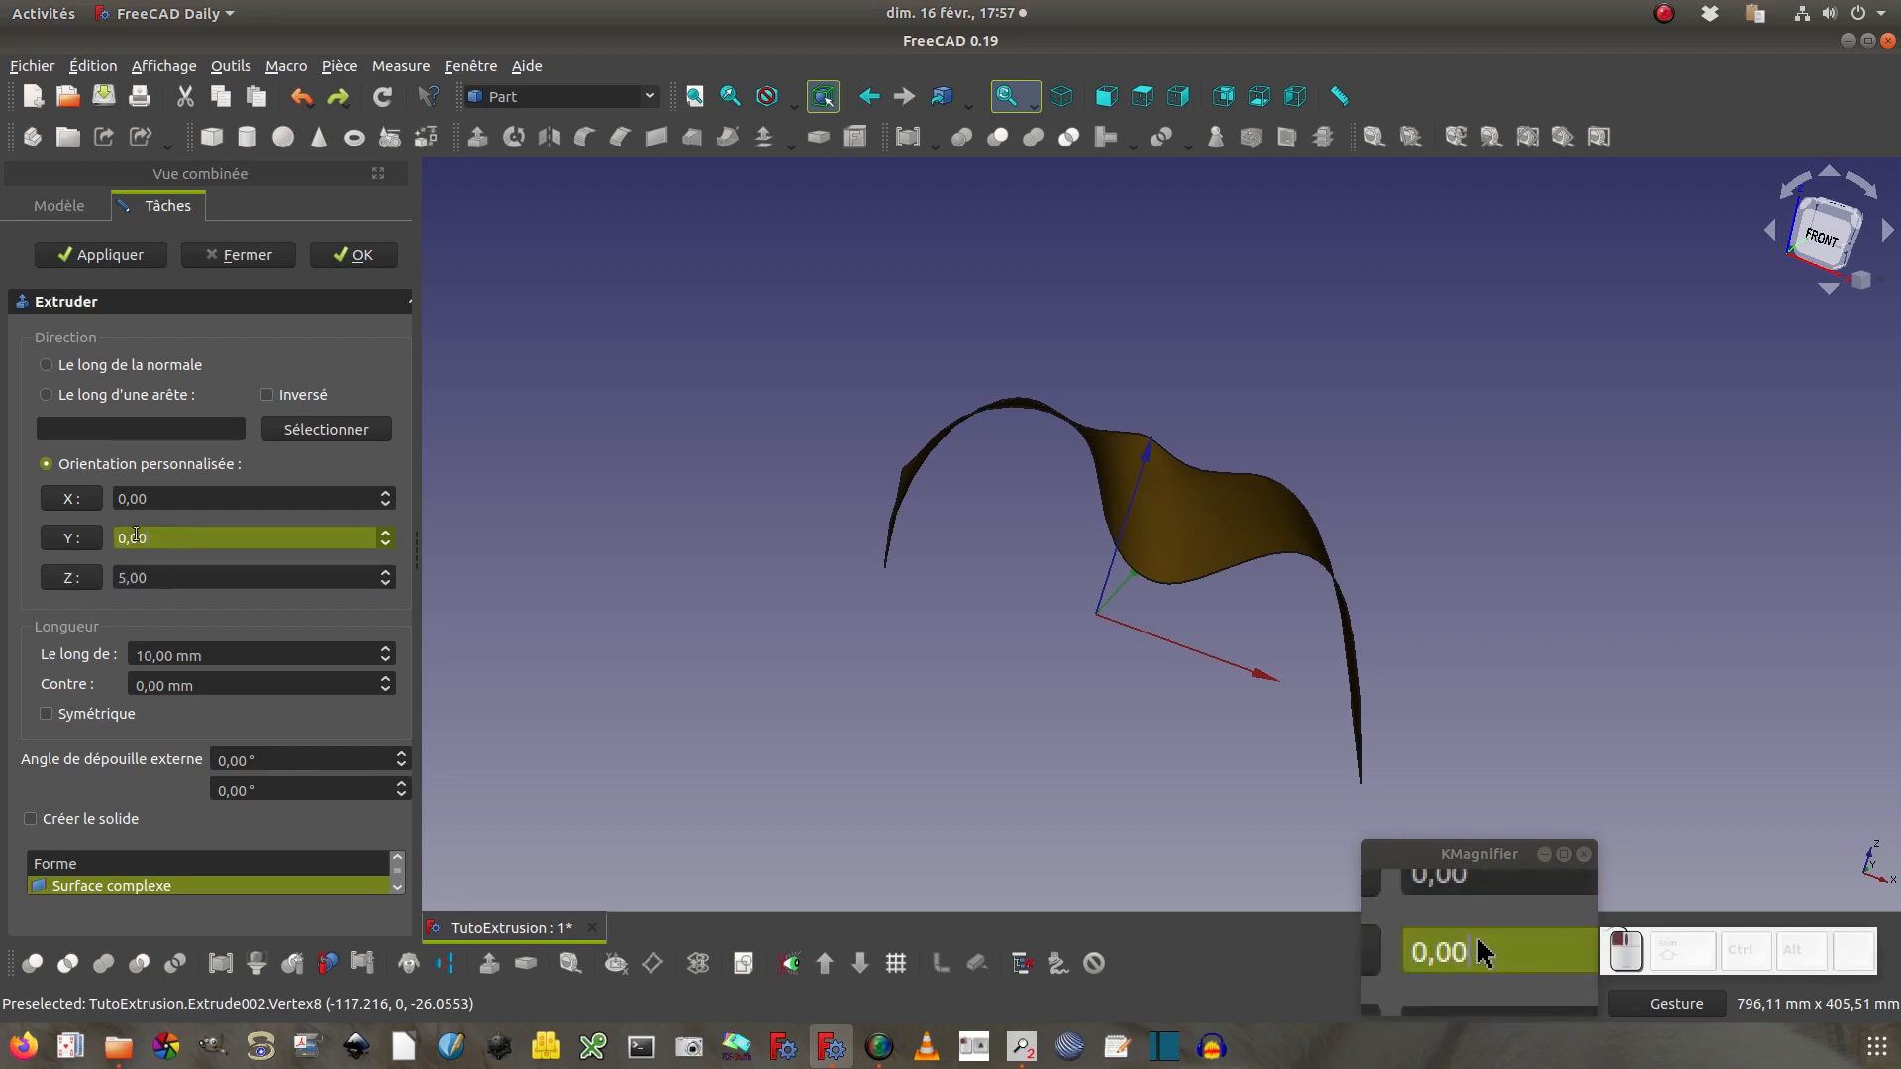
type("5")
key("shift+Tab")
type("5")
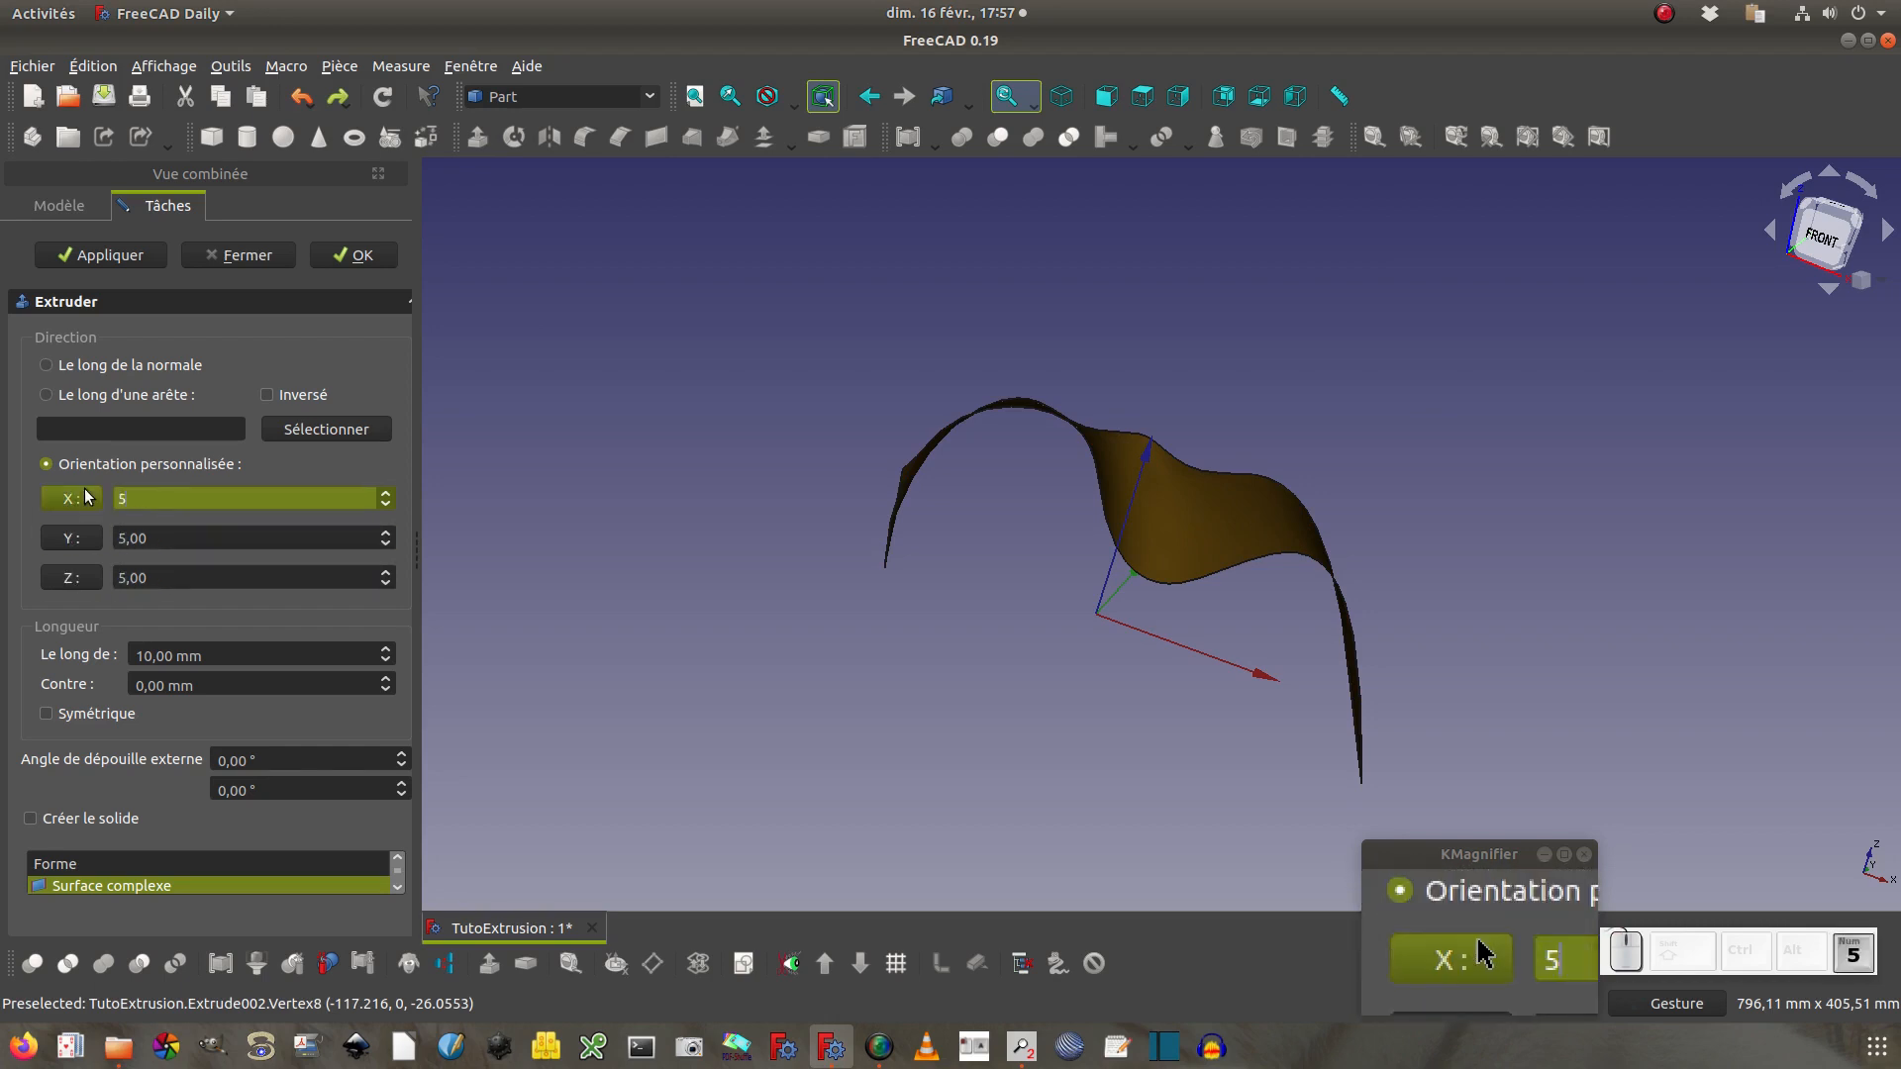
Set the length along the direction to 0 mm, apply the extrusion to Surface complexe and inspect its front and rear edges
left_click_drag(216, 656, 112, 658)
type("0")
key("Return")
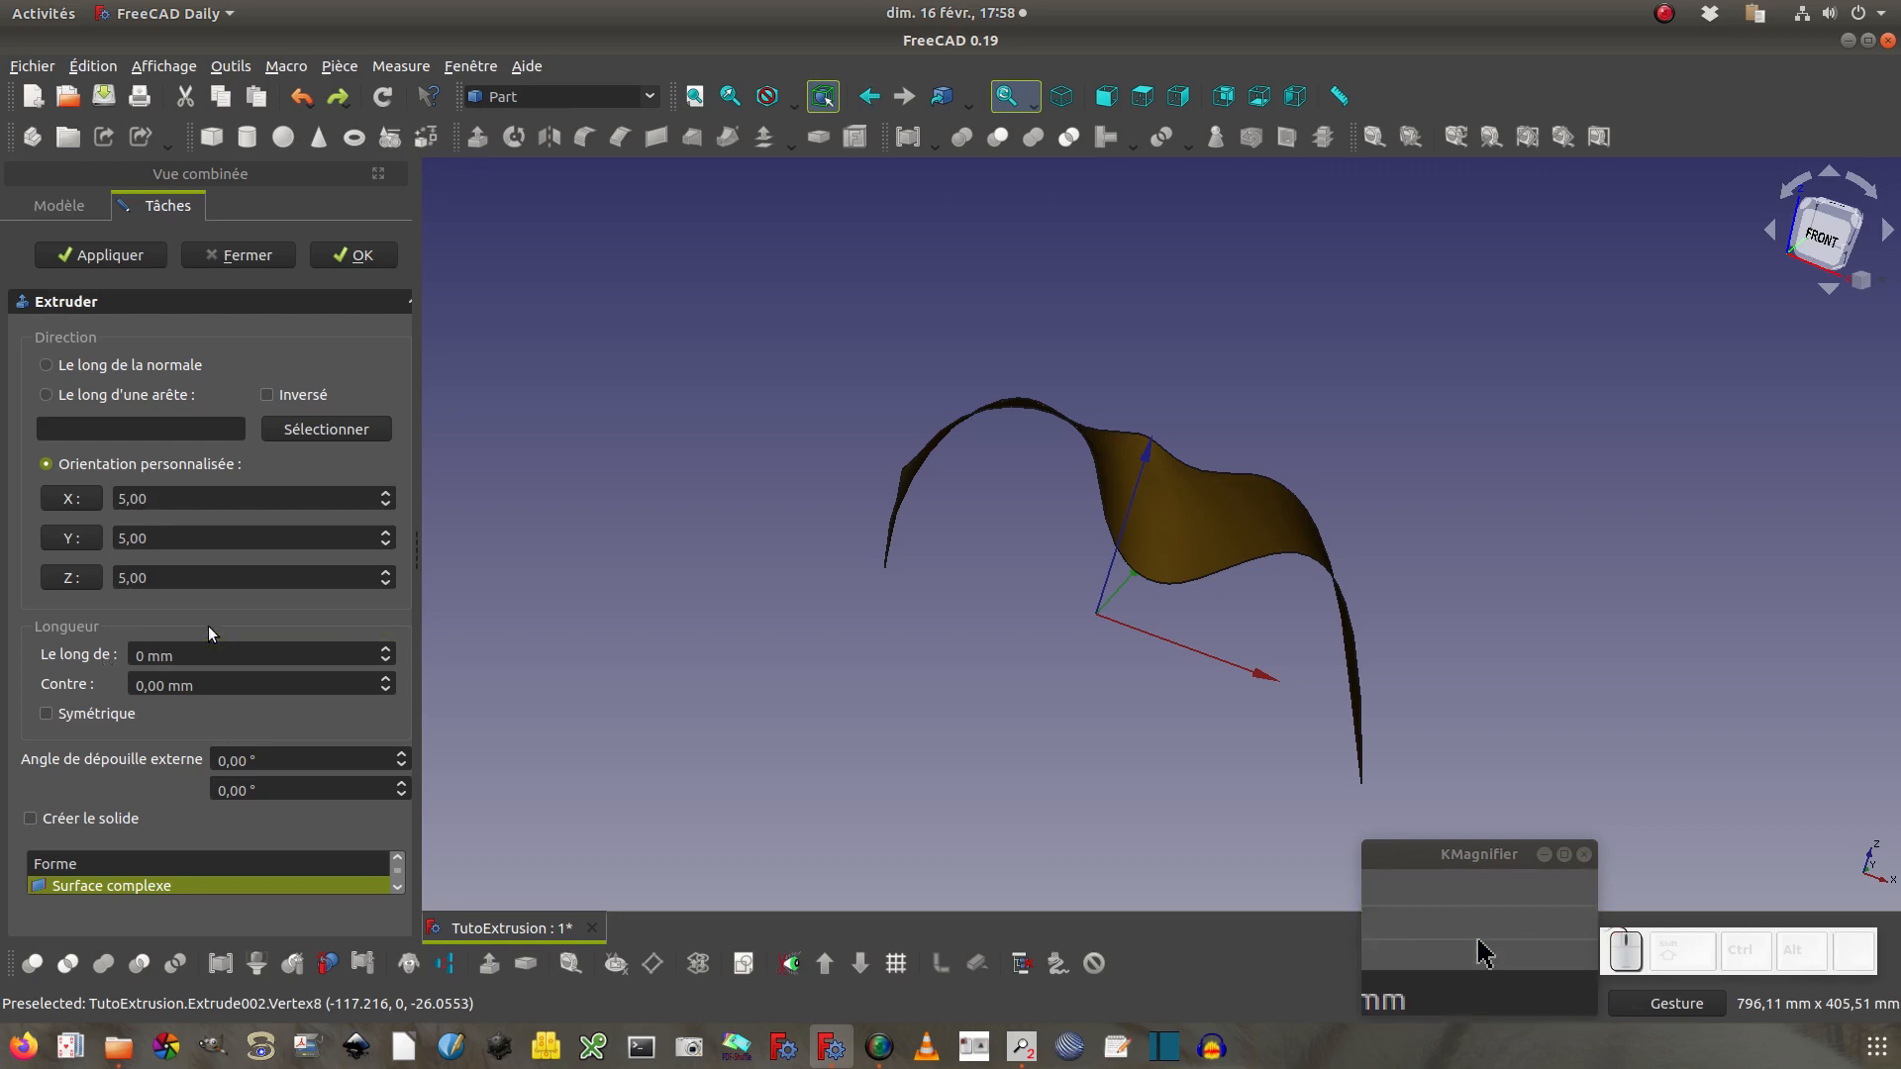
left_click(140, 256)
left_click_drag(913, 648, 912, 509)
scroll(1071, 512, "up", 4)
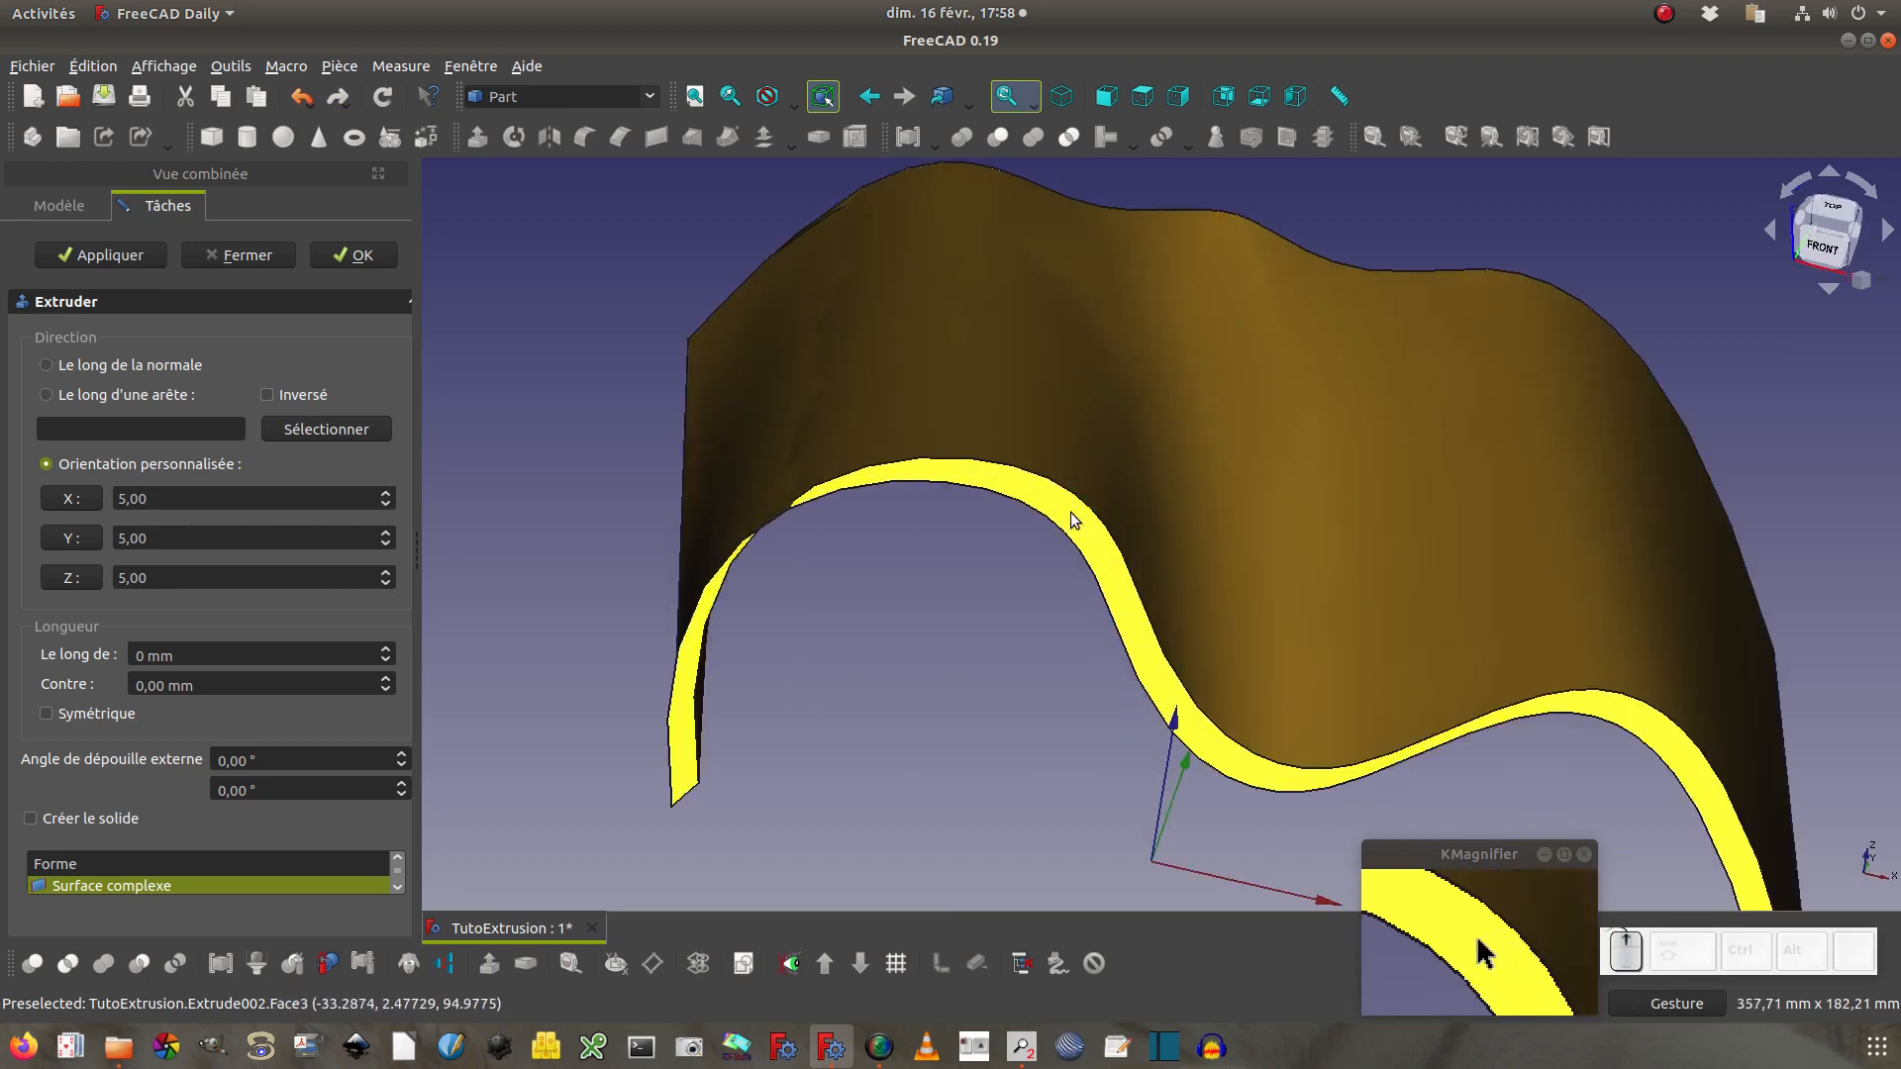
mouse_move(897, 652)
left_mouse_down()
mouse_move(903, 594)
mouse_move(828, 586)
mouse_move(869, 632)
mouse_move(927, 645)
mouse_move(1259, 664)
mouse_move(521, 580)
mouse_move(801, 612)
mouse_move(891, 574)
mouse_move(891, 496)
mouse_move(747, 531)
mouse_move(762, 614)
mouse_move(892, 618)
left_mouse_up()
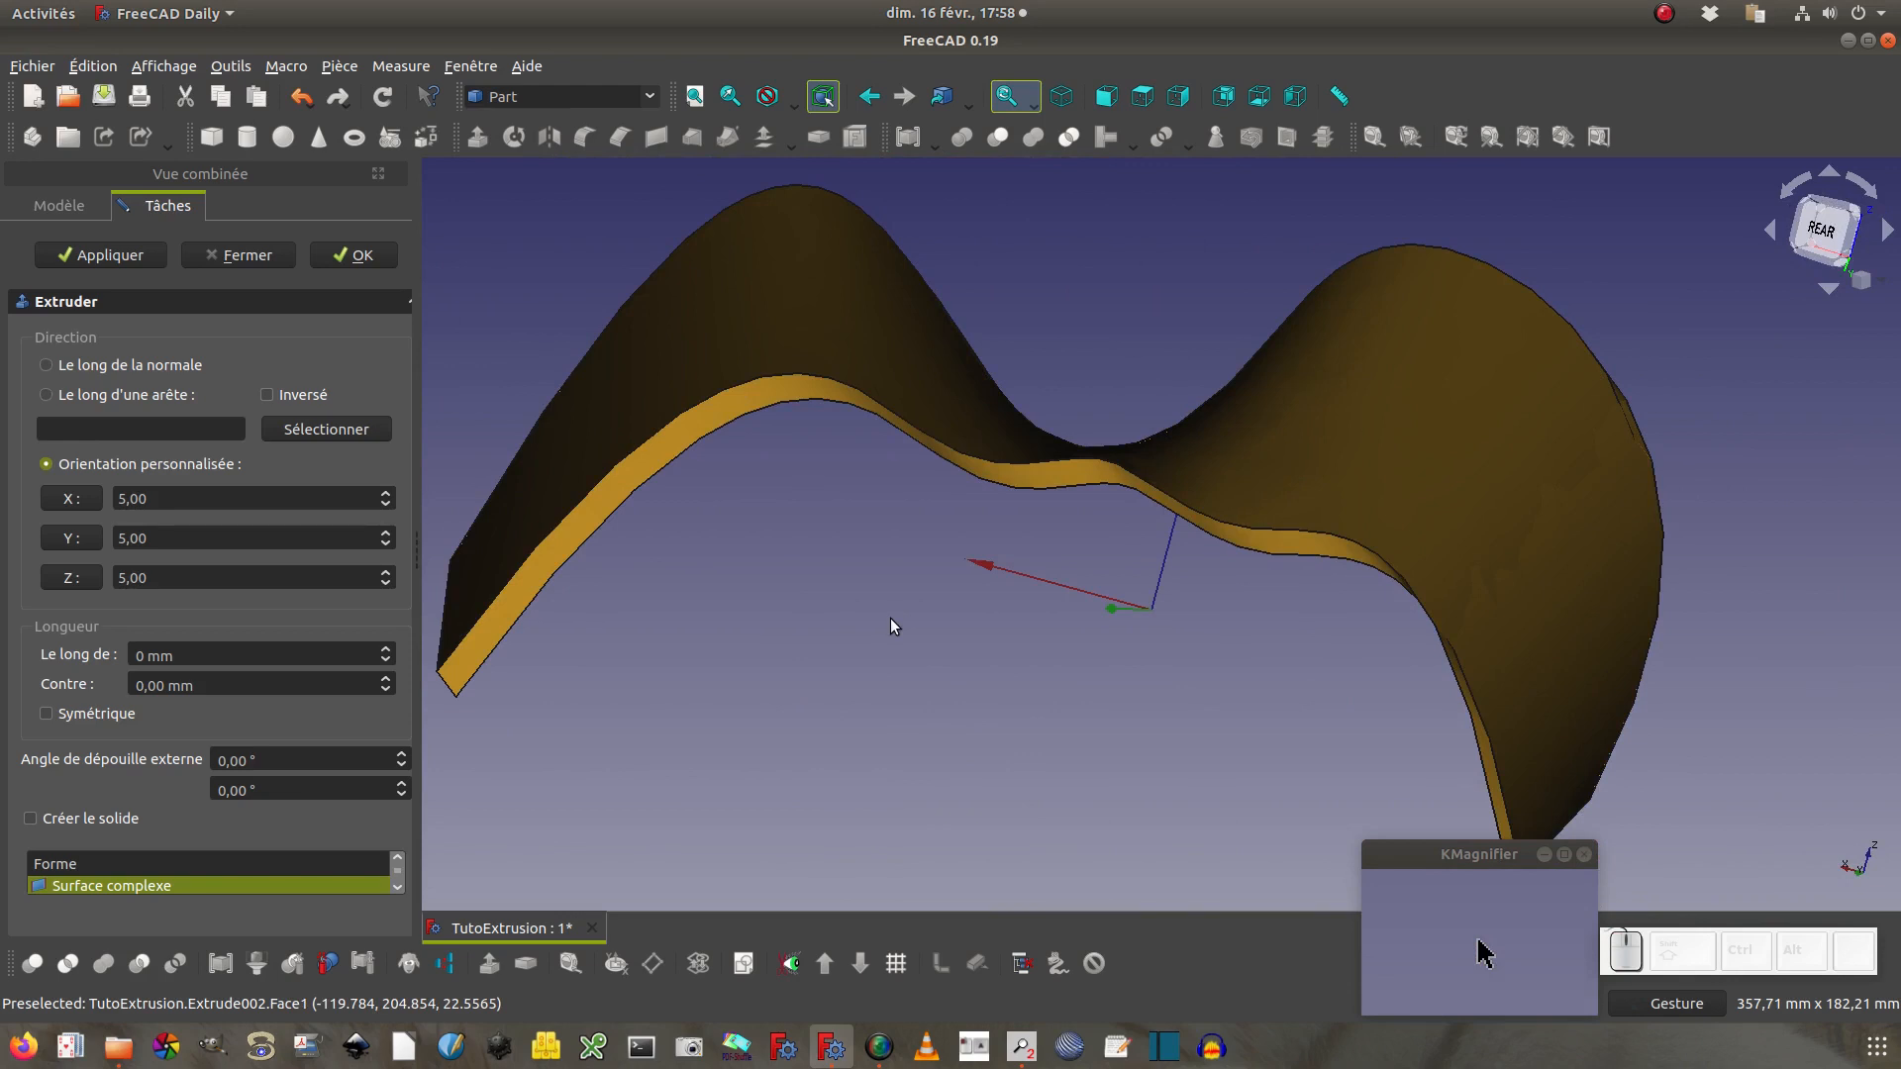
Close the extrusion task and undo the custom-direction extrusion of Surface complexe
left_click(233, 255)
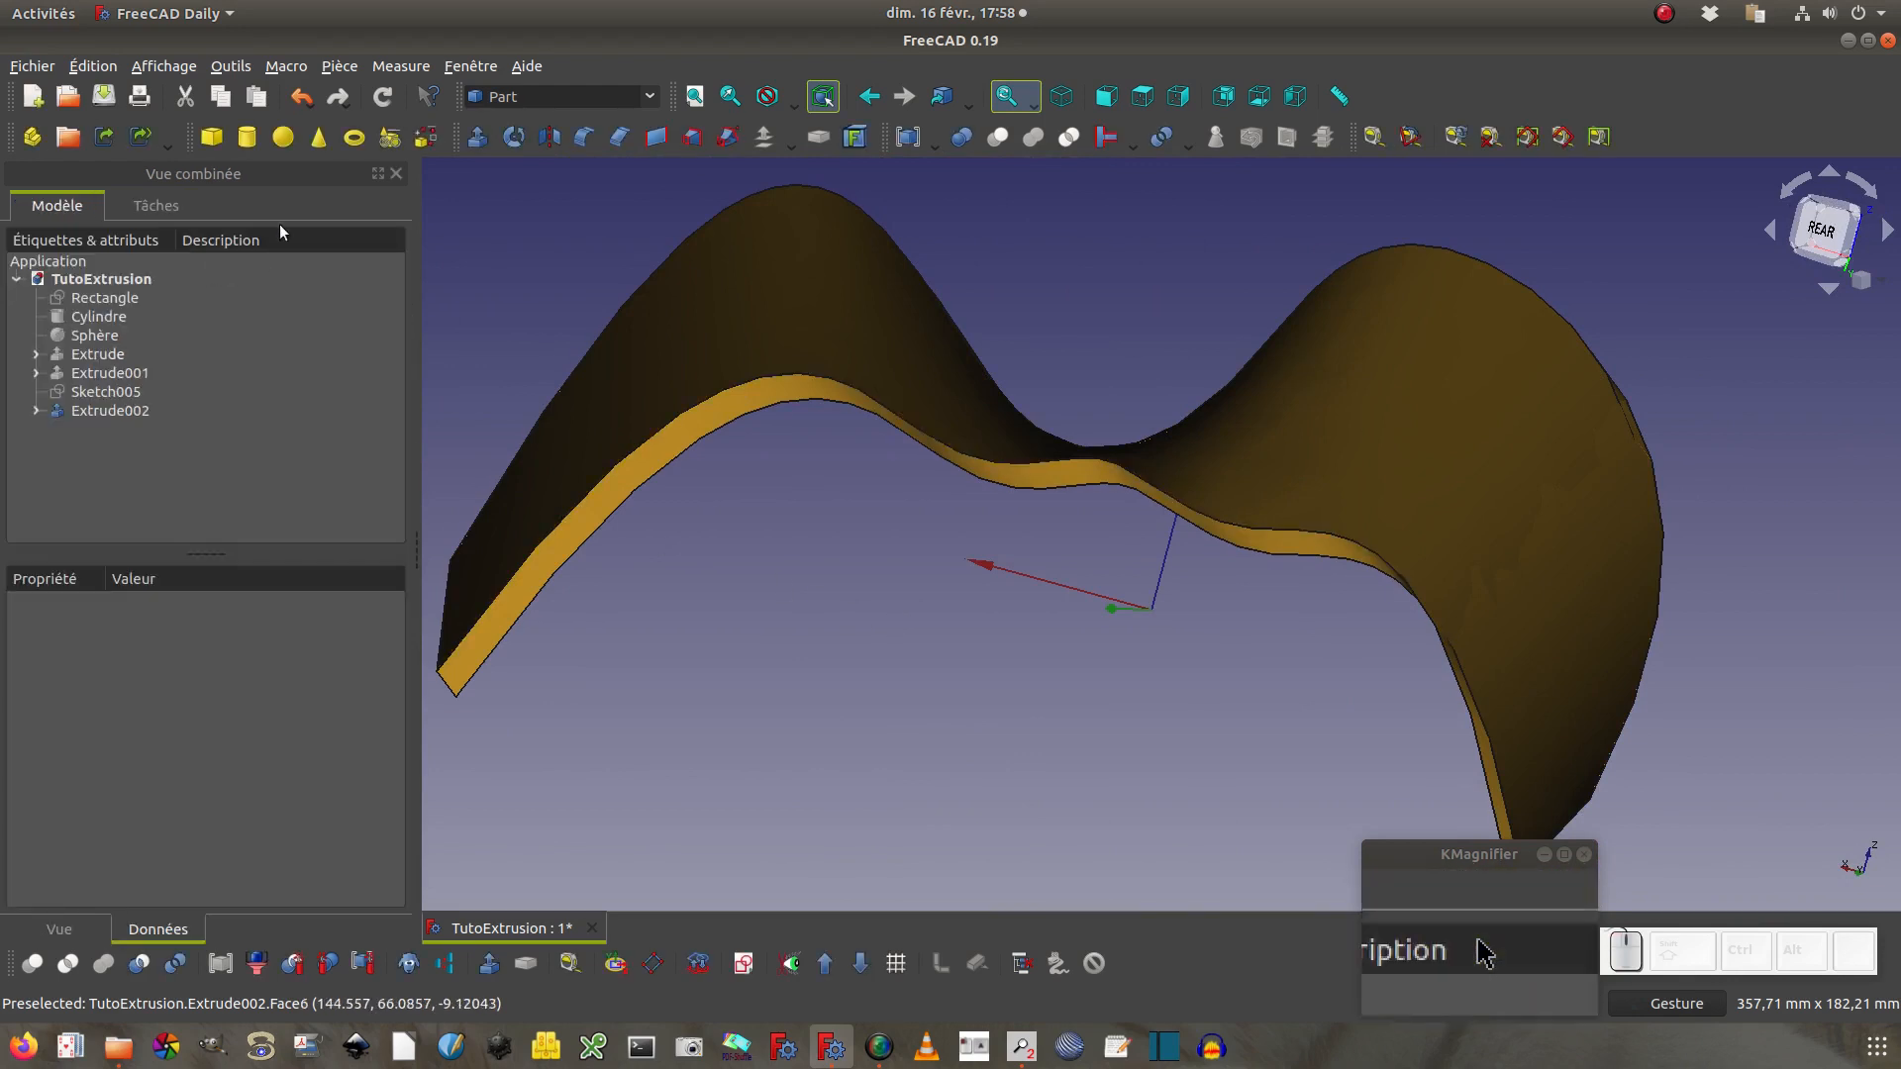
left_click(301, 96)
left_click_drag(933, 615, 1040, 687)
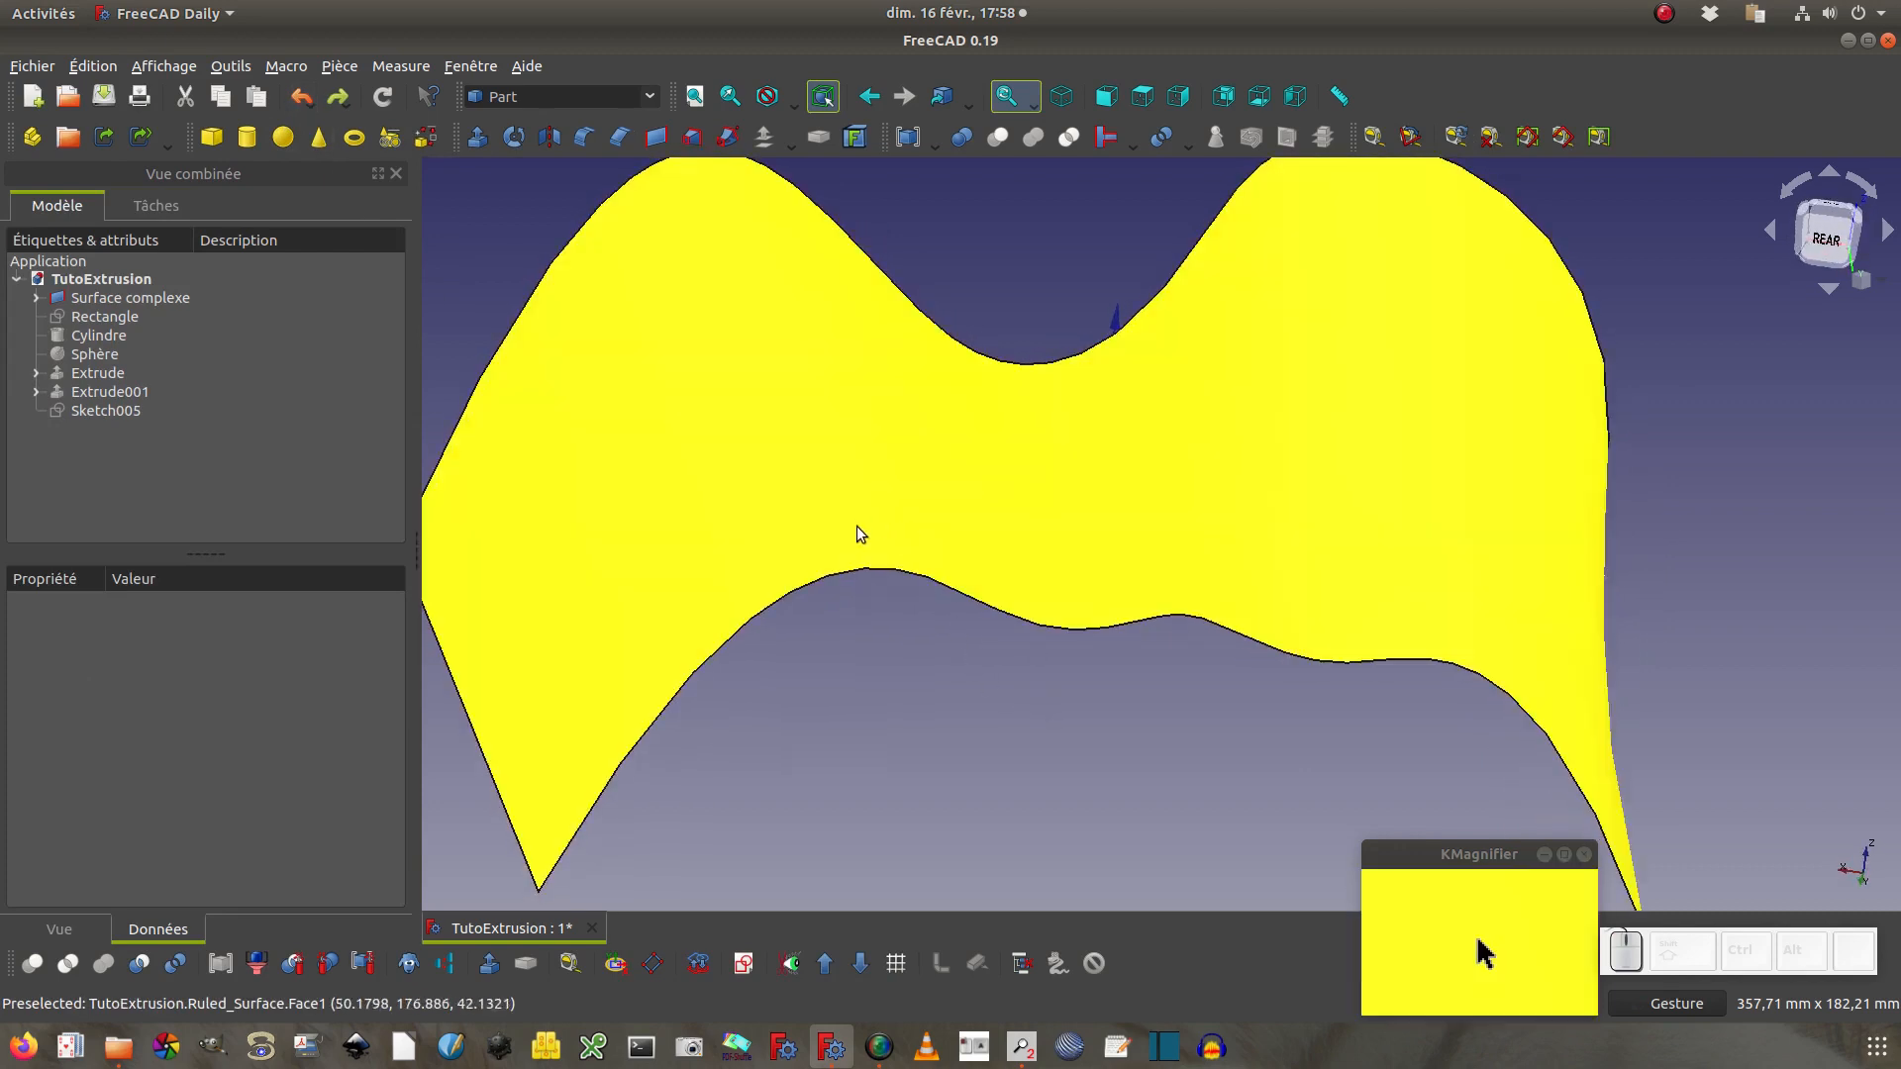
scroll(1066, 447, "up", 2)
scroll(1067, 447, "down", 5)
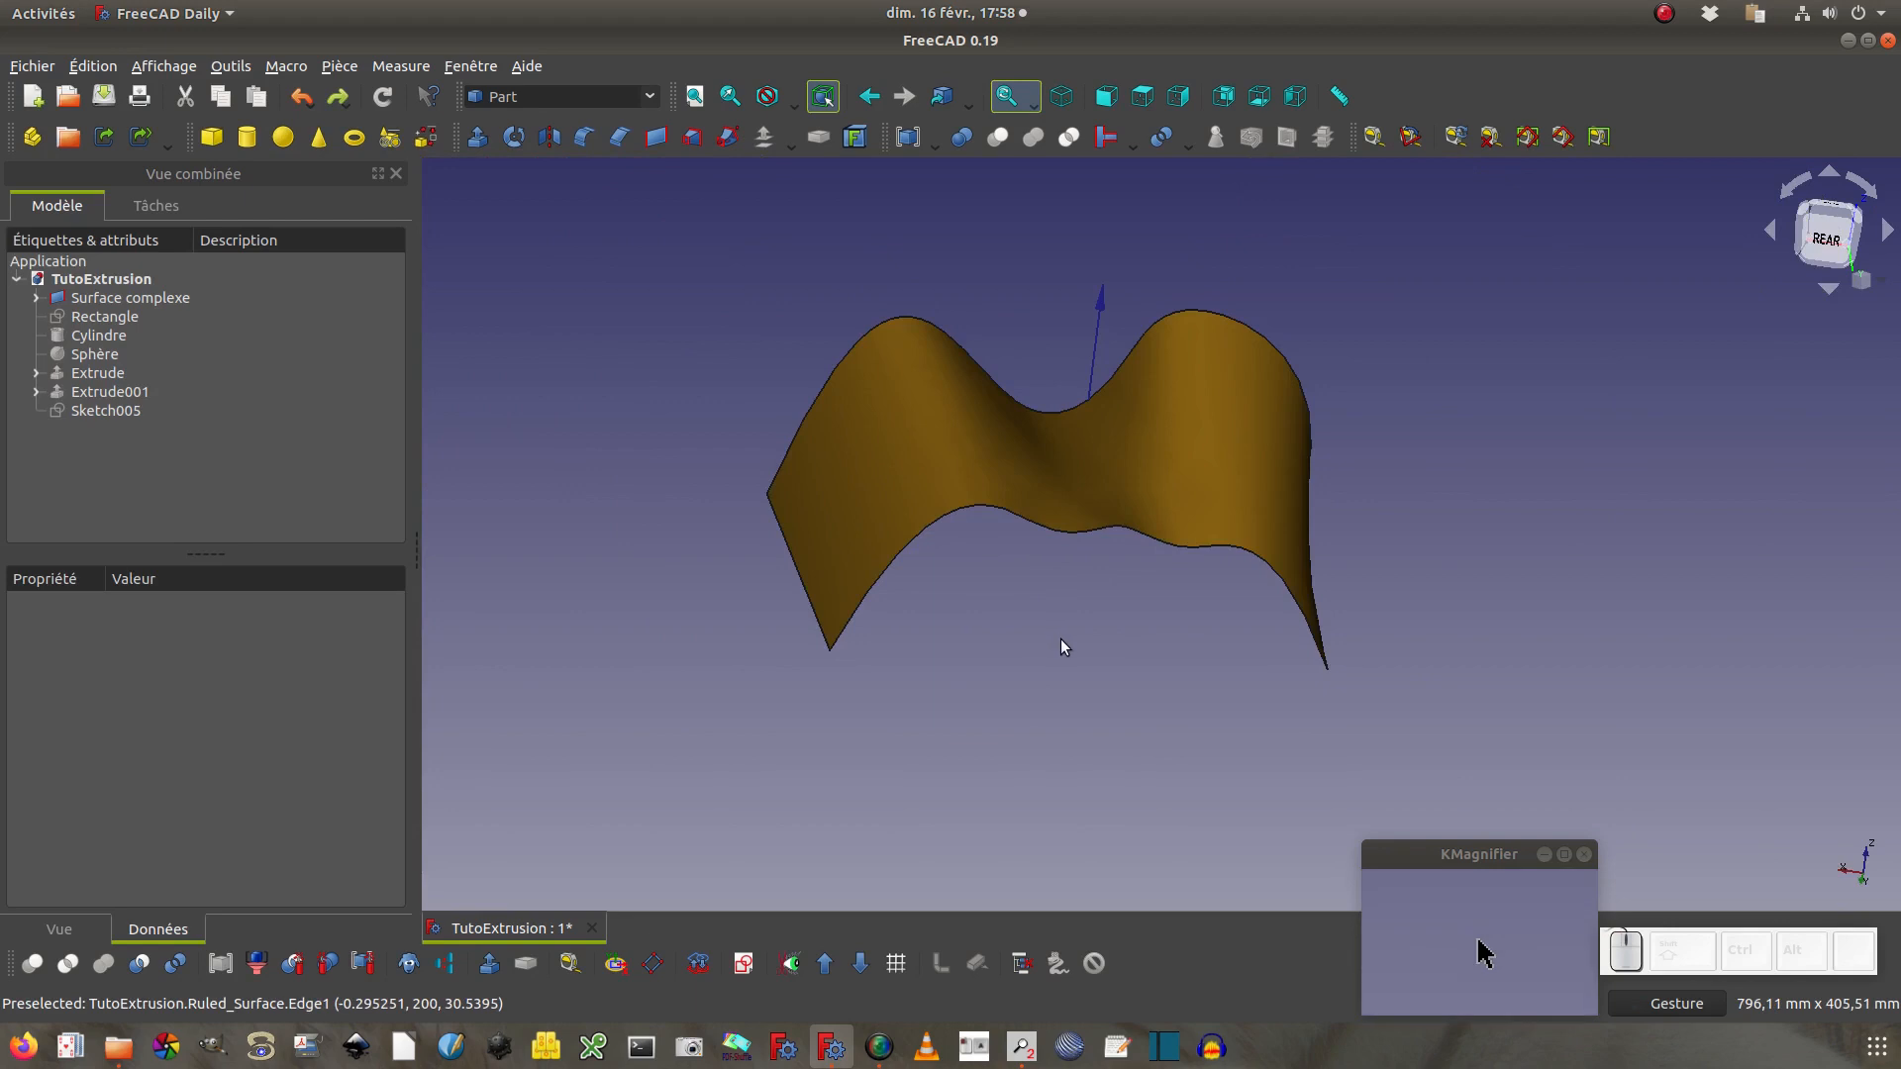
Start a 3D offset of Surface complexe and set the offset distance to 3.4 mm
left_click(855, 138)
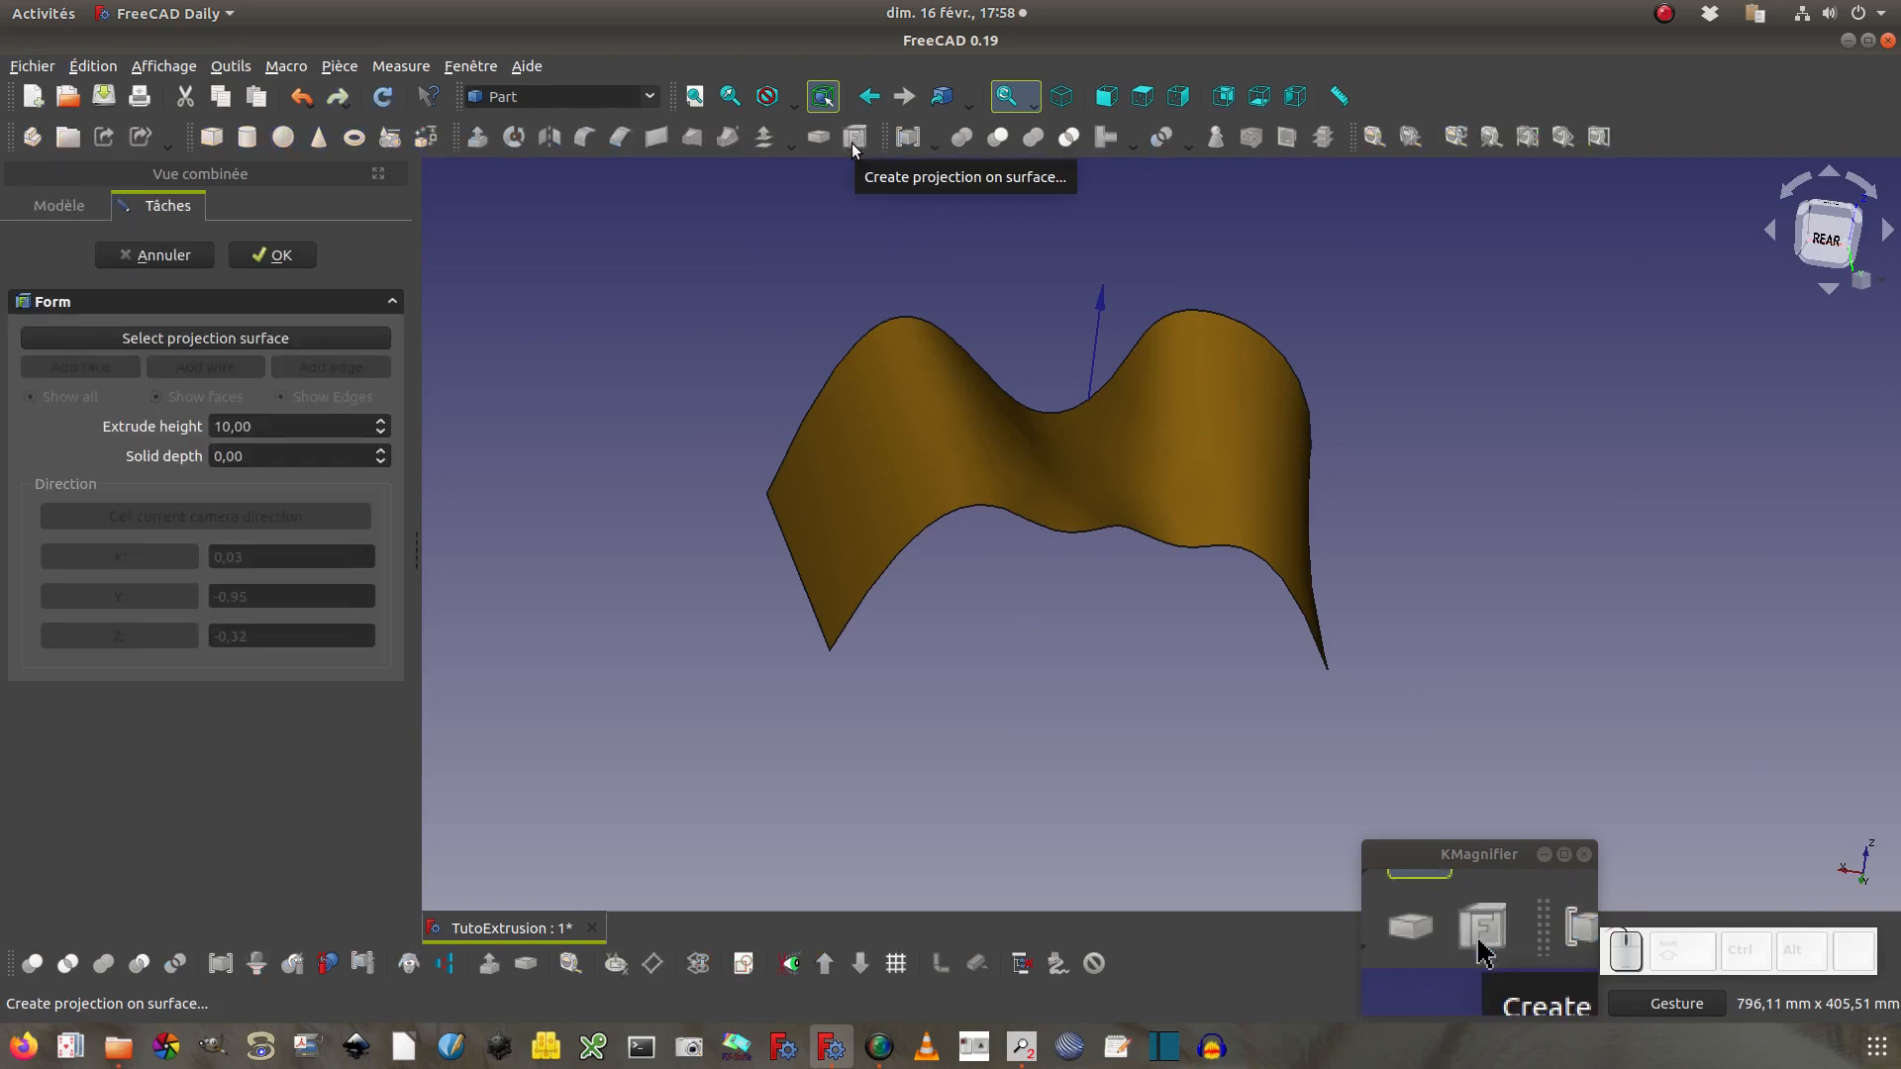
left_click(166, 255)
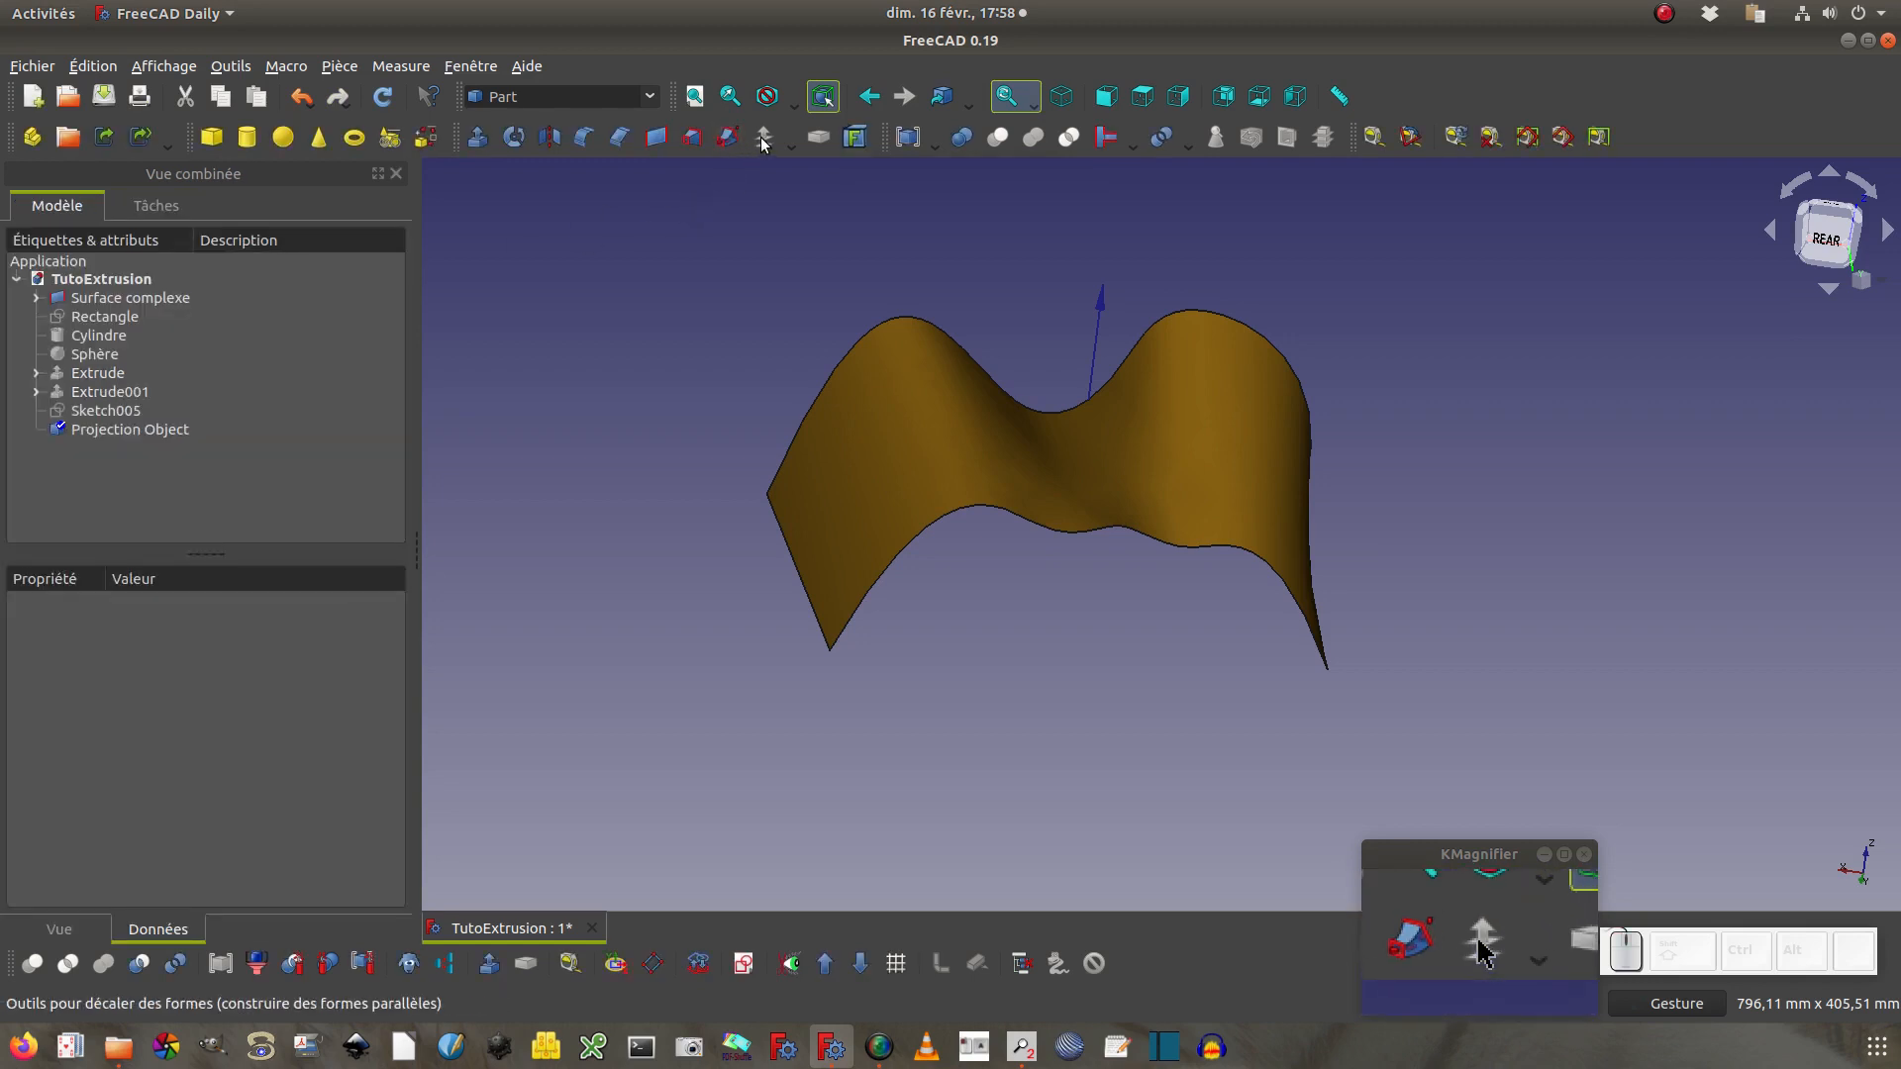
left_click(889, 359)
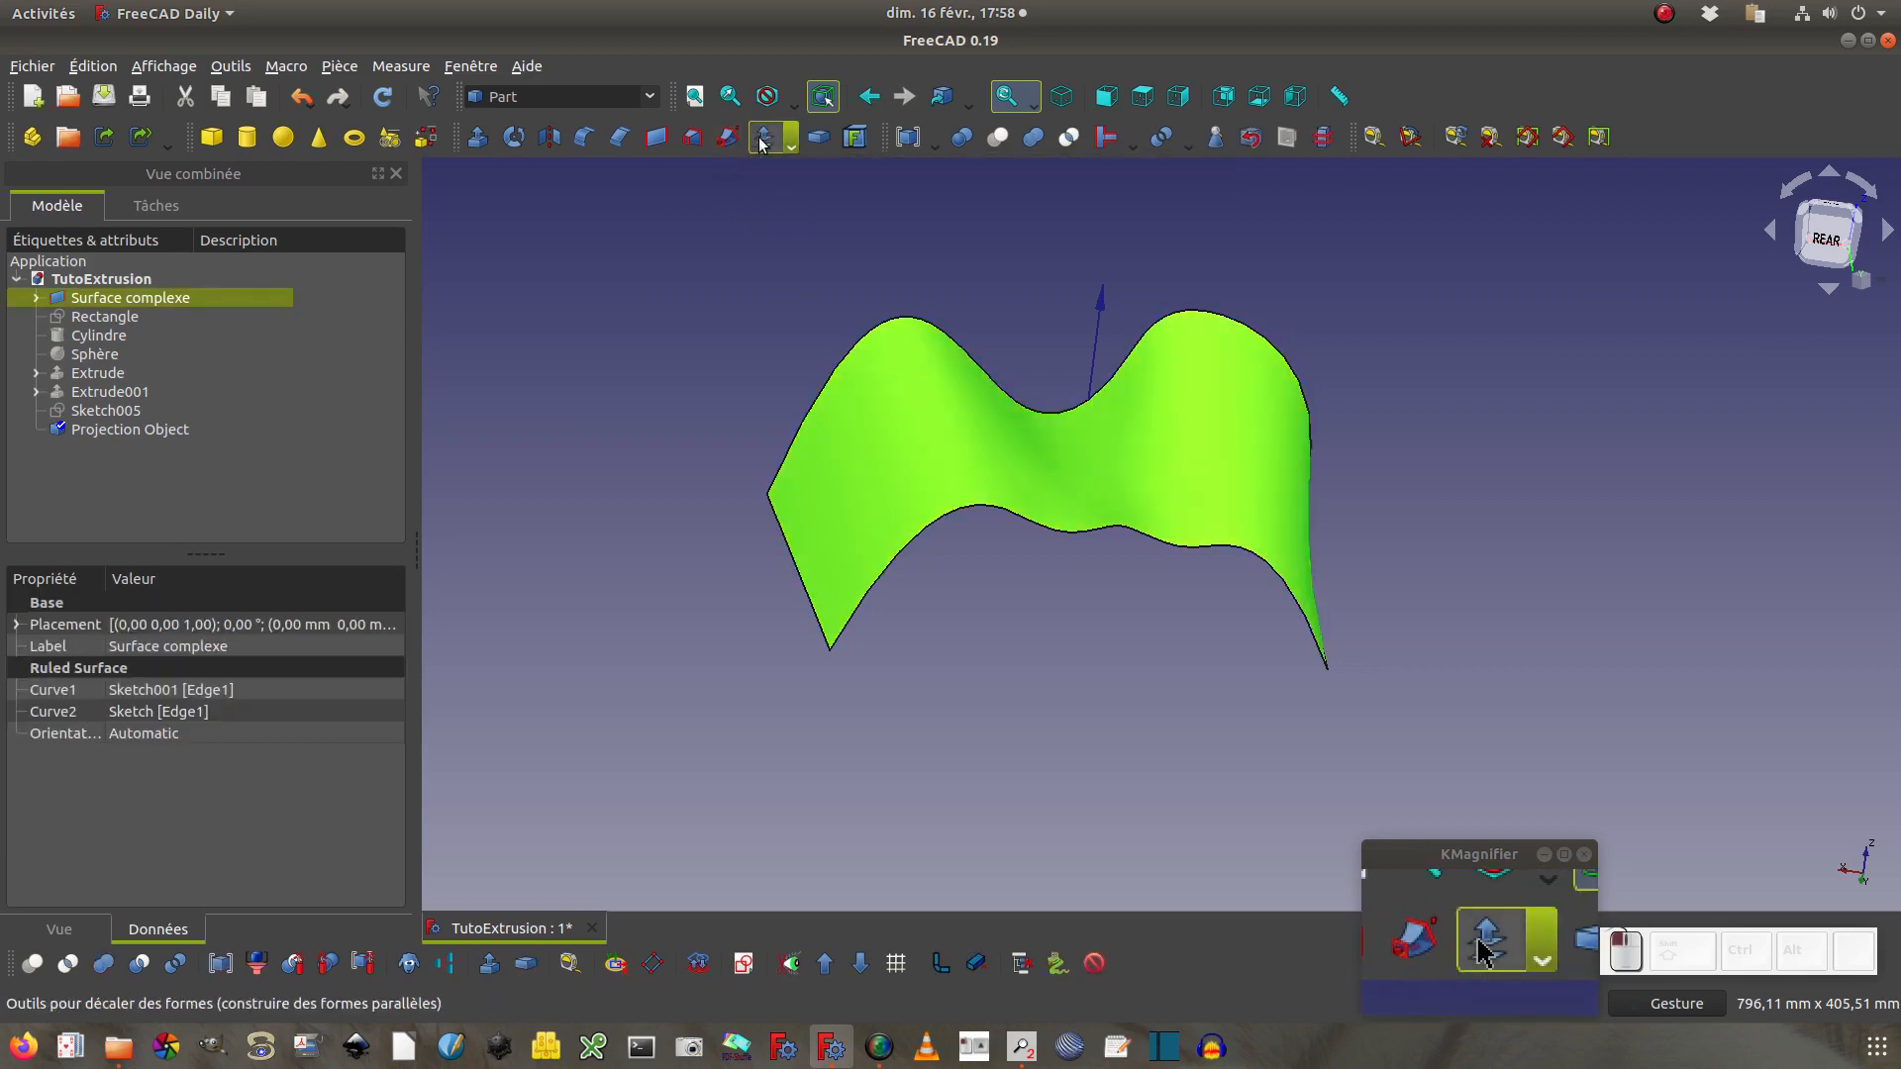
left_click(762, 141)
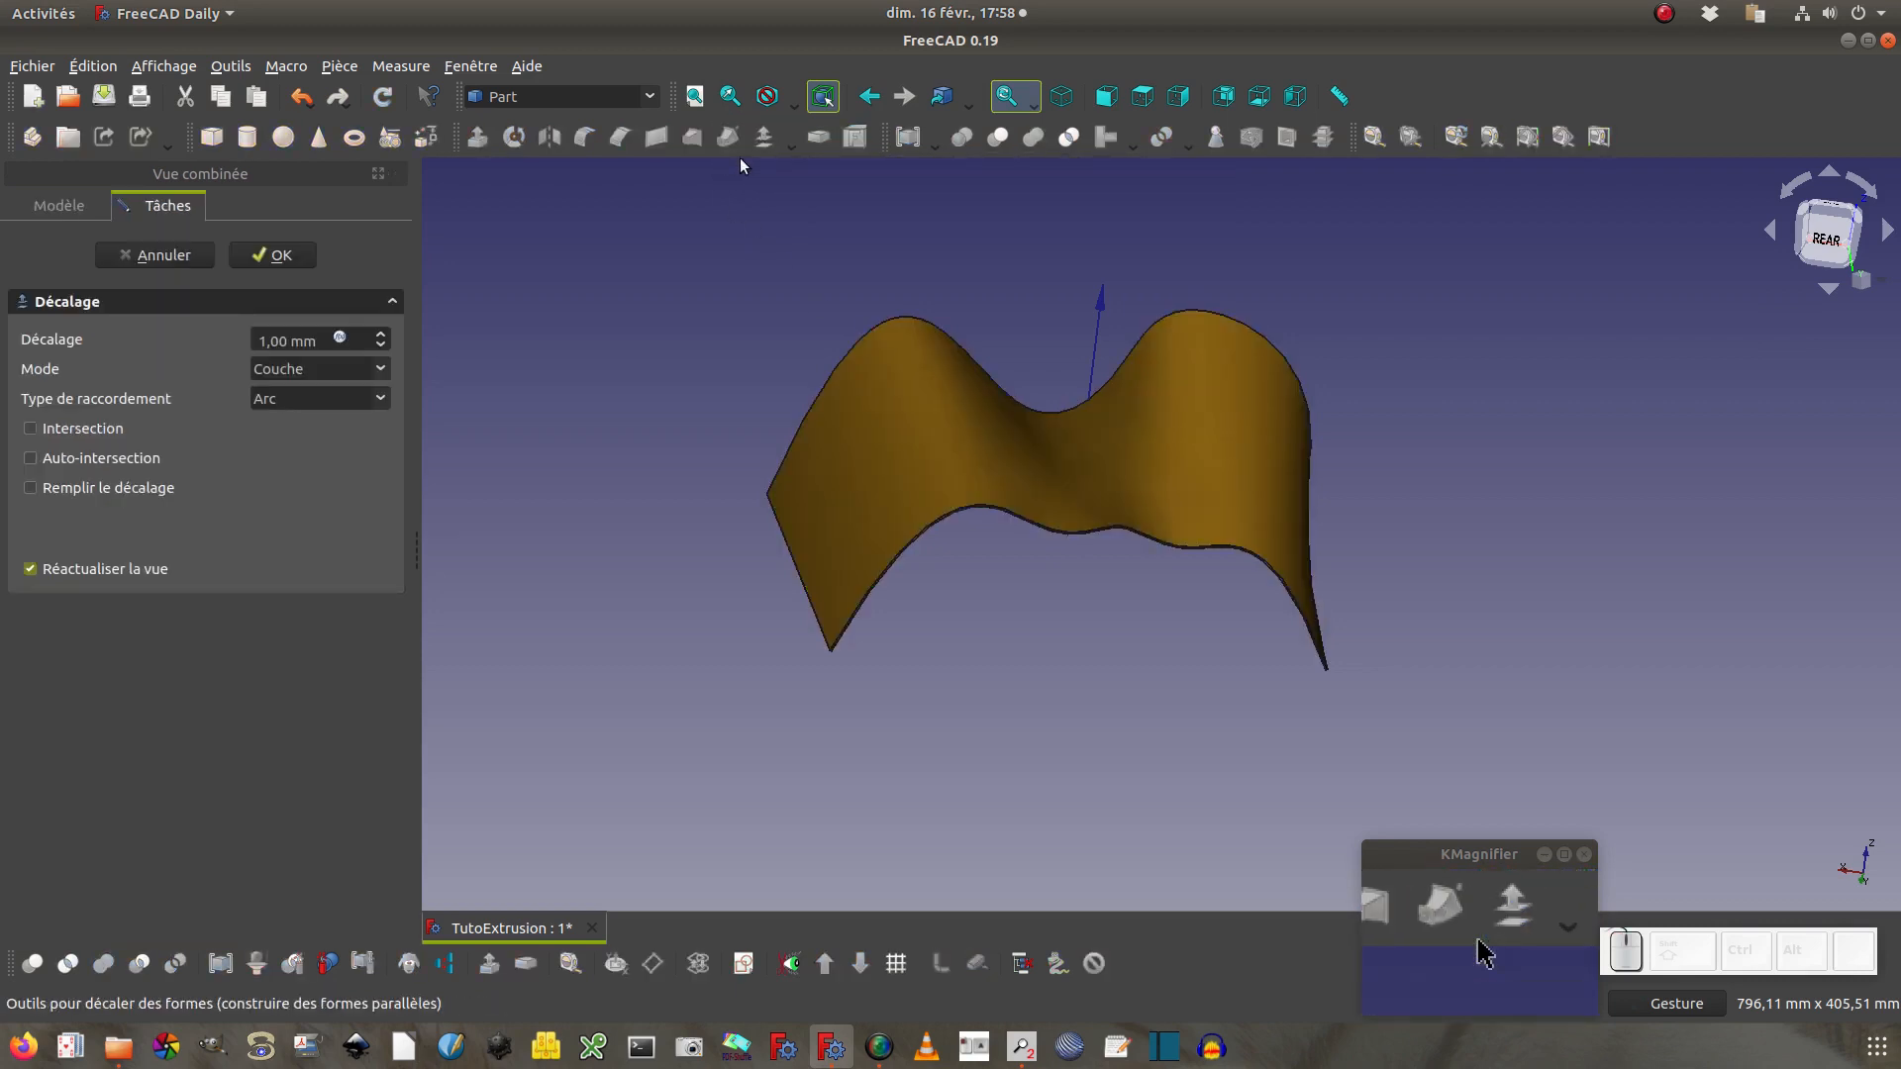
left_click(380, 337)
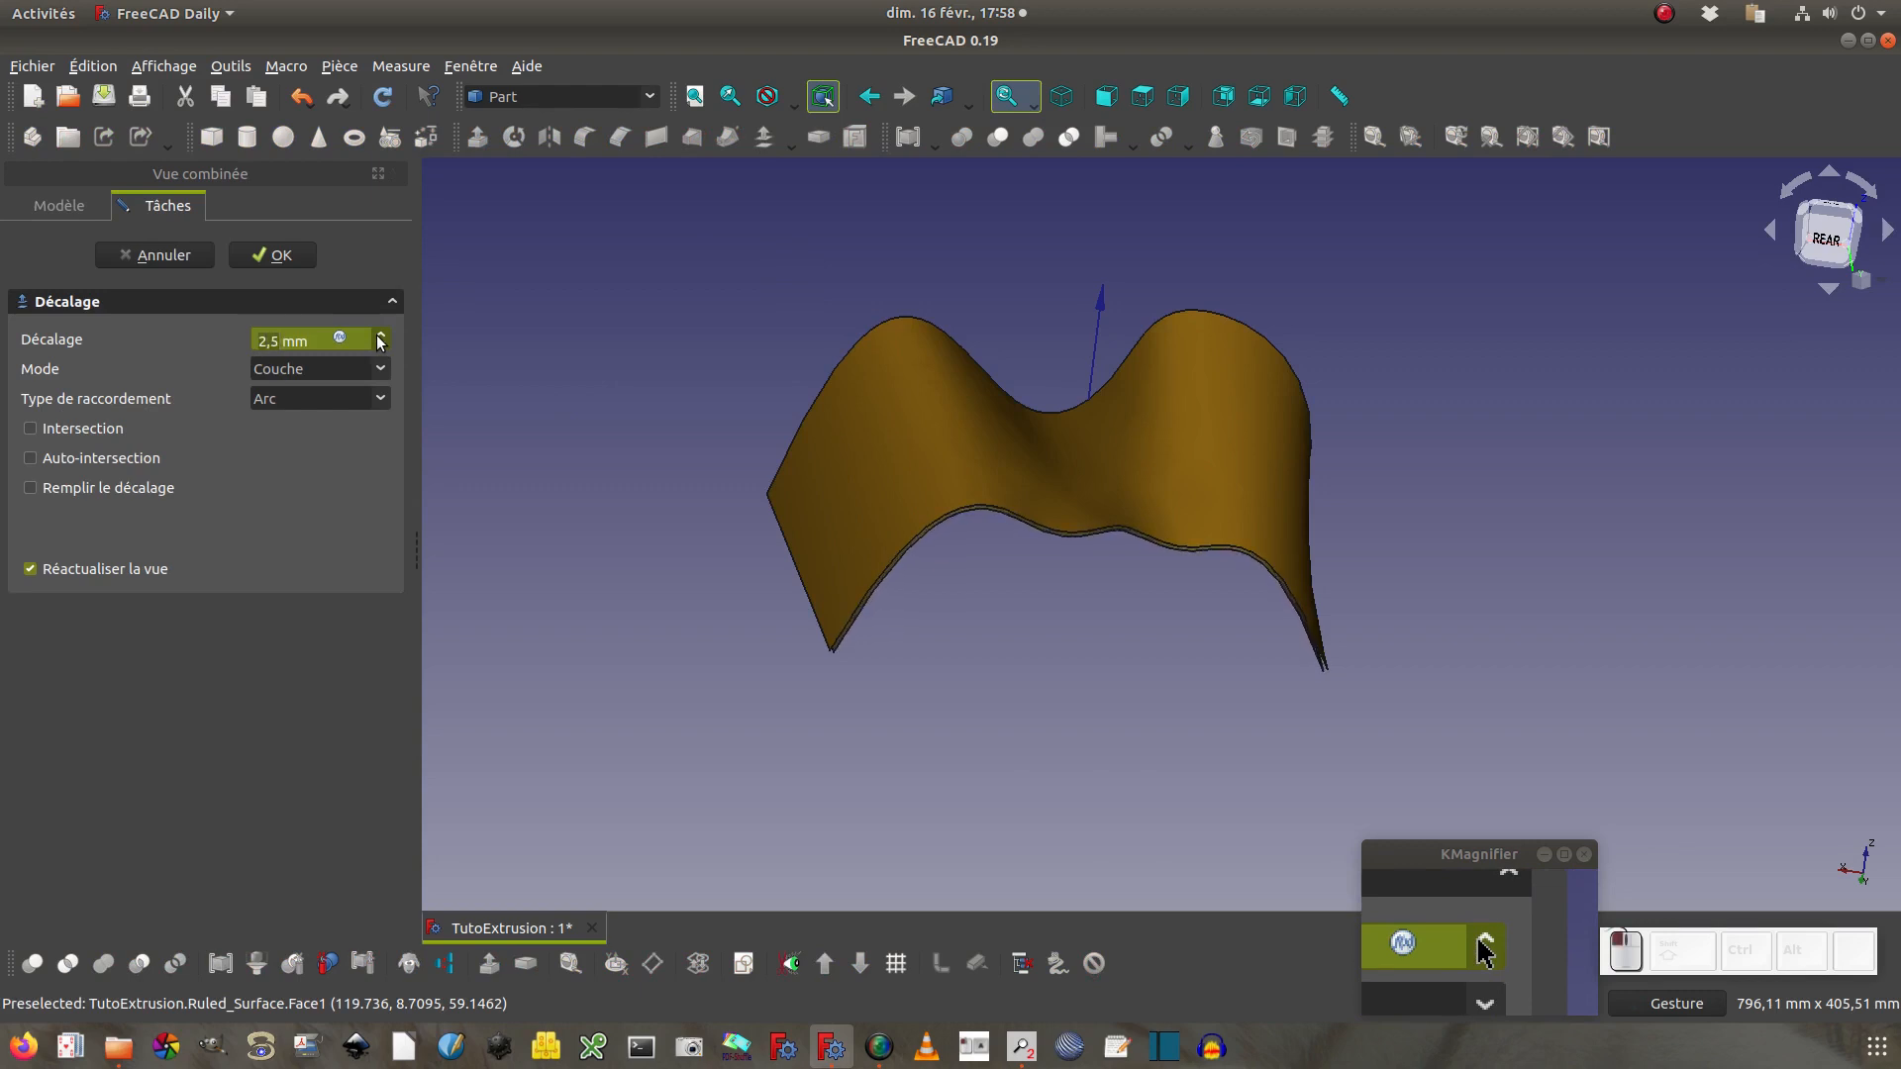
left_click(380, 338)
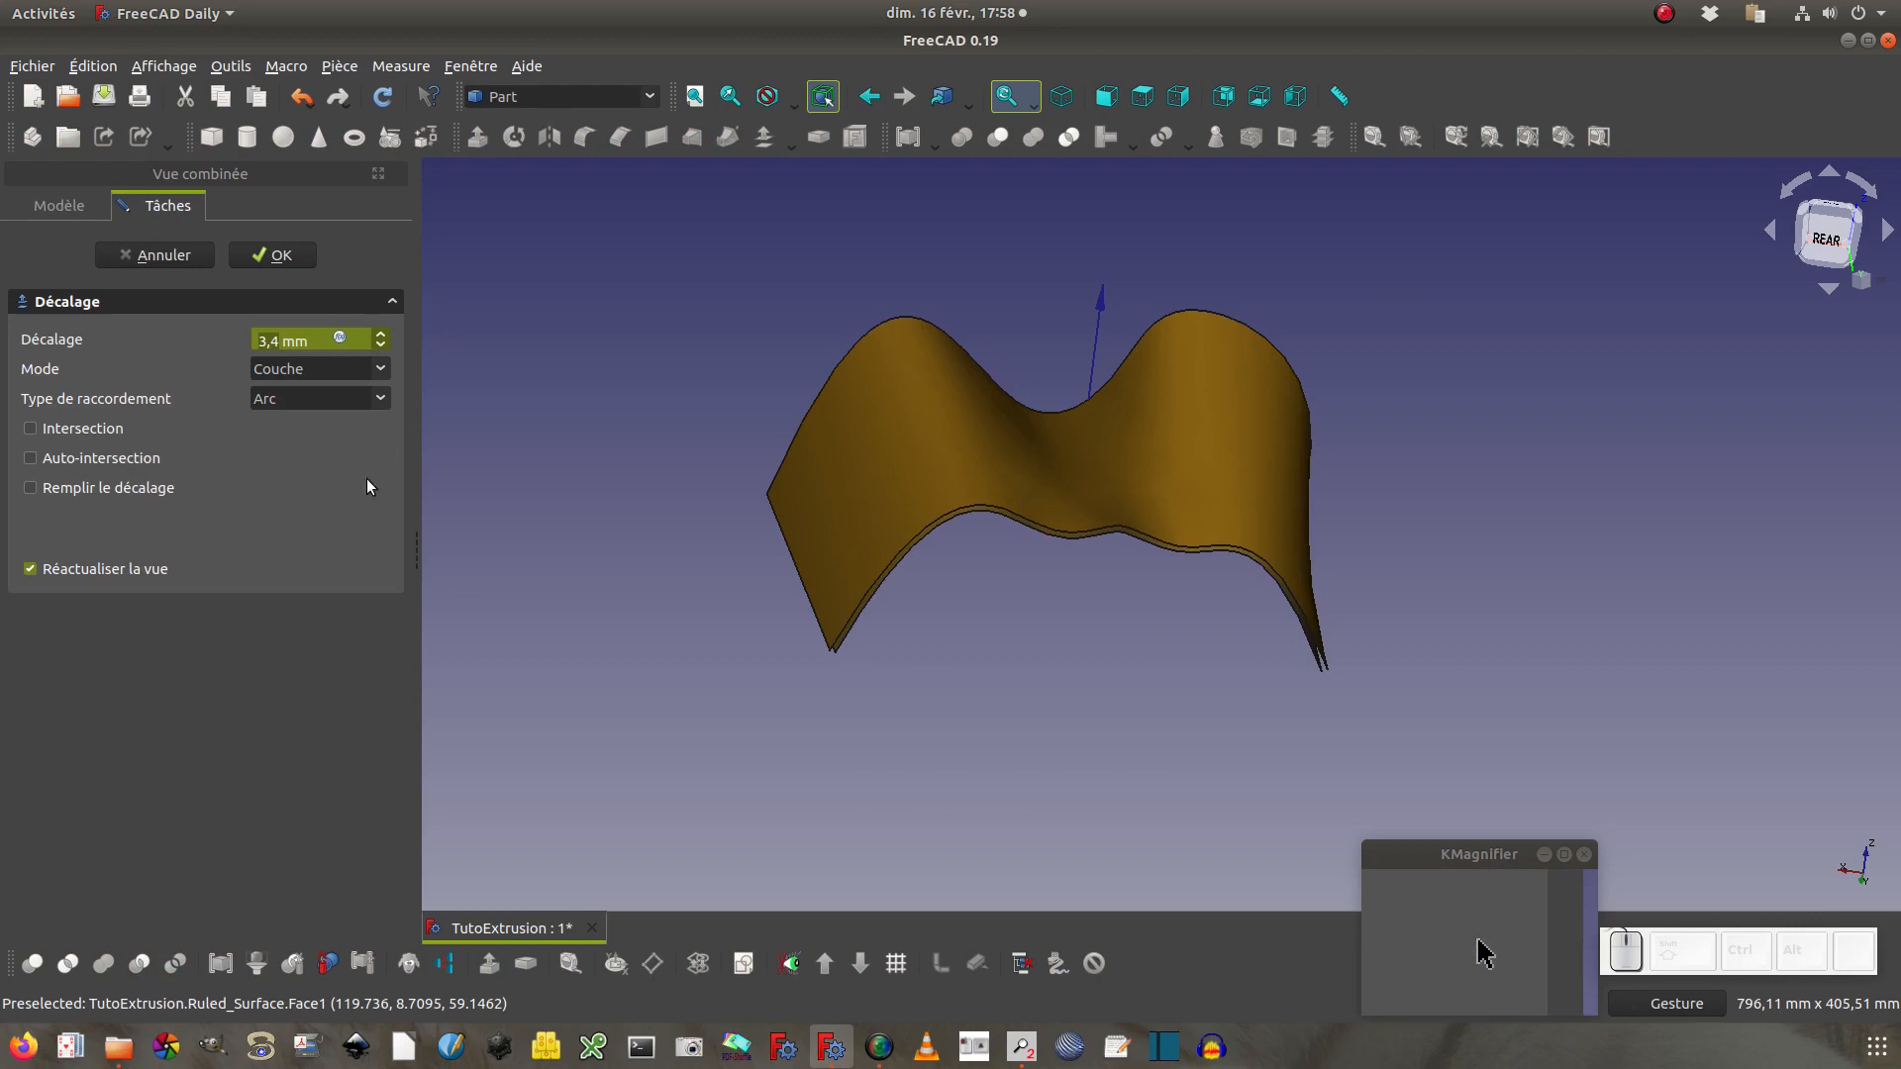
Fill the offset of Surface complexe, apply it and inspect the thickened surface's edges from the front and rear
left_click(167, 486)
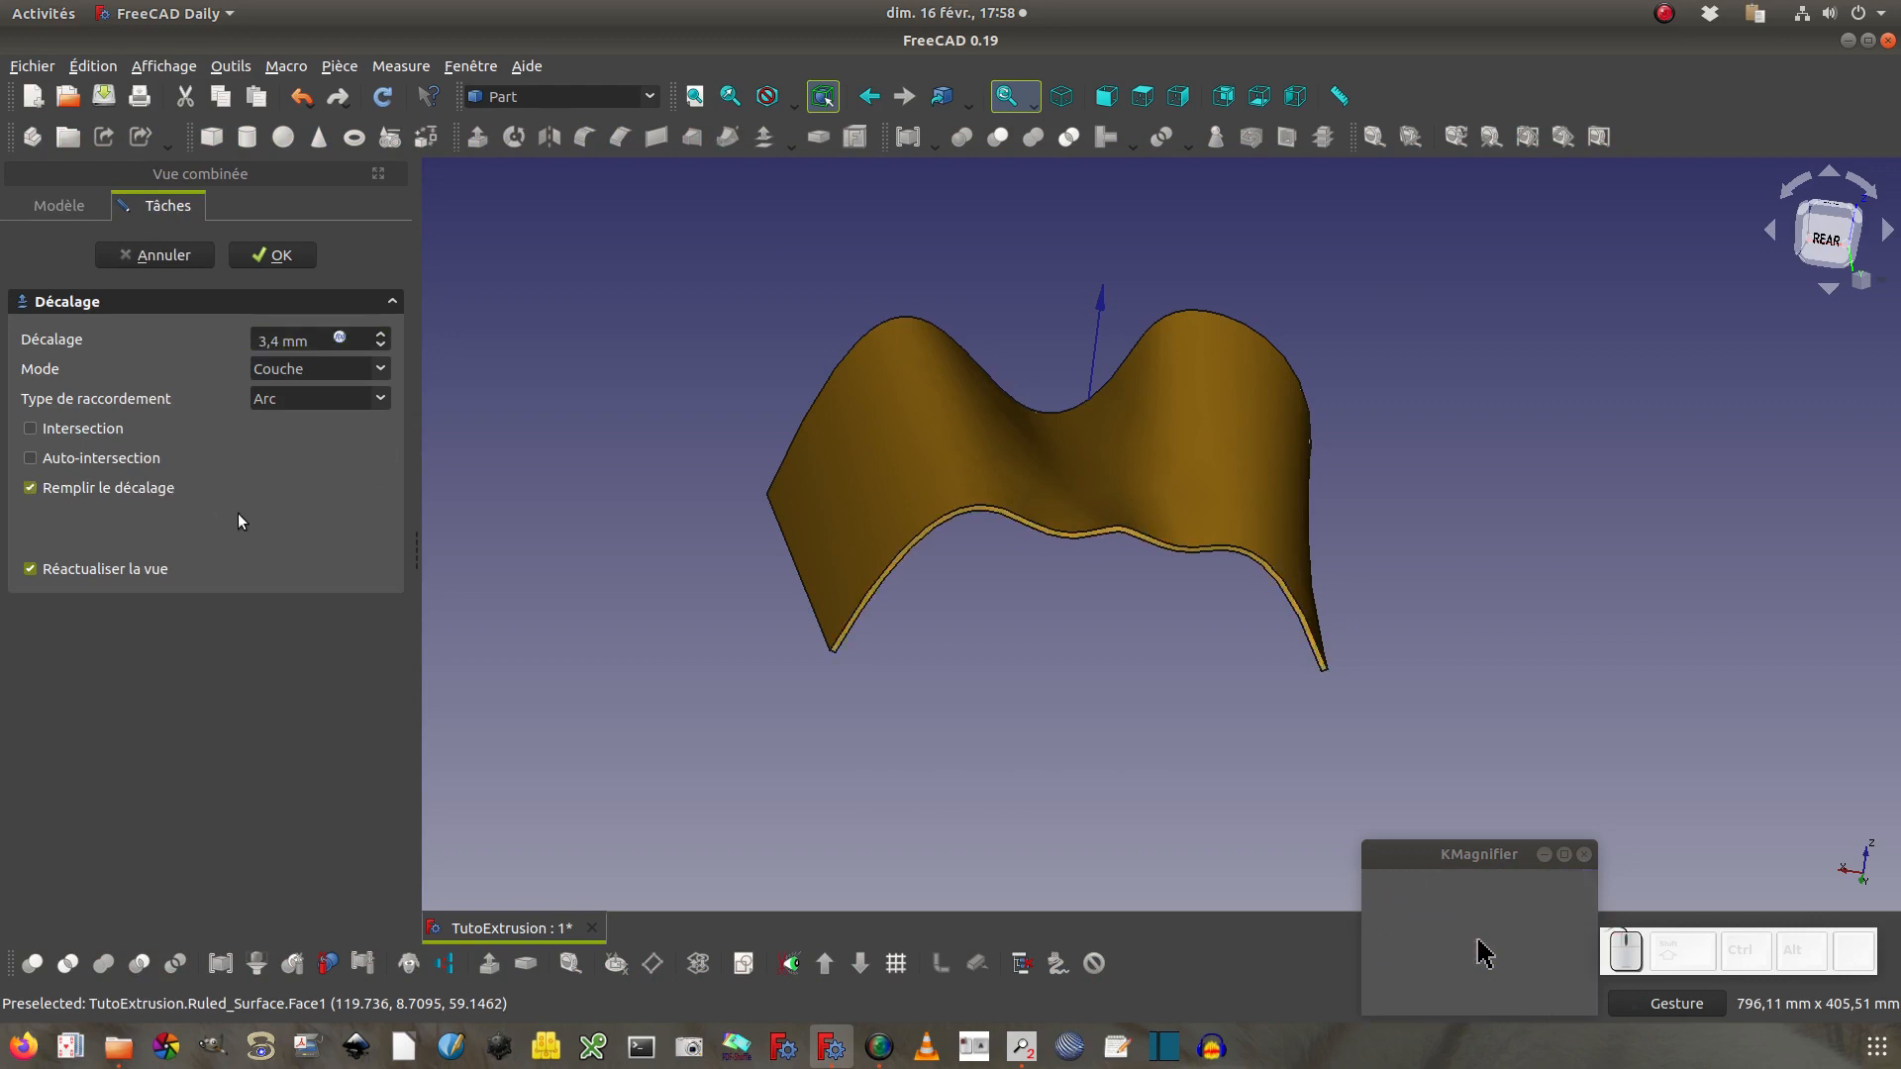
left_click(277, 255)
left_click_drag(830, 695, 1654, 620)
left_click_drag(774, 770, 1040, 698)
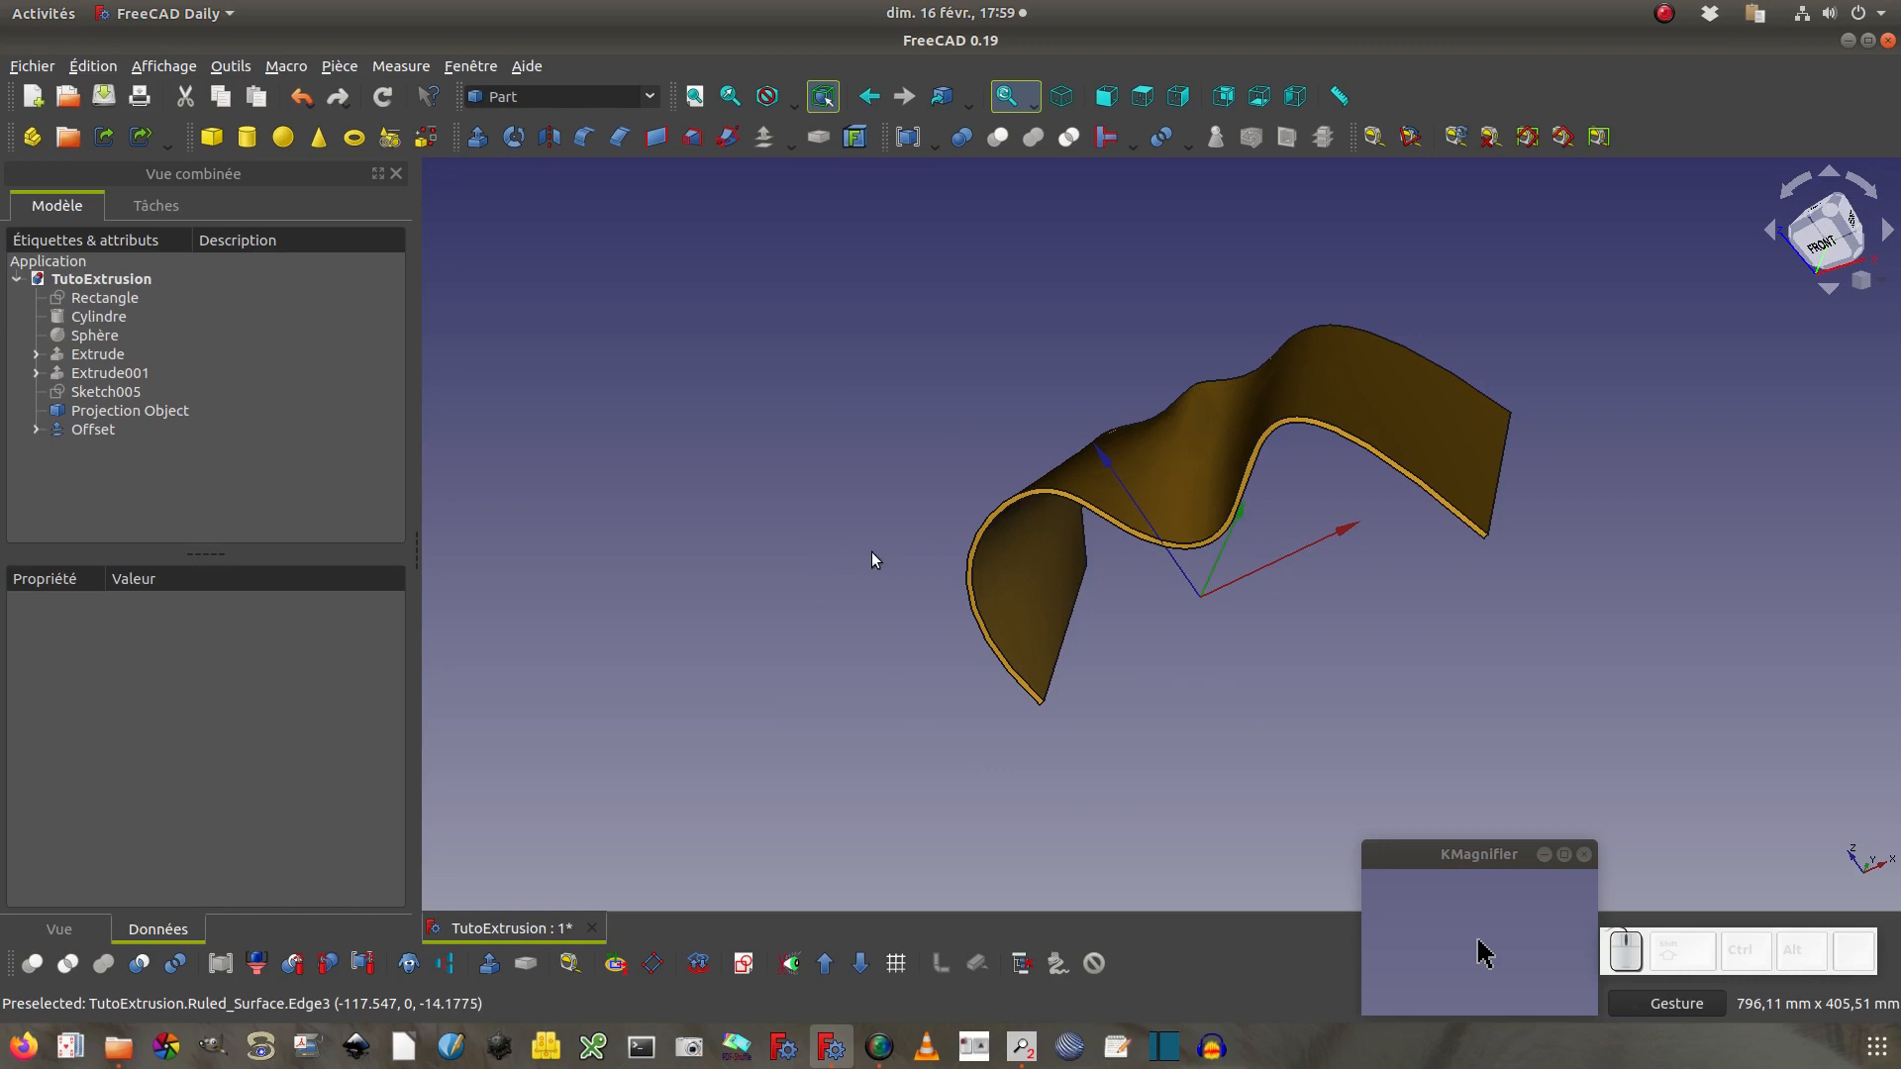
left_click_drag(783, 425, 1241, 417)
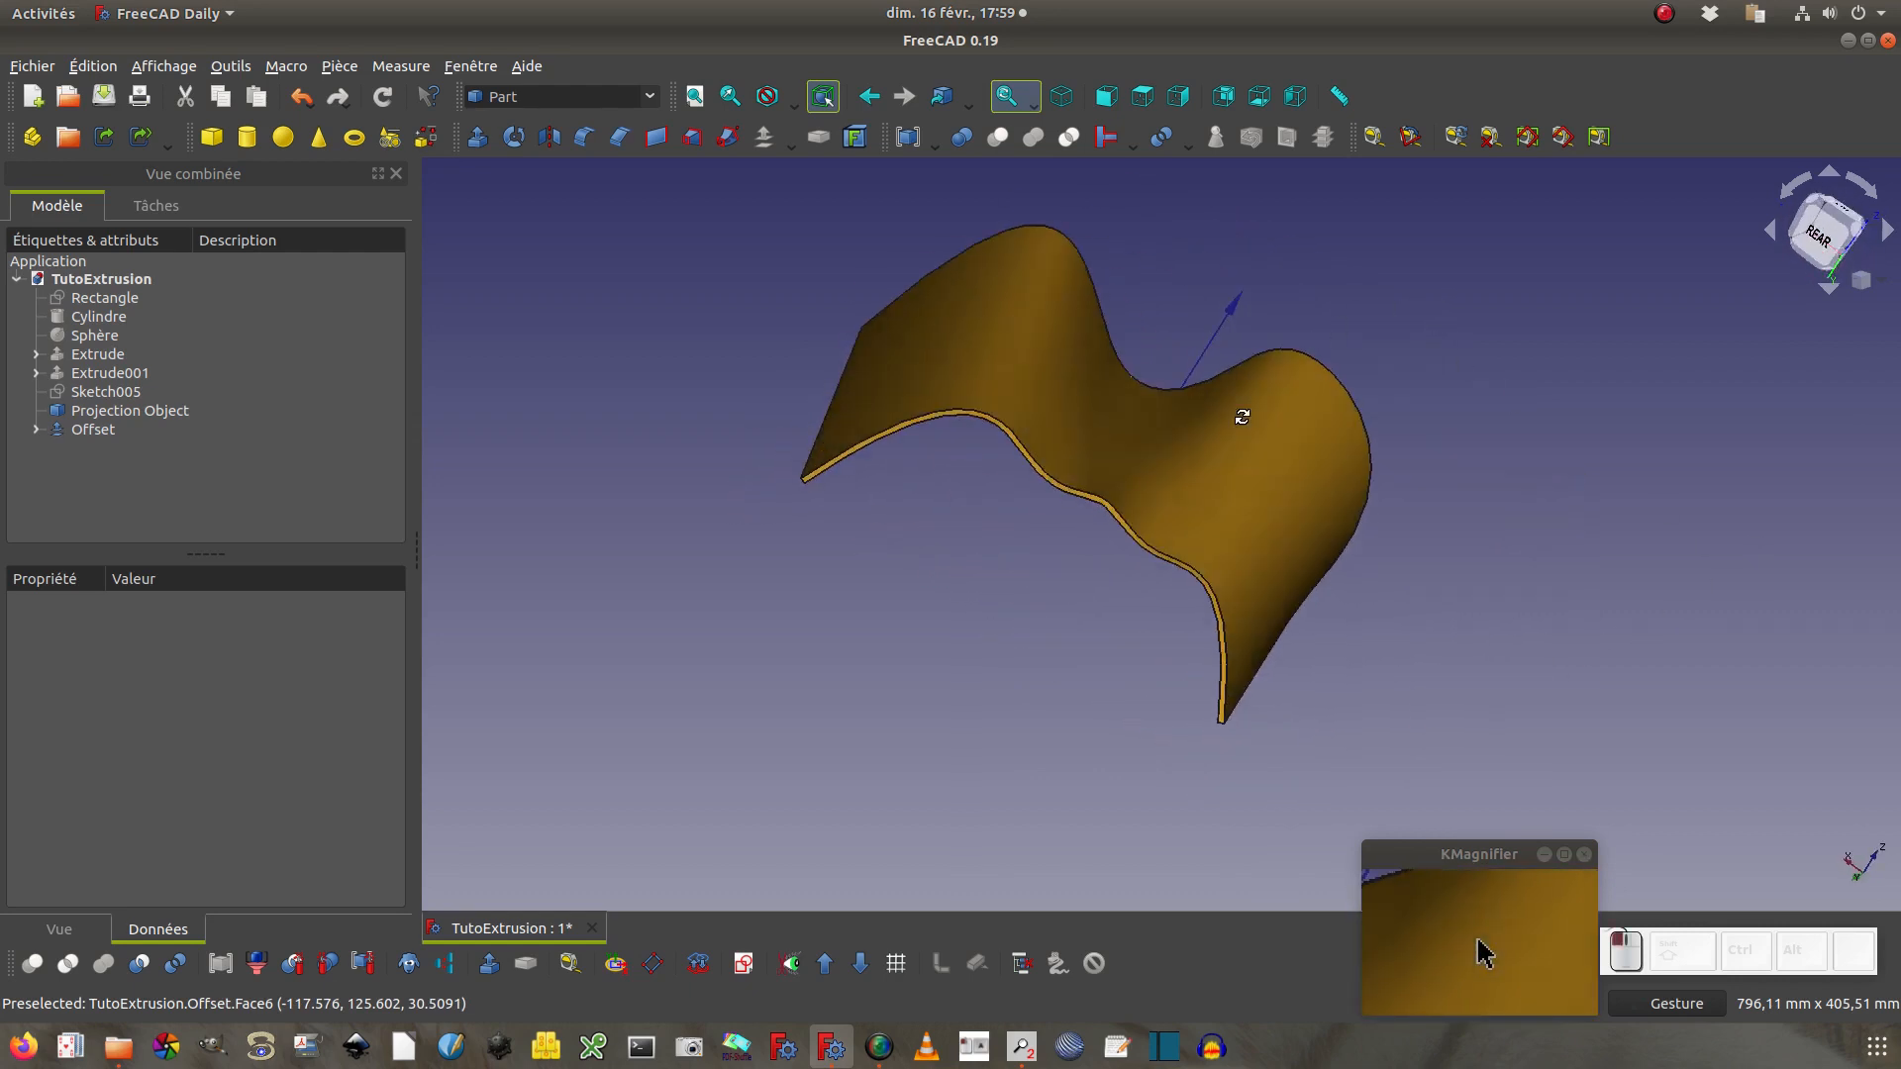